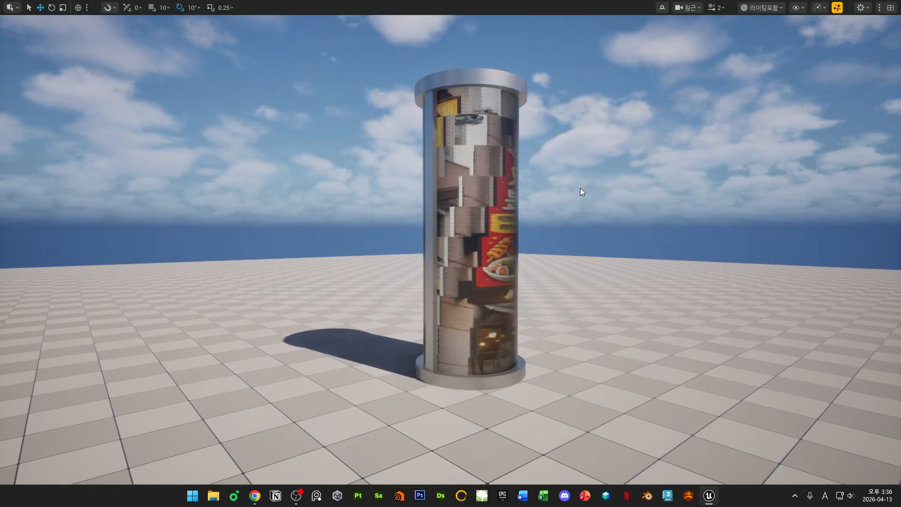
- Inspect the animated cylindrical sign in the level from the side and the front
{"action": "key", "text": "d"}
{"action": "right_click_drag", "start_coordinate": [606, 199], "coordinate": [509, 200]}
{"action": "key", "text": "w"}
{"action": "key", "text": "s"}
{"action": "key", "text": "a"}
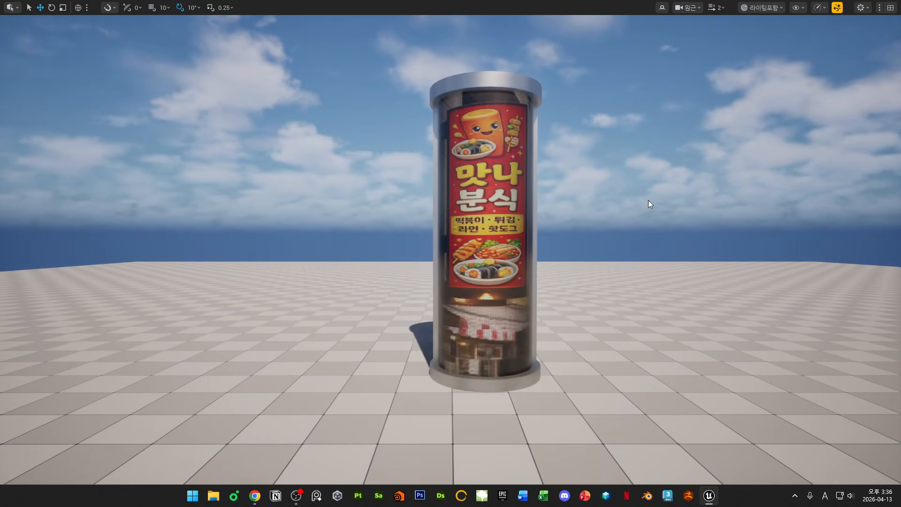
{"action": "middle_click_drag", "start_coordinate": [648, 200], "coordinate": [676, 187]}
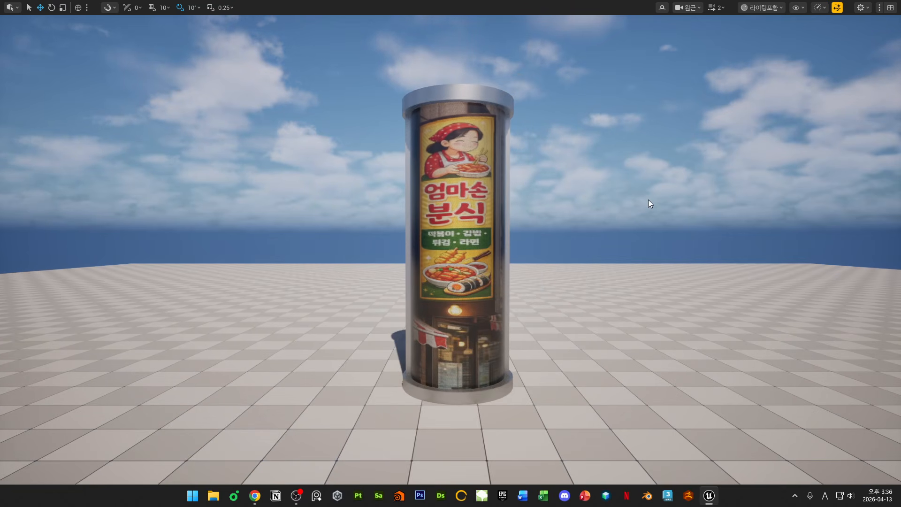
{"action": "right_click_drag", "start_coordinate": [649, 199], "coordinate": [648, 206]}
{"action": "key", "text": "w"}
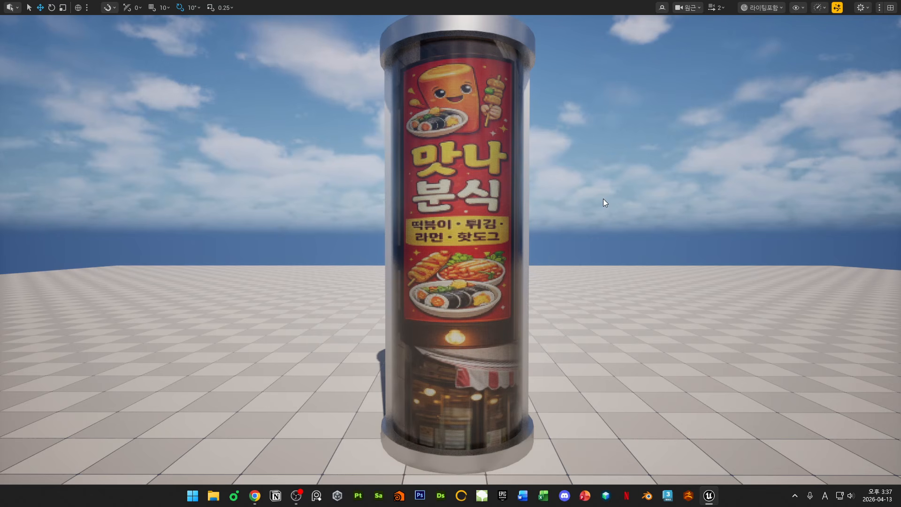
- Examine the sign's changing display and its dot pattern both up close and from a distance
{"action": "key", "text": "w"}
{"action": "mouse_move", "coordinate": [616, 213]}
{"action": "right_mouse_down"}
{"action": "mouse_move", "coordinate": [624, 213]}
{"action": "mouse_move", "coordinate": [587, 205]}
{"action": "mouse_move", "coordinate": [605, 205]}
{"action": "right_mouse_up"}
{"action": "key", "text": "w"}
{"action": "key", "text": "s"}
{"action": "key", "text": "s"}
{"action": "key", "text": "s"}
{"action": "key", "text": "w"}
{"action": "key", "text": "s"}
{"action": "key", "text": "w"}
{"action": "right_click_drag", "start_coordinate": [639, 241], "coordinate": [640, 240]}
{"action": "middle_click_drag", "start_coordinate": [640, 241], "coordinate": [662, 226]}
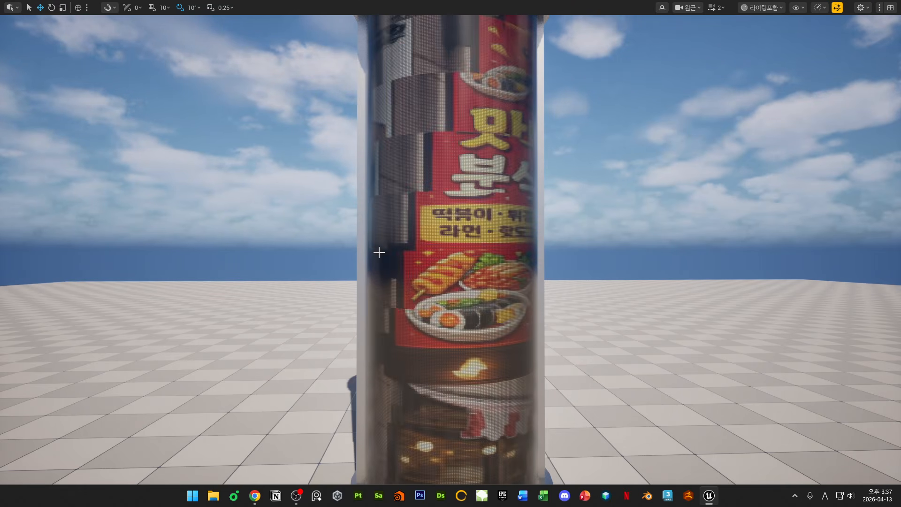
{"action": "scroll", "coordinate": [364, 260], "scroll_direction": "up", "scroll_amount": 5}
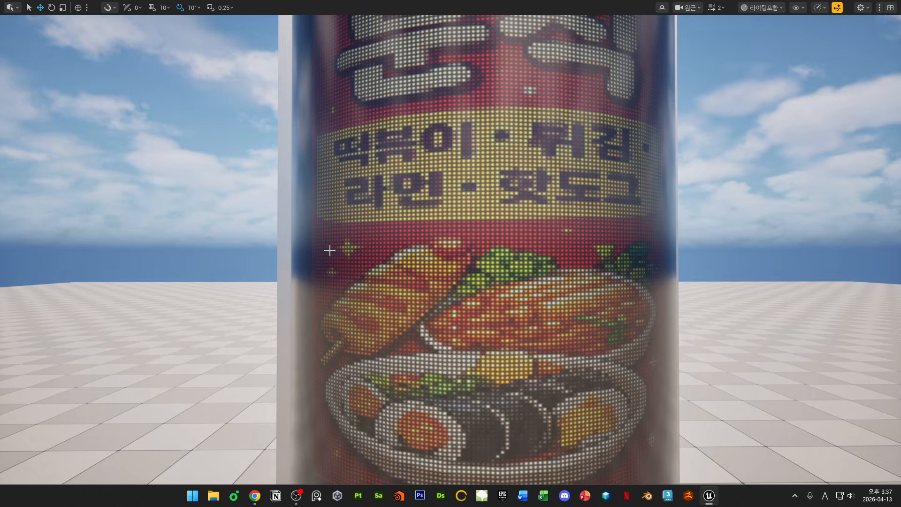
{"action": "scroll", "coordinate": [492, 206], "scroll_direction": "down", "scroll_amount": 8}
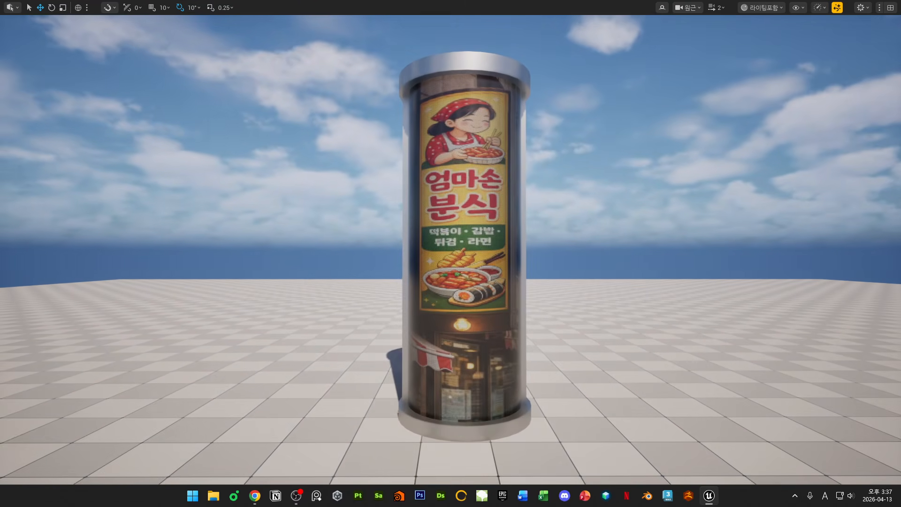
{"action": "middle_click_drag", "start_coordinate": [605, 219], "coordinate": [599, 211]}
{"action": "right_click_drag", "start_coordinate": [606, 219], "coordinate": [615, 221]}
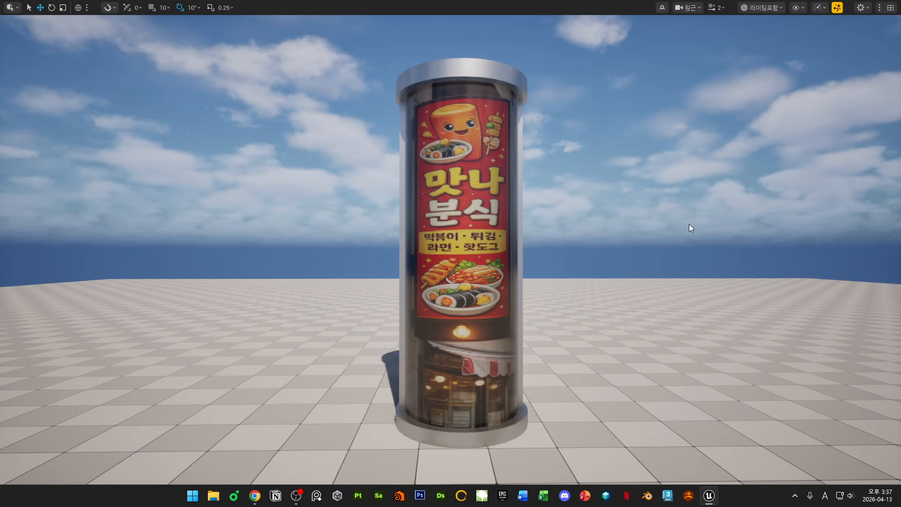
- Leave the full-screen viewport and open the T_Sign texture in a maximized editor to view both sign images
{"action": "key", "text": "F11"}
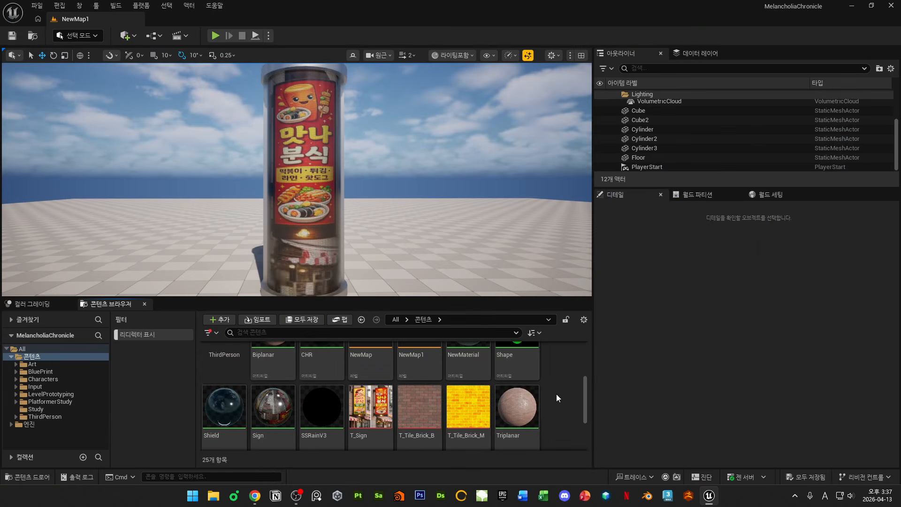
{"action": "double_click", "coordinate": [374, 419]}
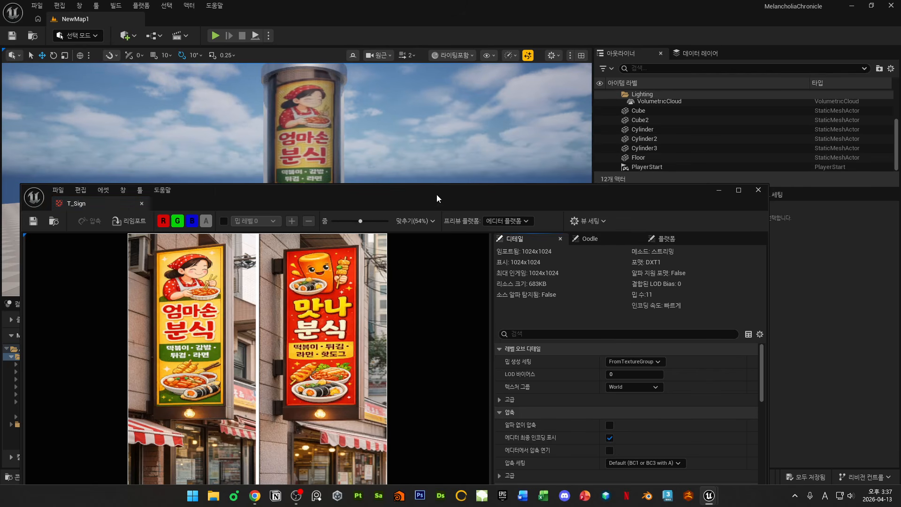
{"action": "left_click_drag", "start_coordinate": [437, 194], "coordinate": [487, 138]}
{"action": "double_click", "coordinate": [487, 138]}
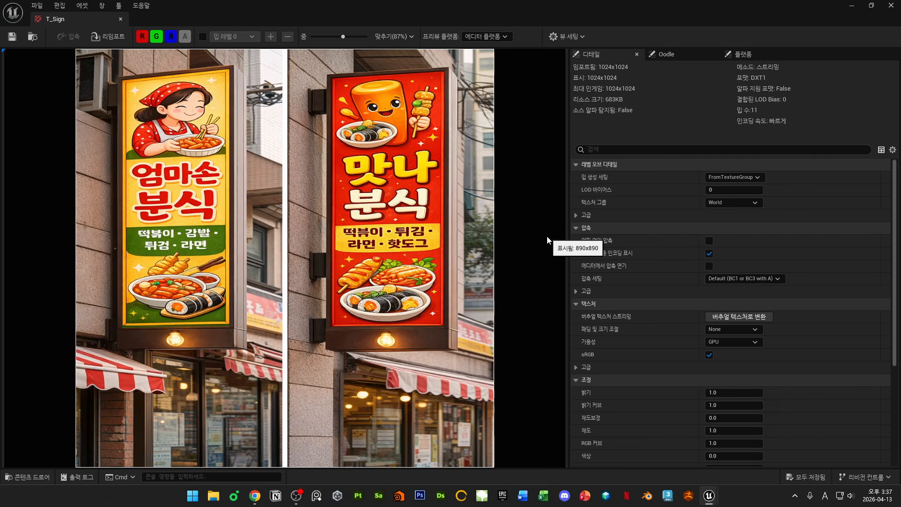
{"action": "scroll", "coordinate": [548, 235], "scroll_direction": "down", "scroll_amount": 1}
{"action": "scroll", "coordinate": [548, 236], "scroll_direction": "up", "scroll_amount": 1}
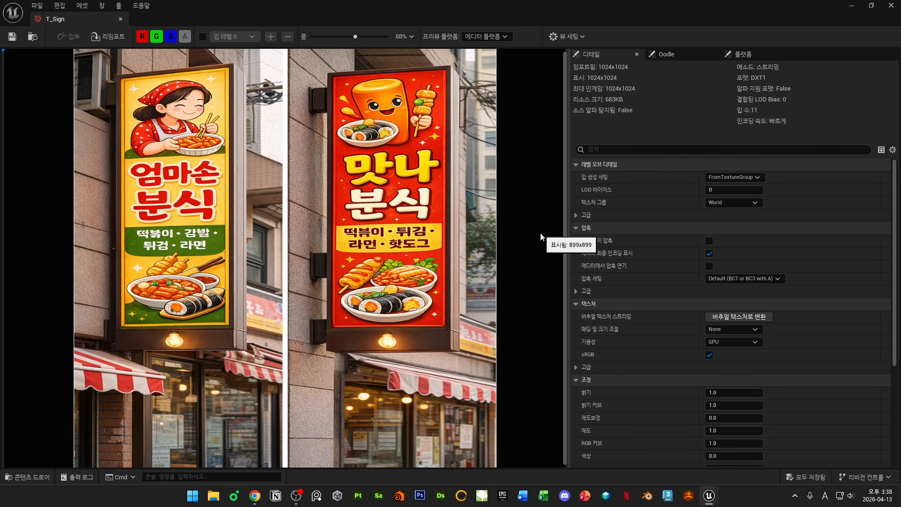
- Capture the T_Sign texture view as a screenshot and open it in Snipping Tool for annotation
{"action": "key", "text": "super+shift+s"}
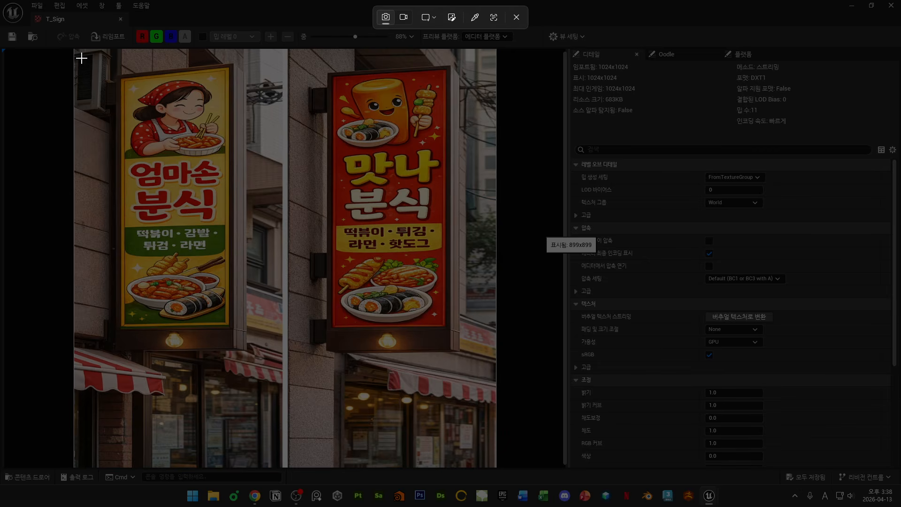
{"action": "left_click_drag", "start_coordinate": [65, 40], "coordinate": [718, 469]}
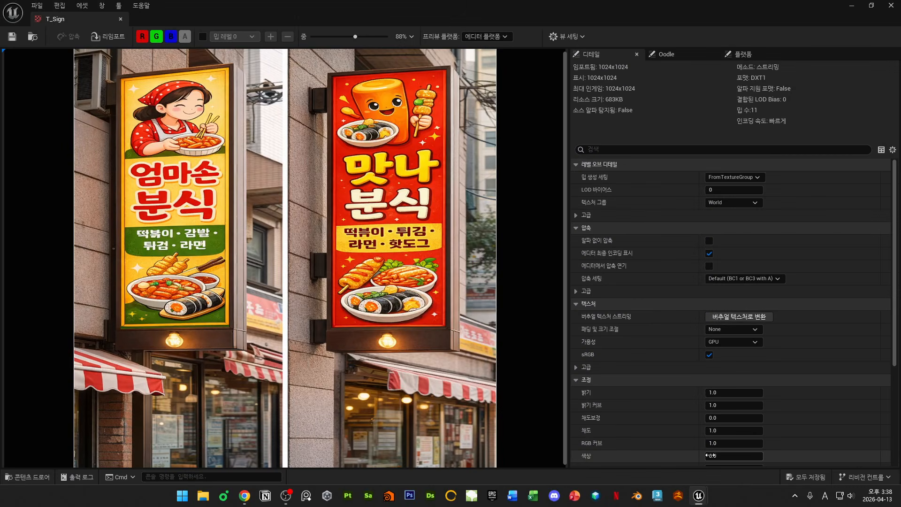
{"action": "left_click", "coordinate": [782, 450]}
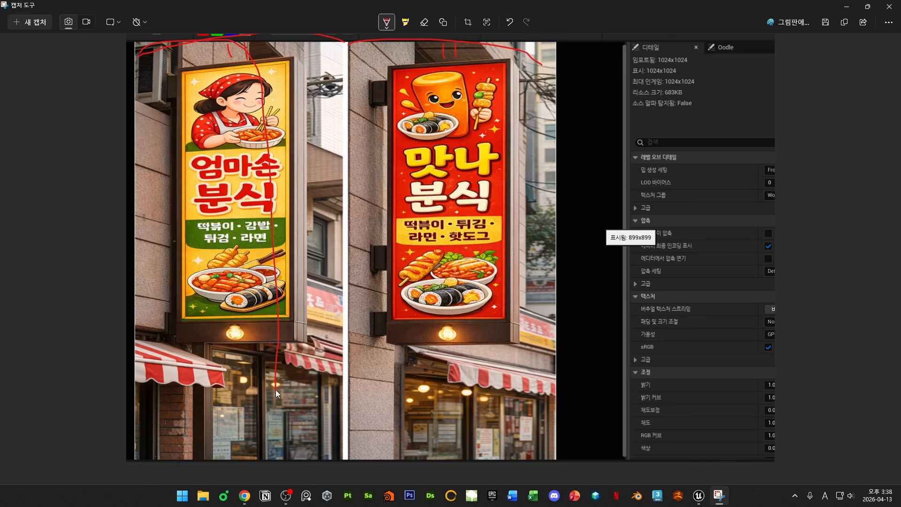
- Sketch red pen curves down over the captured sign images and undo them
{"action": "left_click_drag", "start_coordinate": [550, 34], "coordinate": [551, 444]}
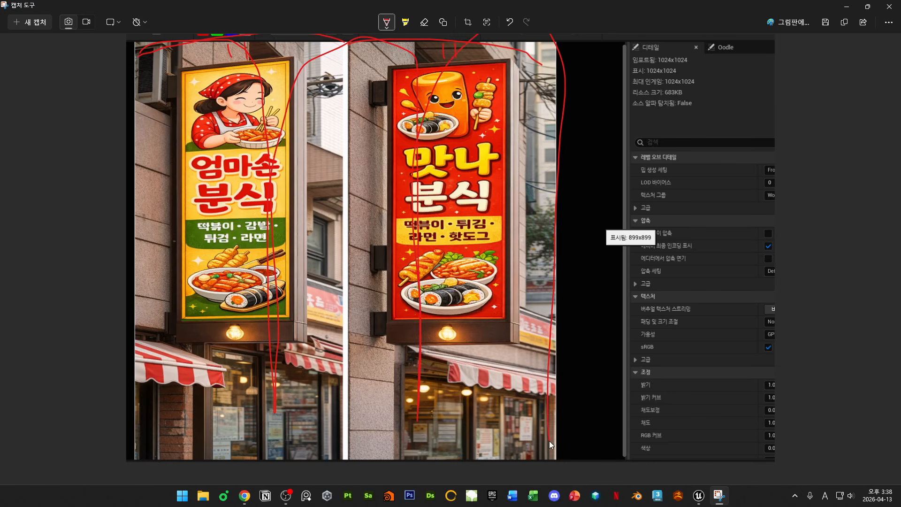
{"action": "key", "text": "ctrl+z"}
{"action": "key", "text": "ctrl+z"}
{"action": "key", "text": "ctrl+z"}
{"action": "key", "text": "ctrl+z"}
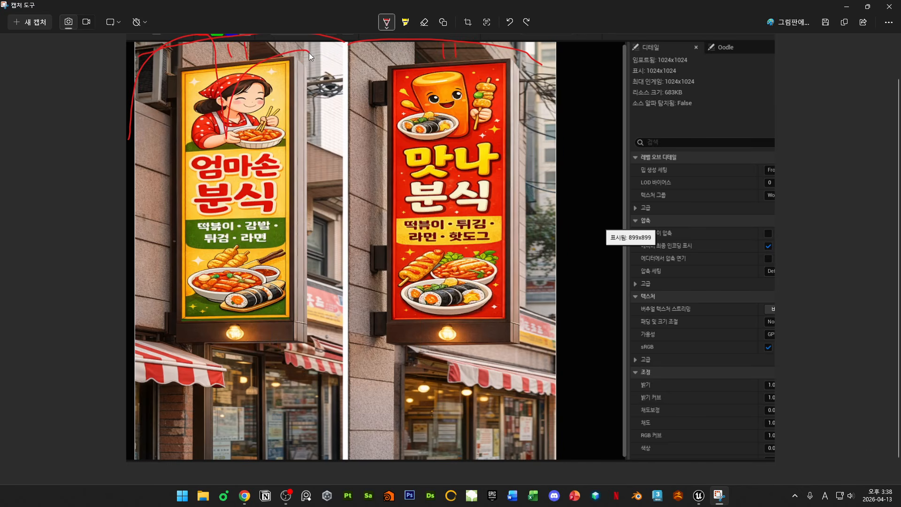
- Sketch red arcs across the upper part of both captured signs, undo them and close the screenshot
{"action": "left_click_drag", "start_coordinate": [552, 67], "coordinate": [552, 188]}
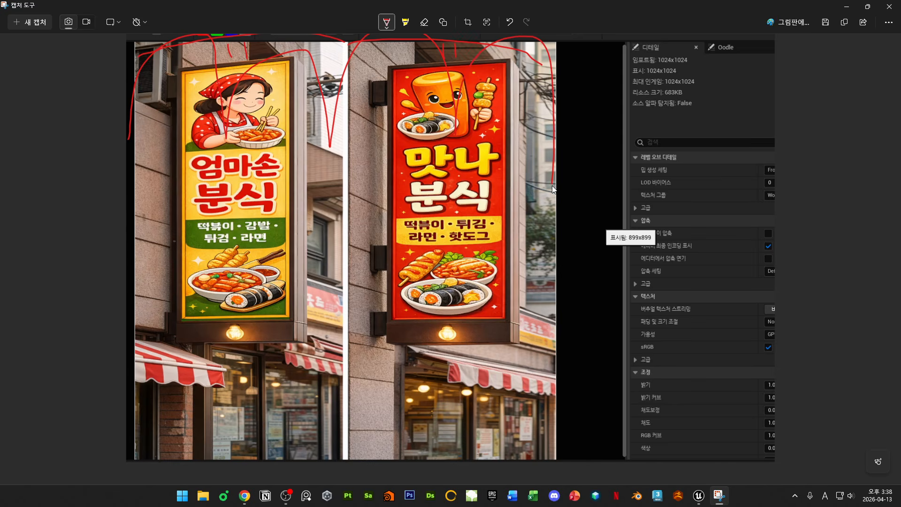
{"action": "key", "text": "ctrl+z"}
{"action": "key", "text": "ctrl+z"}
{"action": "key", "text": "ctrl+z"}
{"action": "key", "text": "ctrl+z"}
{"action": "key", "text": "ctrl+z"}
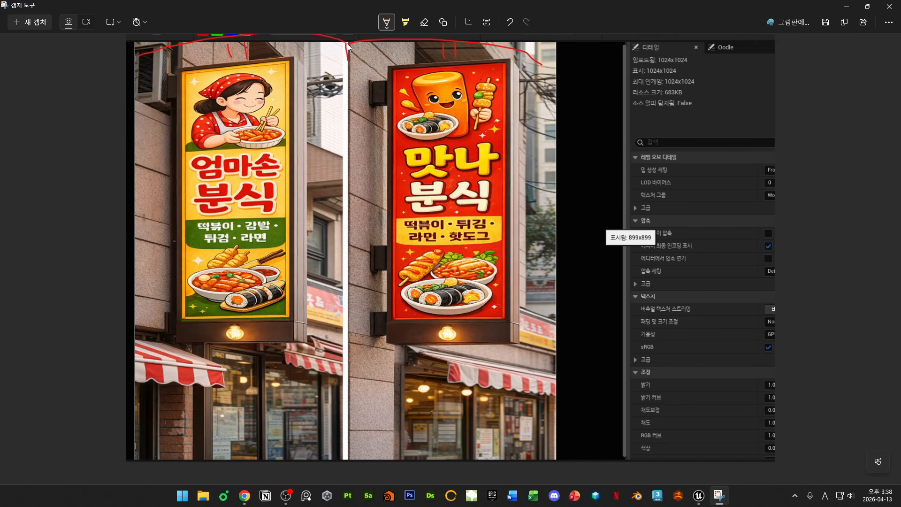
{"action": "left_click", "coordinate": [890, 7]}
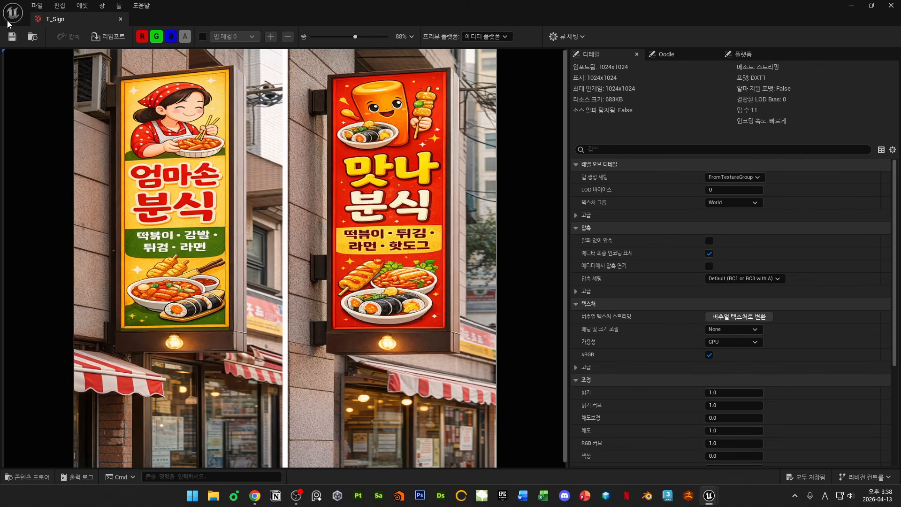
- Close the T_Sign texture, create a material named M_Sign in the Content folder, and open and save it
{"action": "middle_click", "coordinate": [59, 19]}
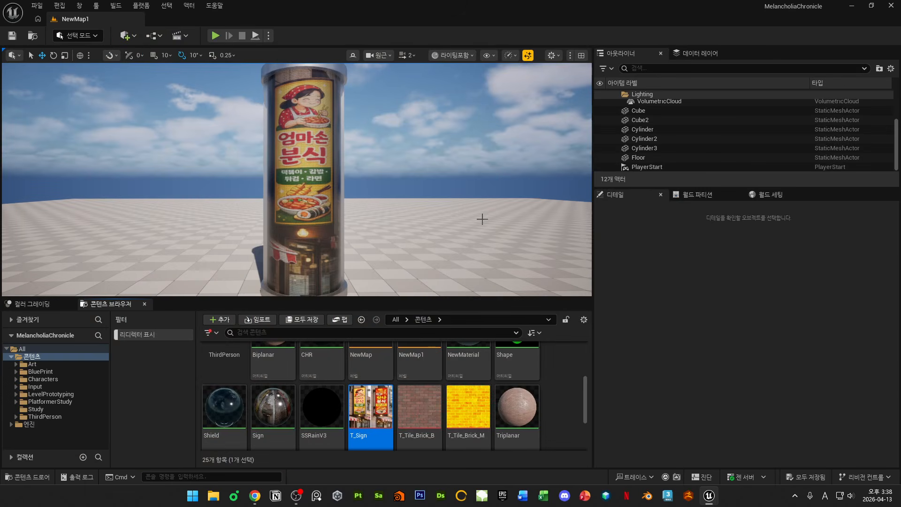
{"action": "left_click", "coordinate": [548, 399]}
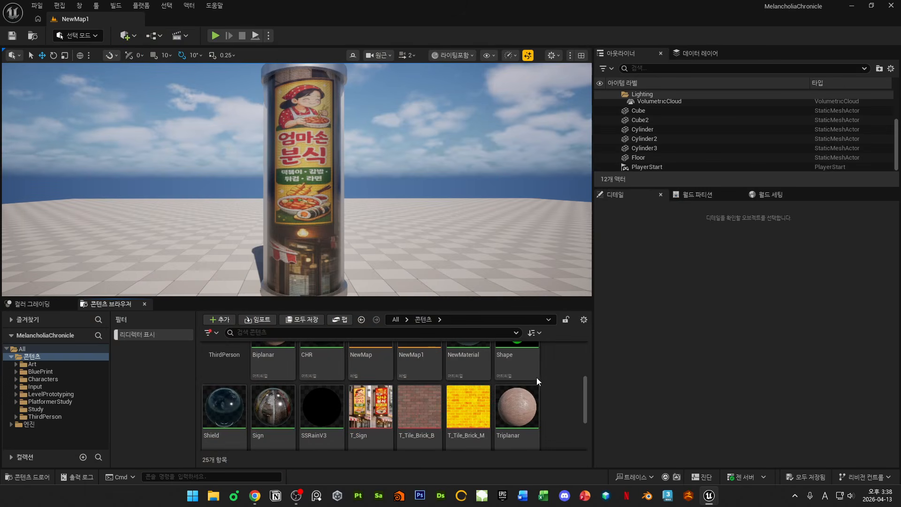
{"action": "right_click", "coordinate": [564, 388]}
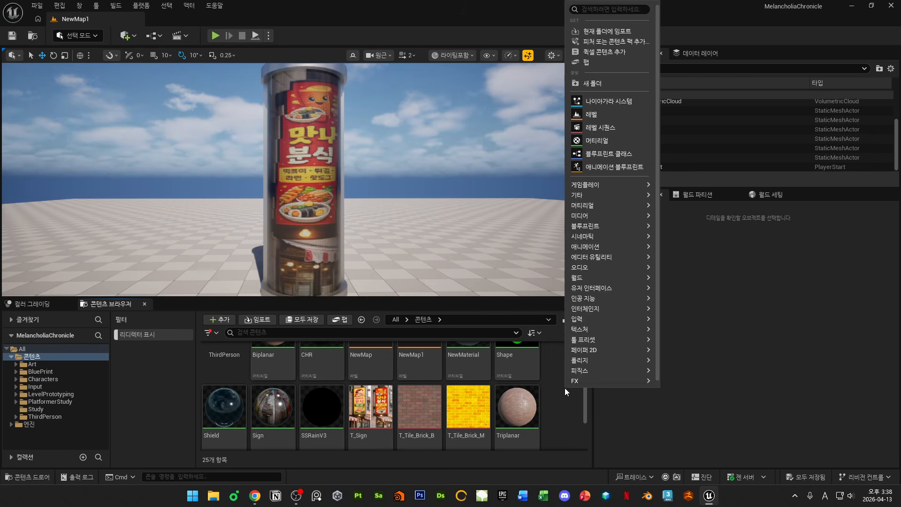
{"action": "left_click", "coordinate": [599, 139]}
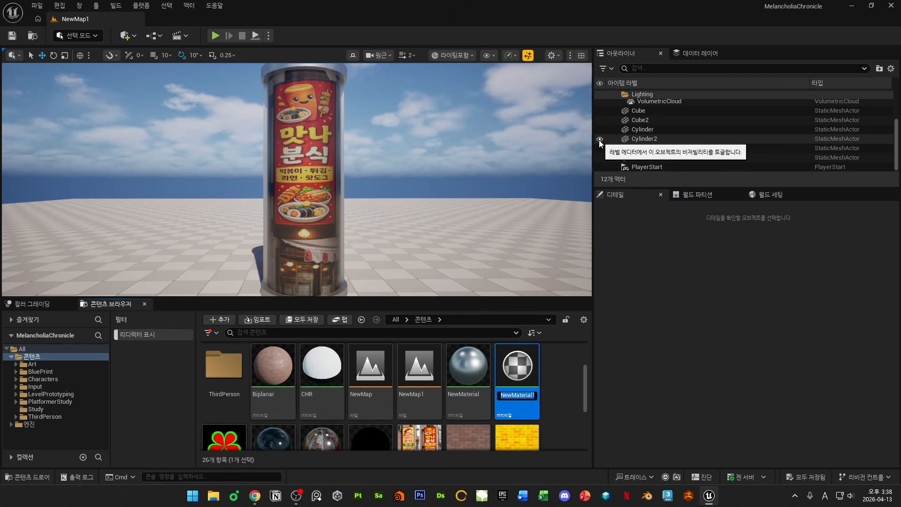
{"action": "type", "text": "M_Sign"}
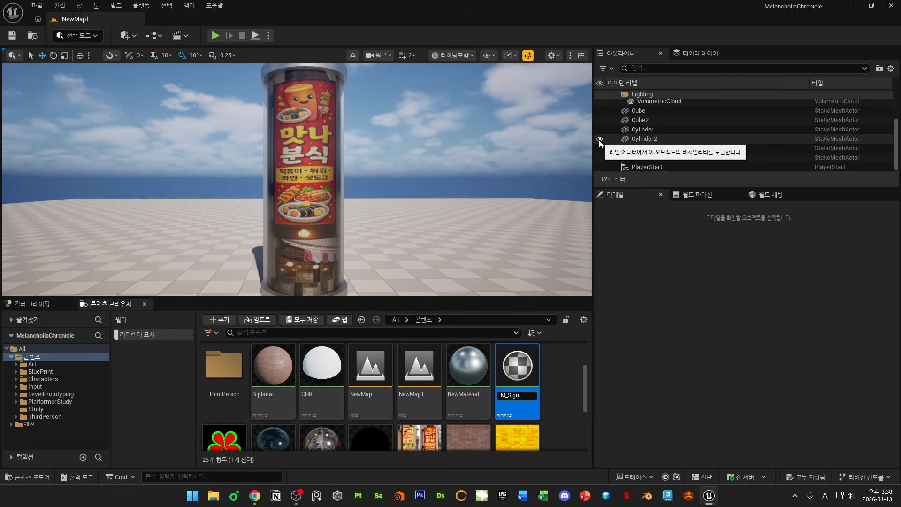
{"action": "key", "text": "Return"}
{"action": "key", "text": "Return"}
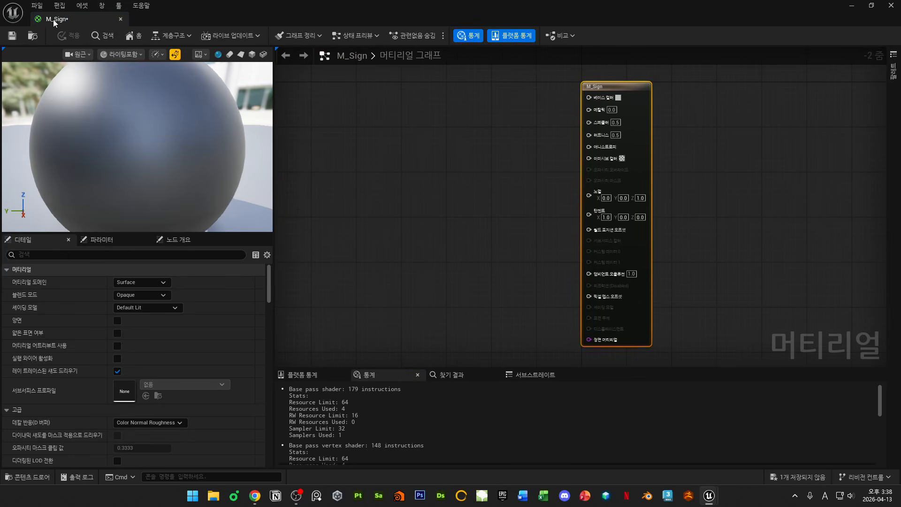
{"action": "key", "text": "ctrl+s"}
- Float the M_Sign material editor as a separate window and duplicate the sign's inner cylinder beside the original
{"action": "left_click_drag", "start_coordinate": [448, 16], "coordinate": [581, 307]}
{"action": "right_click_drag", "start_coordinate": [526, 230], "coordinate": [525, 230]}
{"action": "key", "text": "s"}
{"action": "right_click_drag", "start_coordinate": [444, 201], "coordinate": [445, 201]}
{"action": "key", "text": "w"}
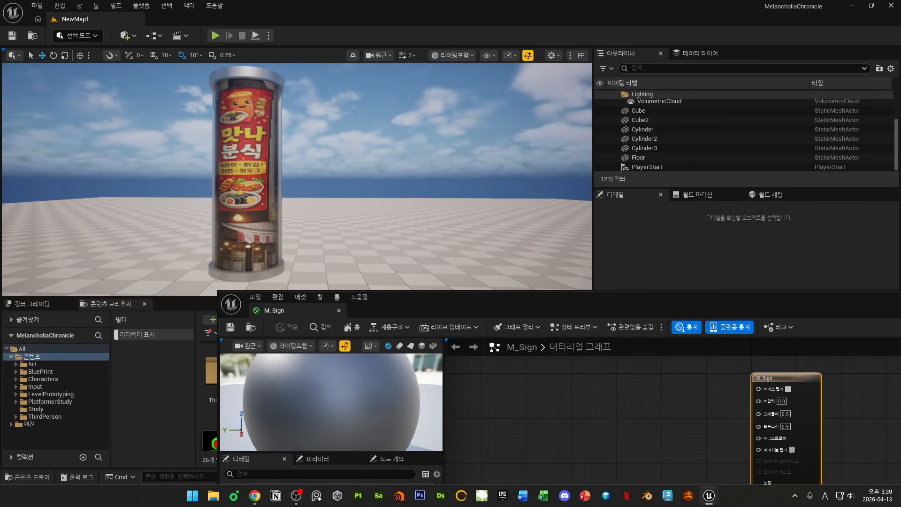
{"action": "left_click", "coordinate": [235, 96]}
{"action": "left_click_drag", "start_coordinate": [277, 177], "coordinate": [479, 206], "text": "alt"}
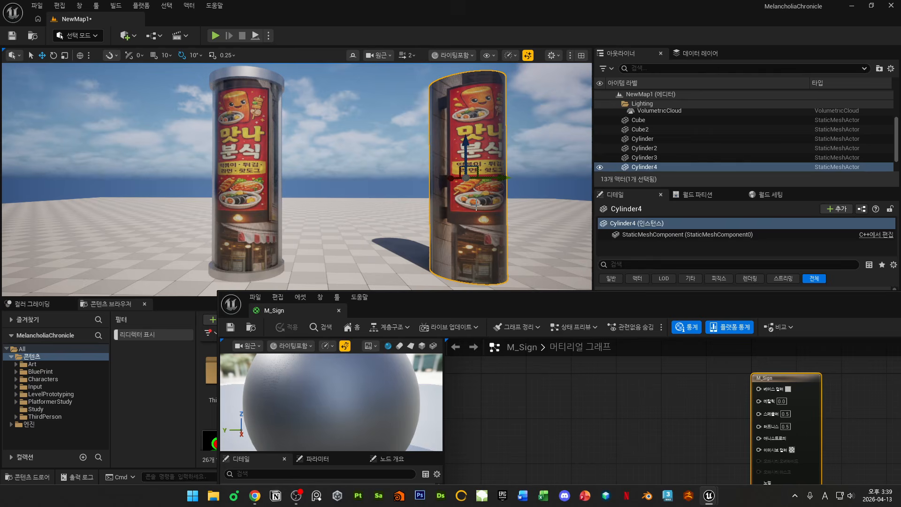
{"action": "left_click", "coordinate": [362, 130]}
- Examine the original sign's side bar, caps and inner cylinder next to the duplicate in the full-screen viewport
{"action": "key", "text": "F11"}
{"action": "right_click_drag", "start_coordinate": [477, 164], "coordinate": [443, 144]}
{"action": "key", "text": "d"}
{"action": "key", "text": "w"}
{"action": "left_click", "coordinate": [443, 114]}
{"action": "left_click", "coordinate": [447, 143]}
{"action": "left_click", "coordinate": [441, 144]}
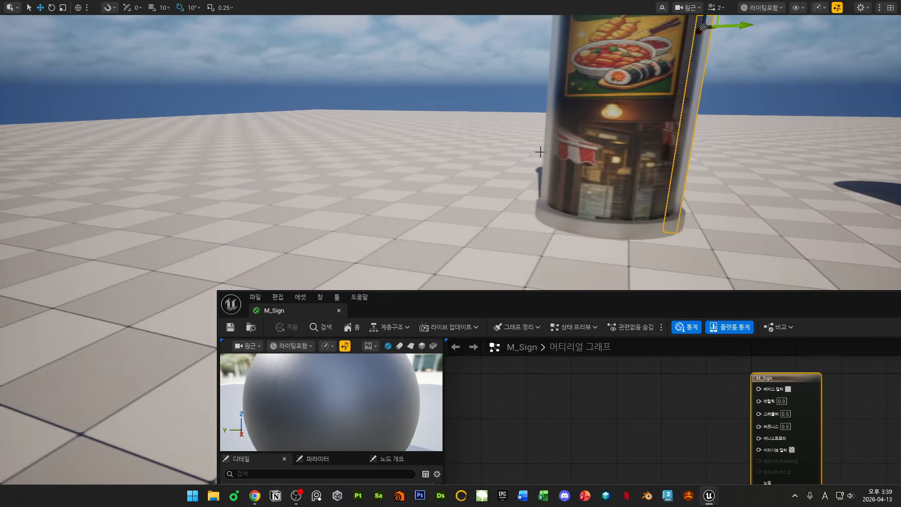
{"action": "left_click", "coordinate": [539, 151]}
{"action": "left_click", "coordinate": [577, 153]}
{"action": "right_click_drag", "start_coordinate": [577, 153], "coordinate": [578, 153]}
{"action": "key", "text": "s"}
{"action": "key", "text": "g"}
{"action": "key", "text": "d"}
{"action": "key", "text": "a"}
{"action": "right_click_drag", "start_coordinate": [521, 123], "coordinate": [521, 122]}
{"action": "key", "text": "s"}
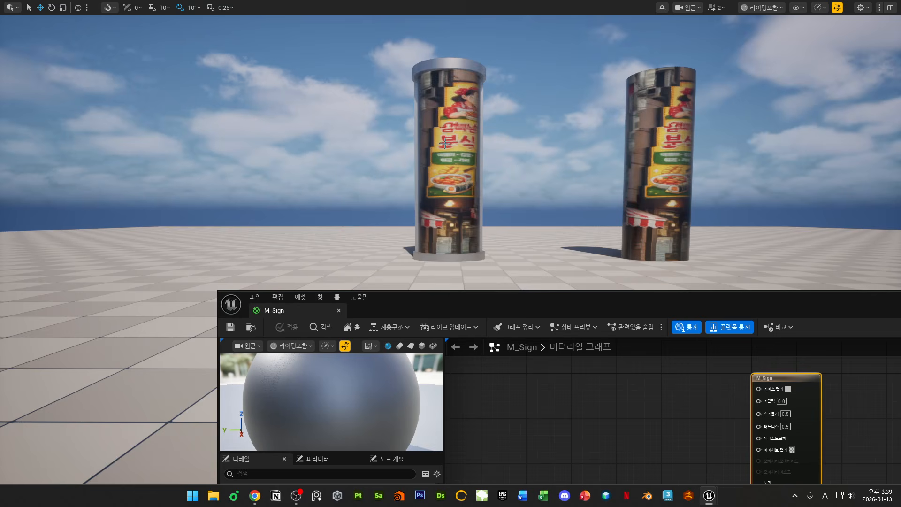
{"action": "left_click", "coordinate": [456, 145]}
{"action": "key", "text": "e"}
{"action": "right_click_drag", "start_coordinate": [508, 157], "coordinate": [508, 157]}
{"action": "key", "text": "d"}
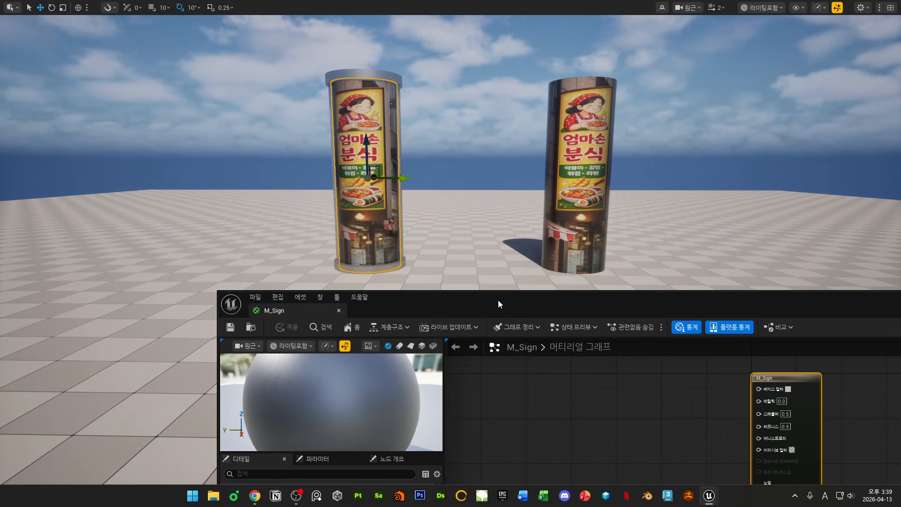
- Select the duplicated cylinder and replace its material with M_Sign
{"action": "left_click_drag", "start_coordinate": [632, 308], "coordinate": [526, 252]}
{"action": "left_click", "coordinate": [506, 140]}
{"action": "key", "text": "d"}
{"action": "right_click_drag", "start_coordinate": [506, 139], "coordinate": [505, 139]}
{"action": "key", "text": "w"}
{"action": "left_click", "coordinate": [480, 149]}
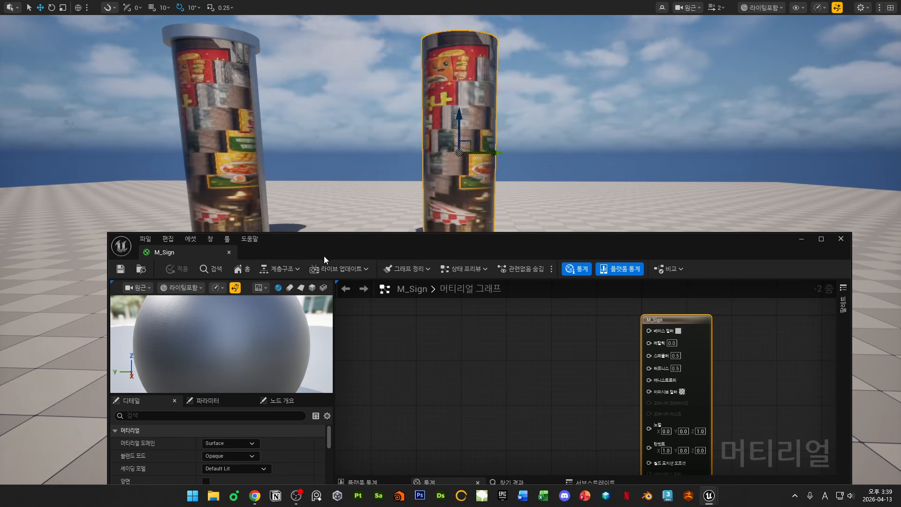
{"action": "left_click_drag", "start_coordinate": [324, 255], "coordinate": [156, 402]}
{"action": "key", "text": "F11"}
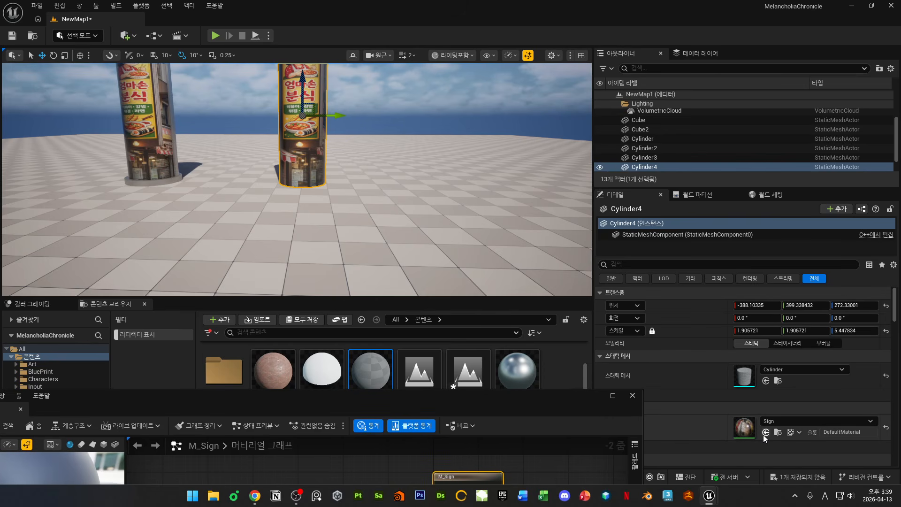
{"action": "left_click", "coordinate": [765, 432]}
- Add the T_Sign texture to the M_Sign material graph as a Texture Sample node, repositioning the editor window
{"action": "left_click_drag", "start_coordinate": [471, 408], "coordinate": [531, 449]}
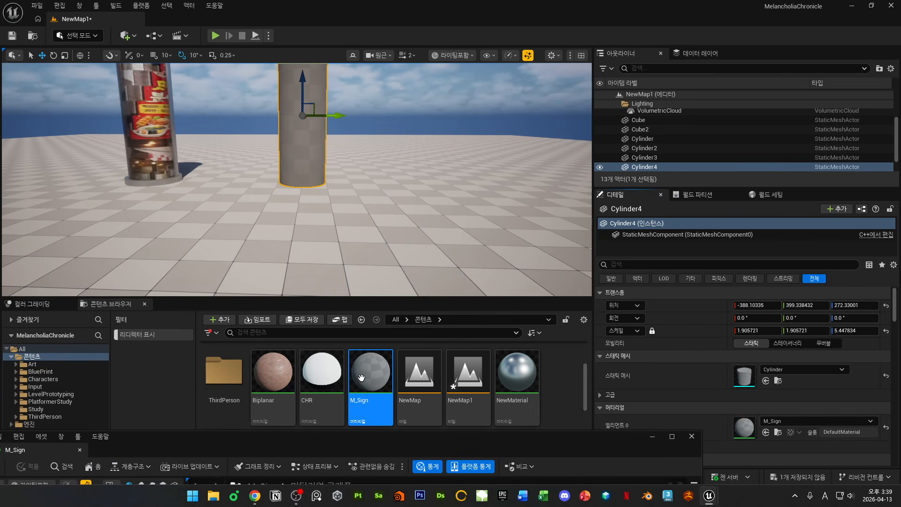
{"action": "left_click_drag", "start_coordinate": [524, 449], "coordinate": [834, 78]}
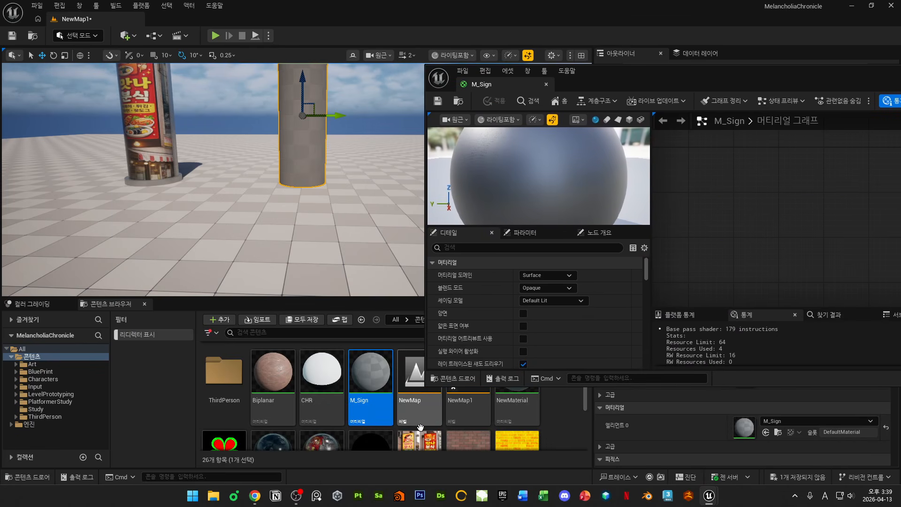
{"action": "left_click_drag", "start_coordinate": [421, 440], "coordinate": [760, 227]}
{"action": "left_click_drag", "start_coordinate": [788, 81], "coordinate": [417, 80]}
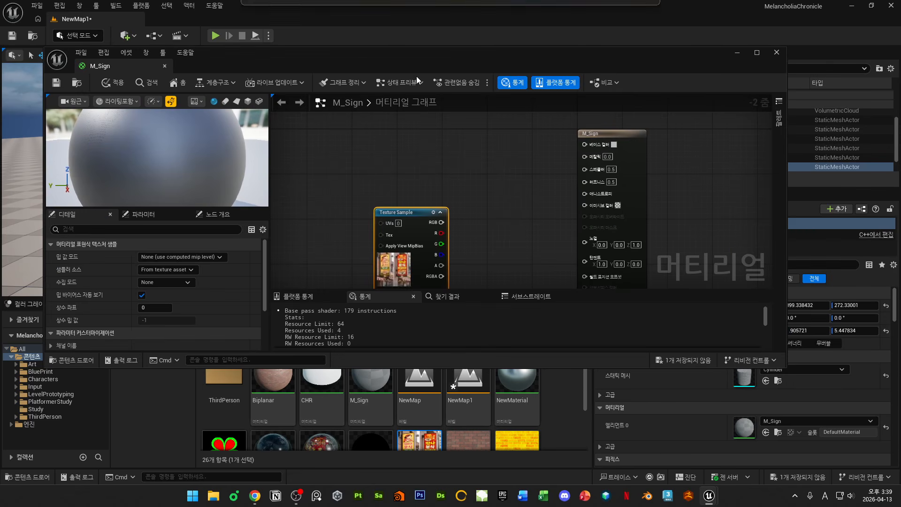
- Move the Texture Sample node up and closer to the M_Sign output node, with the material editor maximized
{"action": "right_click_drag", "start_coordinate": [454, 223], "coordinate": [510, 165]}
{"action": "left_click_drag", "start_coordinate": [449, 217], "coordinate": [489, 162]}
{"action": "right_click_drag", "start_coordinate": [459, 171], "coordinate": [444, 230]}
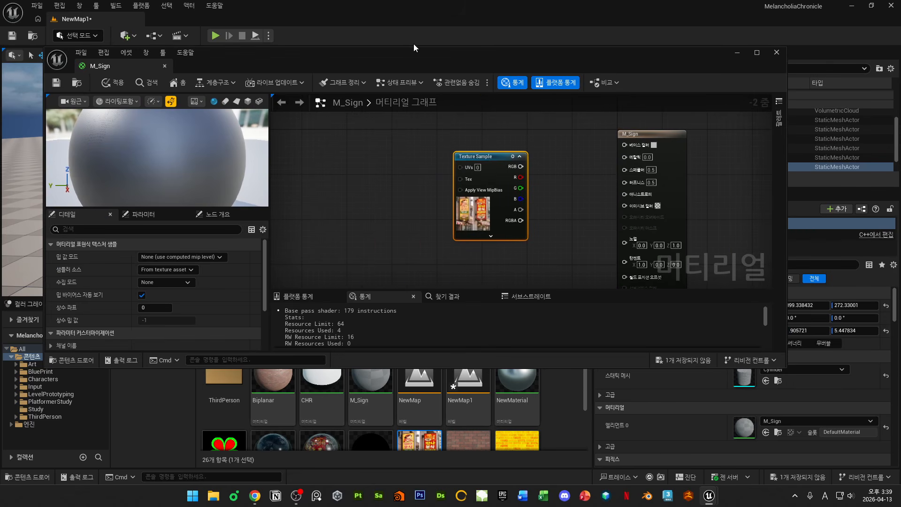
{"action": "double_click", "coordinate": [413, 47]}
{"action": "left_click", "coordinate": [445, 218]}
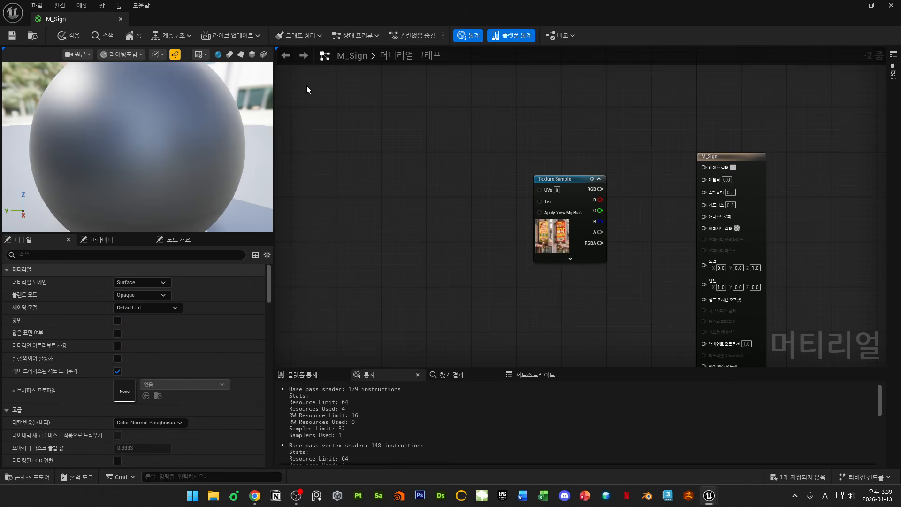
- Switch the material preview mesh to a cylinder
{"action": "left_click", "coordinate": [230, 54]}
{"action": "scroll", "coordinate": [147, 142], "scroll_direction": "down", "scroll_amount": 5}
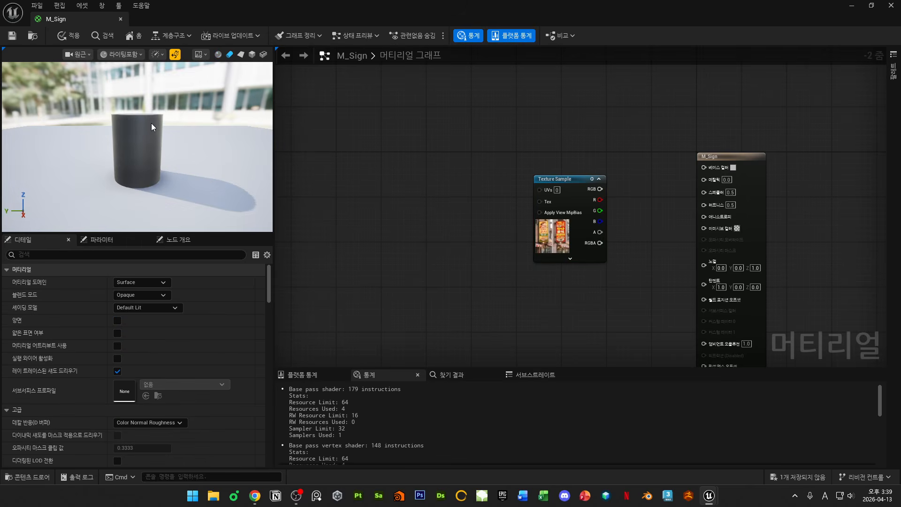
{"action": "scroll", "coordinate": [186, 137], "scroll_direction": "up", "scroll_amount": 3}
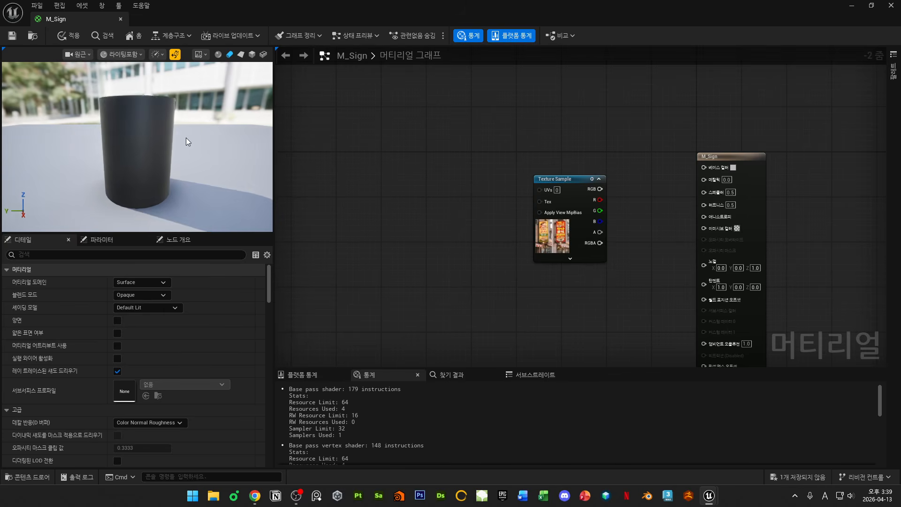
{"action": "left_click_drag", "start_coordinate": [186, 137], "coordinate": [162, 138]}
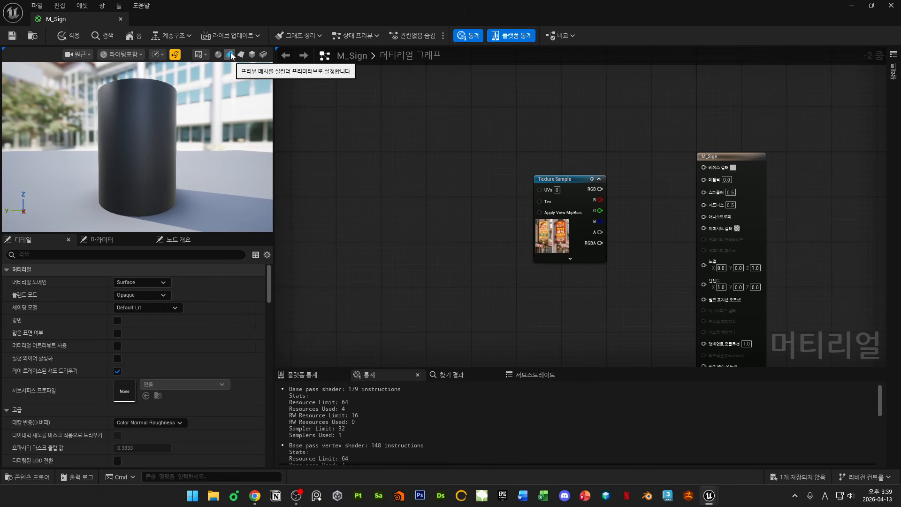
- Convert the Texture Sample node into a parameter named BaseColor
{"action": "scroll", "coordinate": [423, 178], "scroll_direction": "up", "scroll_amount": 2}
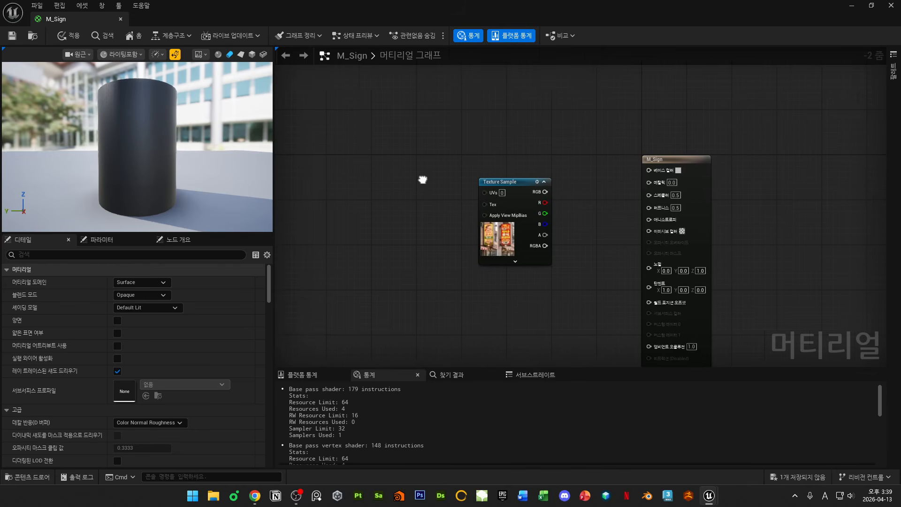
{"action": "left_click", "coordinate": [497, 235]}
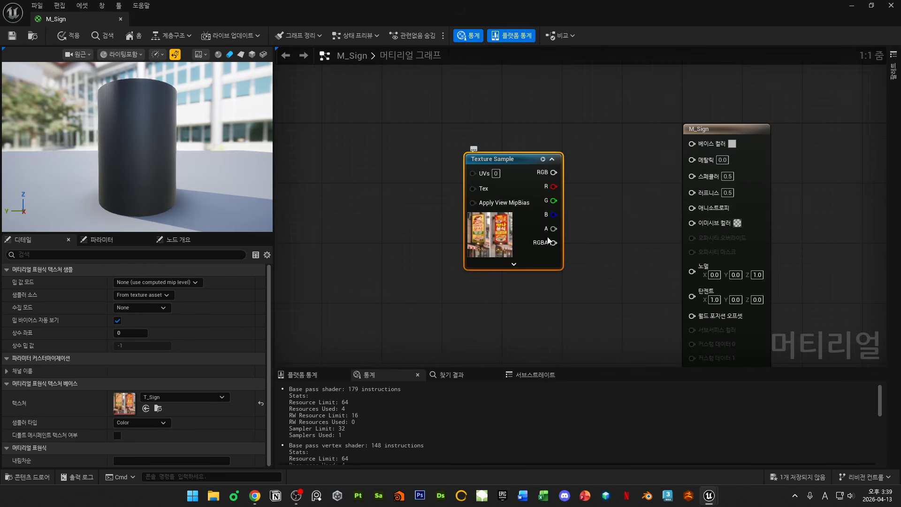
{"action": "right_click", "coordinate": [495, 222]}
{"action": "left_click", "coordinate": [539, 264]}
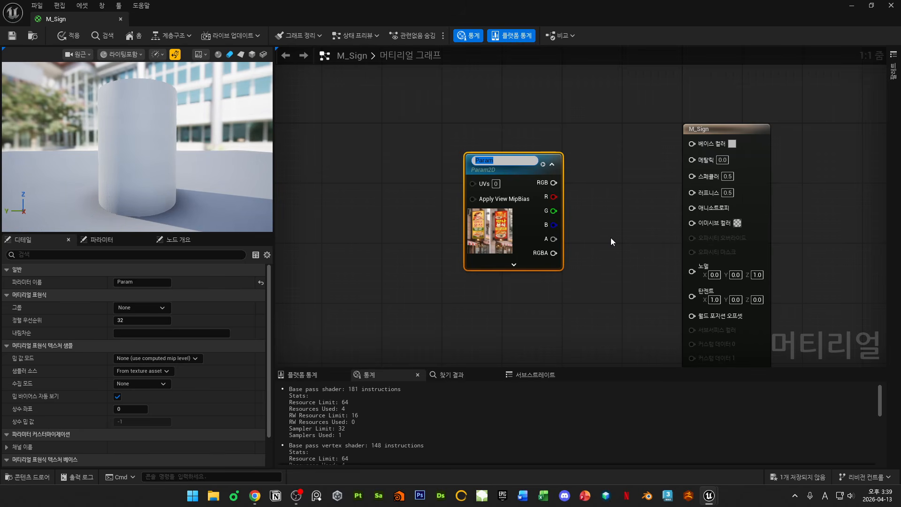
{"action": "type", "text": "BaseColor"}
{"action": "key", "text": "Return"}
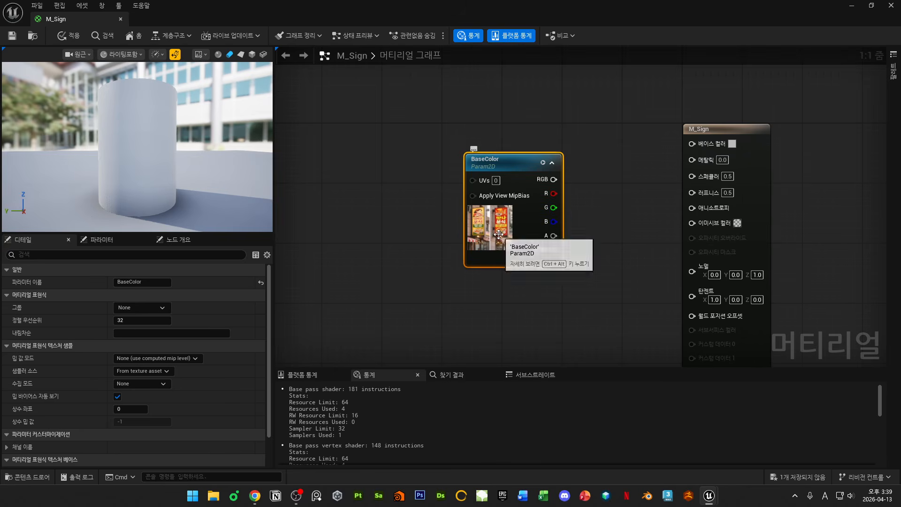
- Set the BaseColor node's sampler source to Shared: Wrap and move the node farther from the material output
{"action": "left_click_drag", "start_coordinate": [500, 242], "coordinate": [454, 223]}
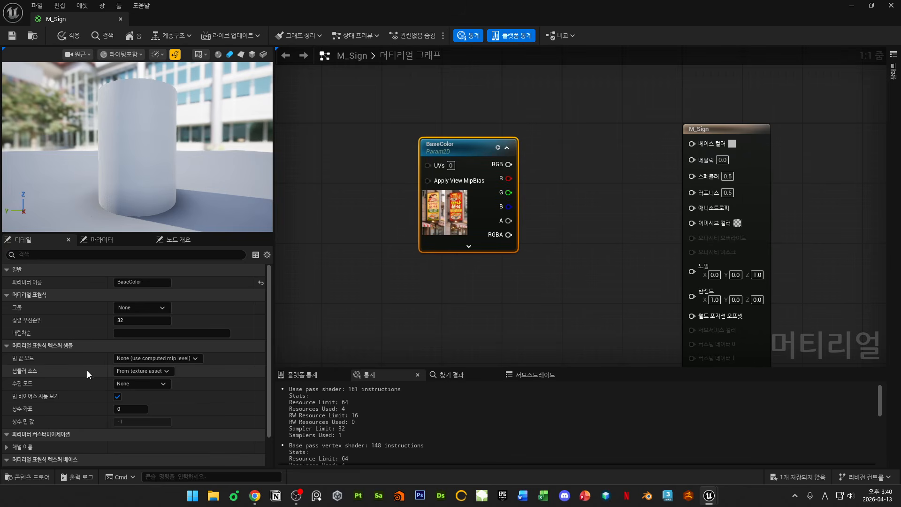
{"action": "left_click", "coordinate": [137, 373]}
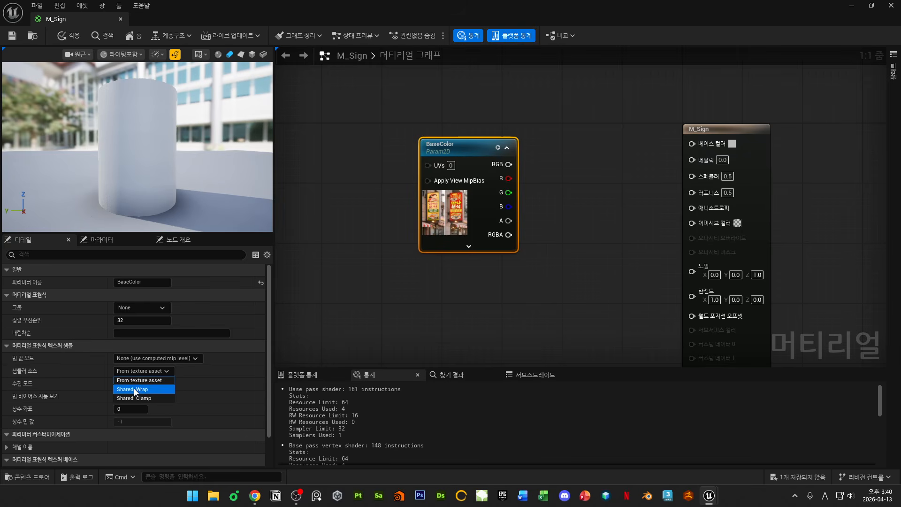
{"action": "left_click", "coordinate": [134, 387]}
{"action": "right_click_drag", "start_coordinate": [595, 231], "coordinate": [528, 237]}
{"action": "left_click", "coordinate": [526, 238]}
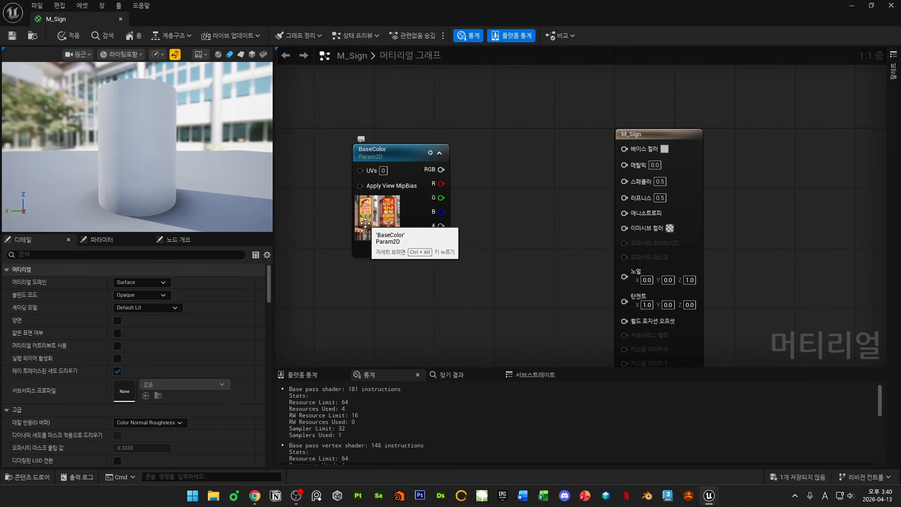
- Connect BaseColor's RGB output to the M_Sign base color input and apply the material
{"action": "left_click_drag", "start_coordinate": [368, 223], "coordinate": [383, 194]}
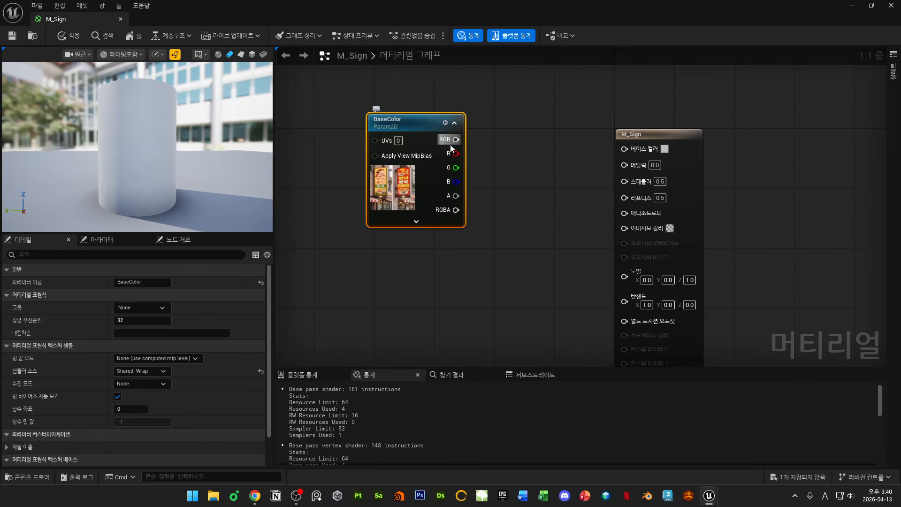
{"action": "left_click_drag", "start_coordinate": [456, 139], "coordinate": [628, 150]}
{"action": "left_click_drag", "start_coordinate": [416, 183], "coordinate": [423, 190]}
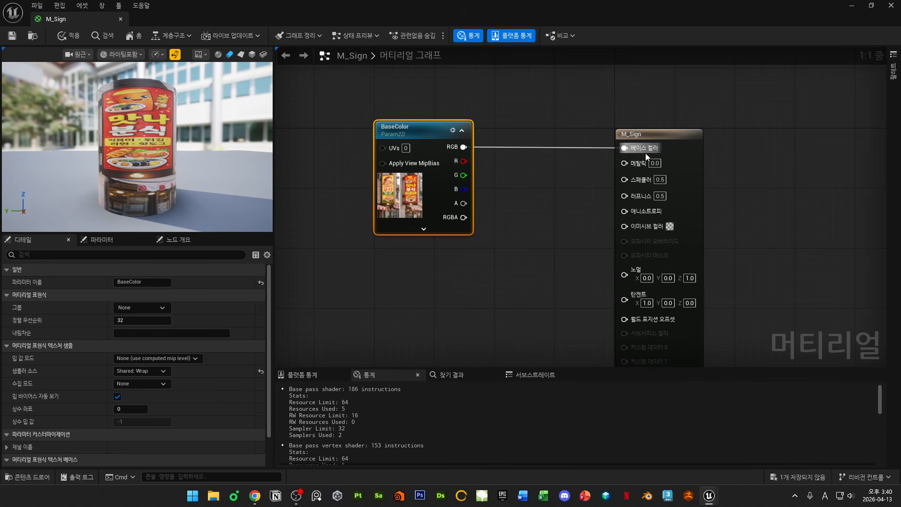
{"action": "right_click_drag", "start_coordinate": [467, 189], "coordinate": [513, 189]}
{"action": "left_click", "coordinate": [70, 35]}
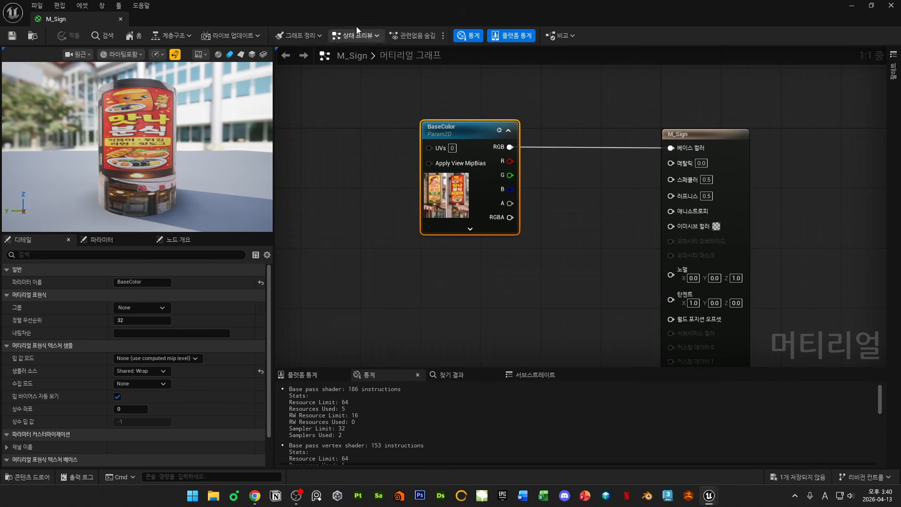
- Compare the original animated sign with the M_Sign-textured duplicate cylinder in the full-screen level viewport
{"action": "left_click_drag", "start_coordinate": [381, 12], "coordinate": [368, 265]}
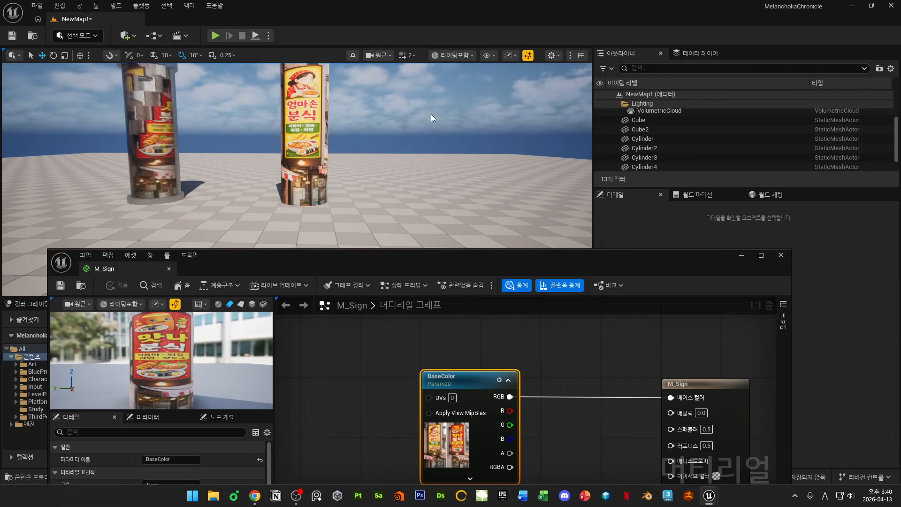
{"action": "key", "text": "F11"}
{"action": "key", "text": "w"}
{"action": "right_click_drag", "start_coordinate": [449, 136], "coordinate": [505, 187]}
{"action": "key", "text": "s"}
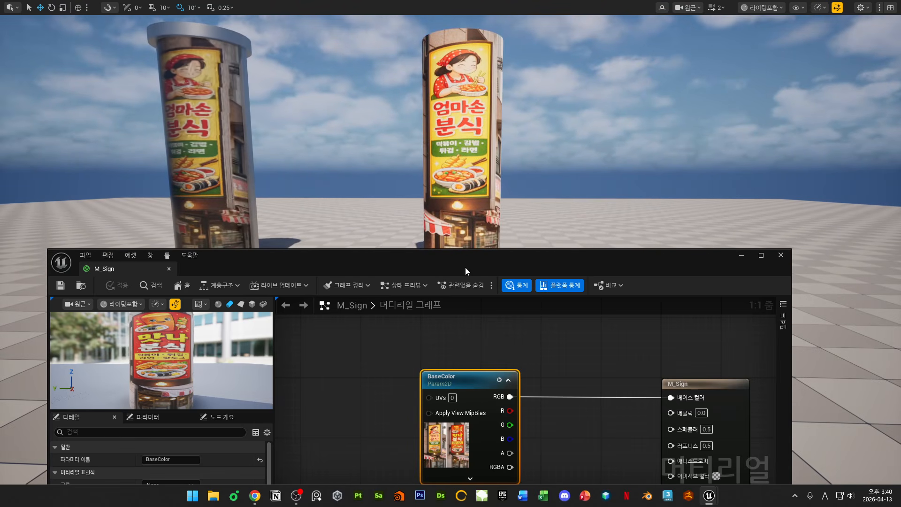
{"action": "double_click", "coordinate": [466, 267]}
{"action": "right_click_drag", "start_coordinate": [482, 240], "coordinate": [633, 266]}
{"action": "scroll", "coordinate": [568, 229], "scroll_direction": "down", "scroll_amount": 3}
{"action": "right_click_drag", "start_coordinate": [512, 228], "coordinate": [551, 249]}
{"action": "left_click_drag", "start_coordinate": [499, 10], "coordinate": [483, 317]}
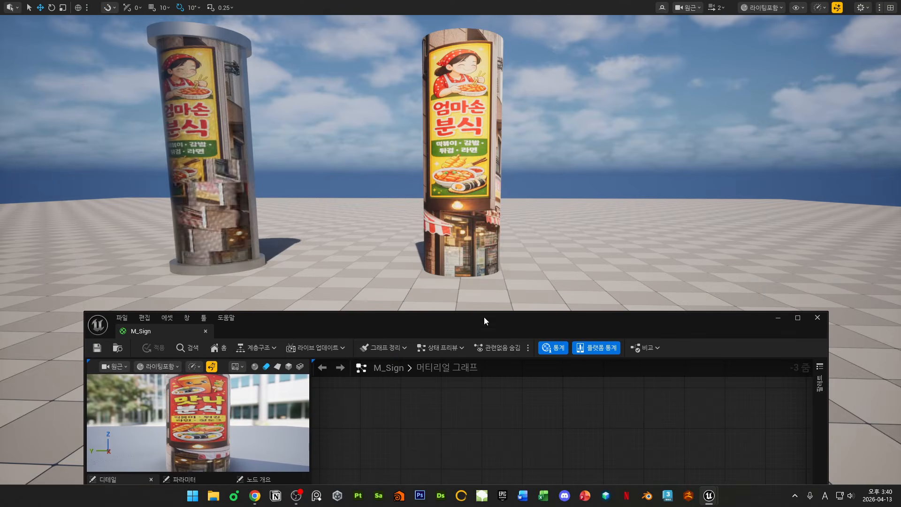
{"action": "right_click_drag", "start_coordinate": [494, 150], "coordinate": [439, 145]}
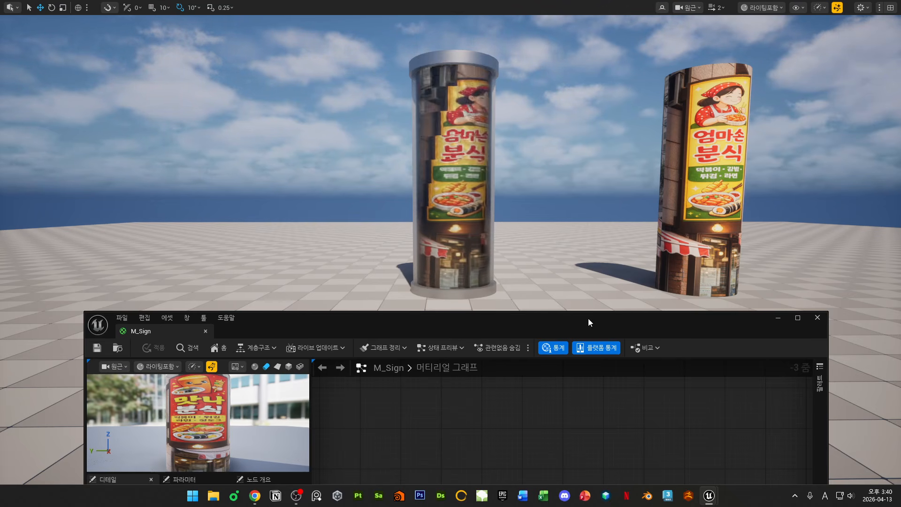
{"action": "left_click_drag", "start_coordinate": [535, 328], "coordinate": [562, 249]}
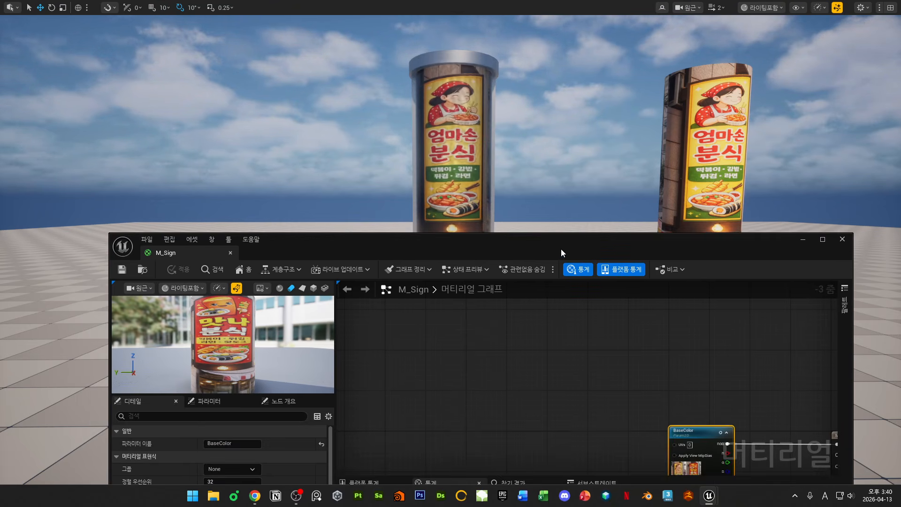
- Add a TexCoord node to the graph of the maximized M_Sign material editor
{"action": "double_click", "coordinate": [561, 249]}
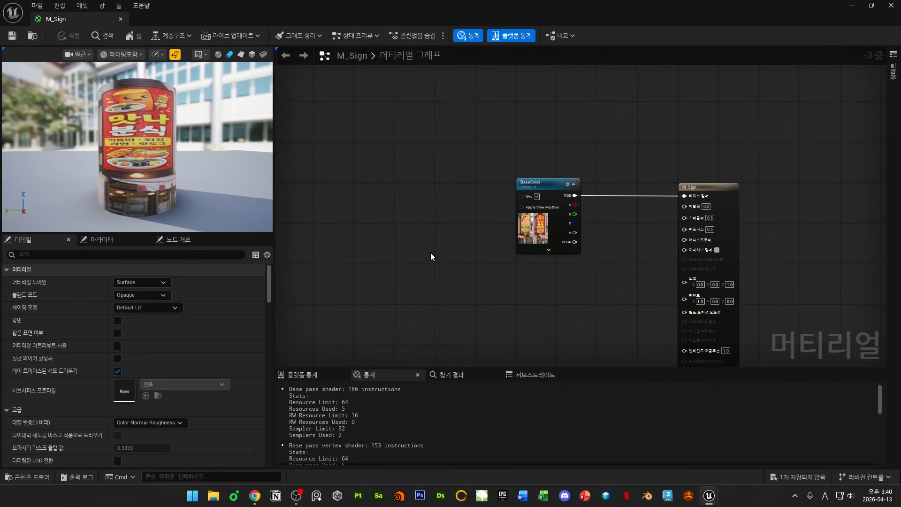
{"action": "right_click", "coordinate": [409, 175]}
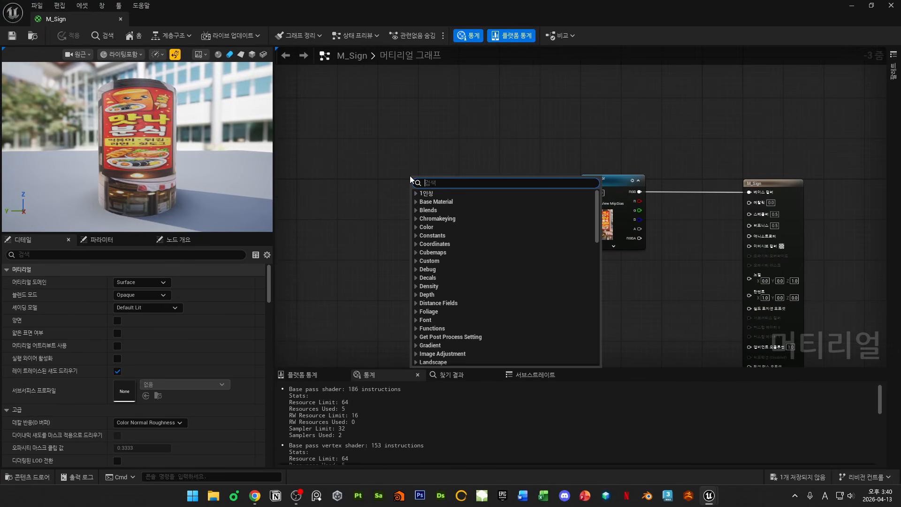
{"action": "type", "text": "texcoord"}
{"action": "key", "text": "Return"}
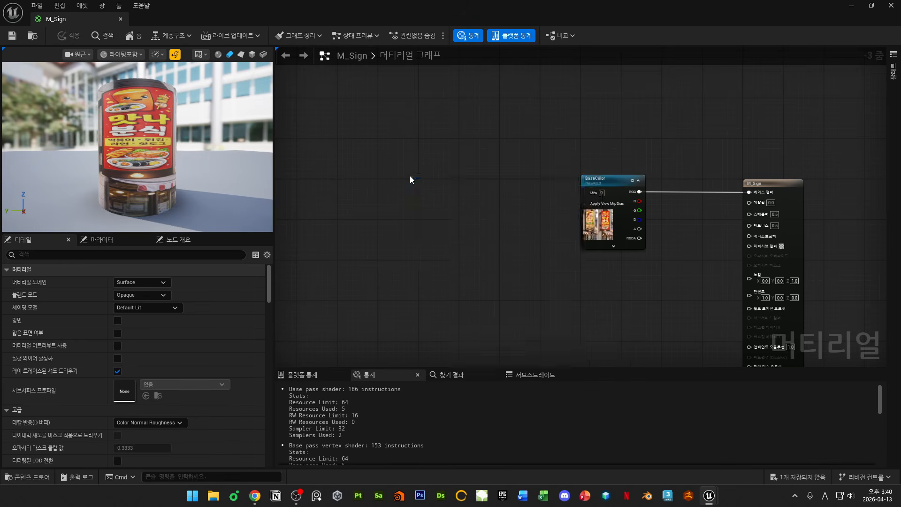
- Expand the TexCoord node to show its UV preview and move it farther left of BaseColor
{"action": "scroll", "coordinate": [565, 223], "scroll_direction": "up", "scroll_amount": 3}
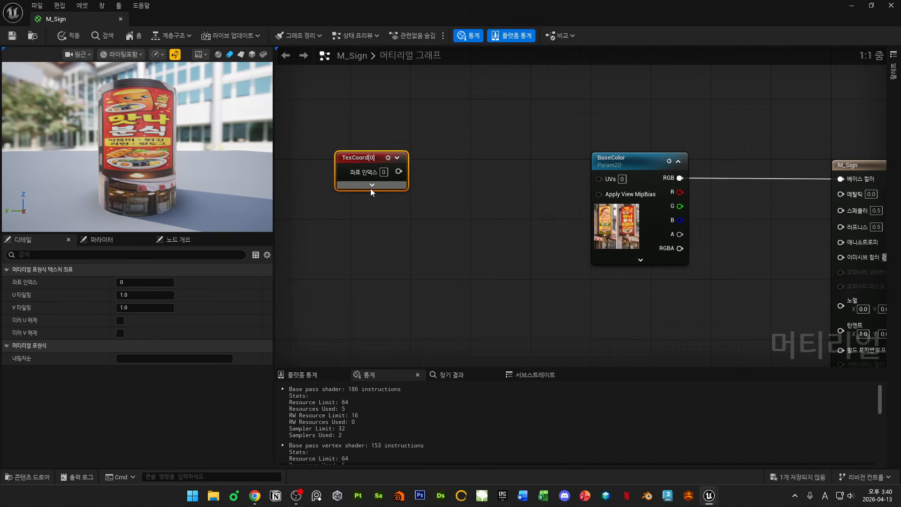
{"action": "left_click", "coordinate": [370, 187]}
{"action": "right_click_drag", "start_coordinate": [503, 226], "coordinate": [617, 234]}
{"action": "left_click", "coordinate": [478, 256]}
{"action": "left_click", "coordinate": [510, 163]}
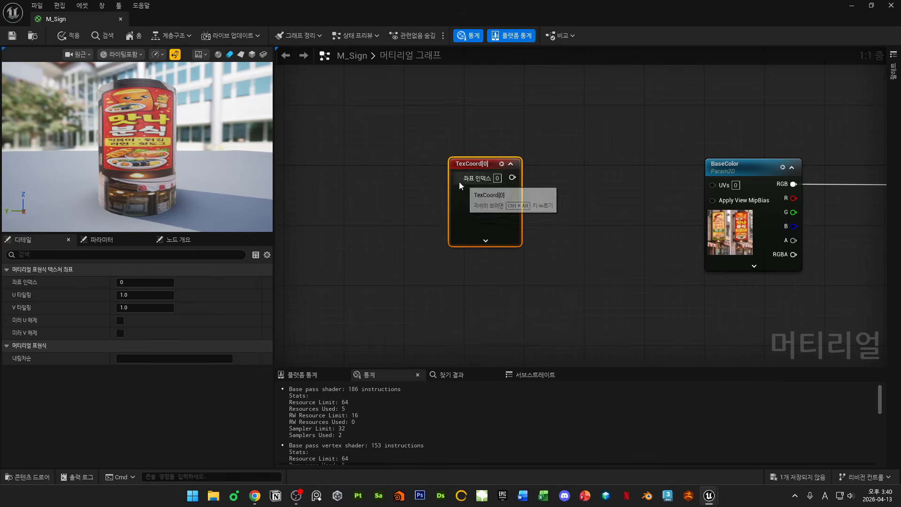
{"action": "left_click_drag", "start_coordinate": [479, 168], "coordinate": [321, 154]}
- Add an Add node between TexCoord and BaseColor and connect TexCoord's output to its A input
{"action": "scroll", "coordinate": [486, 199], "scroll_direction": "down", "scroll_amount": 1}
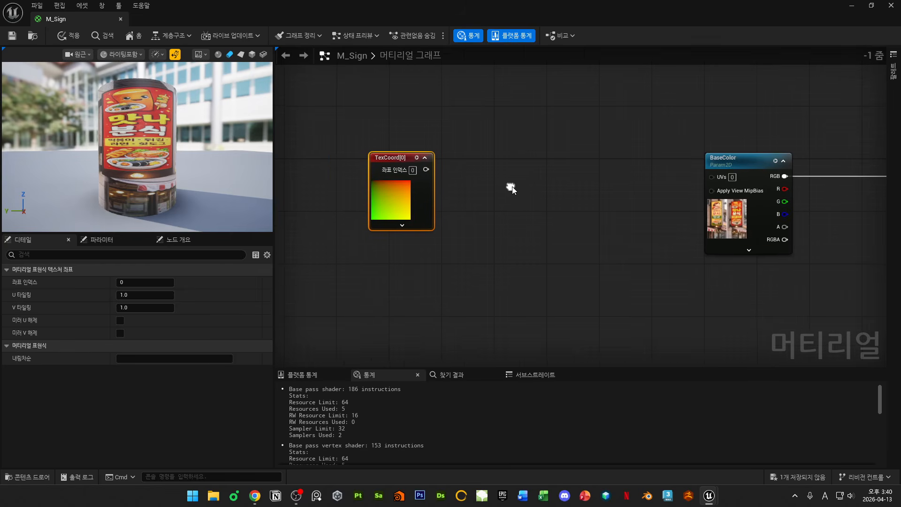
{"action": "left_click", "coordinate": [498, 194]}
{"action": "right_click", "coordinate": [497, 194]}
{"action": "type", "text": "add"}
{"action": "left_click", "coordinate": [527, 313]}
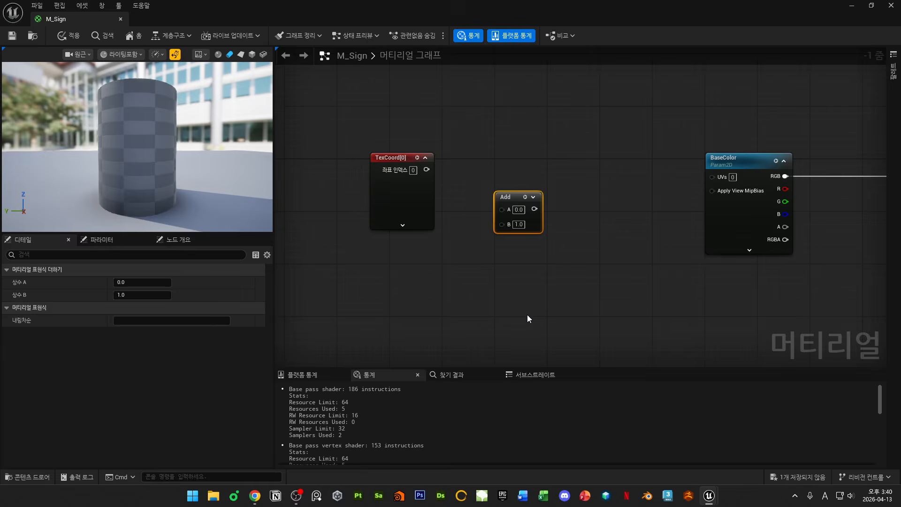
{"action": "scroll", "coordinate": [513, 210], "scroll_direction": "up", "scroll_amount": 1}
{"action": "left_click_drag", "start_coordinate": [412, 163], "coordinate": [501, 209]}
- Add a Time node and place it below the TexCoord node
{"action": "right_click_drag", "start_coordinate": [414, 256], "coordinate": [511, 239]}
{"action": "right_click", "coordinate": [511, 241]}
{"action": "type", "text": "time"}
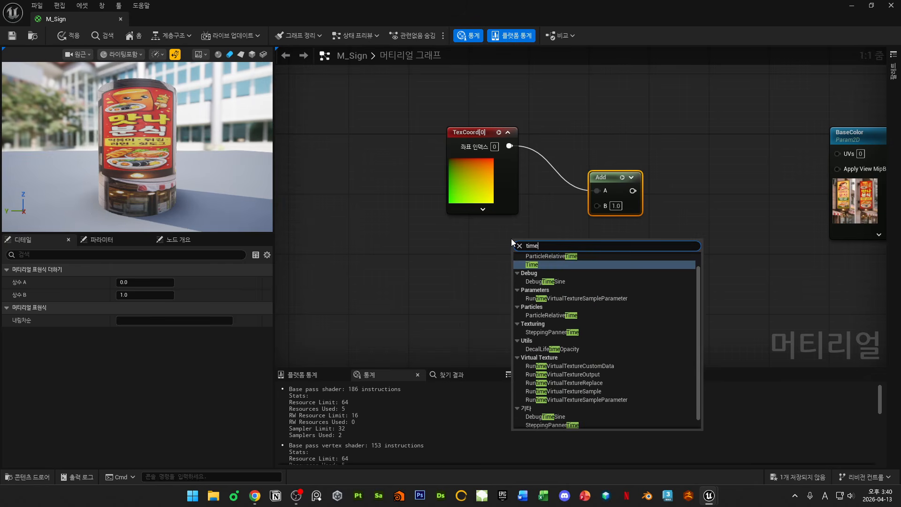
{"action": "left_click", "coordinate": [518, 257]}
{"action": "left_click_drag", "start_coordinate": [523, 243], "coordinate": [463, 273]}
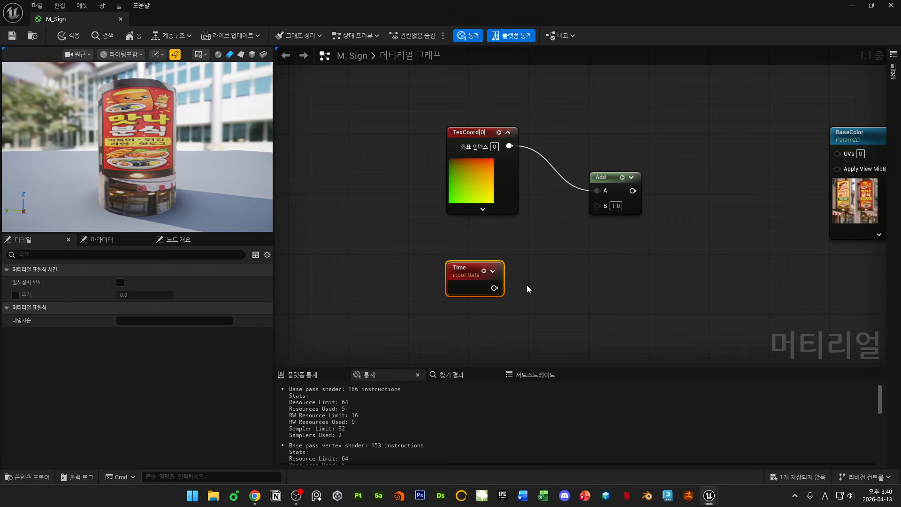
{"action": "left_click", "coordinate": [547, 281]}
- Add an AppendVector node below the Add node and arrange the Time node to its left
{"action": "right_click_drag", "start_coordinate": [579, 272], "coordinate": [524, 258]}
{"action": "right_click", "coordinate": [502, 249]}
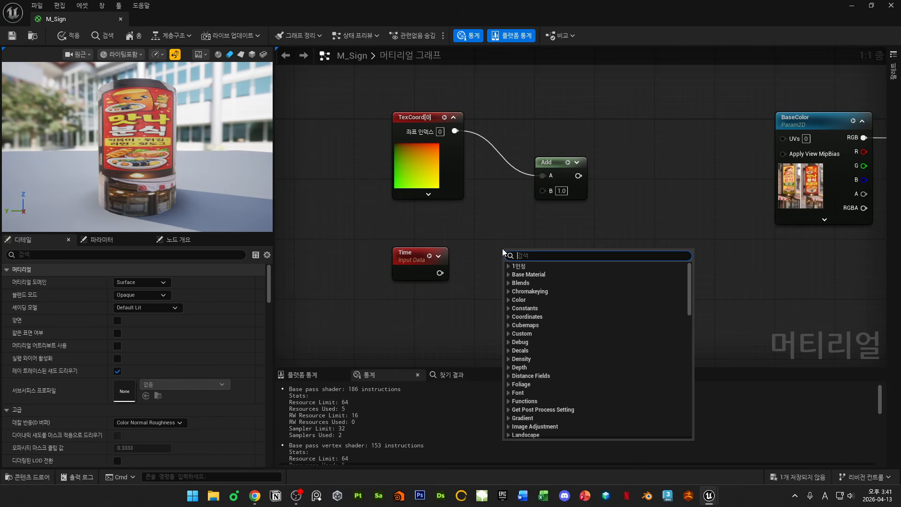
{"action": "type", "text": "appen"}
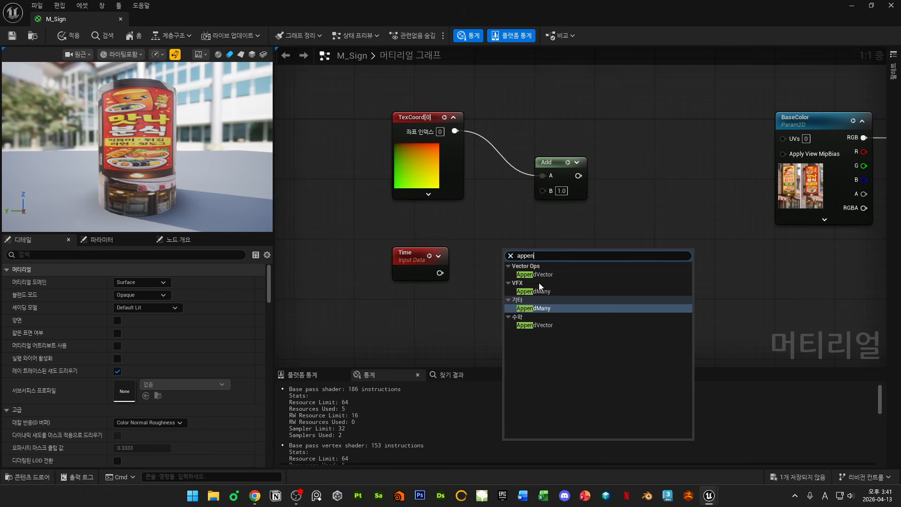
{"action": "left_click", "coordinate": [542, 275]}
{"action": "right_click_drag", "start_coordinate": [544, 277], "coordinate": [707, 272]}
{"action": "left_click_drag", "start_coordinate": [596, 255], "coordinate": [535, 240]}
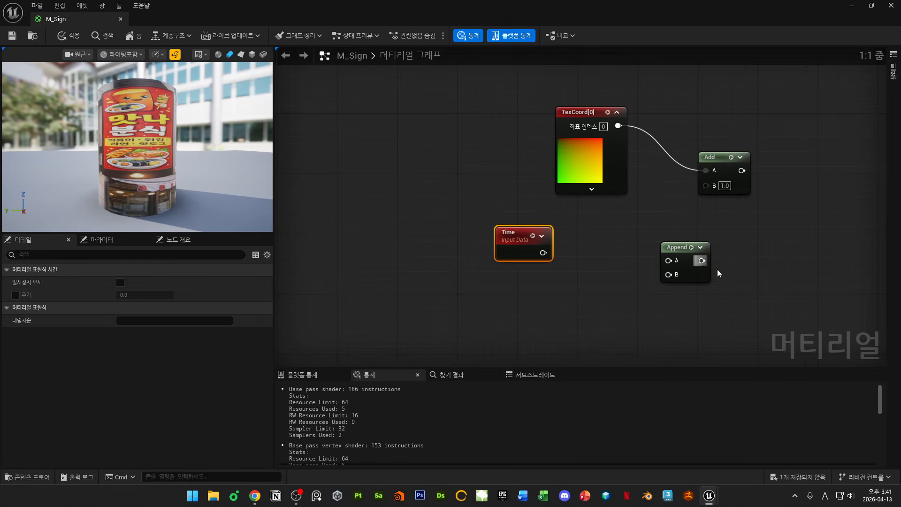
{"action": "left_click_drag", "start_coordinate": [685, 245], "coordinate": [630, 257]}
{"action": "right_click_drag", "start_coordinate": [588, 288], "coordinate": [578, 252]}
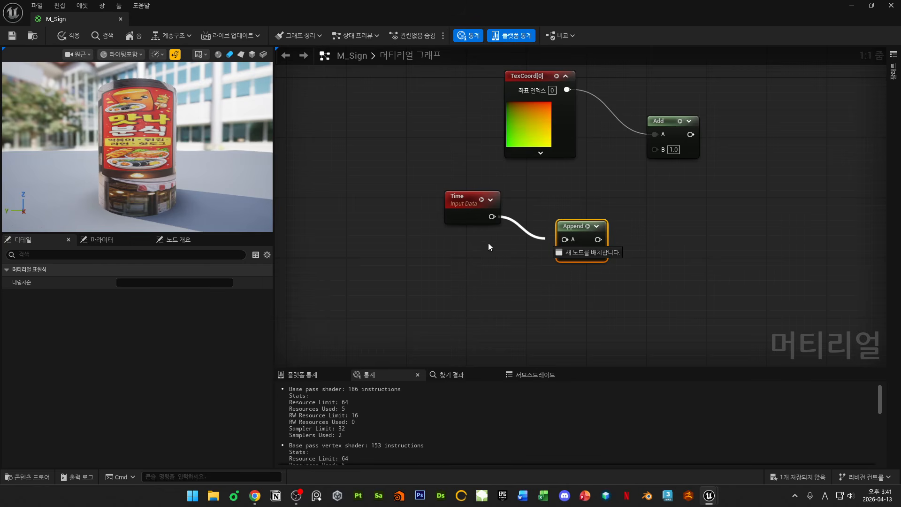
- Try to connect the Time node's output to an input of the Append node
{"action": "left_click", "coordinate": [512, 267]}
{"action": "left_click_drag", "start_coordinate": [491, 216], "coordinate": [570, 252]}
{"action": "key", "text": "ctrl+z"}
{"action": "left_click", "coordinate": [459, 301]}
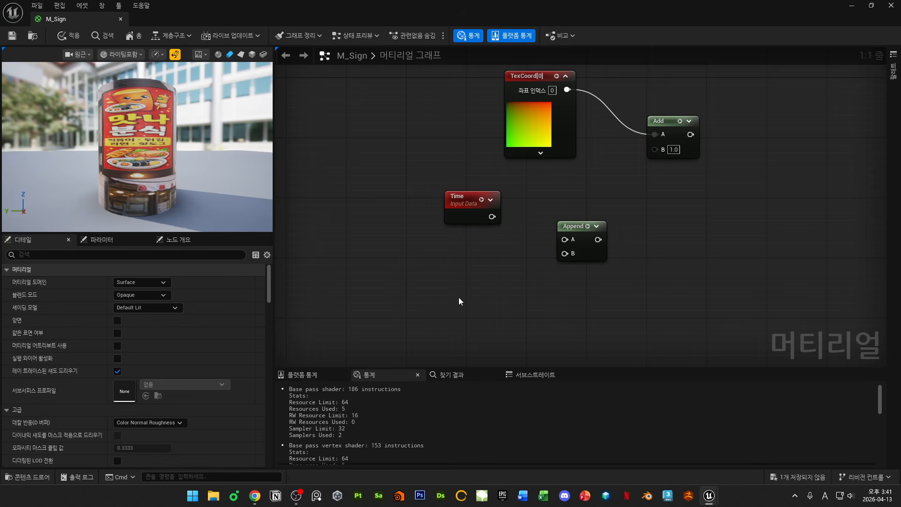
- Add a Constant node left of the Append node and duplicate it directly below
{"action": "right_click_drag", "start_coordinate": [571, 287], "coordinate": [587, 234]}
{"action": "left_click_drag", "start_coordinate": [586, 170], "coordinate": [564, 222]}
{"action": "left_click", "coordinate": [448, 220]}
{"action": "right_click", "coordinate": [447, 221]}
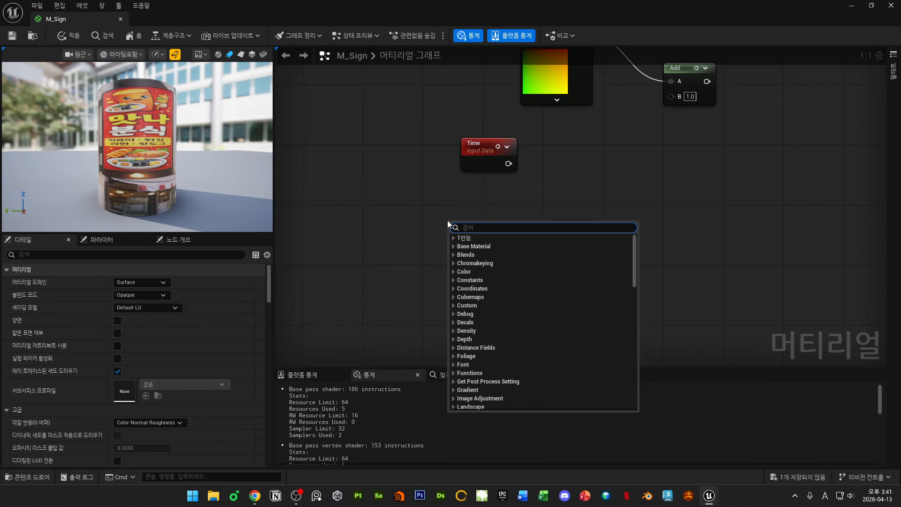
{"action": "type", "text": "constant"}
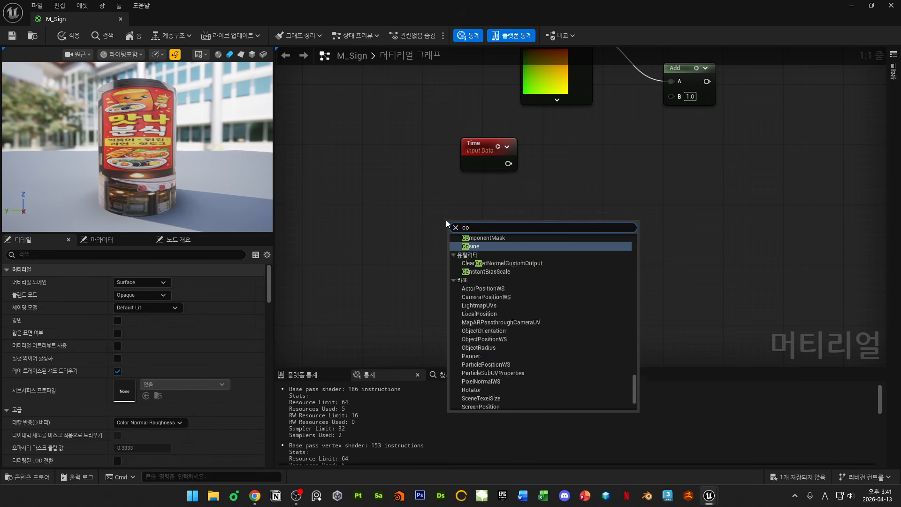
{"action": "key", "text": "Return"}
{"action": "left_click_drag", "start_coordinate": [464, 225], "coordinate": [456, 194]}
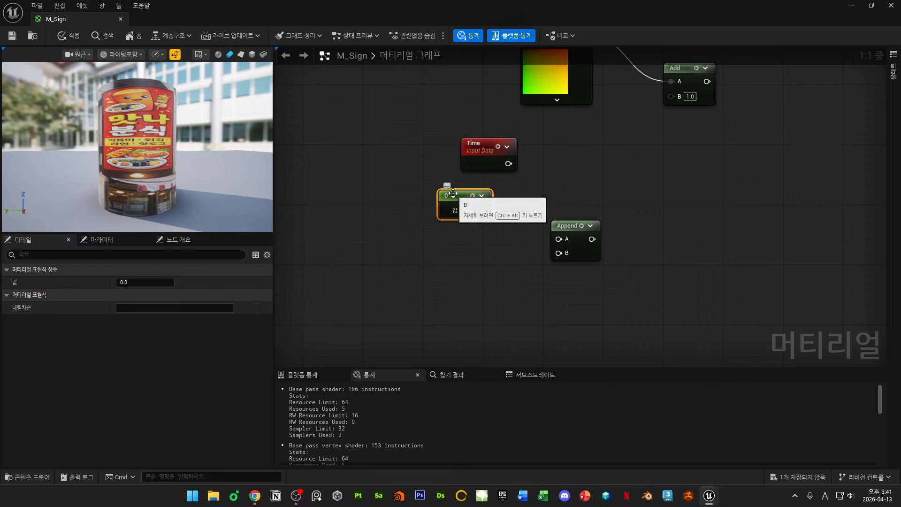
{"action": "key", "text": "ctrl+d"}
{"action": "left_click_drag", "start_coordinate": [464, 250], "coordinate": [457, 250]}
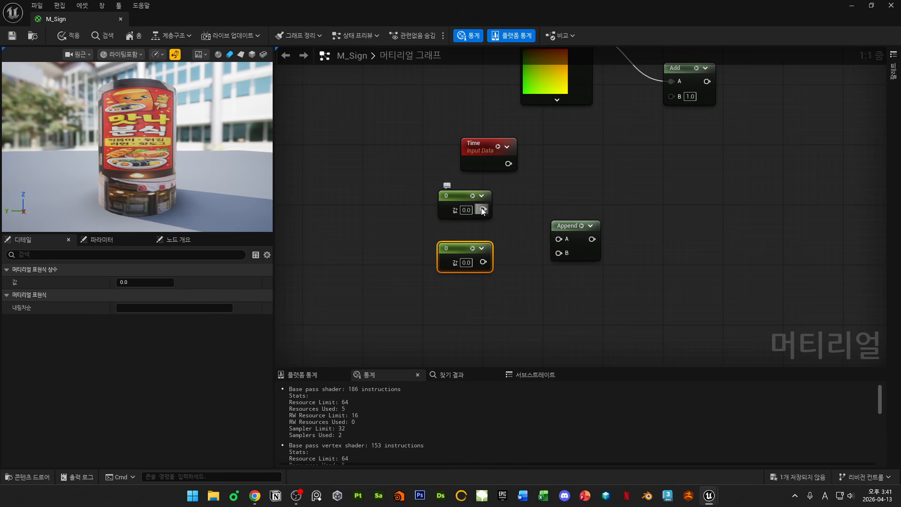
- Connect the upper Constant to the Append node's A input and the lower Constant to its B input
{"action": "left_click_drag", "start_coordinate": [481, 208], "coordinate": [507, 217]}
{"action": "mouse_move", "coordinate": [456, 194]}
{"action": "left_mouse_down"}
{"action": "mouse_move", "coordinate": [470, 194]}
{"action": "mouse_move", "coordinate": [457, 203]}
{"action": "left_mouse_up"}
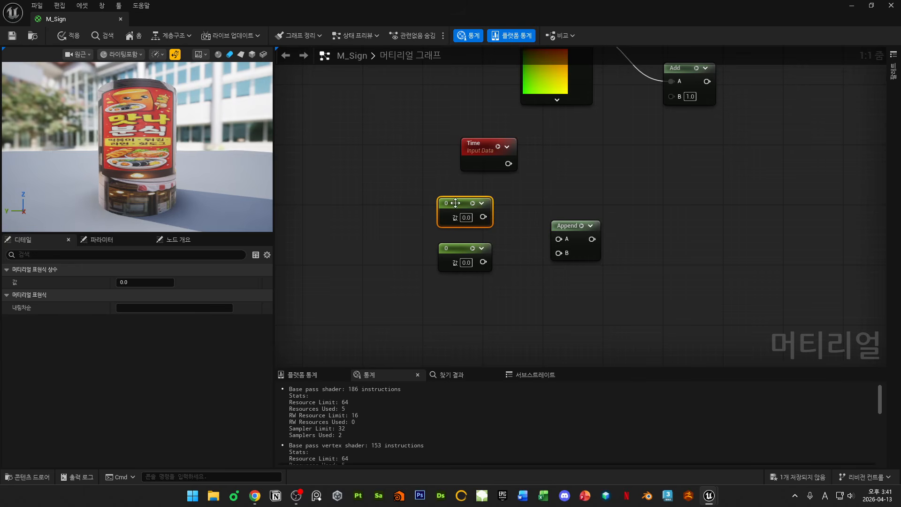
{"action": "left_click_drag", "start_coordinate": [484, 216], "coordinate": [483, 262]}
- Move the Append node closer to the Constants, give it the comment "xy" and expand its preview
{"action": "left_click_drag", "start_coordinate": [560, 234], "coordinate": [538, 226]}
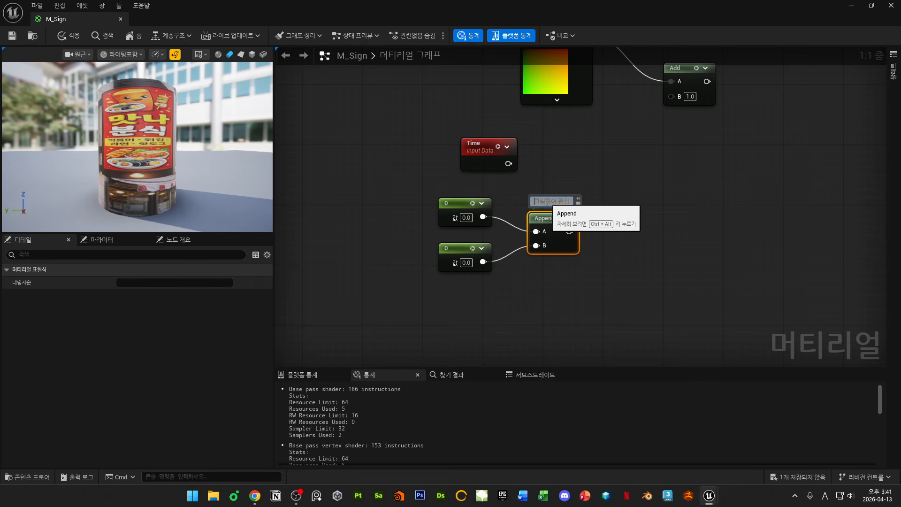
{"action": "left_click", "coordinate": [544, 269]}
{"action": "left_click", "coordinate": [568, 218]}
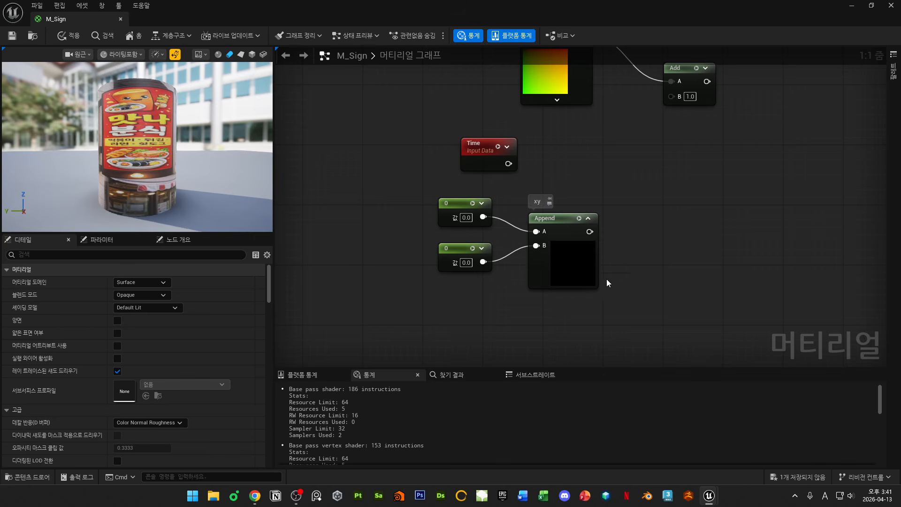
- Set the upper Constant's value to 1
{"action": "left_click", "coordinate": [467, 217]}
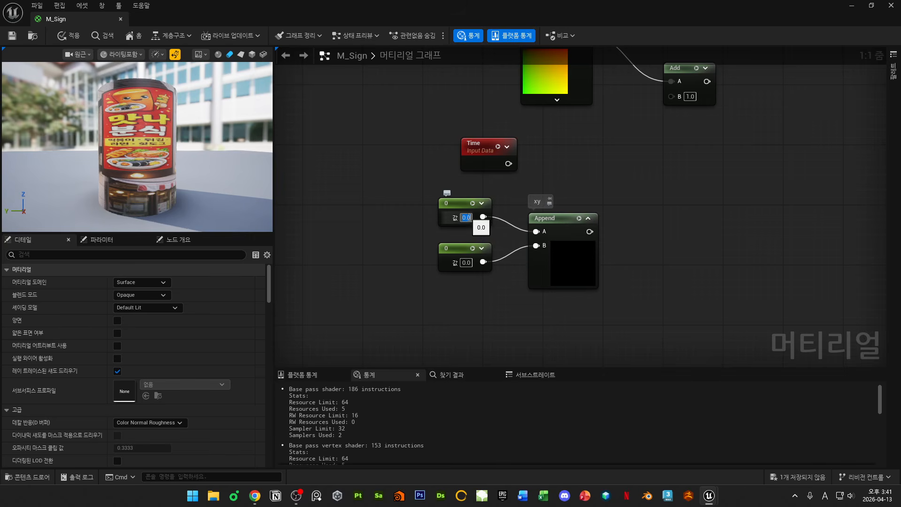
{"action": "type", "text": "1"}
{"action": "key", "text": "Return"}
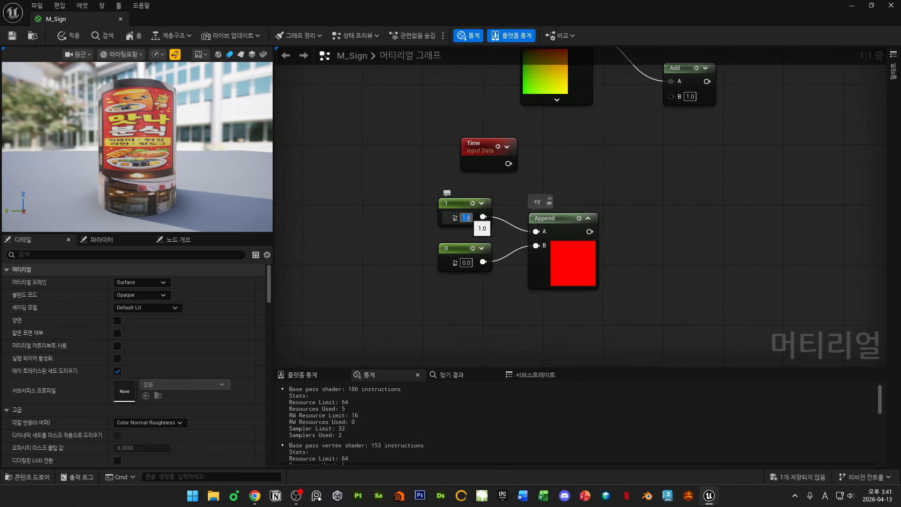
{"action": "left_click", "coordinate": [559, 266]}
- Set the value of the lower Constant feeding the Append node's B input to 1
{"action": "left_click", "coordinate": [467, 263]}
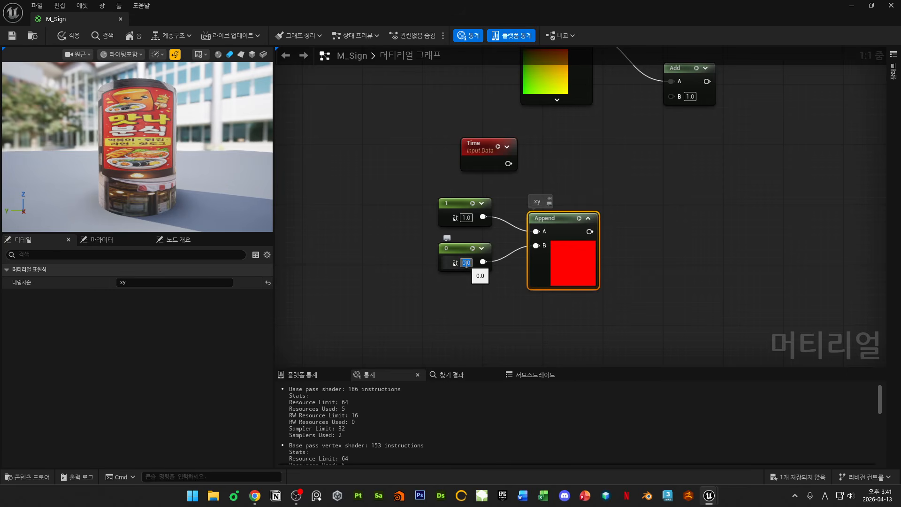
{"action": "left_click", "coordinate": [461, 205]}
{"action": "left_click", "coordinate": [456, 252]}
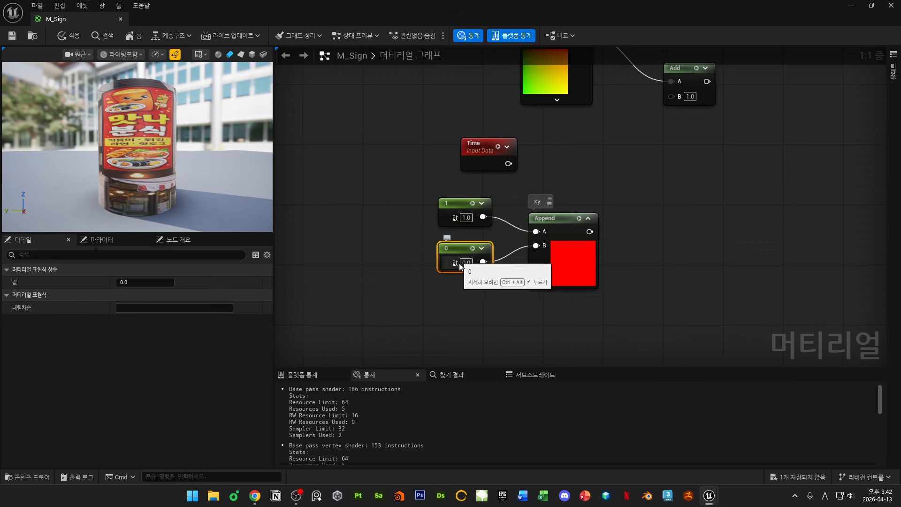
{"action": "left_click", "coordinate": [466, 263]}
{"action": "type", "text": "1"}
{"action": "key", "text": "Return"}
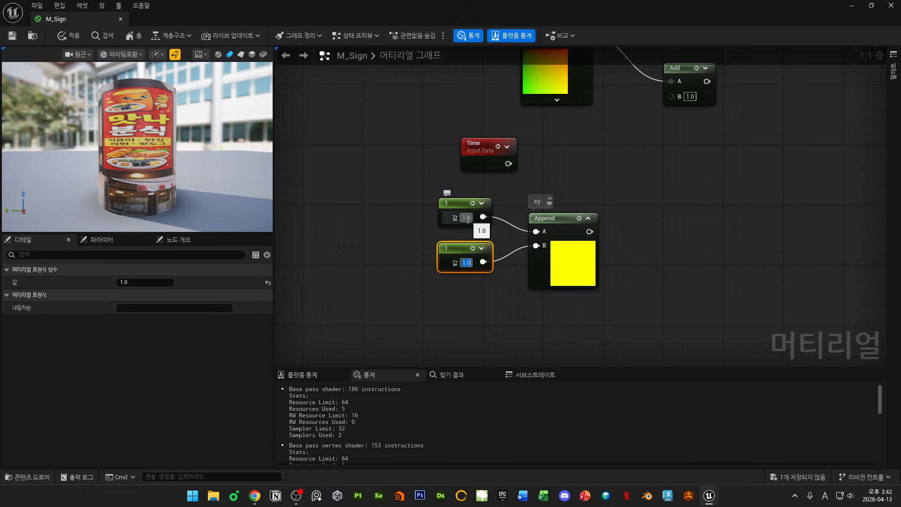
- Set the value of the upper Constant feeding the Append node's A input to 0
{"action": "left_click", "coordinate": [466, 218]}
{"action": "type", "text": "0"}
{"action": "key", "text": "Return"}
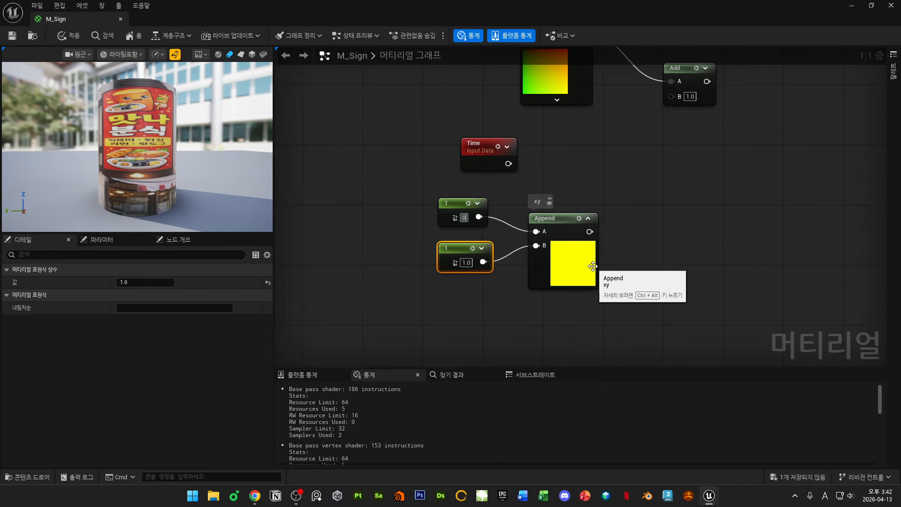
{"action": "right_click_drag", "start_coordinate": [626, 302], "coordinate": [609, 273]}
- Duplicate the Append node, connect the original's output to the copy's A input and comment the copy "xyz"
{"action": "left_click", "coordinate": [565, 247]}
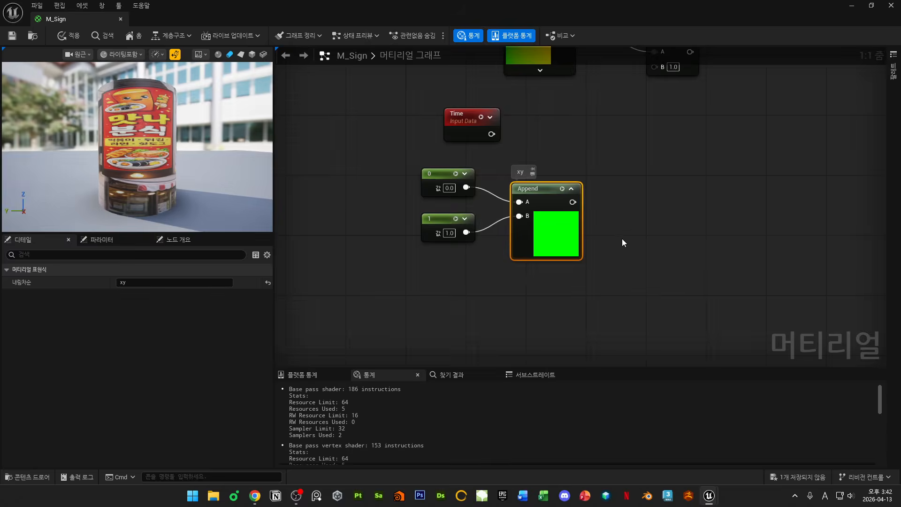
{"action": "key", "text": "ctrl+d"}
{"action": "left_click_drag", "start_coordinate": [573, 202], "coordinate": [639, 254]}
{"action": "left_click", "coordinate": [597, 208]}
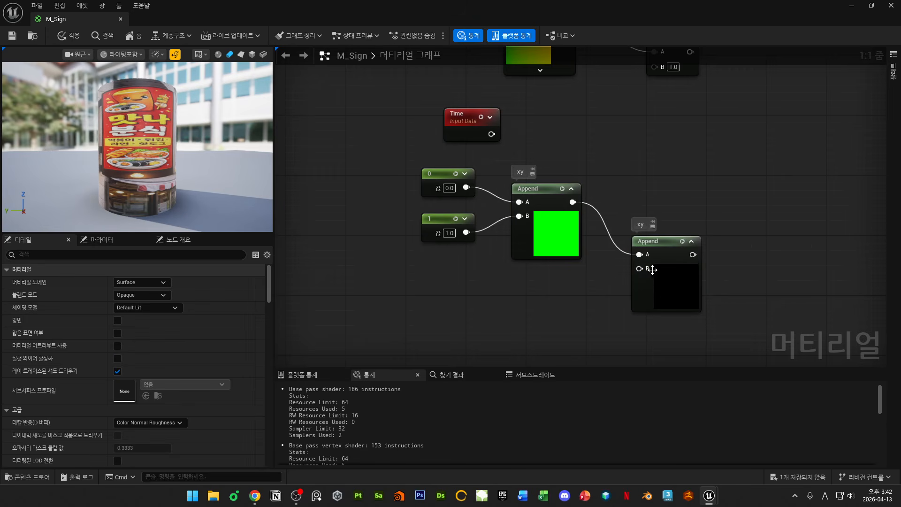
{"action": "double_click", "coordinate": [641, 225]}
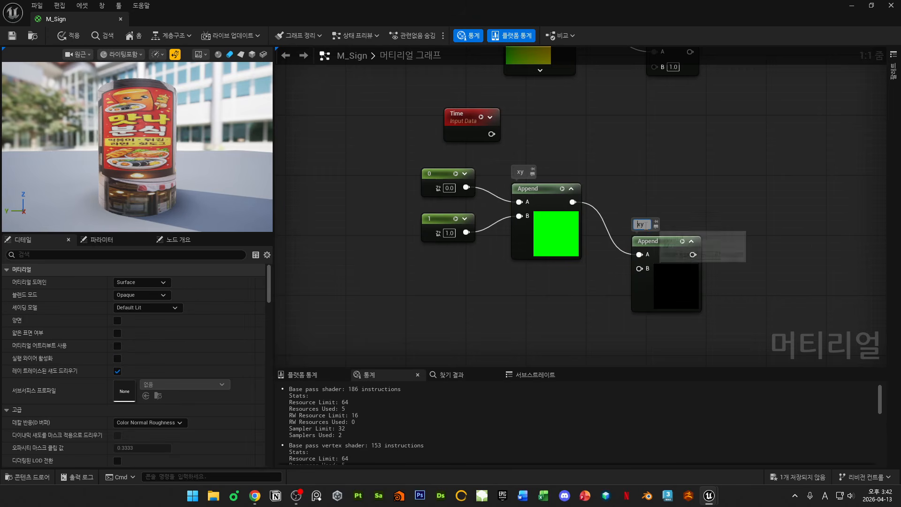
{"action": "type", "text": "xyz"}
{"action": "left_click", "coordinate": [570, 300]}
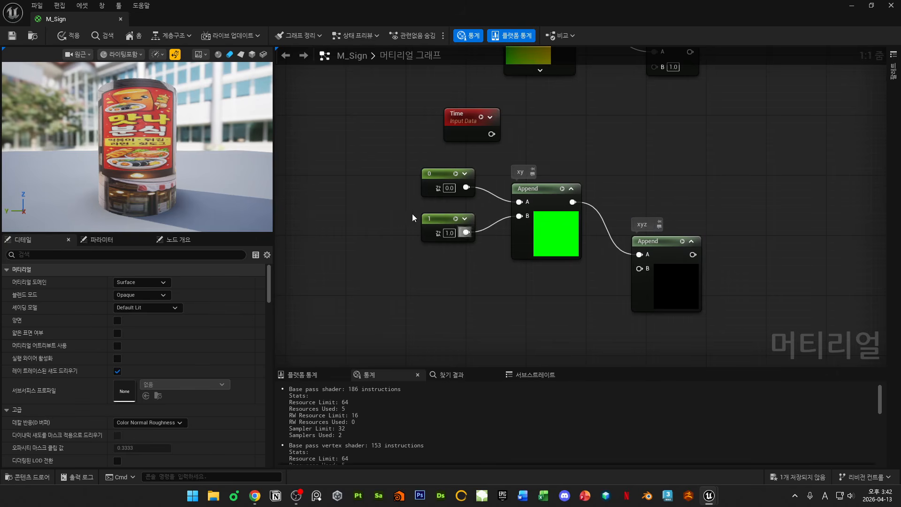
- Copy the lower Constant and connect the copy to the xyz Append node's B input
{"action": "left_click", "coordinate": [437, 218]}
{"action": "key", "text": "ctrl+c"}
{"action": "key", "text": "ctrl+v"}
{"action": "left_click_drag", "start_coordinate": [531, 280], "coordinate": [637, 270]}
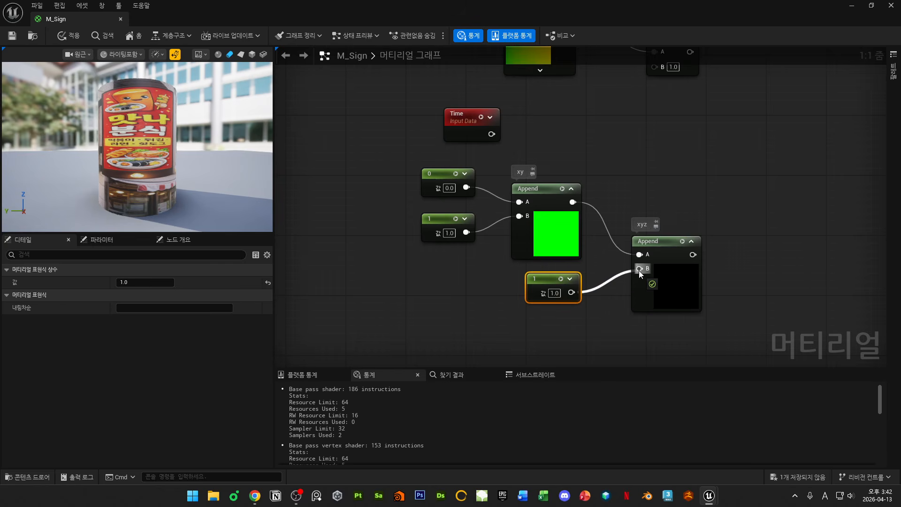
{"action": "left_click_drag", "start_coordinate": [638, 270], "coordinate": [638, 270]}
{"action": "right_click_drag", "start_coordinate": [756, 293], "coordinate": [736, 276]}
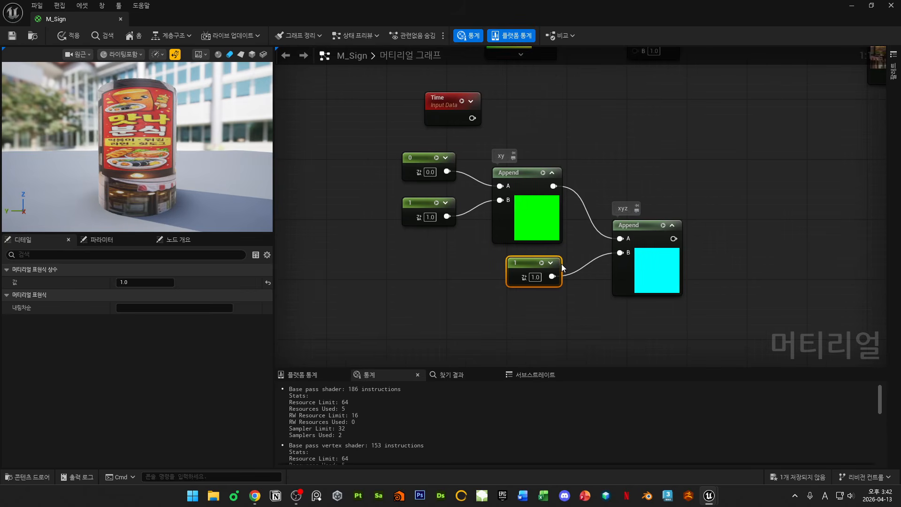
- Set the Constant feeding the xy Append node's B input to 0
{"action": "left_click", "coordinate": [413, 158]}
{"action": "left_click", "coordinate": [419, 202]}
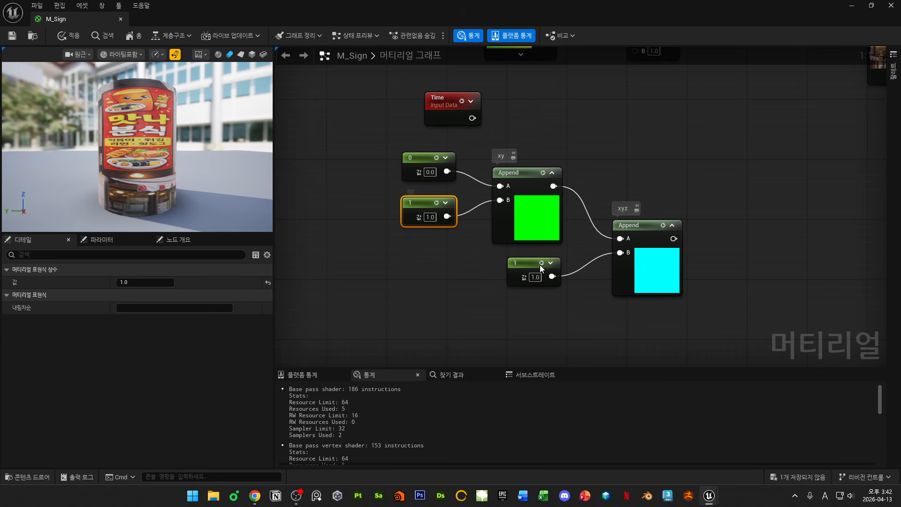
{"action": "type", "text": "0"}
{"action": "left_click", "coordinate": [427, 236]}
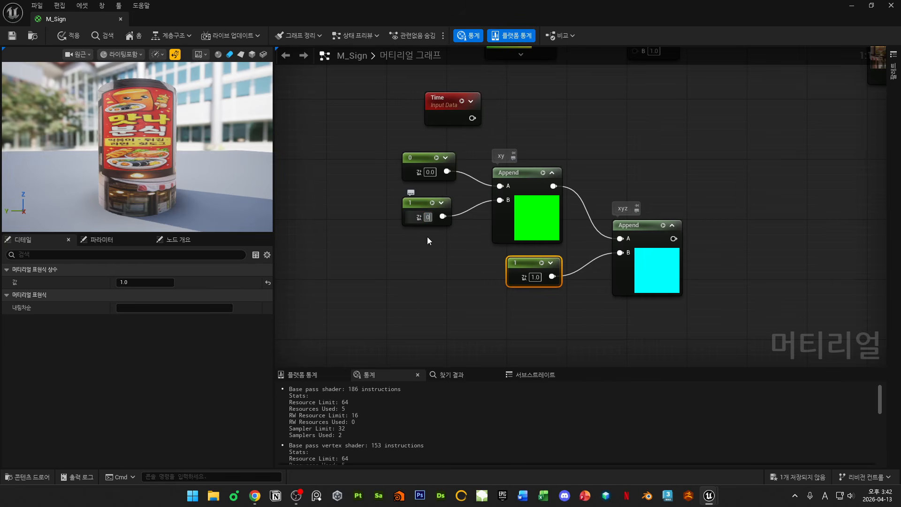
{"action": "left_click", "coordinate": [646, 280]}
- Set the Constant feeding the xy Append node's A input to 1
{"action": "left_click", "coordinate": [430, 171]}
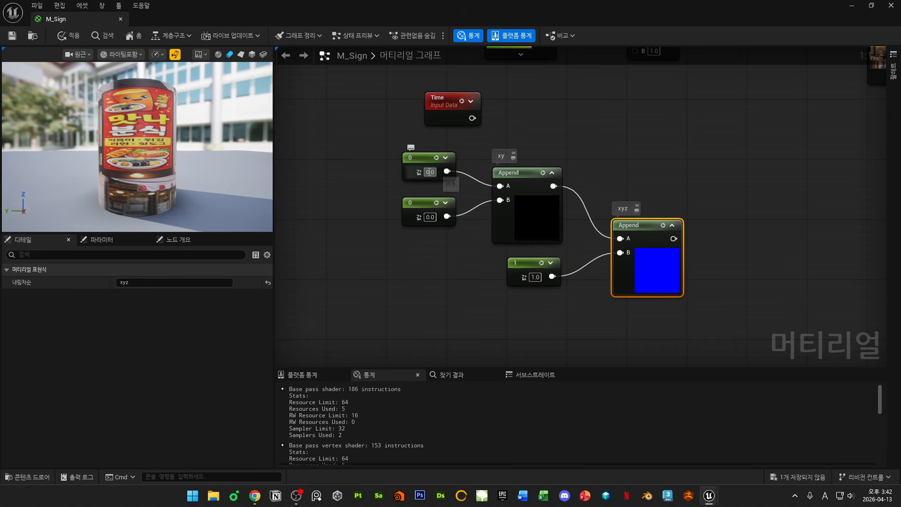
{"action": "left_click", "coordinate": [417, 213]}
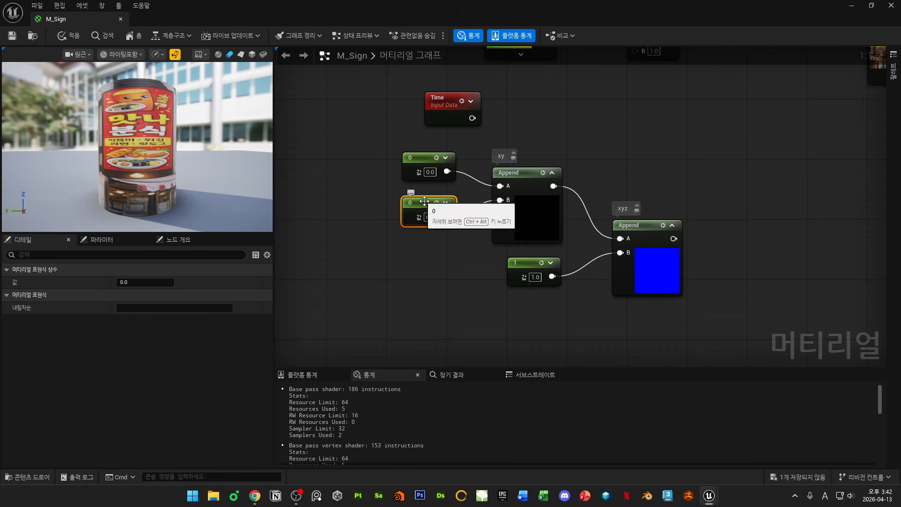
{"action": "left_click", "coordinate": [530, 276]}
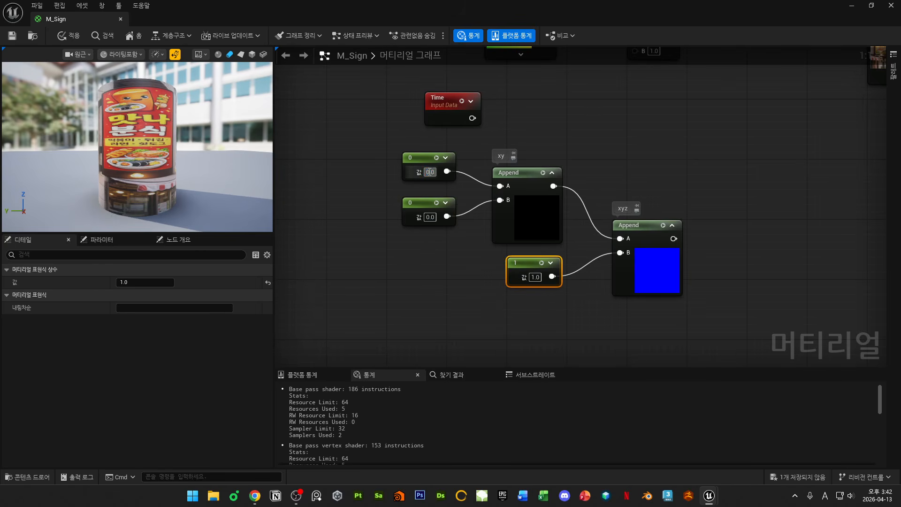
{"action": "type", "text": "1"}
{"action": "key", "text": "Return"}
{"action": "left_click", "coordinate": [446, 279]}
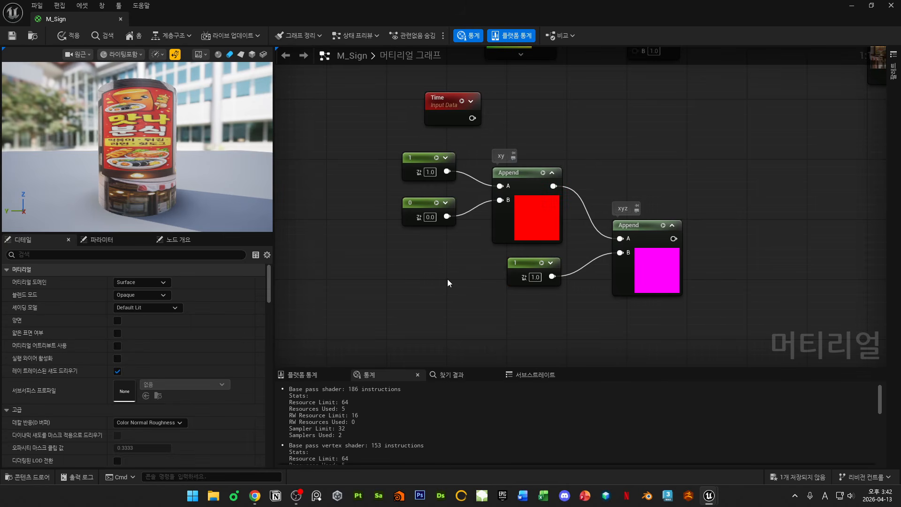
- Paste a copy of the xyz Append node and connect the xyz output to the copy's A input
{"action": "left_click", "coordinate": [664, 281]}
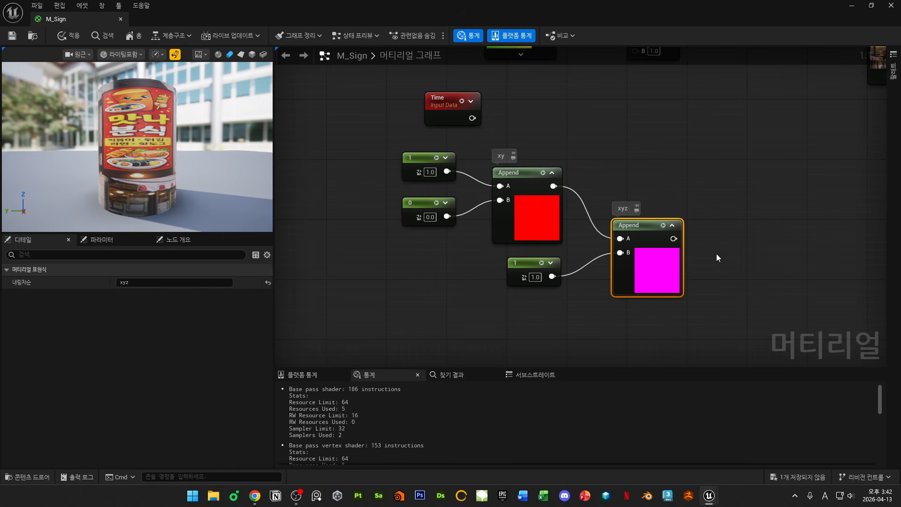
{"action": "right_click_drag", "start_coordinate": [751, 271], "coordinate": [652, 246]}
{"action": "left_click", "coordinate": [615, 259]}
{"action": "left_click", "coordinate": [551, 255]}
{"action": "key", "text": "ctrl+c"}
{"action": "key", "text": "ctrl+v"}
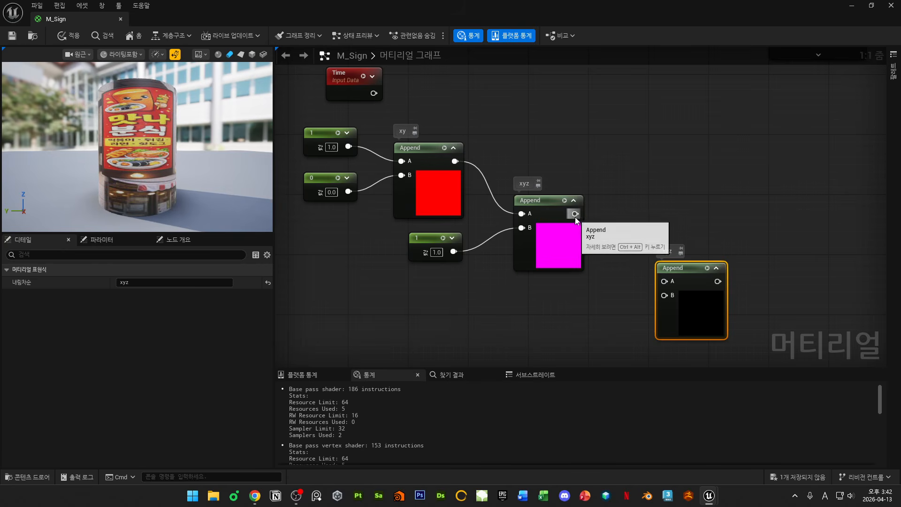
{"action": "left_click_drag", "start_coordinate": [574, 213], "coordinate": [670, 260]}
- Copy the Constant feeding the xyz Append and connect the copy to the last Append node's B input
{"action": "left_click", "coordinate": [432, 237]}
{"action": "key", "text": "ctrl+c"}
{"action": "key", "text": "ctrl+v"}
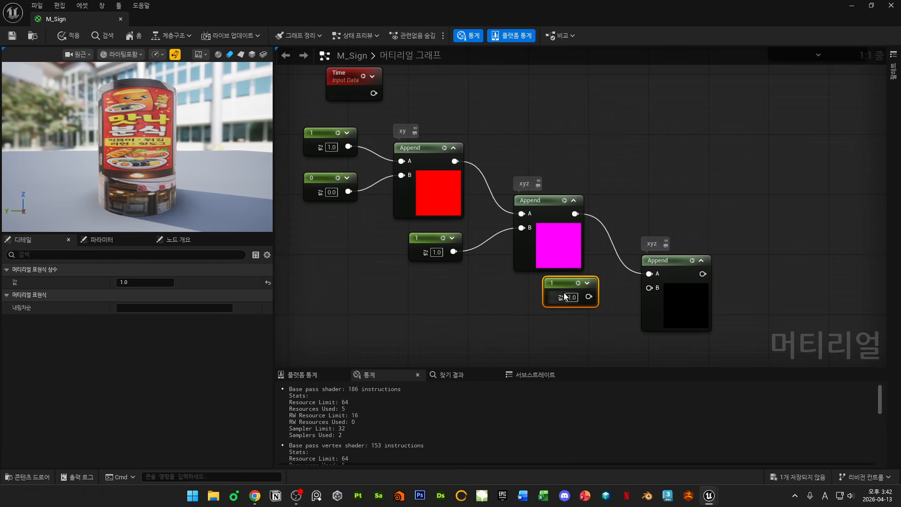
{"action": "left_click_drag", "start_coordinate": [573, 304], "coordinate": [644, 283]}
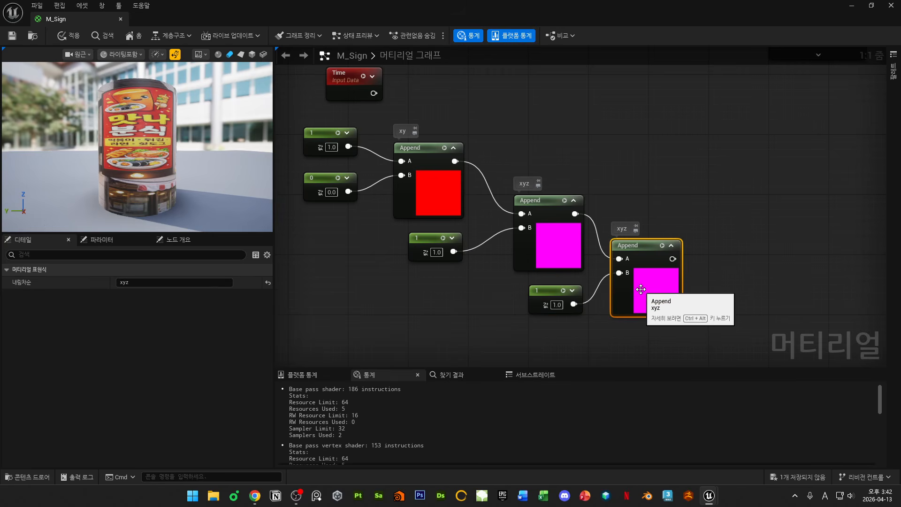
- Shift the Append chain with its Constants to the left and change the last Append node's comment to "xyzw"
{"action": "scroll", "coordinate": [639, 295], "scroll_direction": "down", "scroll_amount": 2}
{"action": "left_click_drag", "start_coordinate": [331, 168], "coordinate": [631, 300]}
{"action": "left_click_drag", "start_coordinate": [626, 282], "coordinate": [497, 283]}
{"action": "left_click", "coordinate": [594, 289]}
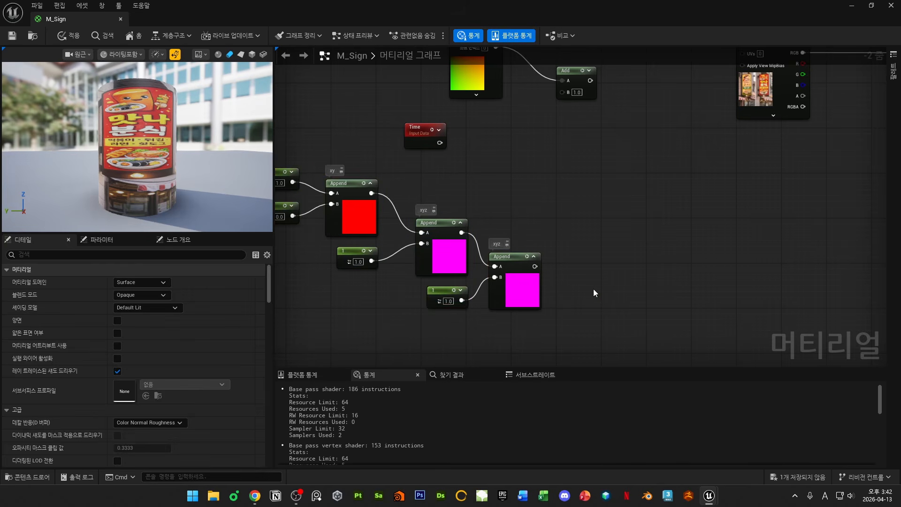
{"action": "right_click_drag", "start_coordinate": [593, 289], "coordinate": [751, 283]}
{"action": "type", "text": "w"}
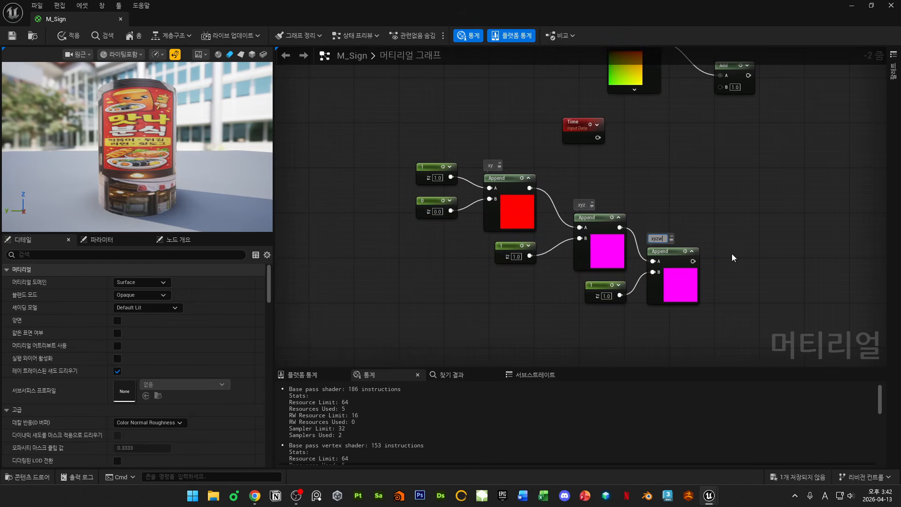
{"action": "scroll", "coordinate": [737, 258], "scroll_direction": "up", "scroll_amount": 2}
{"action": "scroll", "coordinate": [736, 258], "scroll_direction": "down", "scroll_amount": 1}
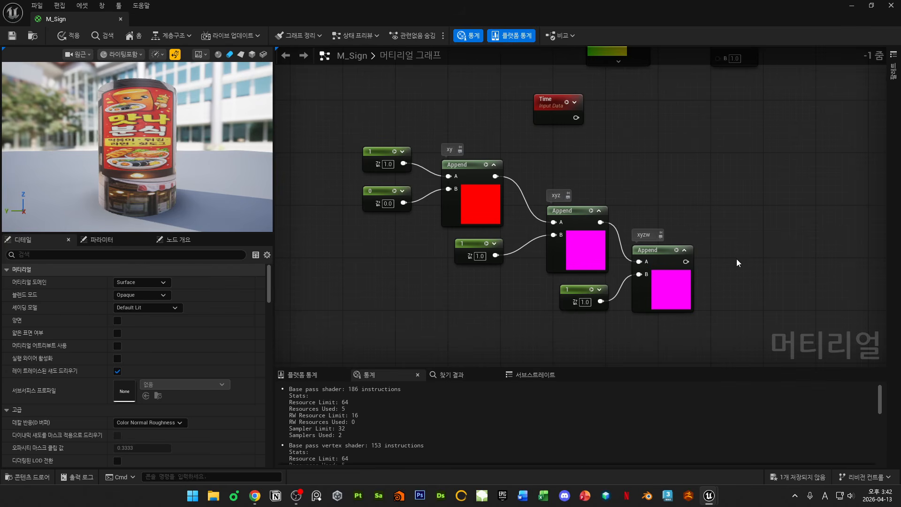
- Delete the xyz and xyzw Append nodes together with the two Constants feeding their B inputs
{"action": "right_click_drag", "start_coordinate": [734, 253], "coordinate": [763, 284]}
{"action": "left_click_drag", "start_coordinate": [450, 272], "coordinate": [727, 348]}
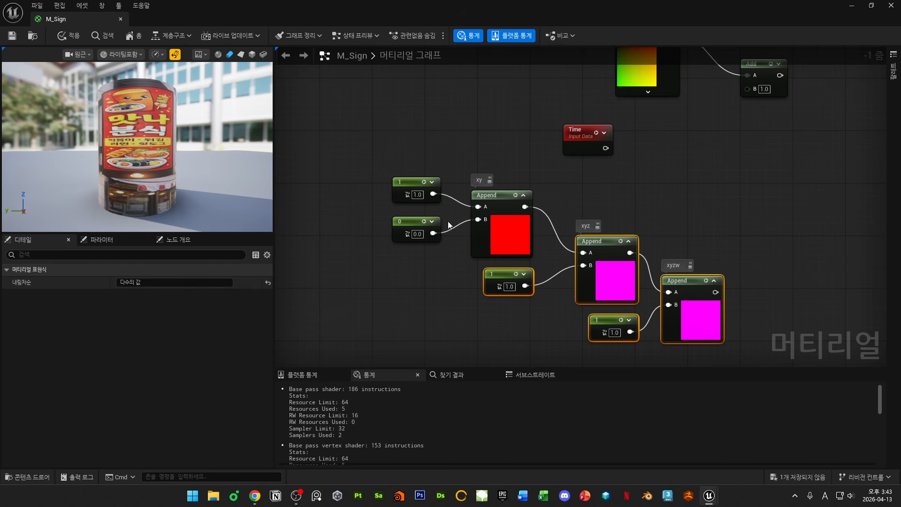
{"action": "key", "text": "Delete"}
- Add a Constant2Vector node above the two Constant nodes
{"action": "right_click", "coordinate": [404, 121]}
{"action": "type", "text": "12"}
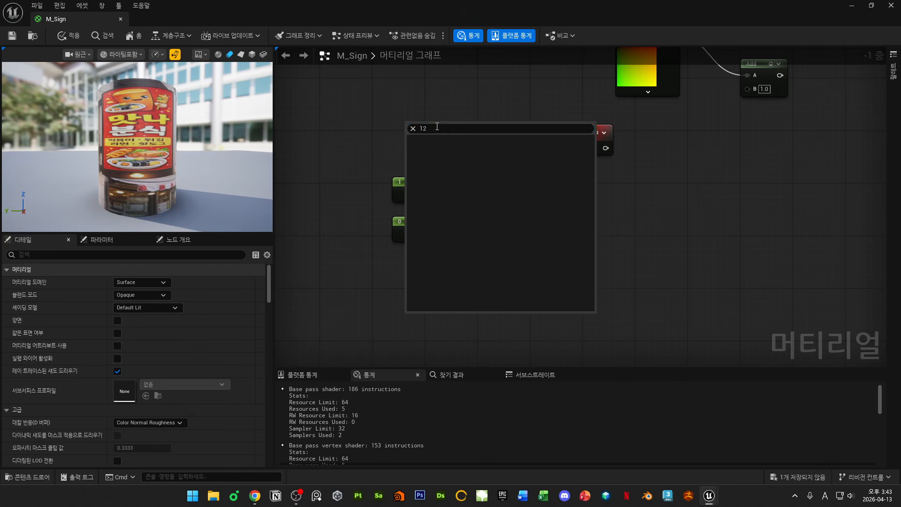
{"action": "key", "text": "BackSpace"}
{"action": "key", "text": "BackSpace"}
{"action": "type", "text": "2vec"}
{"action": "left_click", "coordinate": [431, 166]}
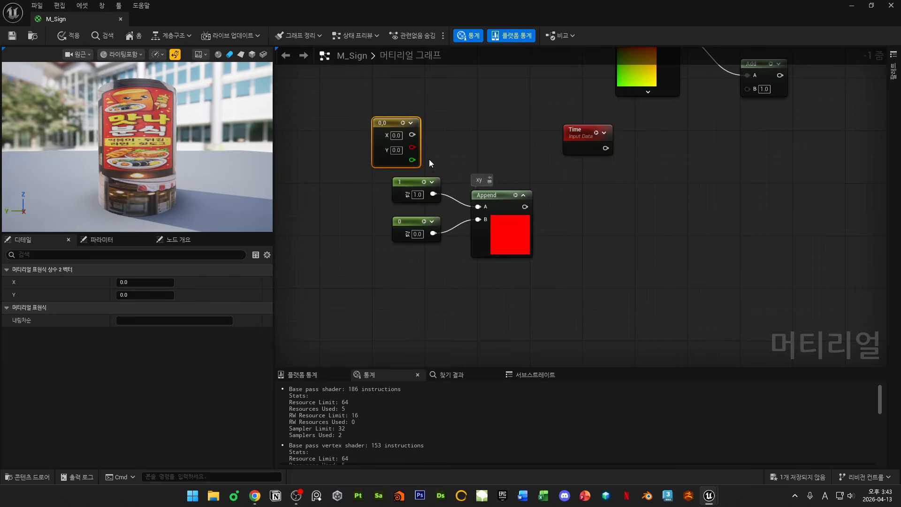
- Connect the Constant2Vector to the Append's A input in place of the deleted Constant 1, and position both inputs beside the Append
{"action": "left_click_drag", "start_coordinate": [478, 206], "coordinate": [478, 207]}
{"action": "left_click", "coordinate": [396, 182]}
{"action": "key", "text": "Delete"}
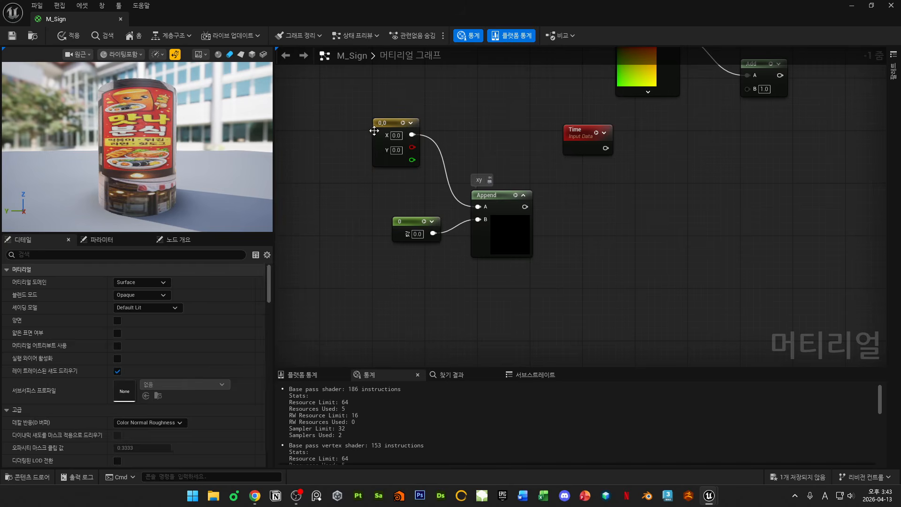
{"action": "left_click_drag", "start_coordinate": [373, 130], "coordinate": [392, 175]}
{"action": "left_click_drag", "start_coordinate": [399, 233], "coordinate": [399, 246]}
{"action": "left_click", "coordinate": [395, 193]}
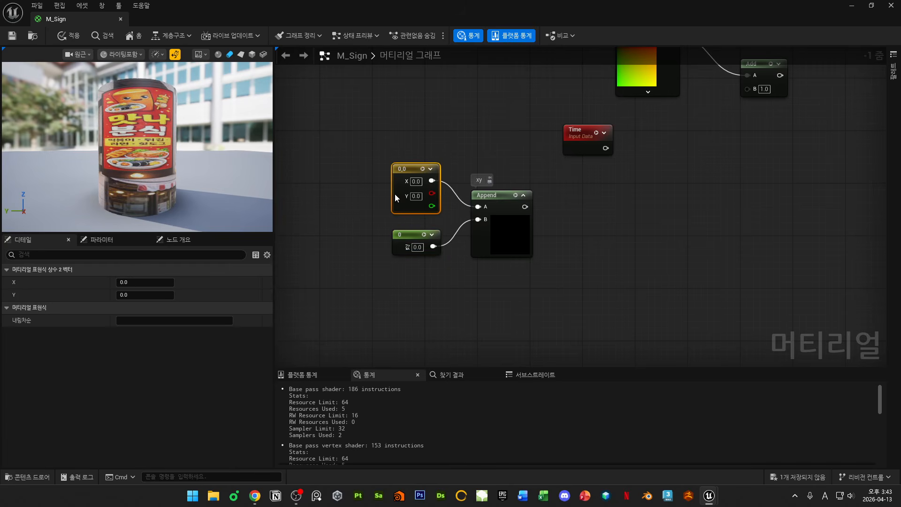
- Change the Append node's comment to "xyz" and set the Constant feeding its B input to 1
{"action": "left_click", "coordinate": [449, 203]}
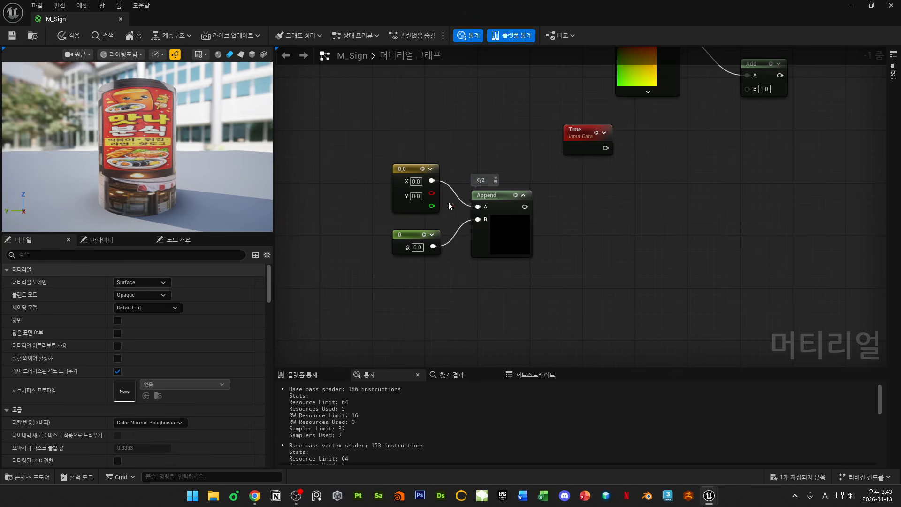
{"action": "left_click", "coordinate": [417, 173]}
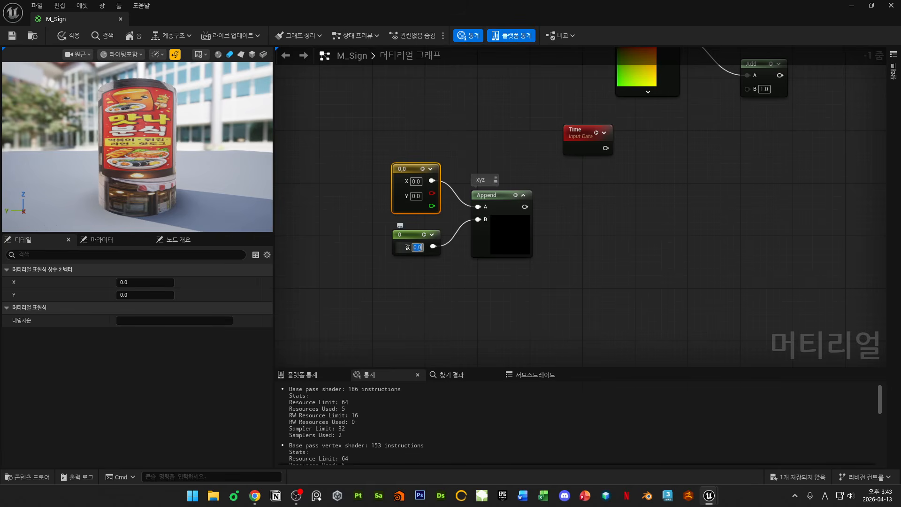
{"action": "type", "text": "1"}
{"action": "left_click", "coordinate": [447, 289]}
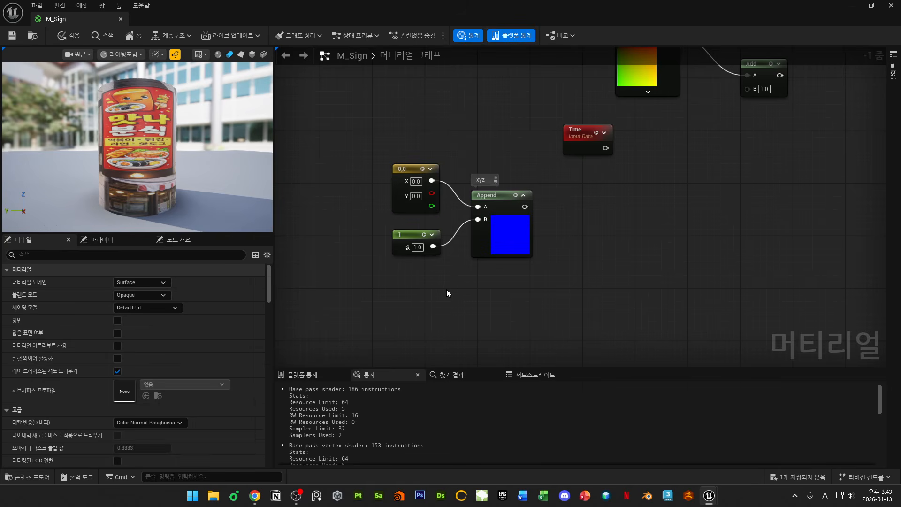
{"action": "left_click_drag", "start_coordinate": [362, 289], "coordinate": [510, 97]}
{"action": "left_click", "coordinate": [621, 256]}
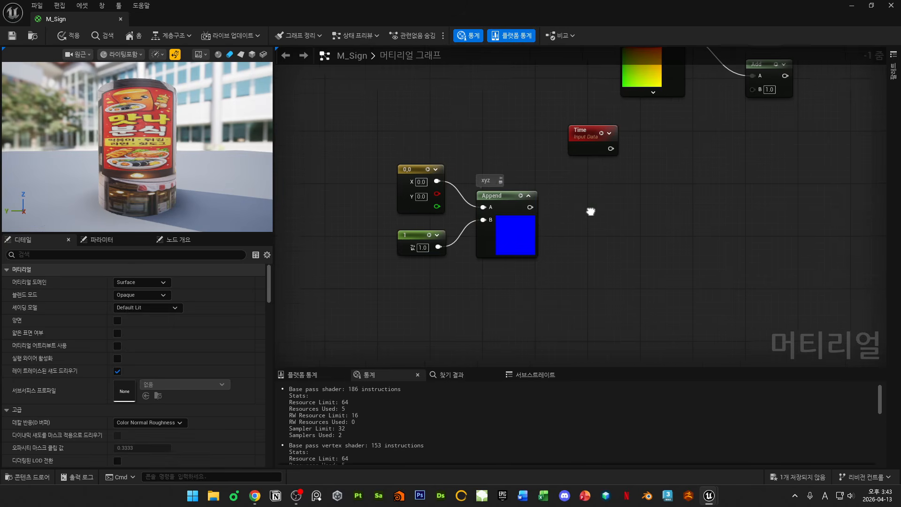
{"action": "right_click_drag", "start_coordinate": [589, 210], "coordinate": [588, 181]}
{"action": "left_click", "coordinate": [521, 170]}
{"action": "right_click_drag", "start_coordinate": [715, 94], "coordinate": [615, 219]}
{"action": "right_click_drag", "start_coordinate": [692, 239], "coordinate": [389, 258]}
{"action": "scroll", "coordinate": [561, 240], "scroll_direction": "up", "scroll_amount": 1}
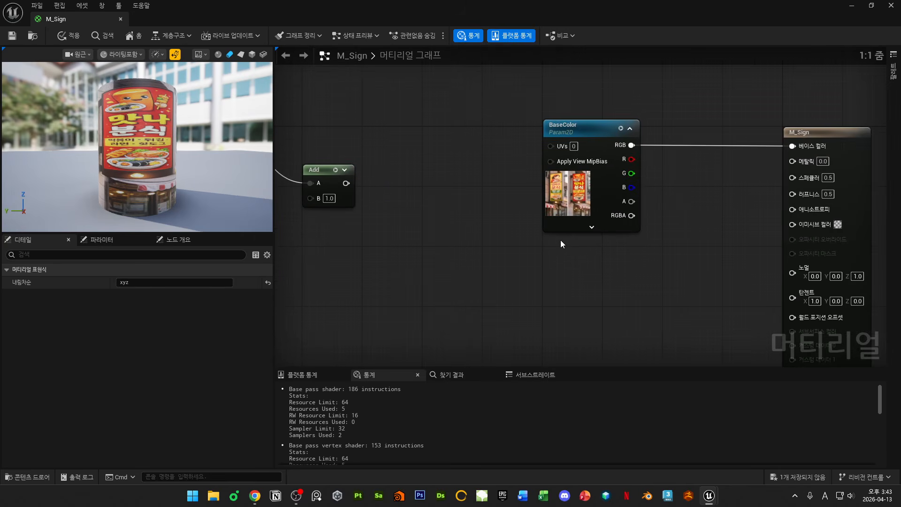
{"action": "key", "text": "f"}
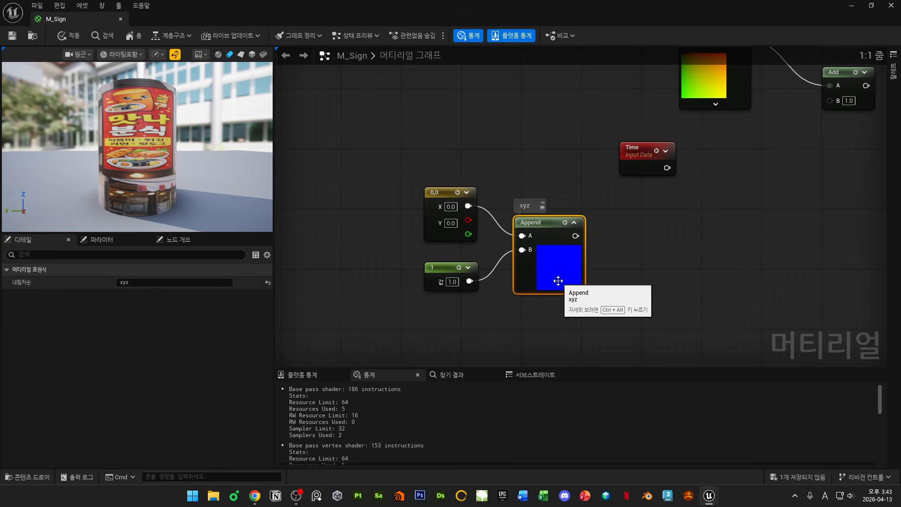
- Change the Append node's comment to "xyzw"
{"action": "double_click", "coordinate": [525, 205]}
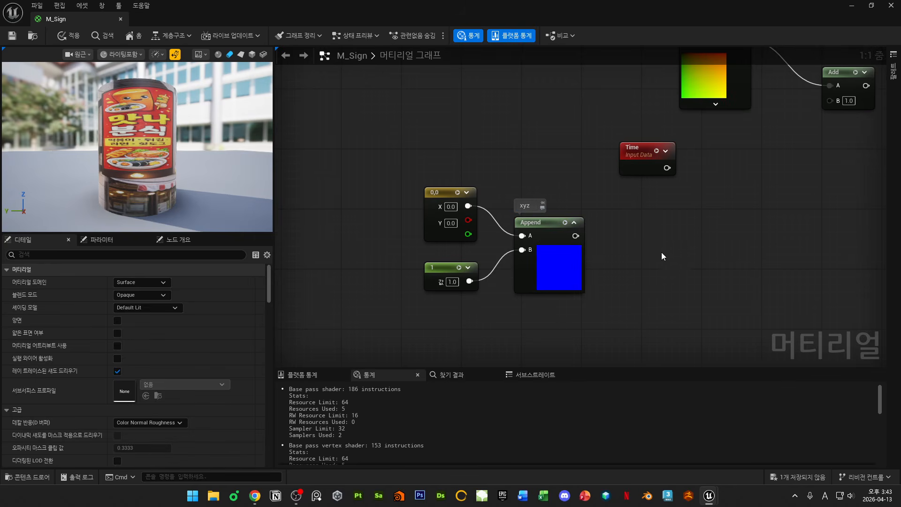
{"action": "left_click", "coordinate": [546, 261]}
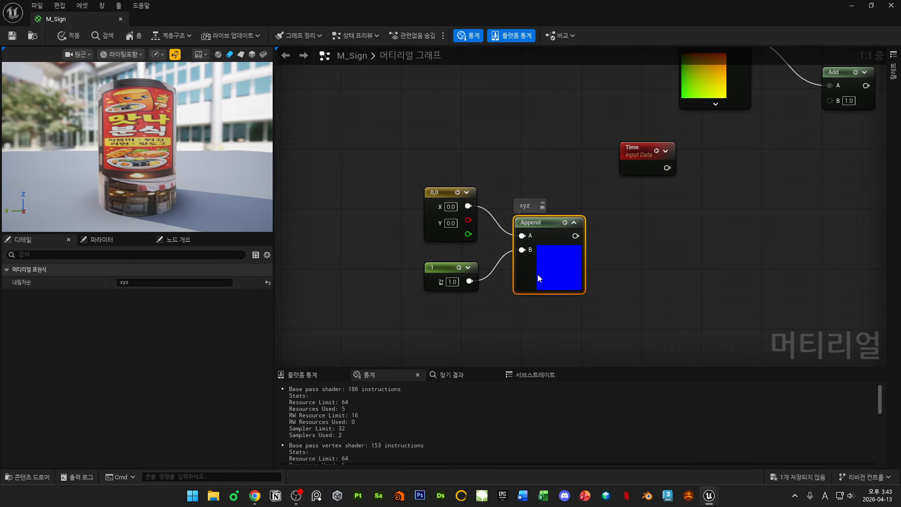
{"action": "double_click", "coordinate": [533, 206]}
{"action": "type", "text": "w"}
{"action": "left_click", "coordinate": [659, 247]}
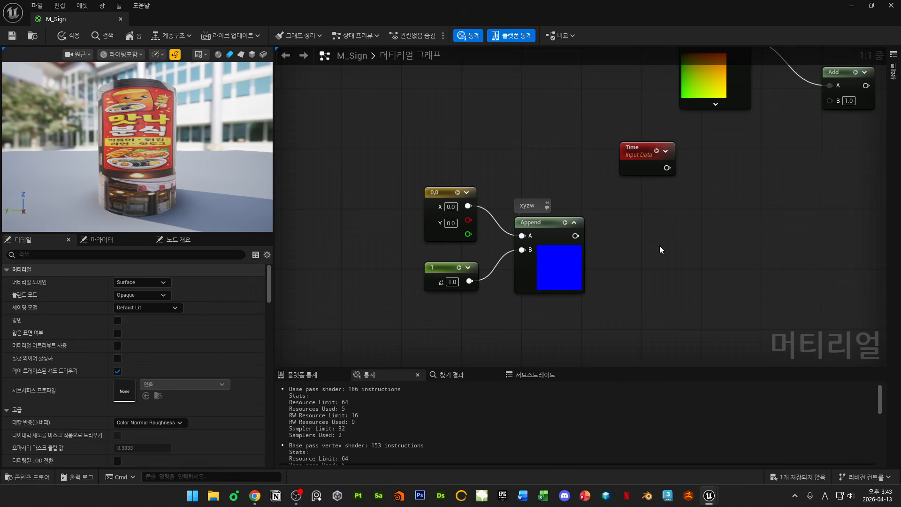
- Delete the demonstration Append node together with its Constant2Vector and Constant inputs
{"action": "right_click_drag", "start_coordinate": [685, 258], "coordinate": [586, 248]}
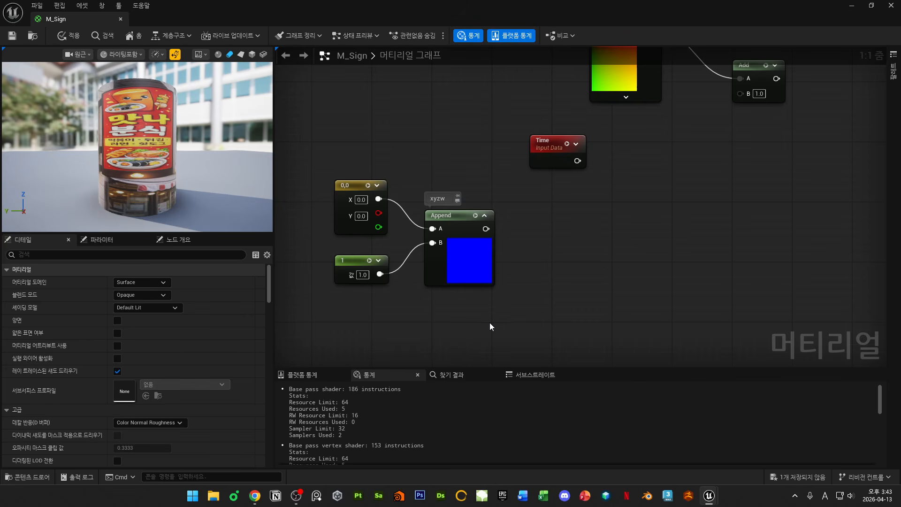
{"action": "left_click_drag", "start_coordinate": [489, 323], "coordinate": [358, 202]}
{"action": "key", "text": "Delete"}
- Add an AppendVector node beside the Time node and connect Time to its A input
{"action": "right_click_drag", "start_coordinate": [622, 214], "coordinate": [530, 274]}
{"action": "right_click", "coordinate": [556, 243]}
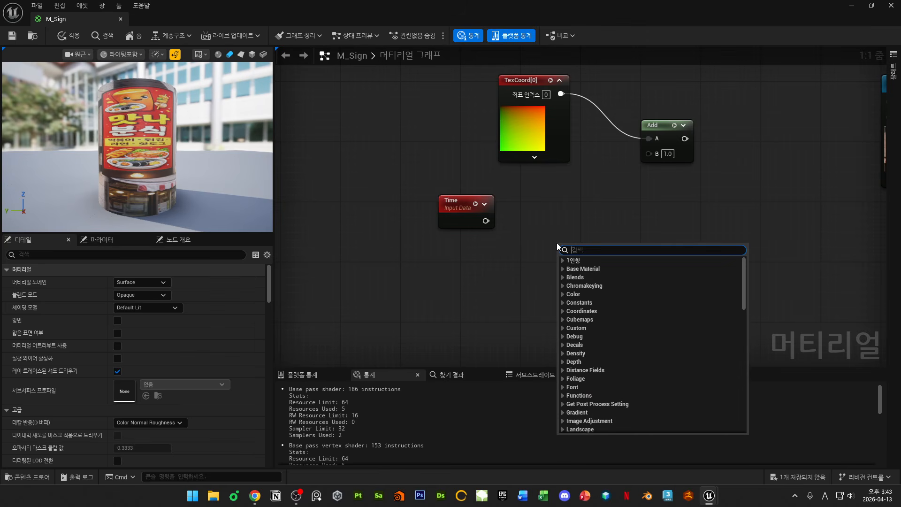
{"action": "type", "text": "appen"}
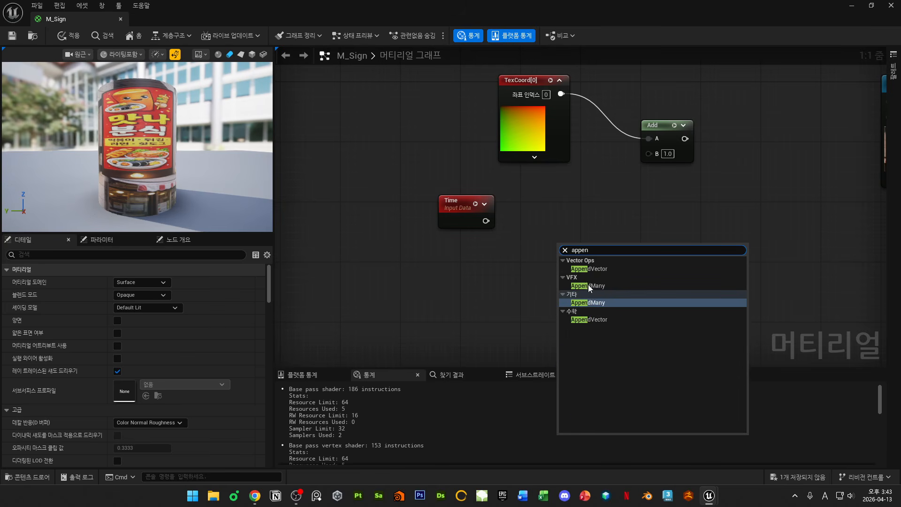
{"action": "left_click", "coordinate": [588, 269]}
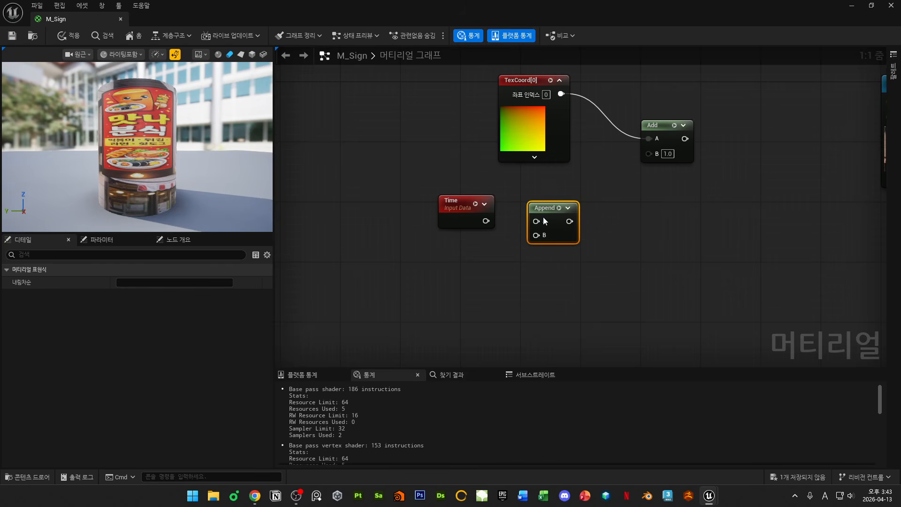
{"action": "left_click_drag", "start_coordinate": [484, 221], "coordinate": [536, 222]}
- Add a Constant below the Time node, connect it to the Append's B input and tidy the node positions
{"action": "right_click", "coordinate": [460, 258]}
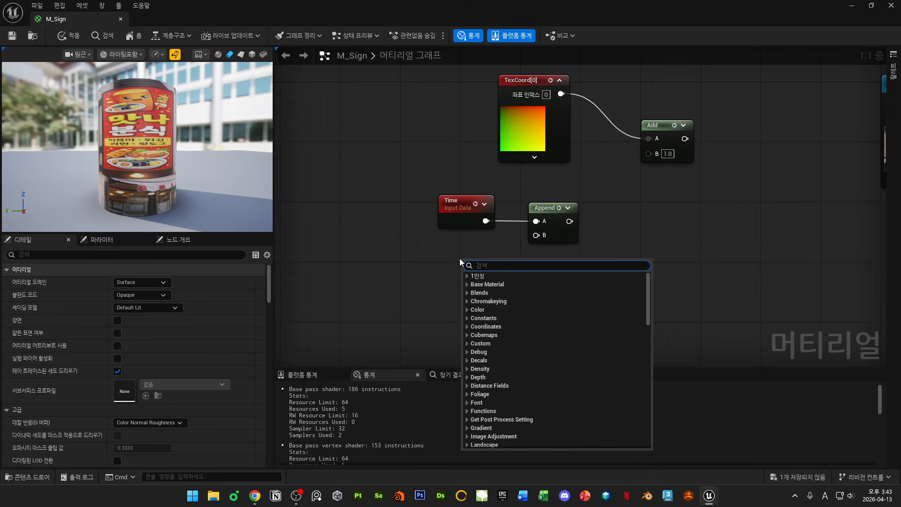
{"action": "type", "text": "const"}
{"action": "key", "text": "Return"}
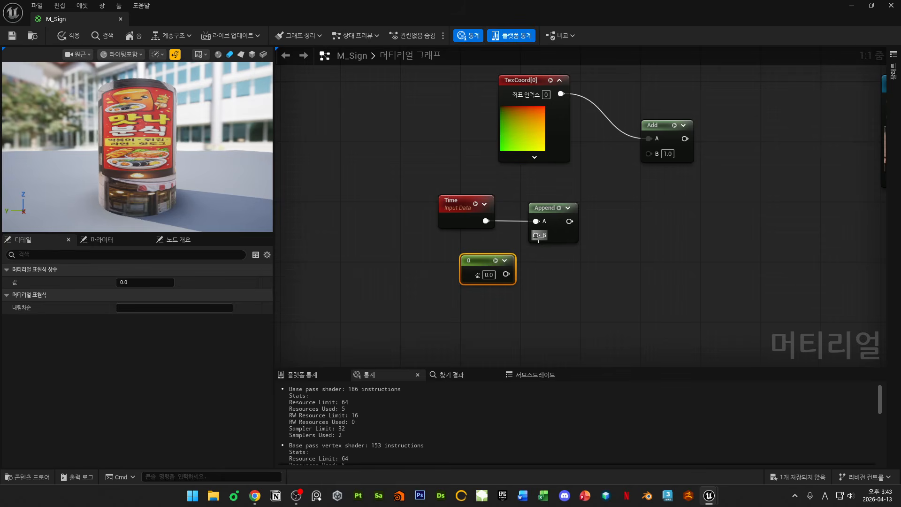
{"action": "left_click_drag", "start_coordinate": [512, 274], "coordinate": [507, 274]}
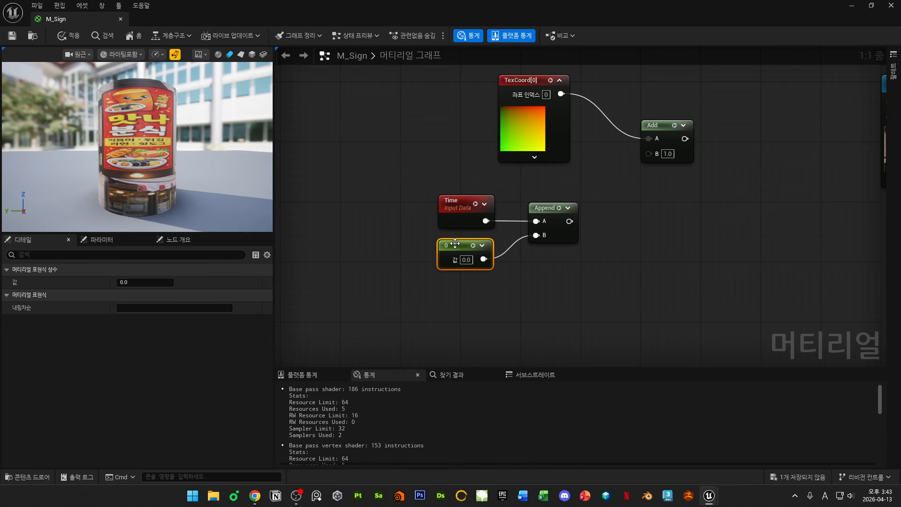
{"action": "left_click_drag", "start_coordinate": [544, 208], "coordinate": [536, 215]}
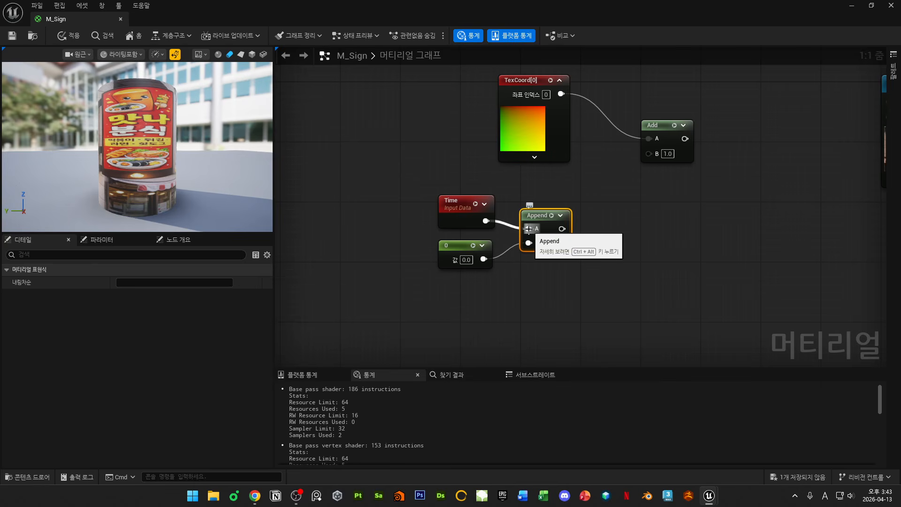
- Connect the Append output to the Add node's B input and move the Add node closer to its inputs
{"action": "right_click_drag", "start_coordinate": [592, 225], "coordinate": [557, 259]}
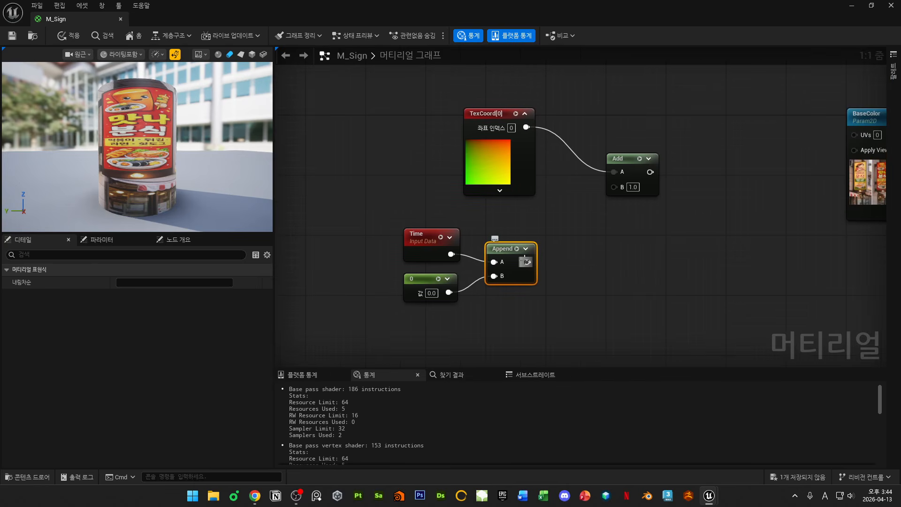
{"action": "left_click_drag", "start_coordinate": [610, 191], "coordinate": [612, 189]}
{"action": "left_click_drag", "start_coordinate": [620, 155], "coordinate": [604, 185]}
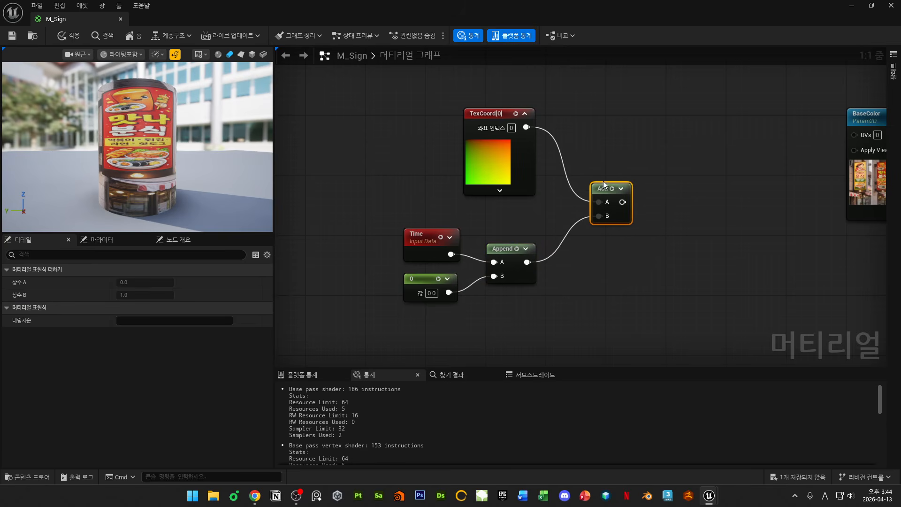
{"action": "left_click", "coordinate": [492, 162]}
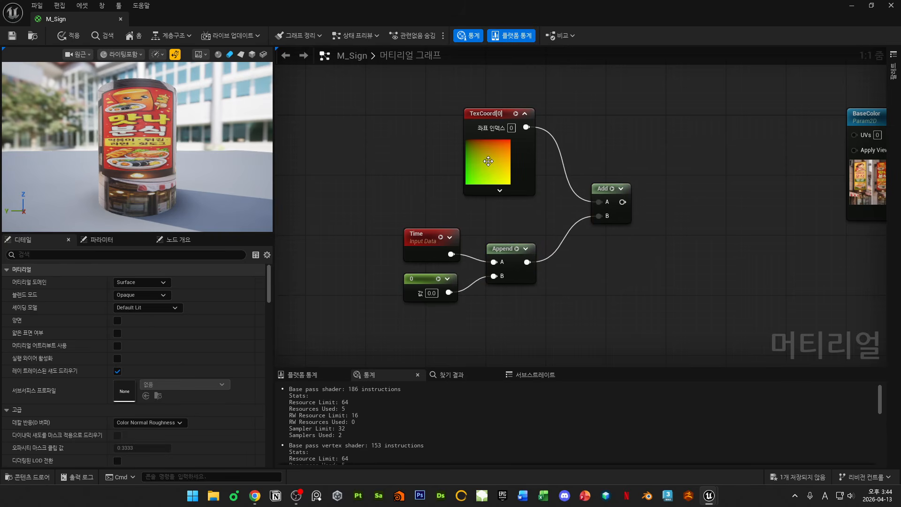
{"action": "left_click", "coordinate": [413, 234]}
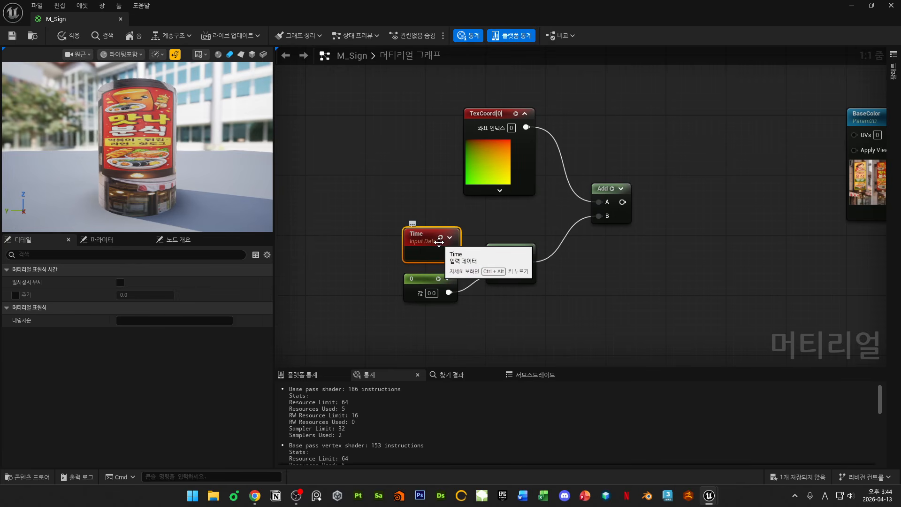
{"action": "left_click", "coordinate": [491, 162]}
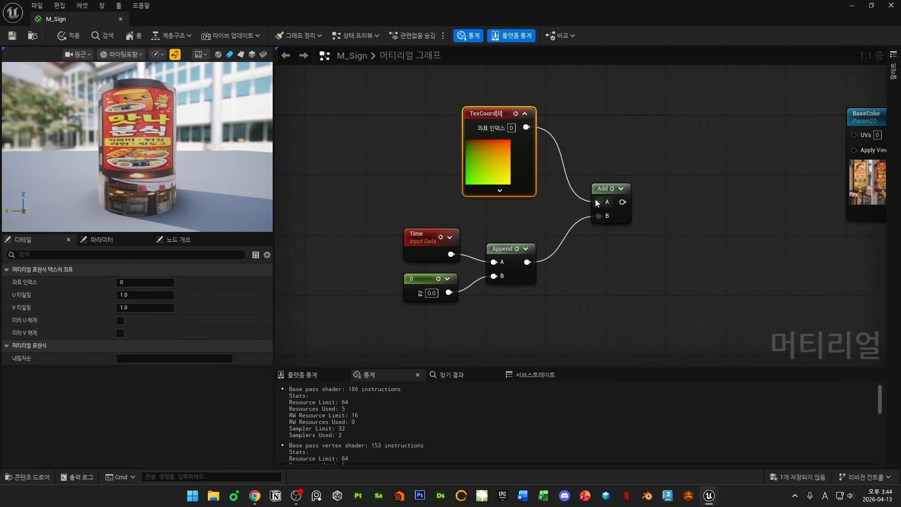
{"action": "left_click", "coordinate": [417, 279]}
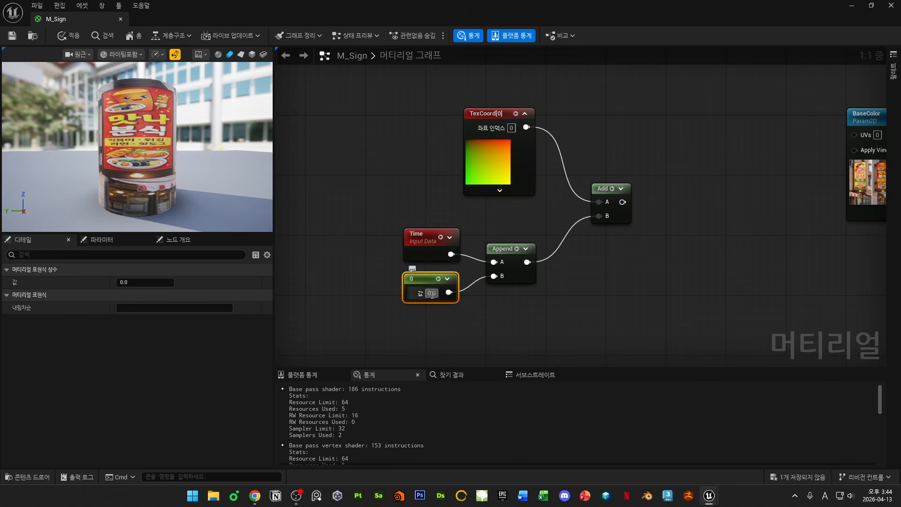
- Move the UV animation nodes closer to BaseColor and connect the Add output to BaseColor's UVs input
{"action": "left_click", "coordinate": [574, 248]}
{"action": "key", "text": "ctrl+a"}
{"action": "left_click_drag", "start_coordinate": [616, 215], "coordinate": [713, 181]}
{"action": "left_click", "coordinate": [739, 207]}
{"action": "right_click_drag", "start_coordinate": [739, 206], "coordinate": [577, 232]}
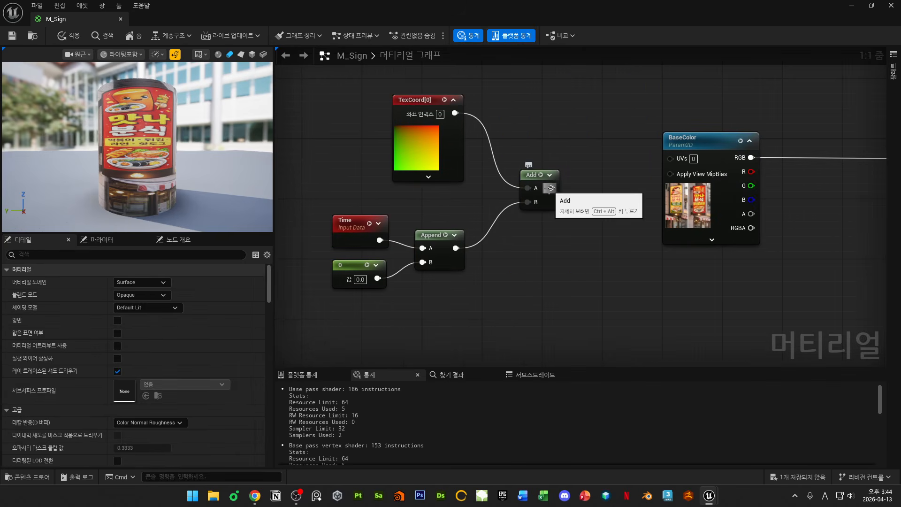
{"action": "left_click_drag", "start_coordinate": [550, 188], "coordinate": [670, 162]}
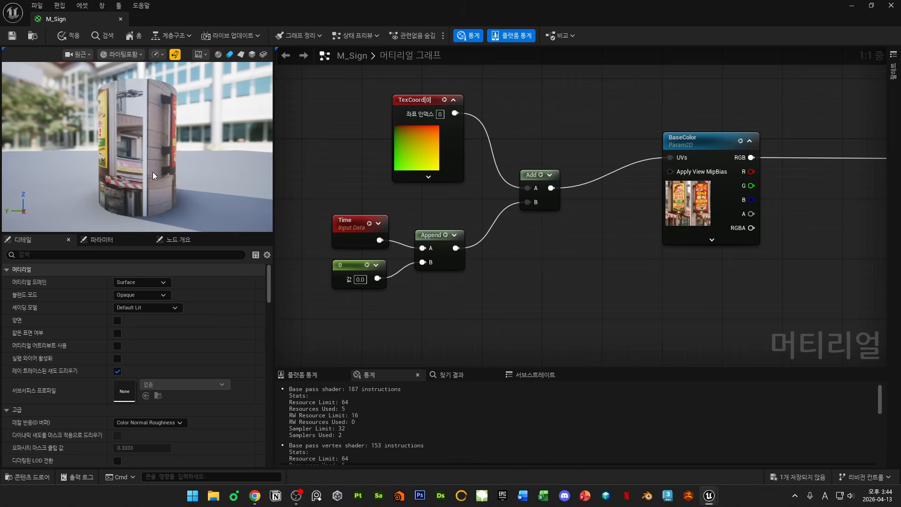
- Enable the realtime viewport for the material preview
{"action": "left_click", "coordinate": [77, 54]}
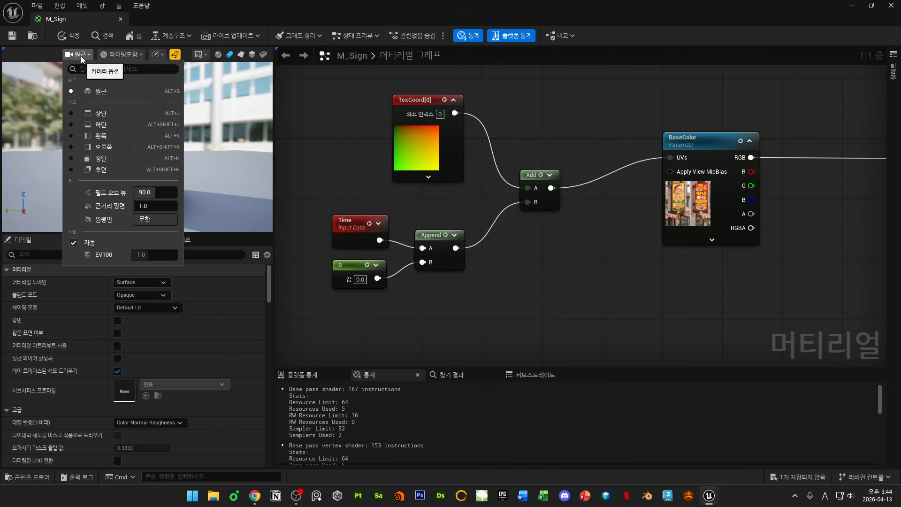
{"action": "left_click", "coordinate": [78, 54]}
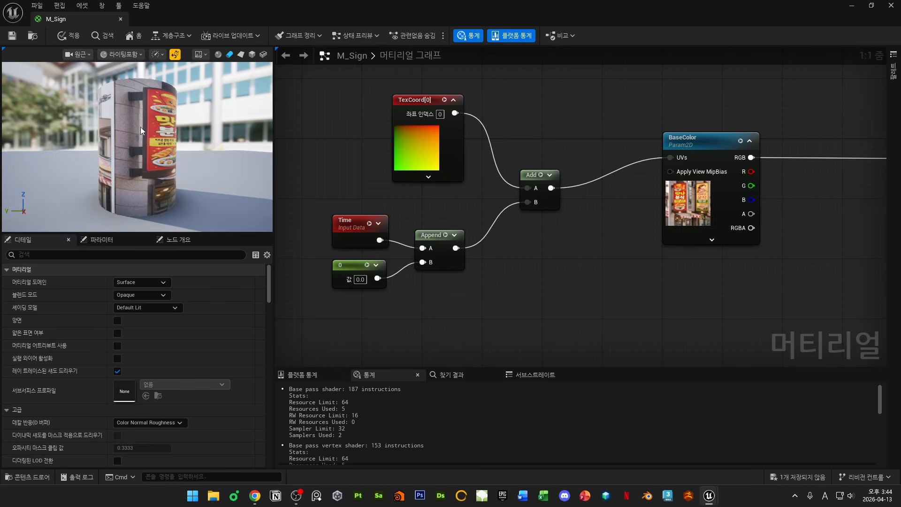
{"action": "left_click", "coordinate": [141, 56]}
{"action": "left_click", "coordinate": [160, 55]}
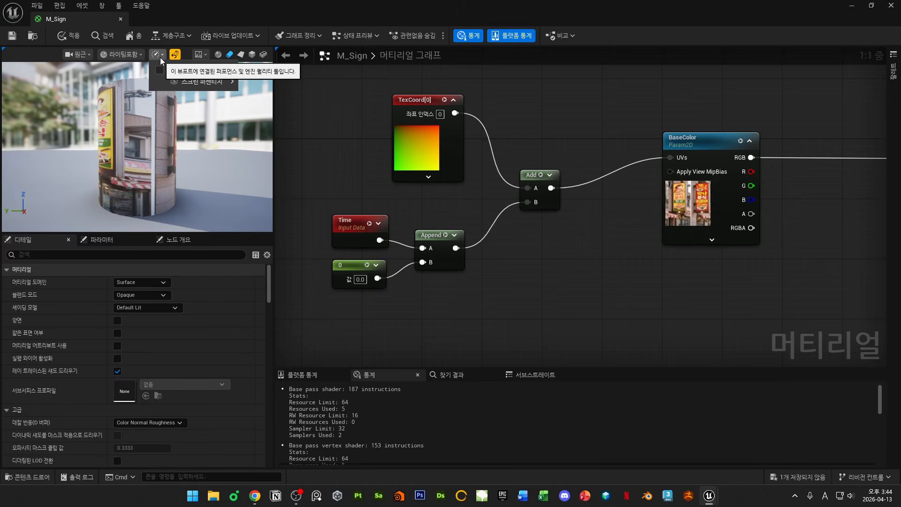
{"action": "left_click", "coordinate": [162, 56]}
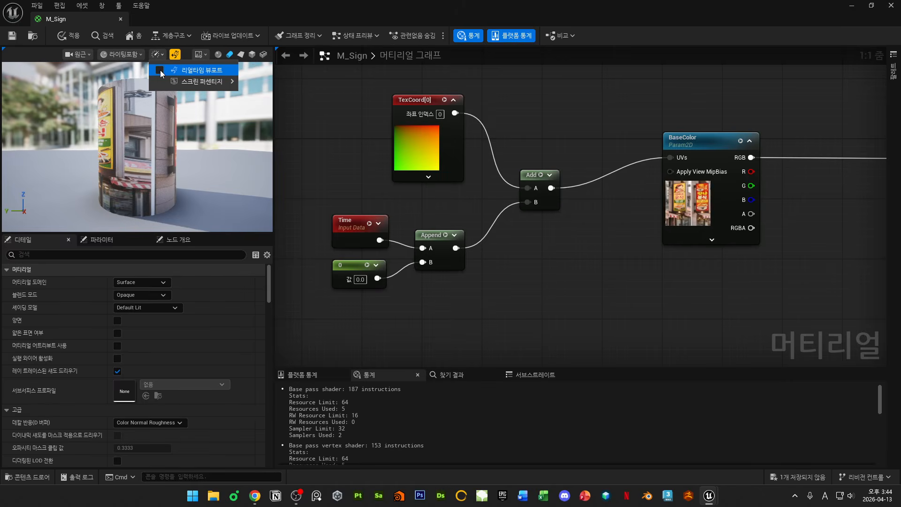
{"action": "left_click", "coordinate": [191, 72]}
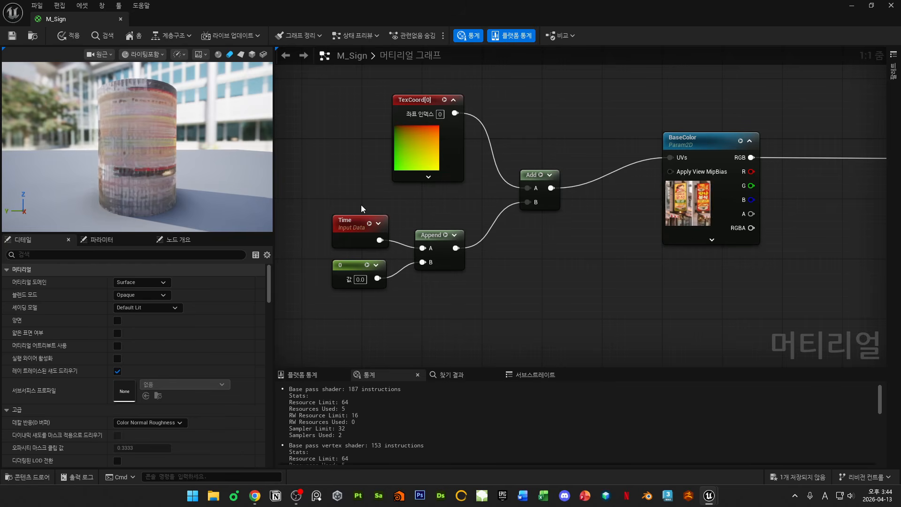
- Move the TexCoord, Time, Constant, Append and Add nodes together so the Add output lines up with BaseColor's UVs
{"action": "right_click_drag", "start_coordinate": [426, 201], "coordinate": [429, 241]}
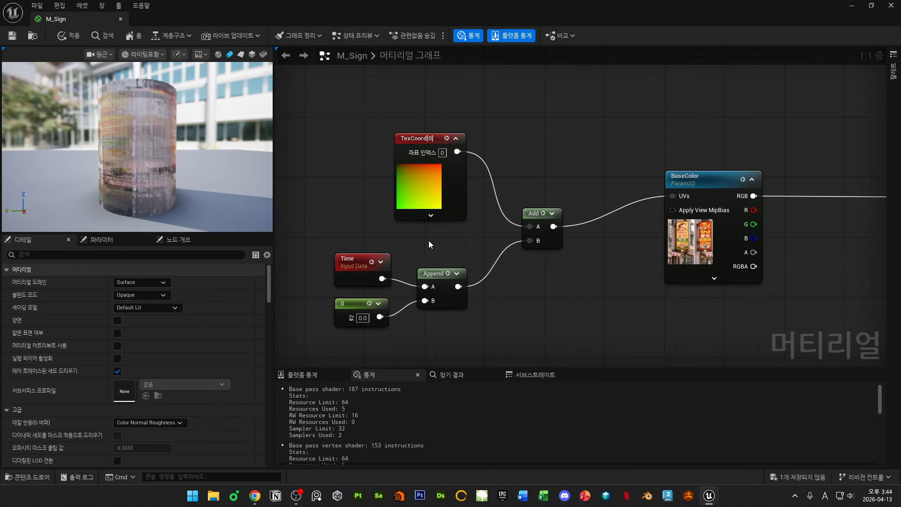
{"action": "left_click_drag", "start_coordinate": [326, 94], "coordinate": [592, 322]}
{"action": "left_click", "coordinate": [569, 262]}
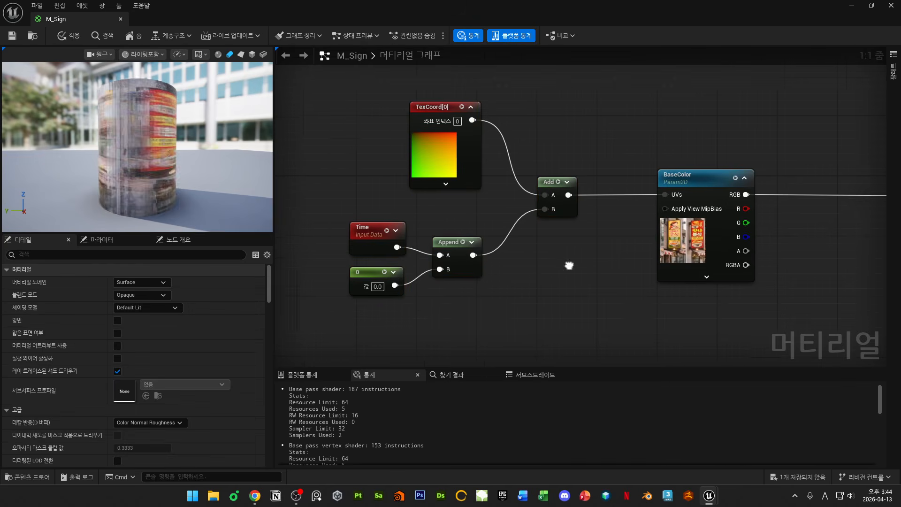
{"action": "scroll", "coordinate": [542, 281], "scroll_direction": "down", "scroll_amount": 1}
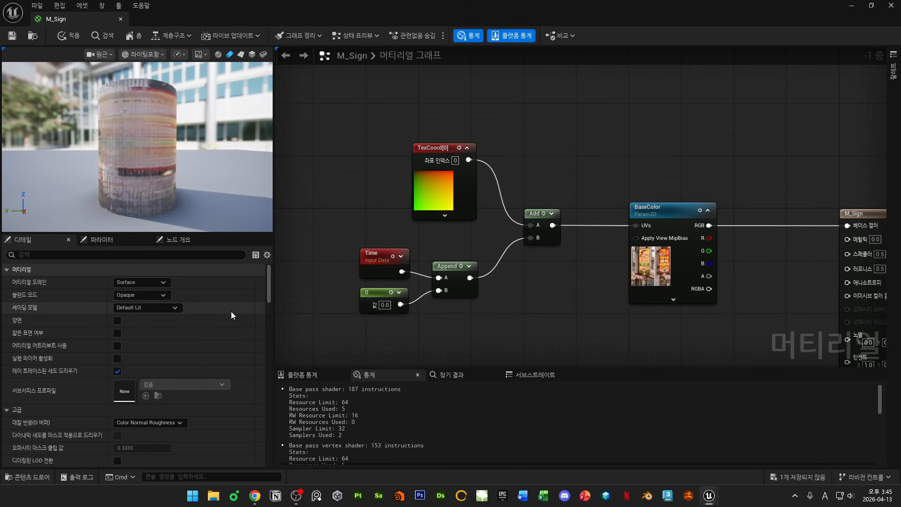
- Enable Has Pixel Animation (픽셀 애니메이션 보유) in M_Sign's advanced material properties, apply the change and inspect the preview cylinder
{"action": "scroll", "coordinate": [231, 311], "scroll_direction": "down", "scroll_amount": 2}
{"action": "scroll", "coordinate": [231, 311], "scroll_direction": "down", "scroll_amount": 8}
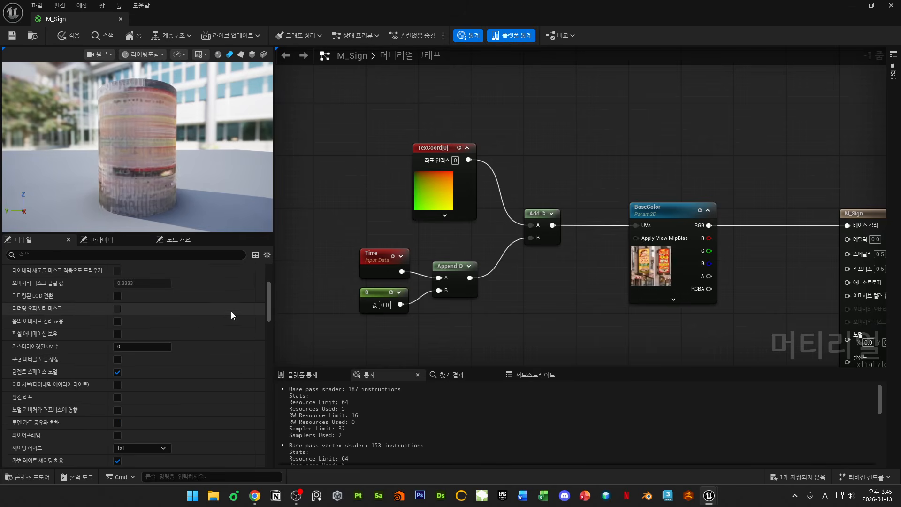
{"action": "scroll", "coordinate": [231, 311], "scroll_direction": "up", "scroll_amount": 4}
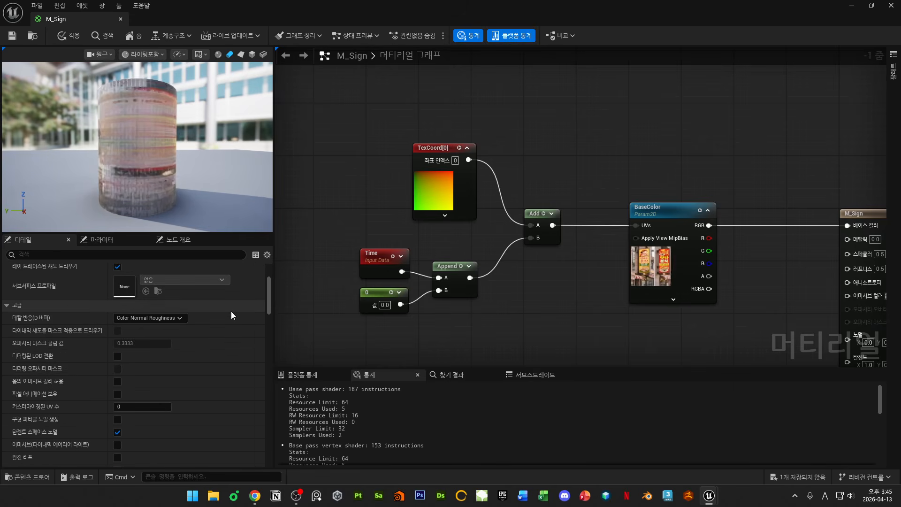
{"action": "scroll", "coordinate": [192, 352], "scroll_direction": "down", "scroll_amount": 1}
{"action": "scroll", "coordinate": [192, 352], "scroll_direction": "up", "scroll_amount": 3}
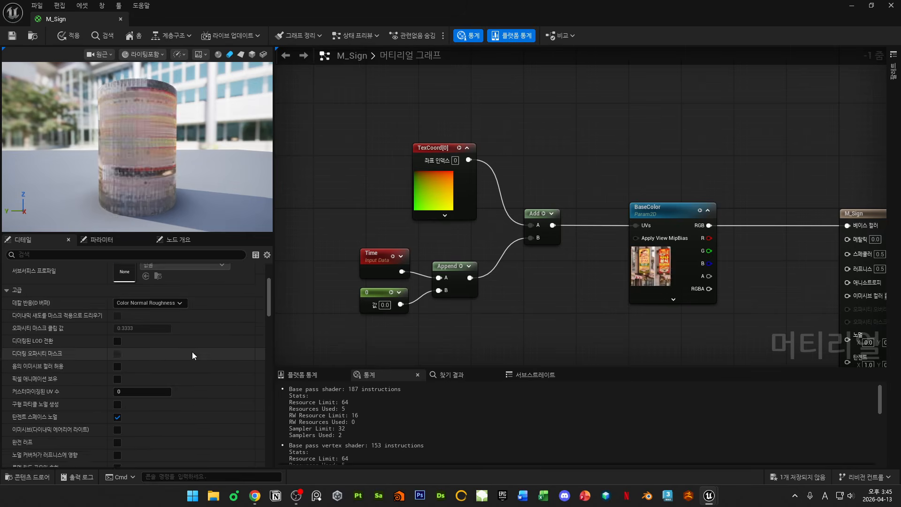
{"action": "left_click", "coordinate": [7, 306]}
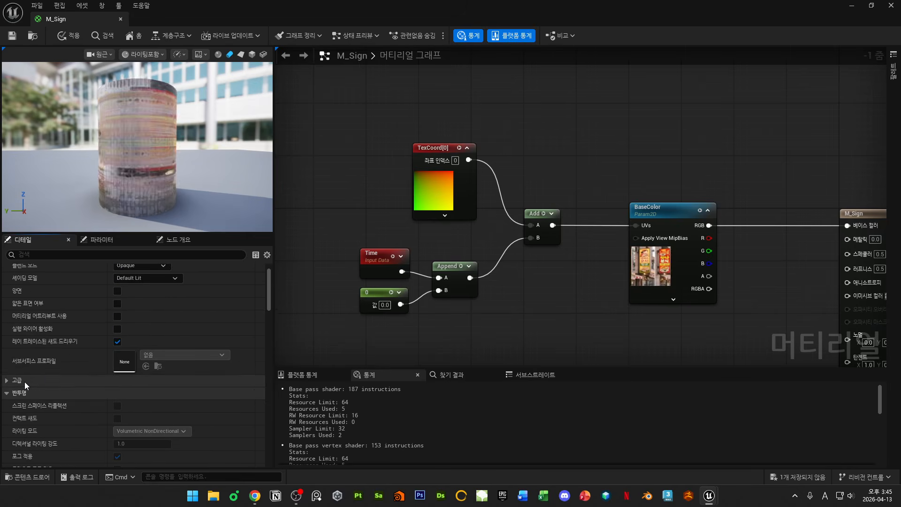
{"action": "scroll", "coordinate": [39, 382], "scroll_direction": "up", "scroll_amount": 5}
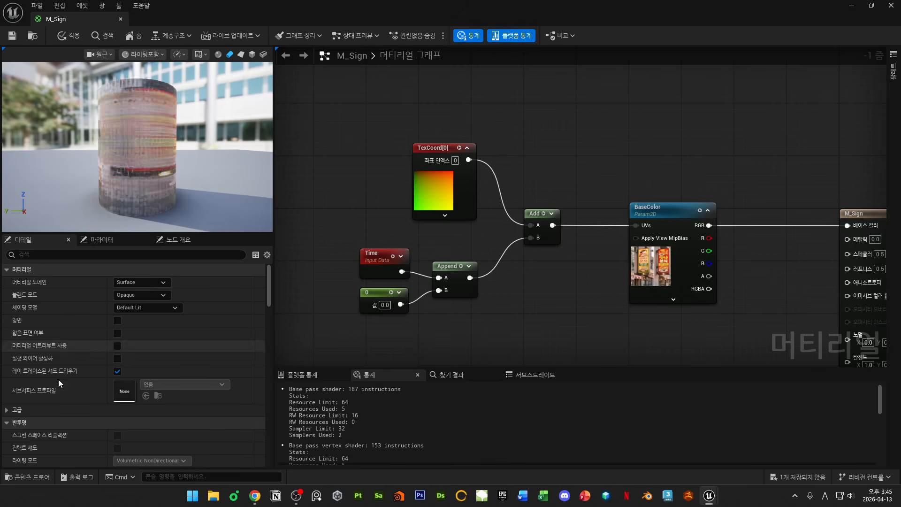
{"action": "left_click", "coordinate": [6, 409]}
{"action": "scroll", "coordinate": [41, 335], "scroll_direction": "down", "scroll_amount": 1}
{"action": "scroll", "coordinate": [41, 334], "scroll_direction": "down", "scroll_amount": 5}
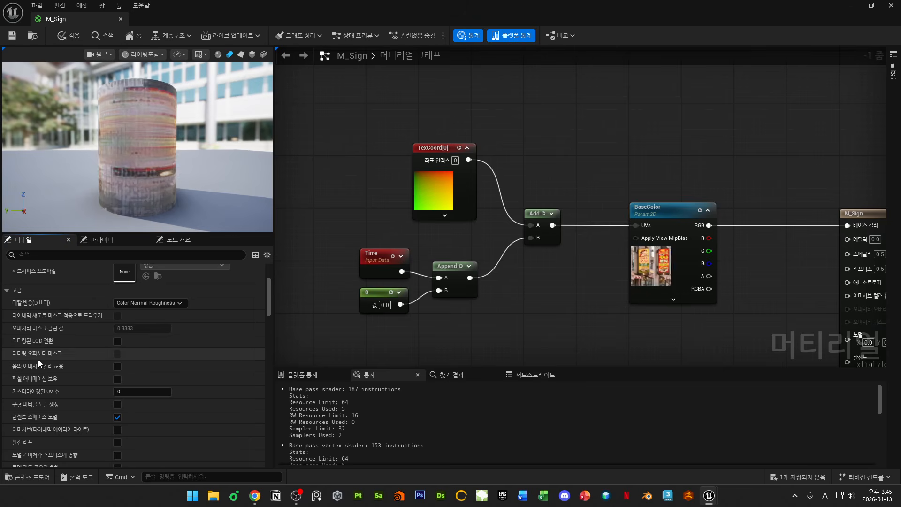
{"action": "mouse_move", "coordinate": [30, 379]}
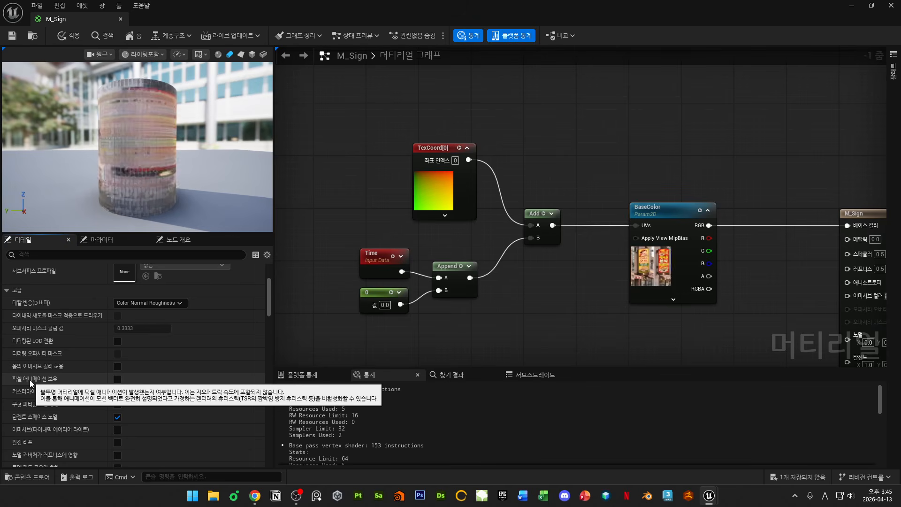
{"action": "left_click", "coordinate": [115, 381]}
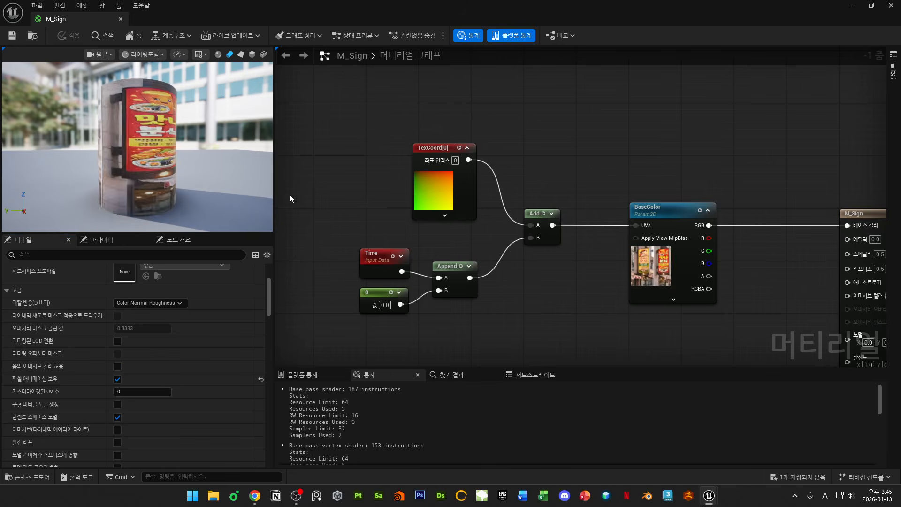
{"action": "left_click_drag", "start_coordinate": [171, 170], "coordinate": [167, 188]}
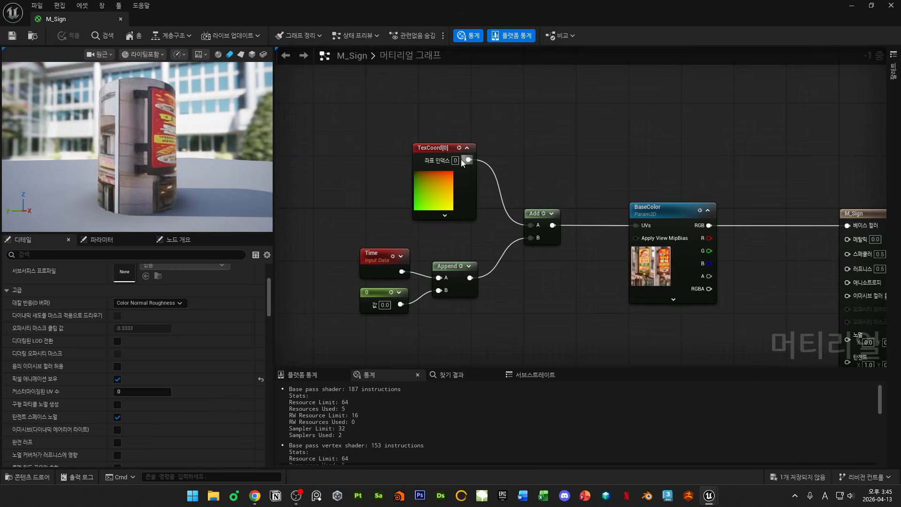
- Move the UV animation nodes farther away from BaseColor, then place only the Add node back nearer to BaseColor
{"action": "scroll", "coordinate": [460, 159], "scroll_direction": "down", "scroll_amount": 2}
{"action": "left_click_drag", "start_coordinate": [343, 130], "coordinate": [560, 303]}
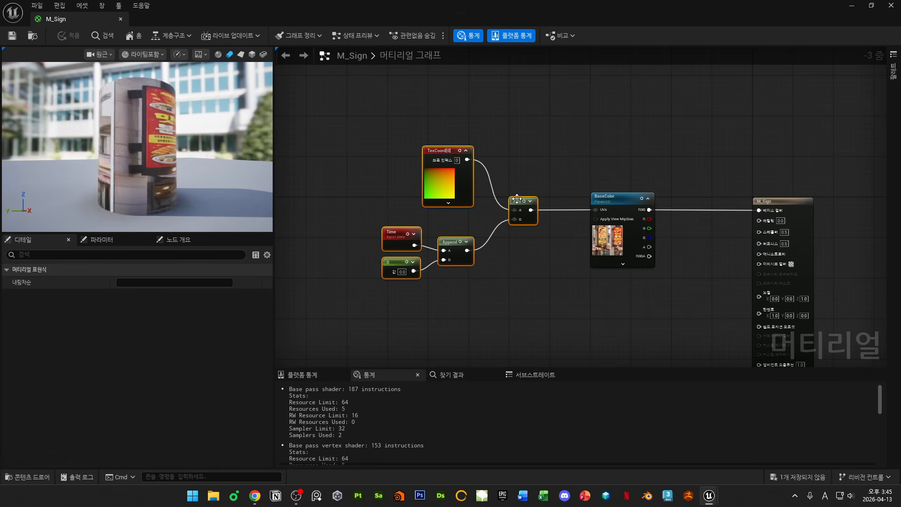
{"action": "left_click_drag", "start_coordinate": [518, 201], "coordinate": [407, 201]}
{"action": "left_click", "coordinate": [457, 268]}
{"action": "right_click_drag", "start_coordinate": [457, 269], "coordinate": [556, 263]}
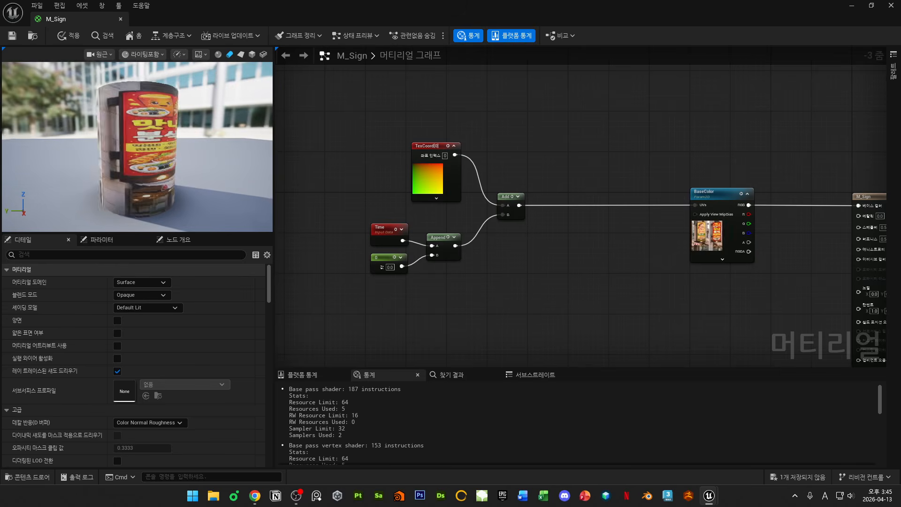
{"action": "scroll", "coordinate": [555, 242], "scroll_direction": "up", "scroll_amount": 4}
{"action": "left_click_drag", "start_coordinate": [518, 200], "coordinate": [643, 201]}
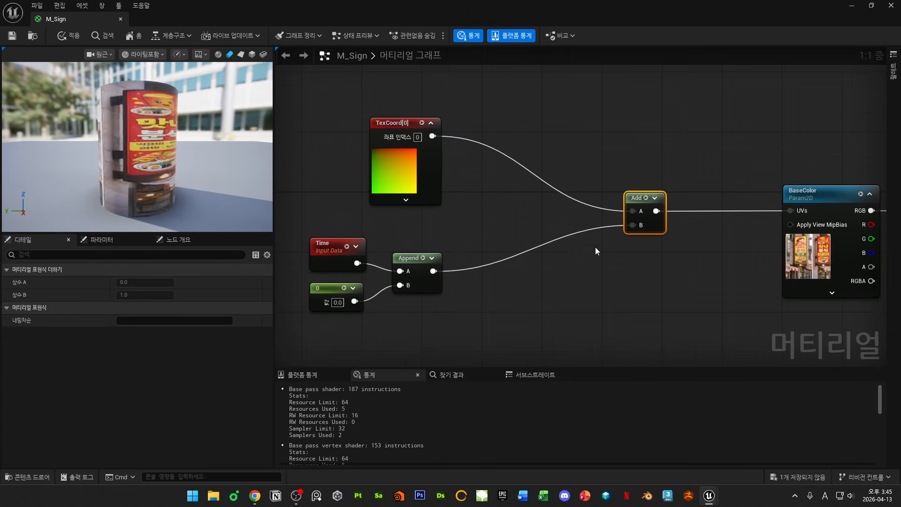
{"action": "right_click_drag", "start_coordinate": [595, 247], "coordinate": [609, 206]}
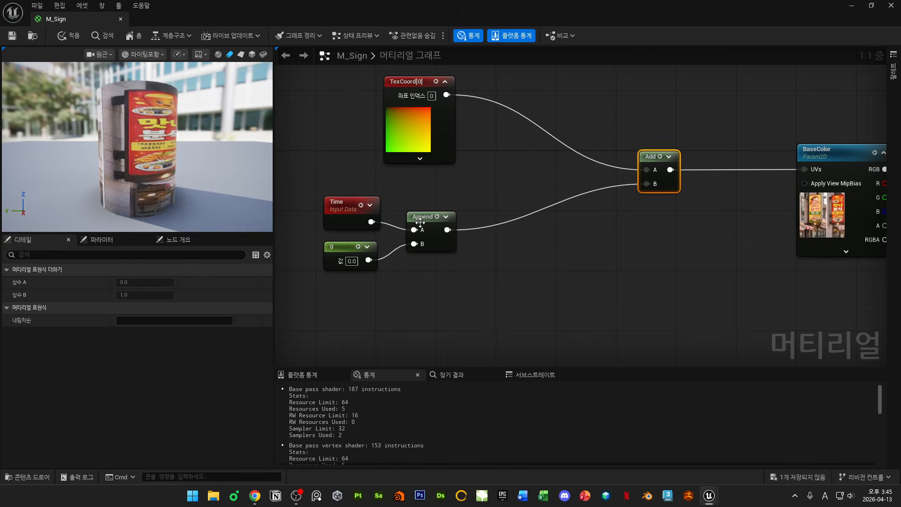
- Make room between Time and Append by moving Append nearer to Add and the Constant node lower
{"action": "left_click_drag", "start_coordinate": [424, 223], "coordinate": [538, 223]}
{"action": "left_click_drag", "start_coordinate": [349, 245], "coordinate": [351, 291]}
{"action": "left_click", "coordinate": [416, 253]}
{"action": "right_click_drag", "start_coordinate": [416, 253], "coordinate": [458, 247]}
- Add a Multiply node after Time, connect Time to its A input and set its B value to 0.5
{"action": "right_click", "coordinate": [474, 243]}
{"action": "type", "text": "mul"}
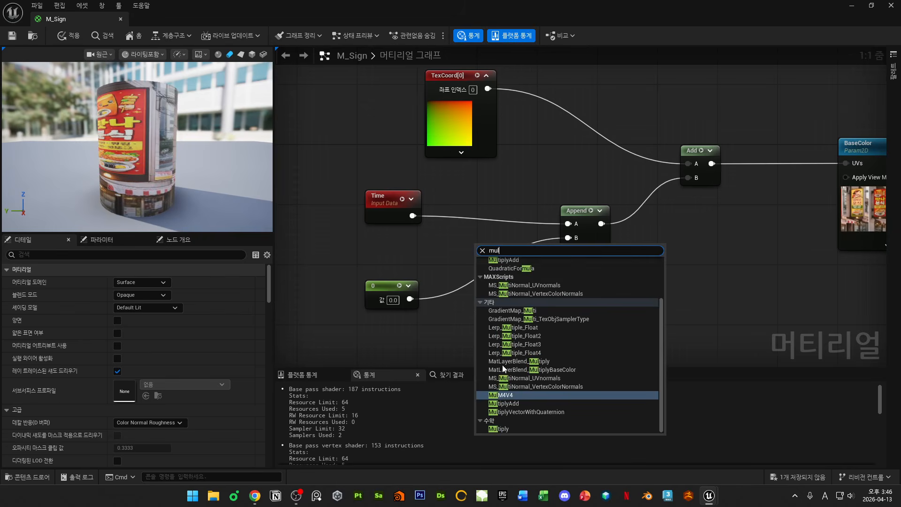
{"action": "left_click", "coordinate": [503, 428]}
{"action": "left_click_drag", "start_coordinate": [413, 216], "coordinate": [468, 203]}
{"action": "left_click", "coordinate": [474, 232]}
{"action": "type", "text": "0.5"}
{"action": "key", "text": "Return"}
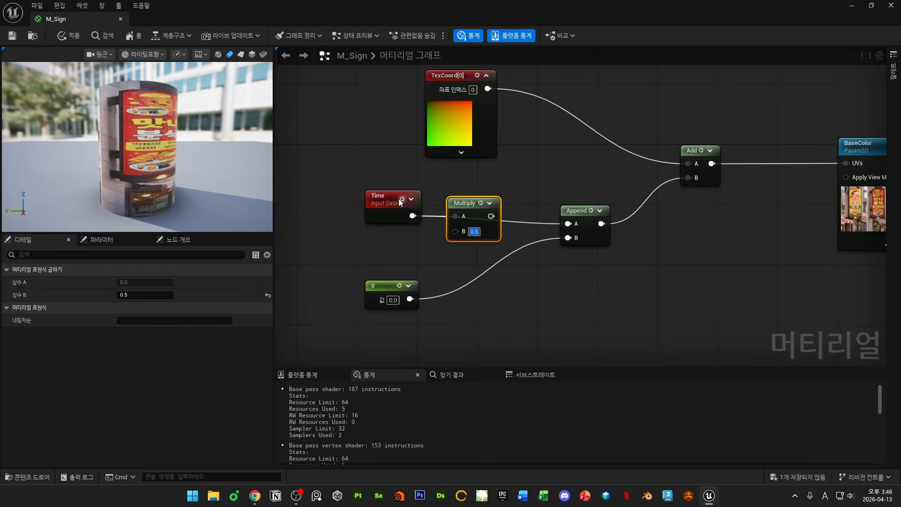
- Move the Multiply node closer to Time and connect its output to Append's A input
{"action": "left_click", "coordinate": [402, 199]}
{"action": "left_click", "coordinate": [403, 207]}
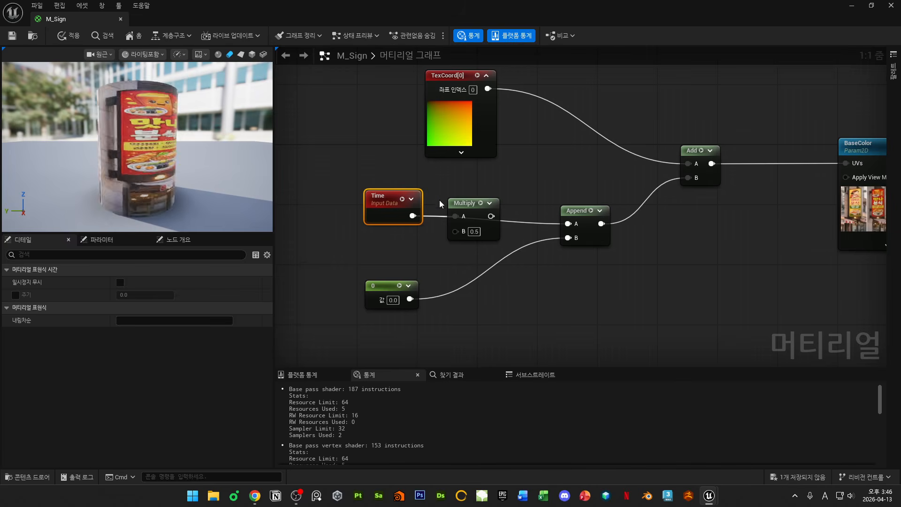
{"action": "left_click", "coordinate": [457, 202]}
{"action": "left_click_drag", "start_coordinate": [517, 221], "coordinate": [568, 224]}
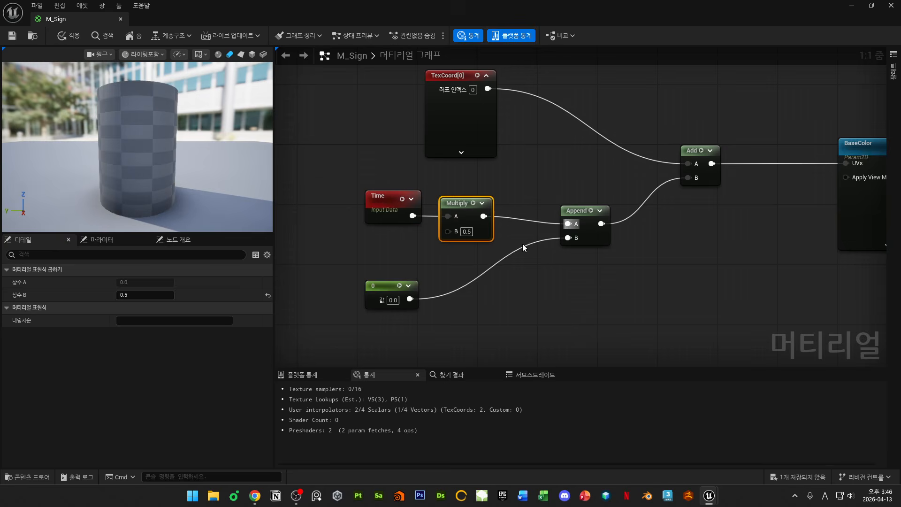
- Place the Constant under Multiply and Append close to both, then move Time, Multiply, Constant and Append together away from Add
{"action": "left_click_drag", "start_coordinate": [402, 285], "coordinate": [477, 263]}
{"action": "left_click_drag", "start_coordinate": [573, 212], "coordinate": [550, 228]}
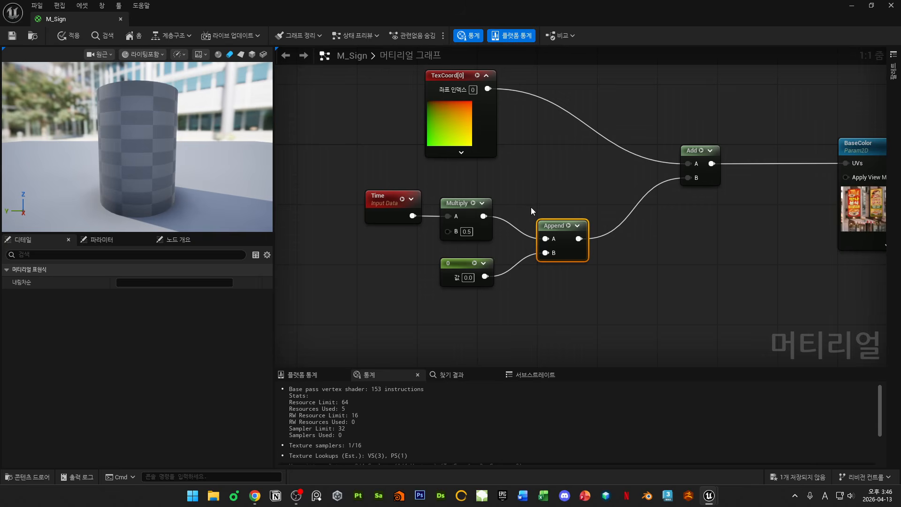
{"action": "left_click", "coordinate": [531, 207]}
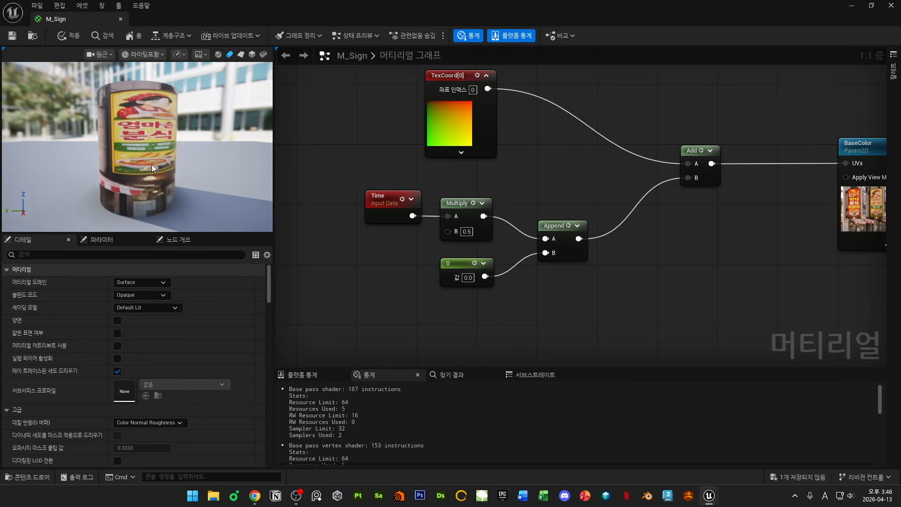
{"action": "left_click_drag", "start_coordinate": [326, 179], "coordinate": [558, 284]}
{"action": "left_click_drag", "start_coordinate": [552, 225], "coordinate": [455, 226]}
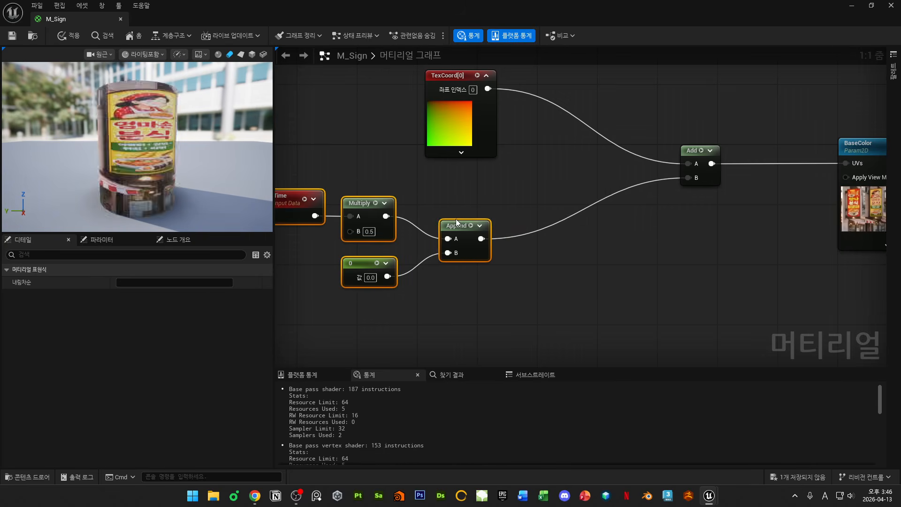
{"action": "left_click", "coordinate": [545, 190]}
{"action": "scroll", "coordinate": [545, 190], "scroll_direction": "down", "scroll_amount": 1}
- Save M_Sign and check the scrolling sign texture on both cylinders in the level, then restore the full-size material editor
{"action": "left_click", "coordinate": [13, 36]}
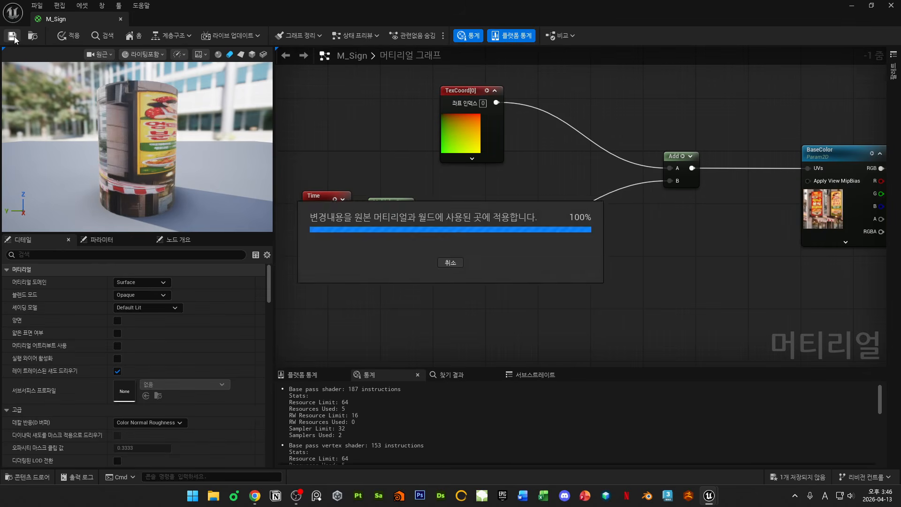
{"action": "left_click_drag", "start_coordinate": [399, 18], "coordinate": [375, 281]}
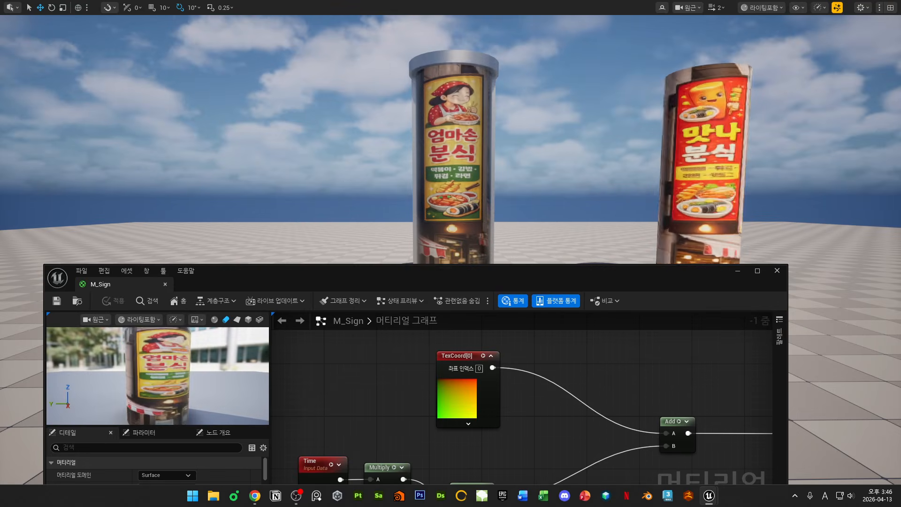
{"action": "middle_click_drag", "start_coordinate": [754, 170], "coordinate": [521, 166]}
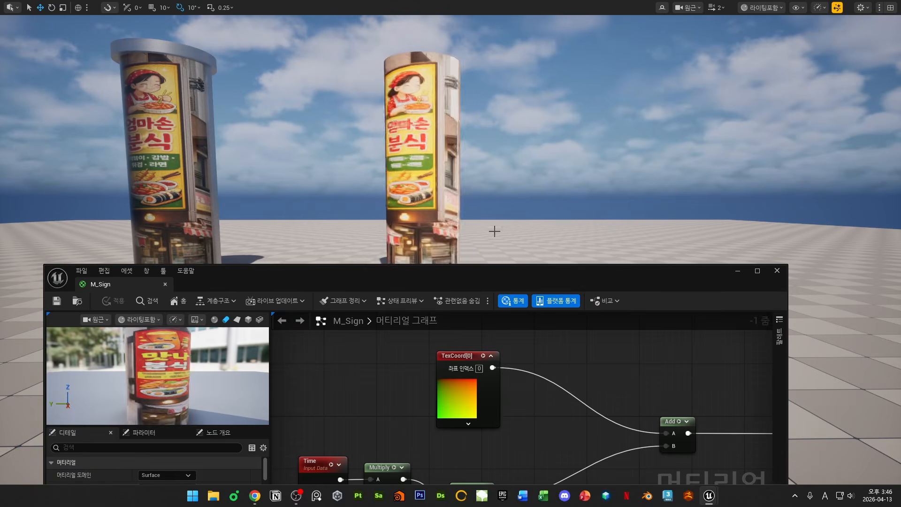
{"action": "double_click", "coordinate": [458, 279]}
{"action": "right_click_drag", "start_coordinate": [526, 193], "coordinate": [473, 217]}
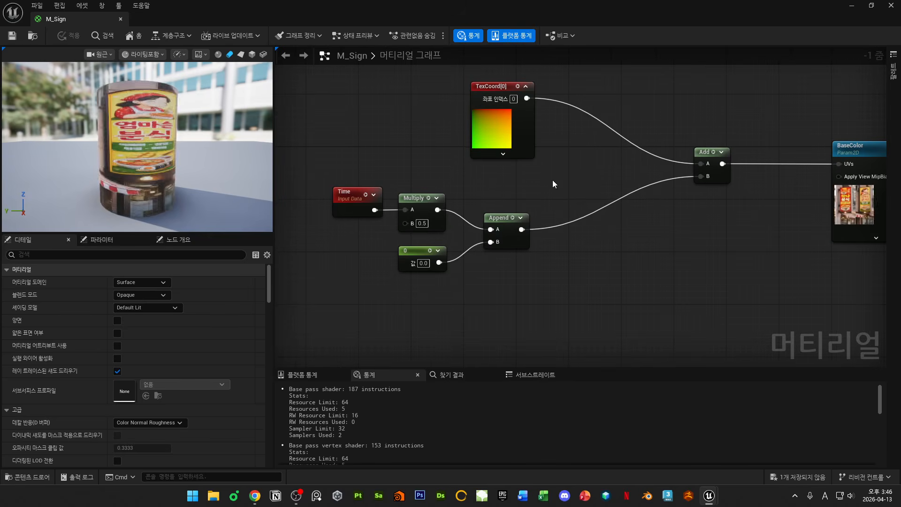
{"action": "left_click_drag", "start_coordinate": [410, 18], "coordinate": [339, 332]}
{"action": "middle_click_drag", "start_coordinate": [269, 196], "coordinate": [183, 207]}
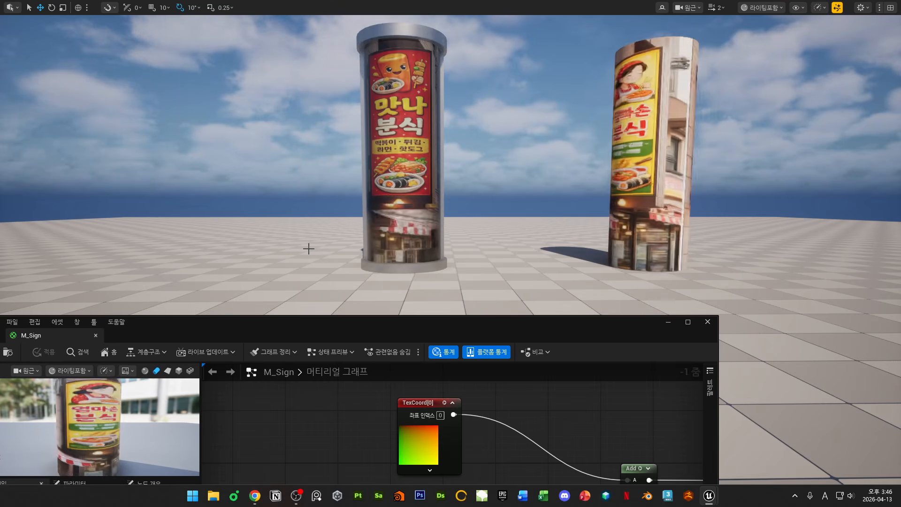
{"action": "double_click", "coordinate": [463, 323]}
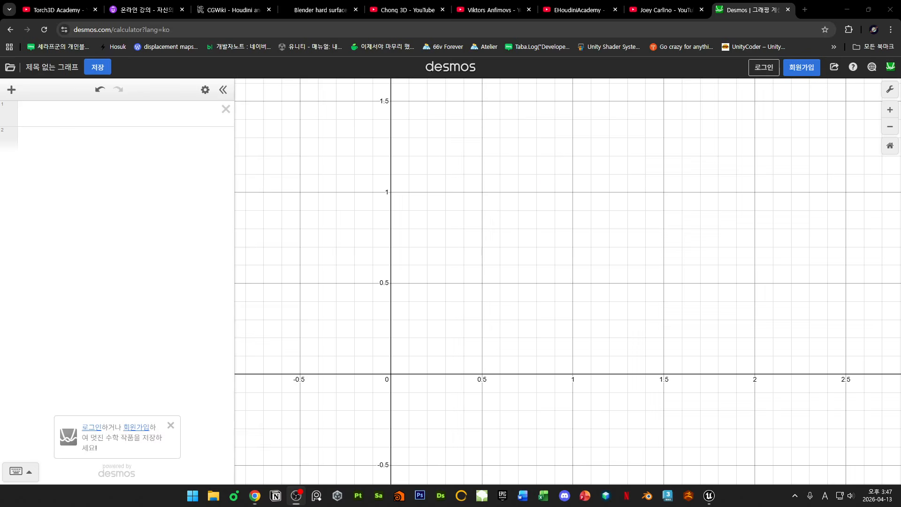
- Switch to the Desmos graphing calculator in the browser and examine the empty coordinate grid around the origin at different scales
{"action": "left_click_drag", "start_coordinate": [576, 337], "coordinate": [568, 296]}
{"action": "scroll", "coordinate": [581, 273], "scroll_direction": "up", "scroll_amount": 1}
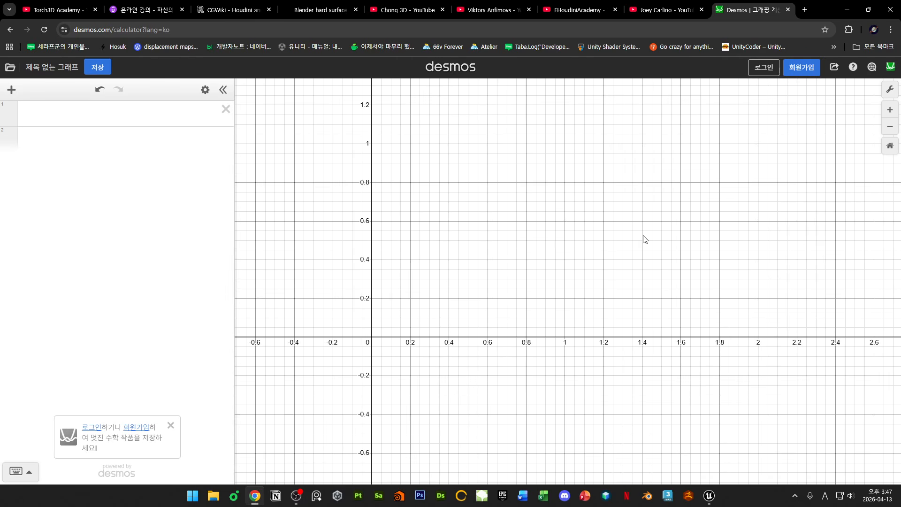
{"action": "left_click_drag", "start_coordinate": [650, 233], "coordinate": [635, 254]}
{"action": "scroll", "coordinate": [631, 260], "scroll_direction": "up", "scroll_amount": 1}
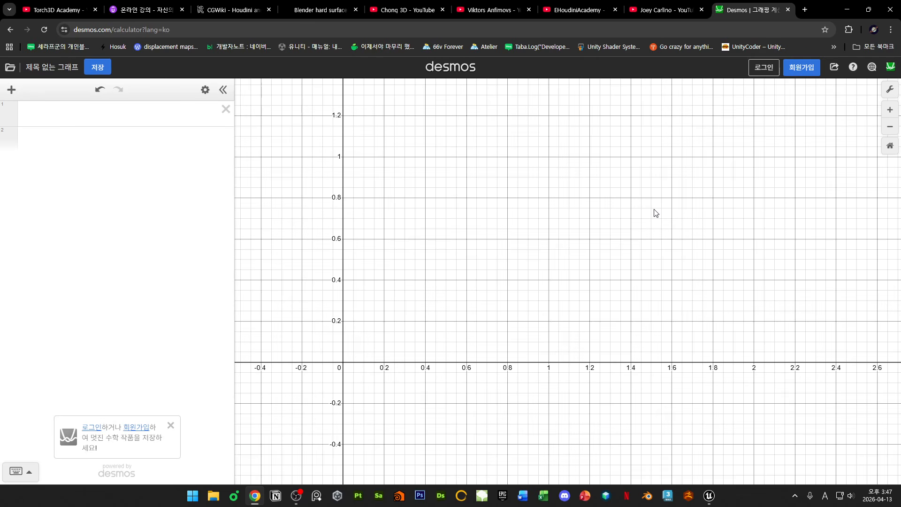
{"action": "scroll", "coordinate": [583, 301], "scroll_direction": "down", "scroll_amount": 6}
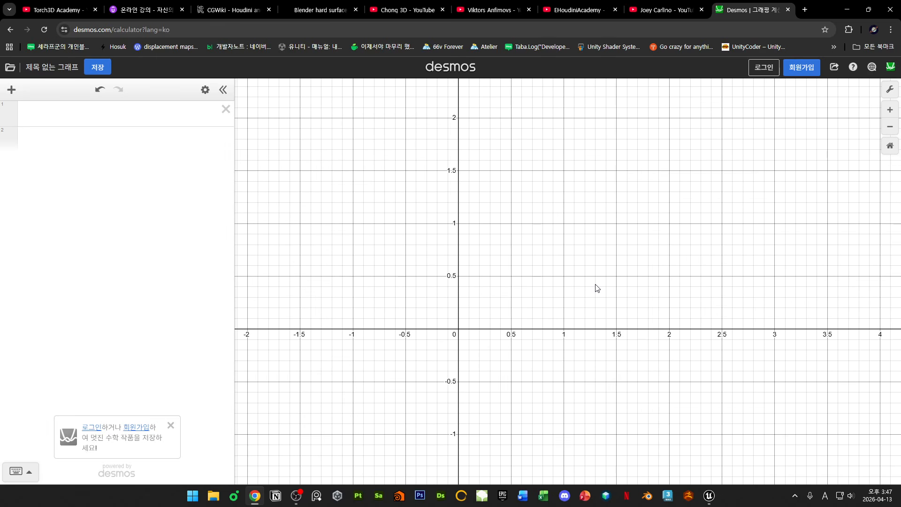
{"action": "scroll", "coordinate": [597, 288], "scroll_direction": "up", "scroll_amount": 1}
{"action": "left_click_drag", "start_coordinate": [676, 278], "coordinate": [643, 293]}
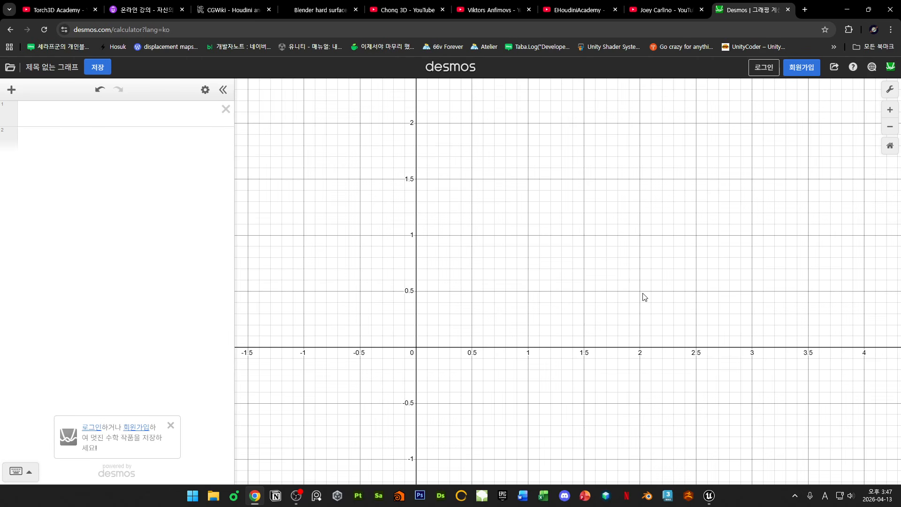
{"action": "left_click_drag", "start_coordinate": [512, 384], "coordinate": [504, 365]}
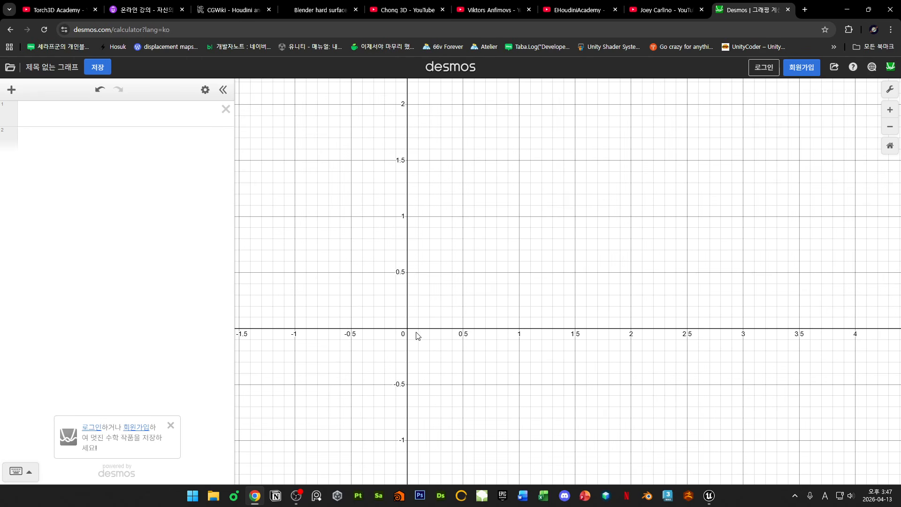
{"action": "left_click_drag", "start_coordinate": [408, 332], "coordinate": [442, 334]}
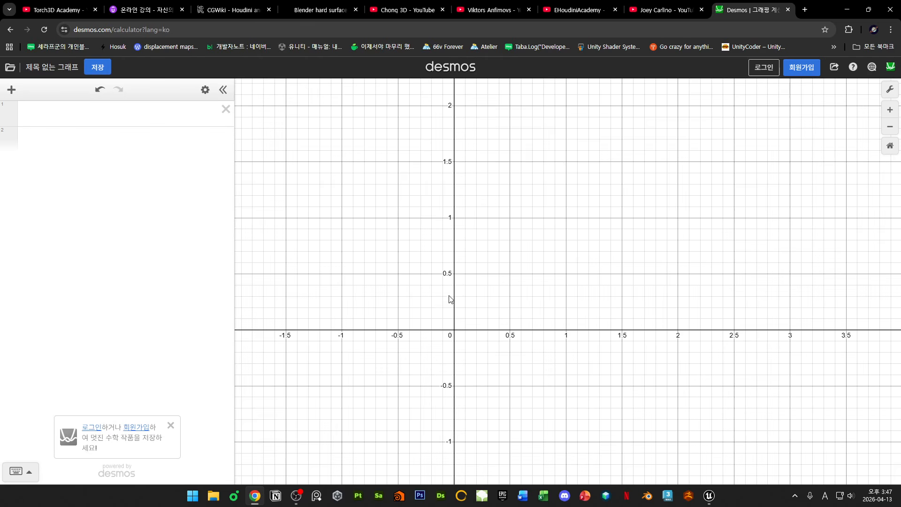
{"action": "left_click_drag", "start_coordinate": [625, 240], "coordinate": [566, 273]}
{"action": "left_click_drag", "start_coordinate": [623, 307], "coordinate": [585, 305]}
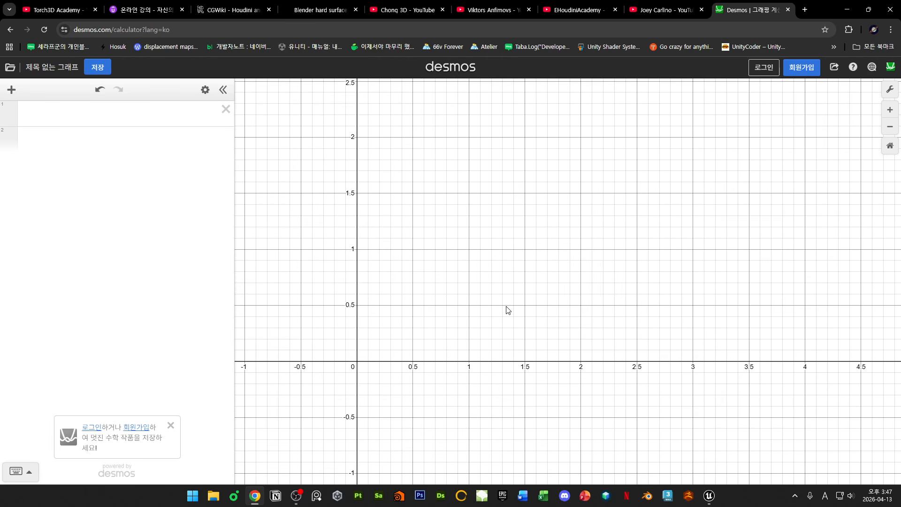
- Take a screen snip of the Desmos coordinate grid around the origin and open it in a maximized Snipping Tool window
{"action": "key", "text": "super+shift+s"}
{"action": "left_click_drag", "start_coordinate": [260, 115], "coordinate": [777, 432]}
{"action": "left_click", "coordinate": [784, 425]}
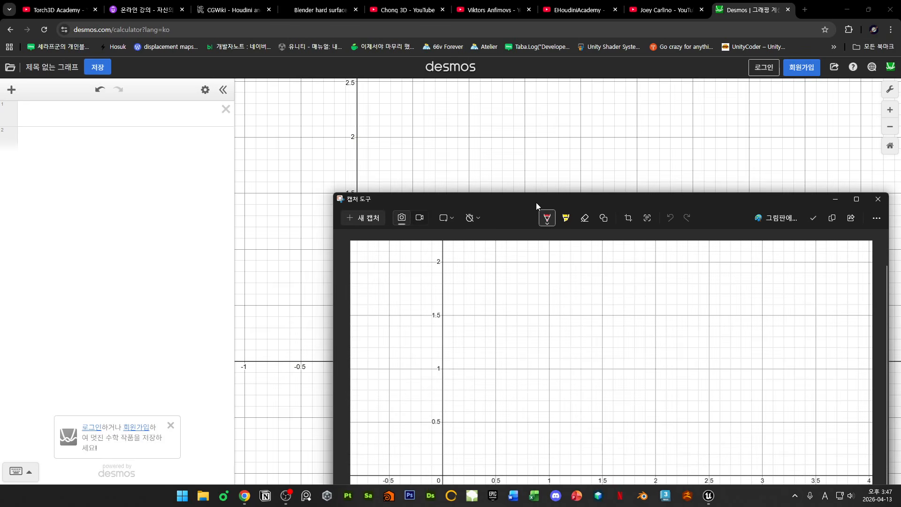
{"action": "double_click", "coordinate": [536, 202]}
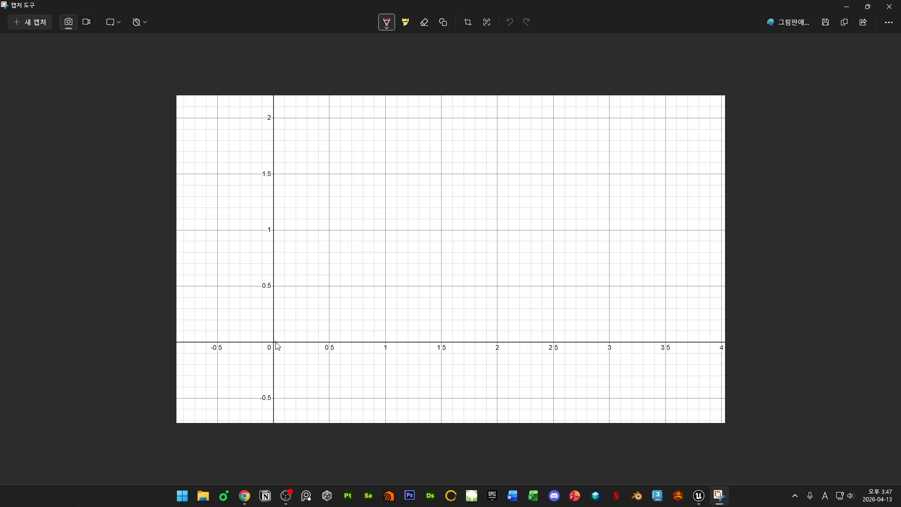
- Try a freehand red diagonal line rising from the grid's origin and a horizontal stroke above the image, removing both strokes
{"action": "mouse_move", "coordinate": [275, 342]}
{"action": "left_mouse_down"}
{"action": "mouse_move", "coordinate": [444, 185]}
{"action": "mouse_move", "coordinate": [543, 75]}
{"action": "left_mouse_up"}
{"action": "left_click", "coordinate": [425, 23]}
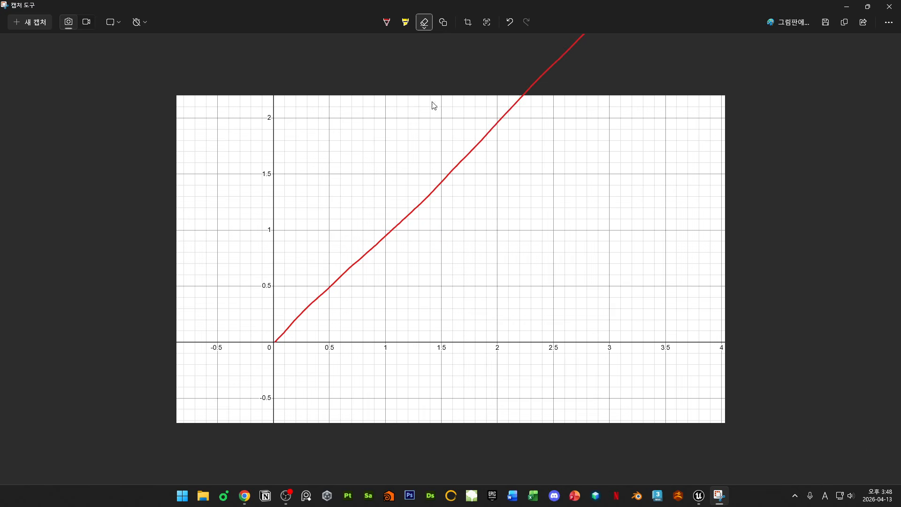
{"action": "left_click_drag", "start_coordinate": [451, 126], "coordinate": [492, 147]}
{"action": "left_click", "coordinate": [386, 21]}
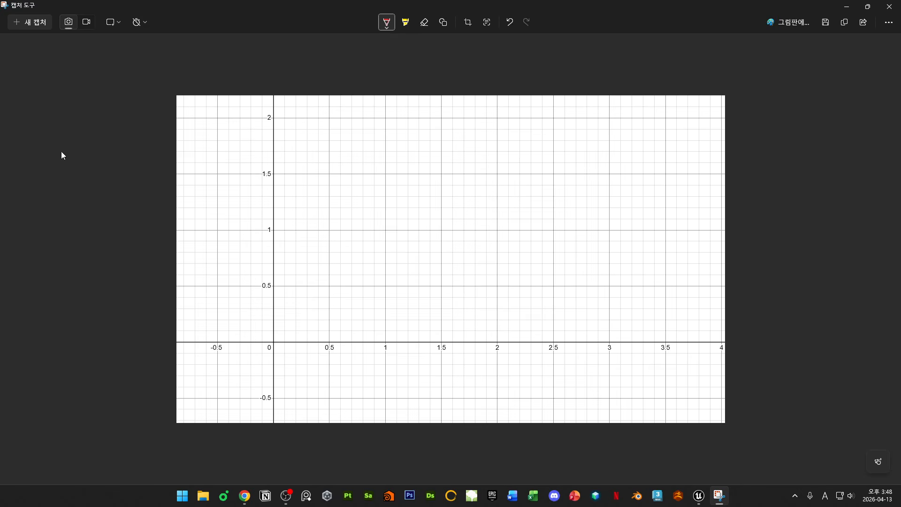
{"action": "mouse_move", "coordinate": [47, 71]}
{"action": "left_mouse_down"}
{"action": "mouse_move", "coordinate": [489, 88]}
{"action": "mouse_move", "coordinate": [796, 86]}
{"action": "left_mouse_up"}
{"action": "key", "text": "ctrl+z"}
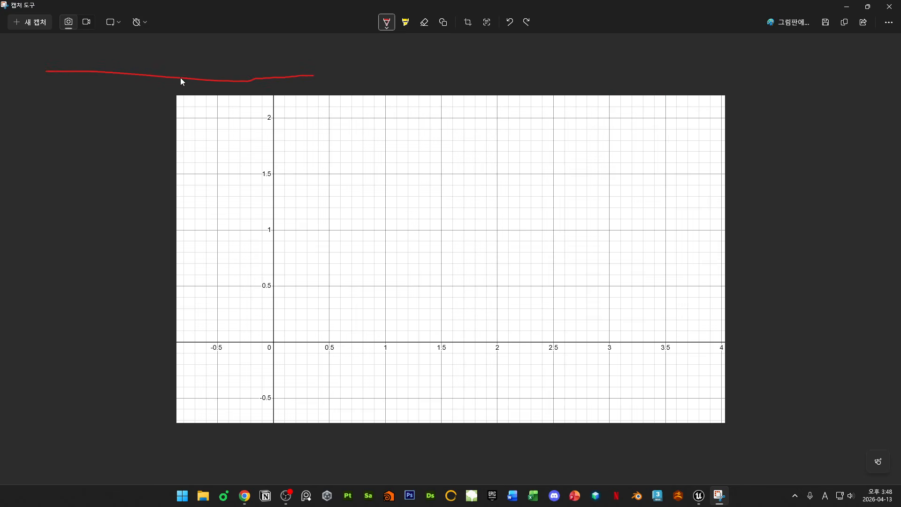
{"action": "key", "text": "ctrl+z"}
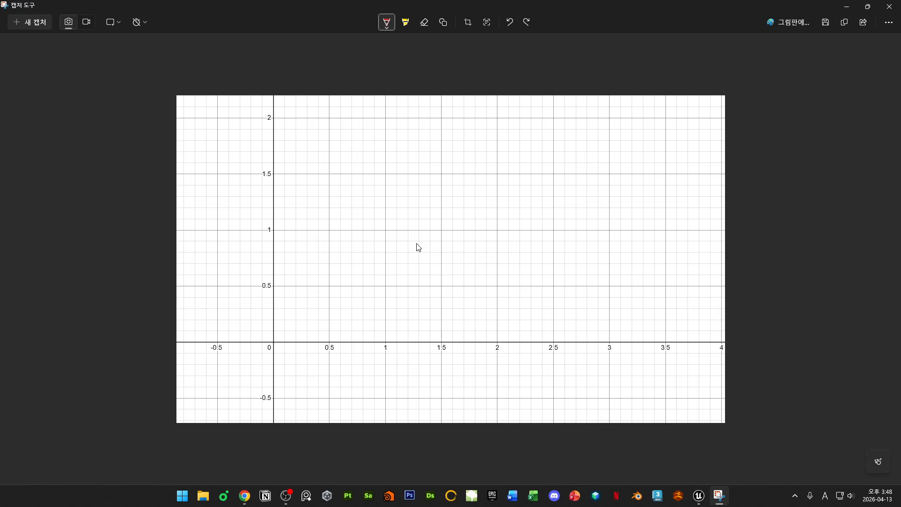
- Sketch a red arrow along the positive x-axis and another up the positive y-axis, each starting near the origin
{"action": "left_click_drag", "start_coordinate": [270, 364], "coordinate": [408, 363]}
{"action": "mouse_move", "coordinate": [388, 353]}
{"action": "left_mouse_down"}
{"action": "mouse_move", "coordinate": [397, 369]}
{"action": "mouse_move", "coordinate": [369, 371]}
{"action": "left_mouse_up"}
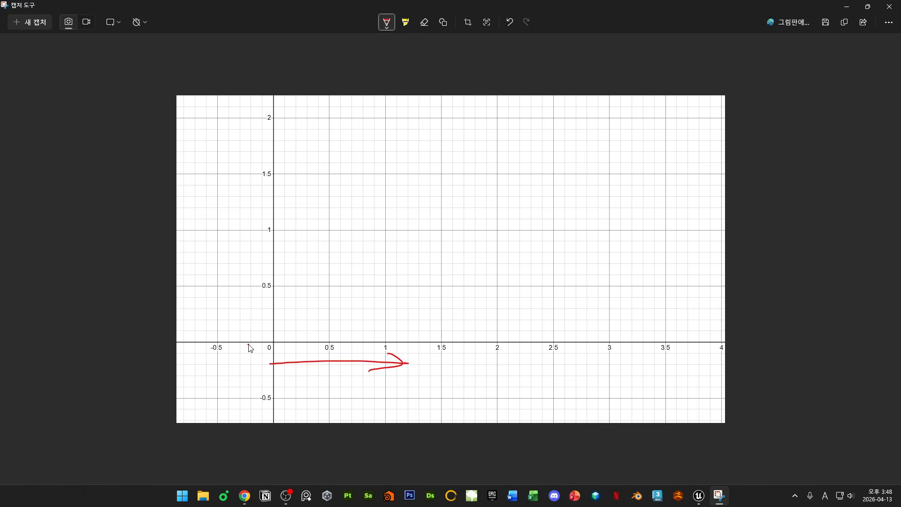
{"action": "left_click_drag", "start_coordinate": [248, 344], "coordinate": [253, 214]}
{"action": "mouse_move", "coordinate": [226, 240]}
{"action": "left_mouse_down"}
{"action": "mouse_move", "coordinate": [264, 229]}
{"action": "mouse_move", "coordinate": [272, 243]}
{"action": "left_mouse_up"}
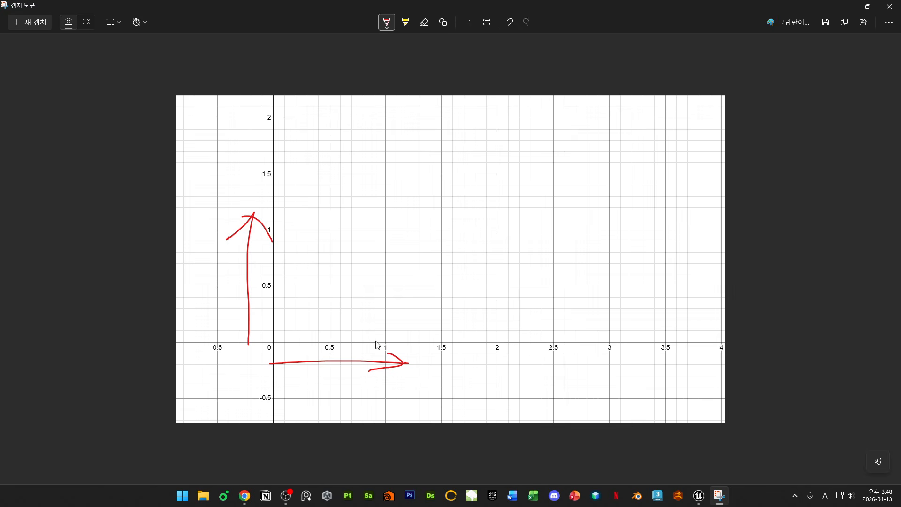
- Replace the straight arrow from the origin with a flattening curve to (1, 1), and add a second curve from there to (2, 2)
{"action": "mouse_move", "coordinate": [275, 341]}
{"action": "left_mouse_down"}
{"action": "mouse_move", "coordinate": [319, 254]}
{"action": "mouse_move", "coordinate": [386, 232]}
{"action": "left_mouse_up"}
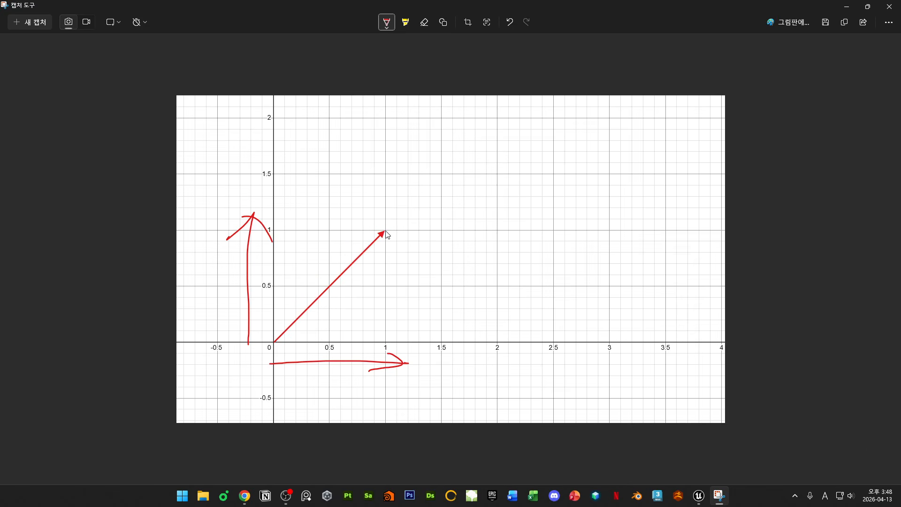
{"action": "key", "text": "ctrl+z"}
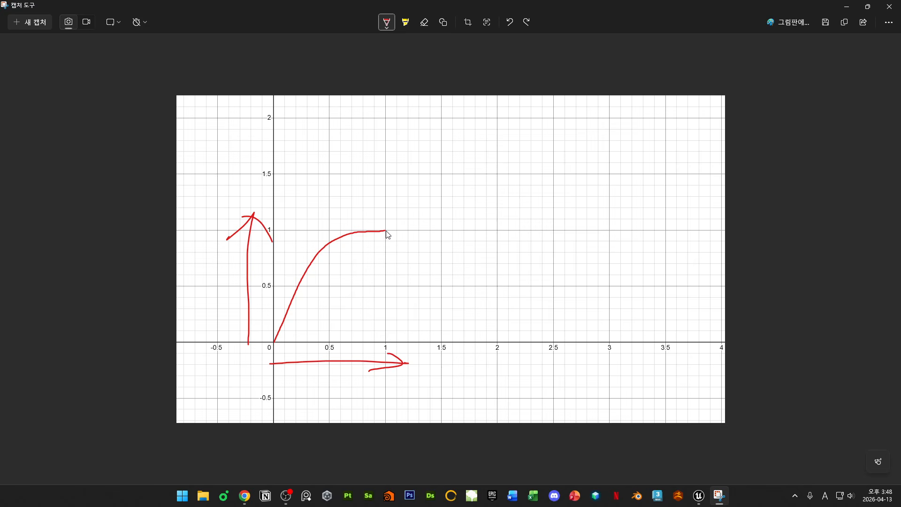
{"action": "mouse_move", "coordinate": [386, 231]}
{"action": "left_mouse_down"}
{"action": "mouse_move", "coordinate": [406, 178]}
{"action": "mouse_move", "coordinate": [433, 149]}
{"action": "mouse_move", "coordinate": [498, 119]}
{"action": "left_mouse_up"}
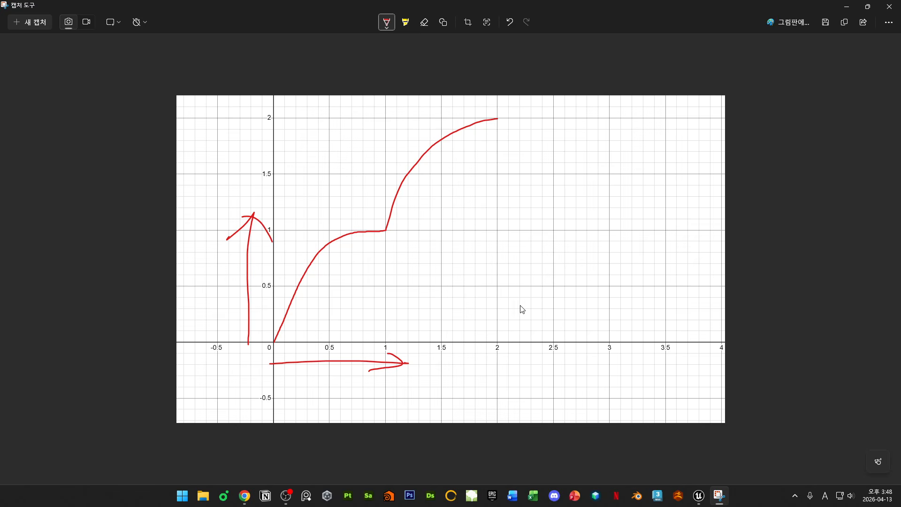
- Mark the second curve's horizontal and vertical progress with red arrows and lines, trace its upper end, and close the snip without saving
{"action": "mouse_move", "coordinate": [389, 231]}
{"action": "left_mouse_down"}
{"action": "mouse_move", "coordinate": [475, 229]}
{"action": "mouse_move", "coordinate": [456, 236]}
{"action": "left_mouse_up"}
{"action": "mouse_move", "coordinate": [388, 232]}
{"action": "left_mouse_down"}
{"action": "mouse_move", "coordinate": [442, 228]}
{"action": "mouse_move", "coordinate": [424, 154]}
{"action": "left_mouse_up"}
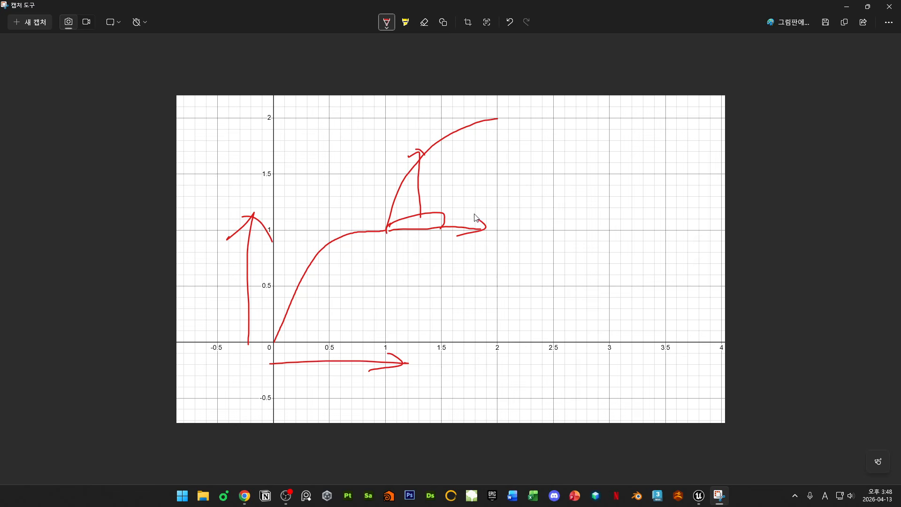
{"action": "left_click_drag", "start_coordinate": [493, 226], "coordinate": [489, 149]}
{"action": "left_click_drag", "start_coordinate": [441, 187], "coordinate": [490, 183]}
{"action": "left_click_drag", "start_coordinate": [443, 135], "coordinate": [497, 119]}
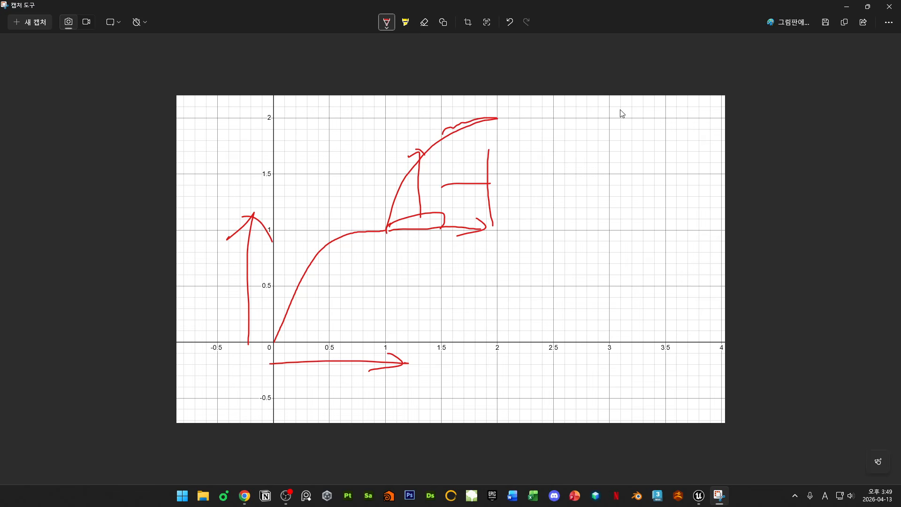
{"action": "left_click", "coordinate": [889, 6]}
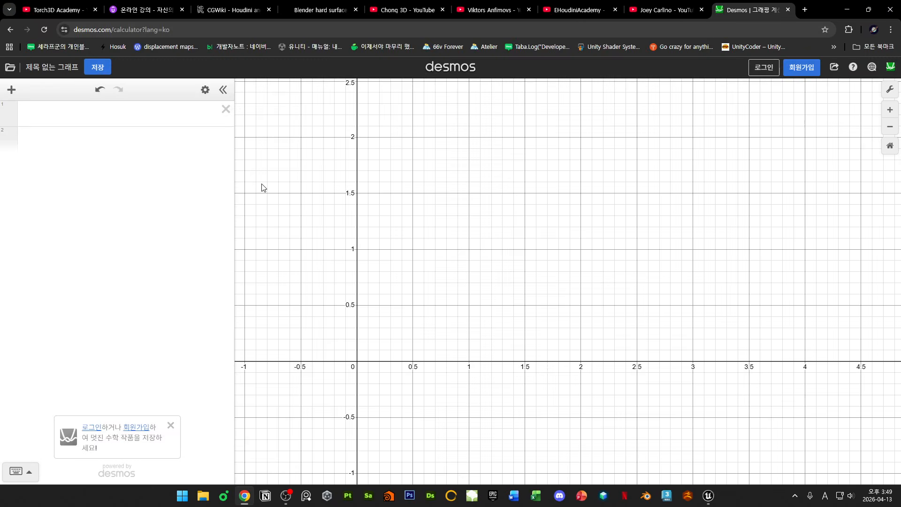
- Plot the expression x-floor(x) as the first graph in Desmos
{"action": "left_click", "coordinate": [85, 123]}
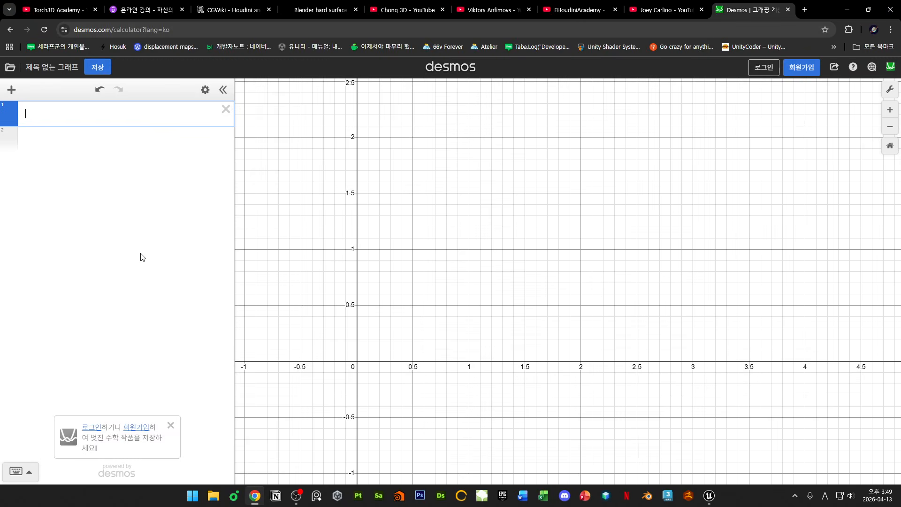
{"action": "type", "text": "x-floor"}
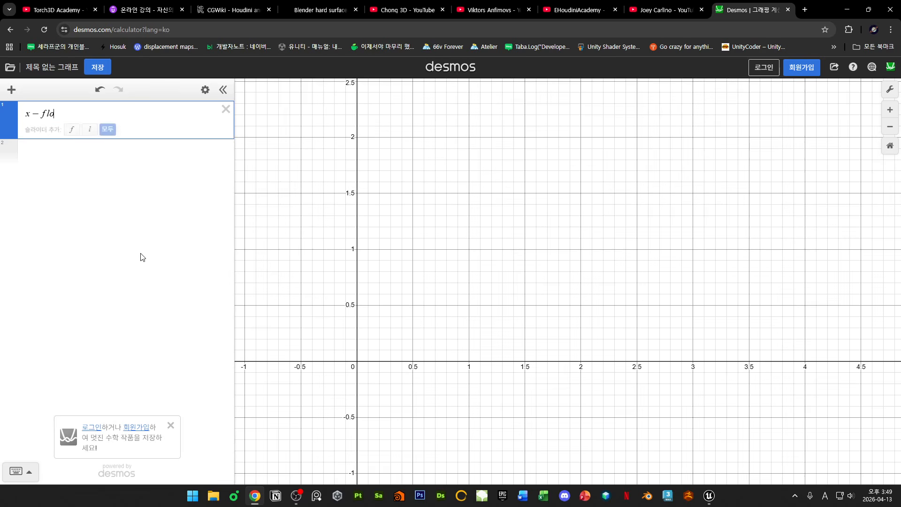
{"action": "type", "text": "(x"}
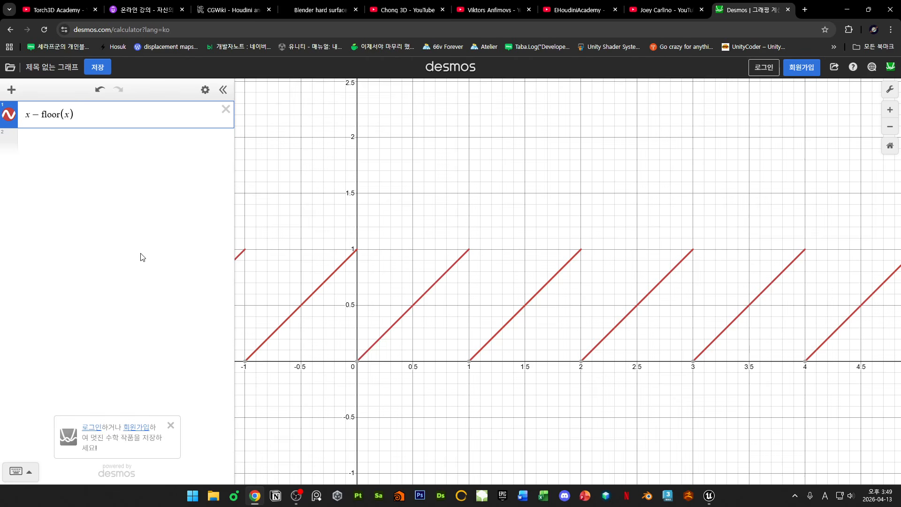
- Return to the M_Sign material graph in Unreal Editor and add a Frac node with its preview expanded
{"action": "left_click", "coordinate": [848, 14]}
{"action": "right_click", "coordinate": [603, 250]}
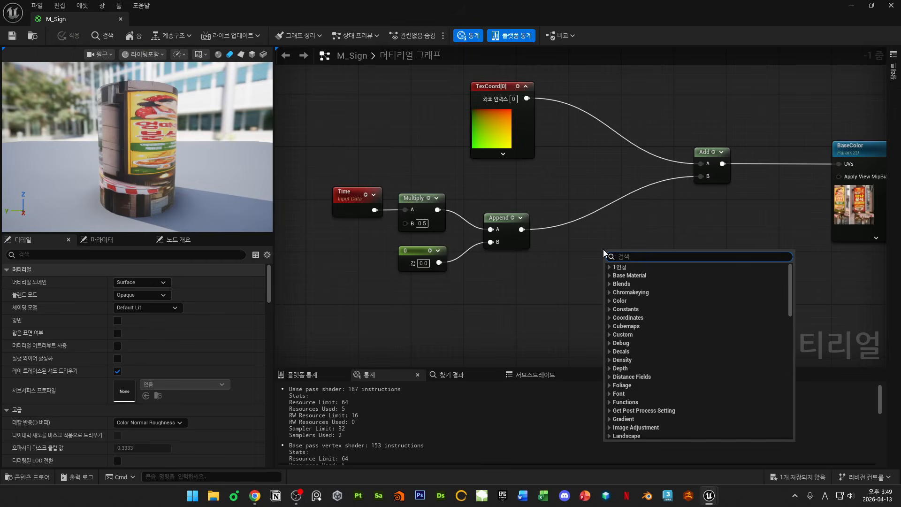
{"action": "type", "text": "rac"}
{"action": "left_click", "coordinate": [624, 351]}
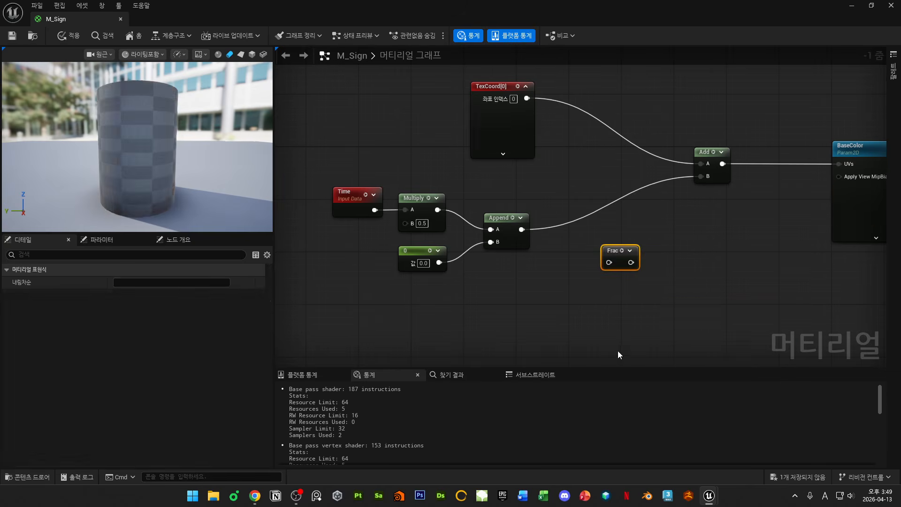
{"action": "scroll", "coordinate": [631, 249], "scroll_direction": "up", "scroll_amount": 1}
{"action": "left_click", "coordinate": [633, 247]}
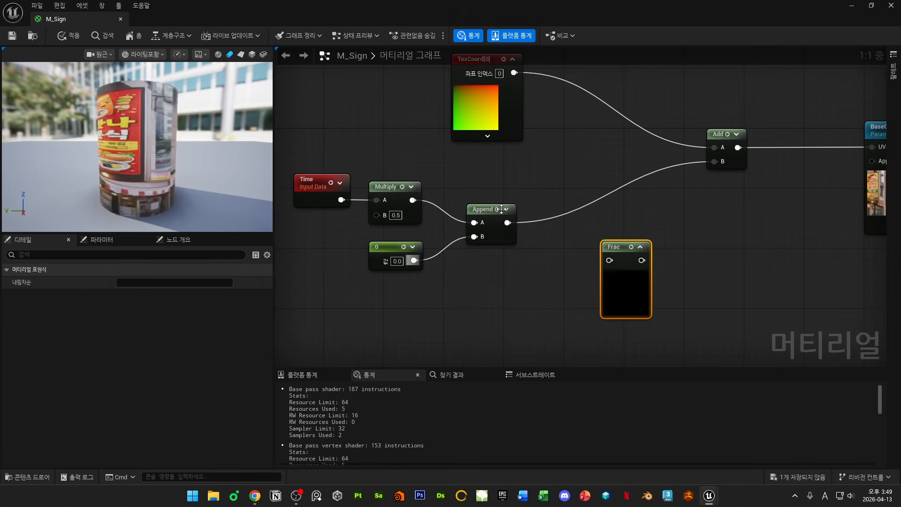
- Move the Frac node beneath the wire between Add and BaseColor
{"action": "scroll", "coordinate": [611, 314], "scroll_direction": "down", "scroll_amount": 1}
{"action": "right_click_drag", "start_coordinate": [611, 310], "coordinate": [620, 274]}
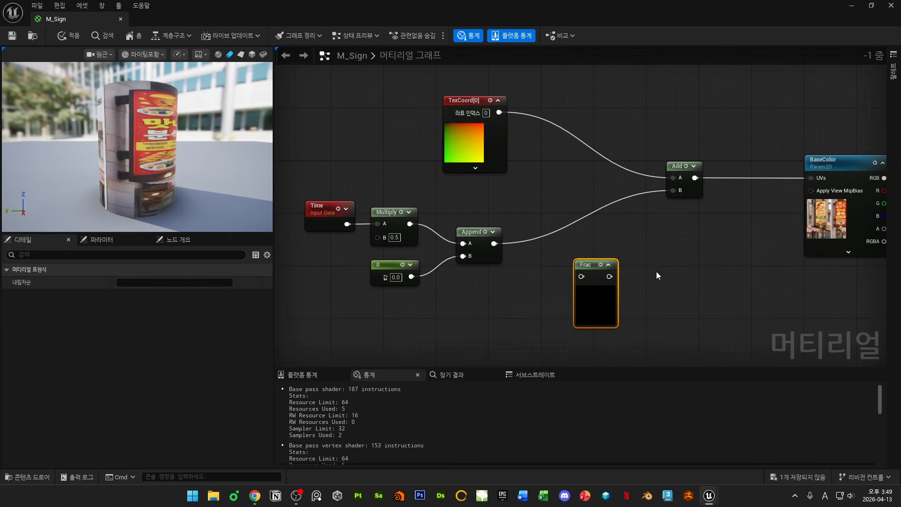
{"action": "left_click", "coordinate": [683, 279]}
{"action": "scroll", "coordinate": [683, 279], "scroll_direction": "up", "scroll_amount": 1}
{"action": "left_click", "coordinate": [590, 312]}
{"action": "scroll", "coordinate": [590, 312], "scroll_direction": "down", "scroll_amount": 1}
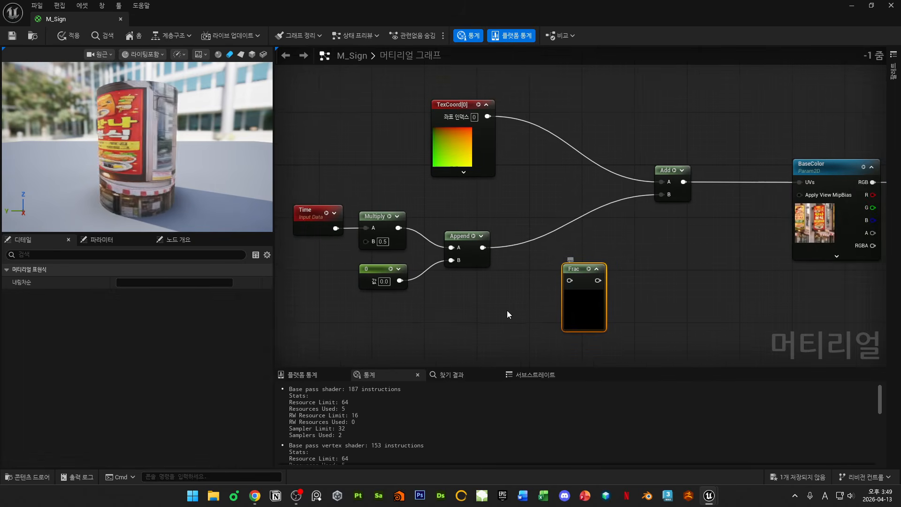
{"action": "right_click_drag", "start_coordinate": [507, 311], "coordinate": [544, 309]}
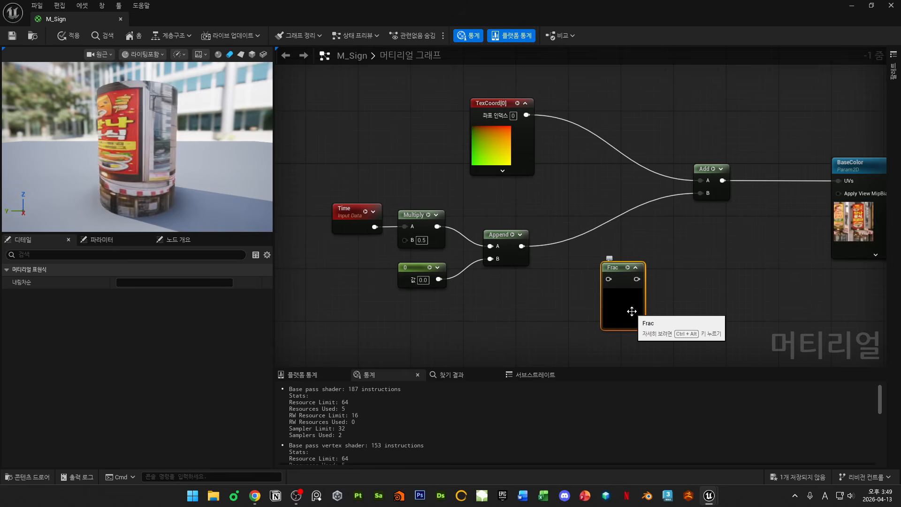
{"action": "left_click_drag", "start_coordinate": [631, 312], "coordinate": [782, 272]}
{"action": "right_click_drag", "start_coordinate": [695, 265], "coordinate": [549, 269]}
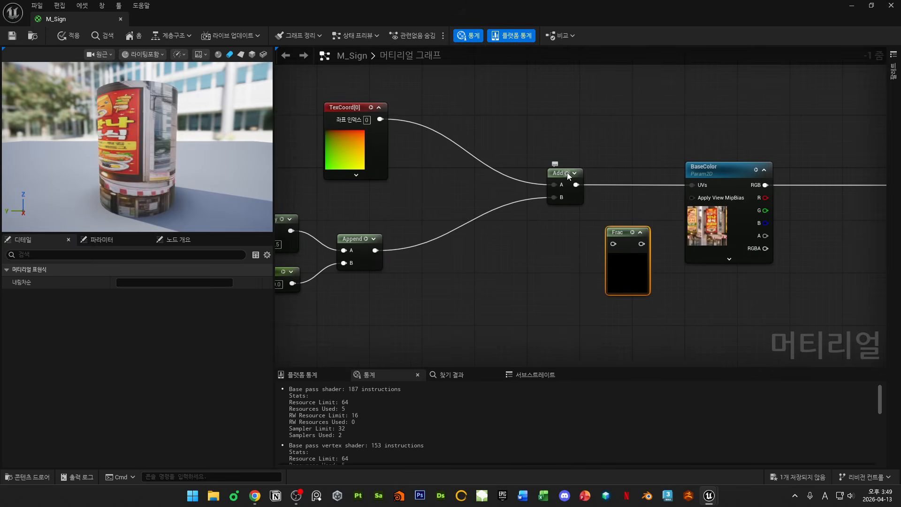
- Move the Add node closer to TexCoord and Append, and expand its preview
{"action": "left_click", "coordinate": [567, 173]}
{"action": "left_click_drag", "start_coordinate": [574, 176], "coordinate": [498, 178]}
{"action": "left_click", "coordinate": [504, 180]}
{"action": "left_click", "coordinate": [511, 179]}
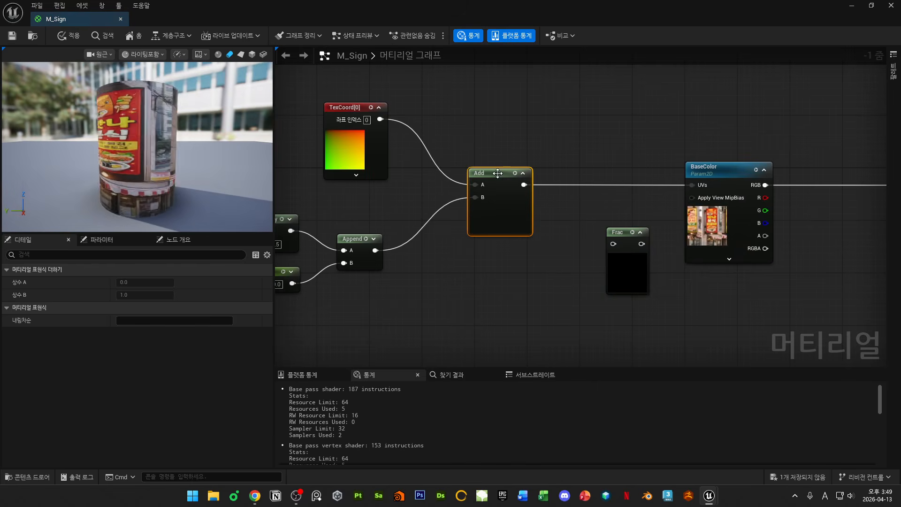
- Place Add and Frac close together and connect Add's output to Frac's input, keeping Add wired to BaseColor
{"action": "right_click_drag", "start_coordinate": [491, 220], "coordinate": [656, 230]}
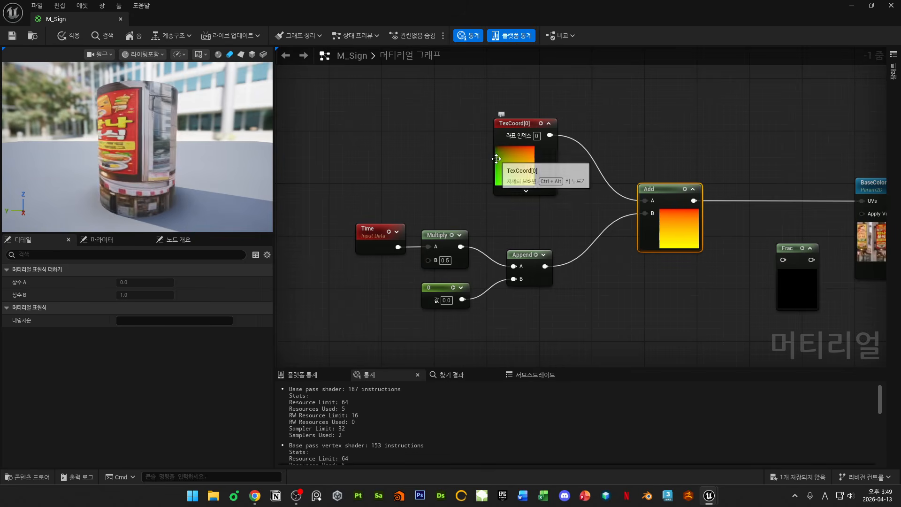
{"action": "right_click_drag", "start_coordinate": [664, 240], "coordinate": [655, 234]}
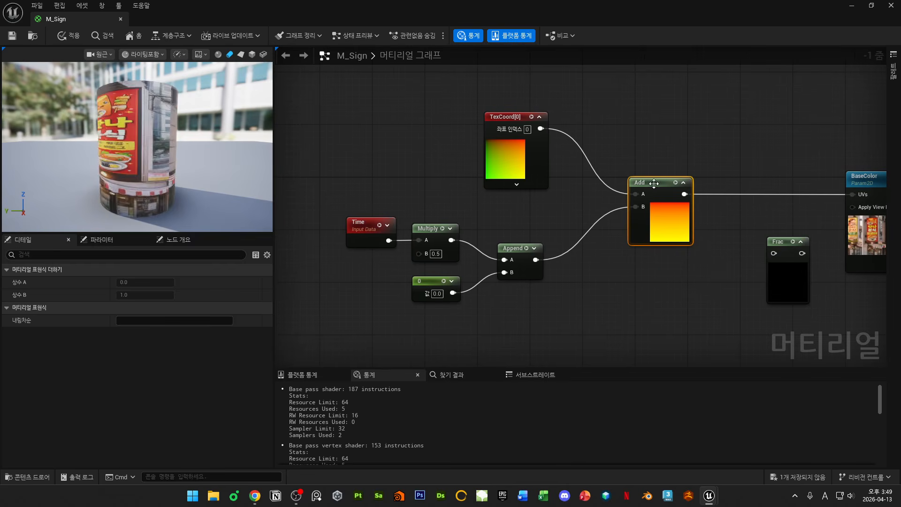
{"action": "left_click_drag", "start_coordinate": [812, 284], "coordinate": [805, 258]}
{"action": "left_click_drag", "start_coordinate": [663, 241], "coordinate": [630, 242]}
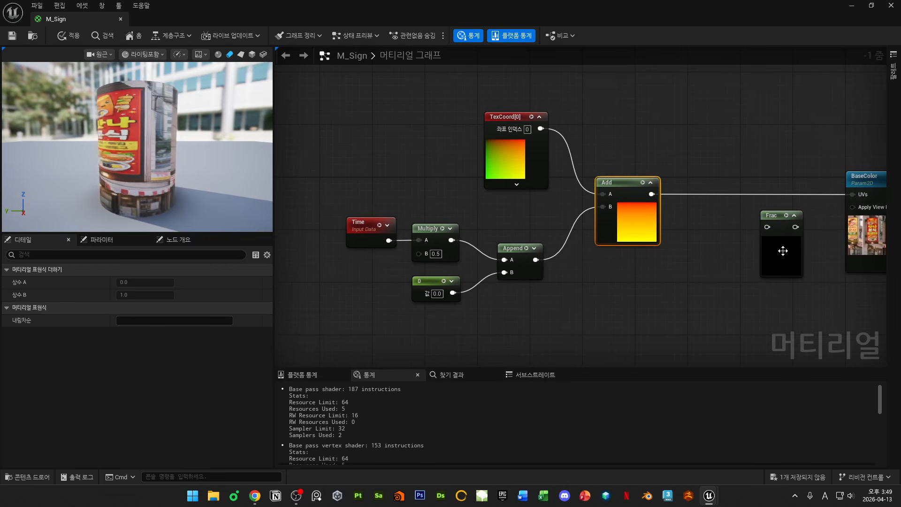
{"action": "left_click_drag", "start_coordinate": [781, 251], "coordinate": [715, 249]}
{"action": "right_click_drag", "start_coordinate": [716, 252], "coordinate": [687, 250]}
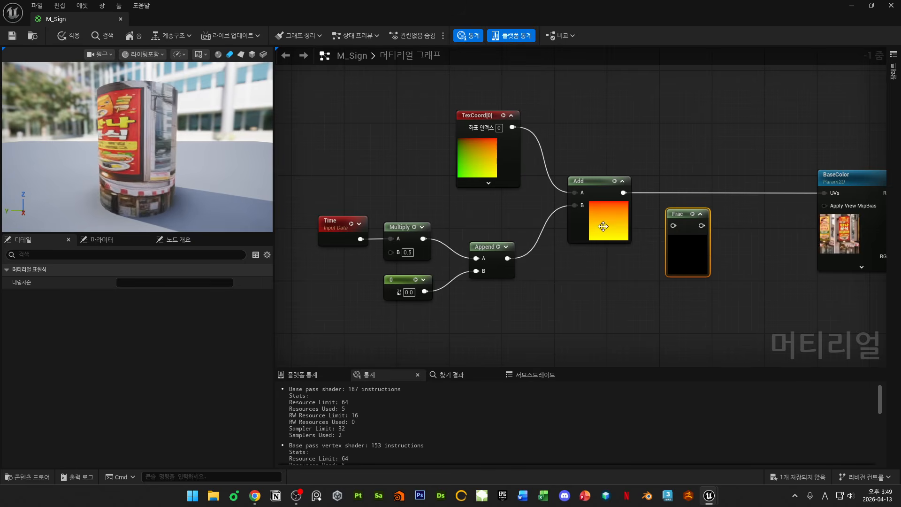
{"action": "mouse_move", "coordinate": [607, 222]}
{"action": "left_mouse_down"}
{"action": "mouse_move", "coordinate": [613, 215]}
{"action": "mouse_move", "coordinate": [606, 222]}
{"action": "left_mouse_up"}
{"action": "left_click_drag", "start_coordinate": [624, 192], "coordinate": [673, 227]}
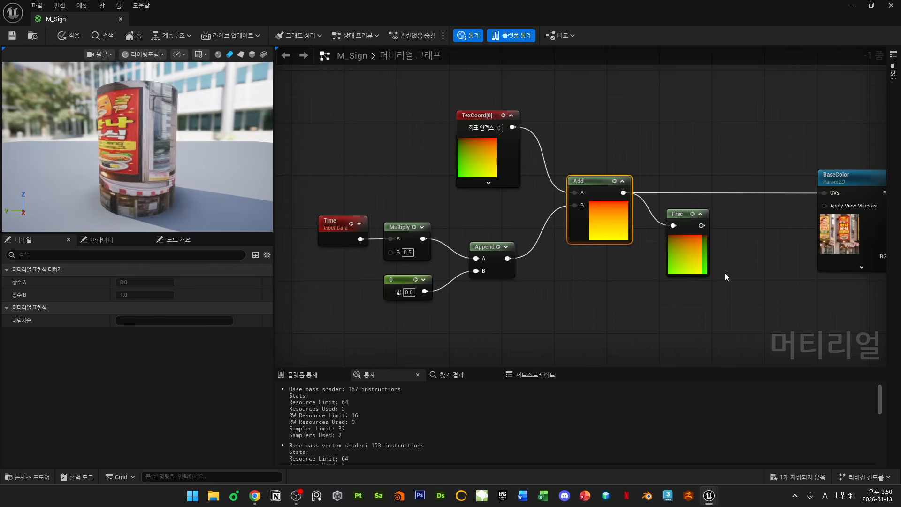
- Switch back to Desmos and plot x as a second expression below x-floor(x)
{"action": "key", "text": "alt+Tab"}
{"action": "key", "text": "alt+Tab"}
{"action": "key", "text": "alt+Tab"}
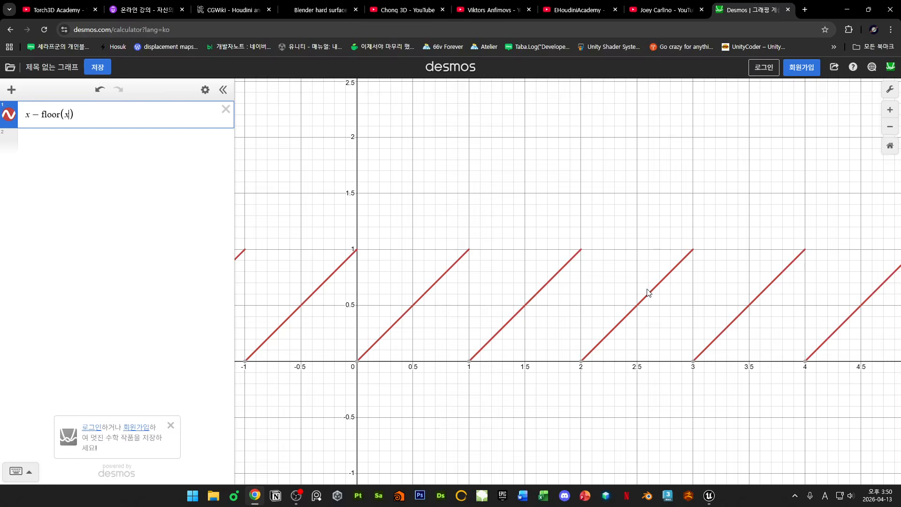
{"action": "left_click", "coordinate": [119, 143]}
{"action": "type", "text": "x"}
- Compare the graphs of x and x-floor(x) around the origin at wide and close scales
{"action": "scroll", "coordinate": [376, 260], "scroll_direction": "down", "scroll_amount": 5}
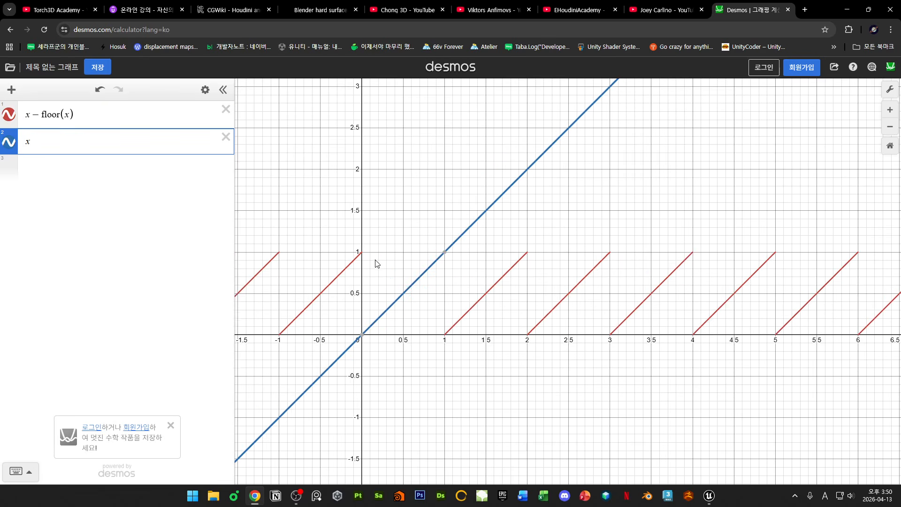
{"action": "scroll", "coordinate": [447, 223], "scroll_direction": "down", "scroll_amount": 4}
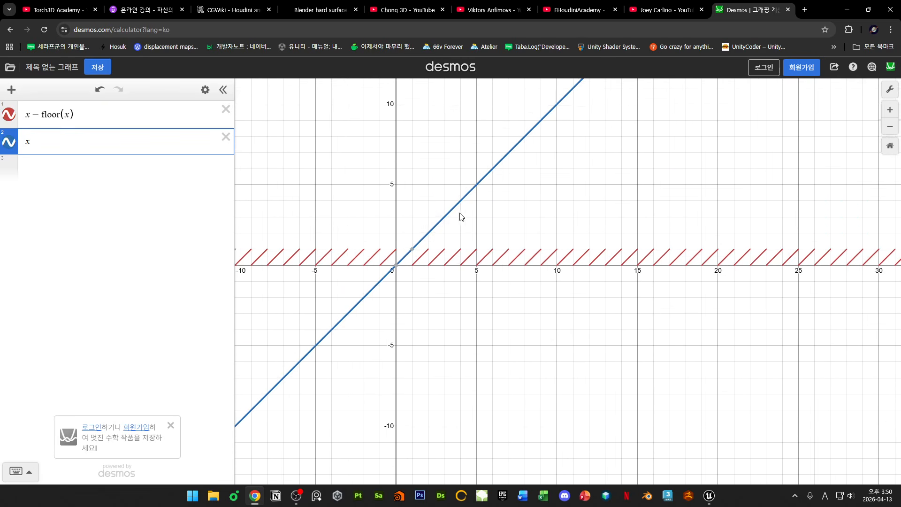
{"action": "left_click_drag", "start_coordinate": [461, 216], "coordinate": [447, 300]}
{"action": "scroll", "coordinate": [449, 294], "scroll_direction": "down", "scroll_amount": 3}
{"action": "scroll", "coordinate": [450, 294], "scroll_direction": "down", "scroll_amount": 6}
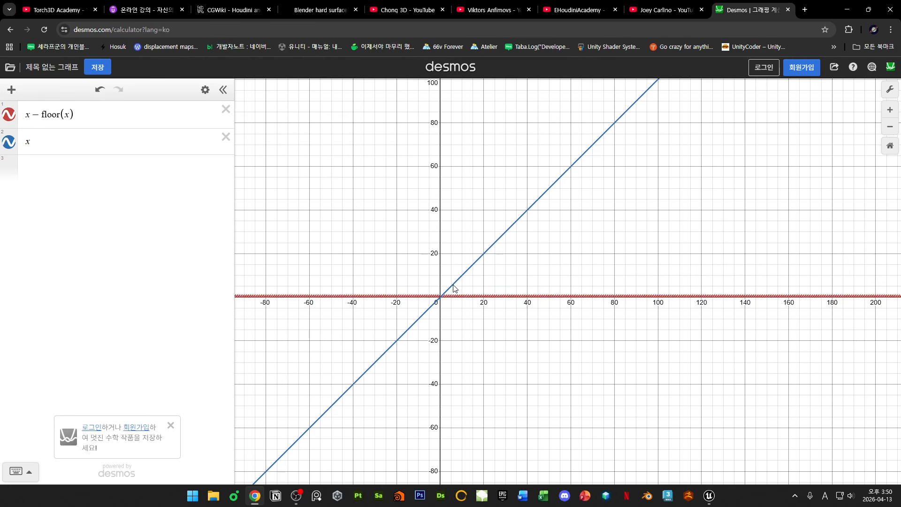
{"action": "scroll", "coordinate": [454, 285], "scroll_direction": "up", "scroll_amount": 6}
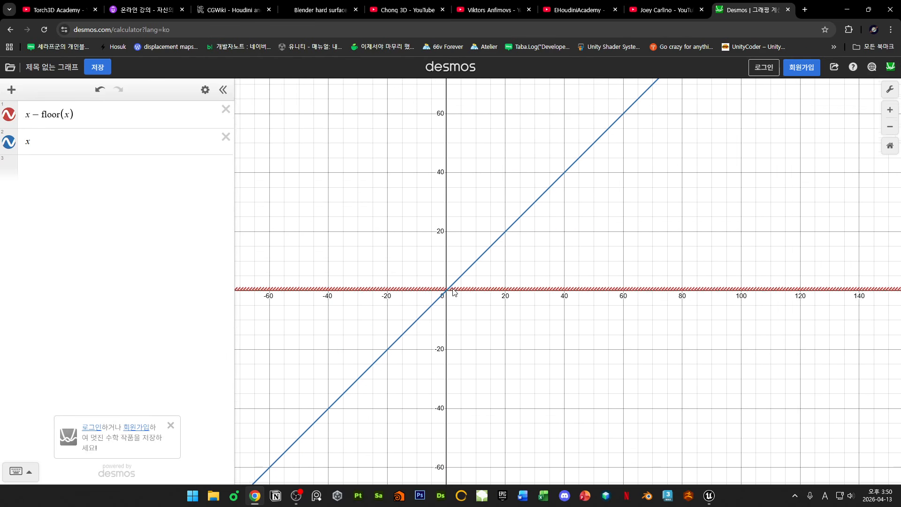
{"action": "scroll", "coordinate": [463, 295], "scroll_direction": "up", "scroll_amount": 6}
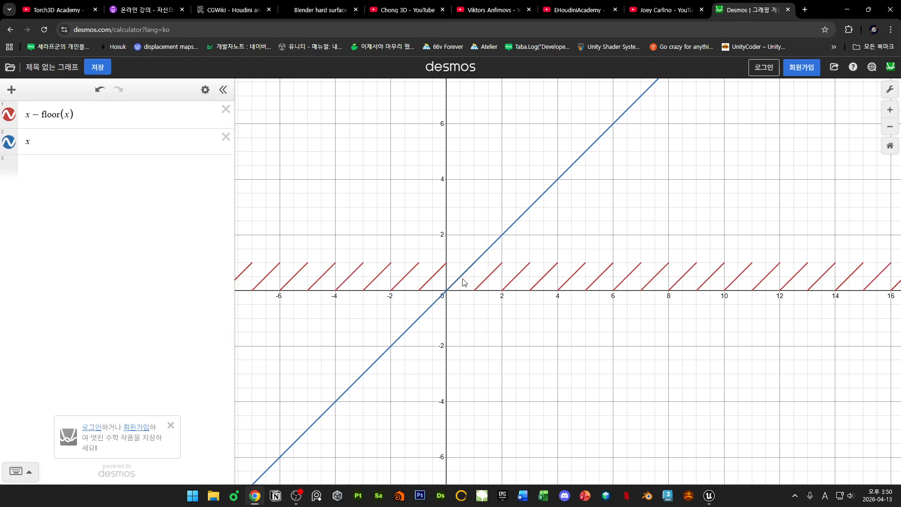
{"action": "scroll", "coordinate": [497, 290], "scroll_direction": "up", "scroll_amount": 2}
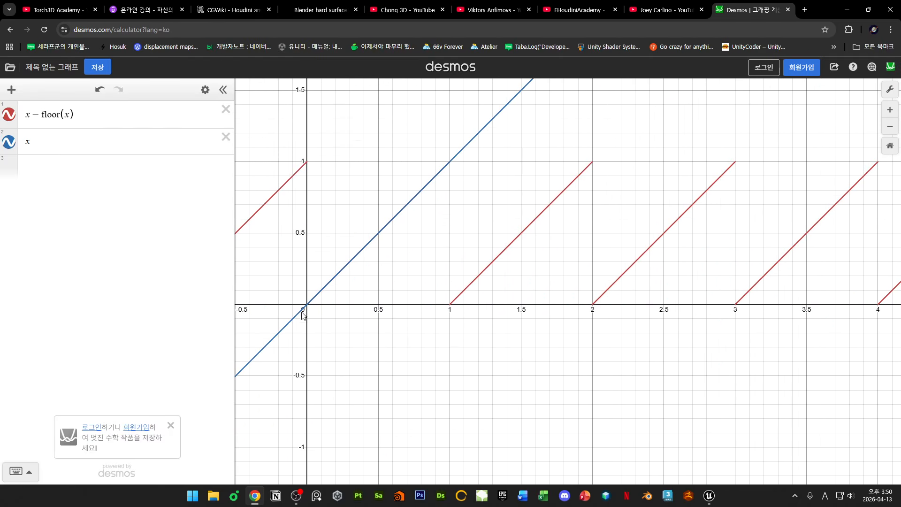
- Hide the graph of x and trace the repeating segments of x-floor(x) from x = 0 to 3
{"action": "mouse_move", "coordinate": [303, 314]}
{"action": "left_mouse_down"}
{"action": "mouse_move", "coordinate": [392, 316]}
{"action": "mouse_move", "coordinate": [296, 306]}
{"action": "left_mouse_up"}
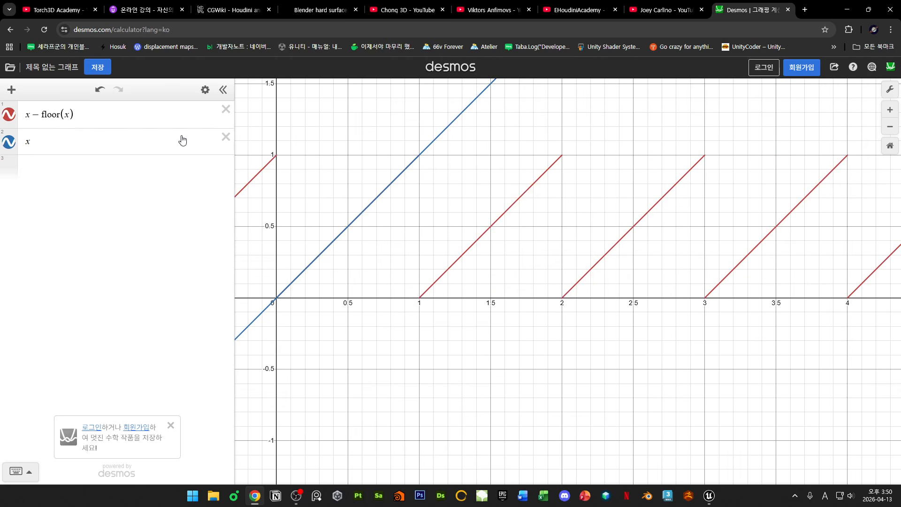
{"action": "left_click", "coordinate": [9, 142]}
{"action": "left_click_drag", "start_coordinate": [278, 298], "coordinate": [419, 161]}
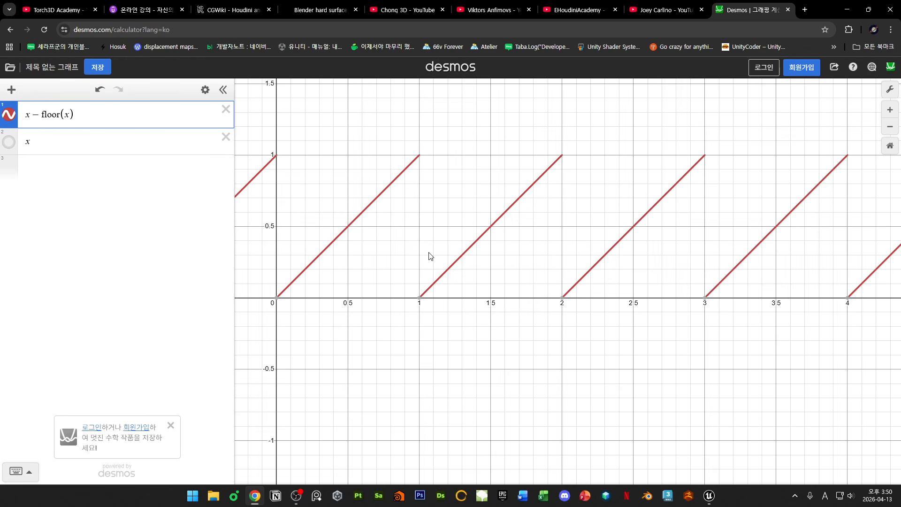
{"action": "left_click_drag", "start_coordinate": [425, 292], "coordinate": [562, 158]}
{"action": "left_click_drag", "start_coordinate": [563, 297], "coordinate": [700, 161]}
{"action": "left_click", "coordinate": [704, 298]}
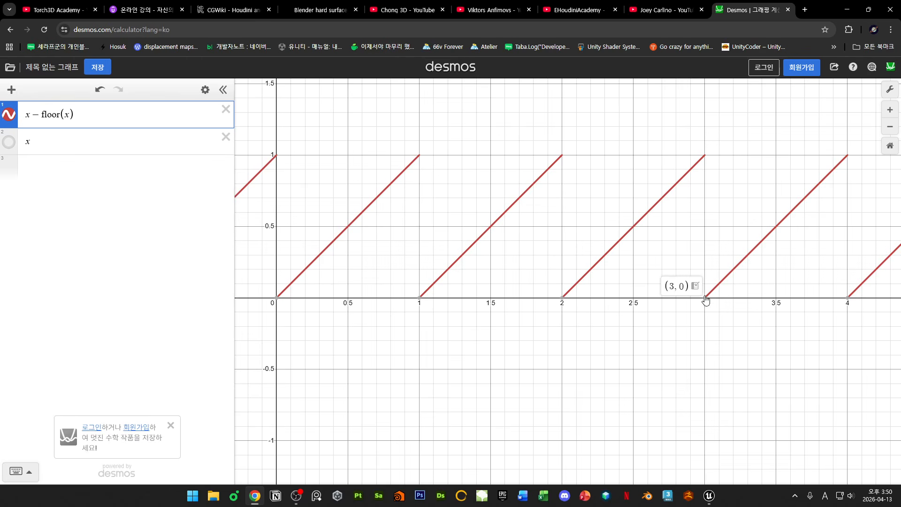
{"action": "right_click", "coordinate": [780, 271]}
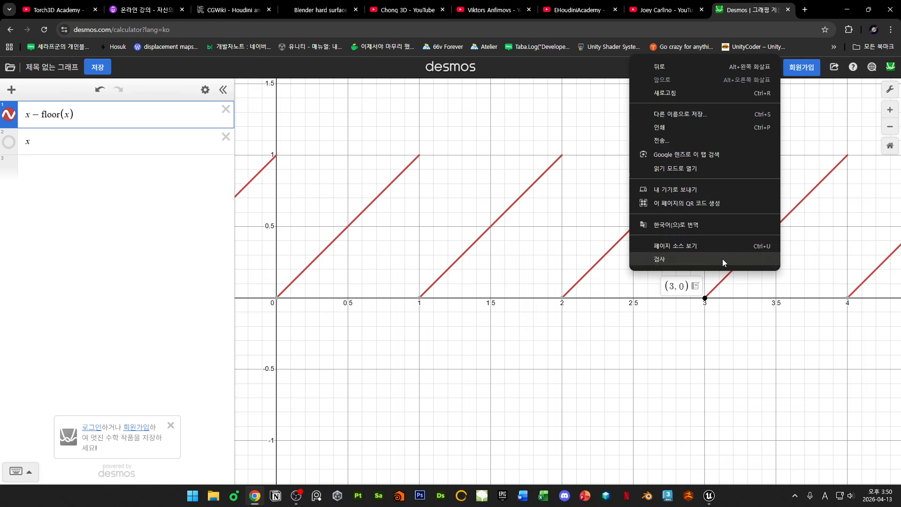
{"action": "left_click", "coordinate": [548, 240]}
- Delete the x expression, keeping only x-floor(x) plotted, and view its repeating segments around the origin
{"action": "scroll", "coordinate": [553, 225], "scroll_direction": "down", "scroll_amount": 8}
{"action": "left_click_drag", "start_coordinate": [581, 155], "coordinate": [565, 209]}
{"action": "scroll", "coordinate": [566, 209], "scroll_direction": "down", "scroll_amount": 2}
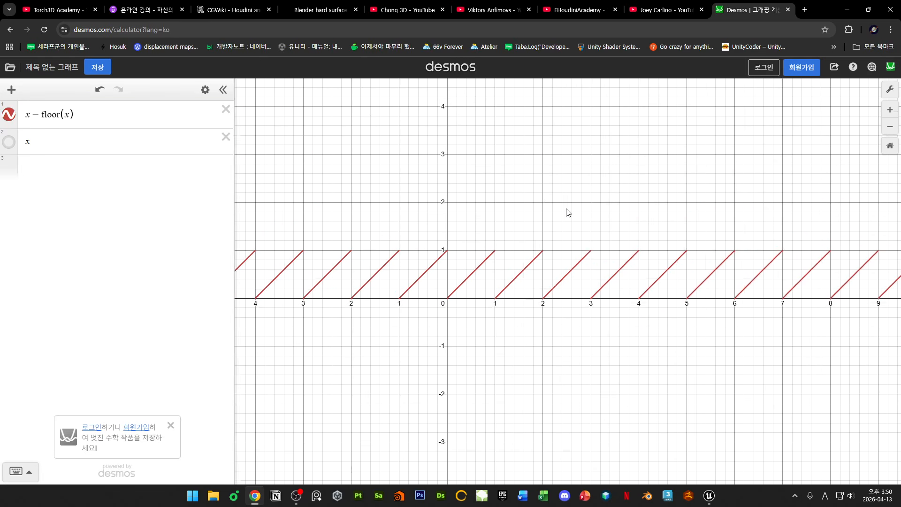
{"action": "left_click", "coordinate": [226, 138]}
{"action": "scroll", "coordinate": [489, 307], "scroll_direction": "up", "scroll_amount": 3}
{"action": "scroll", "coordinate": [474, 266], "scroll_direction": "up", "scroll_amount": 5}
{"action": "left_click_drag", "start_coordinate": [536, 295], "coordinate": [501, 329]}
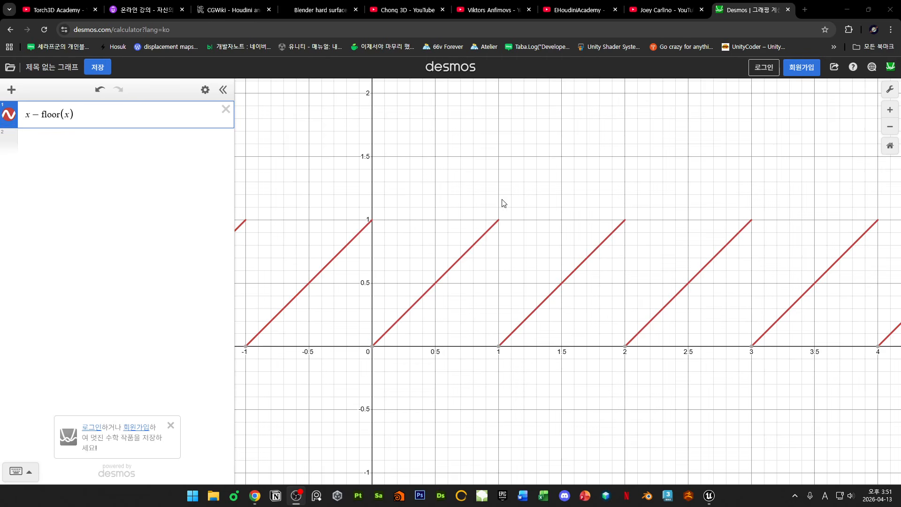
{"action": "right_click", "coordinate": [440, 208]}
{"action": "left_click_drag", "start_coordinate": [411, 175], "coordinate": [405, 178]}
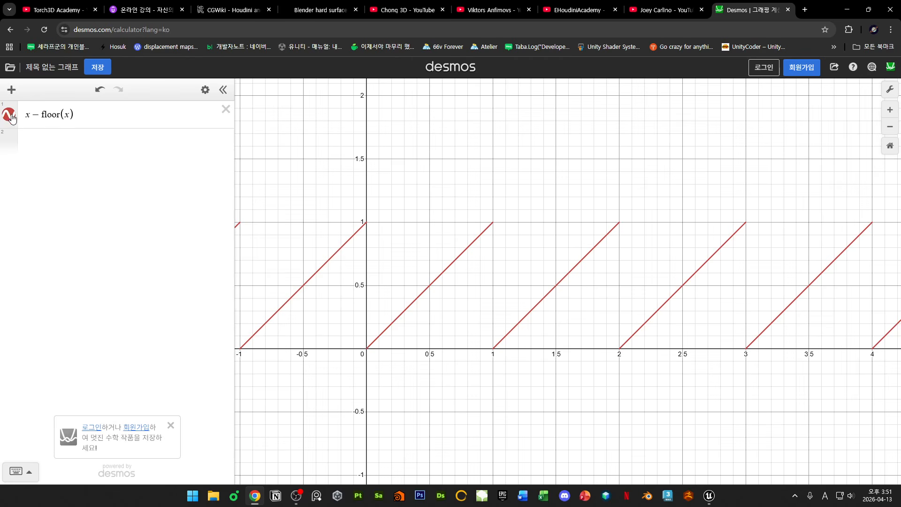
{"action": "left_click_drag", "start_coordinate": [553, 190], "coordinate": [548, 230]}
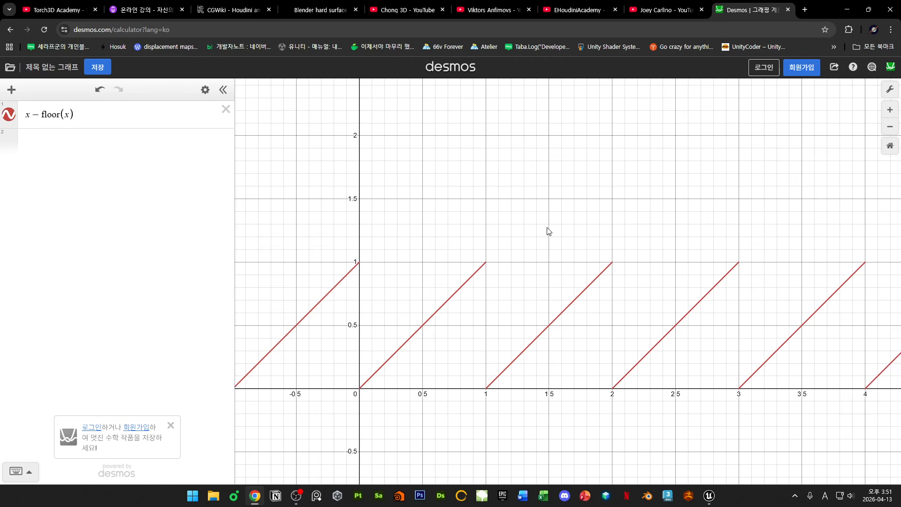
- Switch to the Unreal level viewport to look at the cylindrical signs, and return to Desmos
{"action": "key", "text": "super+shift+s"}
{"action": "key", "text": "alt+Tab"}
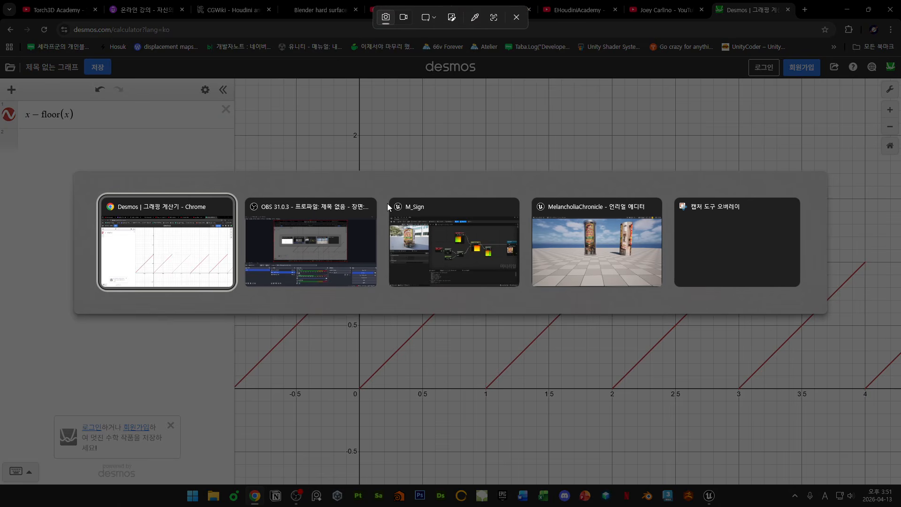
{"action": "key", "text": "alt+Tab"}
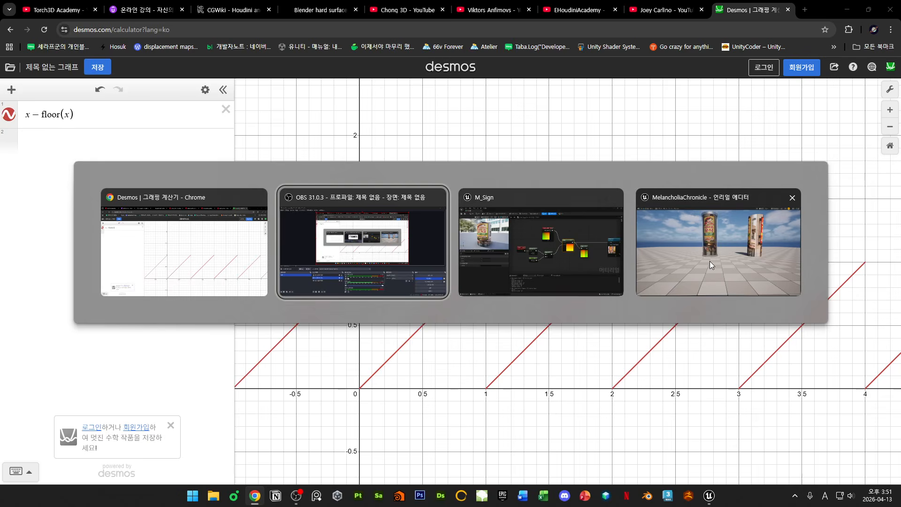
{"action": "left_click_drag", "start_coordinate": [381, 17], "coordinate": [435, 348]}
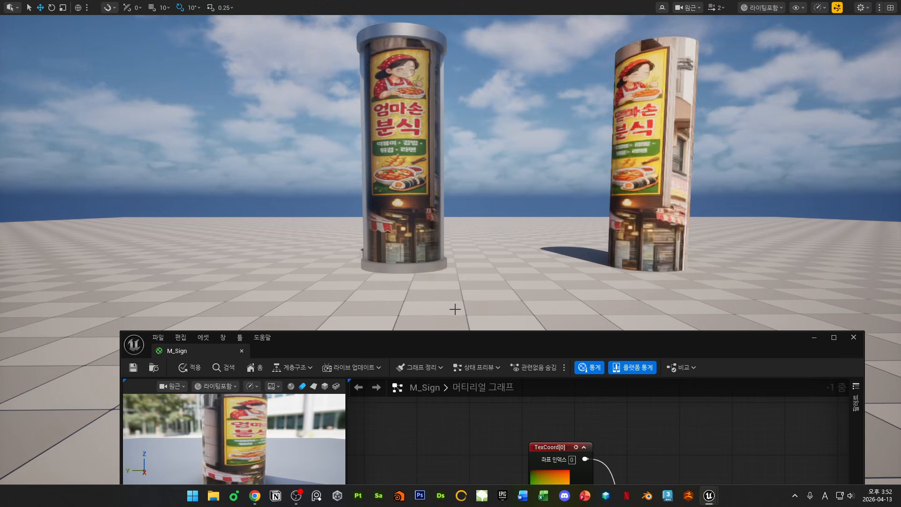
{"action": "left_click_drag", "start_coordinate": [466, 349], "coordinate": [432, 220]}
{"action": "key", "text": "alt+Tab"}
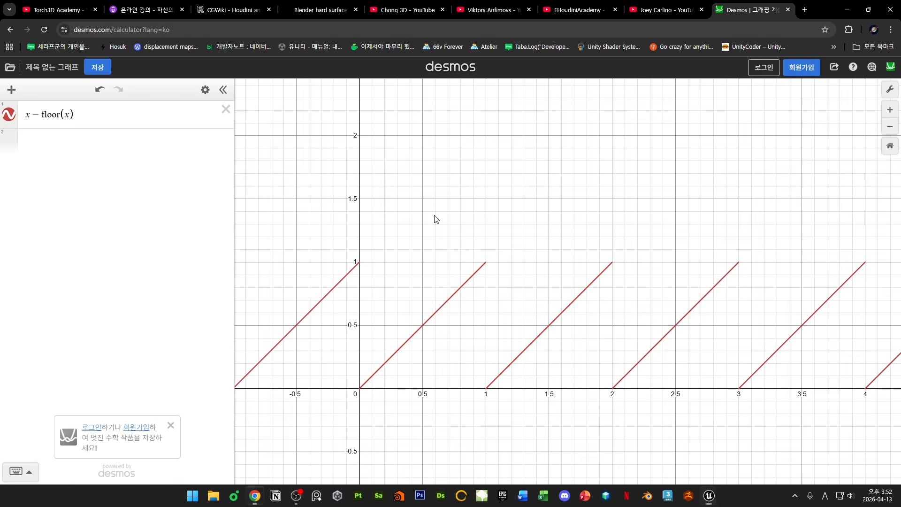
- Enclose x-floor(x) in parentheses and subtract it from 1, giving 1-(x-floor(x))
{"action": "left_click", "coordinate": [26, 122]}
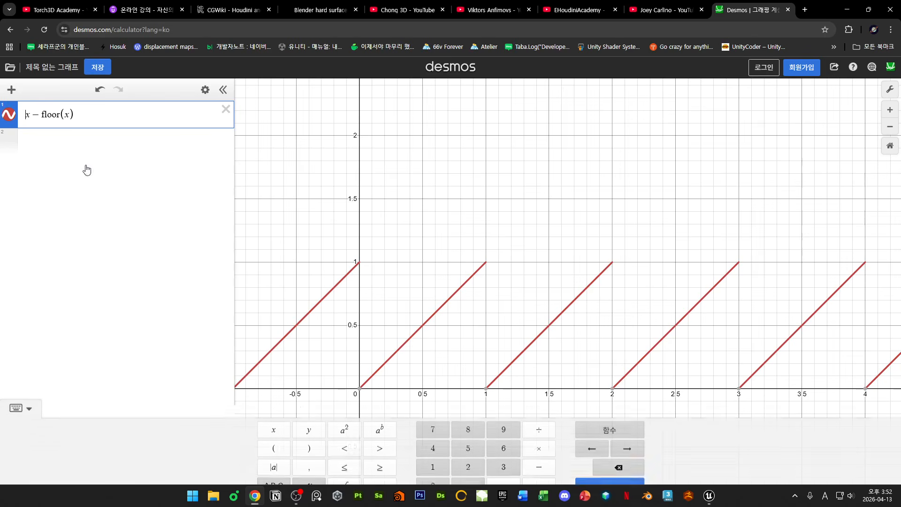
{"action": "type", "text": "("}
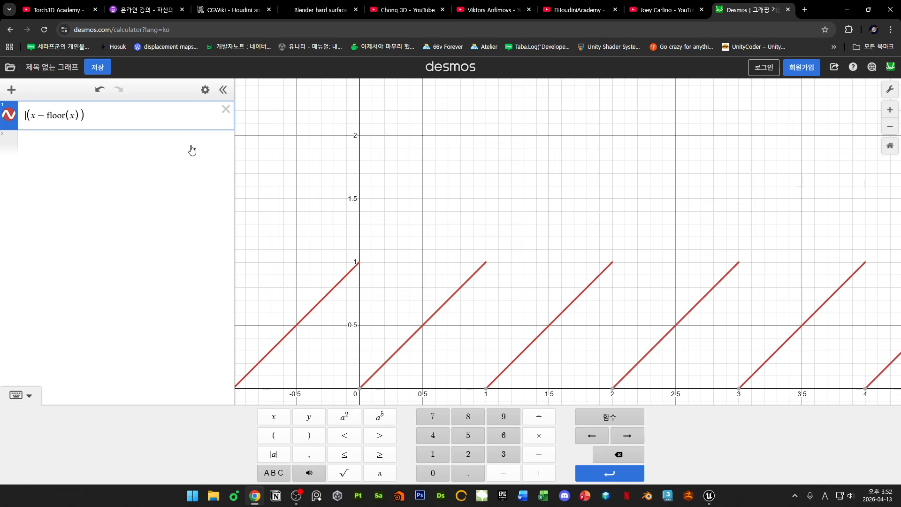
{"action": "type", "text": "1-"}
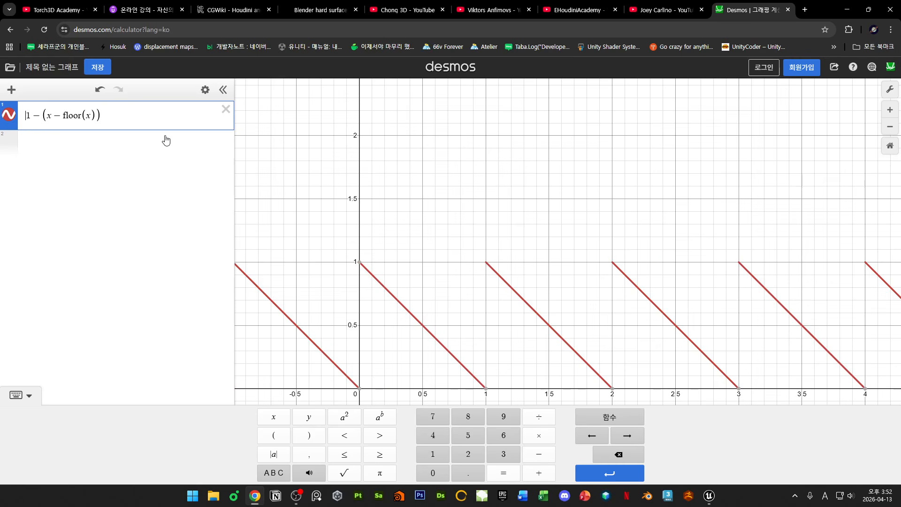
- Enclose the whole expression in parentheses and raise it to the power of 3
{"action": "type", "text": "("}
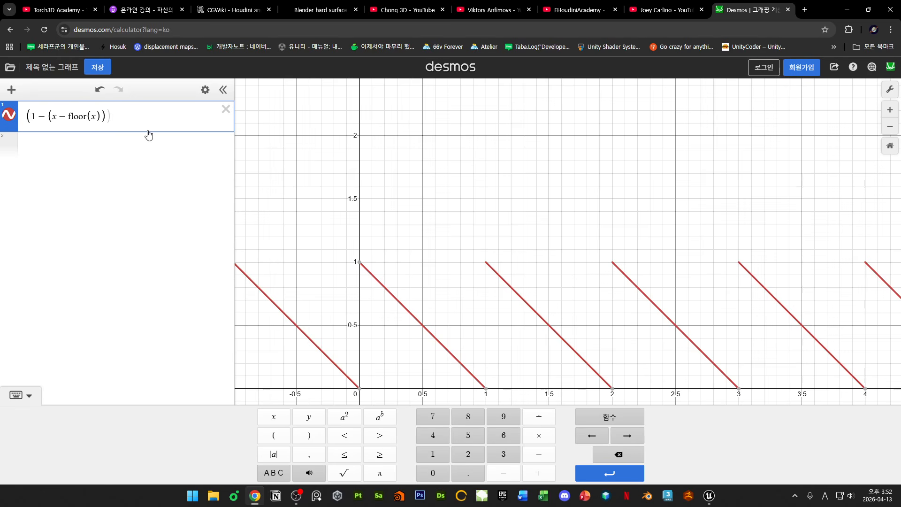
{"action": "left_click", "coordinate": [344, 418]}
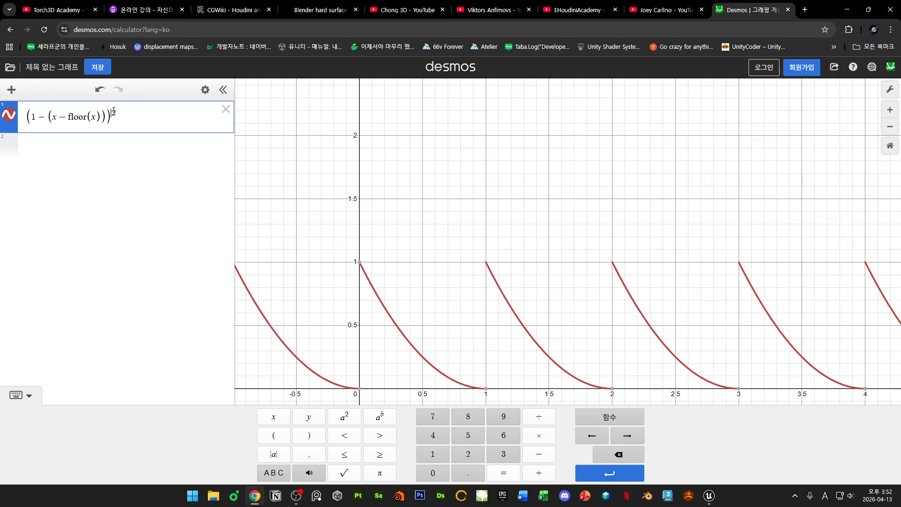
{"action": "left_click_drag", "start_coordinate": [114, 112], "coordinate": [116, 113]}
{"action": "type", "text": "3"}
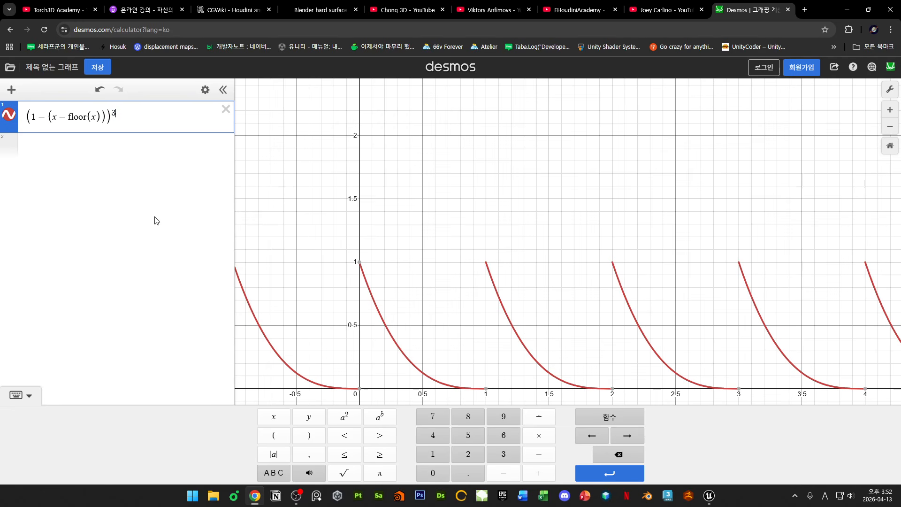
- Subtract the cubed expression from 1, giving 1-(1-(x-floor(x)))^3, and examine the repeating curve from the origin onward
{"action": "left_click", "coordinate": [27, 117]}
{"action": "type", "text": "1-"}
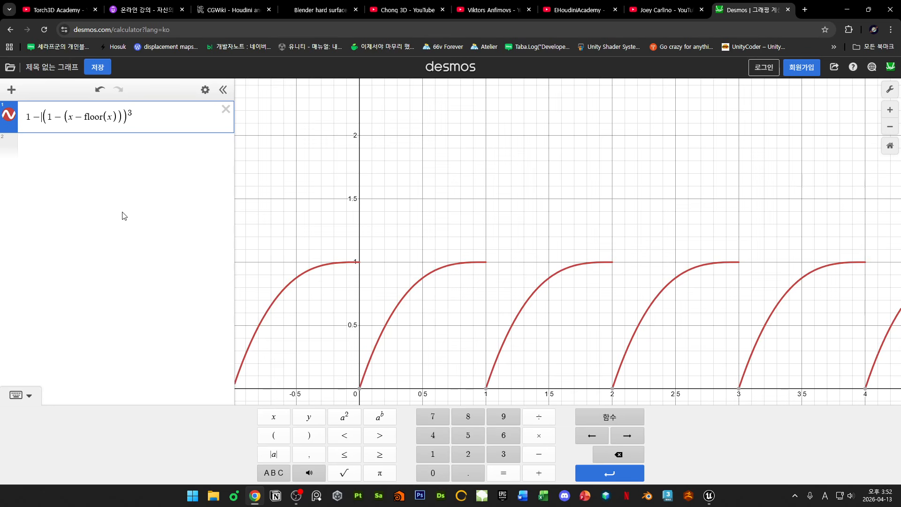
{"action": "left_click_drag", "start_coordinate": [534, 237], "coordinate": [519, 183]}
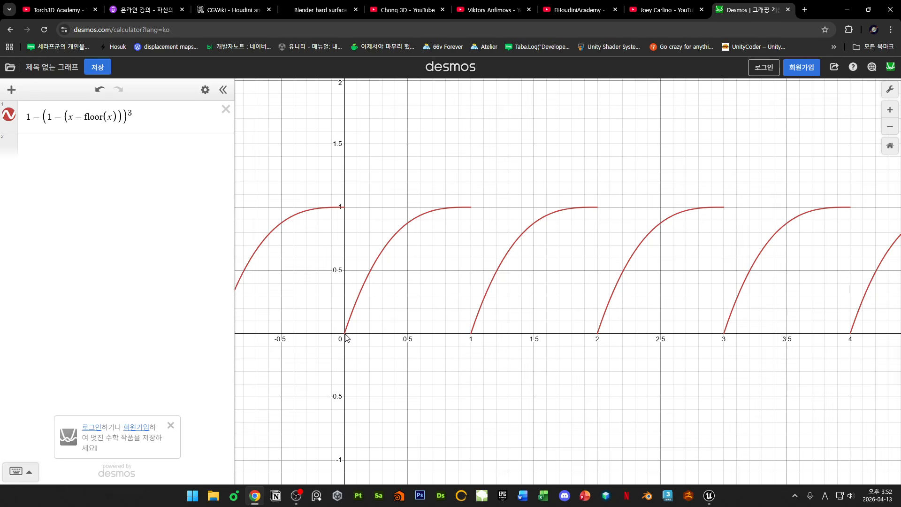
{"action": "mouse_move", "coordinate": [346, 337]}
{"action": "left_mouse_down"}
{"action": "mouse_move", "coordinate": [362, 310]}
{"action": "mouse_move", "coordinate": [368, 334]}
{"action": "mouse_move", "coordinate": [359, 300]}
{"action": "mouse_move", "coordinate": [393, 235]}
{"action": "mouse_move", "coordinate": [435, 216]}
{"action": "mouse_move", "coordinate": [470, 211]}
{"action": "mouse_move", "coordinate": [421, 226]}
{"action": "mouse_move", "coordinate": [471, 221]}
{"action": "mouse_move", "coordinate": [477, 362]}
{"action": "mouse_move", "coordinate": [474, 326]}
{"action": "mouse_move", "coordinate": [518, 243]}
{"action": "mouse_move", "coordinate": [591, 220]}
{"action": "mouse_move", "coordinate": [601, 338]}
{"action": "mouse_move", "coordinate": [653, 237]}
{"action": "mouse_move", "coordinate": [742, 293]}
{"action": "mouse_move", "coordinate": [770, 246]}
{"action": "mouse_move", "coordinate": [847, 219]}
{"action": "left_mouse_up"}
{"action": "mouse_move", "coordinate": [477, 338]}
{"action": "left_click_drag", "start_coordinate": [798, 312], "coordinate": [762, 334]}
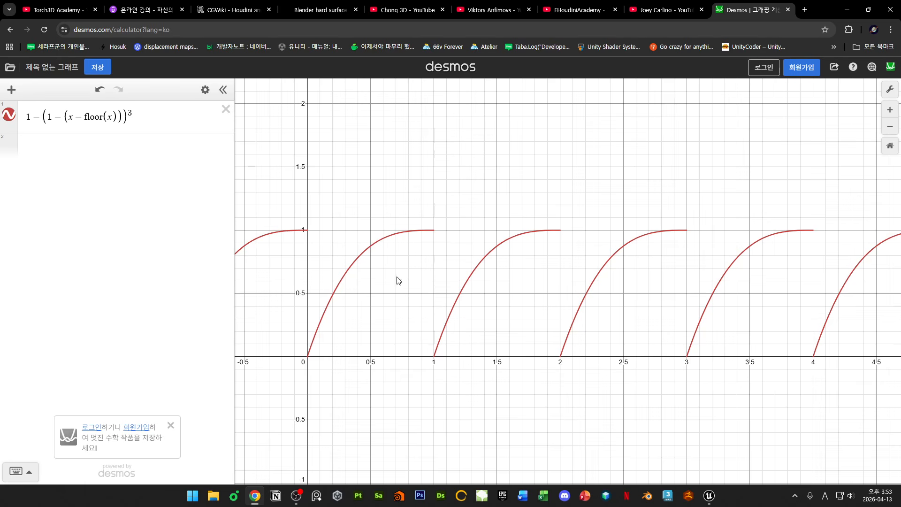
- Reduce the expression to plain x-floor(x) by removing the subtractions from 1, the outer parentheses and the exponent
{"action": "mouse_move", "coordinate": [69, 120]}
{"action": "left_mouse_down"}
{"action": "mouse_move", "coordinate": [28, 123]}
{"action": "mouse_move", "coordinate": [68, 117]}
{"action": "left_mouse_up"}
{"action": "key", "text": "BackSpace"}
{"action": "key", "text": "BackSpace"}
{"action": "key", "text": "BackSpace"}
{"action": "key", "text": "BackSpace"}
{"action": "key", "text": "BackSpace"}
{"action": "key", "text": "BackSpace"}
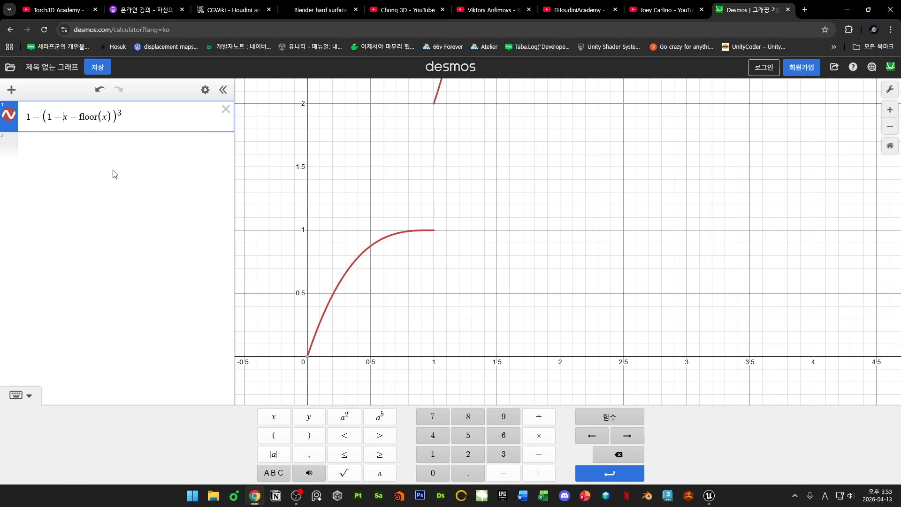
{"action": "key", "text": "BackSpace"}
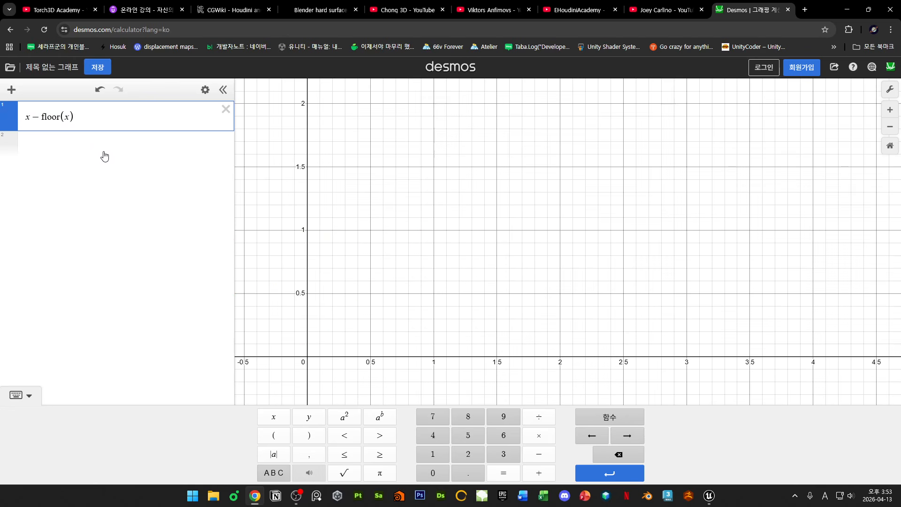
{"action": "key", "text": "BackSpace"}
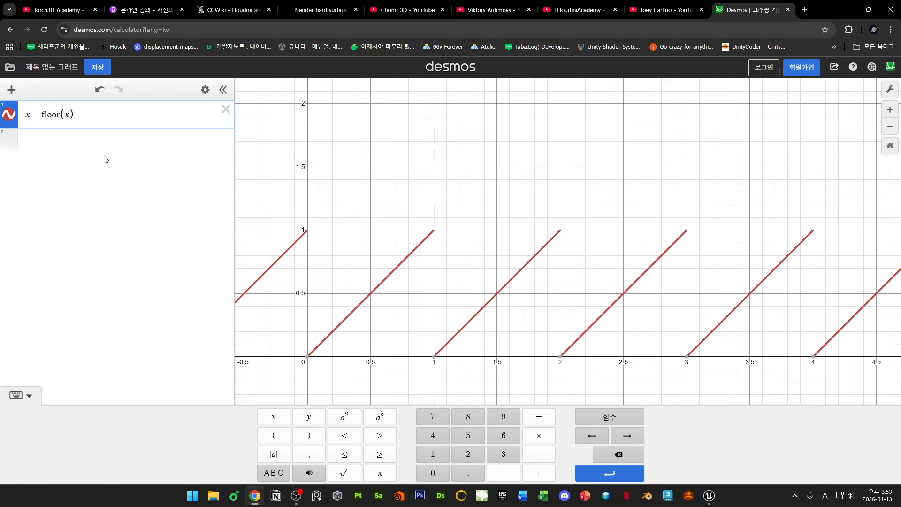
- Multiply the expression by 2 as (x-floor(x))*2 and trace its slope from x = 0 to 1
{"action": "type", "text": ")"}
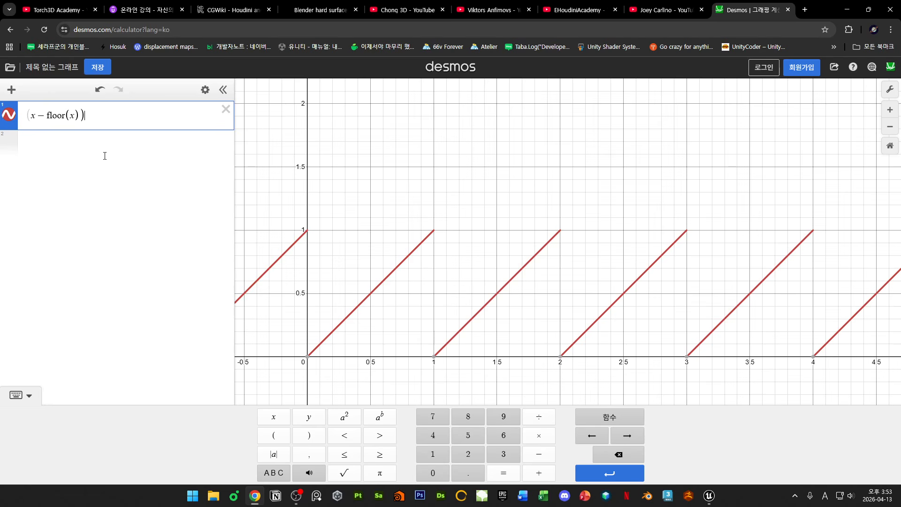
{"action": "type", "text": "*2"}
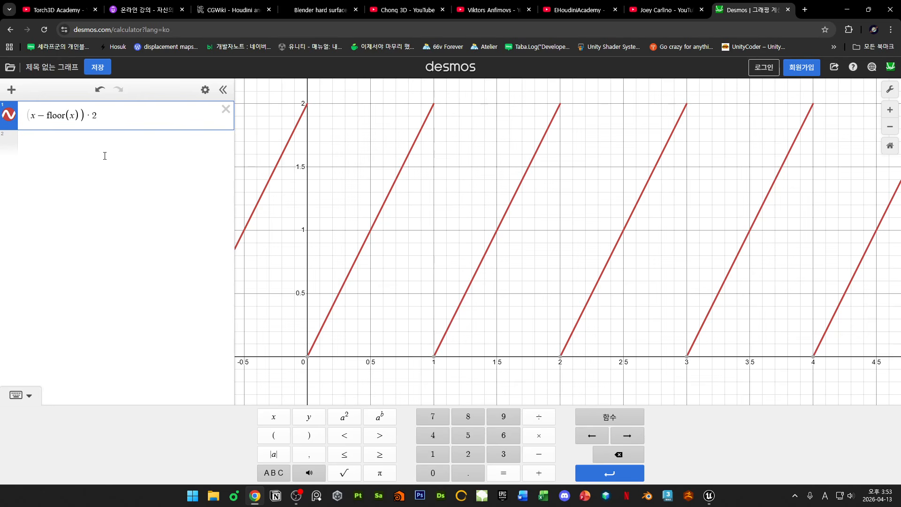
{"action": "left_click_drag", "start_coordinate": [494, 259], "coordinate": [579, 276]}
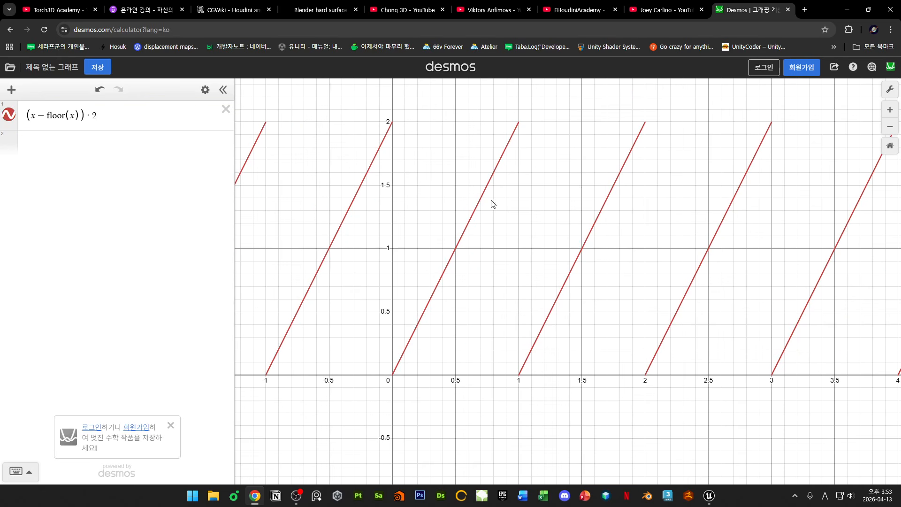
{"action": "left_click_drag", "start_coordinate": [517, 254], "coordinate": [521, 252]}
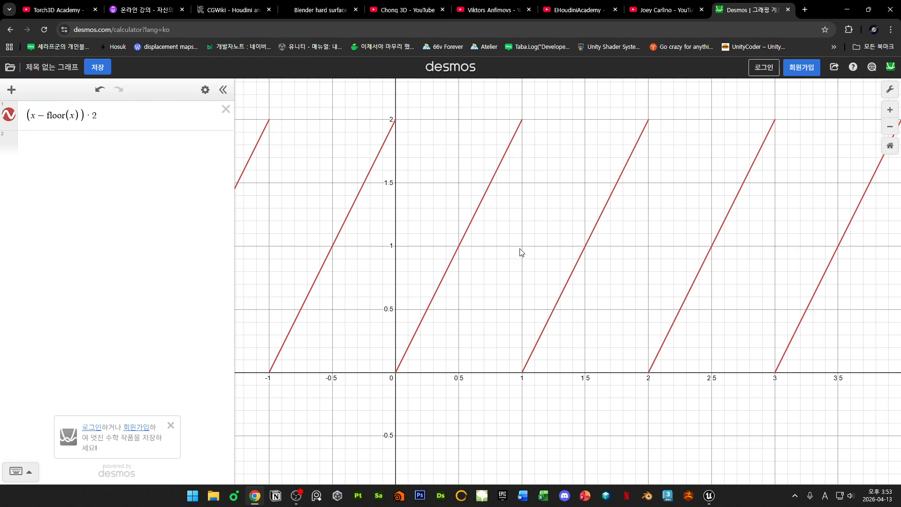
{"action": "left_click", "coordinate": [522, 125]}
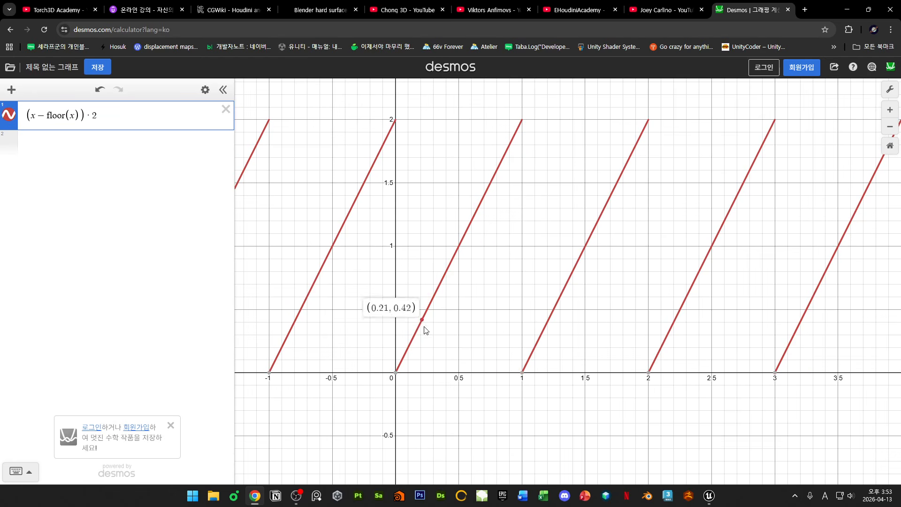
{"action": "left_click_drag", "start_coordinate": [422, 334], "coordinate": [523, 124]}
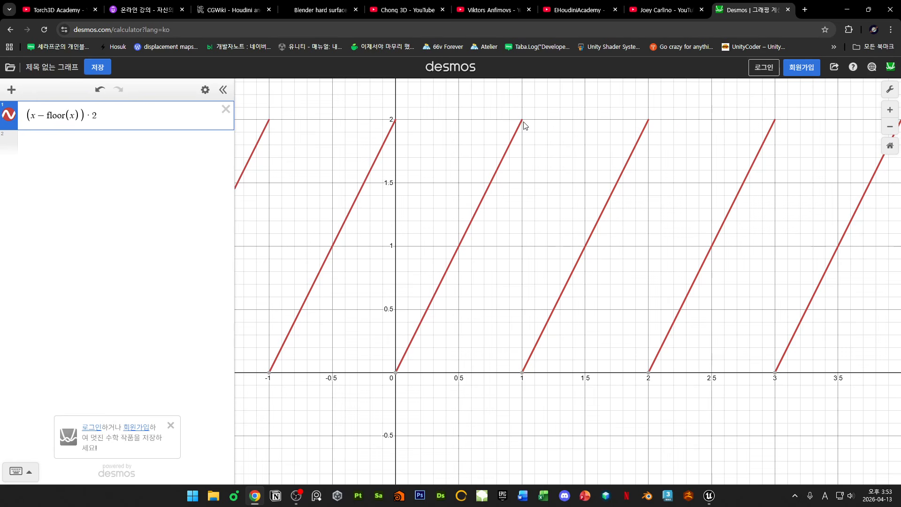
- Cap the doubled expression at 1 by wrapping it as min((x-floor(x))*2,1), and view the plotted result
{"action": "left_click", "coordinate": [122, 121]}
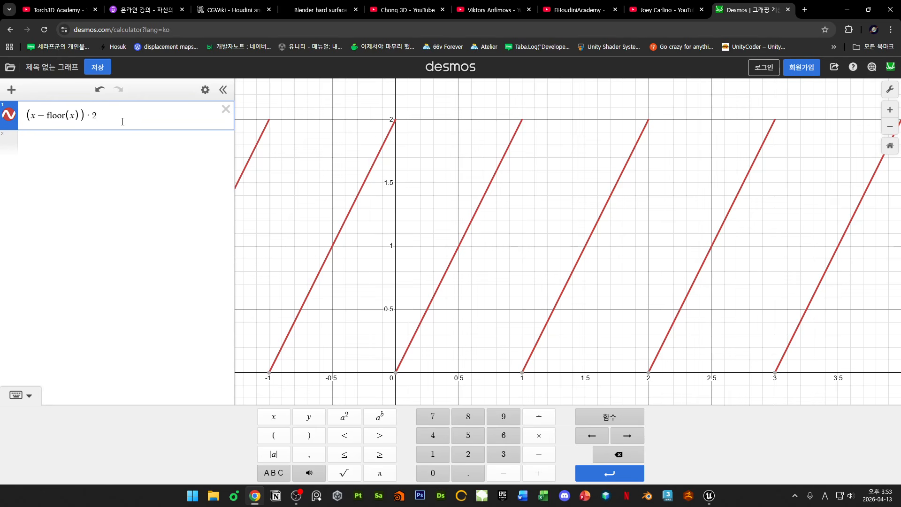
{"action": "type", "text": ") · 2"}
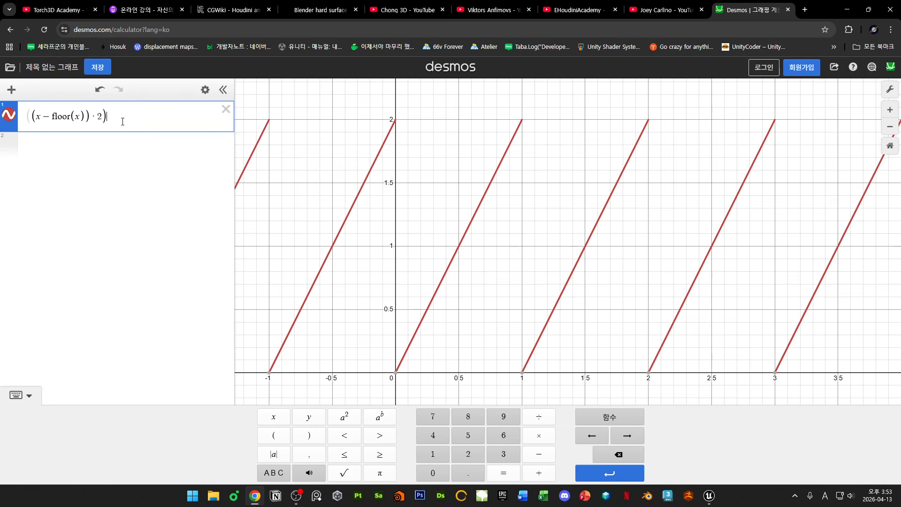
{"action": "type", "text": ","}
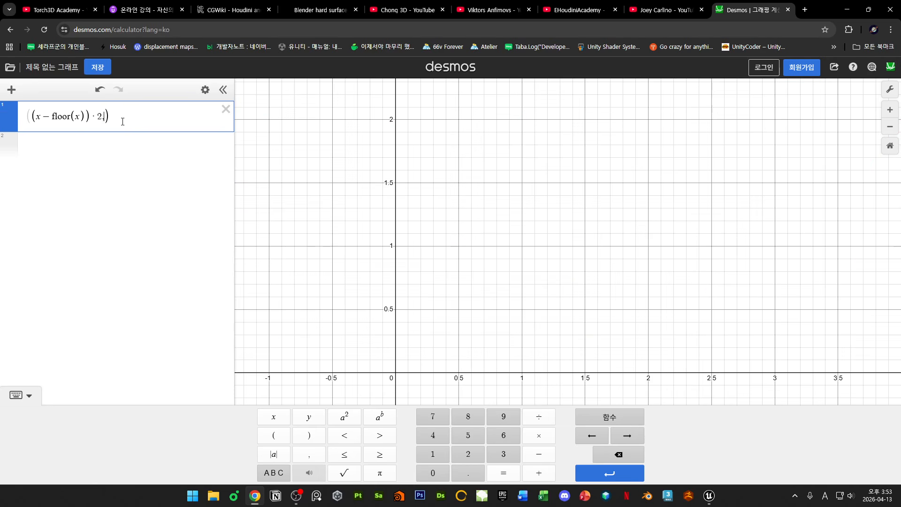
{"action": "type", "text": "1"}
{"action": "key", "text": "Home"}
{"action": "type", "text": "min"}
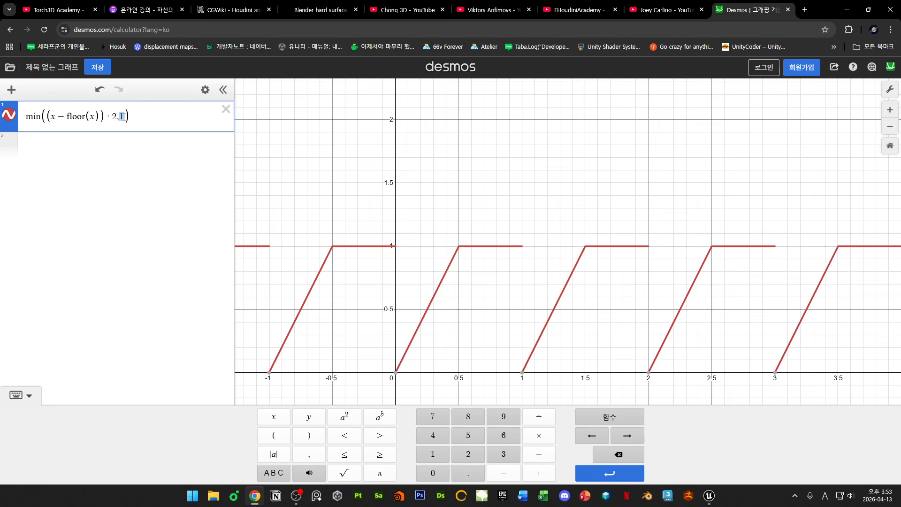
{"action": "left_click_drag", "start_coordinate": [490, 223], "coordinate": [457, 221]}
{"action": "scroll", "coordinate": [441, 270], "scroll_direction": "down", "scroll_amount": 2}
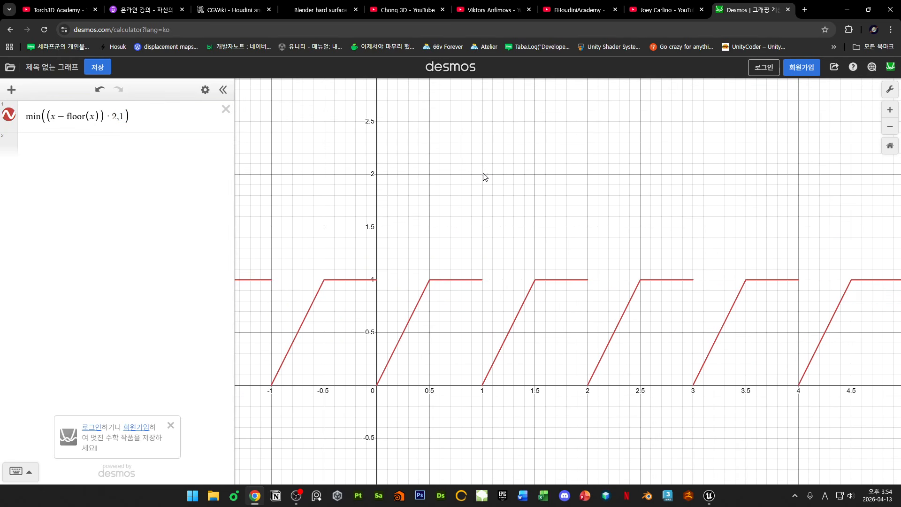
- Examine the capped curve where its slope meets the plateau at about x = 0.5
{"action": "left_click", "coordinate": [432, 281]}
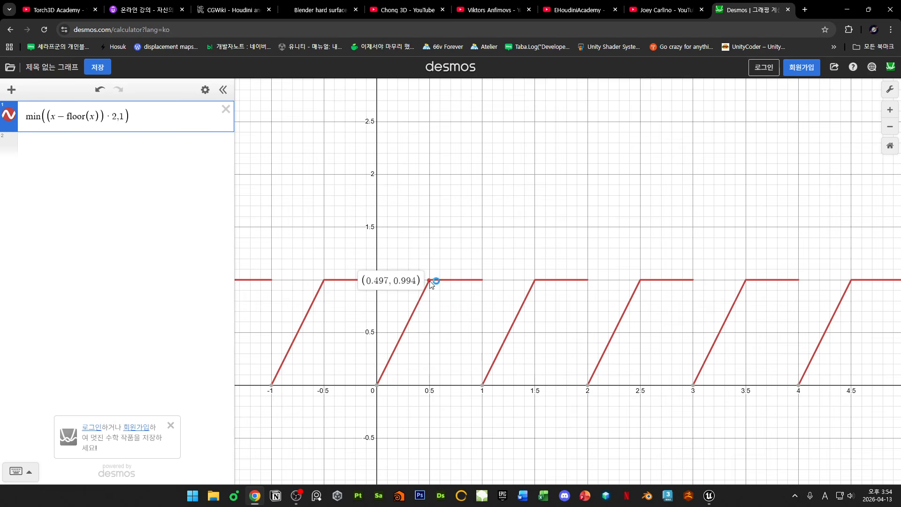
{"action": "left_click", "coordinate": [483, 179]}
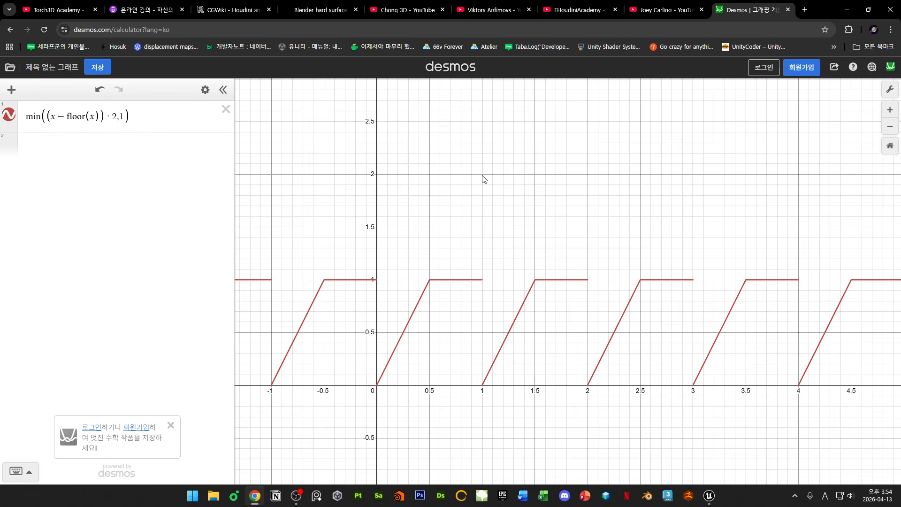
{"action": "left_click_drag", "start_coordinate": [482, 176], "coordinate": [444, 178]}
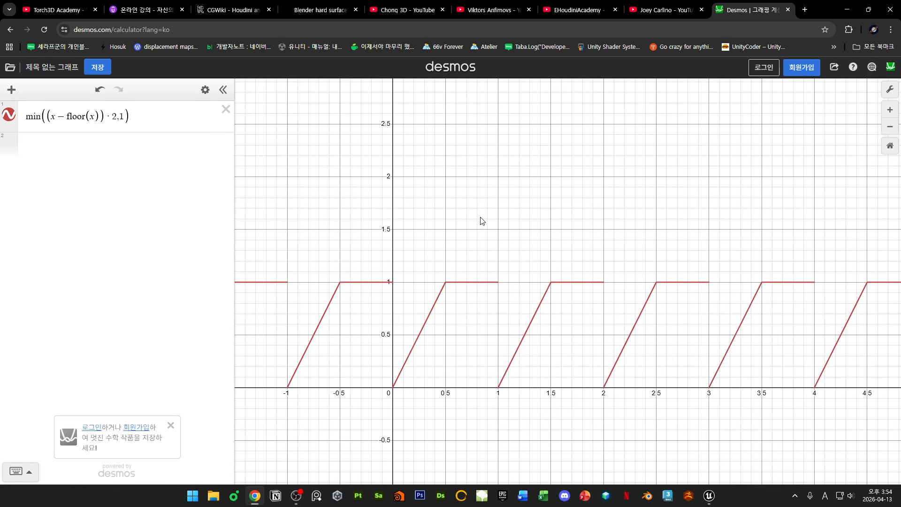
{"action": "left_click", "coordinate": [121, 117]}
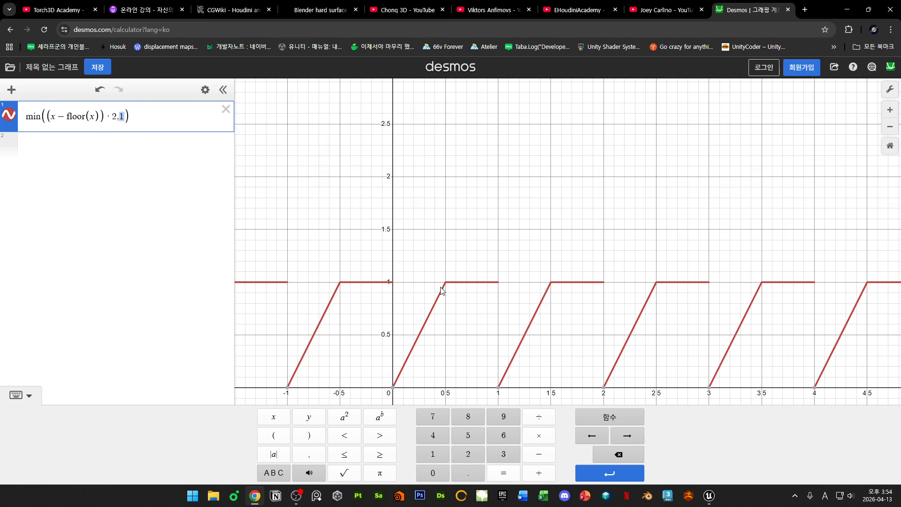
{"action": "left_click_drag", "start_coordinate": [450, 283], "coordinate": [464, 283]}
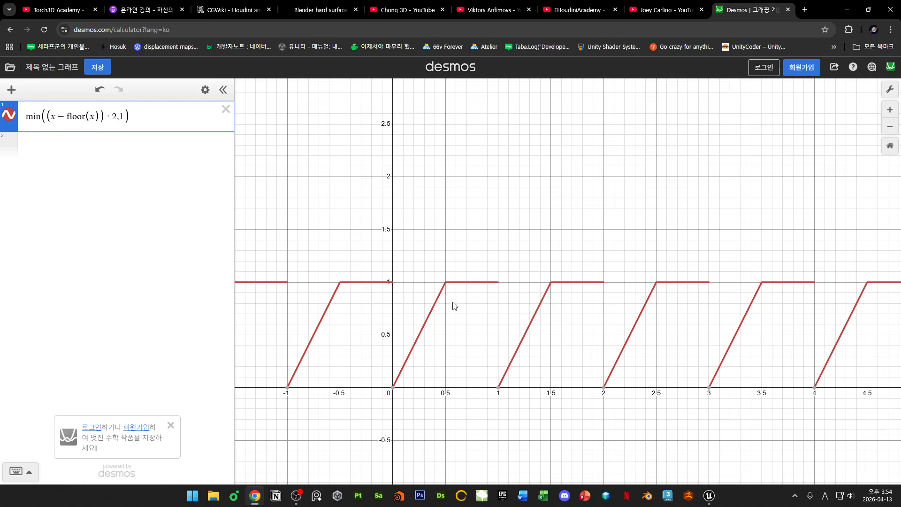
{"action": "mouse_move", "coordinate": [450, 282]}
{"action": "left_mouse_down"}
{"action": "mouse_move", "coordinate": [483, 289]}
{"action": "mouse_move", "coordinate": [451, 289]}
{"action": "mouse_move", "coordinate": [396, 379]}
{"action": "mouse_move", "coordinate": [445, 300]}
{"action": "mouse_move", "coordinate": [421, 340]}
{"action": "mouse_move", "coordinate": [460, 287]}
{"action": "mouse_move", "coordinate": [479, 287]}
{"action": "mouse_move", "coordinate": [459, 286]}
{"action": "mouse_move", "coordinate": [500, 287]}
{"action": "mouse_move", "coordinate": [472, 289]}
{"action": "left_mouse_up"}
- Enclose the whole min expression in parentheses, try squaring it, and remove the exponent again
{"action": "left_click", "coordinate": [20, 471]}
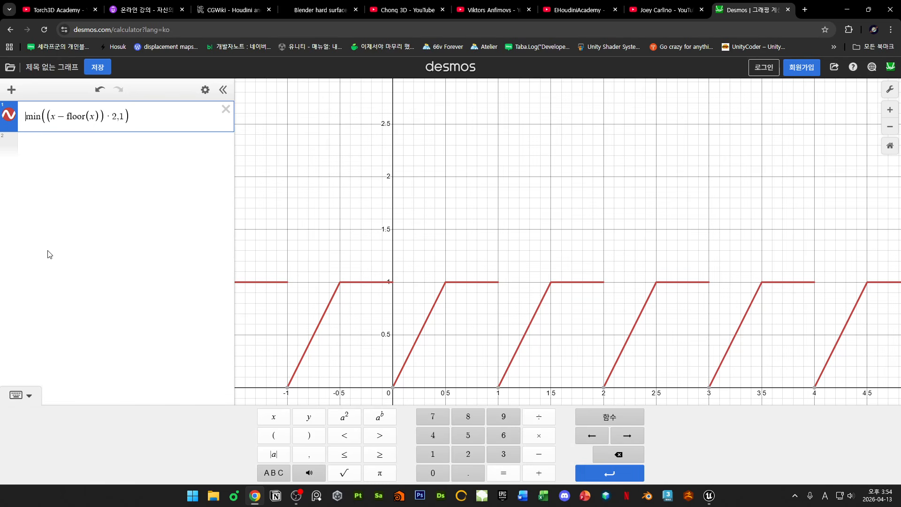
{"action": "type", "text": "("}
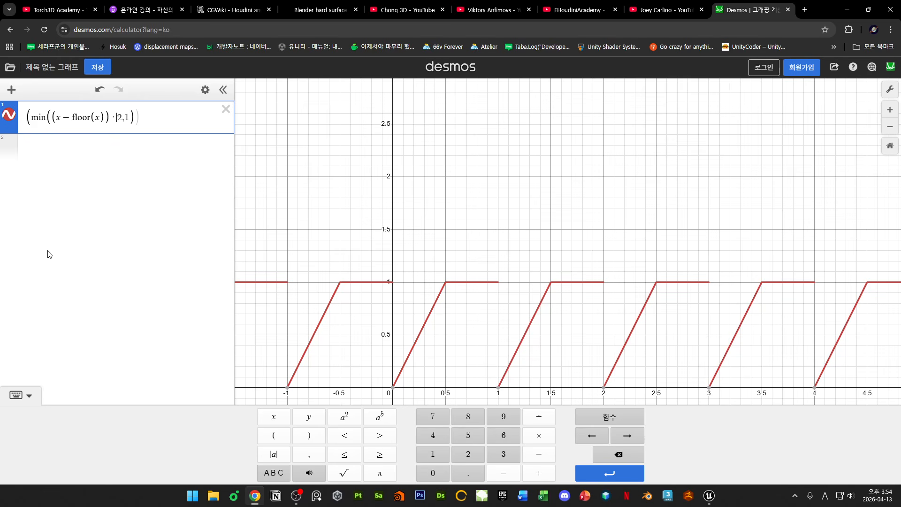
{"action": "left_click", "coordinate": [346, 422]}
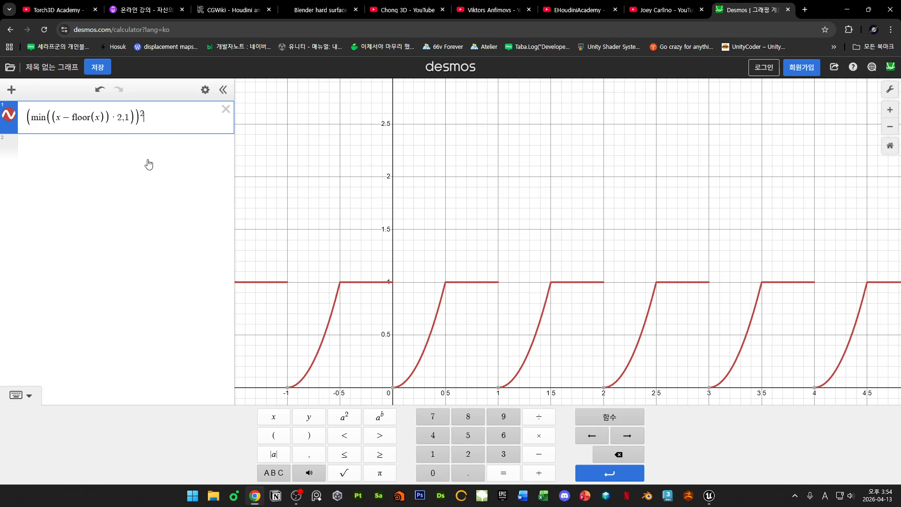
{"action": "key", "text": "BackSpace"}
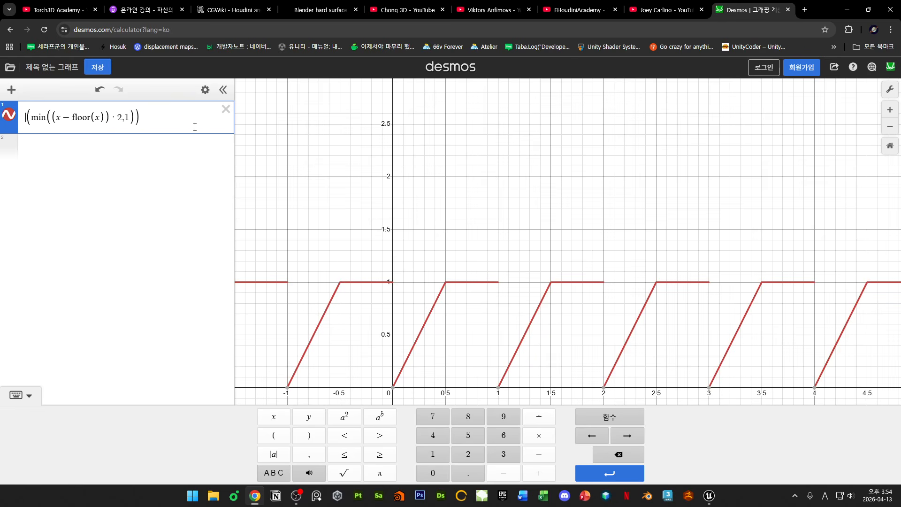
- Subtract the parenthesized min expression from 1, enclose the result in parentheses and square it
{"action": "type", "text": "1-"}
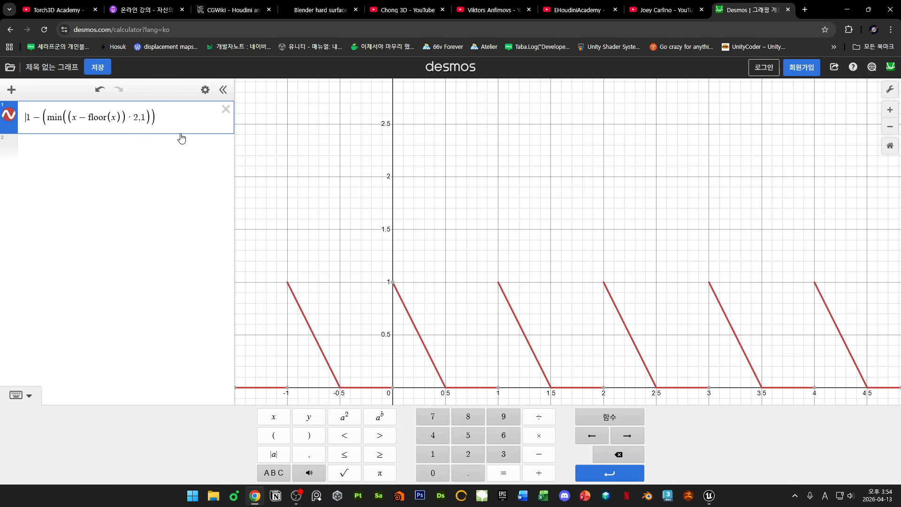
{"action": "type", "text": "("}
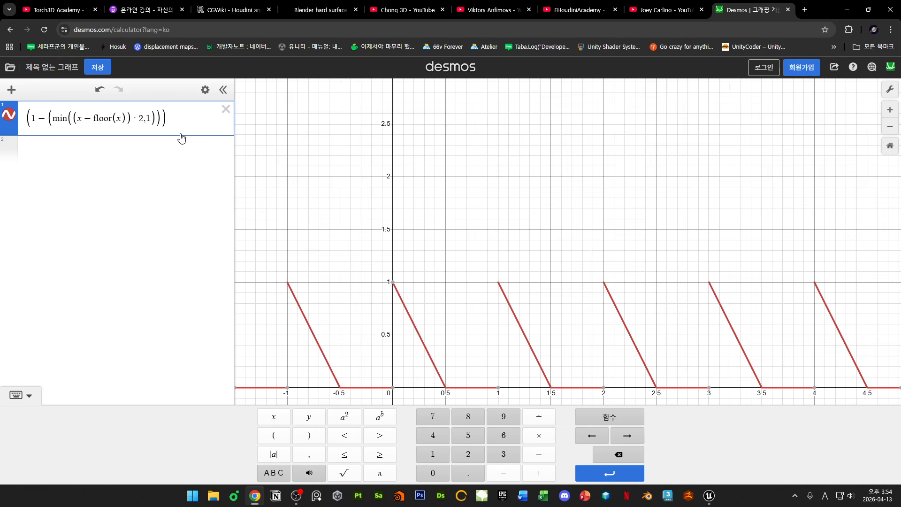
{"action": "left_click", "coordinate": [348, 424]}
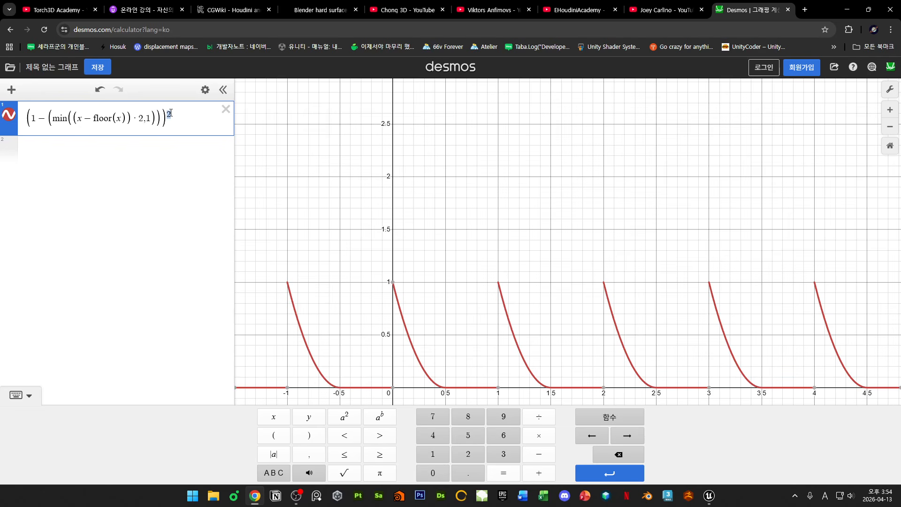
- Compare exponents 3, 4 and 2 on the outer parentheses, and settle on exponent 3
{"action": "type", "text": "3"}
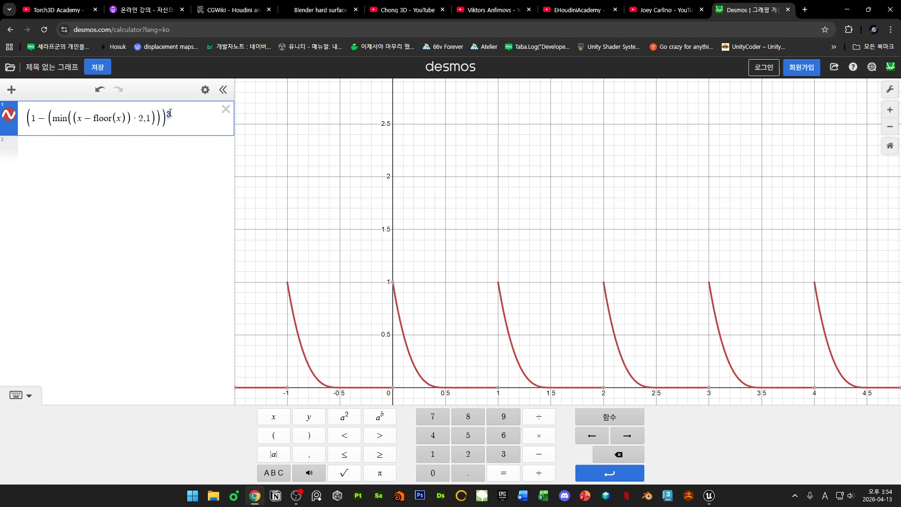
{"action": "type", "text": "4"}
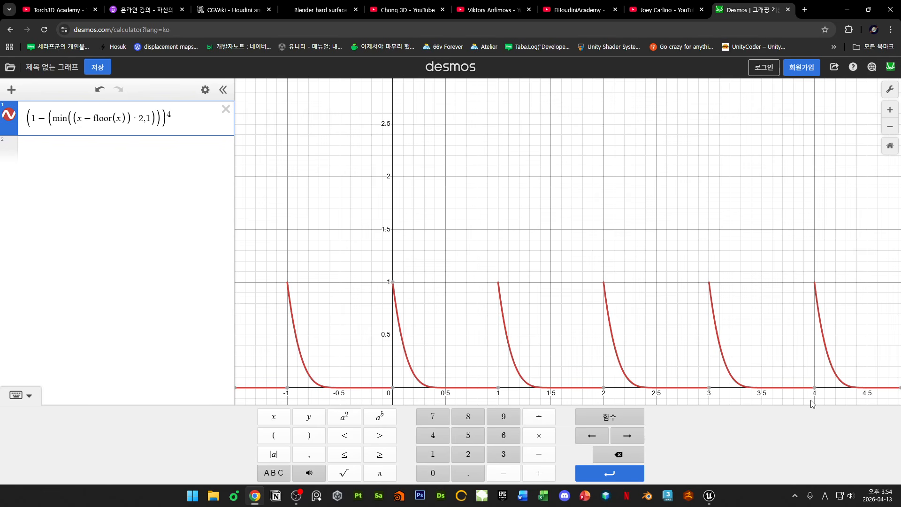
{"action": "key", "text": "BackSpace"}
{"action": "type", "text": "2"}
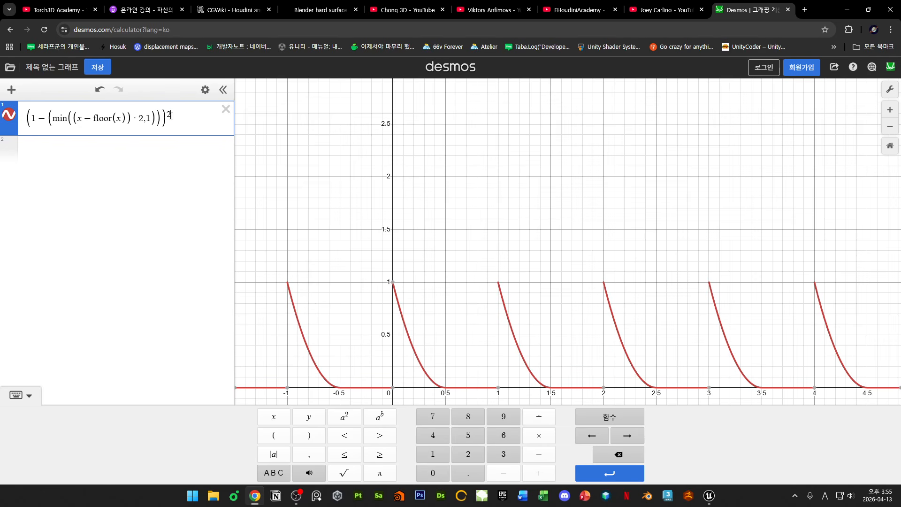
{"action": "key", "text": "BackSpace"}
{"action": "type", "text": "3"}
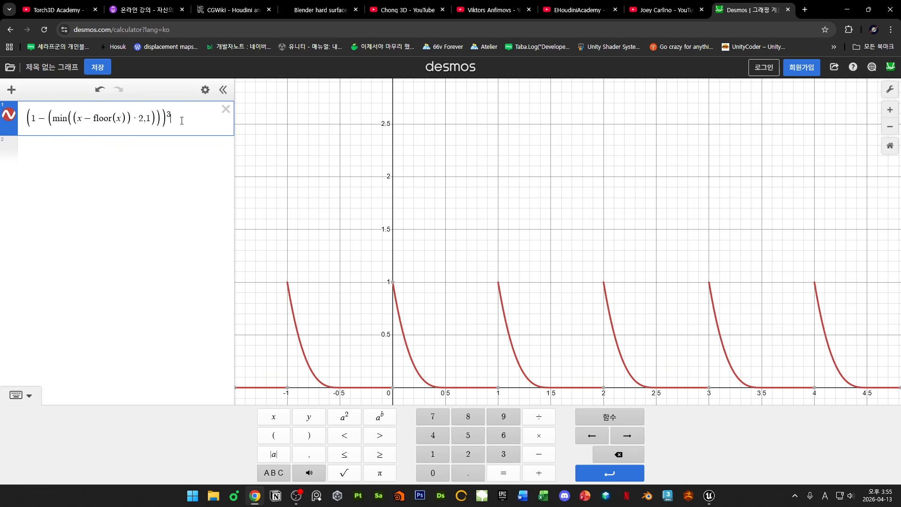
- Parenthesize the cubed expression and subtract it from 1, giving 1-((1-(min((x-floor(x))*2,1)))^3), and view the plotted curve
{"action": "type", "text": ")"}
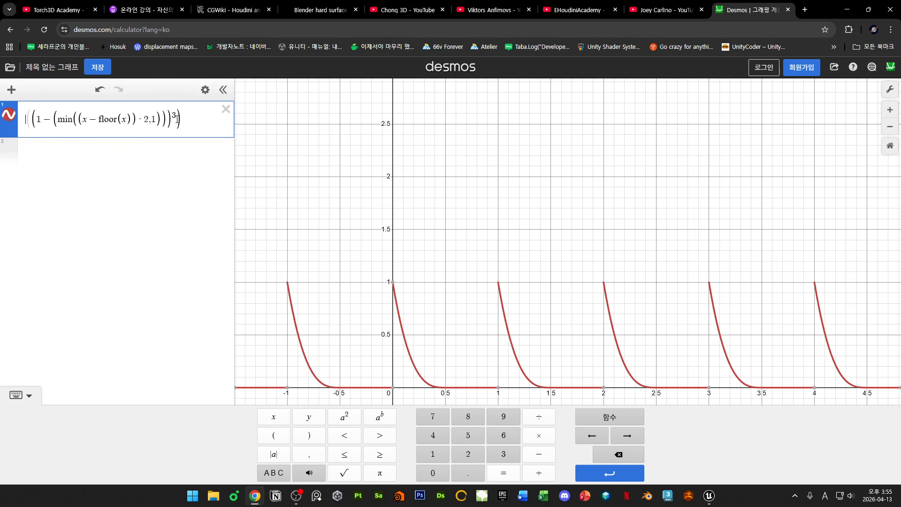
{"action": "type", "text": "1-"}
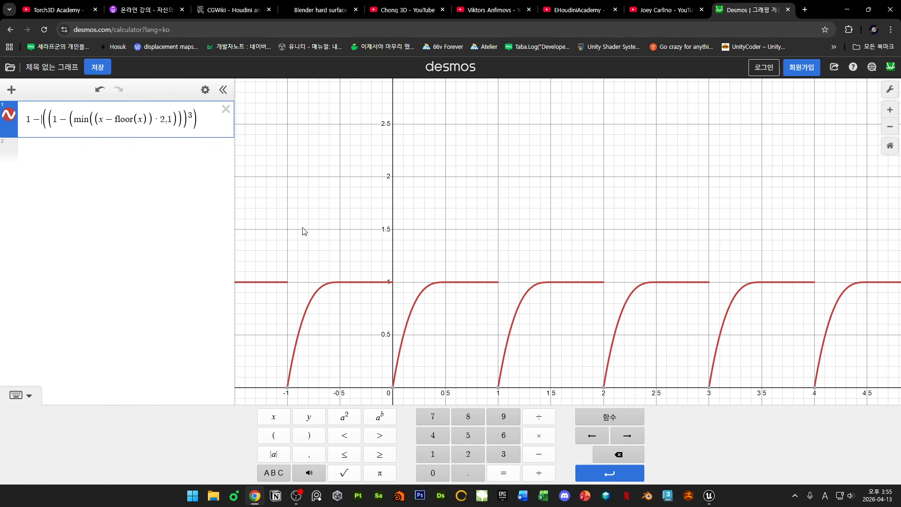
{"action": "left_click_drag", "start_coordinate": [395, 284], "coordinate": [355, 253]}
{"action": "left_click_drag", "start_coordinate": [526, 363], "coordinate": [510, 369]}
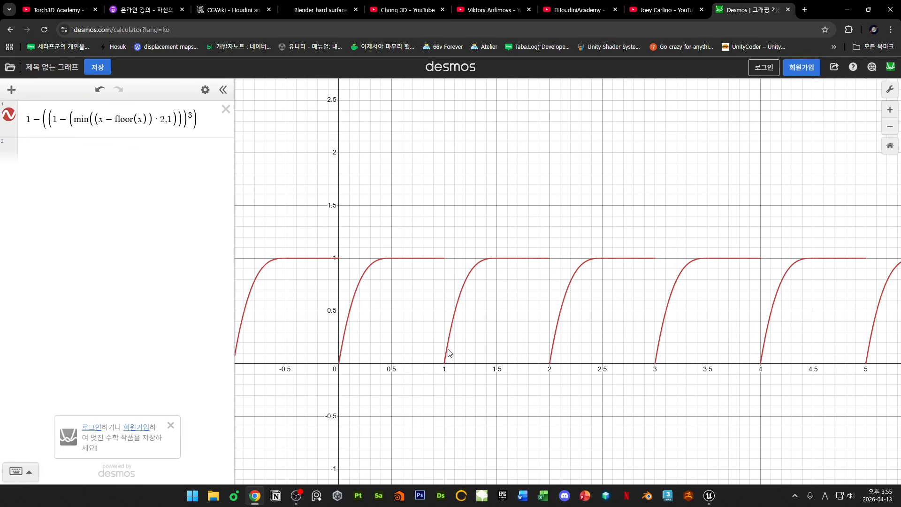
{"action": "scroll", "coordinate": [338, 332], "scroll_direction": "up", "scroll_amount": 2}
- Trace the eased curve from the origin along its rise and repeating plateaus up to x = 4
{"action": "left_click_drag", "start_coordinate": [342, 373], "coordinate": [409, 243]}
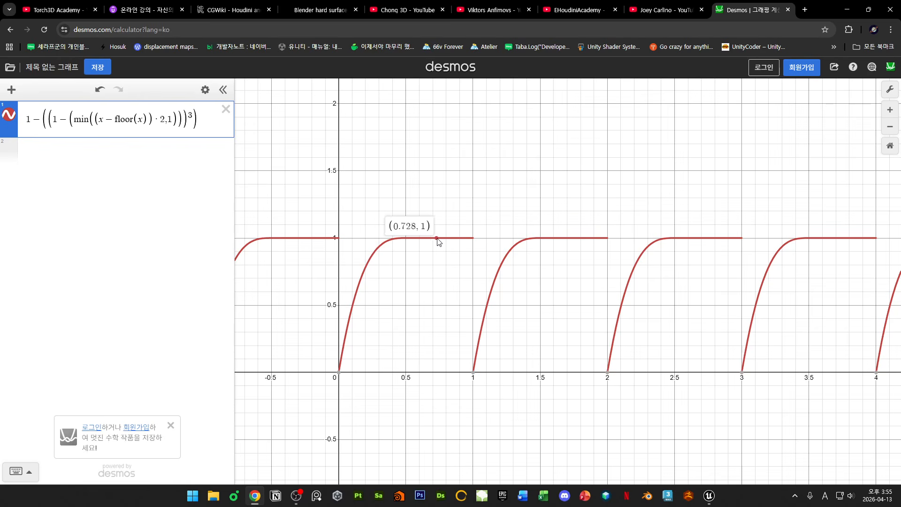
{"action": "mouse_move", "coordinate": [438, 242]}
{"action": "left_mouse_down"}
{"action": "mouse_move", "coordinate": [470, 242]}
{"action": "mouse_move", "coordinate": [475, 368]}
{"action": "mouse_move", "coordinate": [516, 249]}
{"action": "mouse_move", "coordinate": [541, 243]}
{"action": "left_mouse_up"}
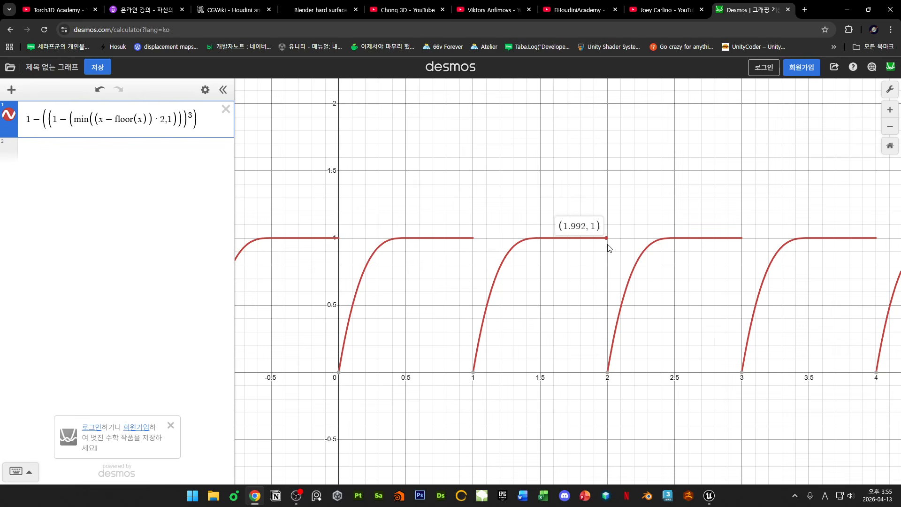
{"action": "mouse_move", "coordinate": [609, 249]}
{"action": "left_mouse_down"}
{"action": "mouse_move", "coordinate": [633, 274]}
{"action": "mouse_move", "coordinate": [647, 253]}
{"action": "mouse_move", "coordinate": [734, 247]}
{"action": "mouse_move", "coordinate": [752, 329]}
{"action": "mouse_move", "coordinate": [770, 290]}
{"action": "mouse_move", "coordinate": [845, 249]}
{"action": "mouse_move", "coordinate": [879, 254]}
{"action": "left_mouse_up"}
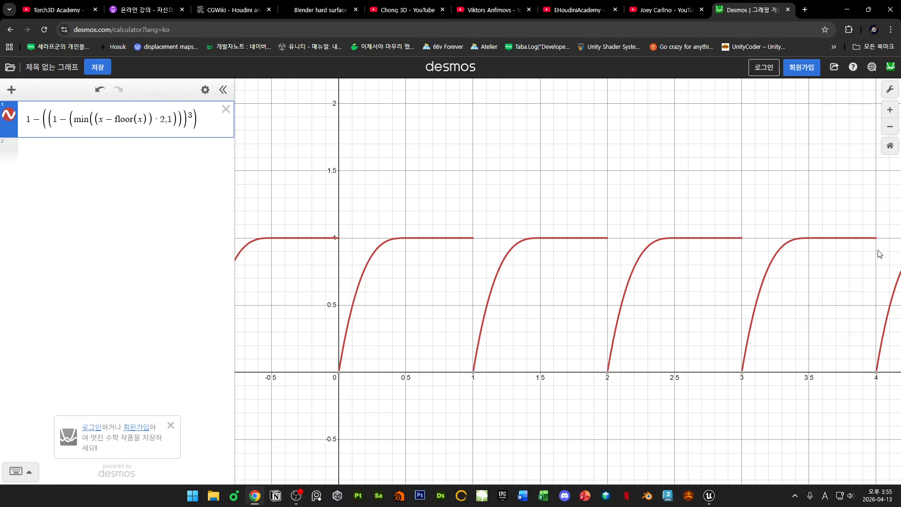
{"action": "scroll", "coordinate": [720, 324], "scroll_direction": "down", "scroll_amount": 5}
{"action": "scroll", "coordinate": [634, 328], "scroll_direction": "up", "scroll_amount": 1}
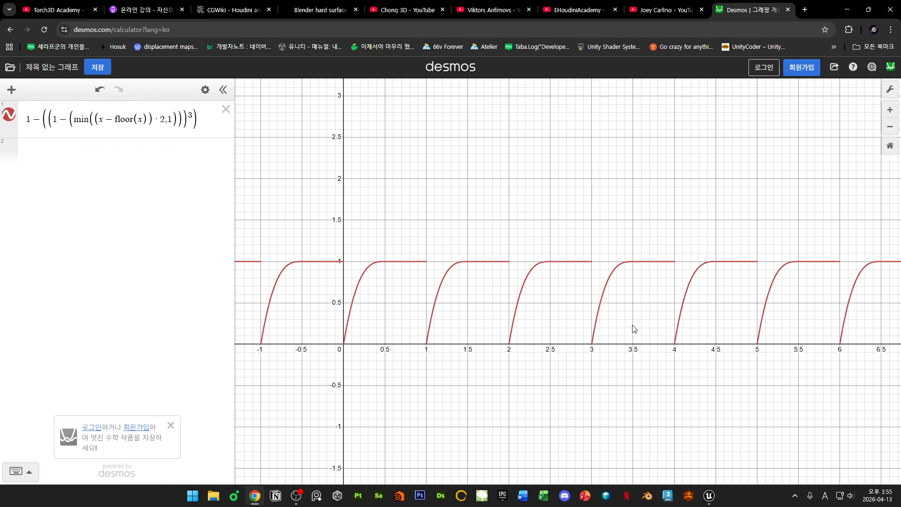
{"action": "scroll", "coordinate": [634, 329], "scroll_direction": "up", "scroll_amount": 1}
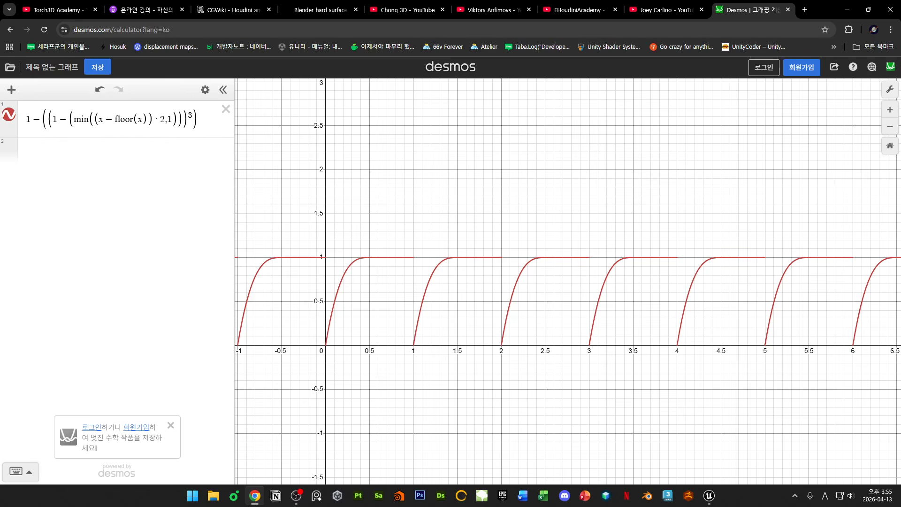
- Switch to Unreal Editor and move the UV scrolling nodes of M_Sign away from Frac to widen the gap
{"action": "key", "text": "alt+Tab"}
{"action": "right_click_drag", "start_coordinate": [712, 303], "coordinate": [691, 322]}
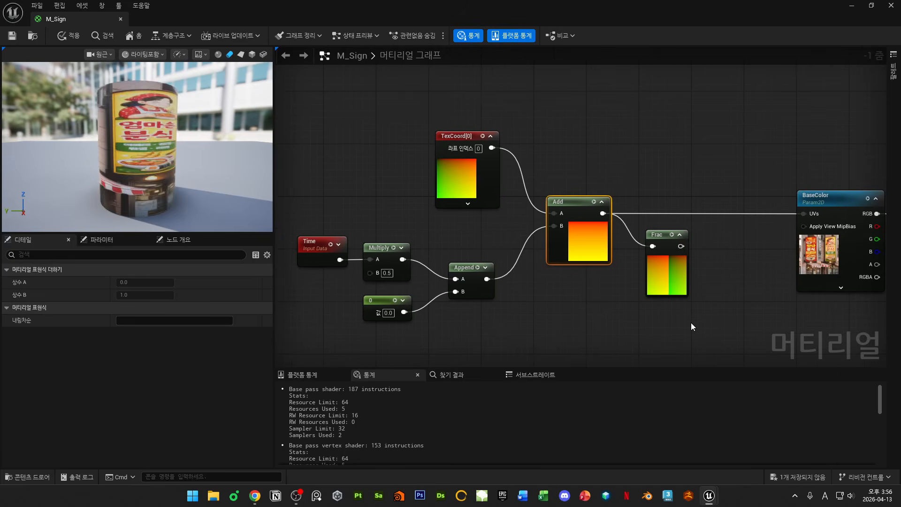
{"action": "left_click", "coordinate": [642, 285]}
{"action": "scroll", "coordinate": [642, 285], "scroll_direction": "down", "scroll_amount": 2}
{"action": "right_click_drag", "start_coordinate": [642, 285], "coordinate": [705, 246]}
{"action": "left_click_drag", "start_coordinate": [425, 141], "coordinate": [707, 283]}
{"action": "left_click_drag", "start_coordinate": [732, 234], "coordinate": [708, 240]}
{"action": "scroll", "coordinate": [558, 263], "scroll_direction": "up", "scroll_amount": 2}
{"action": "left_click", "coordinate": [605, 234]}
{"action": "right_click", "coordinate": [573, 225]}
{"action": "type", "text": "multiply"}
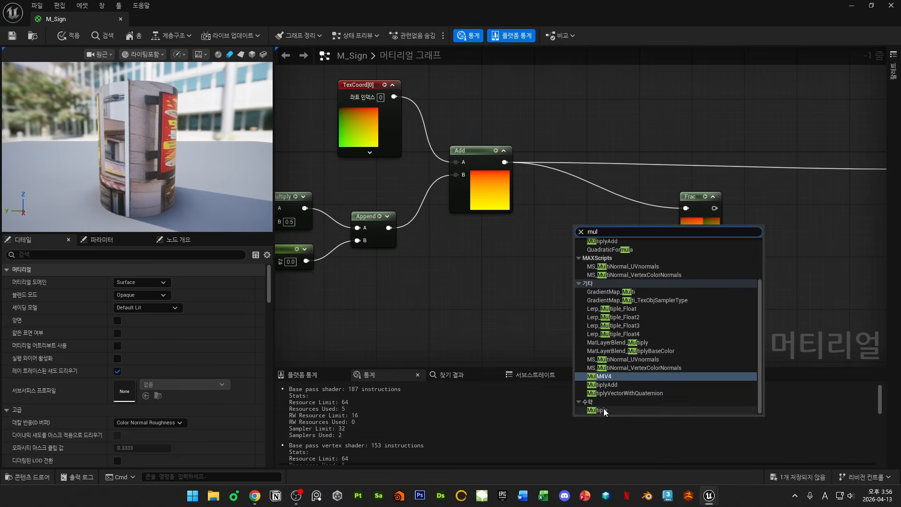
{"action": "key", "text": "Return"}
{"action": "right_click_drag", "start_coordinate": [422, 304], "coordinate": [500, 307]}
{"action": "left_click", "coordinate": [689, 234]}
{"action": "key", "text": "Delete"}
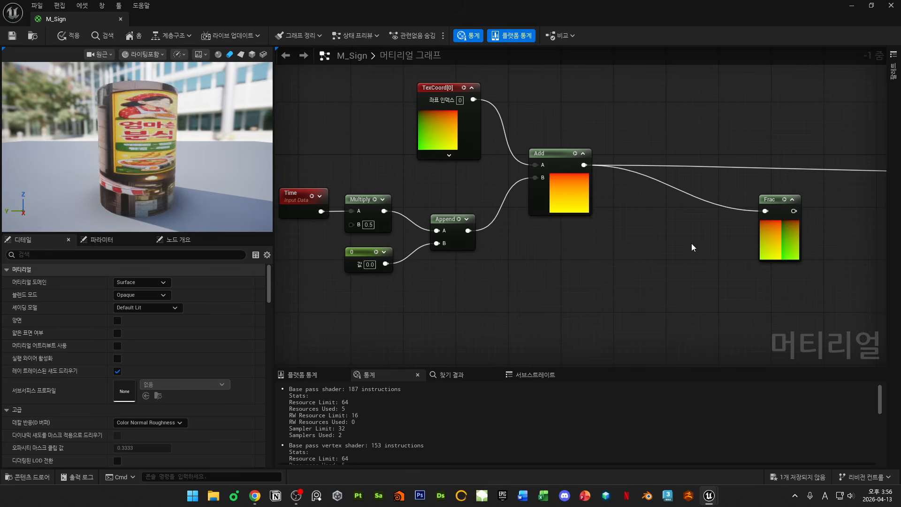
{"action": "right_click_drag", "start_coordinate": [691, 243], "coordinate": [650, 237]}
{"action": "right_click", "coordinate": [606, 211]}
{"action": "type", "text": "mul"}
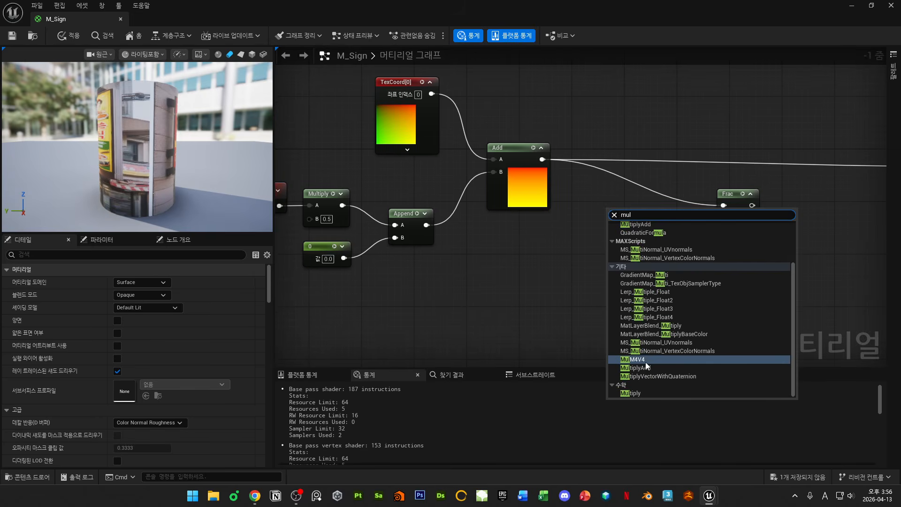
{"action": "left_click", "coordinate": [641, 393]}
{"action": "right_click_drag", "start_coordinate": [596, 206], "coordinate": [670, 207]}
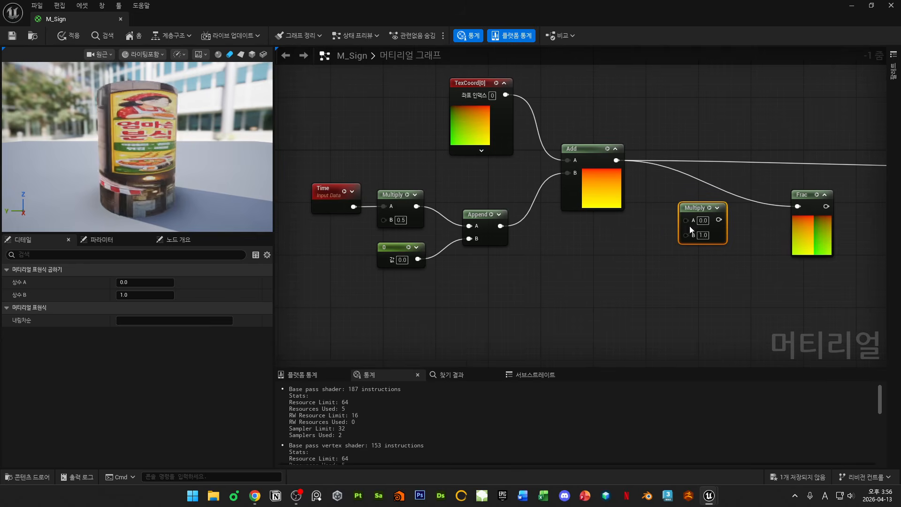
{"action": "left_click_drag", "start_coordinate": [676, 220], "coordinate": [540, 181]}
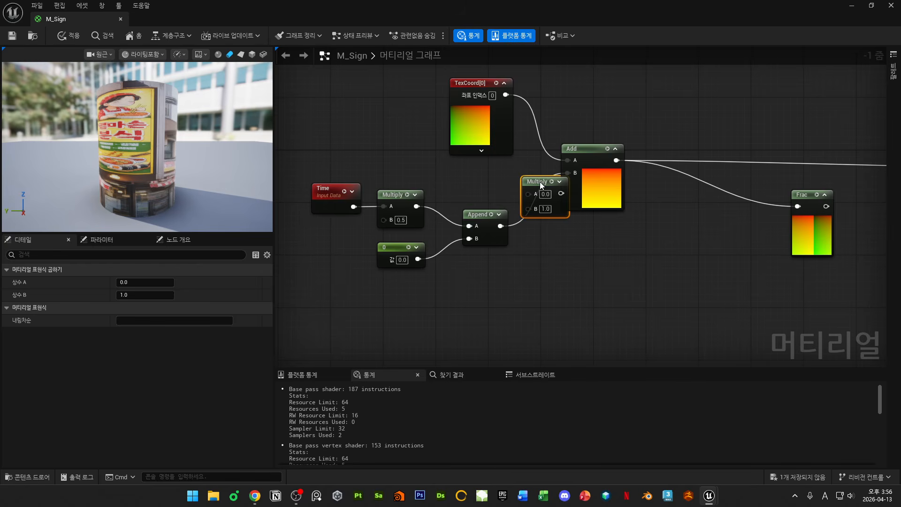
{"action": "left_click_drag", "start_coordinate": [550, 190], "coordinate": [673, 267]}
{"action": "key", "text": "Delete"}
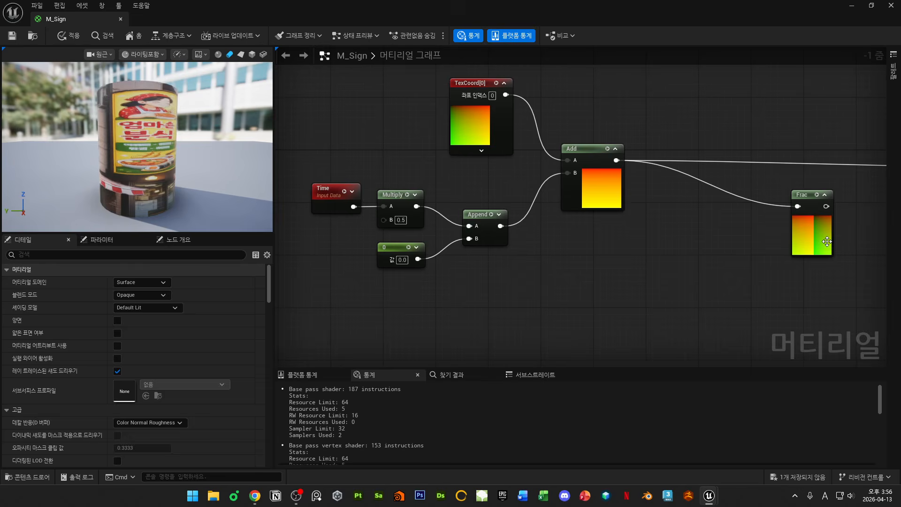
- Shift the TexCoord, Time, Multiply, Append and Add nodes away from BaseColor and place Frac close beside Add
{"action": "left_click_drag", "start_coordinate": [829, 244], "coordinate": [724, 222]}
{"action": "right_click_drag", "start_coordinate": [725, 222], "coordinate": [780, 242]}
{"action": "left_click_drag", "start_coordinate": [360, 110], "coordinate": [631, 272]}
{"action": "left_click_drag", "start_coordinate": [654, 199], "coordinate": [594, 187]}
{"action": "left_click_drag", "start_coordinate": [781, 239], "coordinate": [694, 237]}
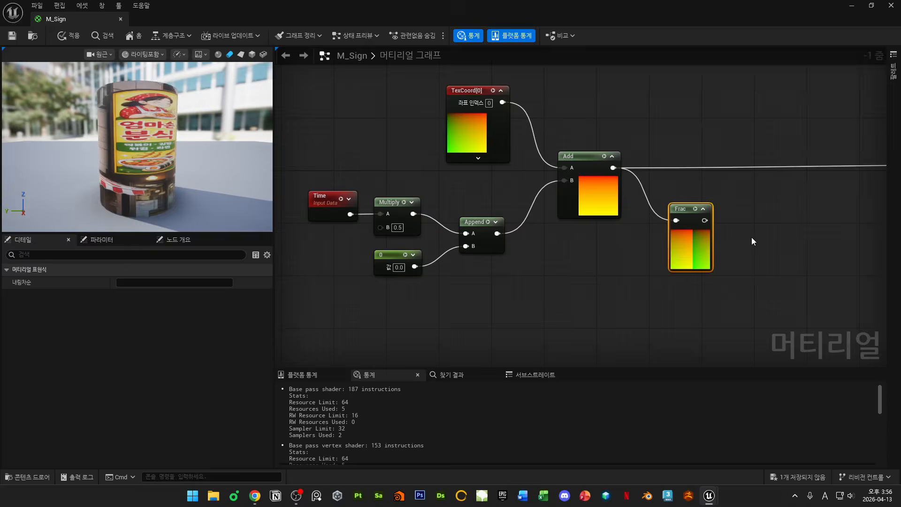
- Add a Multiply node between Frac and BaseColor and connect Frac's output to its A input
{"action": "right_click_drag", "start_coordinate": [751, 238], "coordinate": [505, 214]}
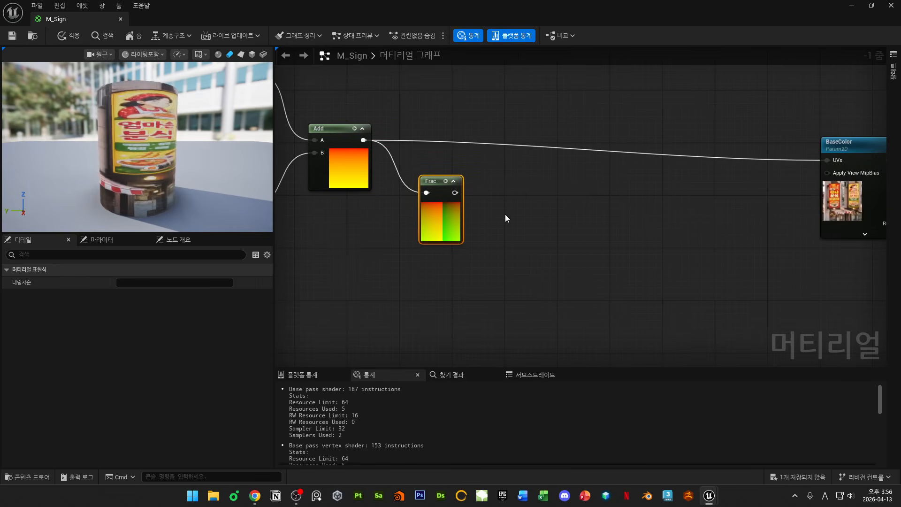
{"action": "right_click", "coordinate": [528, 202]}
{"action": "type", "text": "mul"}
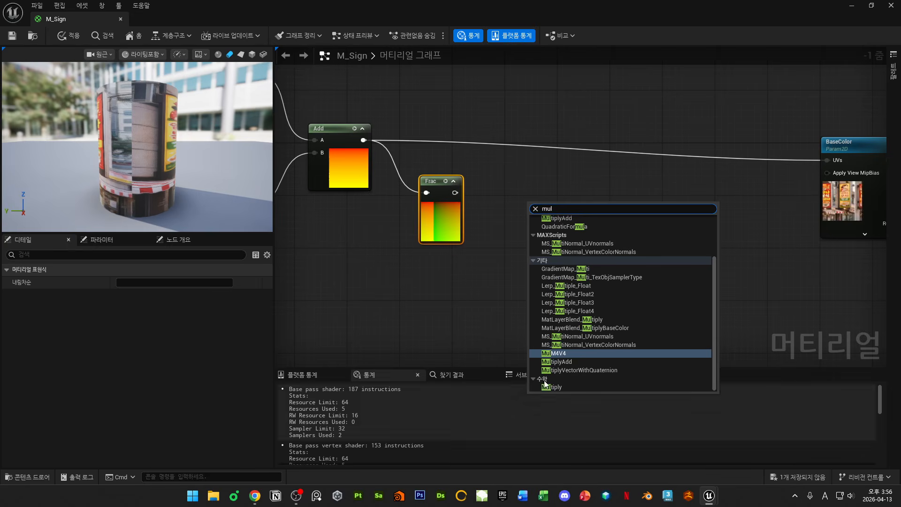
{"action": "left_click", "coordinate": [551, 386]}
{"action": "left_click_drag", "start_coordinate": [457, 193], "coordinate": [519, 232]}
- Add a Constant2Vector node just below the Frac node
{"action": "right_click_drag", "start_coordinate": [437, 271], "coordinate": [486, 242]}
{"action": "right_click", "coordinate": [486, 242]}
{"action": "type", "text": "2vec"}
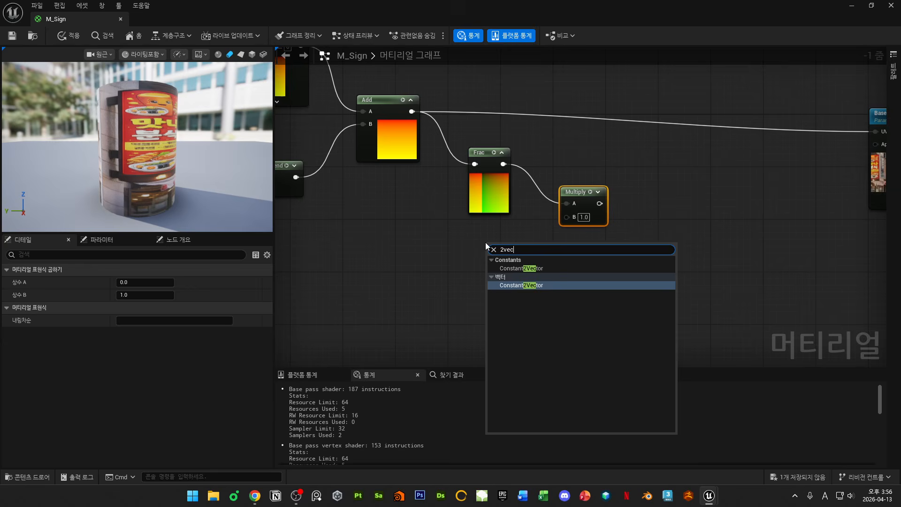
{"action": "left_click", "coordinate": [524, 285]}
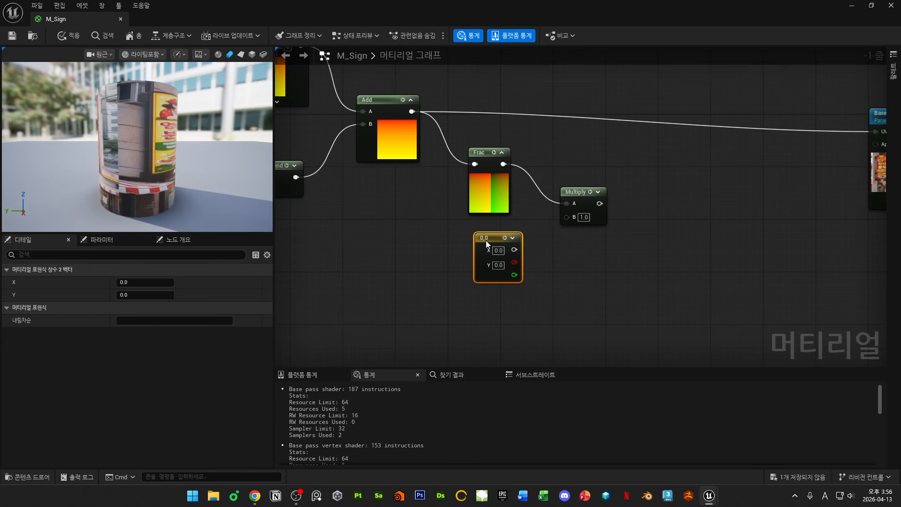
{"action": "right_click_drag", "start_coordinate": [563, 284], "coordinate": [588, 248]}
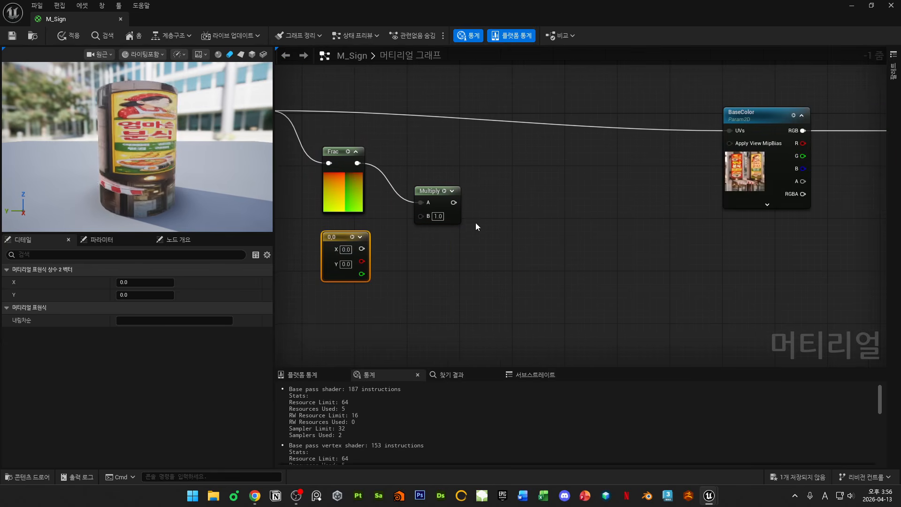
- Lower the TexCoord, Time, Multiply, constant, Append and Add nodes slightly so Add's output lines up with BaseColor's UVs input
{"action": "right_click_drag", "start_coordinate": [477, 225], "coordinate": [545, 269]}
{"action": "right_click_drag", "start_coordinate": [478, 187], "coordinate": [668, 225]}
{"action": "scroll", "coordinate": [667, 225], "scroll_direction": "down", "scroll_amount": 2}
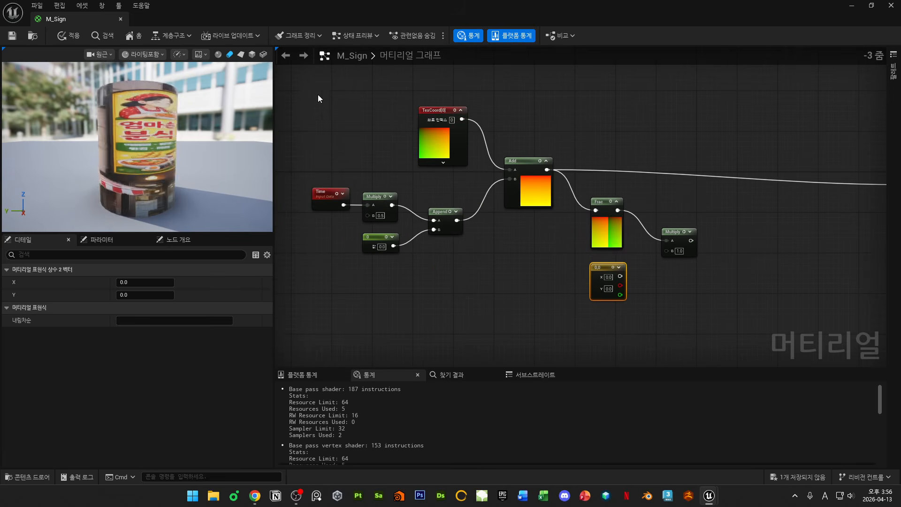
{"action": "left_click_drag", "start_coordinate": [318, 99], "coordinate": [539, 259]}
{"action": "left_click_drag", "start_coordinate": [534, 192], "coordinate": [534, 209]}
{"action": "right_click_drag", "start_coordinate": [669, 279], "coordinate": [570, 250]}
{"action": "scroll", "coordinate": [570, 250], "scroll_direction": "up", "scroll_amount": 2}
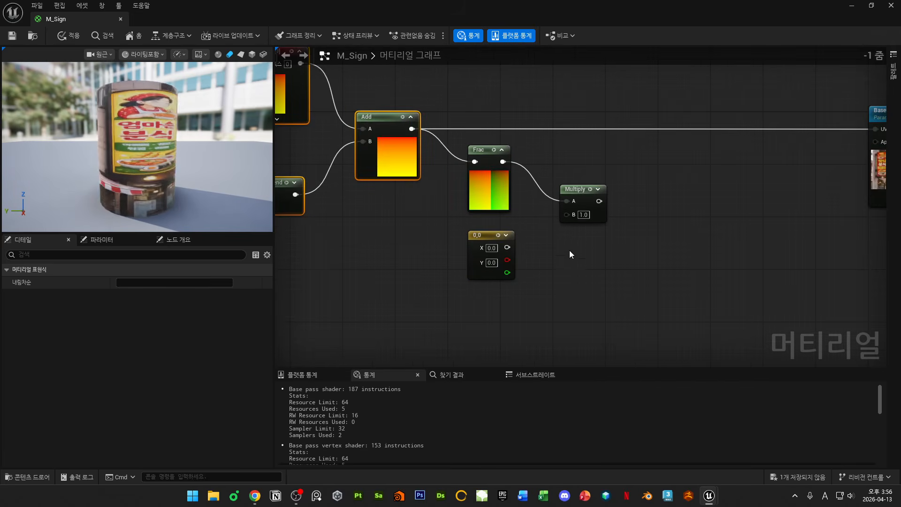
- Set the Constant2Vector node's values to X 2 and Y 1
{"action": "left_click", "coordinate": [506, 201]}
{"action": "left_click", "coordinate": [492, 248]}
{"action": "type", "text": "2"}
{"action": "key", "text": "Return"}
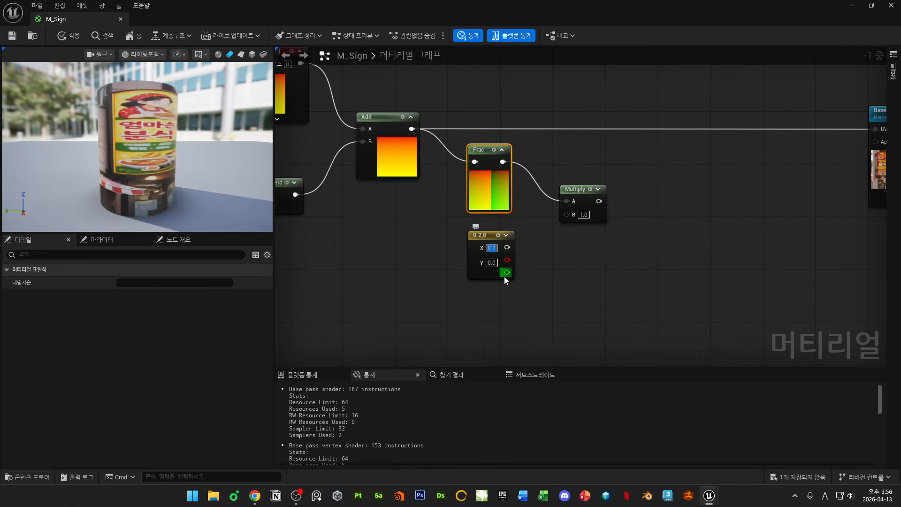
{"action": "left_click", "coordinate": [597, 284]}
{"action": "scroll", "coordinate": [597, 284], "scroll_direction": "up", "scroll_amount": 1}
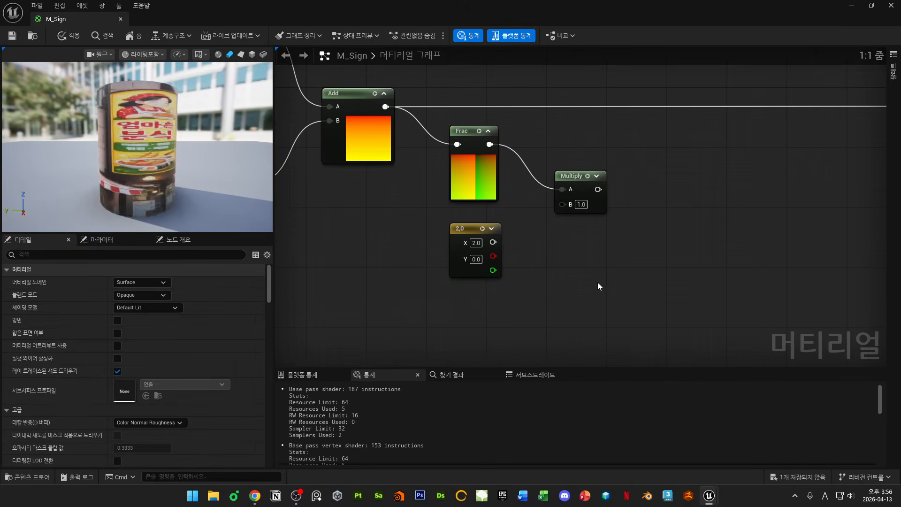
{"action": "left_click", "coordinate": [476, 260]}
{"action": "type", "text": "1"}
{"action": "key", "text": "Return"}
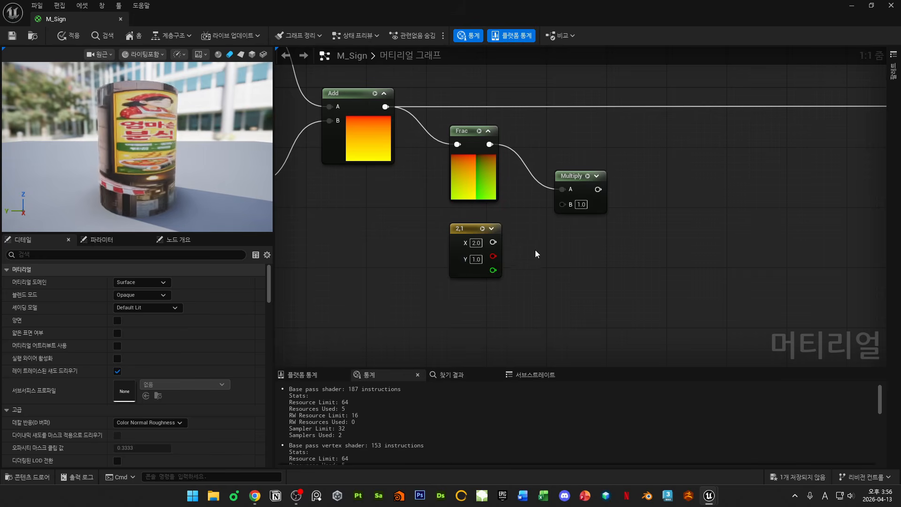
- Connect the Constant2Vector output to B of the Multiply after Frac and expand that Multiply node's thumbnail preview
{"action": "scroll", "coordinate": [539, 247], "scroll_direction": "down", "scroll_amount": 1}
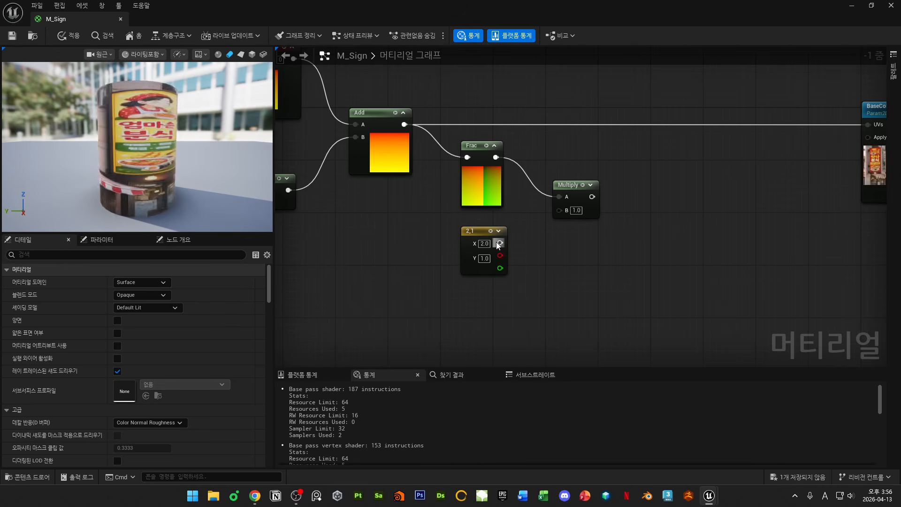
{"action": "left_click_drag", "start_coordinate": [500, 243], "coordinate": [564, 185]}
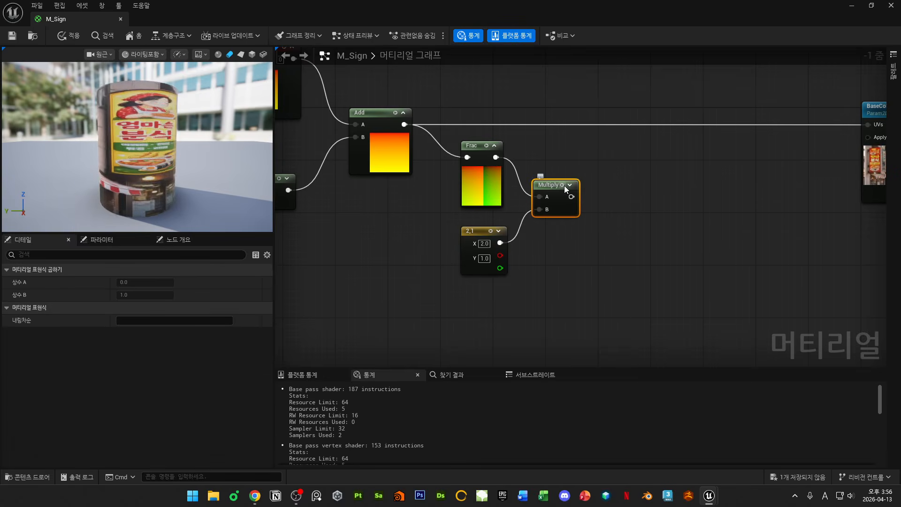
{"action": "left_click", "coordinate": [562, 186]}
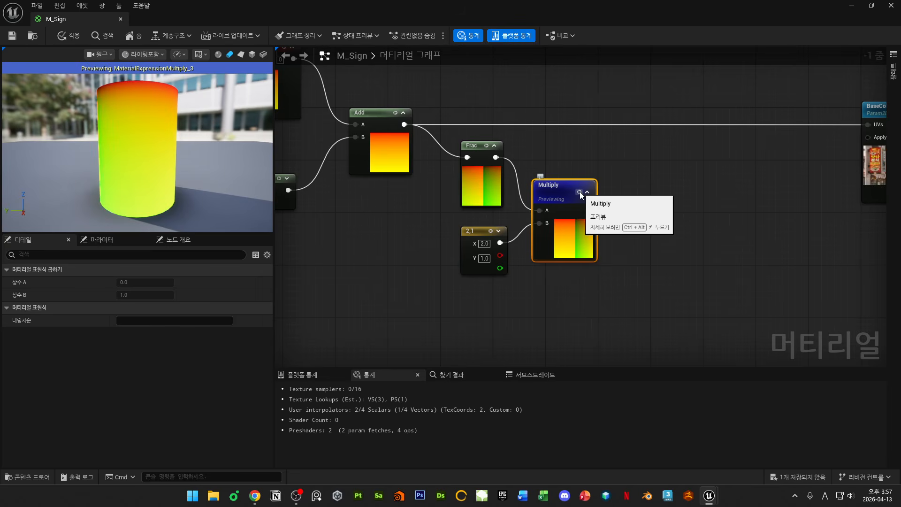
{"action": "left_click", "coordinate": [581, 192]}
{"action": "right_click_drag", "start_coordinate": [627, 204], "coordinate": [523, 215]}
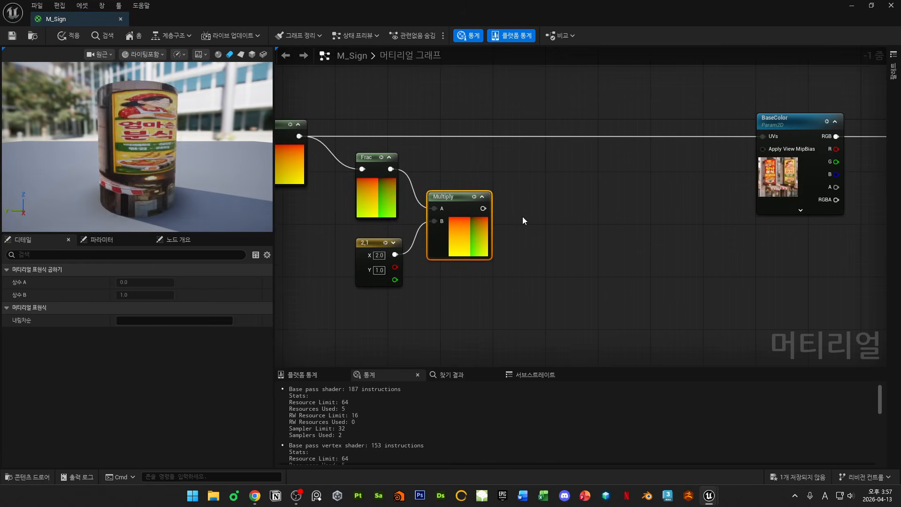
- Add a Min node with B at 1.0, feed Multiply's output into its A input and expand its thumbnail preview
{"action": "right_click", "coordinate": [576, 206]}
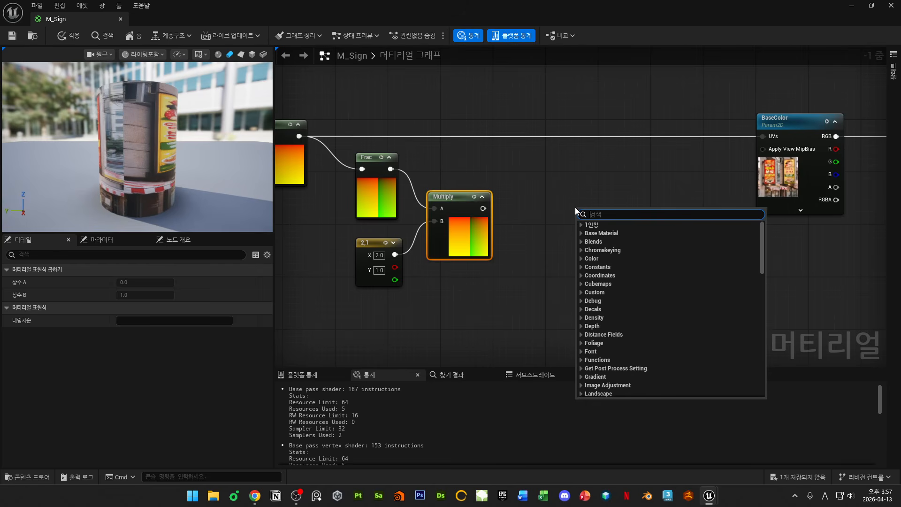
{"action": "type", "text": "min"}
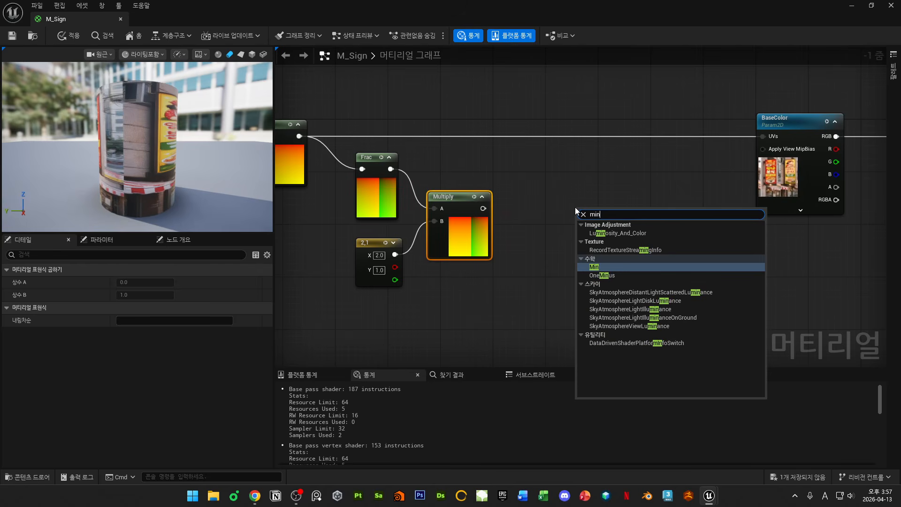
{"action": "key", "text": "Return"}
{"action": "left_click_drag", "start_coordinate": [483, 208], "coordinate": [541, 209]}
{"action": "left_click", "coordinate": [550, 222]}
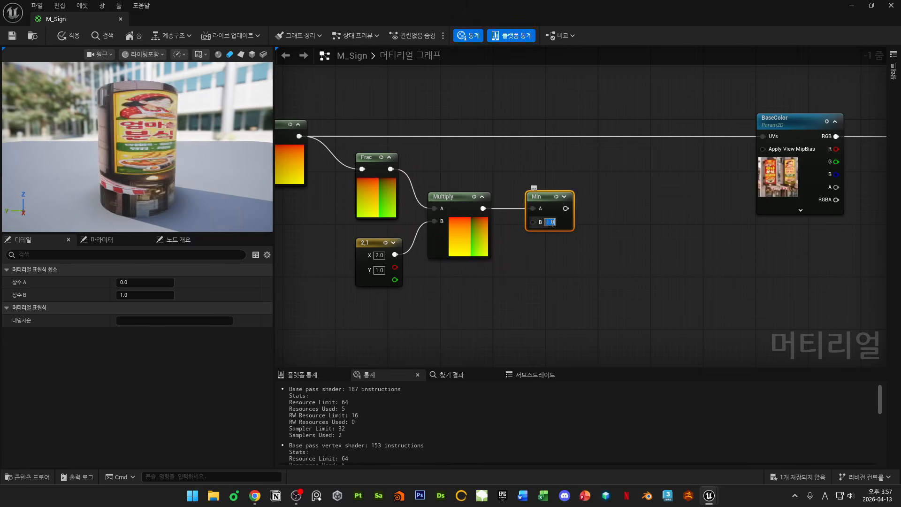
{"action": "left_click", "coordinate": [556, 197]}
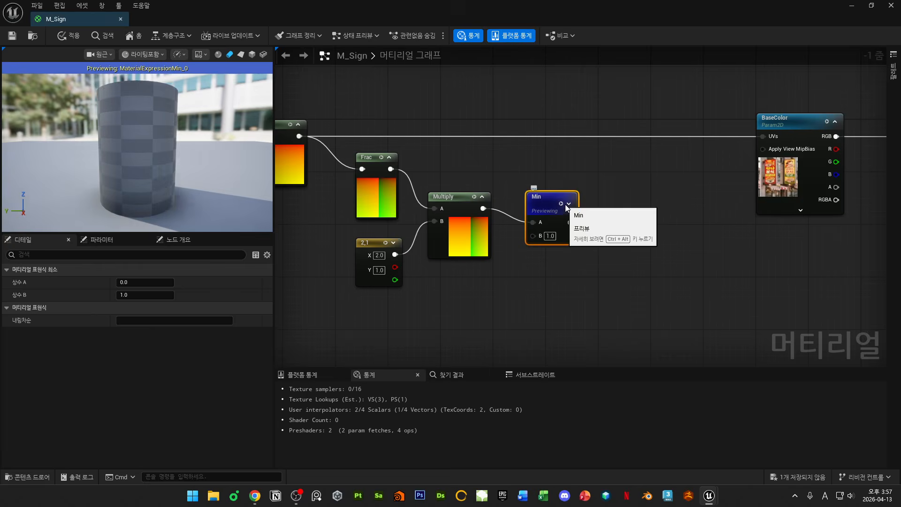
{"action": "left_click", "coordinate": [561, 203]}
{"action": "left_click", "coordinate": [568, 197]}
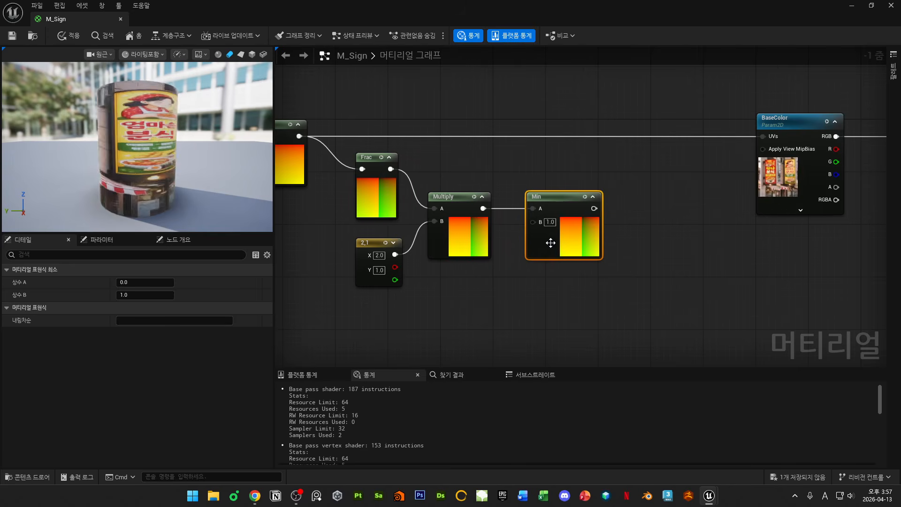
- Add a ComponentMask node limited to the R channel after Min, connect Min's output to it and place it slightly higher
{"action": "right_click_drag", "start_coordinate": [617, 229], "coordinate": [589, 230]}
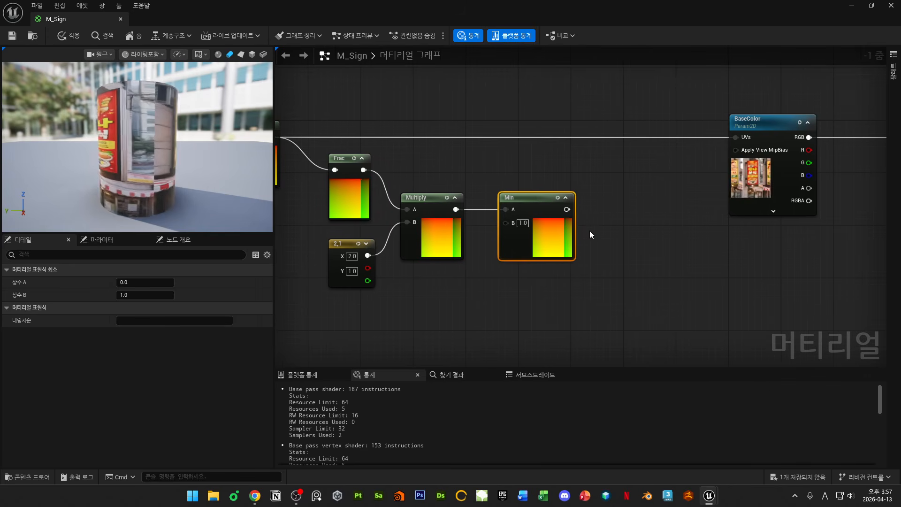
{"action": "right_click", "coordinate": [627, 249]}
{"action": "type", "text": "compo"}
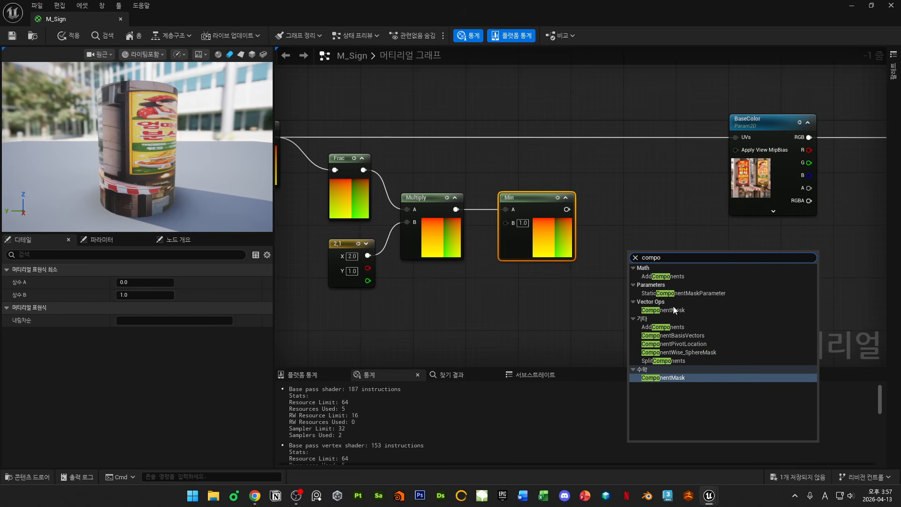
{"action": "left_click", "coordinate": [665, 378]}
{"action": "left_click_drag", "start_coordinate": [567, 210], "coordinate": [652, 215]}
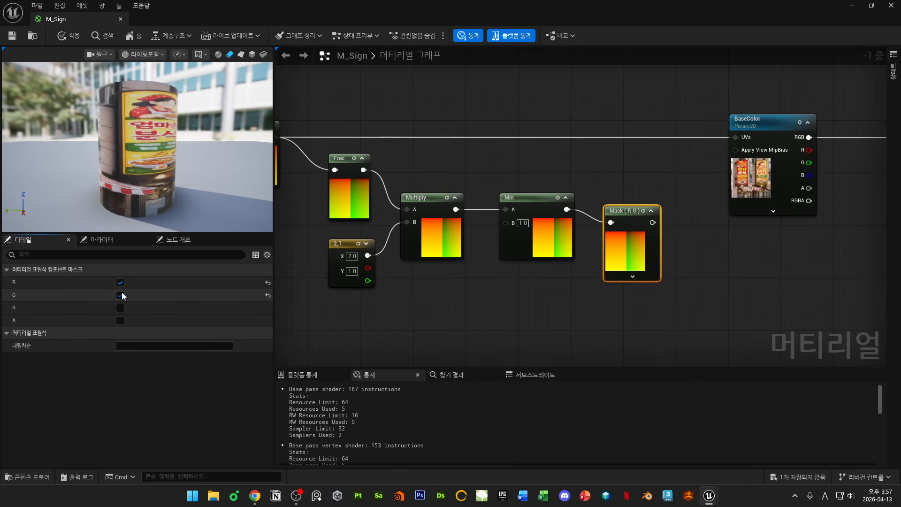
{"action": "left_click", "coordinate": [121, 295]}
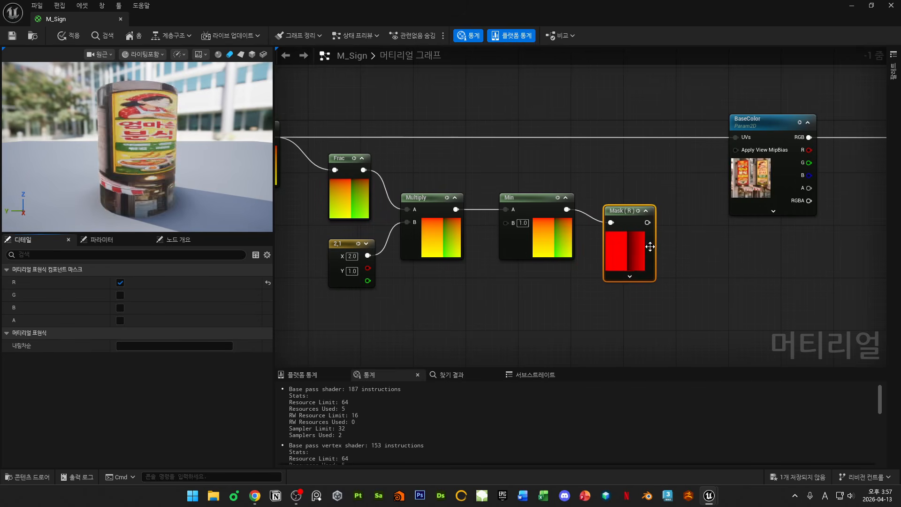
{"action": "left_click_drag", "start_coordinate": [638, 228], "coordinate": [645, 215]}
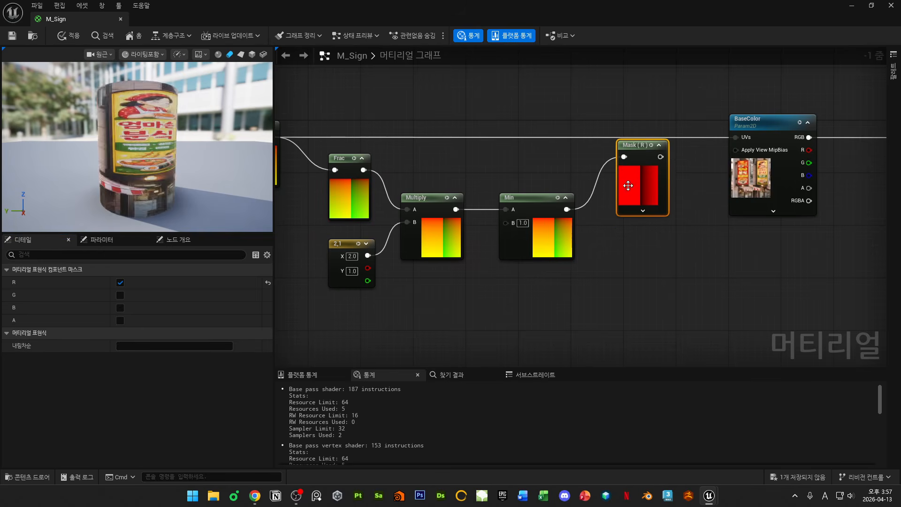
- Duplicate the R mask, feed the copy from Frac's output and place it above the Multiply node
{"action": "key", "text": "ctrl+c"}
{"action": "key", "text": "ctrl+v"}
{"action": "left_click_drag", "start_coordinate": [364, 170], "coordinate": [440, 177]}
{"action": "left_click_drag", "start_coordinate": [450, 162], "coordinate": [463, 122]}
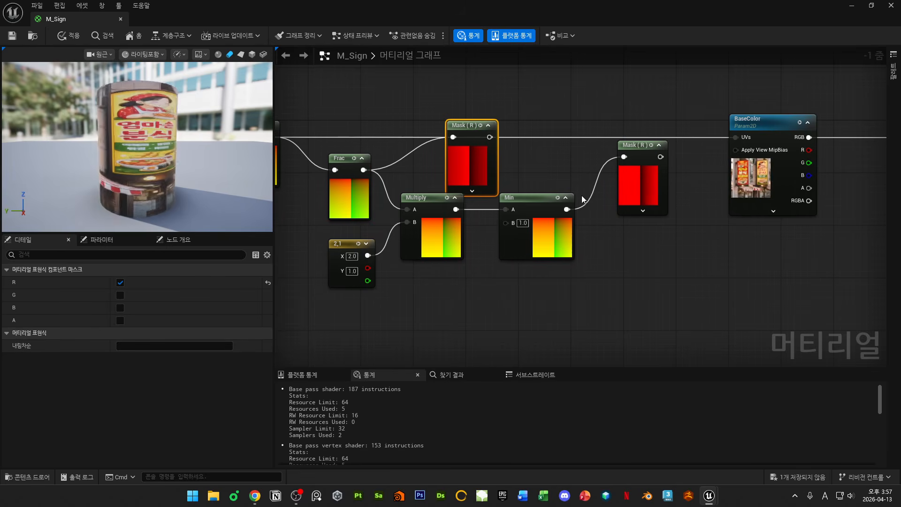
- Capture the graph area around both R masks, open the capture in Snipping Tool and enlarge it
{"action": "key", "text": "super+shift+s"}
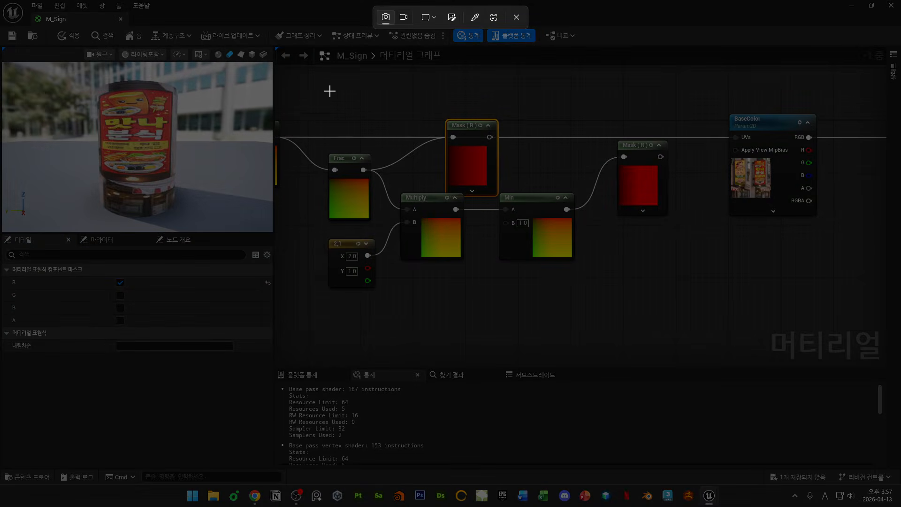
{"action": "left_click_drag", "start_coordinate": [330, 89], "coordinate": [751, 368]}
{"action": "left_click", "coordinate": [808, 434]}
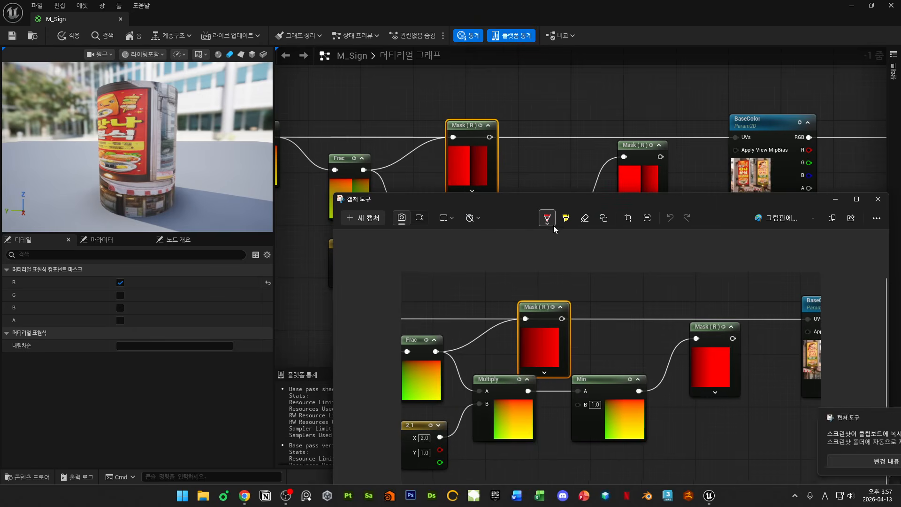
{"action": "double_click", "coordinate": [562, 201]}
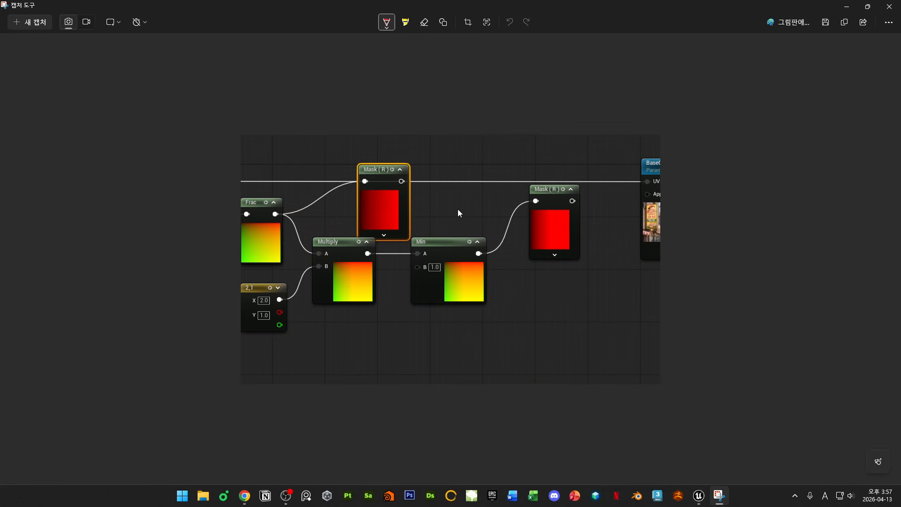
{"action": "scroll", "coordinate": [456, 211], "scroll_direction": "up", "scroll_amount": 5, "text": "ctrl"}
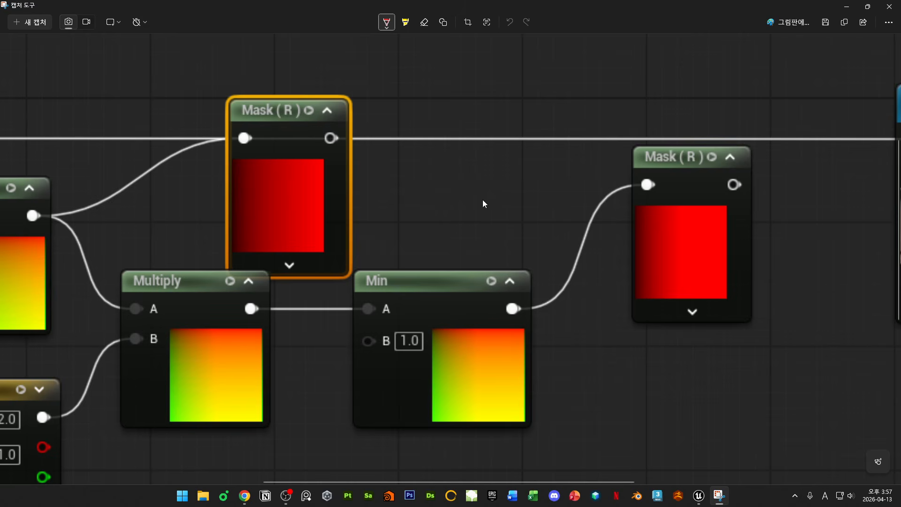
- Mark the Frac-fed mask in the capture with 0, an arrow across its gradient and 1
{"action": "left_click", "coordinate": [229, 159]}
{"action": "left_click_drag", "start_coordinate": [245, 149], "coordinate": [331, 162]}
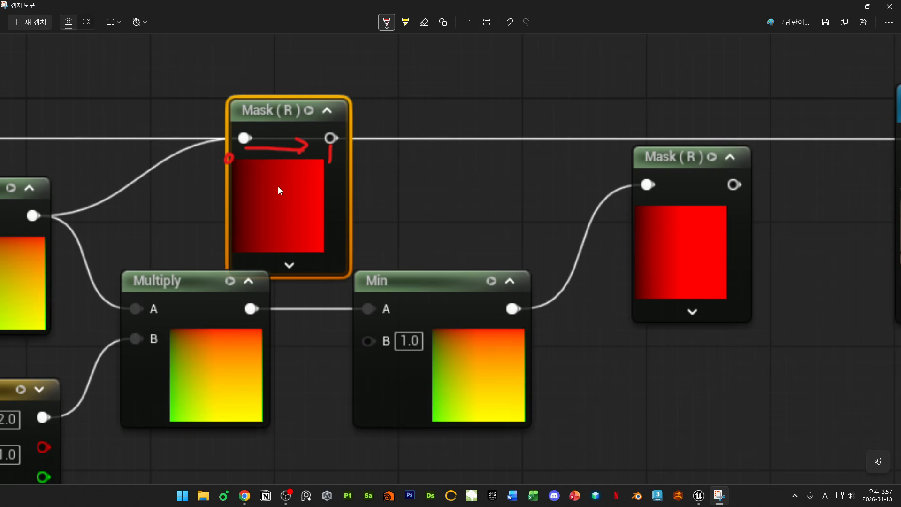
{"action": "scroll", "coordinate": [686, 251], "scroll_direction": "down", "scroll_amount": 5, "text": "ctrl"}
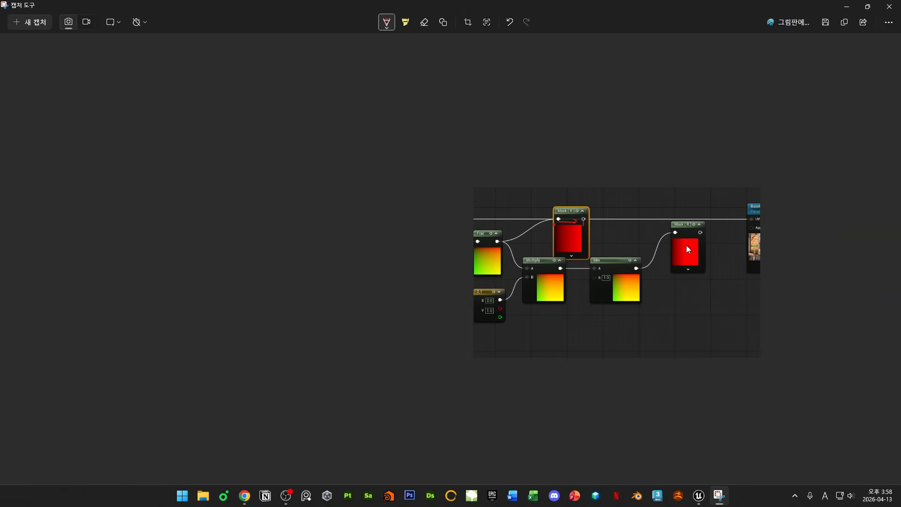
- Mark 0, 1 and 2 below the Min-fed mask, and circle the Frac-fed mask's 1 and the Multiply node
{"action": "key", "text": "ctrl+z"}
{"action": "left_click_drag", "start_coordinate": [673, 267], "coordinate": [678, 271]}
{"action": "key", "text": "ctrl+z"}
{"action": "key", "text": "ctrl+z"}
{"action": "left_click_drag", "start_coordinate": [669, 269], "coordinate": [670, 271]}
{"action": "left_click_drag", "start_coordinate": [587, 221], "coordinate": [576, 219]}
{"action": "left_click_drag", "start_coordinate": [684, 266], "coordinate": [702, 271]}
{"action": "mouse_move", "coordinate": [553, 311]}
{"action": "left_mouse_down"}
{"action": "mouse_move", "coordinate": [542, 250]}
{"action": "mouse_move", "coordinate": [522, 251]}
{"action": "mouse_move", "coordinate": [532, 243]}
{"action": "mouse_move", "coordinate": [561, 303]}
{"action": "left_mouse_up"}
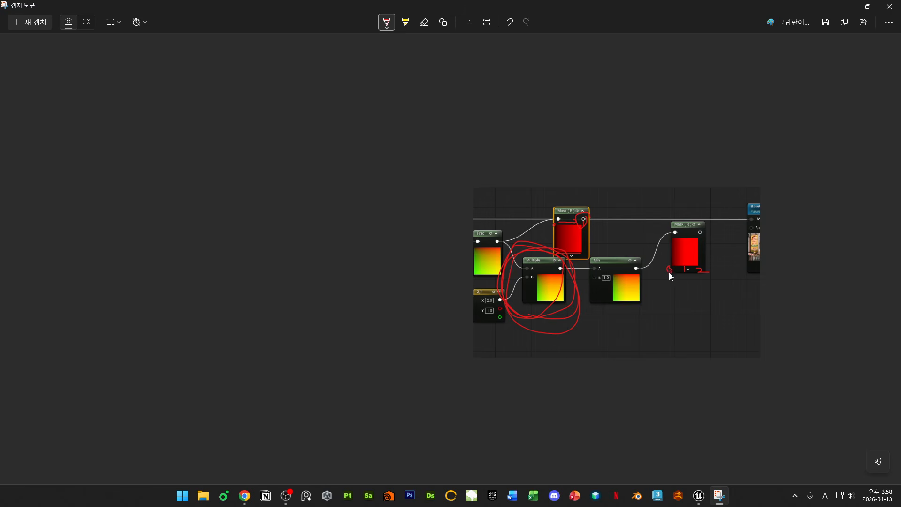
- Draw further marks around the Min-fed mask and close the capture to return to the M_Sign graph
{"action": "left_click_drag", "start_coordinate": [670, 273], "coordinate": [699, 266]}
{"action": "left_click_drag", "start_coordinate": [695, 233], "coordinate": [688, 234]}
{"action": "mouse_move", "coordinate": [692, 204]}
{"action": "left_mouse_down"}
{"action": "mouse_move", "coordinate": [693, 215]}
{"action": "mouse_move", "coordinate": [669, 201]}
{"action": "mouse_move", "coordinate": [682, 212]}
{"action": "left_mouse_up"}
{"action": "left_click", "coordinate": [889, 6]}
- Delete both comparison R mask nodes, the one fed by Min and the one fed by Frac
{"action": "right_click_drag", "start_coordinate": [650, 233], "coordinate": [632, 192]}
{"action": "left_click", "coordinate": [584, 214]}
{"action": "key", "text": "Delete"}
{"action": "left_click", "coordinate": [411, 168]}
{"action": "key", "text": "Delete"}
- Move the BaseColor and M_Sign output nodes farther from Min to make room for more nodes
{"action": "scroll", "coordinate": [631, 192], "scroll_direction": "down", "scroll_amount": 3}
{"action": "left_click_drag", "start_coordinate": [661, 105], "coordinate": [833, 235]}
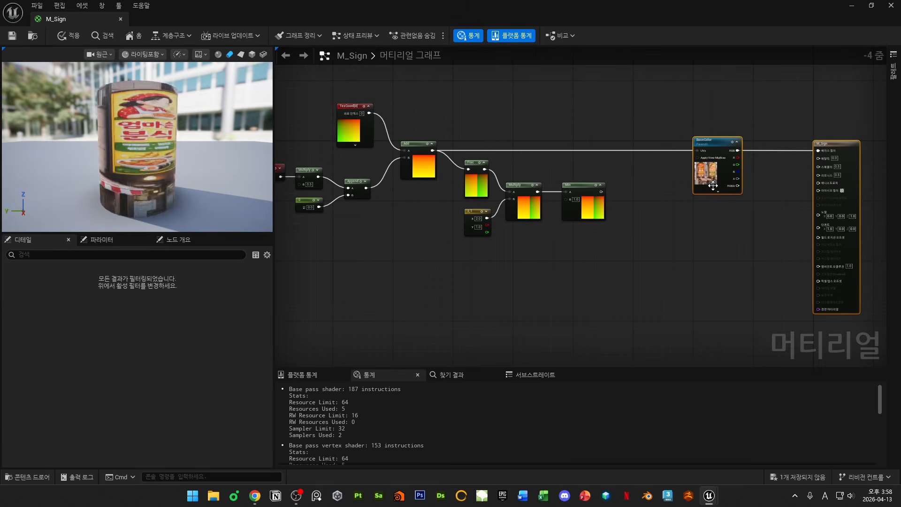
{"action": "left_click_drag", "start_coordinate": [711, 185], "coordinate": [790, 174]}
{"action": "left_click", "coordinate": [617, 213]}
{"action": "scroll", "coordinate": [616, 213], "scroll_direction": "up", "scroll_amount": 5}
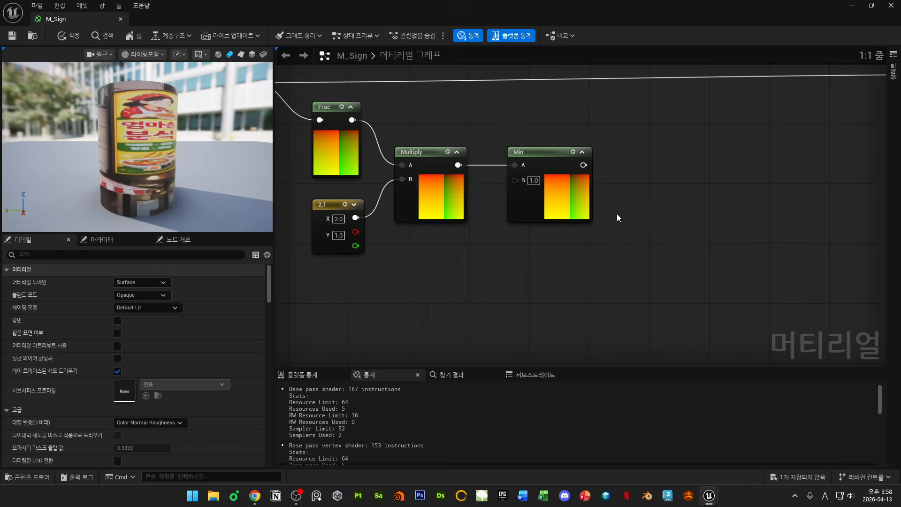
- Add a ComponentMask node from Min's output, keep only its R channel and place it slightly higher than Min
{"action": "right_click_drag", "start_coordinate": [640, 191], "coordinate": [603, 205]}
{"action": "left_click_drag", "start_coordinate": [547, 179], "coordinate": [611, 157]}
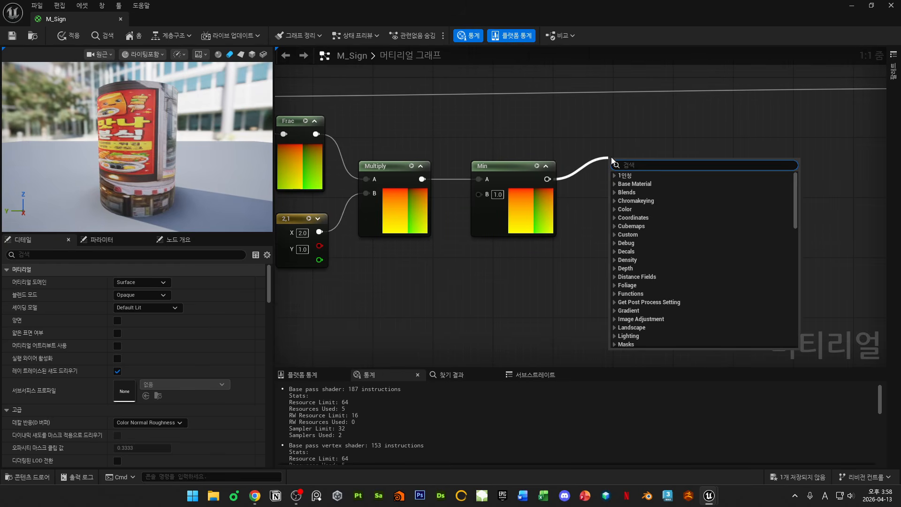
{"action": "type", "text": "com"}
{"action": "key", "text": "Return"}
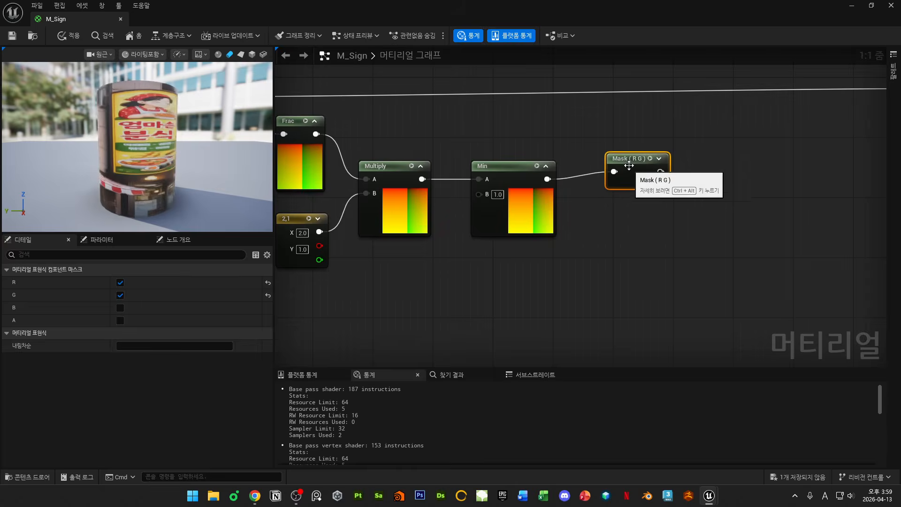
{"action": "left_click_drag", "start_coordinate": [626, 174], "coordinate": [610, 160]}
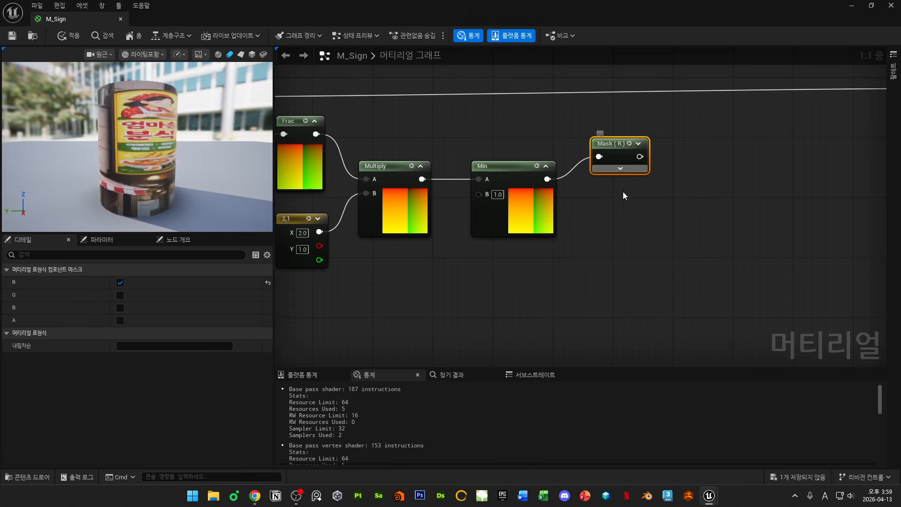
- Duplicate the R mask, feed the copy from Min's output and set it to keep only the G channel
{"action": "key", "text": "ctrl+d"}
{"action": "left_click_drag", "start_coordinate": [547, 179], "coordinate": [599, 209]}
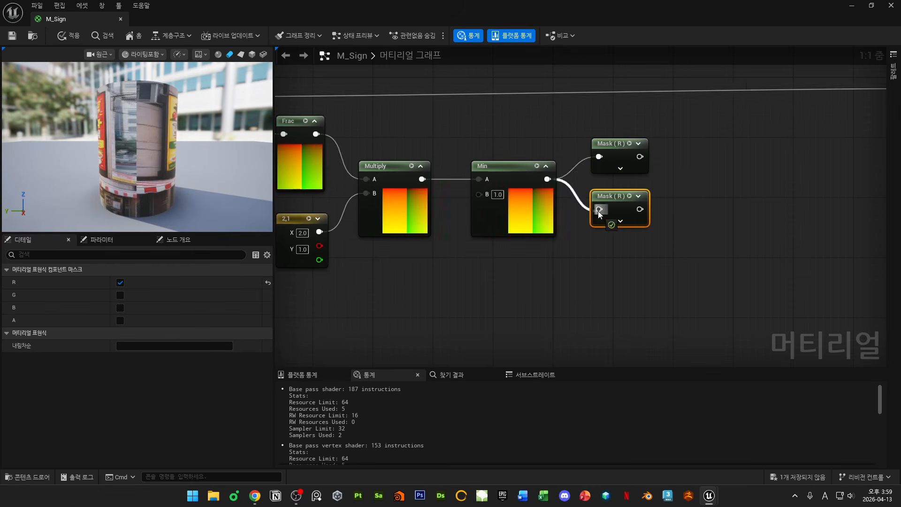
{"action": "left_click", "coordinate": [120, 282]}
{"action": "left_click", "coordinate": [120, 294]}
{"action": "scroll", "coordinate": [664, 268], "scroll_direction": "down", "scroll_amount": 2}
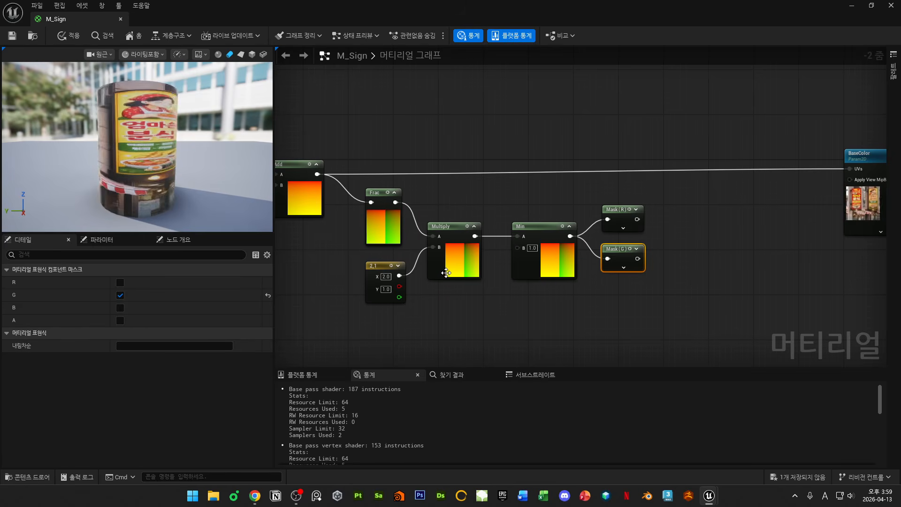
- Place the R and G mask nodes after Frac, feed both from Frac's output and disconnect Multiply's A input
{"action": "left_click", "coordinate": [448, 227]}
{"action": "left_click_drag", "start_coordinate": [395, 202], "coordinate": [514, 176]}
{"action": "left_click_drag", "start_coordinate": [612, 249], "coordinate": [604, 187]}
{"action": "left_click_drag", "start_coordinate": [396, 202], "coordinate": [548, 198]}
{"action": "left_click_drag", "start_coordinate": [605, 314], "coordinate": [572, 342]}
{"action": "left_click_drag", "start_coordinate": [543, 202], "coordinate": [513, 218]}
{"action": "left_click_drag", "start_coordinate": [381, 268], "coordinate": [505, 330]}
{"action": "left_click", "coordinate": [575, 321], "text": "alt"}
- Move the 2,1 constant, Multiply and Min beyond the masks, feed the R mask into Multiply's A and lower the G mask
{"action": "left_click_drag", "start_coordinate": [498, 295], "coordinate": [695, 362]}
{"action": "left_click_drag", "start_coordinate": [675, 318], "coordinate": [691, 221]}
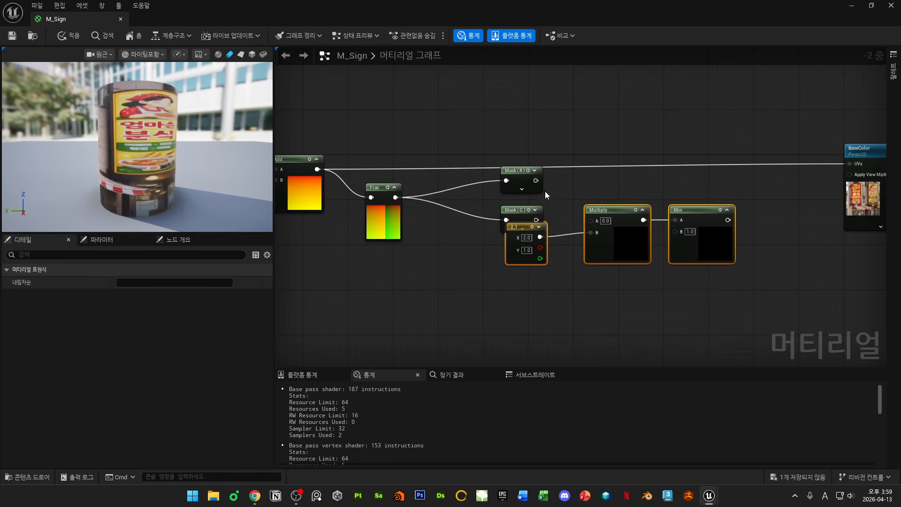
{"action": "left_click_drag", "start_coordinate": [535, 180], "coordinate": [591, 219]}
{"action": "left_click_drag", "start_coordinate": [514, 208], "coordinate": [481, 327]}
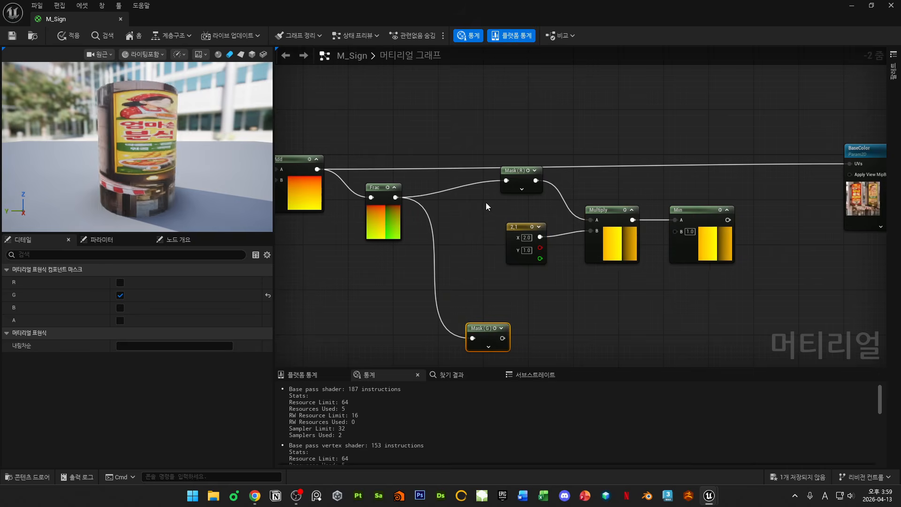
{"action": "left_click_drag", "start_coordinate": [481, 175], "coordinate": [714, 260]}
{"action": "left_click_drag", "start_coordinate": [700, 239], "coordinate": [661, 262]}
{"action": "left_click", "coordinate": [552, 302]}
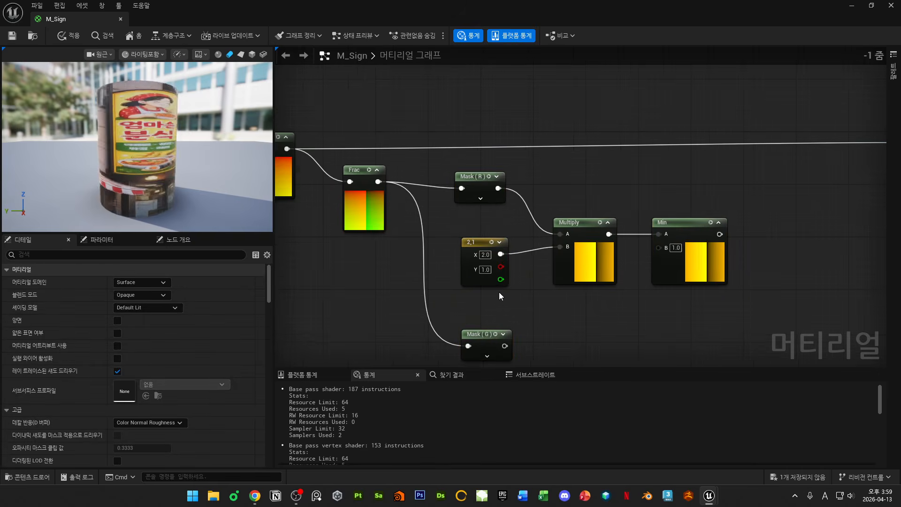
- Delete the 2,1 constant and set Multiply's B value to 2
{"action": "scroll", "coordinate": [499, 292], "scroll_direction": "up", "scroll_amount": 2}
{"action": "left_click", "coordinate": [483, 263]}
{"action": "key", "text": "Delete"}
{"action": "left_click", "coordinate": [587, 241]}
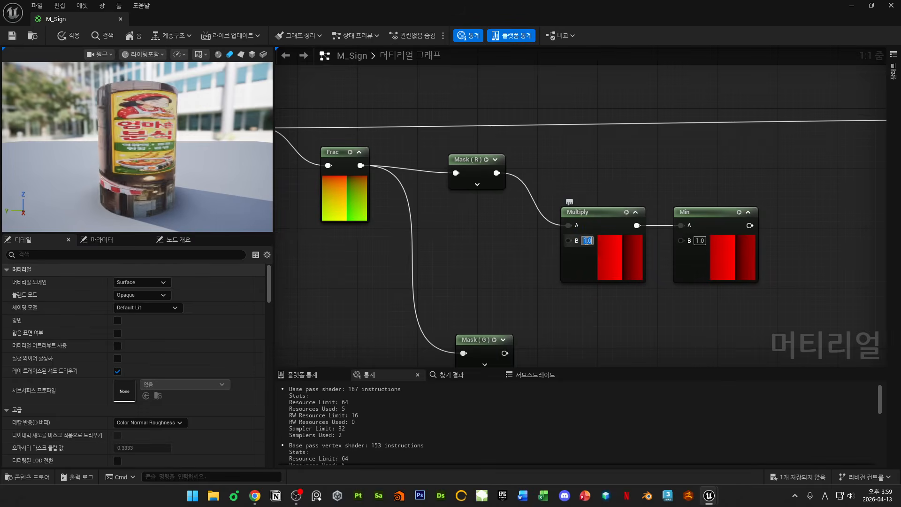
{"action": "type", "text": "2"}
{"action": "key", "text": "Return"}
- Line up Multiply and Min with the R mask, expand the G mask's preview below them and lower Frac between both branches
{"action": "left_click_drag", "start_coordinate": [612, 272], "coordinate": [572, 216]}
{"action": "left_click_drag", "start_coordinate": [728, 266], "coordinate": [690, 214]}
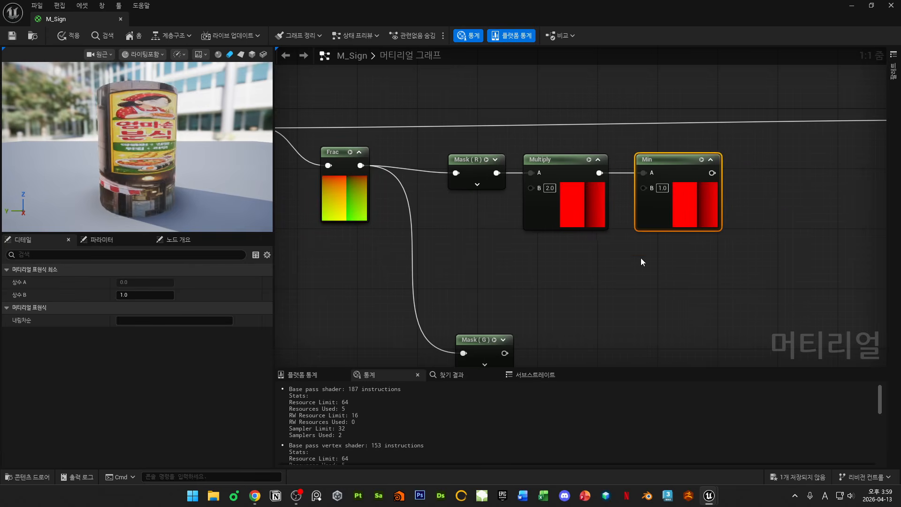
{"action": "right_click_drag", "start_coordinate": [641, 257], "coordinate": [632, 216]}
{"action": "left_click", "coordinate": [494, 298]}
{"action": "left_click_drag", "start_coordinate": [490, 330], "coordinate": [489, 269]}
{"action": "right_click_drag", "start_coordinate": [596, 224], "coordinate": [595, 269]}
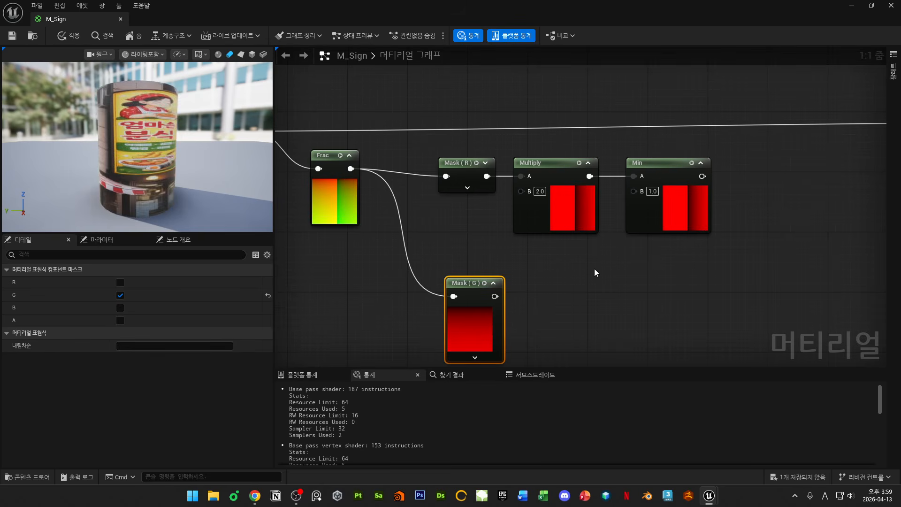
{"action": "left_click_drag", "start_coordinate": [480, 321], "coordinate": [466, 322]}
{"action": "left_click_drag", "start_coordinate": [339, 205], "coordinate": [332, 271]}
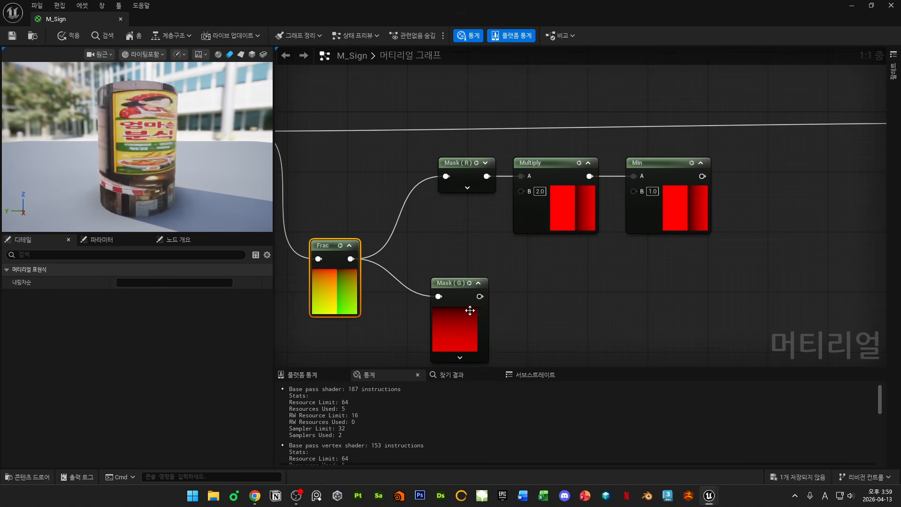
- Fine-tune the spacing of Frac, the G mask and the R mask, Multiply and Min row
{"action": "scroll", "coordinate": [517, 264], "scroll_direction": "down", "scroll_amount": 1}
{"action": "scroll", "coordinate": [517, 263], "scroll_direction": "down", "scroll_amount": 1}
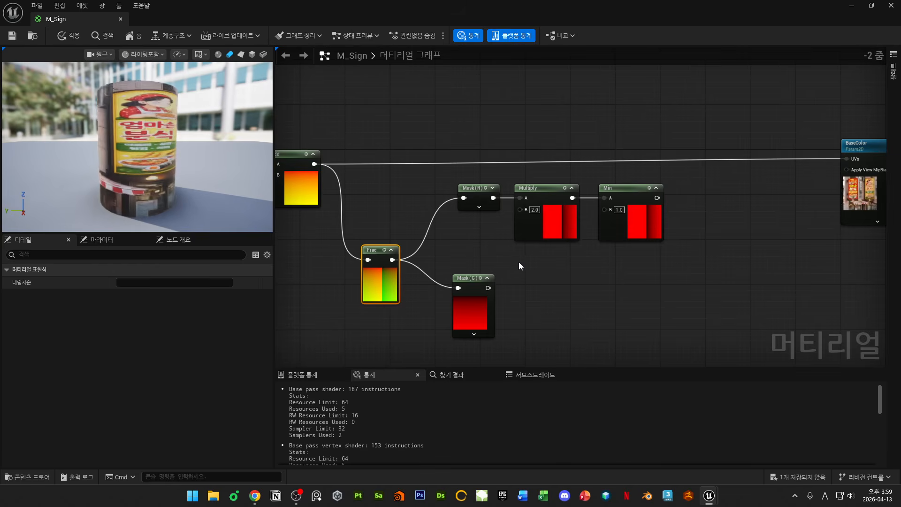
{"action": "left_click_drag", "start_coordinate": [457, 303], "coordinate": [468, 320]}
{"action": "left_click_drag", "start_coordinate": [443, 224], "coordinate": [631, 246]}
{"action": "left_click_drag", "start_coordinate": [389, 279], "coordinate": [389, 267]}
{"action": "left_click", "coordinate": [598, 294]}
- Add a OneMinus (1-x) node fed by Min's output, place it beside Min and expand its preview
{"action": "scroll", "coordinate": [695, 244], "scroll_direction": "up", "scroll_amount": 1}
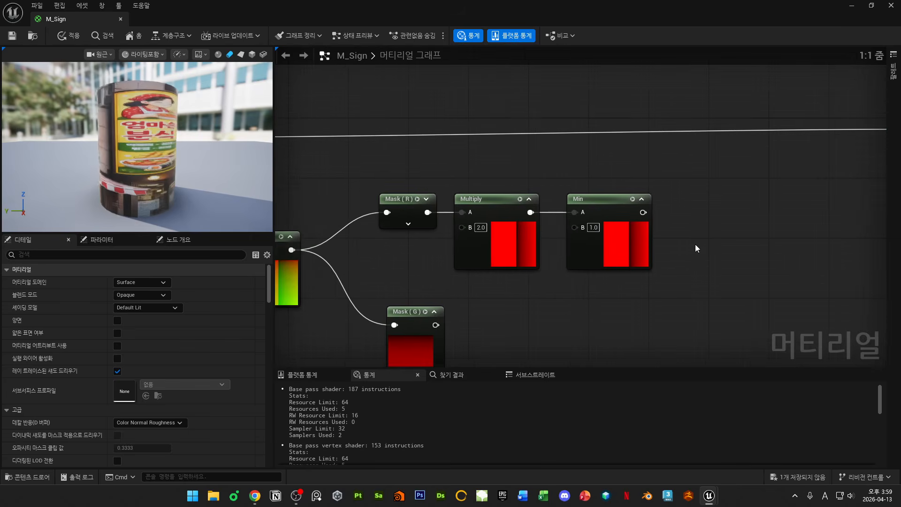
{"action": "scroll", "coordinate": [655, 241], "scroll_direction": "up", "scroll_amount": 1}
{"action": "right_click_drag", "start_coordinate": [656, 241], "coordinate": [580, 238]}
{"action": "right_click", "coordinate": [579, 228]}
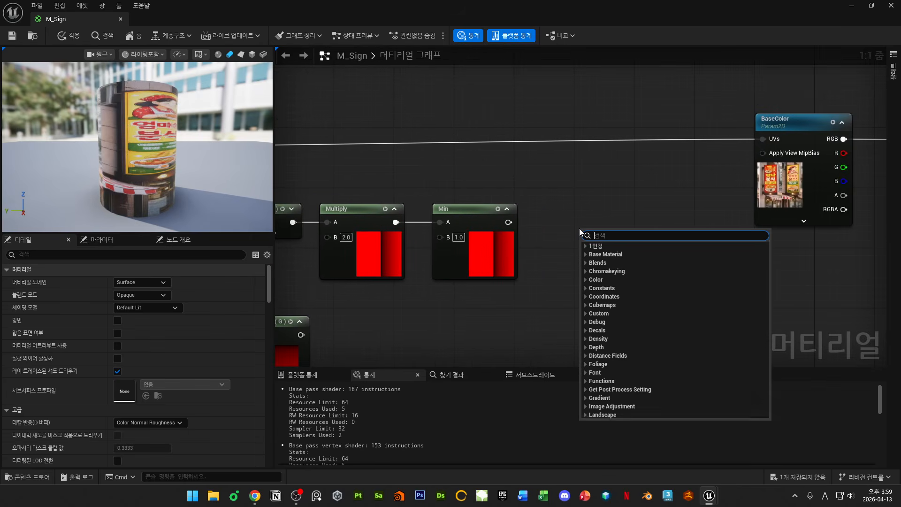
{"action": "type", "text": "one"}
{"action": "key", "text": "Return"}
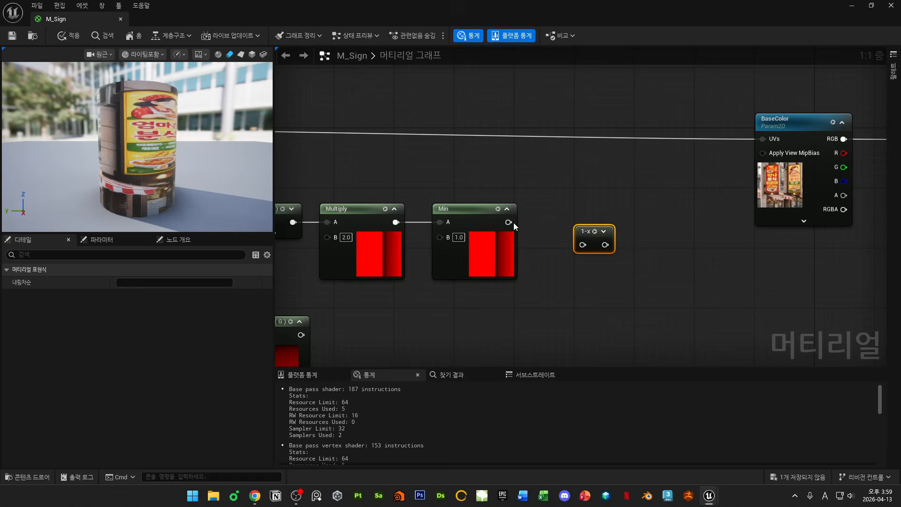
{"action": "left_click_drag", "start_coordinate": [509, 222], "coordinate": [582, 245]}
{"action": "left_click_drag", "start_coordinate": [604, 279], "coordinate": [566, 256]}
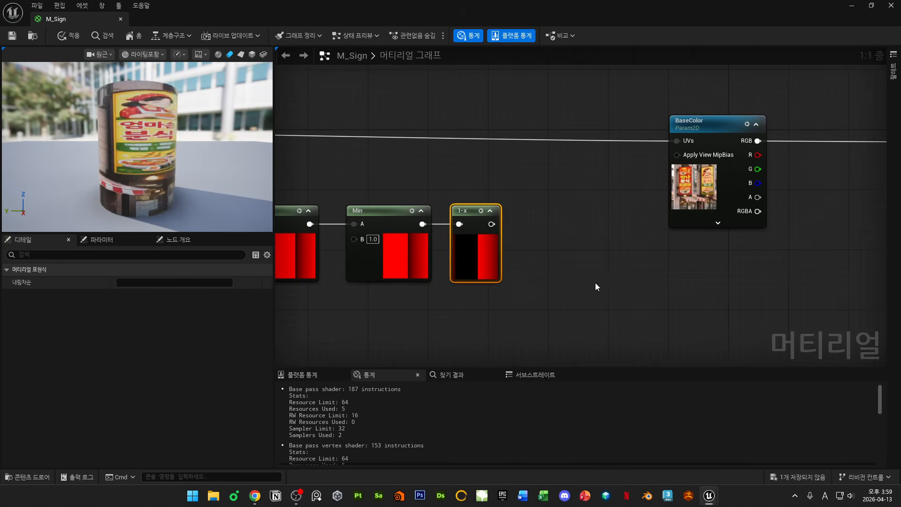
{"action": "right_click_drag", "start_coordinate": [681, 281], "coordinate": [595, 282]}
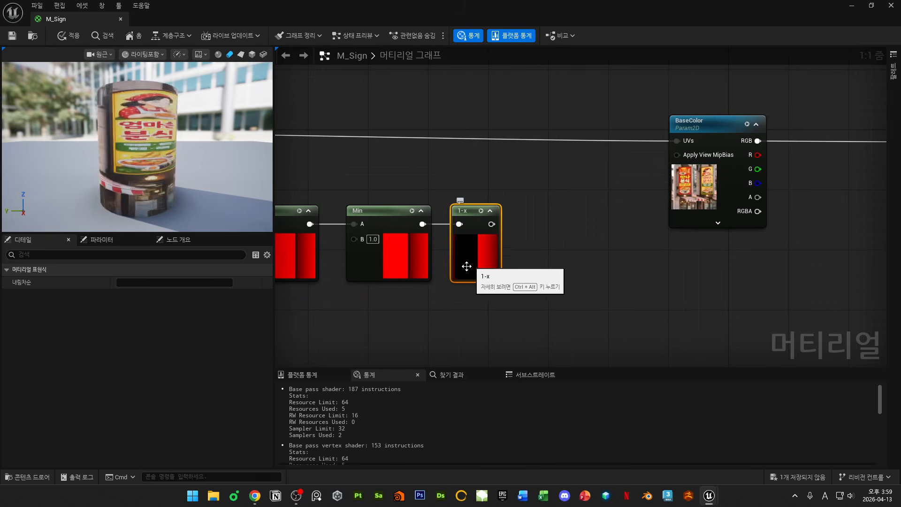
- Capture the area around the Min and 1-x nodes and open the capture full-screen in the Snipping Tool
{"action": "key", "text": "super+shift+s"}
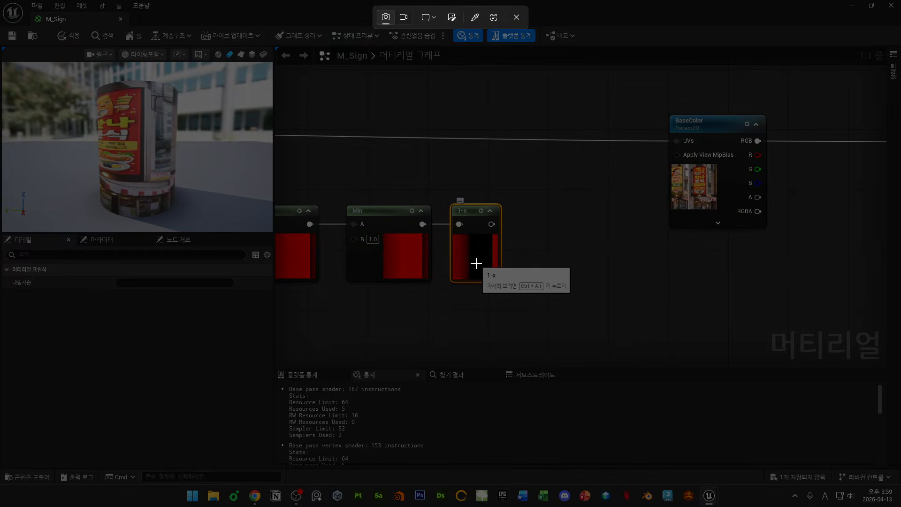
{"action": "key", "text": "Escape"}
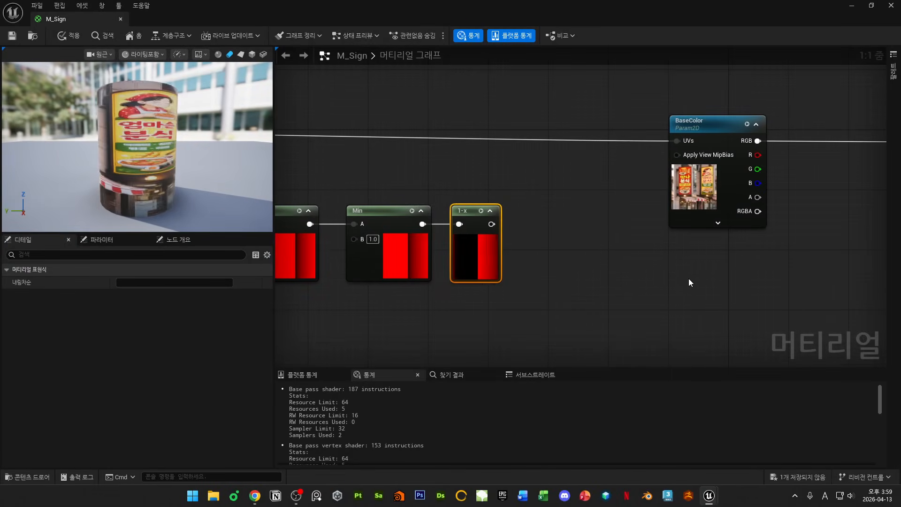
{"action": "key", "text": "super+shift+s"}
{"action": "left_click_drag", "start_coordinate": [304, 159], "coordinate": [576, 292]}
{"action": "left_click", "coordinate": [783, 423]}
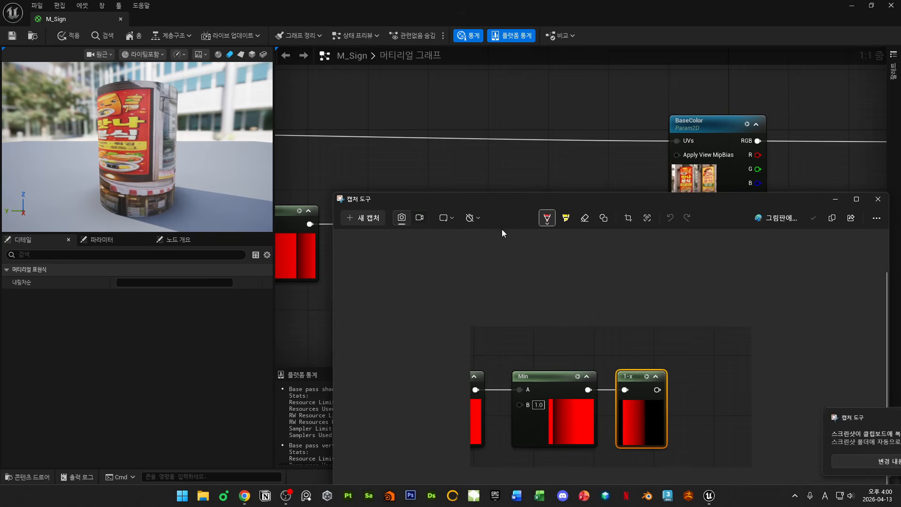
{"action": "double_click", "coordinate": [533, 199]}
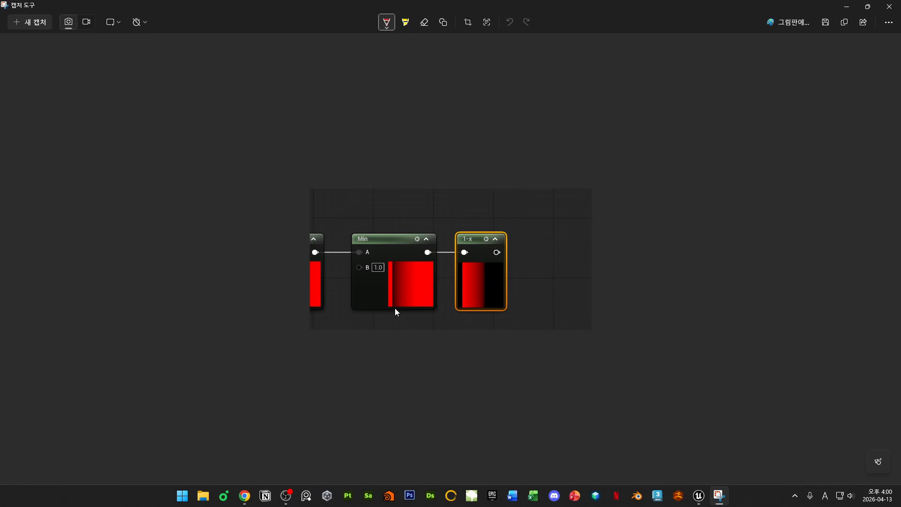
- Draw marks beneath the Min and 1-x previews for comparison and close the capture to return to the M_Sign graph
{"action": "mouse_move", "coordinate": [390, 307]}
{"action": "left_mouse_down"}
{"action": "mouse_move", "coordinate": [392, 318]}
{"action": "mouse_move", "coordinate": [409, 322]}
{"action": "left_mouse_up"}
{"action": "left_click_drag", "start_coordinate": [433, 315], "coordinate": [432, 324]}
{"action": "mouse_move", "coordinate": [486, 313]}
{"action": "left_mouse_down"}
{"action": "mouse_move", "coordinate": [514, 312]}
{"action": "mouse_move", "coordinate": [487, 327]}
{"action": "left_mouse_up"}
{"action": "left_click_drag", "start_coordinate": [492, 328], "coordinate": [505, 328]}
{"action": "mouse_move", "coordinate": [511, 330]}
{"action": "left_mouse_down"}
{"action": "mouse_move", "coordinate": [529, 320]}
{"action": "mouse_move", "coordinate": [484, 313]}
{"action": "mouse_move", "coordinate": [457, 325]}
{"action": "left_mouse_up"}
{"action": "left_click", "coordinate": [889, 6]}
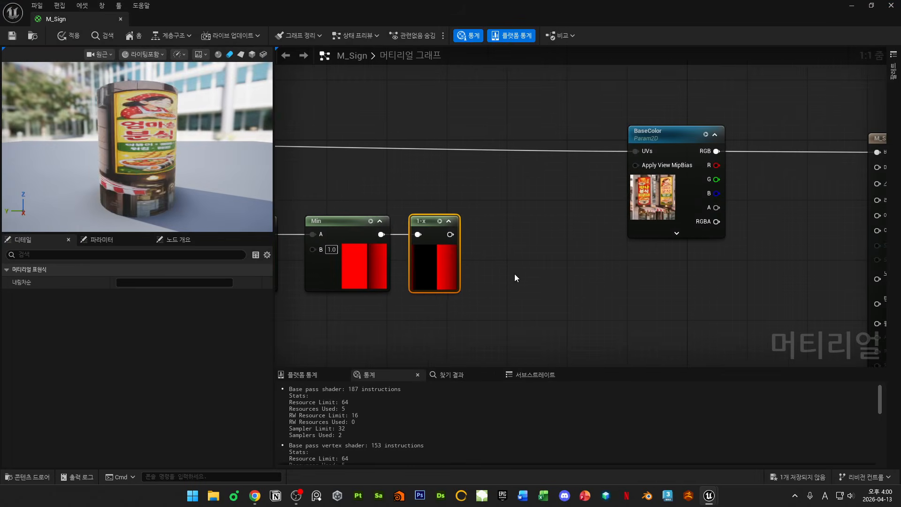
{"action": "right_click", "coordinate": [507, 245]}
{"action": "type", "text": "po"}
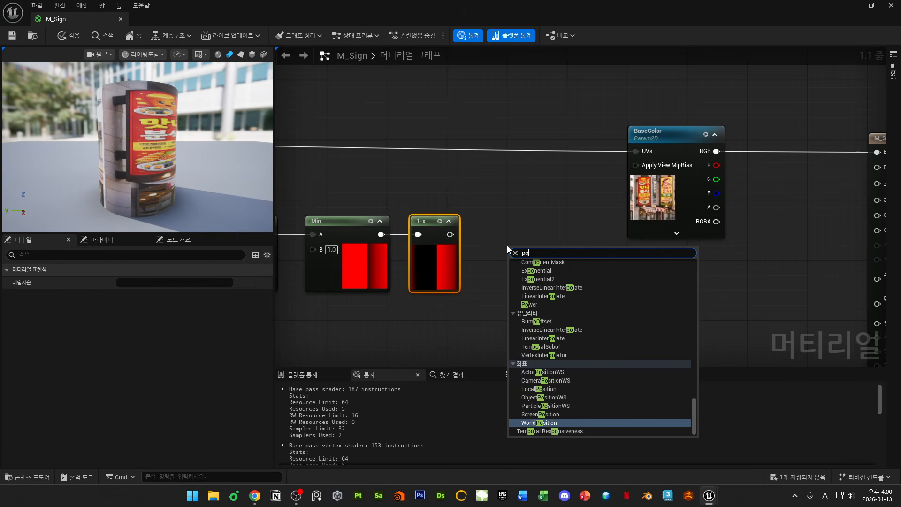
{"action": "left_click", "coordinate": [494, 221]}
- Add a Multiply node after 1-x and feed the 1-x output into both its A and B inputs
{"action": "right_click", "coordinate": [494, 221]}
{"action": "type", "text": "mul"}
{"action": "left_click", "coordinate": [522, 407]}
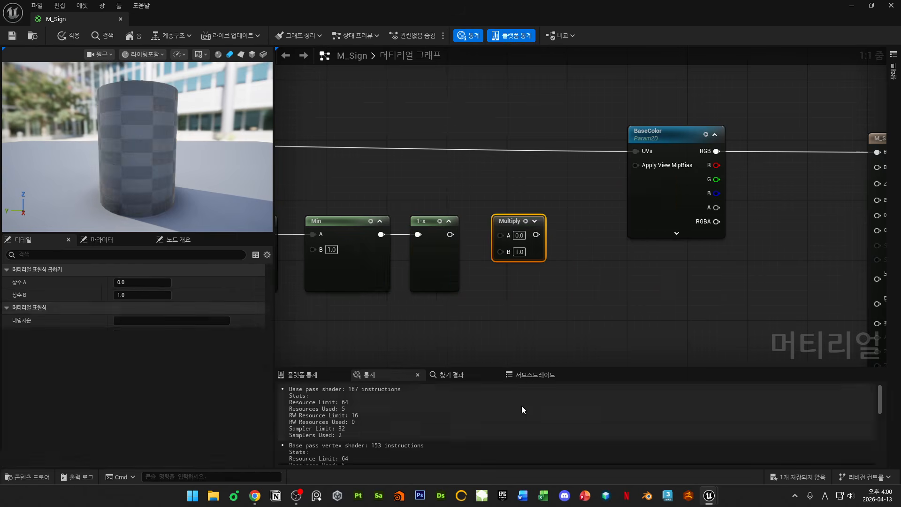
{"action": "left_click_drag", "start_coordinate": [450, 234], "coordinate": [500, 249]}
- Move the BaseColor and M_Sign output nodes farther from the new Multiply node
{"action": "right_click_drag", "start_coordinate": [587, 246], "coordinate": [497, 233]}
{"action": "left_click_drag", "start_coordinate": [473, 106], "coordinate": [798, 226]}
{"action": "left_click_drag", "start_coordinate": [578, 196], "coordinate": [646, 190]}
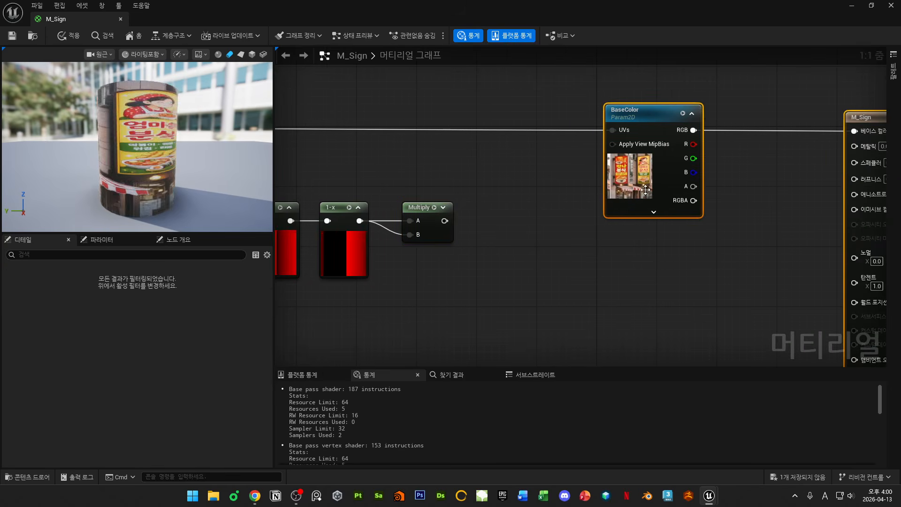
{"action": "scroll", "coordinate": [556, 230], "scroll_direction": "down", "scroll_amount": 4}
{"action": "scroll", "coordinate": [632, 243], "scroll_direction": "up", "scroll_amount": 3}
{"action": "left_click", "coordinate": [630, 242]}
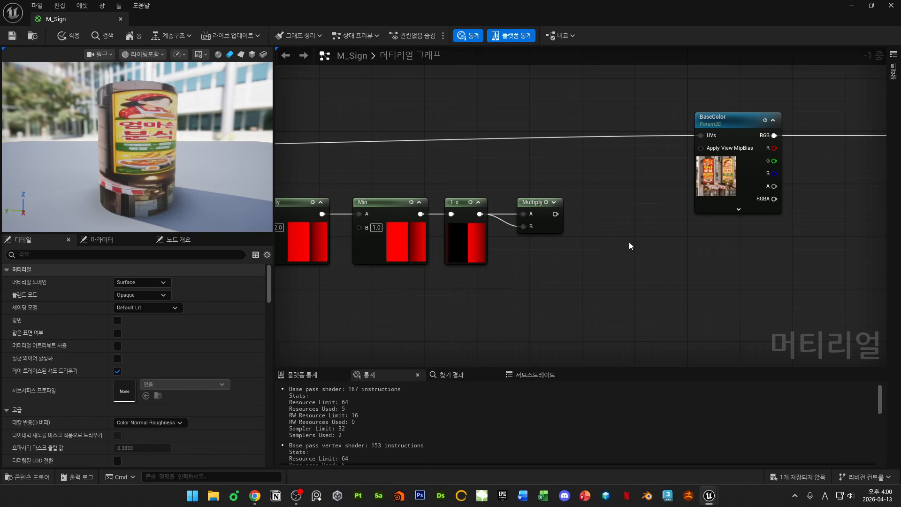
- Add a second Multiply fed by the first Multiply in A and 1-x in B, place both closer to 1-x and expand its preview
{"action": "left_click_drag", "start_coordinate": [549, 229], "coordinate": [589, 234]}
{"action": "key", "text": "m"}
{"action": "left_click", "coordinate": [583, 218]}
{"action": "left_click_drag", "start_coordinate": [589, 247], "coordinate": [480, 214]}
{"action": "right_click", "coordinate": [526, 178]}
{"action": "left_click", "coordinate": [582, 165]}
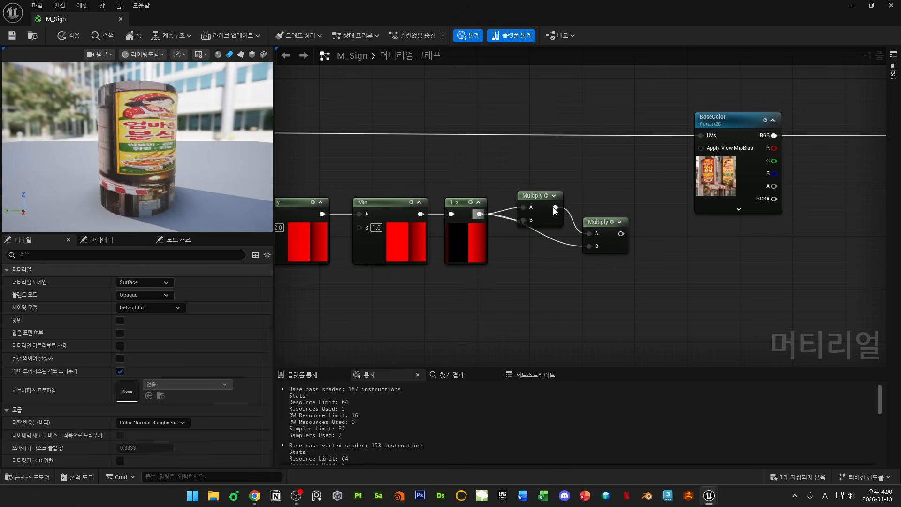
{"action": "left_click_drag", "start_coordinate": [541, 197], "coordinate": [528, 178]}
{"action": "left_click_drag", "start_coordinate": [593, 229], "coordinate": [572, 196]}
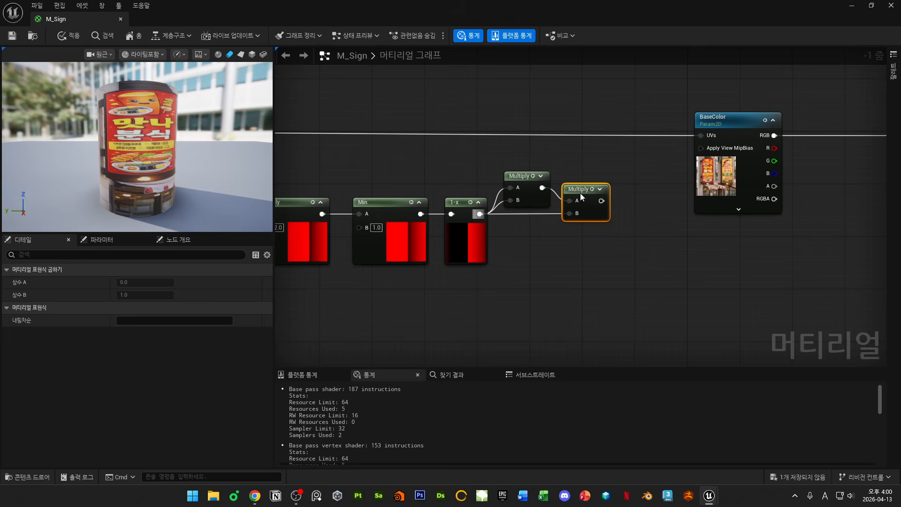
{"action": "left_click", "coordinate": [599, 189]}
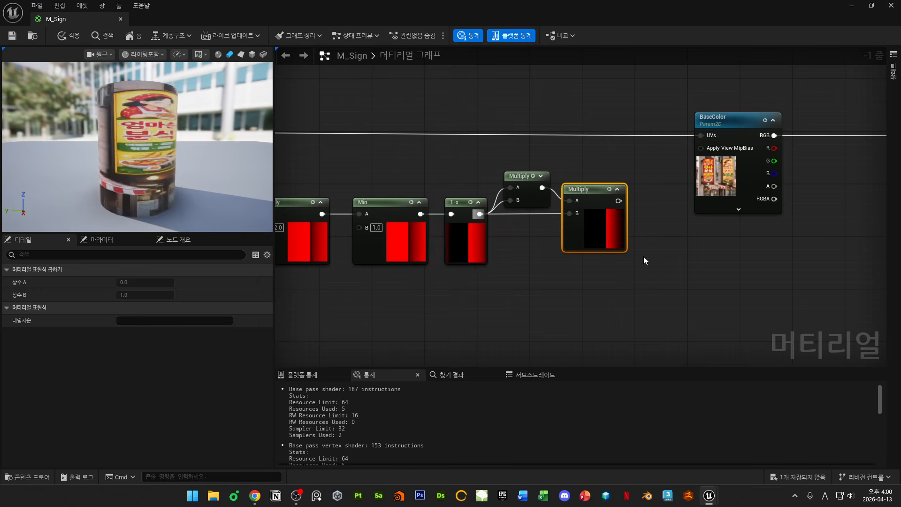
- Shift BaseColor and the M_Sign output farther away to leave more space after the second Multiply
{"action": "right_click_drag", "start_coordinate": [714, 249], "coordinate": [536, 256]}
{"action": "scroll", "coordinate": [533, 257], "scroll_direction": "down", "scroll_amount": 1}
{"action": "left_click_drag", "start_coordinate": [500, 119], "coordinate": [789, 183]}
{"action": "left_click_drag", "start_coordinate": [554, 188], "coordinate": [667, 189]}
{"action": "left_click", "coordinate": [521, 223]}
- Add a Power node below the two Multiply nodes and feed its Base from the 1-x output
{"action": "right_click_drag", "start_coordinate": [397, 296], "coordinate": [506, 278]}
{"action": "right_click", "coordinate": [506, 278]}
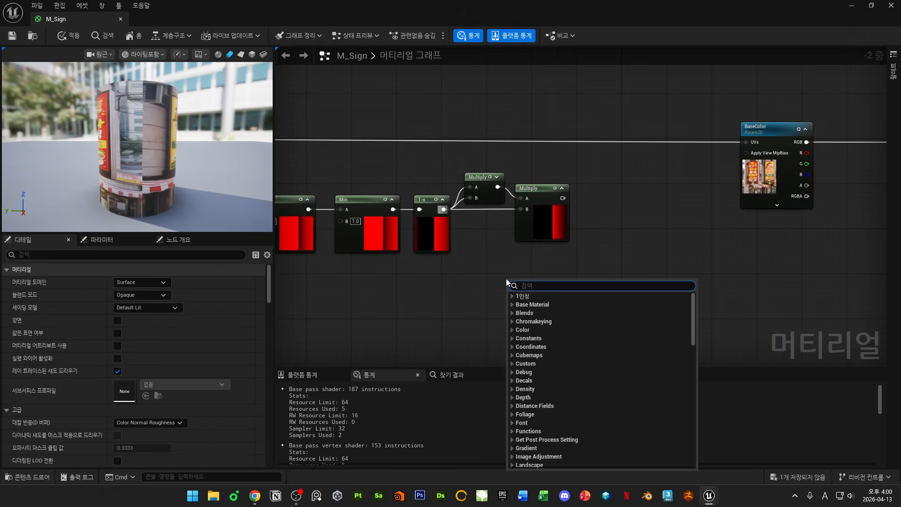
{"action": "type", "text": "power"}
{"action": "key", "text": "Return"}
{"action": "scroll", "coordinate": [451, 213], "scroll_direction": "up", "scroll_amount": 2}
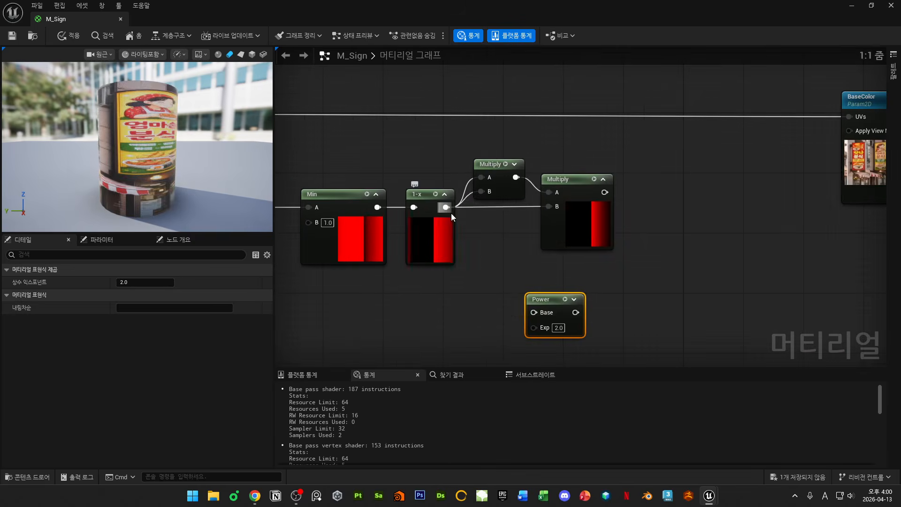
{"action": "left_click_drag", "start_coordinate": [446, 207], "coordinate": [522, 277]}
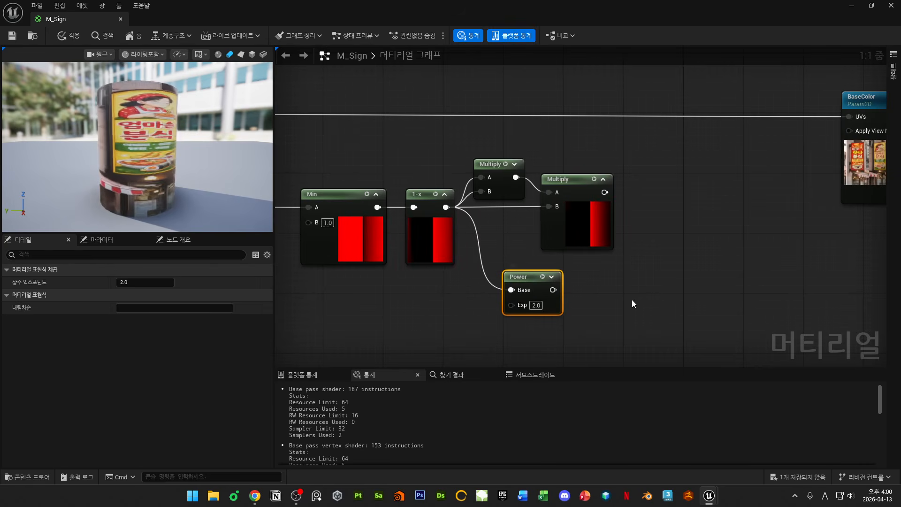
- Set the Power node's exponent to 3
{"action": "right_click_drag", "start_coordinate": [631, 303], "coordinate": [550, 283]}
{"action": "scroll", "coordinate": [550, 283], "scroll_direction": "down", "scroll_amount": 1}
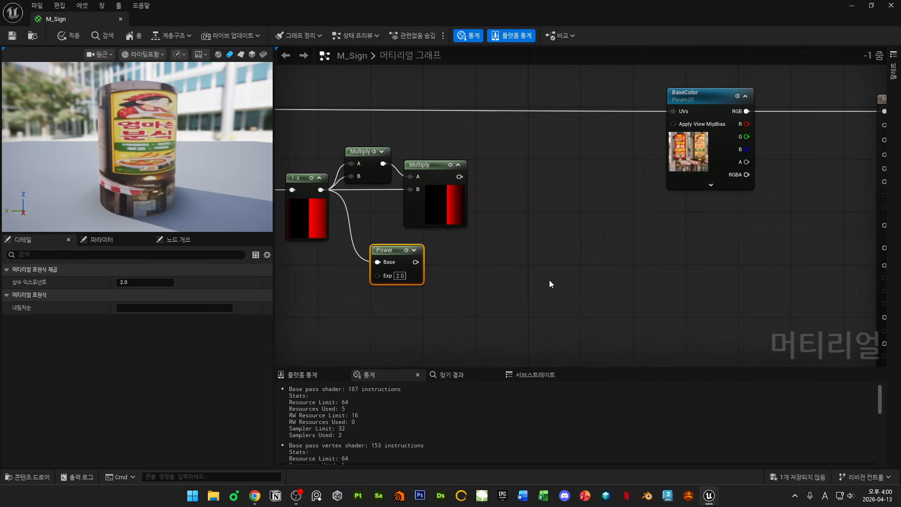
{"action": "left_click", "coordinate": [400, 276]}
{"action": "type", "text": "3"}
{"action": "key", "text": "Return"}
- Add a constant below the Power node and convert it to a parameter named EaseOutSpeed
{"action": "right_click", "coordinate": [324, 286]}
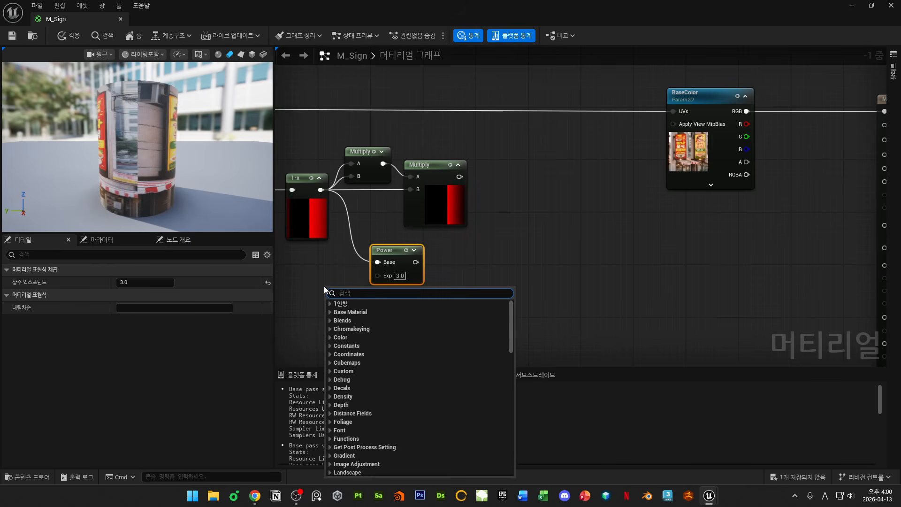
{"action": "type", "text": "con"}
{"action": "key", "text": "Return"}
{"action": "right_click", "coordinate": [324, 286]}
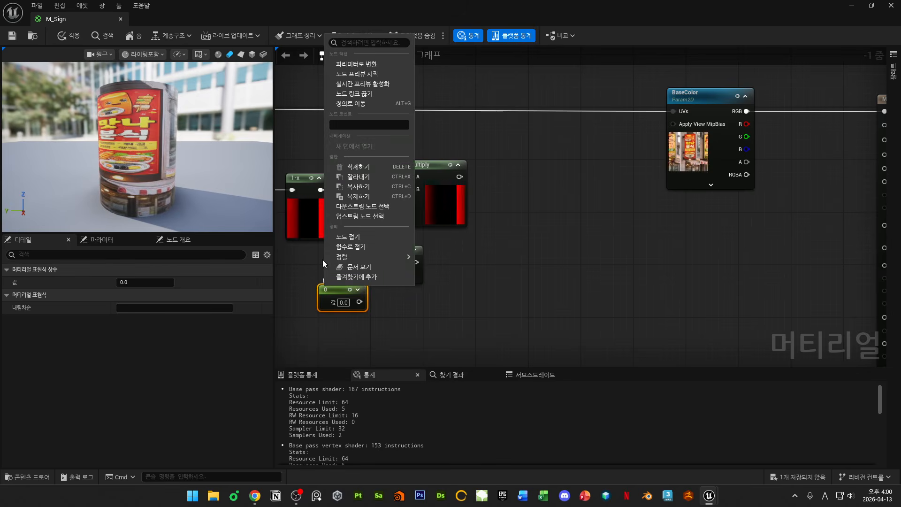
{"action": "left_click", "coordinate": [361, 64]}
{"action": "type", "text": "Eas"}
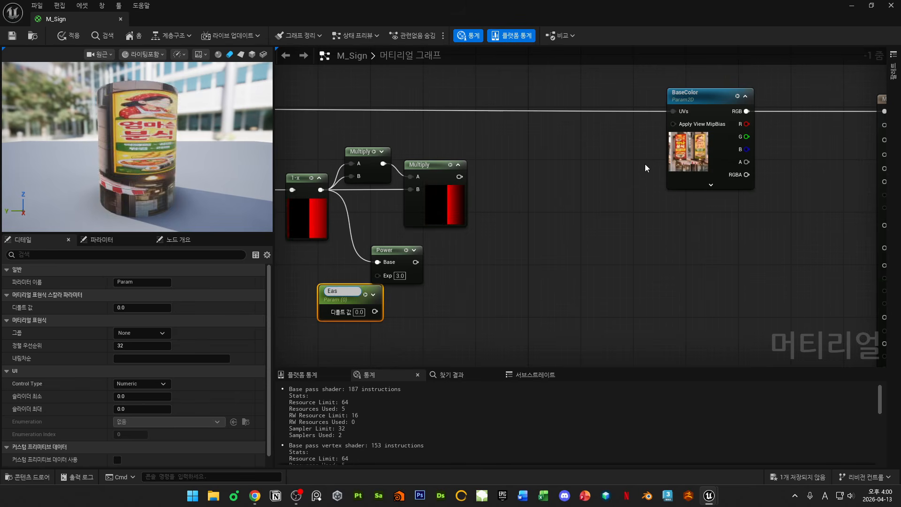
{"action": "type", "text": "eOut"}
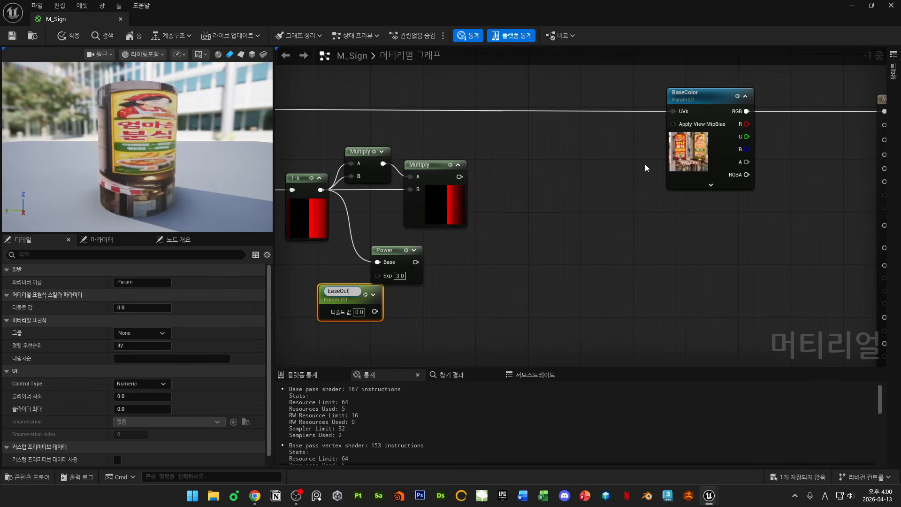
{"action": "type", "text": "Speed"}
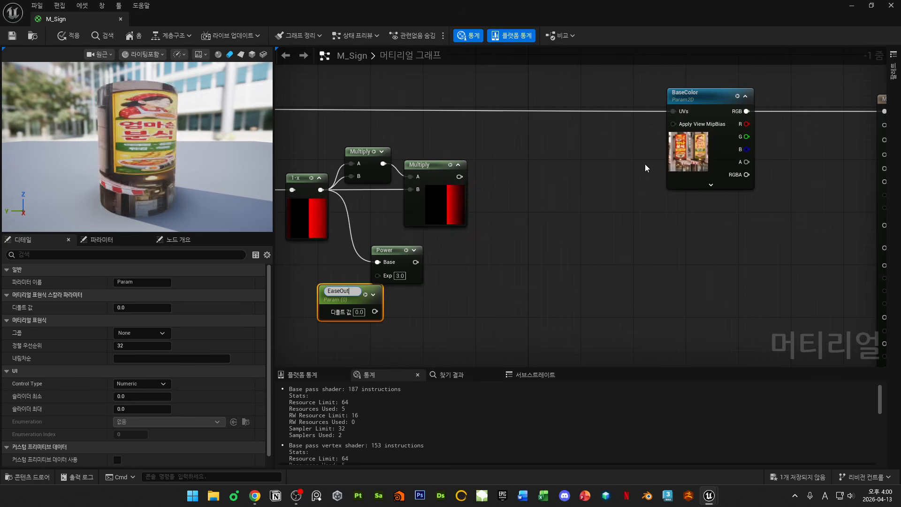
{"action": "key", "text": "Return"}
- Set EaseOutSpeed's default to 3.0, connect it to the Power node's Exp input and tidy both nodes below 1-x
{"action": "right_click_drag", "start_coordinate": [645, 164], "coordinate": [816, 162]}
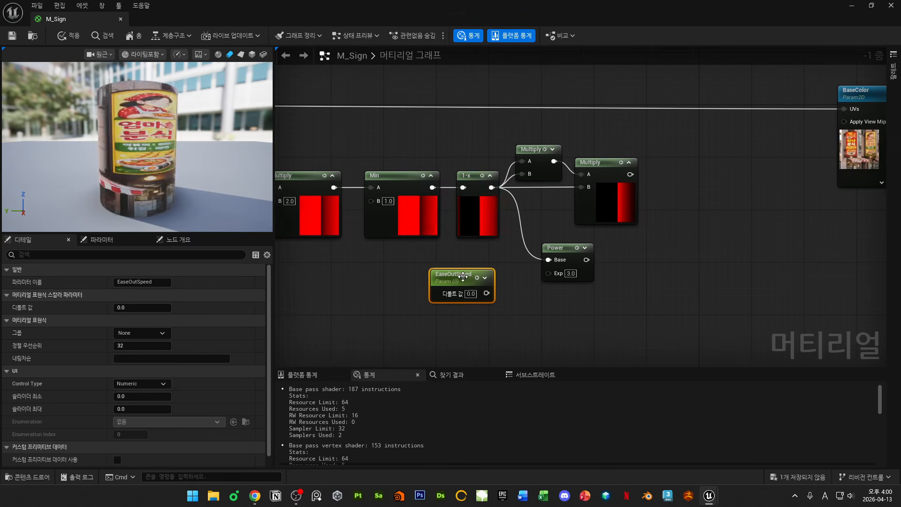
{"action": "left_click_drag", "start_coordinate": [550, 278], "coordinate": [549, 274]}
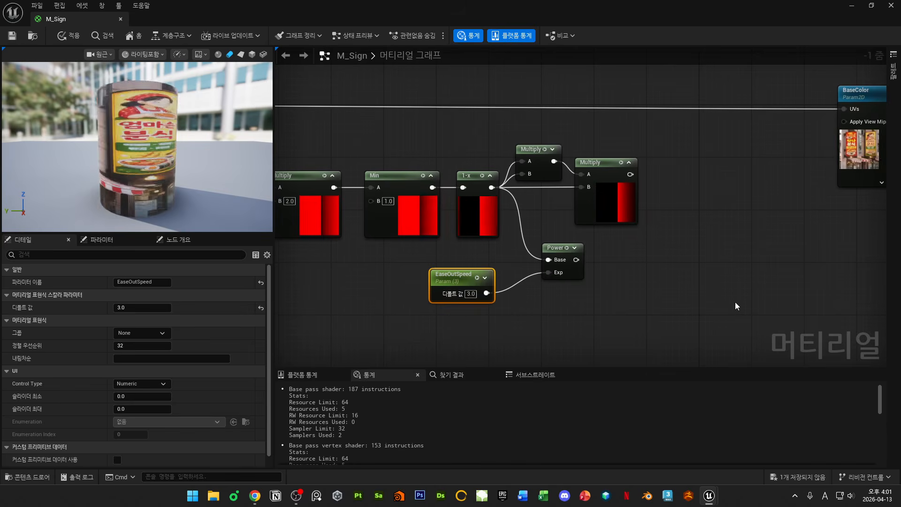
{"action": "left_click_drag", "start_coordinate": [444, 284], "coordinate": [440, 297]}
{"action": "left_click_drag", "start_coordinate": [551, 251], "coordinate": [538, 244]}
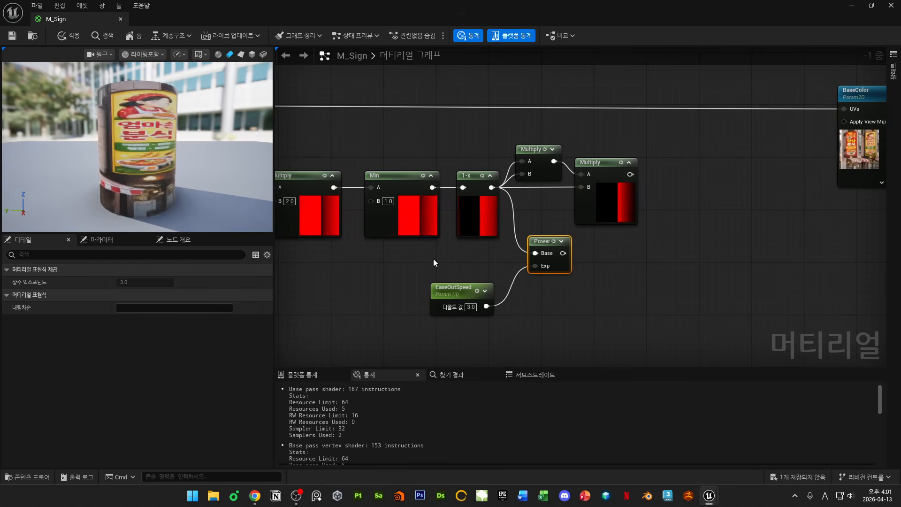
- Delete the Power node and the EaseOutSpeed parameter, keeping the two Multiply nodes
{"action": "left_click_drag", "start_coordinate": [436, 257], "coordinate": [556, 312]}
{"action": "key", "text": "Delete"}
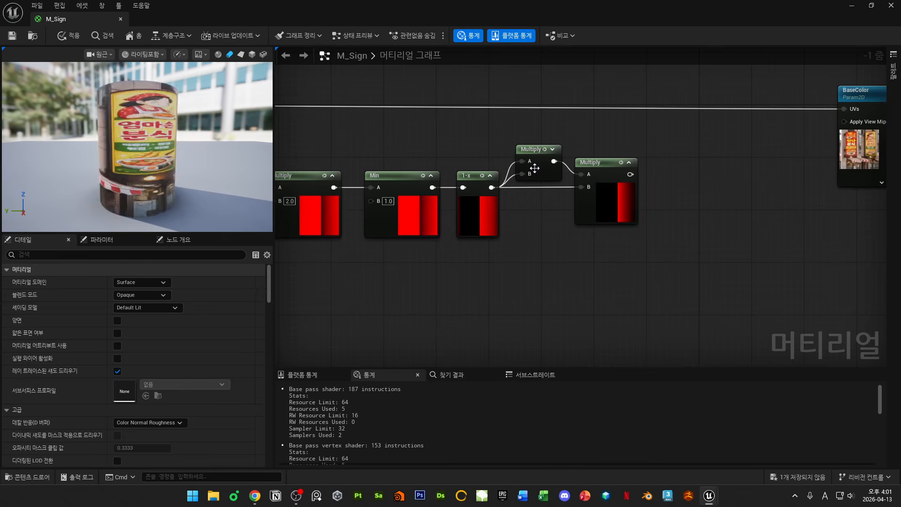
{"action": "left_click_drag", "start_coordinate": [511, 137], "coordinate": [683, 227]}
{"action": "left_click", "coordinate": [684, 216]}
- Duplicate the 1-x node, place the copy after the second Multiply and feed it from that Multiply's output
{"action": "right_click_drag", "start_coordinate": [724, 233], "coordinate": [586, 234]}
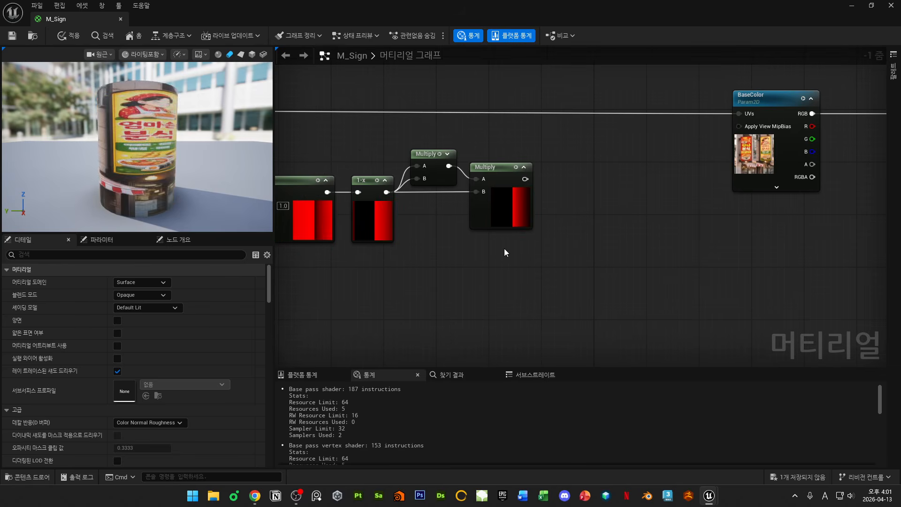
{"action": "left_click", "coordinate": [371, 221]}
{"action": "key", "text": "ctrl+c"}
{"action": "key", "text": "ctrl+v"}
{"action": "left_click_drag", "start_coordinate": [524, 179], "coordinate": [578, 201]}
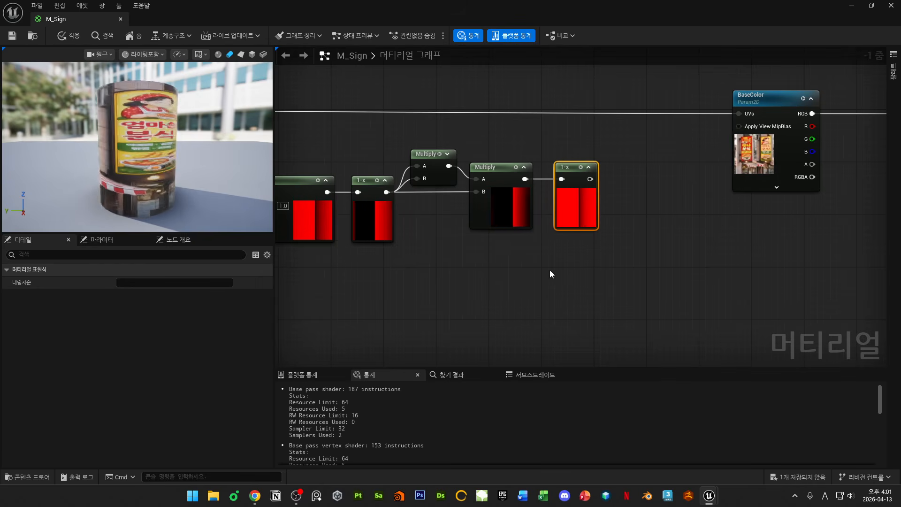
- Capture the node chain around the Multiply nodes with the Snipping Tool and close the capture
{"action": "key", "text": "super+shift+s"}
{"action": "left_click_drag", "start_coordinate": [258, 141], "coordinate": [708, 433]}
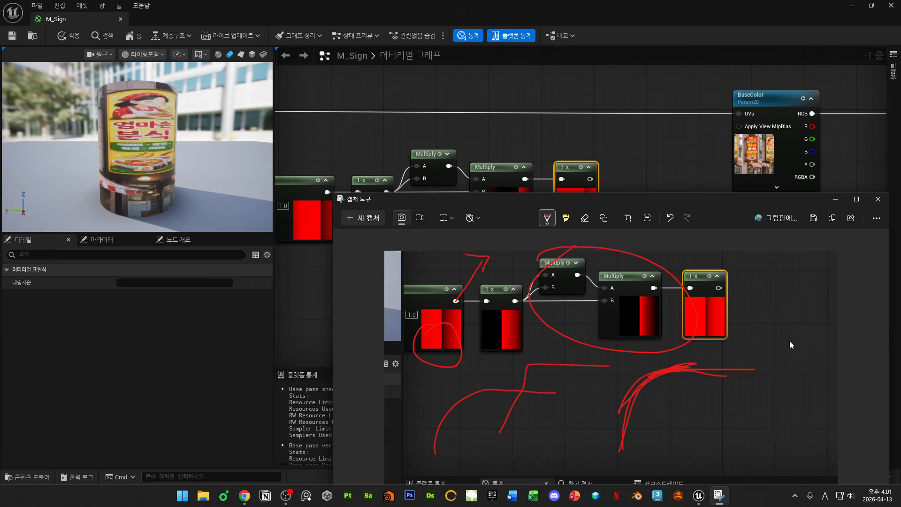
{"action": "left_click", "coordinate": [878, 199]}
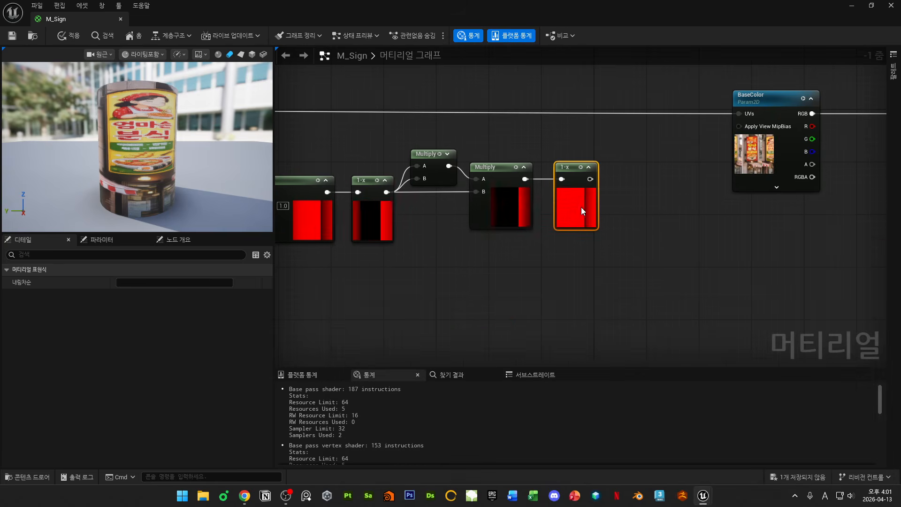
- Move the Mask (G) node along the graph to just below the final 1-x node
{"action": "scroll", "coordinate": [636, 229], "scroll_direction": "down", "scroll_amount": 3}
{"action": "left_click", "coordinate": [675, 246]}
{"action": "right_click_drag", "start_coordinate": [691, 249], "coordinate": [737, 250]}
{"action": "scroll", "coordinate": [594, 229], "scroll_direction": "up", "scroll_amount": 1}
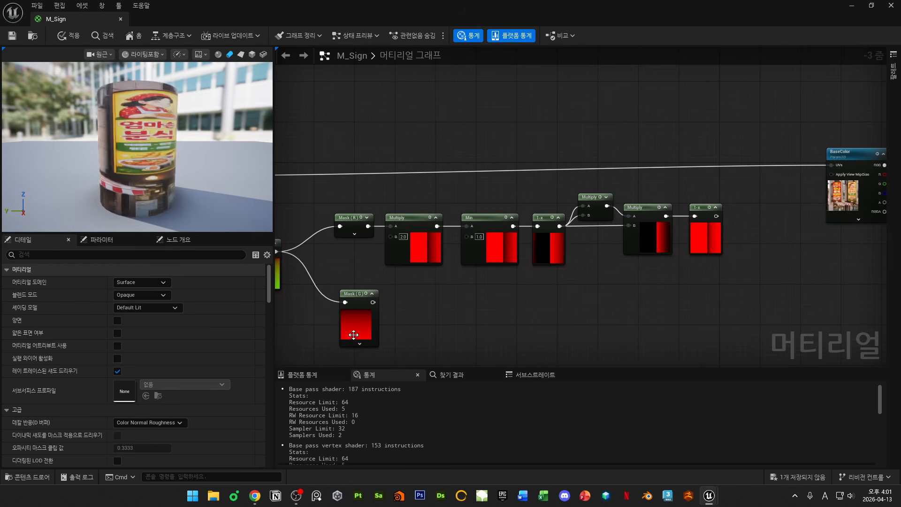
{"action": "left_click_drag", "start_coordinate": [364, 333], "coordinate": [708, 316]}
- Add an AppendVector node fed by the final 1-x in A and Mask (G) in B
{"action": "right_click_drag", "start_coordinate": [767, 235], "coordinate": [718, 234]}
{"action": "right_click", "coordinate": [718, 235]}
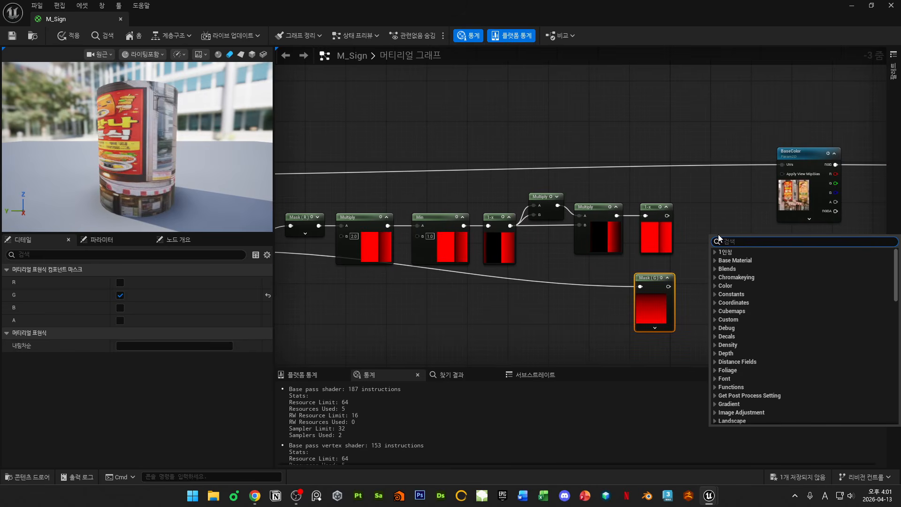
{"action": "type", "text": "append"}
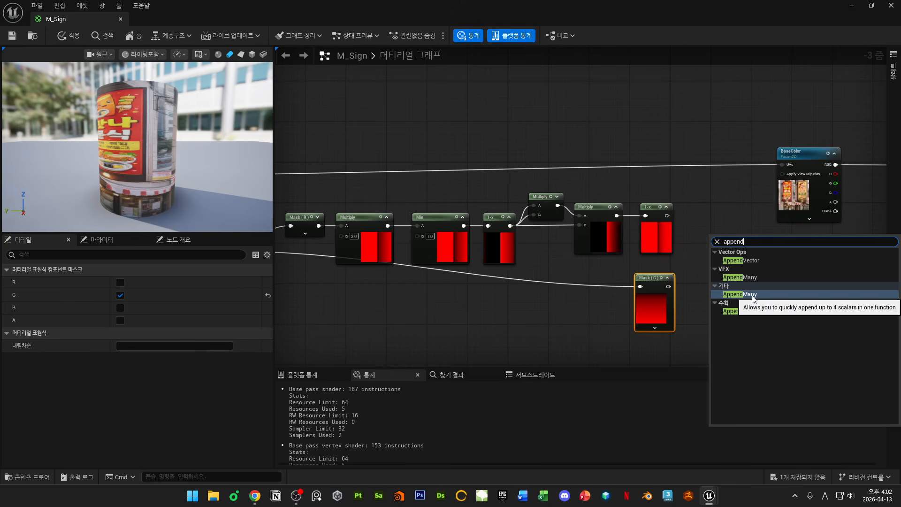
{"action": "left_click", "coordinate": [746, 260]}
{"action": "right_click_drag", "start_coordinate": [656, 237], "coordinate": [751, 236]}
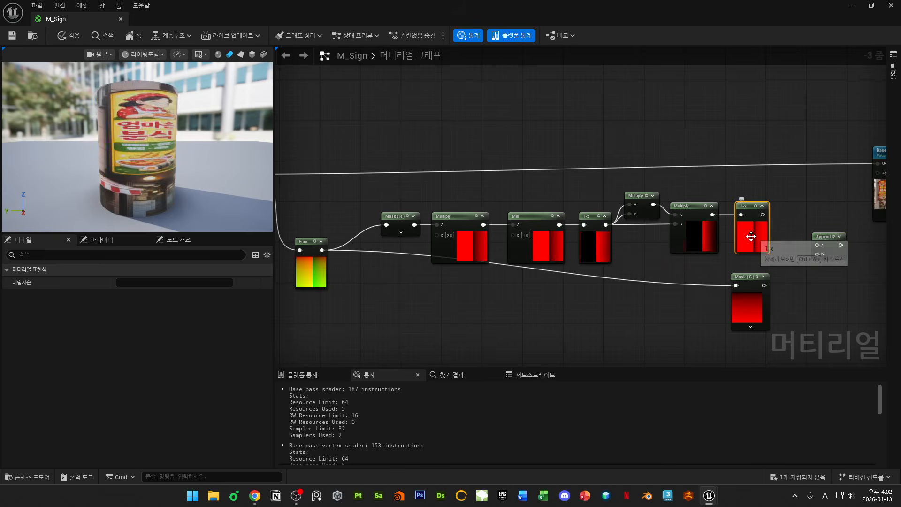
{"action": "scroll", "coordinate": [751, 236], "scroll_direction": "up", "scroll_amount": 1}
{"action": "left_click", "coordinate": [747, 310]}
{"action": "scroll", "coordinate": [815, 313], "scroll_direction": "up", "scroll_amount": 1}
{"action": "right_click_drag", "start_coordinate": [815, 314], "coordinate": [632, 239]}
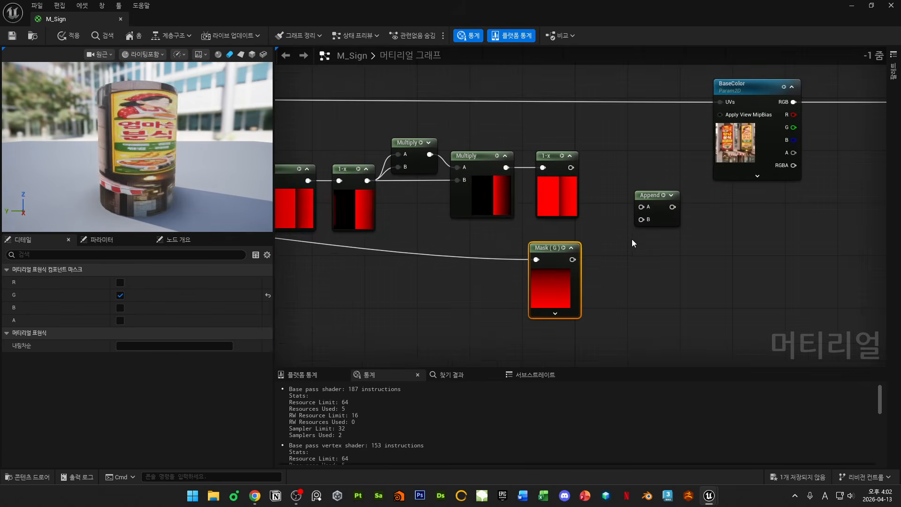
{"action": "scroll", "coordinate": [614, 226], "scroll_direction": "up", "scroll_amount": 1}
{"action": "left_click_drag", "start_coordinate": [563, 158], "coordinate": [642, 202]}
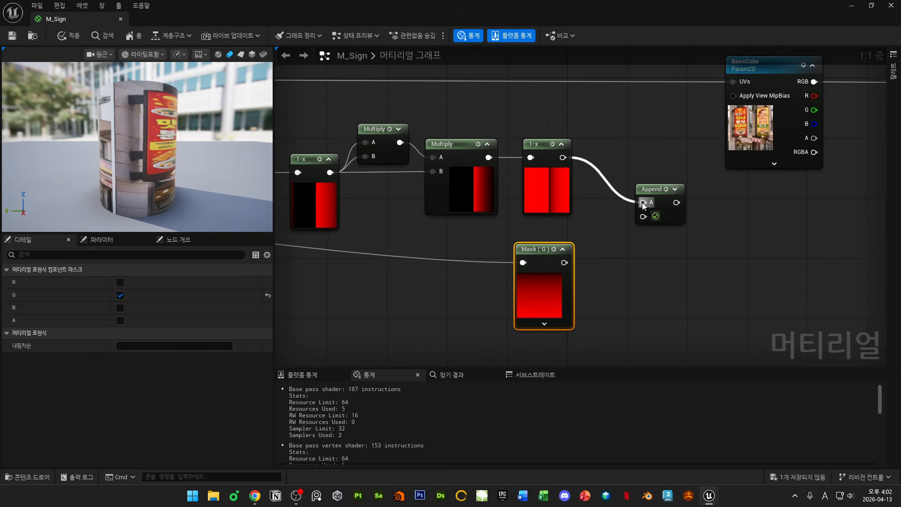
{"action": "left_click_drag", "start_coordinate": [565, 261], "coordinate": [624, 182]}
- Expand the new Append node's preview and shift BaseColor and the M_Sign output farther away from it
{"action": "scroll", "coordinate": [690, 212], "scroll_direction": "down", "scroll_amount": 1}
{"action": "scroll", "coordinate": [690, 212], "scroll_direction": "down", "scroll_amount": 1}
{"action": "right_click_drag", "start_coordinate": [726, 198], "coordinate": [549, 216]}
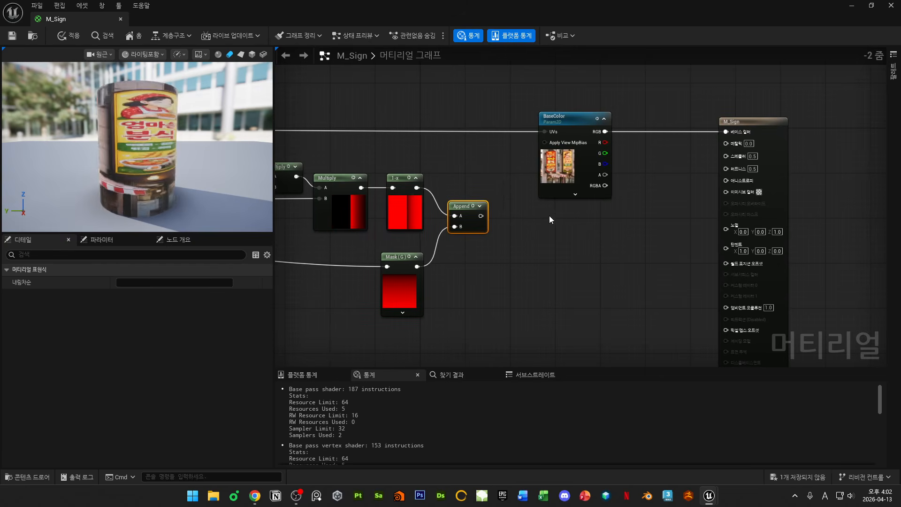
{"action": "left_click", "coordinate": [481, 206]}
{"action": "left_click_drag", "start_coordinate": [529, 88], "coordinate": [774, 182]}
{"action": "left_click_drag", "start_coordinate": [552, 175], "coordinate": [633, 175]}
{"action": "left_click", "coordinate": [558, 190]}
- Connect the new Append node's output to BaseColor's UVs input
{"action": "scroll", "coordinate": [496, 205], "scroll_direction": "up", "scroll_amount": 2}
{"action": "left_click_drag", "start_coordinate": [494, 220], "coordinate": [664, 107]}
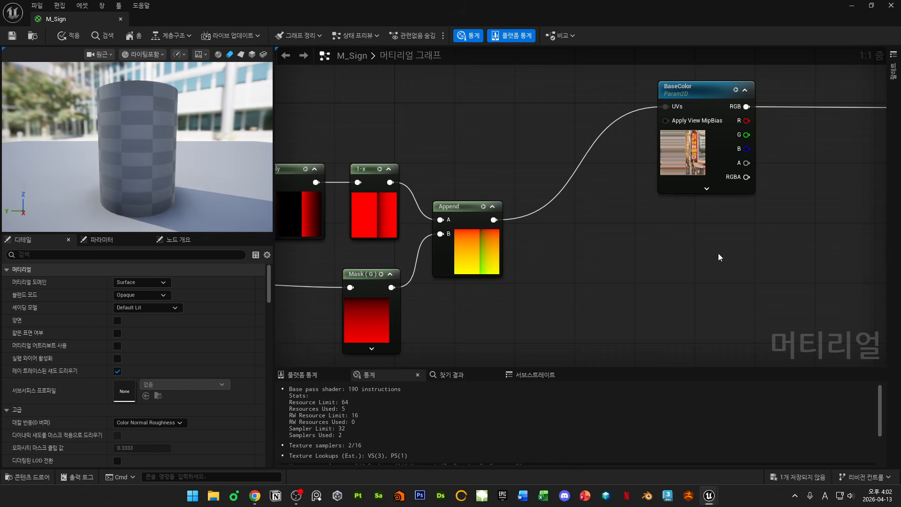
{"action": "scroll", "coordinate": [718, 253], "scroll_direction": "down", "scroll_amount": 1}
{"action": "right_click_drag", "start_coordinate": [759, 250], "coordinate": [667, 272]}
{"action": "right_click_drag", "start_coordinate": [588, 281], "coordinate": [644, 273]}
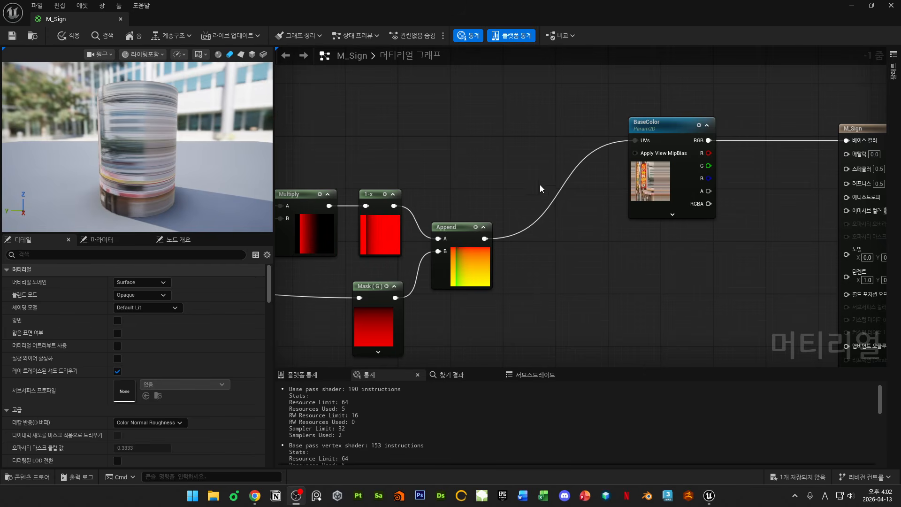
- Disconnect TexCoord from the Add node's A input and move TexCoord above the easing node chain
{"action": "right_click_drag", "start_coordinate": [539, 184], "coordinate": [880, 172]}
{"action": "scroll", "coordinate": [613, 203], "scroll_direction": "down", "scroll_amount": 4}
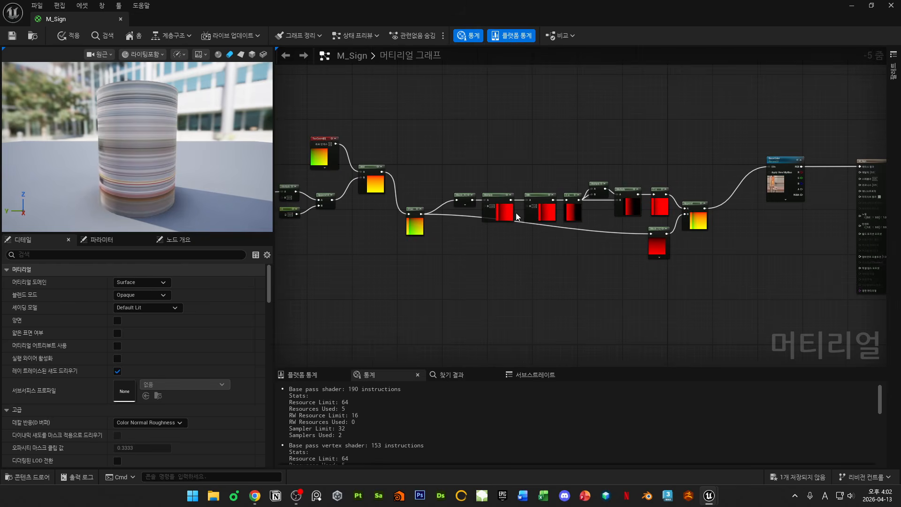
{"action": "scroll", "coordinate": [435, 213], "scroll_direction": "up", "scroll_amount": 1}
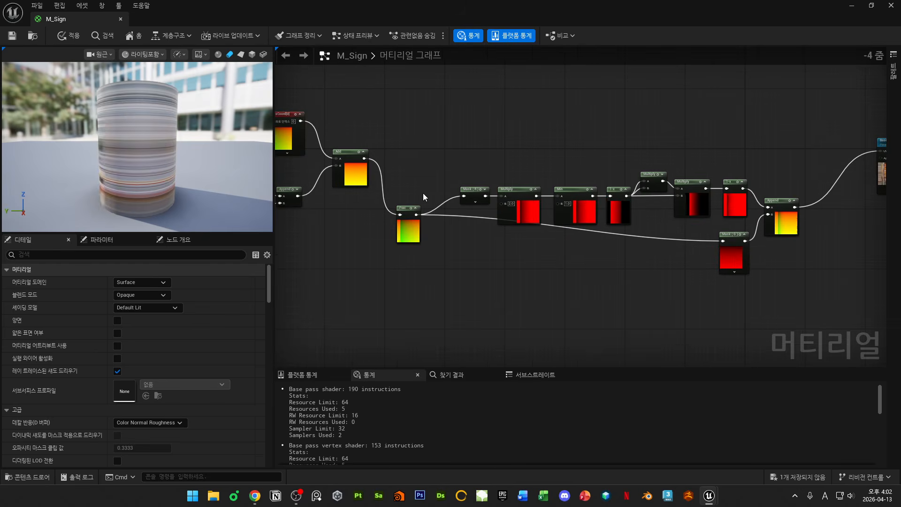
{"action": "right_click_drag", "start_coordinate": [423, 193], "coordinate": [441, 210]}
{"action": "right_click_drag", "start_coordinate": [322, 168], "coordinate": [474, 165]}
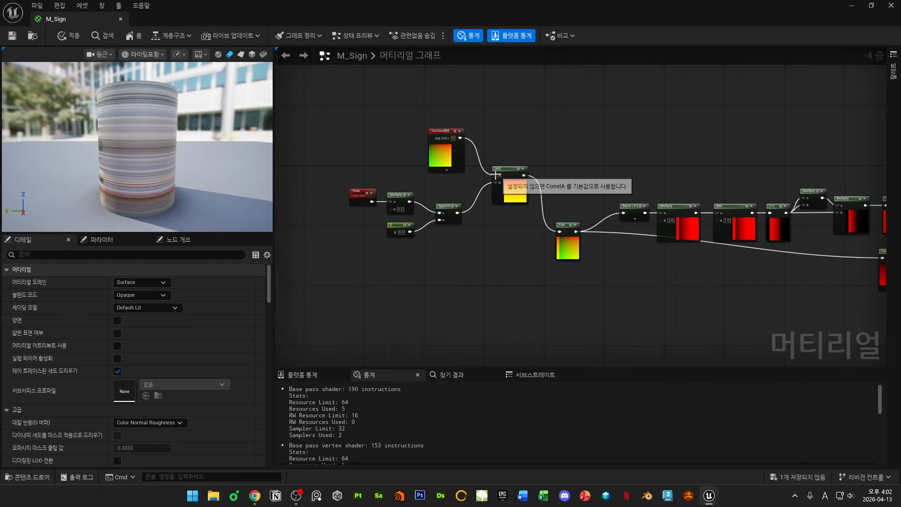
{"action": "left_click", "coordinate": [496, 175], "text": "alt"}
{"action": "left_click_drag", "start_coordinate": [450, 149], "coordinate": [596, 92]}
{"action": "right_click_drag", "start_coordinate": [609, 164], "coordinate": [513, 158]}
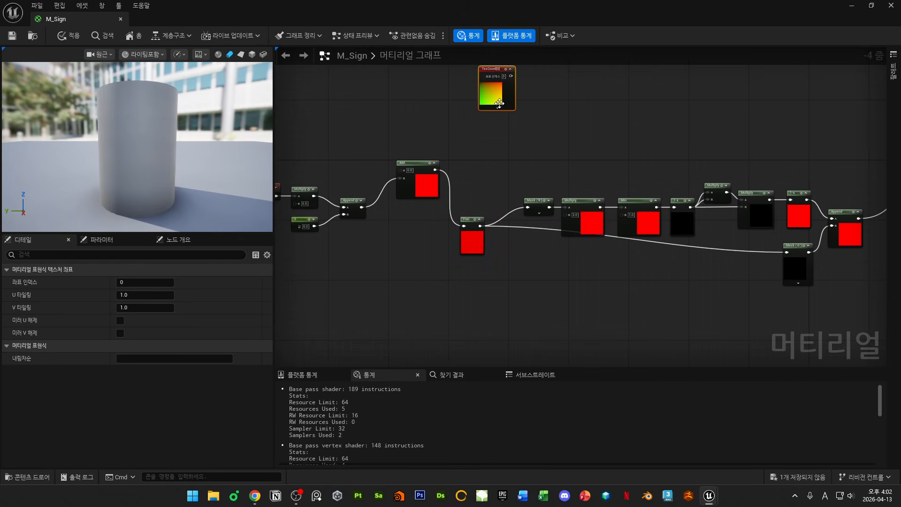
{"action": "left_click_drag", "start_coordinate": [498, 103], "coordinate": [586, 127]}
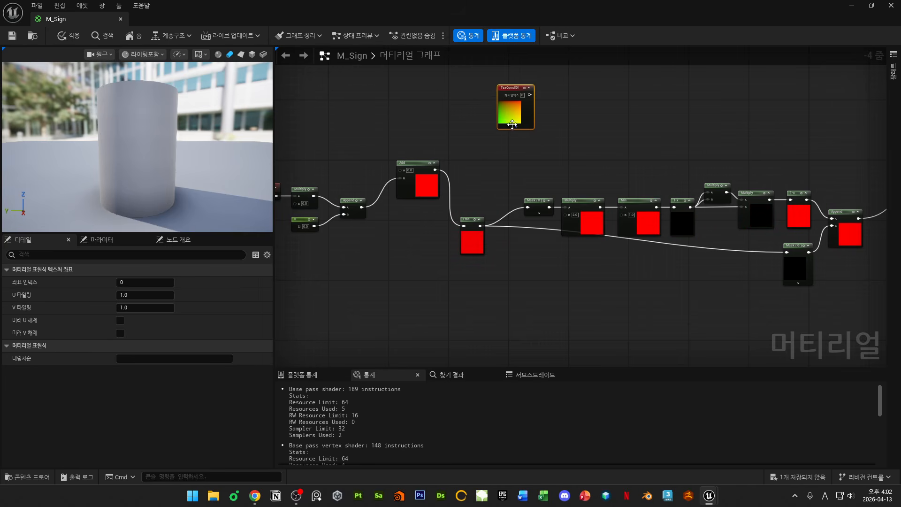
- Delete the Add node and connect the time Append's output directly to the Frac node
{"action": "right_click_drag", "start_coordinate": [410, 162], "coordinate": [422, 136]}
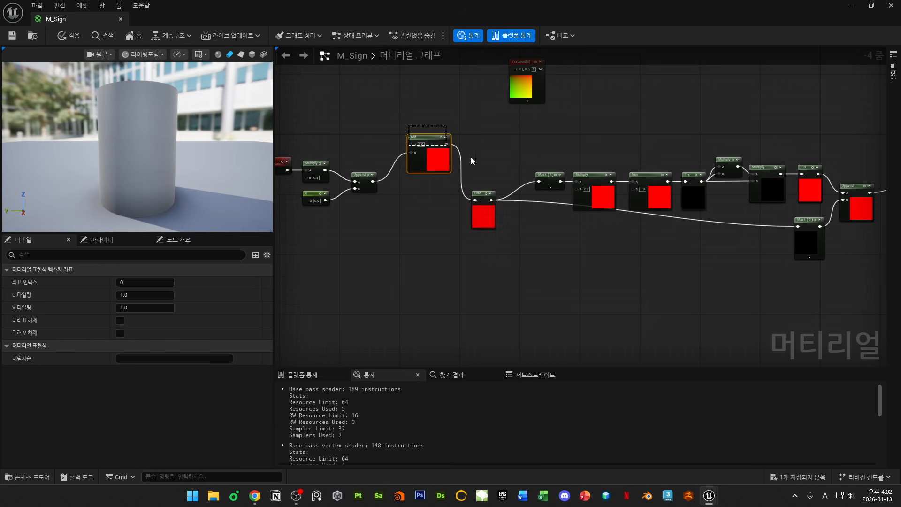
{"action": "left_click_drag", "start_coordinate": [472, 161], "coordinate": [488, 244]}
{"action": "key", "text": "Delete"}
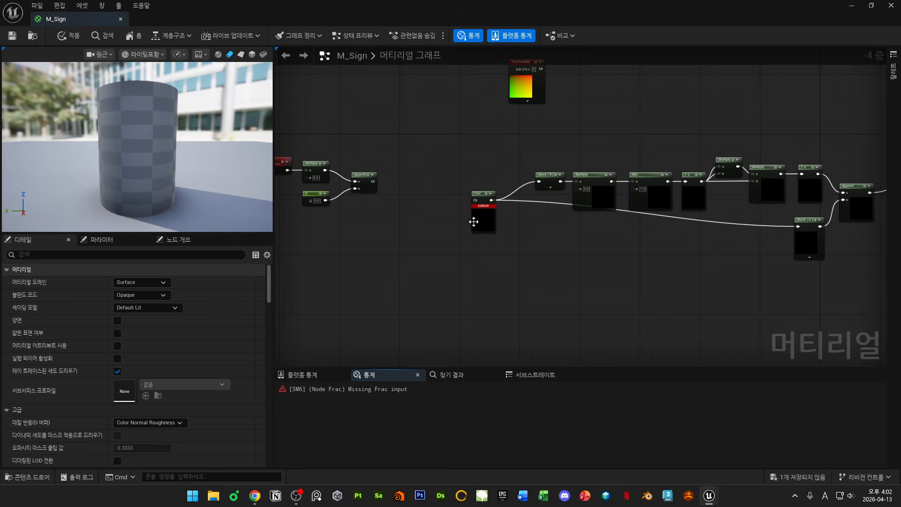
{"action": "scroll", "coordinate": [375, 181], "scroll_direction": "up", "scroll_amount": 2}
{"action": "left_click_drag", "start_coordinate": [521, 211], "coordinate": [525, 208]}
{"action": "scroll", "coordinate": [511, 205], "scroll_direction": "down", "scroll_amount": 2}
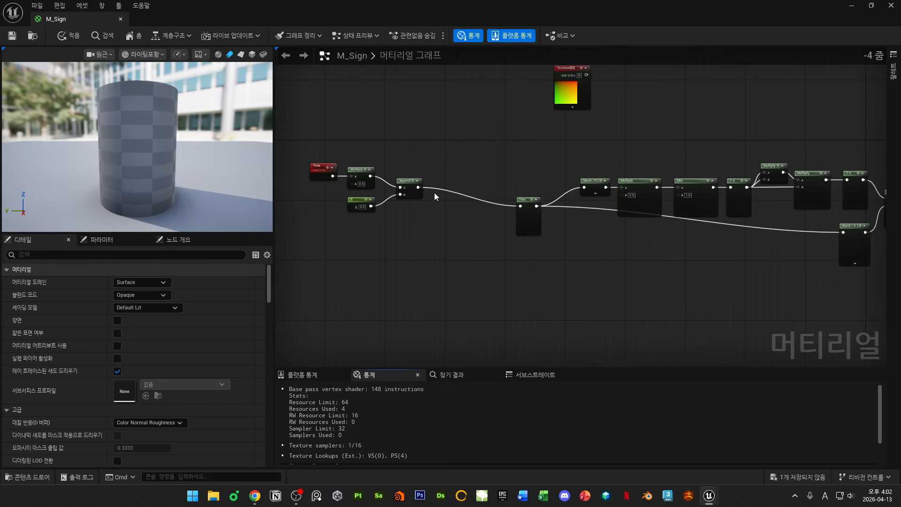
- Move the Time, Multiply, constant and first Append nodes together so they sit just before the Frac node
{"action": "left_click_drag", "start_coordinate": [309, 132], "coordinate": [432, 226]}
{"action": "left_click_drag", "start_coordinate": [405, 183], "coordinate": [484, 200]}
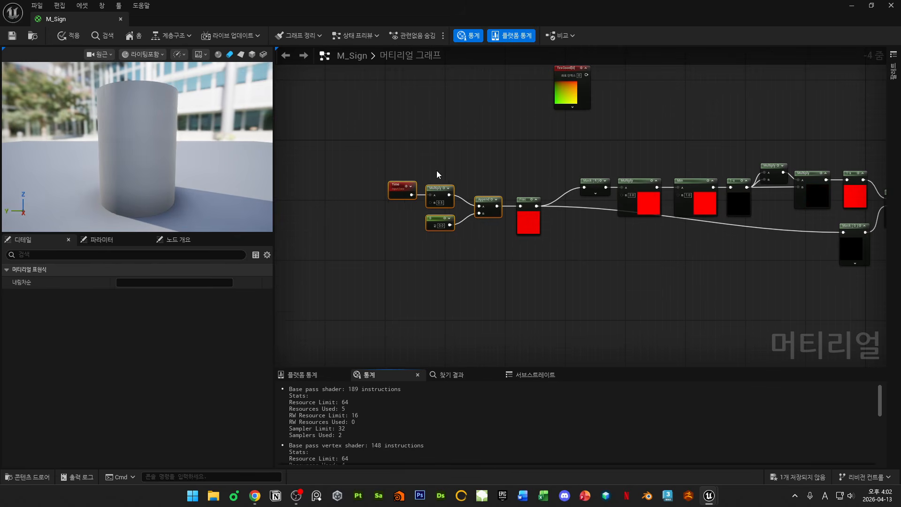
{"action": "left_click", "coordinate": [437, 172]}
- Move the whole node chain from Time through the final Append farther away from the BaseColor texture node
{"action": "right_click_drag", "start_coordinate": [469, 156], "coordinate": [436, 151]}
{"action": "left_click_drag", "start_coordinate": [325, 150], "coordinate": [832, 285]}
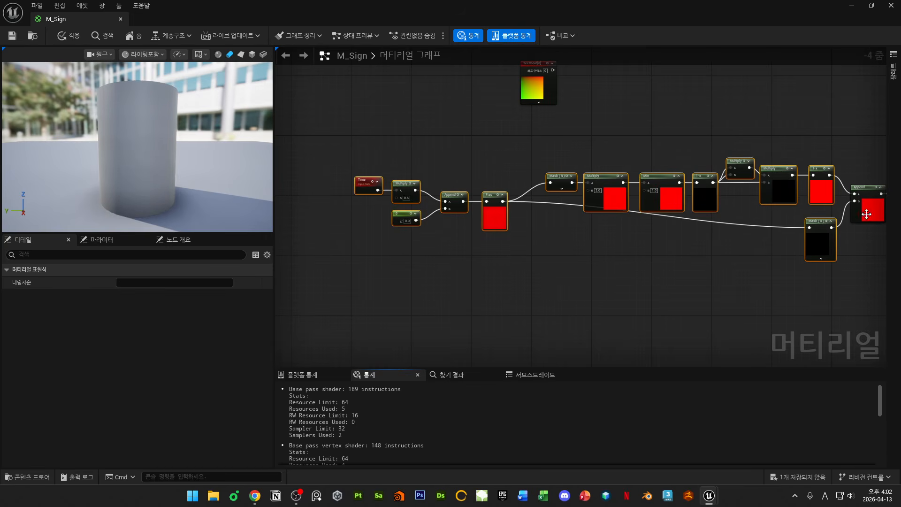
{"action": "scroll", "coordinate": [399, 159], "scroll_direction": "down", "scroll_amount": 3}
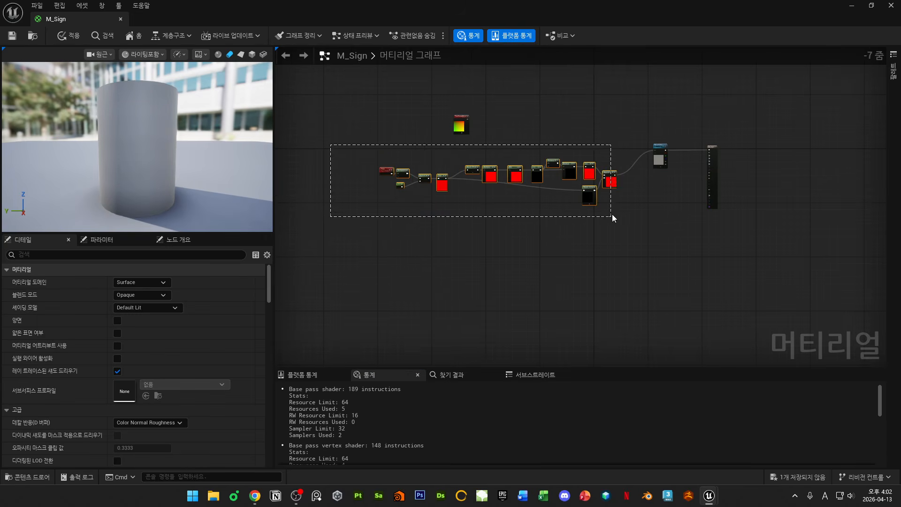
{"action": "left_click_drag", "start_coordinate": [612, 215], "coordinate": [614, 216]}
{"action": "scroll", "coordinate": [609, 183], "scroll_direction": "up", "scroll_amount": 2}
{"action": "left_click_drag", "start_coordinate": [616, 184], "coordinate": [415, 176]}
- Place the TexCoord node just above the final Append node
{"action": "right_click_drag", "start_coordinate": [442, 159], "coordinate": [593, 182]}
{"action": "left_click", "coordinate": [588, 166]}
{"action": "left_click_drag", "start_coordinate": [508, 114], "coordinate": [554, 141]}
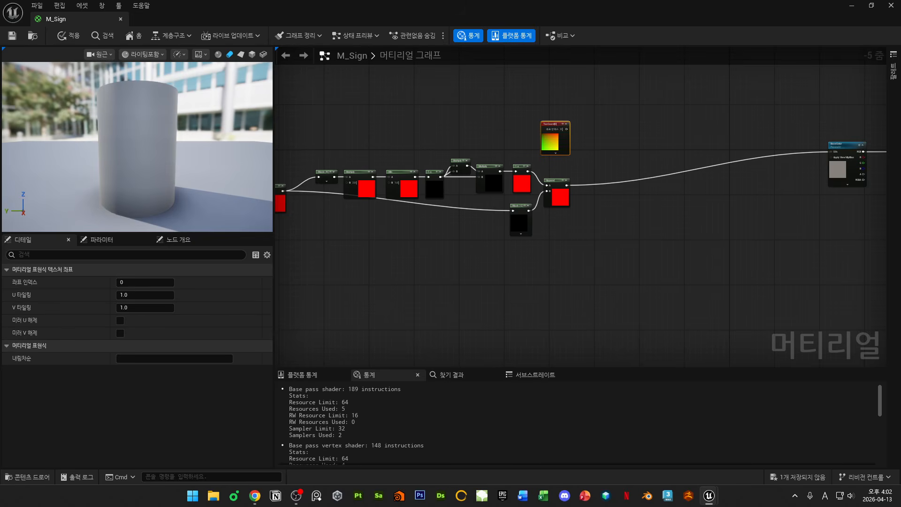
- Examine the node chain and its previews from Time through Frac, Multiply, Min and 1-x to the final Append
{"action": "scroll", "coordinate": [606, 181], "scroll_direction": "up", "scroll_amount": 1}
{"action": "right_click_drag", "start_coordinate": [589, 163], "coordinate": [755, 171]}
{"action": "right_click_drag", "start_coordinate": [337, 243], "coordinate": [522, 221]}
{"action": "scroll", "coordinate": [522, 221], "scroll_direction": "up", "scroll_amount": 1}
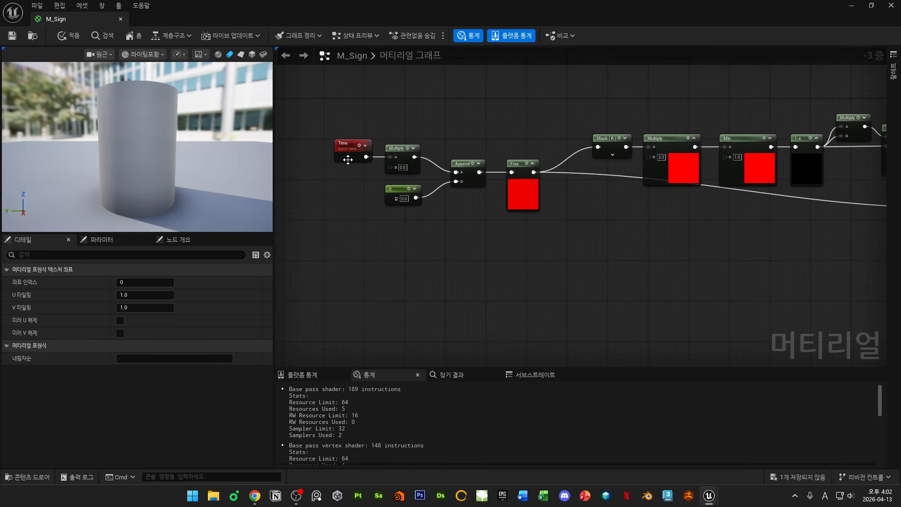
{"action": "scroll", "coordinate": [523, 196], "scroll_direction": "up", "scroll_amount": 2}
{"action": "left_click", "coordinate": [523, 196]}
{"action": "scroll", "coordinate": [523, 195], "scroll_direction": "up", "scroll_amount": 1}
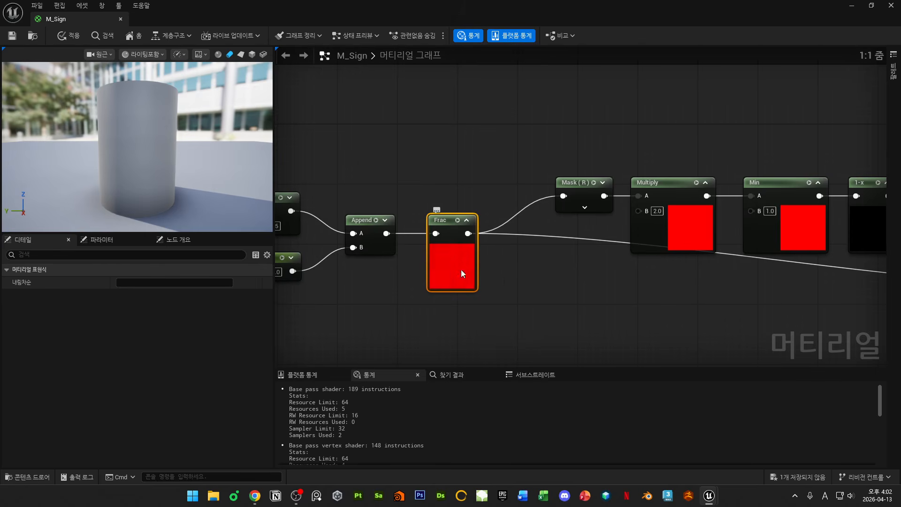
{"action": "right_click_drag", "start_coordinate": [659, 254], "coordinate": [459, 230]}
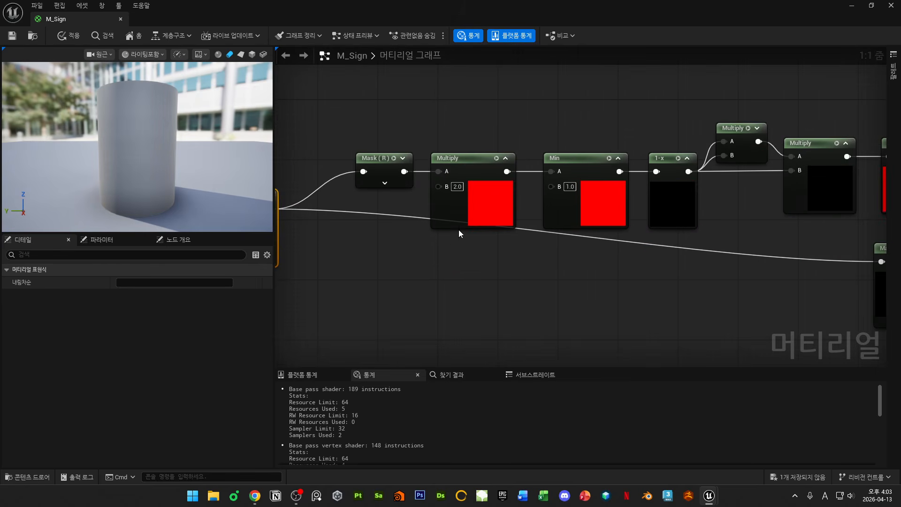
{"action": "left_click", "coordinate": [490, 205]}
{"action": "left_click", "coordinate": [609, 208]}
{"action": "left_click", "coordinate": [674, 212]}
{"action": "right_click_drag", "start_coordinate": [737, 224], "coordinate": [314, 208]}
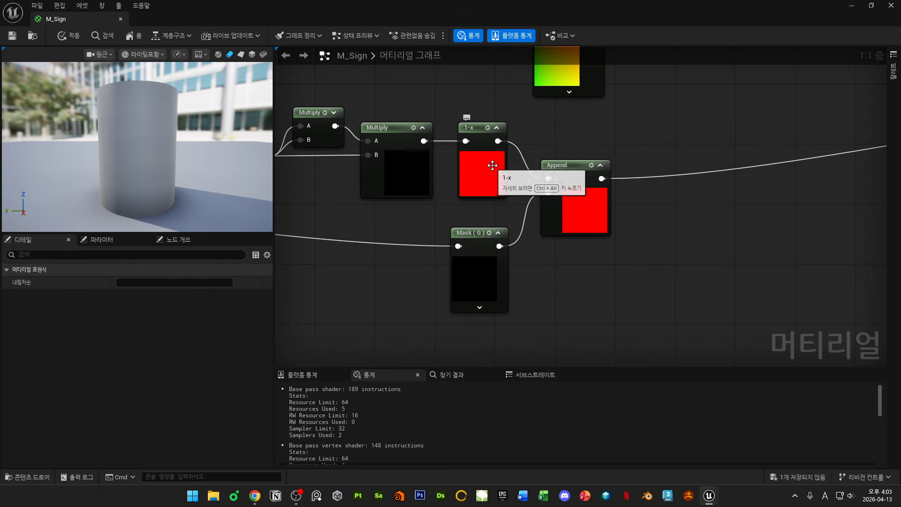
{"action": "left_click", "coordinate": [583, 206]}
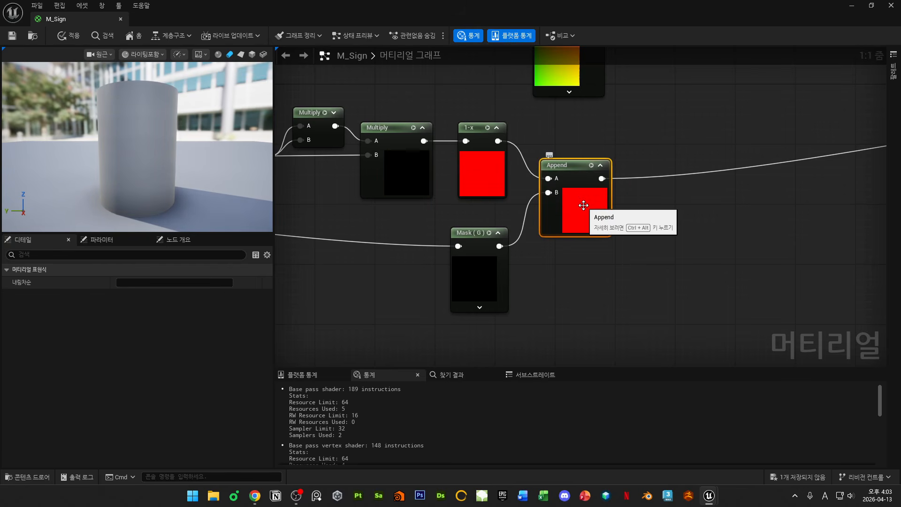
- Delete the Mask (G) node that feeds input B of the final Append
{"action": "scroll", "coordinate": [563, 213], "scroll_direction": "down", "scroll_amount": 7}
{"action": "scroll", "coordinate": [588, 217], "scroll_direction": "up", "scroll_amount": 5}
{"action": "left_click", "coordinate": [711, 204]}
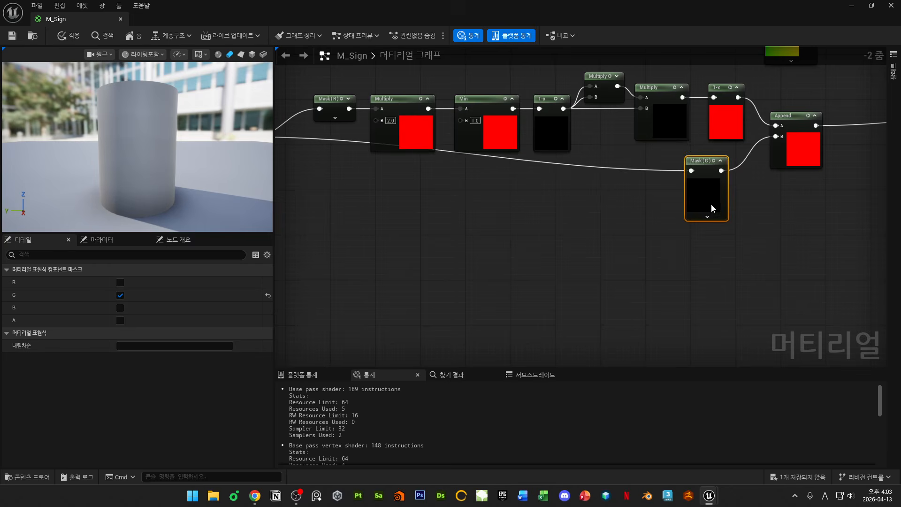
{"action": "key", "text": "Delete"}
- Add a Constant node with value 0.0 and connect it to input B of the final Append
{"action": "right_click_drag", "start_coordinate": [805, 161], "coordinate": [525, 259]}
{"action": "mouse_move", "coordinate": [509, 271]}
{"action": "left_mouse_down"}
{"action": "mouse_move", "coordinate": [548, 257]}
{"action": "mouse_move", "coordinate": [509, 277]}
{"action": "left_mouse_up"}
{"action": "right_click", "coordinate": [437, 276]}
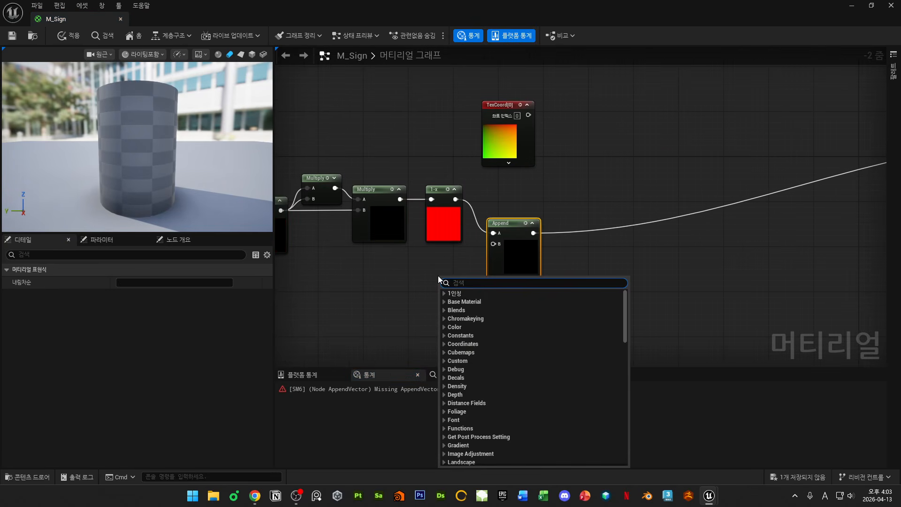
{"action": "type", "text": "con"}
{"action": "key", "text": "Return"}
{"action": "scroll", "coordinate": [467, 281], "scroll_direction": "up", "scroll_amount": 2}
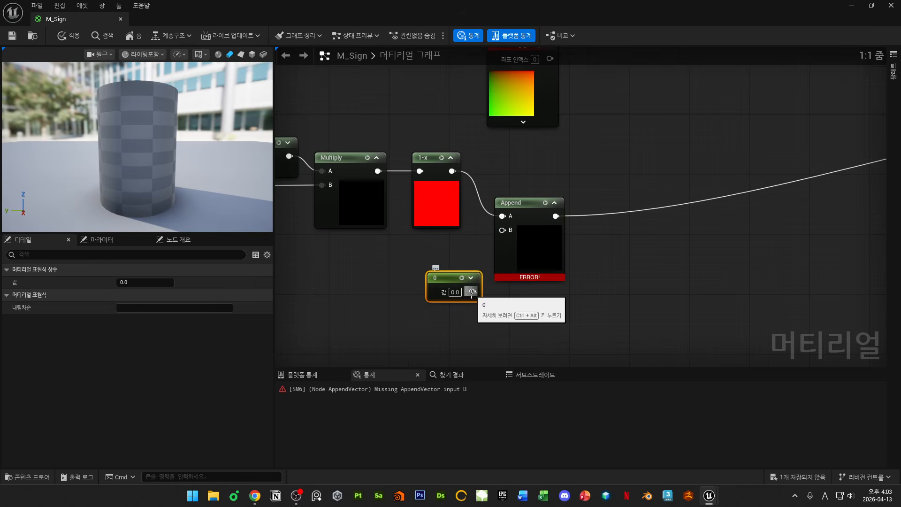
{"action": "left_click_drag", "start_coordinate": [471, 292], "coordinate": [503, 230]}
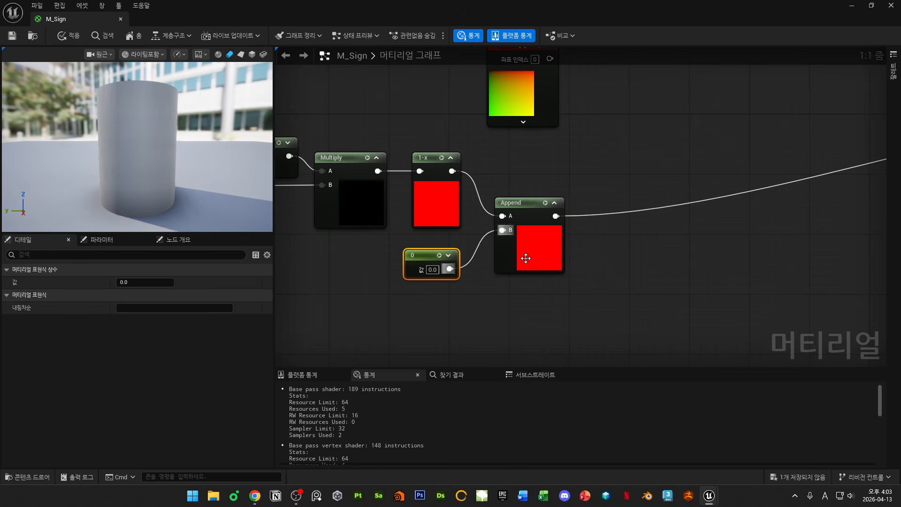
- Bring the TexCoord node down closer to the final Append node
{"action": "scroll", "coordinate": [526, 258], "scroll_direction": "down", "scroll_amount": 3}
{"action": "right_click_drag", "start_coordinate": [506, 201], "coordinate": [465, 205]}
{"action": "scroll", "coordinate": [465, 173], "scroll_direction": "up", "scroll_amount": 3}
{"action": "left_click_drag", "start_coordinate": [487, 142], "coordinate": [497, 187]}
{"action": "scroll", "coordinate": [554, 207], "scroll_direction": "down", "scroll_amount": 3}
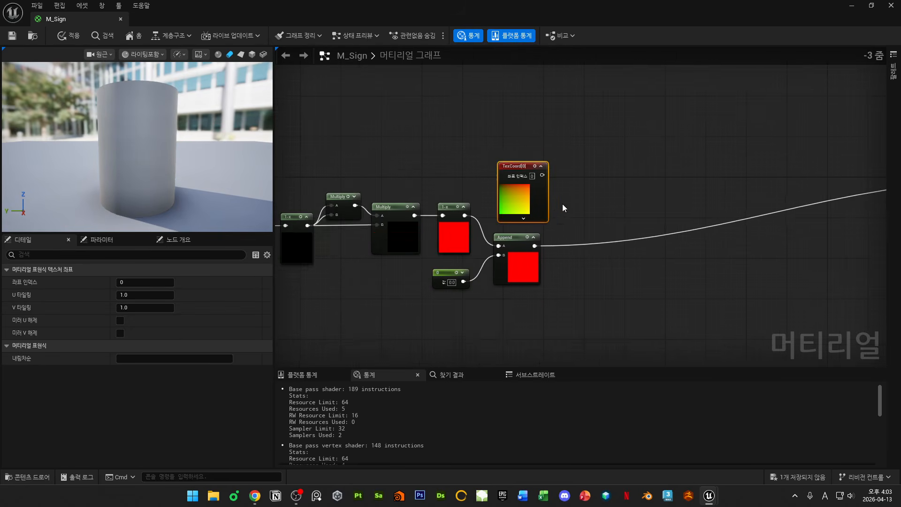
- Move the BaseColor texture node and the M_Sign output node together closer to the final Append
{"action": "right_click_drag", "start_coordinate": [562, 204], "coordinate": [422, 196]}
{"action": "right_click_drag", "start_coordinate": [837, 203], "coordinate": [557, 202]}
{"action": "scroll", "coordinate": [559, 193], "scroll_direction": "down", "scroll_amount": 5}
{"action": "left_click_drag", "start_coordinate": [554, 128], "coordinate": [643, 225]}
{"action": "scroll", "coordinate": [570, 192], "scroll_direction": "up", "scroll_amount": 3}
{"action": "left_click_drag", "start_coordinate": [572, 187], "coordinate": [407, 223]}
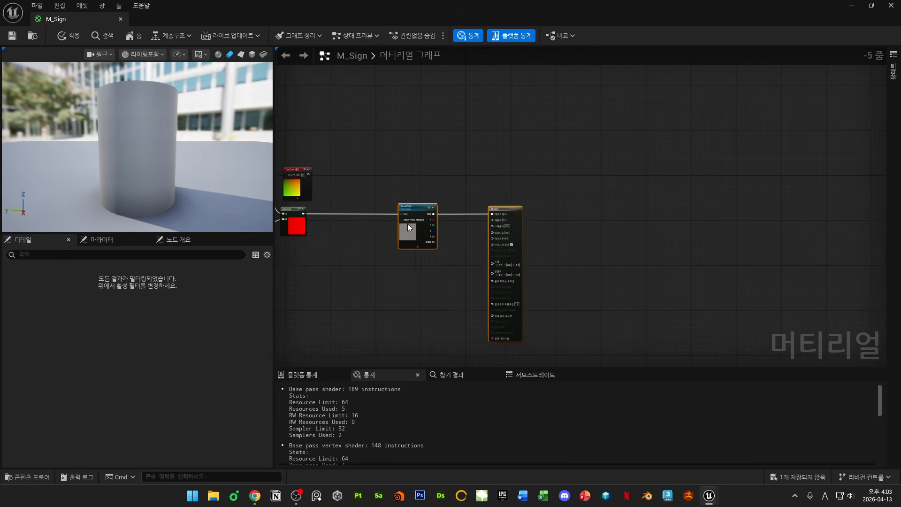
- Raise the TexCoord node slightly to leave more space above the final Append
{"action": "right_click_drag", "start_coordinate": [297, 221], "coordinate": [533, 234]}
{"action": "scroll", "coordinate": [533, 234], "scroll_direction": "up", "scroll_amount": 5}
{"action": "left_click", "coordinate": [537, 187]}
{"action": "mouse_move", "coordinate": [541, 162]}
{"action": "left_mouse_down"}
{"action": "mouse_move", "coordinate": [498, 151]}
{"action": "mouse_move", "coordinate": [529, 151]}
{"action": "left_mouse_up"}
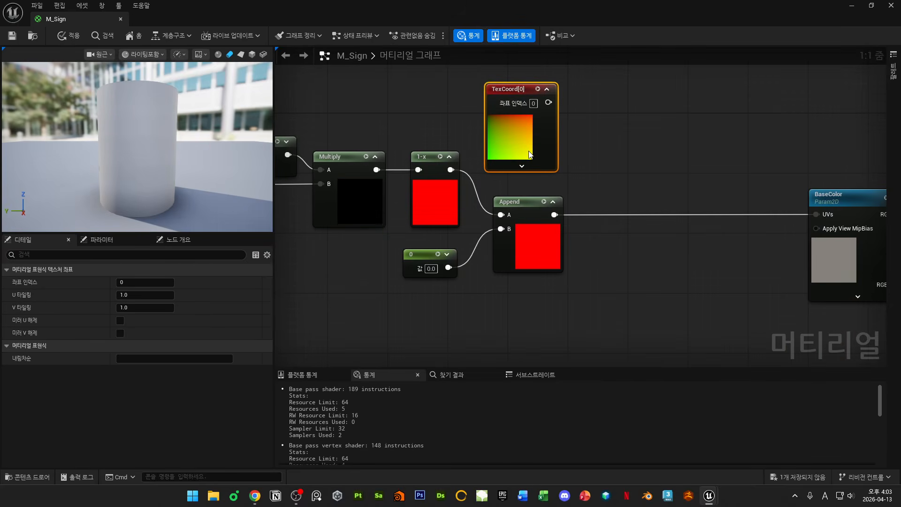
- Create an Add node with TexCoord in A and the final Append in B, and connect its output to BaseColor's UVs
{"action": "right_click_drag", "start_coordinate": [529, 154], "coordinate": [459, 179]}
{"action": "right_click", "coordinate": [564, 158]}
{"action": "type", "text": "add"}
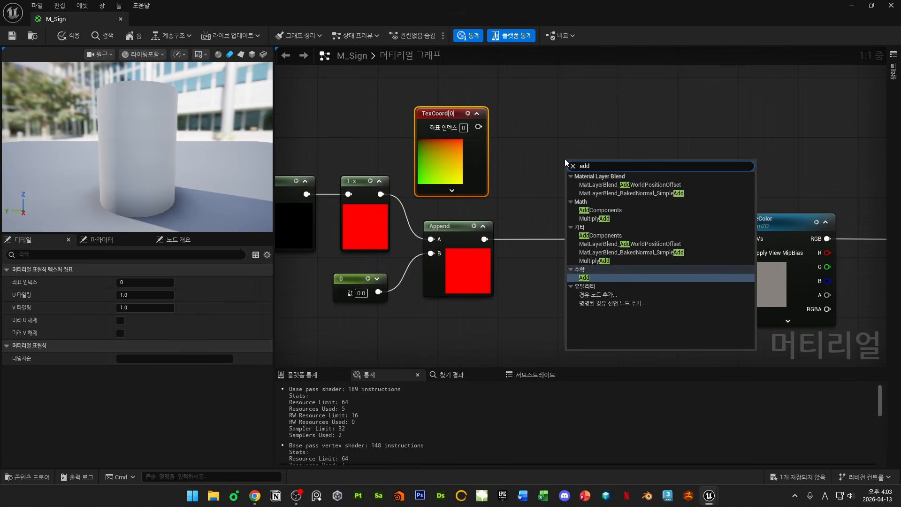
{"action": "key", "text": "Return"}
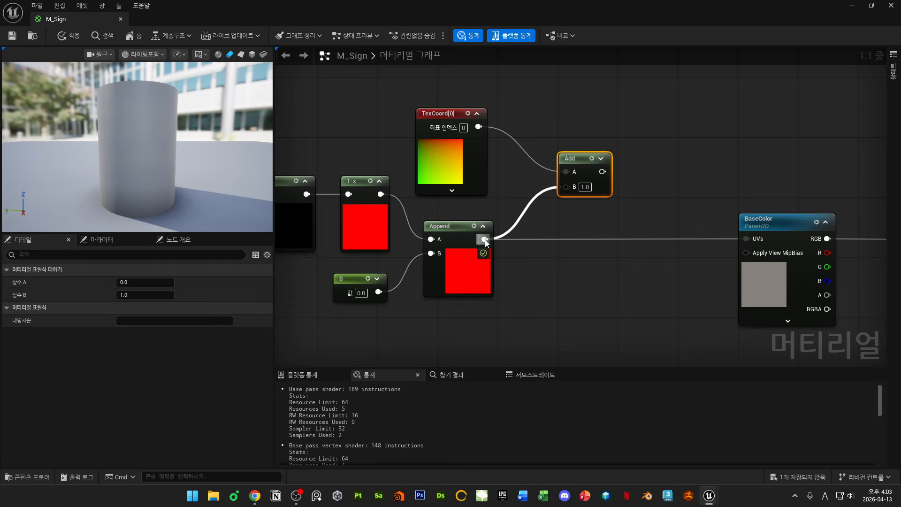
{"action": "left_click_drag", "start_coordinate": [485, 239], "coordinate": [485, 239]}
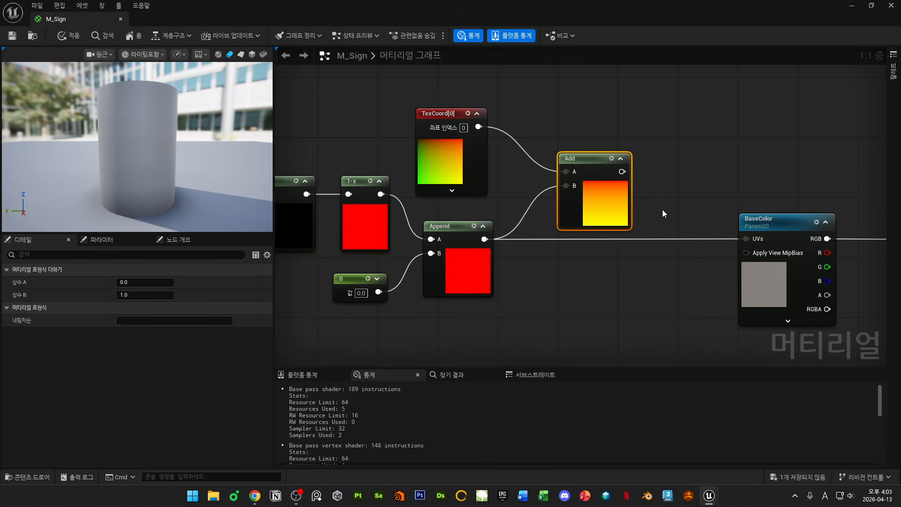
{"action": "left_click_drag", "start_coordinate": [622, 172], "coordinate": [746, 239]}
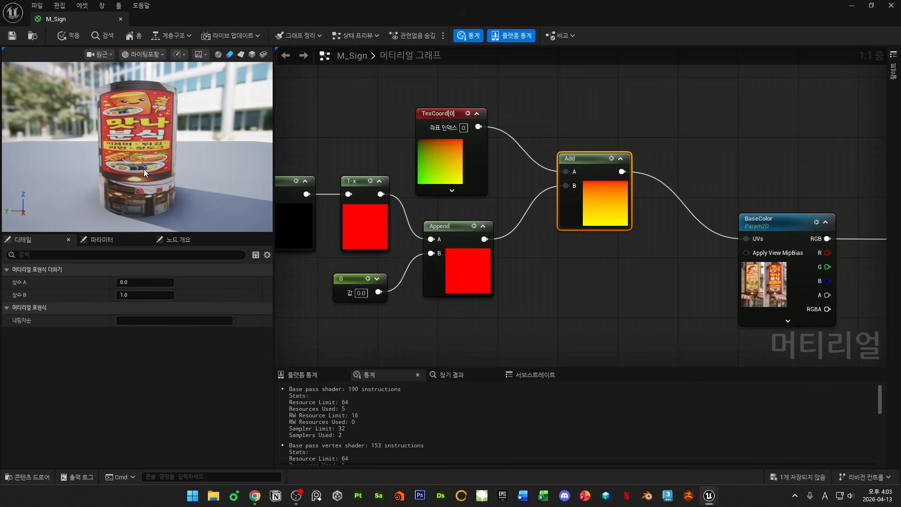
- Move the BaseColor and M_Sign output nodes together so they line up with the Add node
{"action": "scroll", "coordinate": [634, 216], "scroll_direction": "down", "scroll_amount": 5}
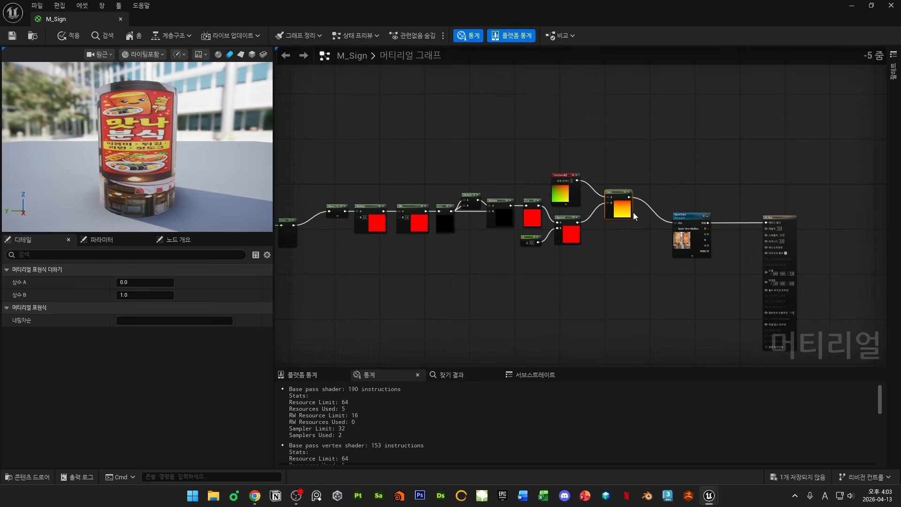
{"action": "scroll", "coordinate": [521, 221], "scroll_direction": "down", "scroll_amount": 3}
{"action": "right_click_drag", "start_coordinate": [373, 209], "coordinate": [487, 193]}
{"action": "scroll", "coordinate": [488, 191], "scroll_direction": "up", "scroll_amount": 4}
{"action": "left_click_drag", "start_coordinate": [386, 163], "coordinate": [586, 237]}
{"action": "right_click_drag", "start_coordinate": [593, 131], "coordinate": [107, 105]}
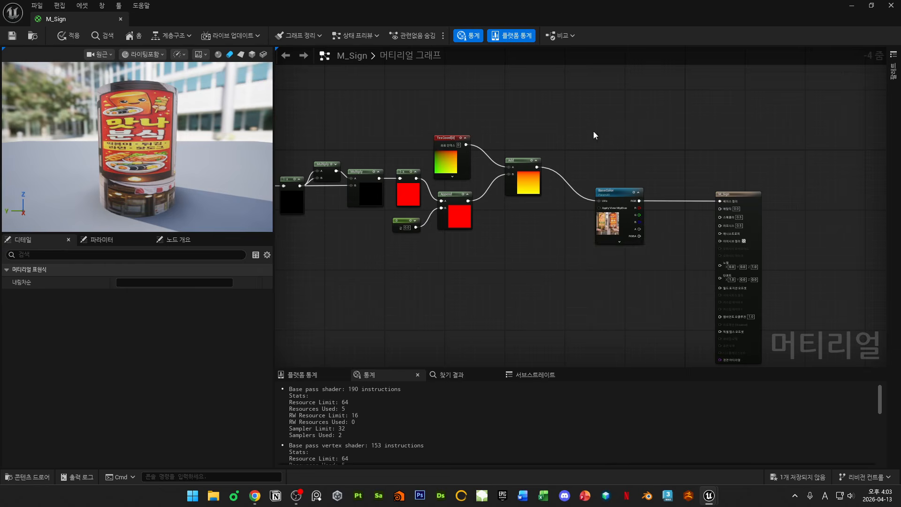
{"action": "left_click_drag", "start_coordinate": [594, 131], "coordinate": [737, 234]}
{"action": "left_click_drag", "start_coordinate": [612, 224], "coordinate": [573, 190]}
{"action": "left_click", "coordinate": [483, 204]}
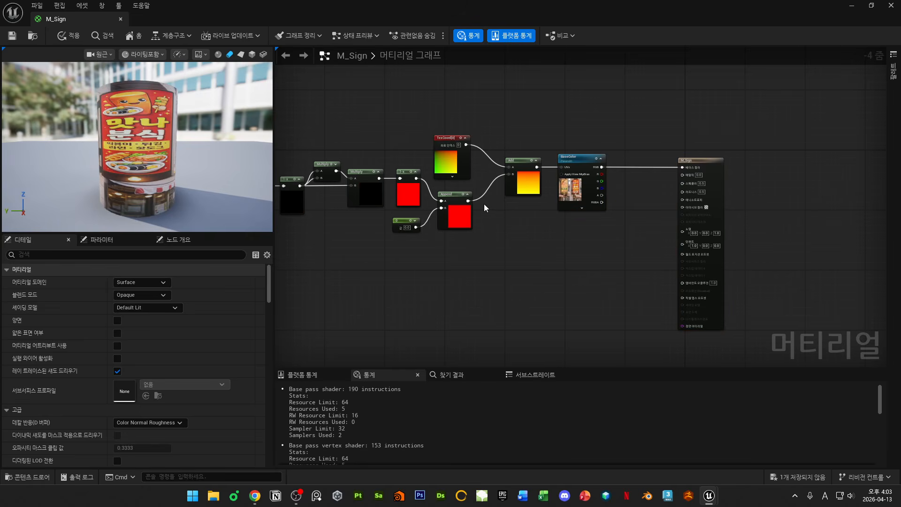
- Switch to Desmos in the browser, examine the repeating ease-out curve, and return to the Unreal material editor
{"action": "key", "text": "alt+Tab"}
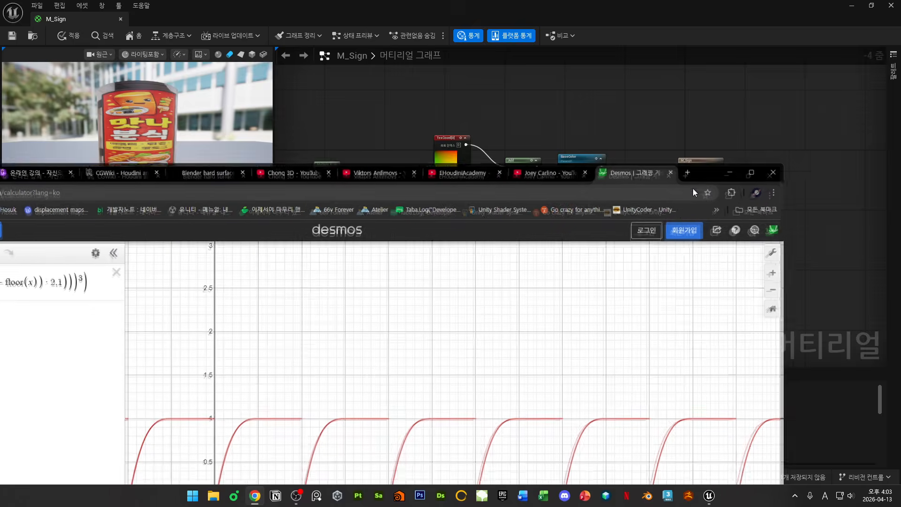
{"action": "scroll", "coordinate": [503, 243], "scroll_direction": "up", "scroll_amount": 2}
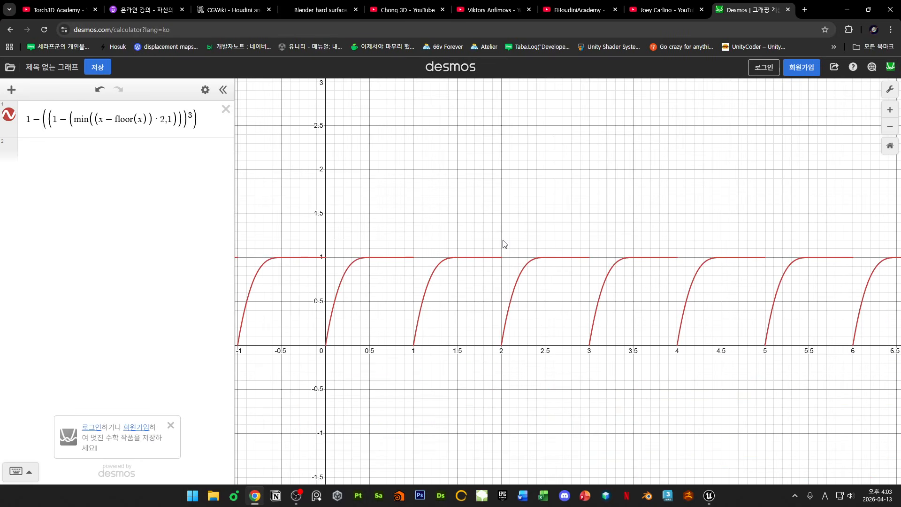
{"action": "key", "text": "alt+Tab"}
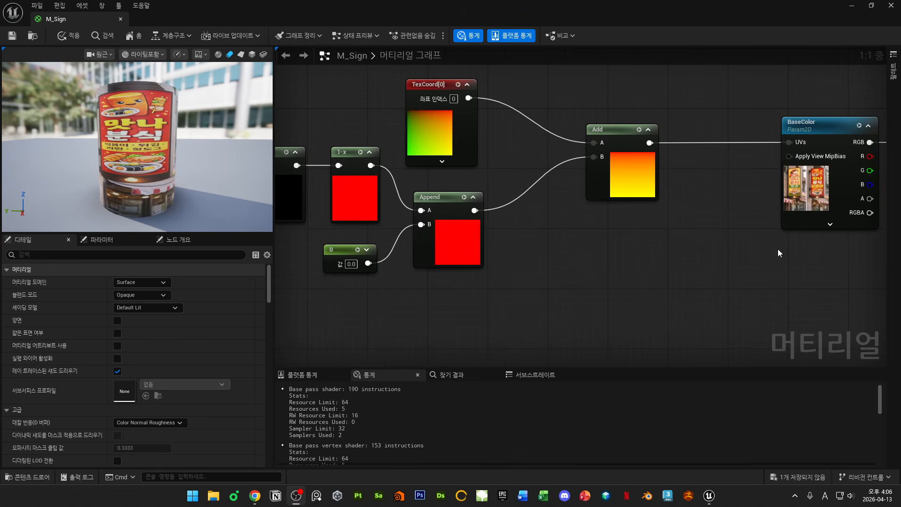
- Switch to Desmos, capture the graph area as a screenshot, and open the capture enlarged in the Snipping Tool
{"action": "key", "text": "alt+Tab"}
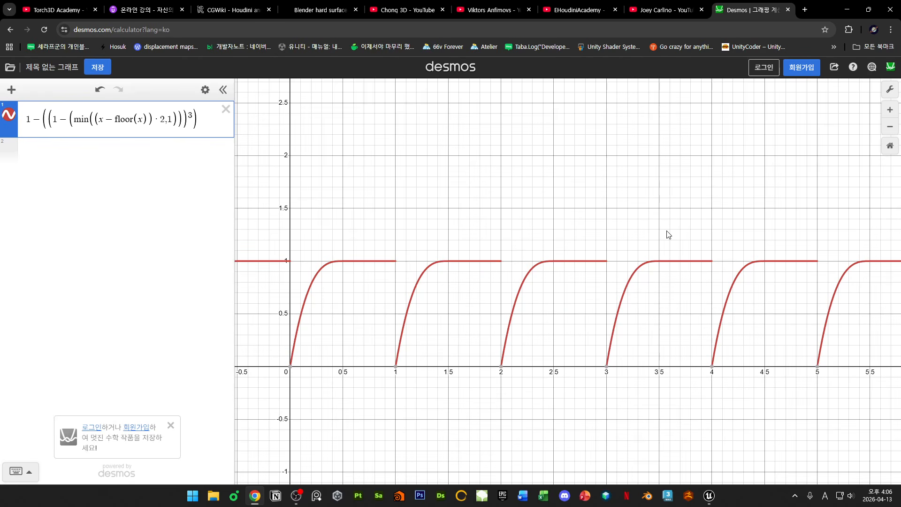
{"action": "key", "text": "super+shift+s"}
{"action": "left_click_drag", "start_coordinate": [221, 115], "coordinate": [810, 482]}
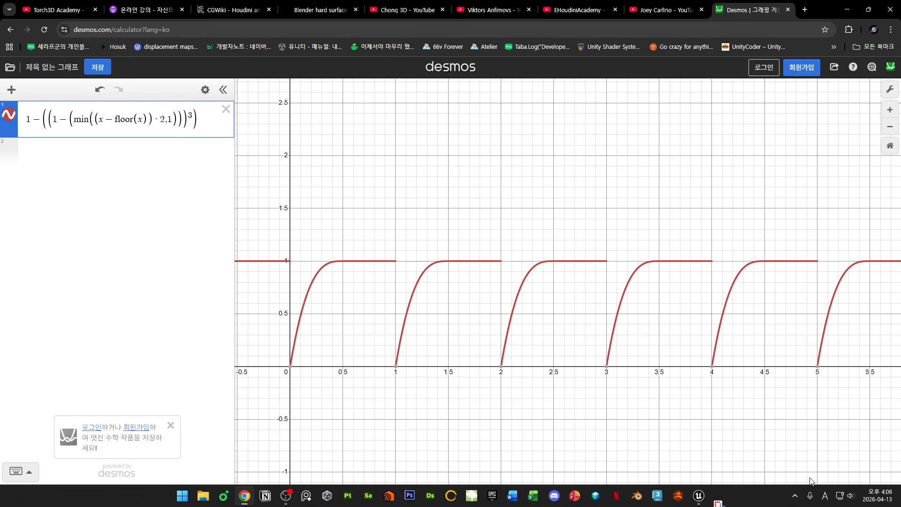
{"action": "left_click", "coordinate": [805, 444]}
{"action": "double_click", "coordinate": [547, 188]}
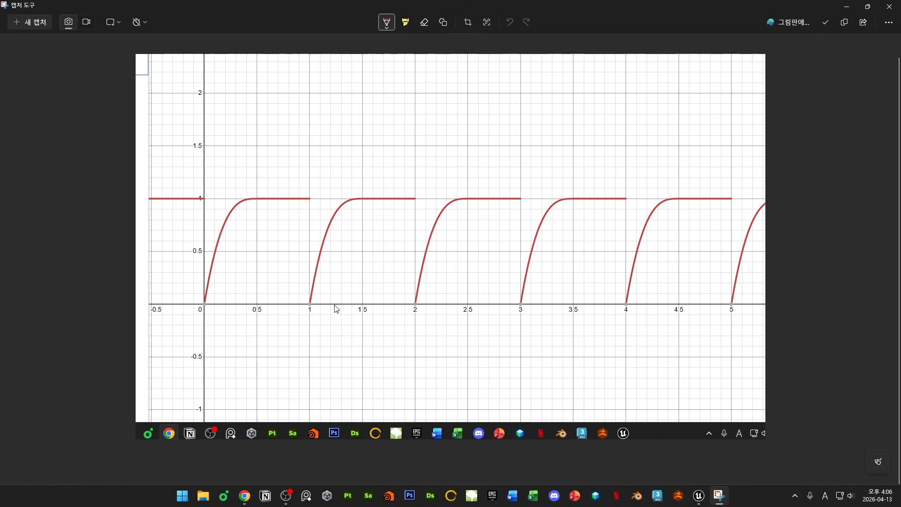
- Draw red pen arrows along the x-axis from 0 to 1, up the y-axis to 1, and arching above the first interval
{"action": "left_click_drag", "start_coordinate": [202, 326], "coordinate": [303, 322]}
{"action": "mouse_move", "coordinate": [290, 313]}
{"action": "left_mouse_down"}
{"action": "mouse_move", "coordinate": [296, 330]}
{"action": "mouse_move", "coordinate": [279, 333]}
{"action": "left_mouse_up"}
{"action": "mouse_move", "coordinate": [192, 317]}
{"action": "left_mouse_down"}
{"action": "mouse_move", "coordinate": [186, 208]}
{"action": "mouse_move", "coordinate": [227, 220]}
{"action": "left_mouse_up"}
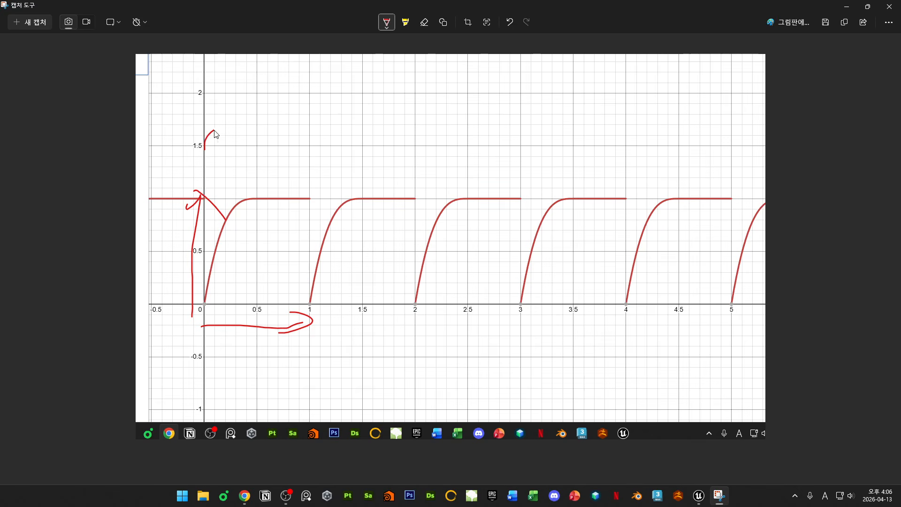
{"action": "mouse_move", "coordinate": [215, 134]}
{"action": "left_mouse_down"}
{"action": "mouse_move", "coordinate": [297, 149]}
{"action": "mouse_move", "coordinate": [309, 120]}
{"action": "left_mouse_up"}
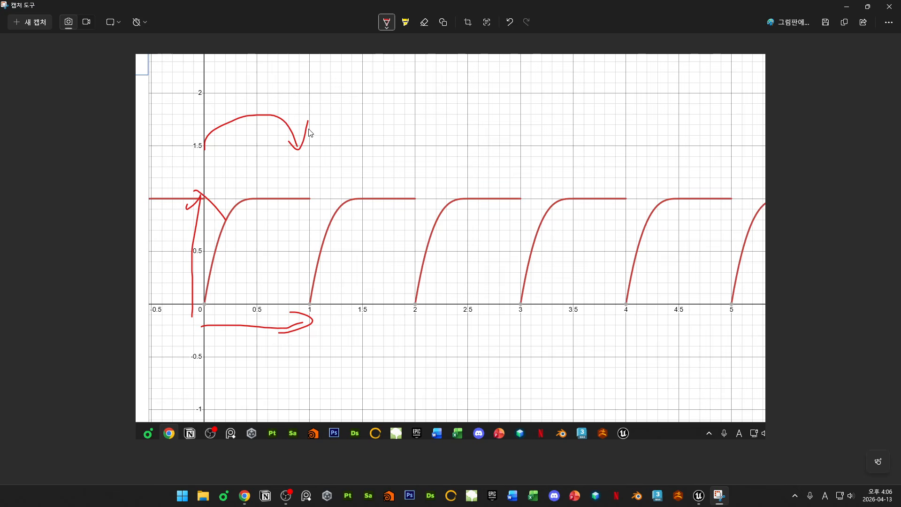
- Mark the x-axis from 0 to 1 again and sketch lower curves levelling off at about 0.5 across the first three intervals
{"action": "left_click_drag", "start_coordinate": [196, 324], "coordinate": [312, 319]}
{"action": "mouse_move", "coordinate": [204, 303]}
{"action": "left_mouse_down"}
{"action": "mouse_move", "coordinate": [257, 256]}
{"action": "mouse_move", "coordinate": [306, 255]}
{"action": "left_mouse_up"}
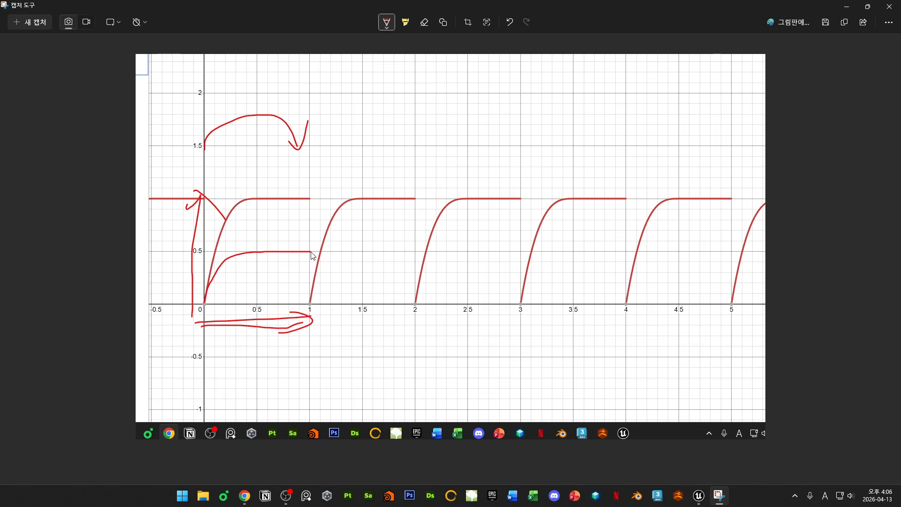
{"action": "mouse_move", "coordinate": [306, 305]}
{"action": "left_mouse_down"}
{"action": "mouse_move", "coordinate": [328, 264]}
{"action": "mouse_move", "coordinate": [411, 254]}
{"action": "left_mouse_up"}
{"action": "mouse_move", "coordinate": [414, 305]}
{"action": "left_mouse_down"}
{"action": "mouse_move", "coordinate": [431, 278]}
{"action": "mouse_move", "coordinate": [471, 248]}
{"action": "mouse_move", "coordinate": [520, 253]}
{"action": "left_mouse_up"}
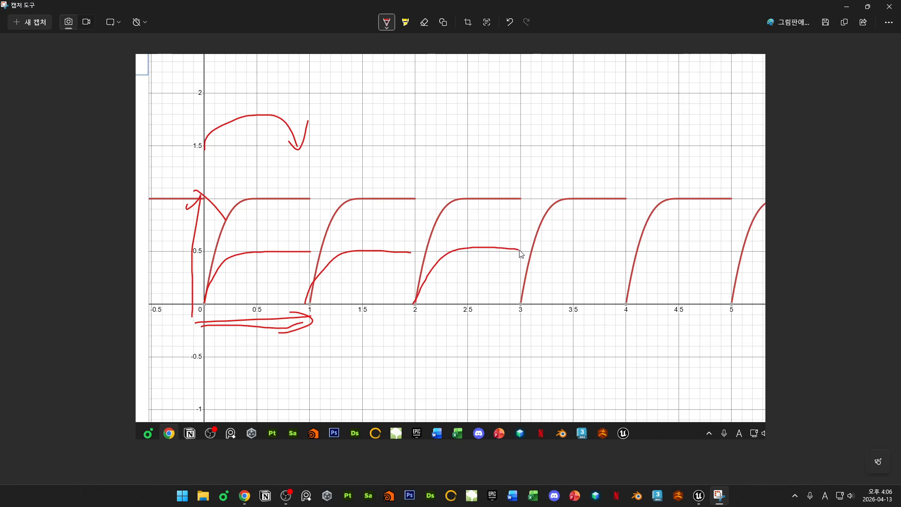
- Undo all the pen annotations on the captured graph
{"action": "key", "text": "ctrl+z"}
{"action": "key", "text": "ctrl+z"}
{"action": "key", "text": "ctrl+z"}
{"action": "key", "text": "ctrl+z"}
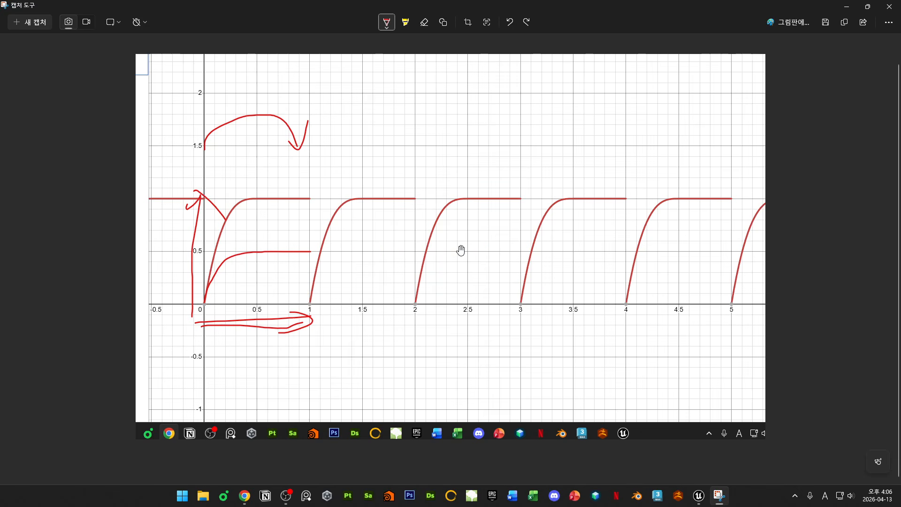
{"action": "key", "text": "ctrl+z"}
{"action": "key", "text": "ctrl+z"}
{"action": "key", "text": "ctrl+z"}
{"action": "key", "text": "ctrl+z"}
{"action": "key", "text": "ctrl+z"}
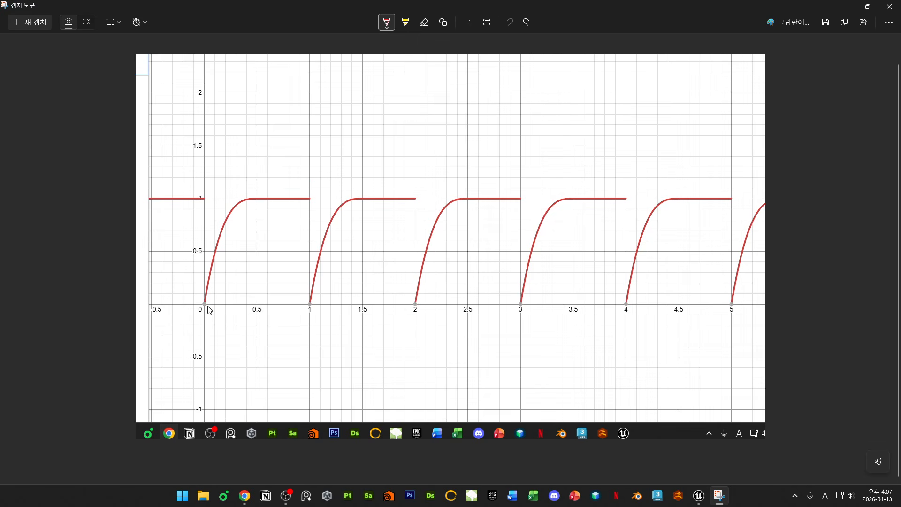
- Draw a red pen curve levelling off at about 0.5 over the first interval, and circle its end and the axis point at x = 1
{"action": "mouse_move", "coordinate": [204, 303]}
{"action": "left_mouse_down"}
{"action": "mouse_move", "coordinate": [246, 255]}
{"action": "mouse_move", "coordinate": [310, 253]}
{"action": "left_mouse_up"}
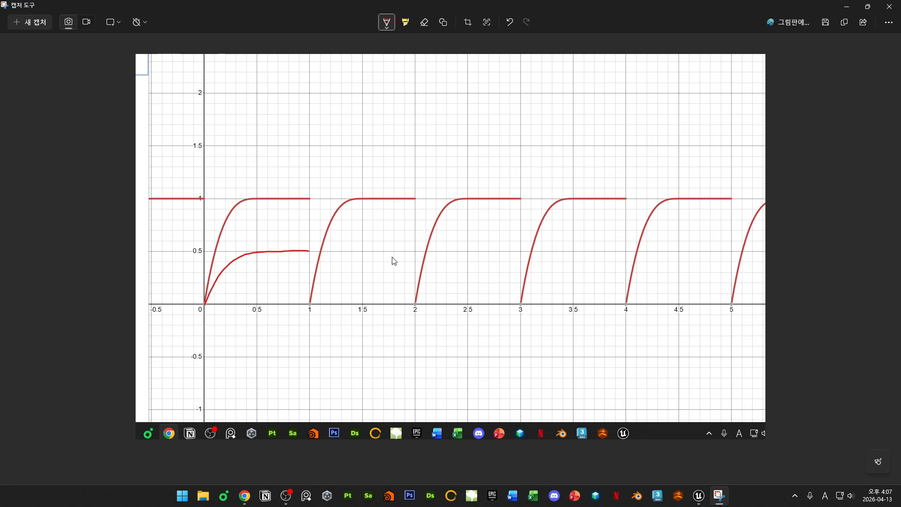
{"action": "left_click_drag", "start_coordinate": [309, 249], "coordinate": [313, 251]}
{"action": "left_click_drag", "start_coordinate": [311, 296], "coordinate": [313, 311]}
- Write circled numbers 1, 2 and 1 above the curves, linking them with arrows and adding several more arcs from 1 to 2
{"action": "left_click_drag", "start_coordinate": [431, 103], "coordinate": [434, 142]}
{"action": "mouse_move", "coordinate": [499, 109]}
{"action": "left_mouse_down"}
{"action": "mouse_move", "coordinate": [496, 132]}
{"action": "mouse_move", "coordinate": [519, 132]}
{"action": "left_mouse_up"}
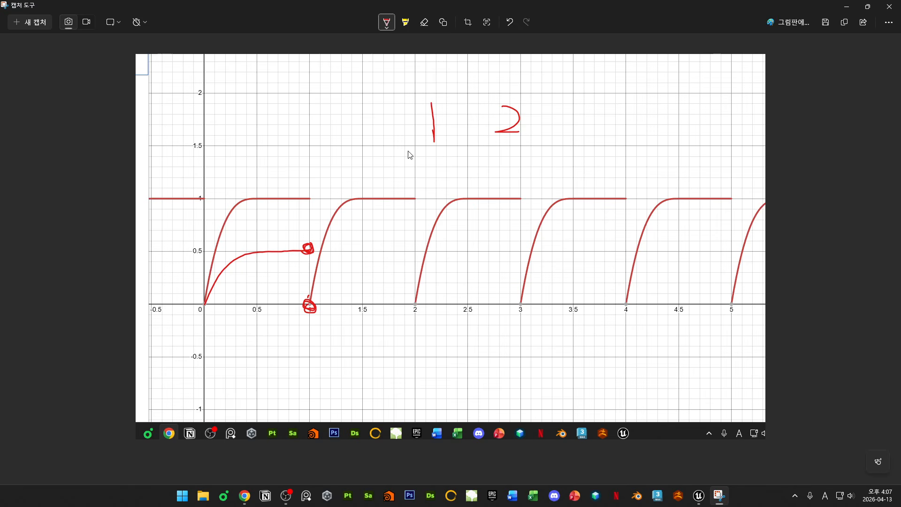
{"action": "mouse_move", "coordinate": [407, 148]}
{"action": "left_mouse_down"}
{"action": "mouse_move", "coordinate": [420, 99]}
{"action": "mouse_move", "coordinate": [422, 149]}
{"action": "left_mouse_up"}
{"action": "mouse_move", "coordinate": [449, 87]}
{"action": "left_mouse_down"}
{"action": "mouse_move", "coordinate": [513, 98]}
{"action": "mouse_move", "coordinate": [528, 88]}
{"action": "mouse_move", "coordinate": [502, 148]}
{"action": "mouse_move", "coordinate": [486, 108]}
{"action": "left_mouse_up"}
{"action": "mouse_move", "coordinate": [542, 130]}
{"action": "left_mouse_down"}
{"action": "mouse_move", "coordinate": [570, 101]}
{"action": "mouse_move", "coordinate": [589, 106]}
{"action": "left_mouse_up"}
{"action": "mouse_move", "coordinate": [578, 89]}
{"action": "left_mouse_down"}
{"action": "mouse_move", "coordinate": [603, 135]}
{"action": "mouse_move", "coordinate": [585, 113]}
{"action": "left_mouse_up"}
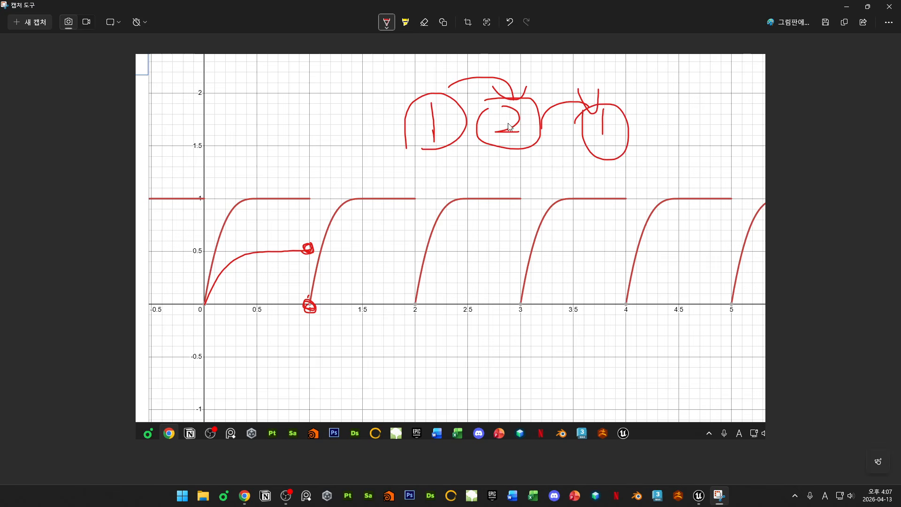
{"action": "left_click_drag", "start_coordinate": [427, 89], "coordinate": [525, 83]}
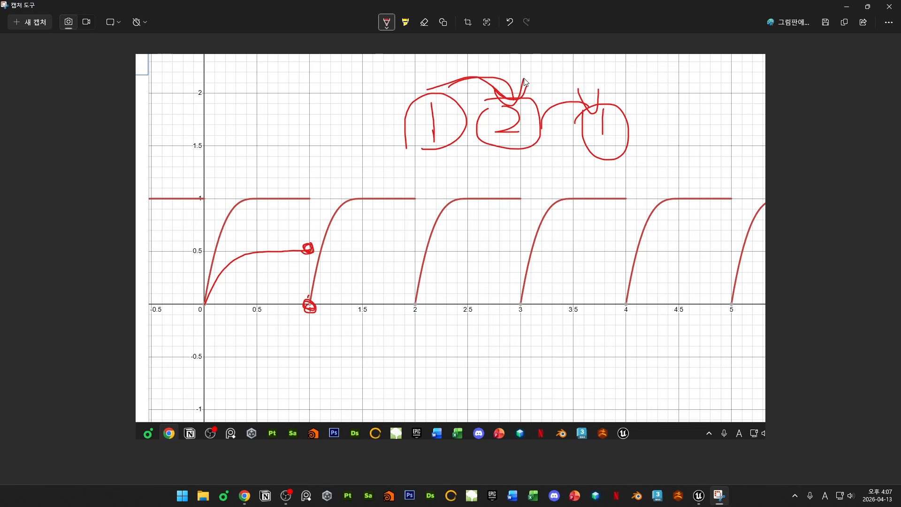
{"action": "mouse_move", "coordinate": [418, 96]}
{"action": "left_mouse_down"}
{"action": "mouse_move", "coordinate": [511, 84]}
{"action": "mouse_move", "coordinate": [517, 66]}
{"action": "left_mouse_up"}
{"action": "mouse_move", "coordinate": [412, 102]}
{"action": "left_mouse_down"}
{"action": "mouse_move", "coordinate": [463, 41]}
{"action": "mouse_move", "coordinate": [540, 92]}
{"action": "left_mouse_up"}
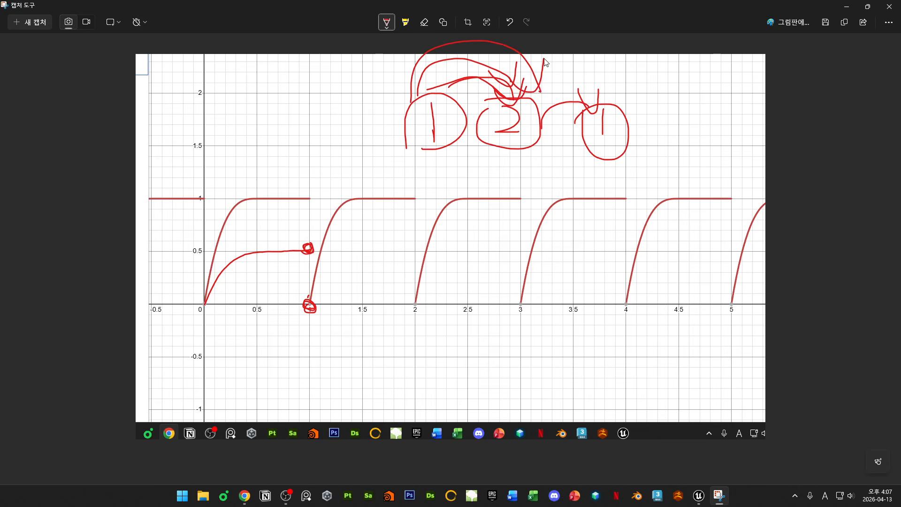
- Circle the axis points at x = 1 and x = 2, and sketch curves levelling off at about 0.5 in each interval from 1 to 5
{"action": "left_click_drag", "start_coordinate": [306, 302], "coordinate": [312, 300]}
{"action": "left_click_drag", "start_coordinate": [423, 302], "coordinate": [421, 303]}
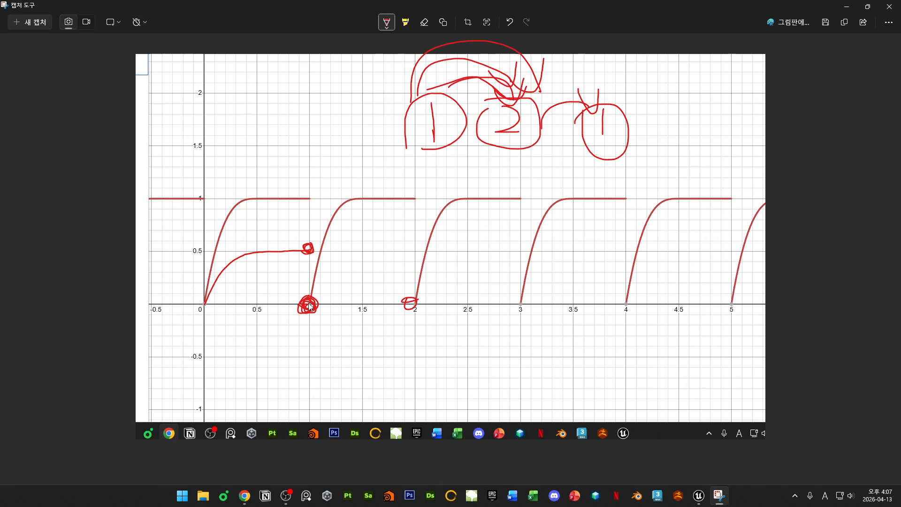
{"action": "mouse_move", "coordinate": [311, 304]}
{"action": "left_mouse_down"}
{"action": "mouse_move", "coordinate": [333, 262]}
{"action": "mouse_move", "coordinate": [413, 250]}
{"action": "left_mouse_up"}
{"action": "mouse_move", "coordinate": [416, 303]}
{"action": "left_mouse_down"}
{"action": "mouse_move", "coordinate": [465, 258]}
{"action": "mouse_move", "coordinate": [516, 253]}
{"action": "left_mouse_up"}
{"action": "mouse_move", "coordinate": [525, 296]}
{"action": "left_mouse_down"}
{"action": "mouse_move", "coordinate": [584, 258]}
{"action": "mouse_move", "coordinate": [623, 253]}
{"action": "left_mouse_up"}
{"action": "mouse_move", "coordinate": [627, 303]}
{"action": "left_mouse_down"}
{"action": "mouse_move", "coordinate": [690, 253]}
{"action": "mouse_move", "coordinate": [727, 252]}
{"action": "left_mouse_up"}
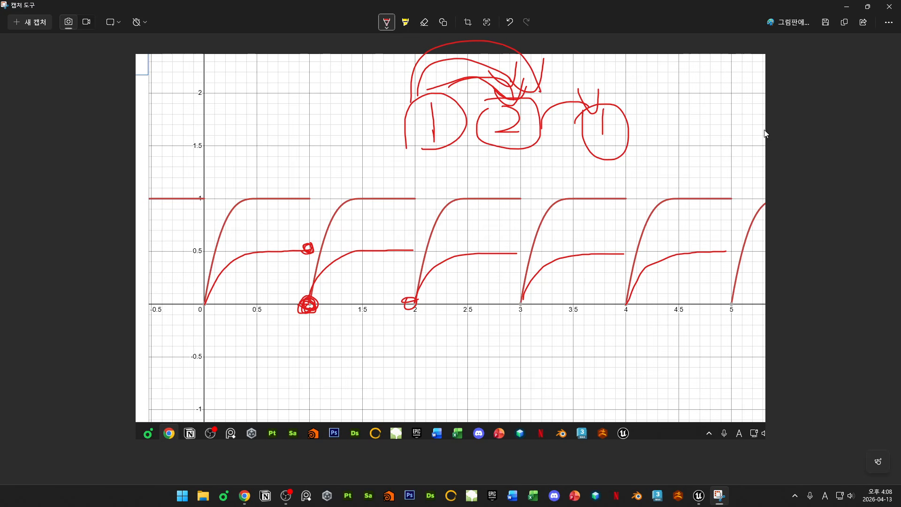
- Erase the pen annotations from the captured graph and return to the red pen
{"action": "left_click", "coordinate": [424, 22]}
{"action": "mouse_move", "coordinate": [413, 108]}
{"action": "left_mouse_down"}
{"action": "mouse_move", "coordinate": [654, 131]}
{"action": "mouse_move", "coordinate": [506, 87]}
{"action": "mouse_move", "coordinate": [284, 304]}
{"action": "mouse_move", "coordinate": [619, 272]}
{"action": "mouse_move", "coordinate": [185, 275]}
{"action": "left_mouse_up"}
{"action": "left_click", "coordinate": [386, 22]}
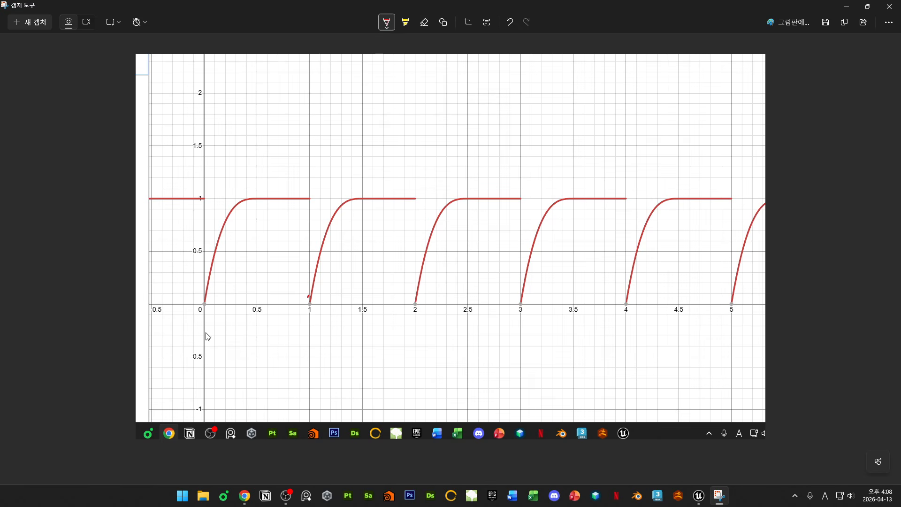
- Sketch a rising stepped curve from the origin to x = 5, climbing about 0.5 per interval, with circled joints and an upward stroke at each rise
{"action": "mouse_move", "coordinate": [205, 304]}
{"action": "left_mouse_down"}
{"action": "mouse_move", "coordinate": [226, 267]}
{"action": "mouse_move", "coordinate": [246, 255]}
{"action": "mouse_move", "coordinate": [309, 253]}
{"action": "left_mouse_up"}
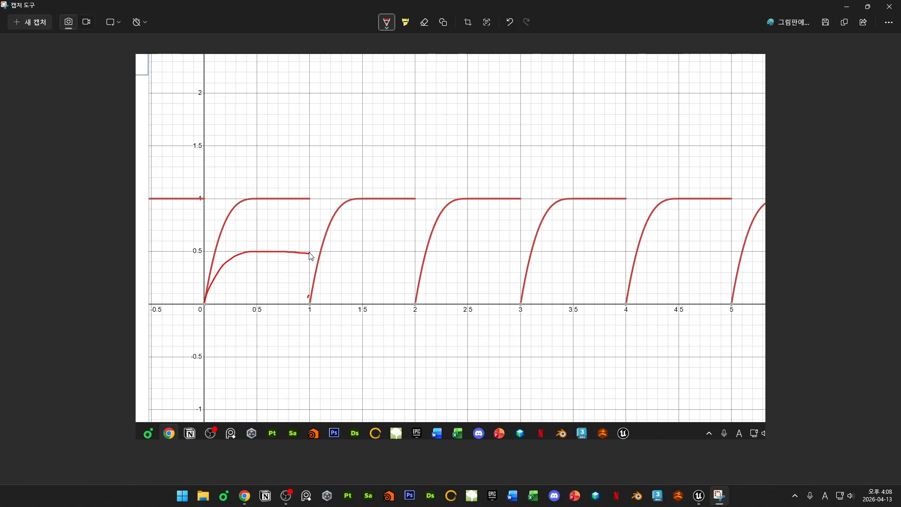
{"action": "mouse_move", "coordinate": [254, 250]}
{"action": "left_mouse_down"}
{"action": "mouse_move", "coordinate": [312, 255]}
{"action": "mouse_move", "coordinate": [334, 209]}
{"action": "mouse_move", "coordinate": [417, 199]}
{"action": "mouse_move", "coordinate": [365, 197]}
{"action": "mouse_move", "coordinate": [416, 202]}
{"action": "mouse_move", "coordinate": [456, 151]}
{"action": "mouse_move", "coordinate": [516, 151]}
{"action": "mouse_move", "coordinate": [537, 110]}
{"action": "mouse_move", "coordinate": [624, 99]}
{"action": "mouse_move", "coordinate": [695, 52]}
{"action": "mouse_move", "coordinate": [730, 55]}
{"action": "left_mouse_up"}
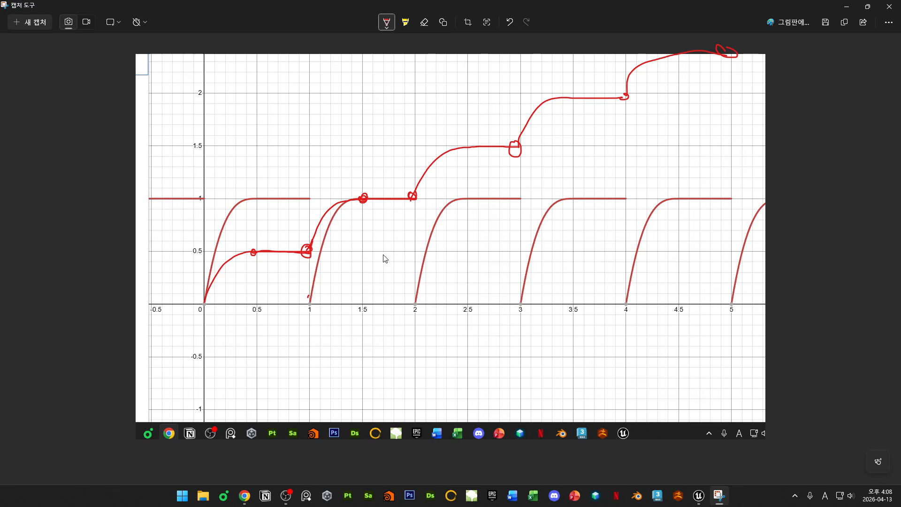
{"action": "left_click_drag", "start_coordinate": [382, 254], "coordinate": [383, 209]}
{"action": "mouse_move", "coordinate": [460, 196]}
{"action": "left_mouse_down"}
{"action": "mouse_move", "coordinate": [479, 176]}
{"action": "mouse_move", "coordinate": [472, 149]}
{"action": "left_mouse_up"}
{"action": "left_click_drag", "start_coordinate": [563, 147], "coordinate": [574, 103]}
{"action": "left_click_drag", "start_coordinate": [678, 88], "coordinate": [667, 49]}
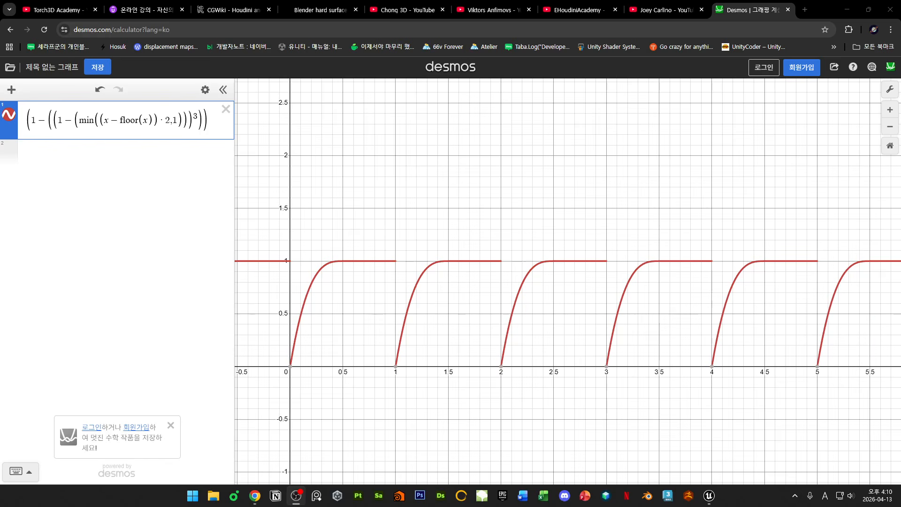
- Switch to Desmos, assign the easing expression to a, and widen the expression list to show the whole formula
{"action": "right_click_drag", "start_coordinate": [468, 218], "coordinate": [491, 217]}
{"action": "left_click_drag", "start_coordinate": [364, 185], "coordinate": [382, 159]}
{"action": "left_click_drag", "start_coordinate": [416, 200], "coordinate": [442, 220]}
{"action": "left_click", "coordinate": [58, 123]}
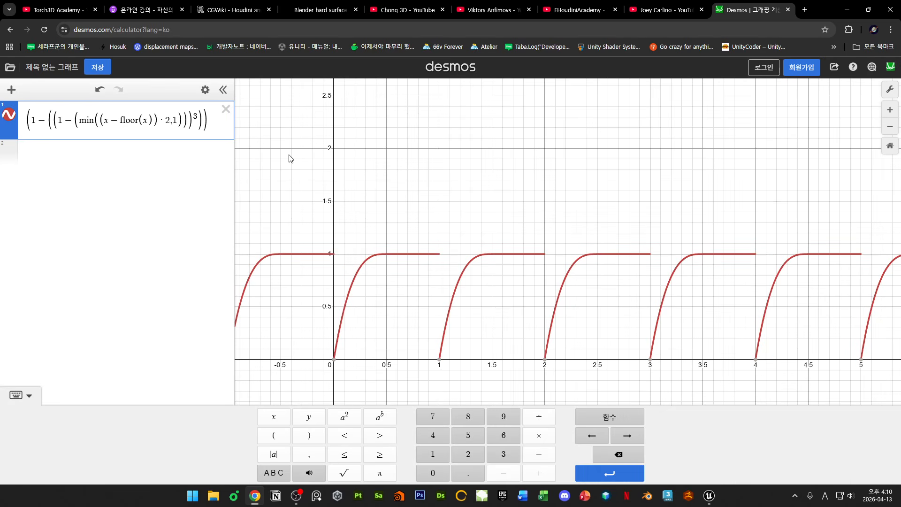
{"action": "type", "text": "a="}
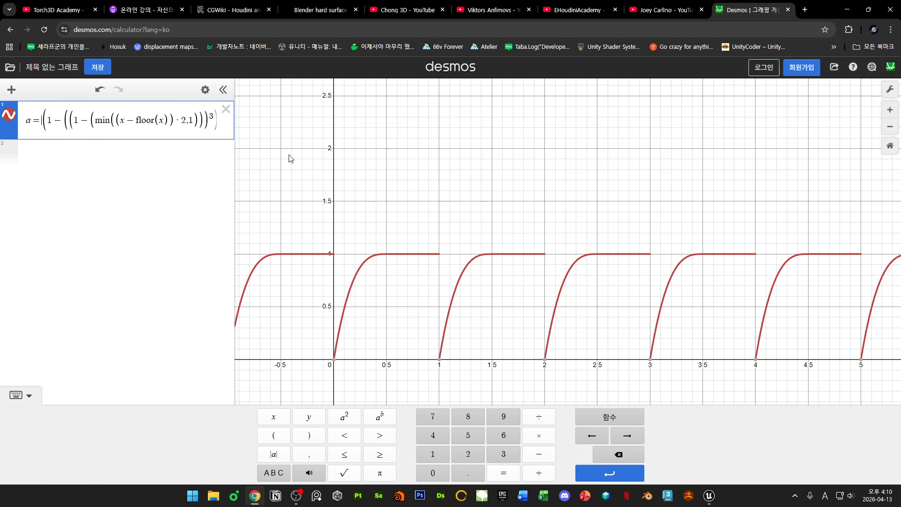
{"action": "left_click_drag", "start_coordinate": [237, 205], "coordinate": [338, 208]}
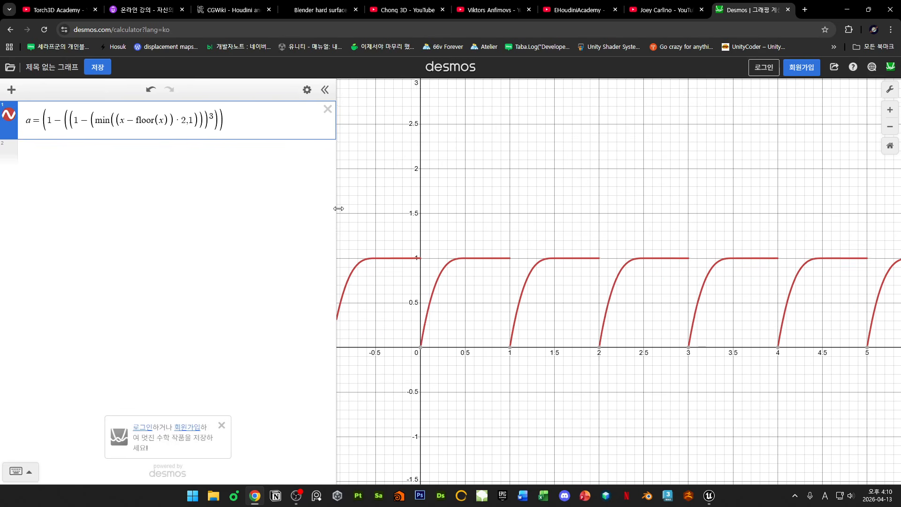
- Remove the redundant parentheses from expression a, keep one pair around the whole formula, and multiply it by 0.5
{"action": "left_click", "coordinate": [241, 119]}
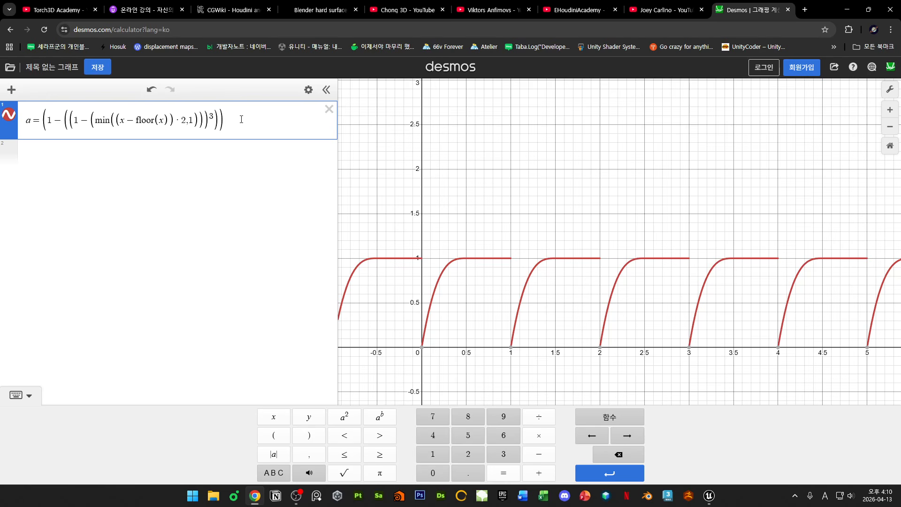
{"action": "key", "text": "BackSpace"}
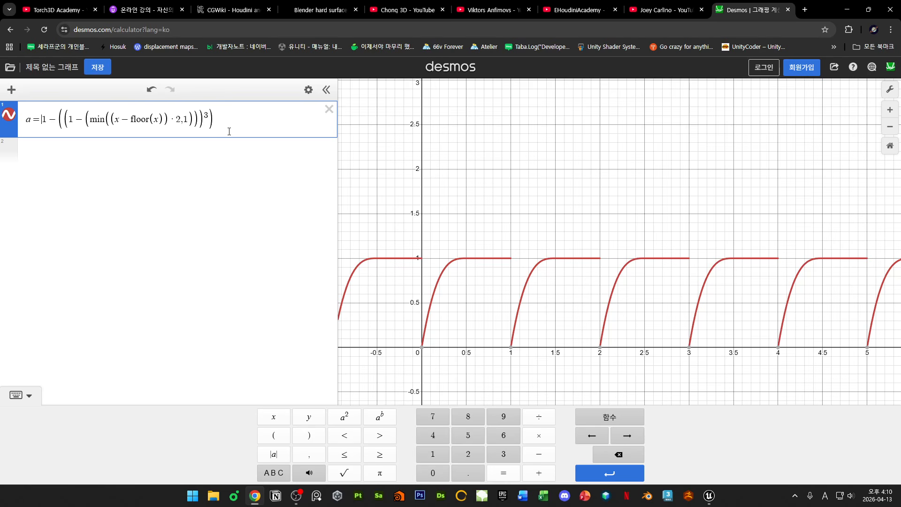
{"action": "key", "text": "Delete"}
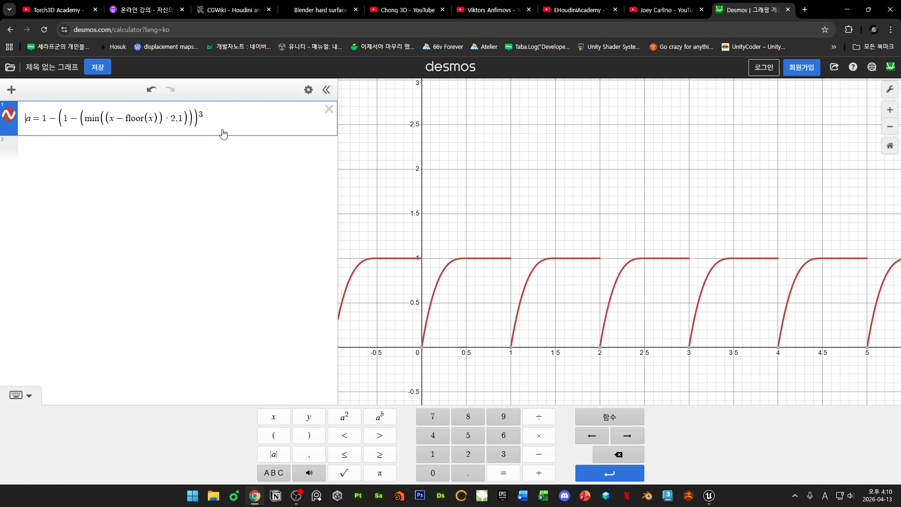
{"action": "type", "text": "("}
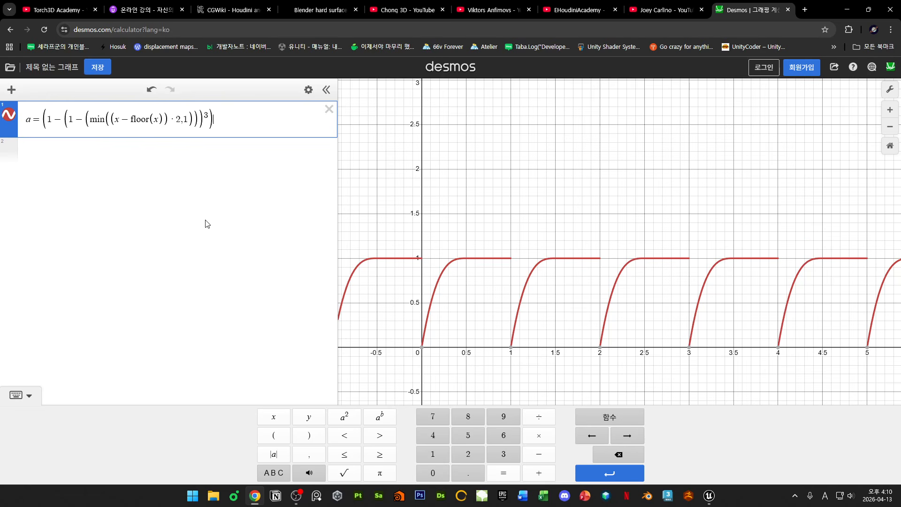
{"action": "type", "text": "*0.5"}
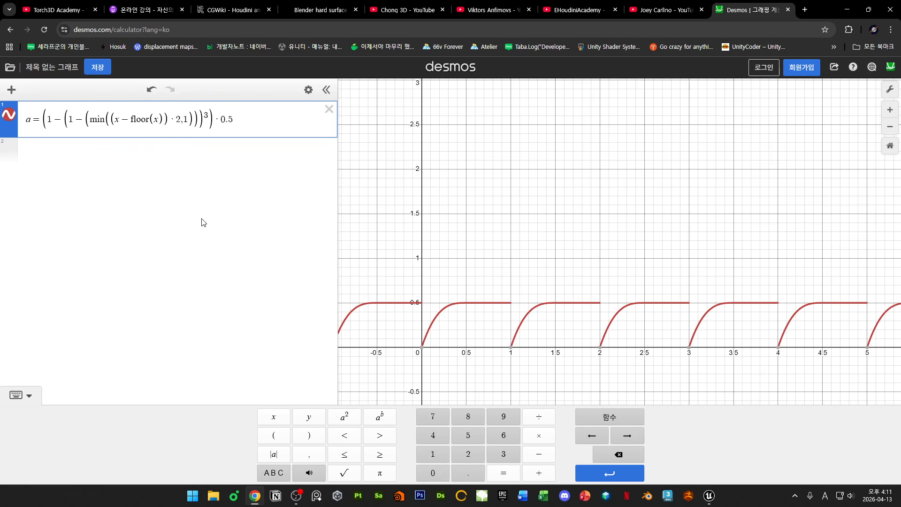
- Inspect the scaled curve and add a second expression, b = floor(x)
{"action": "scroll", "coordinate": [483, 327], "scroll_direction": "up", "scroll_amount": 5}
{"action": "left_click_drag", "start_coordinate": [473, 318], "coordinate": [502, 300]}
{"action": "scroll", "coordinate": [502, 301], "scroll_direction": "down", "scroll_amount": 4}
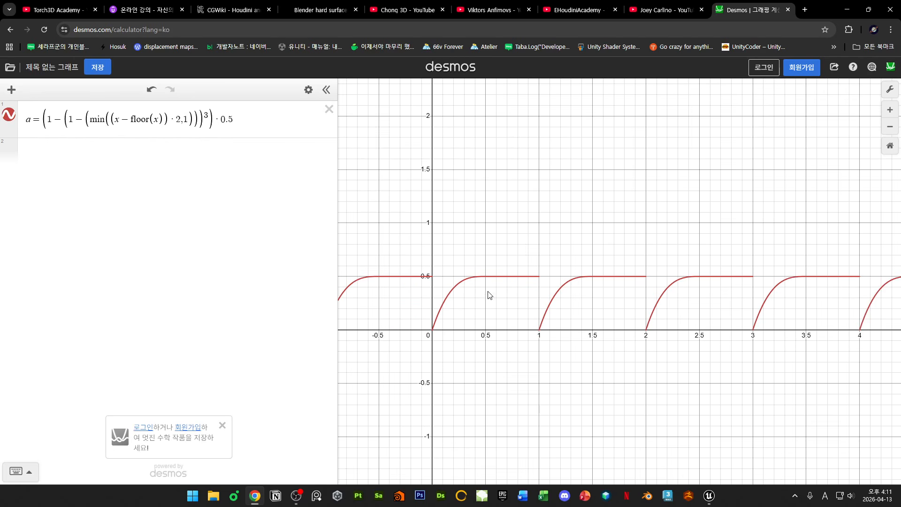
{"action": "mouse_move", "coordinate": [489, 226]}
{"action": "left_mouse_down"}
{"action": "mouse_move", "coordinate": [486, 273]}
{"action": "mouse_move", "coordinate": [475, 216]}
{"action": "left_mouse_up"}
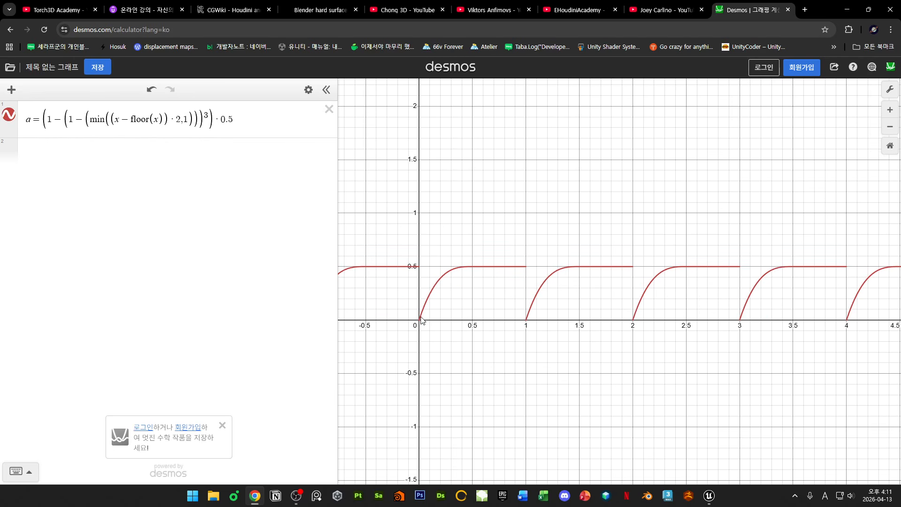
{"action": "mouse_move", "coordinate": [421, 319]}
{"action": "left_mouse_down"}
{"action": "mouse_move", "coordinate": [427, 300]}
{"action": "mouse_move", "coordinate": [483, 270]}
{"action": "mouse_move", "coordinate": [527, 272]}
{"action": "mouse_move", "coordinate": [527, 311]}
{"action": "mouse_move", "coordinate": [548, 285]}
{"action": "mouse_move", "coordinate": [619, 272]}
{"action": "mouse_move", "coordinate": [646, 312]}
{"action": "left_mouse_up"}
{"action": "left_click_drag", "start_coordinate": [722, 306], "coordinate": [682, 330]}
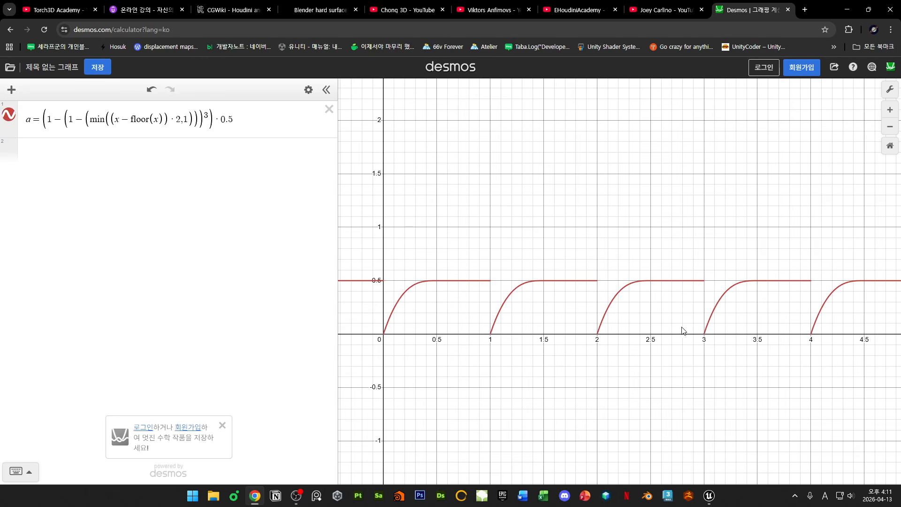
{"action": "left_click", "coordinate": [47, 157]}
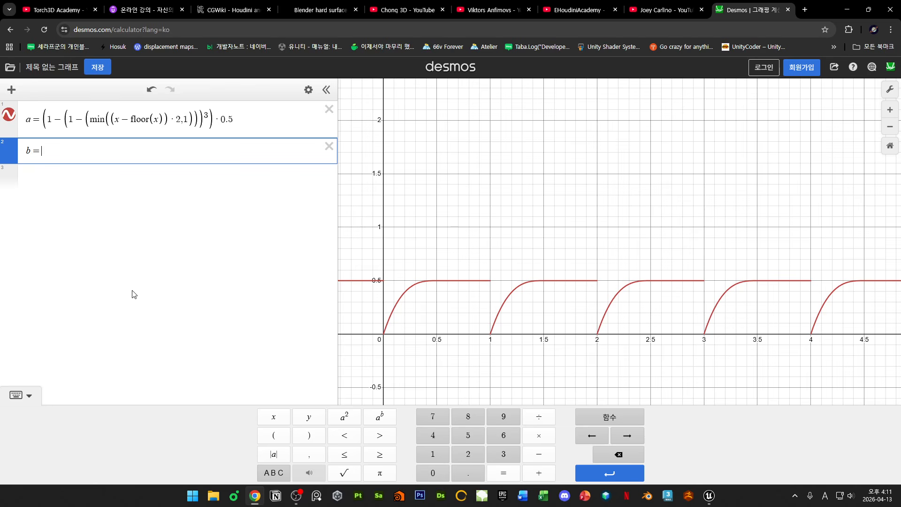
{"action": "type", "text": "flo"}
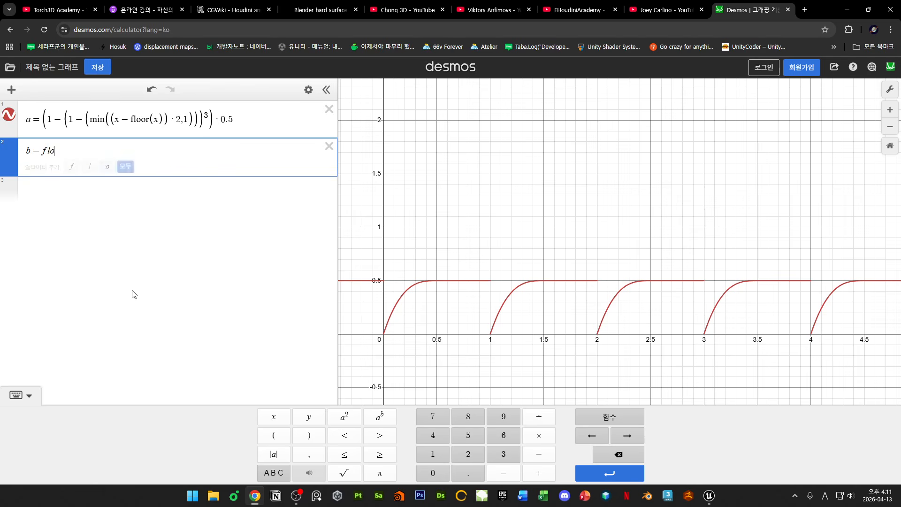
{"action": "type", "text": "or(x"}
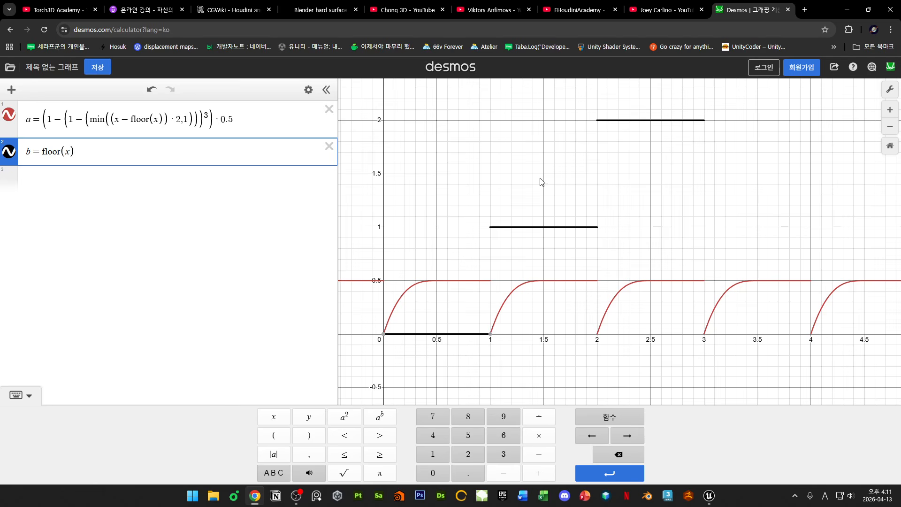
- Multiply the floor(x) expression b by 0.5
{"action": "left_click_drag", "start_coordinate": [541, 182], "coordinate": [529, 203]}
{"action": "left_click", "coordinate": [87, 153]}
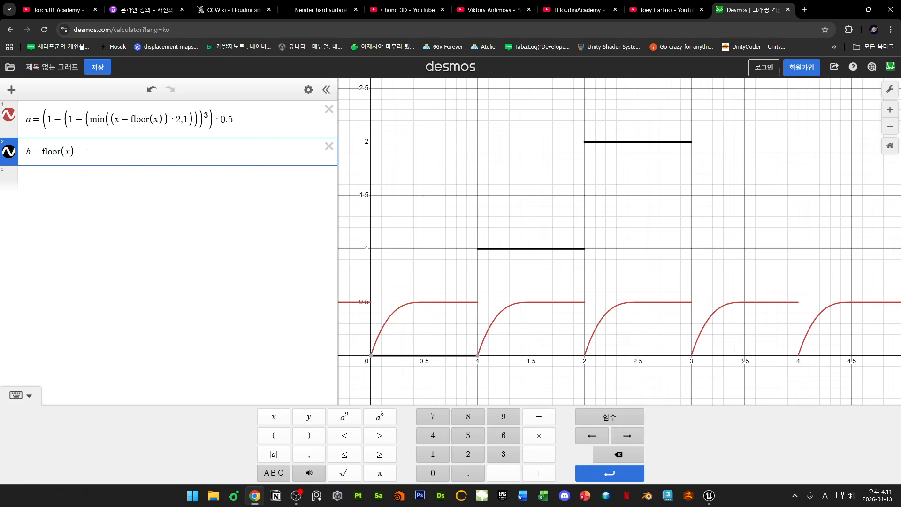
{"action": "type", "text": "*0.5"}
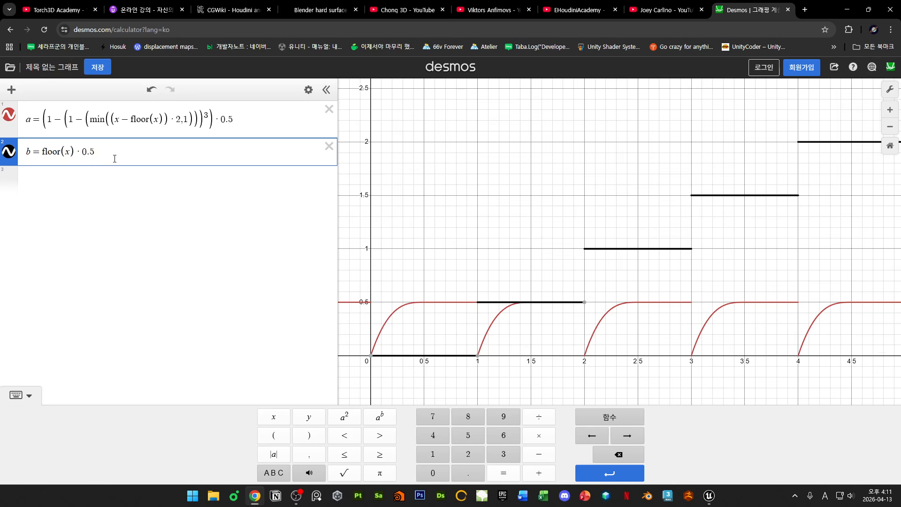
- Compare the black steps with the red curve, add a to expression b, and trace the combined stepped curve
{"action": "left_click_drag", "start_coordinate": [488, 257], "coordinate": [424, 255]}
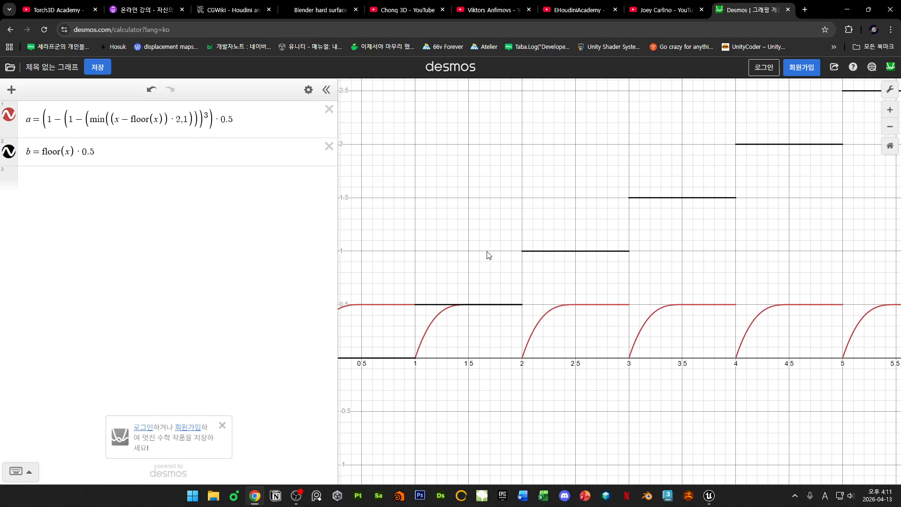
{"action": "left_click", "coordinate": [468, 304]}
{"action": "left_click_drag", "start_coordinate": [580, 187], "coordinate": [586, 206]}
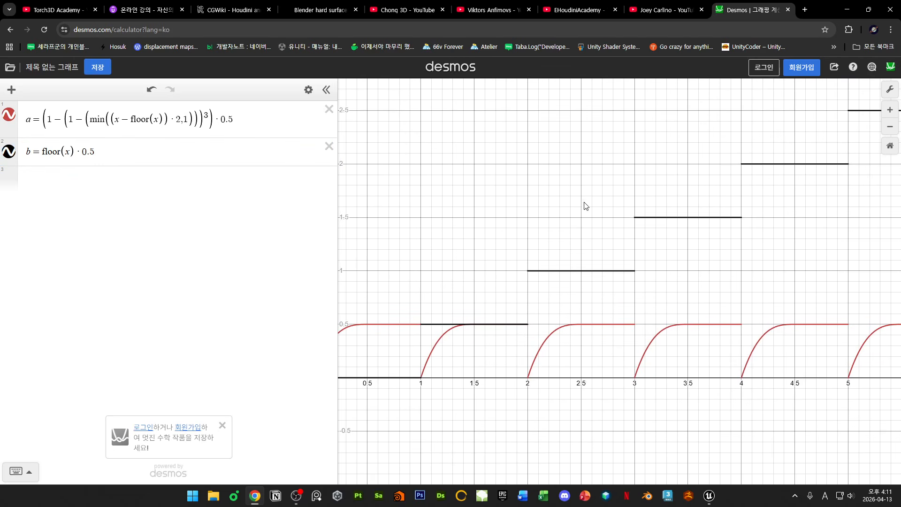
{"action": "left_click_drag", "start_coordinate": [572, 171], "coordinate": [563, 172]}
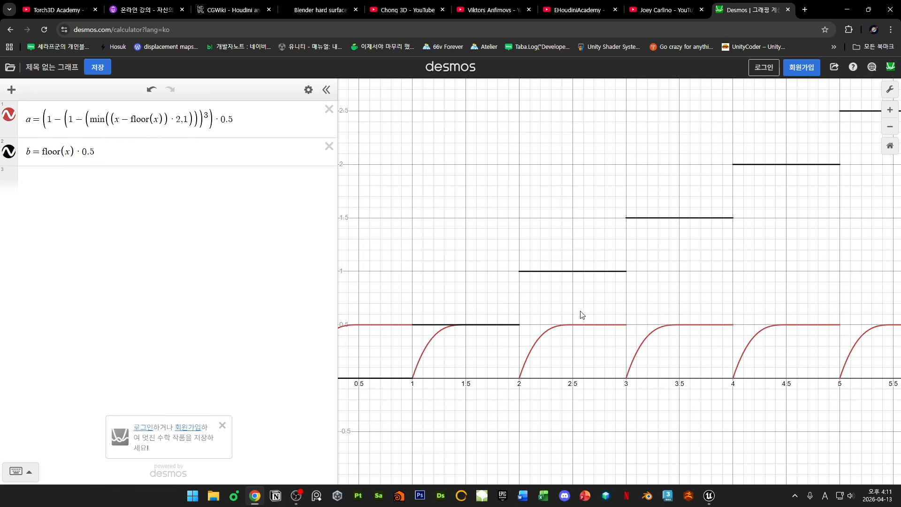
{"action": "left_click_drag", "start_coordinate": [552, 321], "coordinate": [659, 285]}
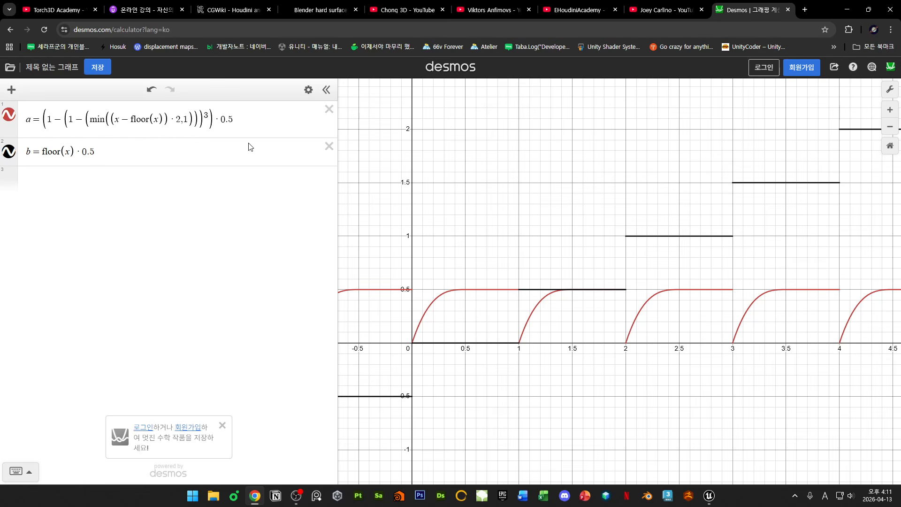
{"action": "left_click", "coordinate": [33, 124]}
{"action": "left_click", "coordinate": [132, 155]}
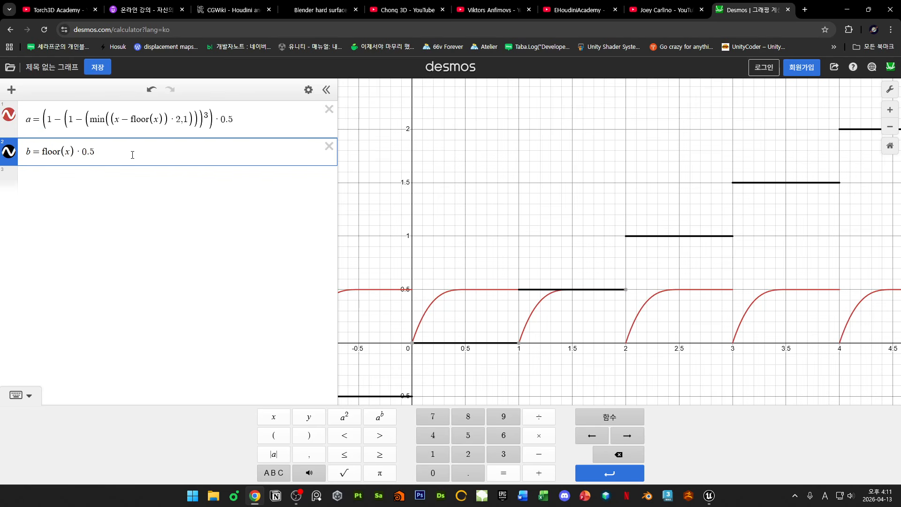
{"action": "type", "text": "+a"}
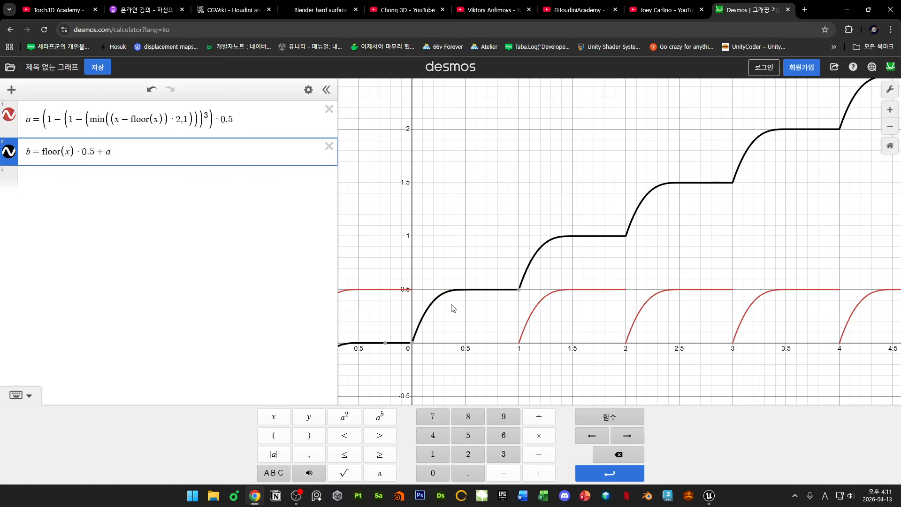
{"action": "mouse_move", "coordinate": [417, 336]}
{"action": "left_mouse_down"}
{"action": "mouse_move", "coordinate": [450, 293]}
{"action": "mouse_move", "coordinate": [520, 291]}
{"action": "mouse_move", "coordinate": [560, 237]}
{"action": "mouse_move", "coordinate": [627, 240]}
{"action": "mouse_move", "coordinate": [649, 192]}
{"action": "mouse_move", "coordinate": [734, 187]}
{"action": "mouse_move", "coordinate": [746, 155]}
{"action": "mouse_move", "coordinate": [776, 131]}
{"action": "mouse_move", "coordinate": [839, 133]}
{"action": "left_mouse_up"}
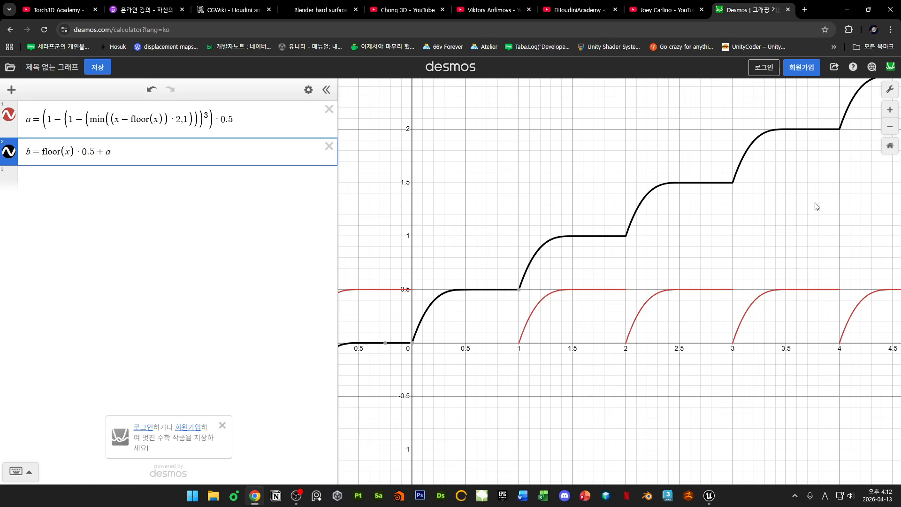
- Reduce expression b to floor(x) by removing its 0.5 factor and the added a
{"action": "left_click_drag", "start_coordinate": [94, 154], "coordinate": [153, 164]}
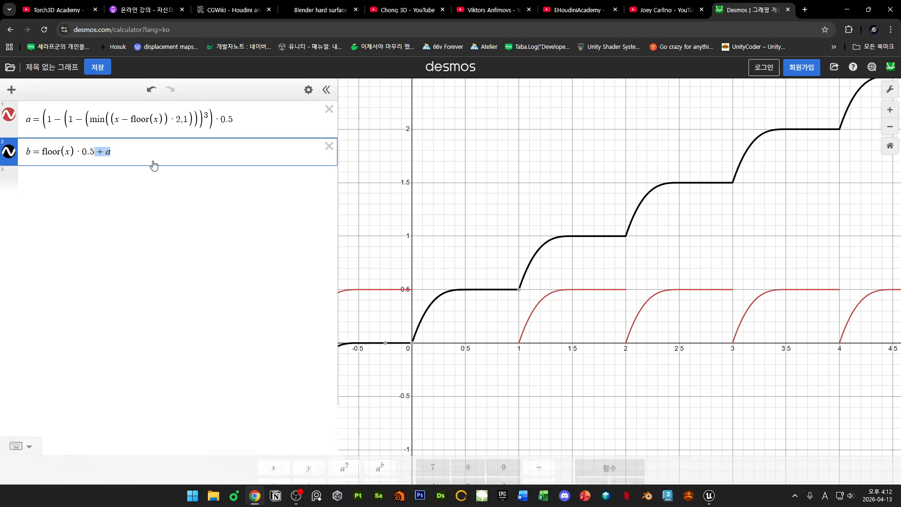
{"action": "double_click", "coordinate": [142, 120]}
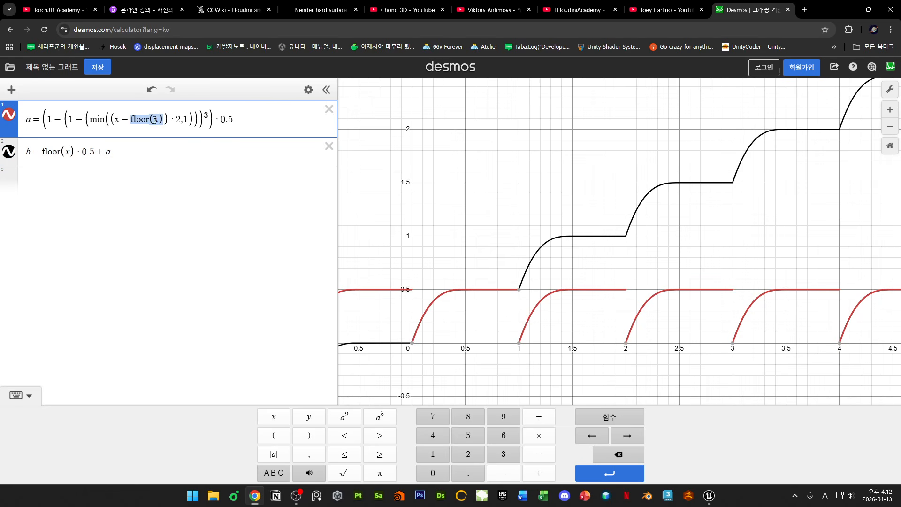
{"action": "left_click_drag", "start_coordinate": [90, 119], "coordinate": [99, 119]}
{"action": "left_click", "coordinate": [134, 152]}
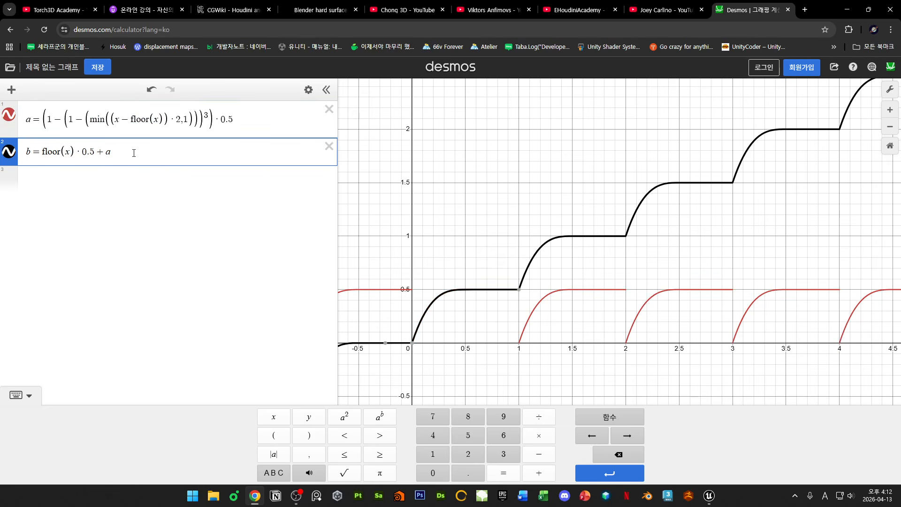
{"action": "key", "text": "BackSpace"}
{"action": "key", "text": "BackSpace"}
{"action": "key", "text": "BackSpace"}
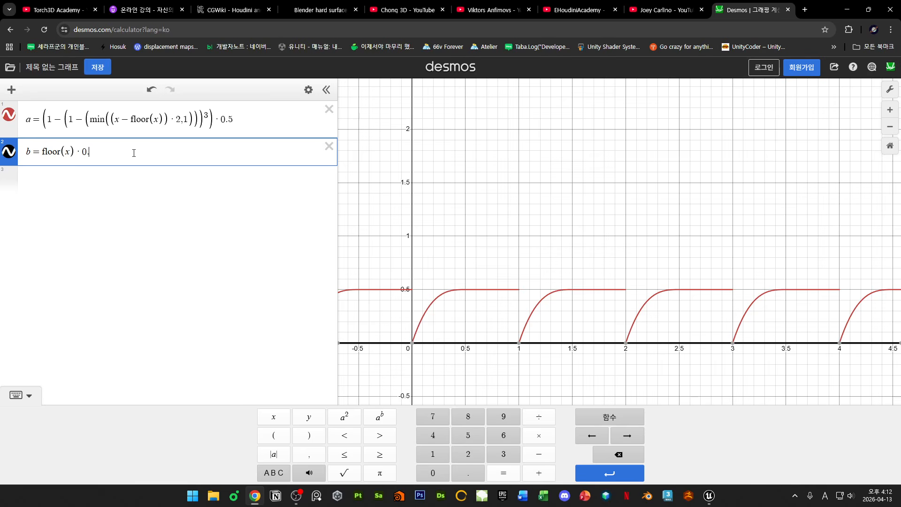
{"action": "key", "text": "BackSpace"}
{"action": "key", "text": "BackSpace"}
{"action": "key", "text": "BackSpace"}
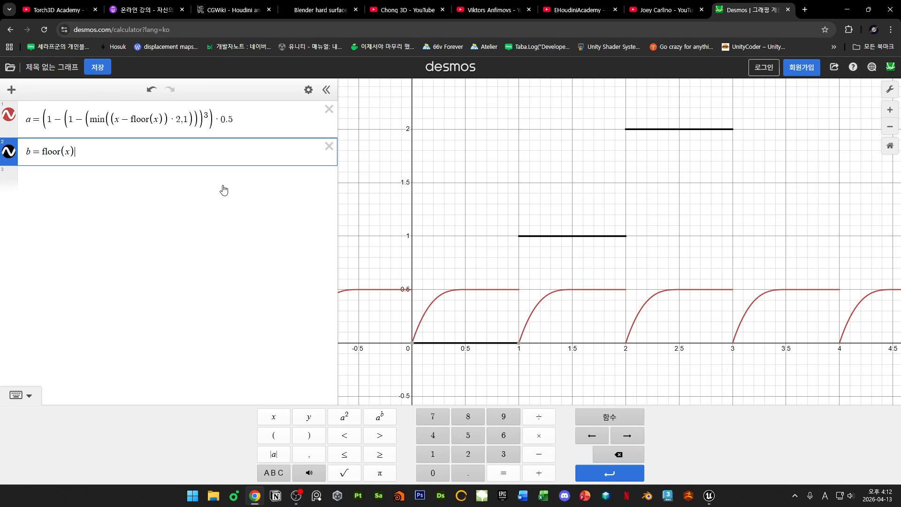
- Compare the floor(x) steps with the red curve, and multiply floor(x) in expression b by 0.5
{"action": "mouse_move", "coordinate": [551, 237]}
{"action": "left_mouse_down"}
{"action": "mouse_move", "coordinate": [551, 286]}
{"action": "mouse_move", "coordinate": [504, 326]}
{"action": "left_mouse_up"}
{"action": "left_click", "coordinate": [509, 288]}
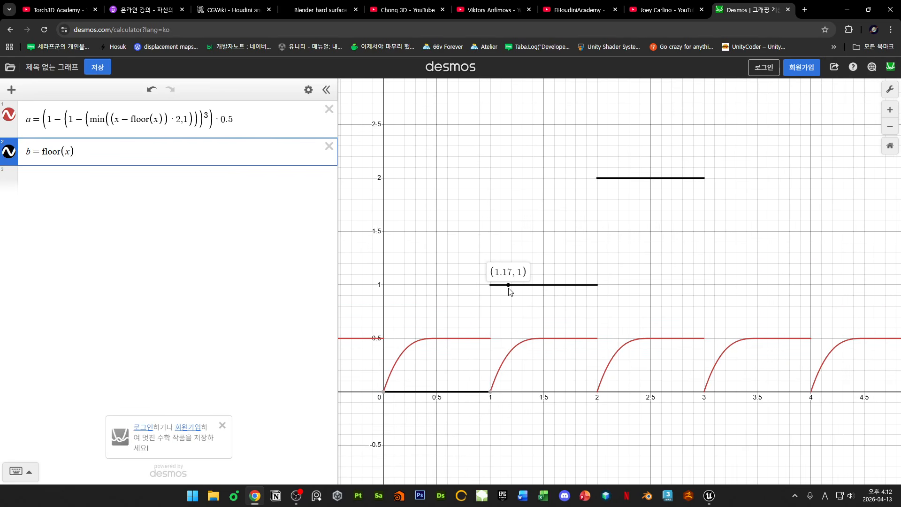
{"action": "mouse_move", "coordinate": [491, 344]}
{"action": "left_mouse_down"}
{"action": "mouse_move", "coordinate": [572, 341]}
{"action": "mouse_move", "coordinate": [606, 264]}
{"action": "mouse_move", "coordinate": [578, 304]}
{"action": "mouse_move", "coordinate": [491, 364]}
{"action": "left_mouse_up"}
{"action": "left_click", "coordinate": [627, 180]}
{"action": "left_click_drag", "start_coordinate": [655, 352], "coordinate": [735, 219]}
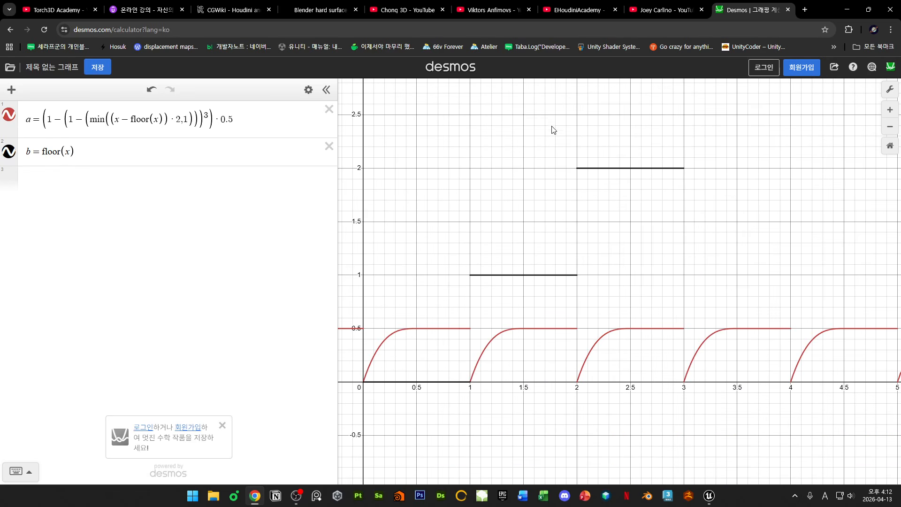
{"action": "left_click", "coordinate": [50, 151]}
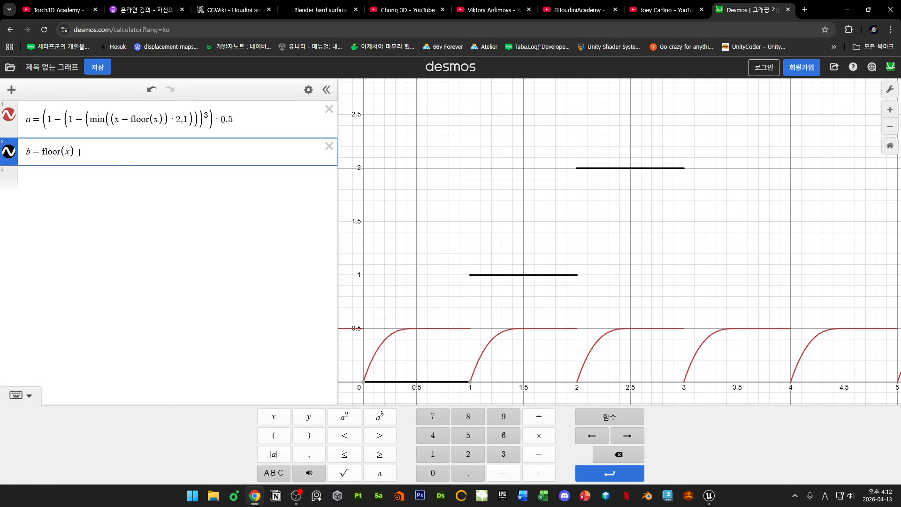
{"action": "type", "text": "*0.5"}
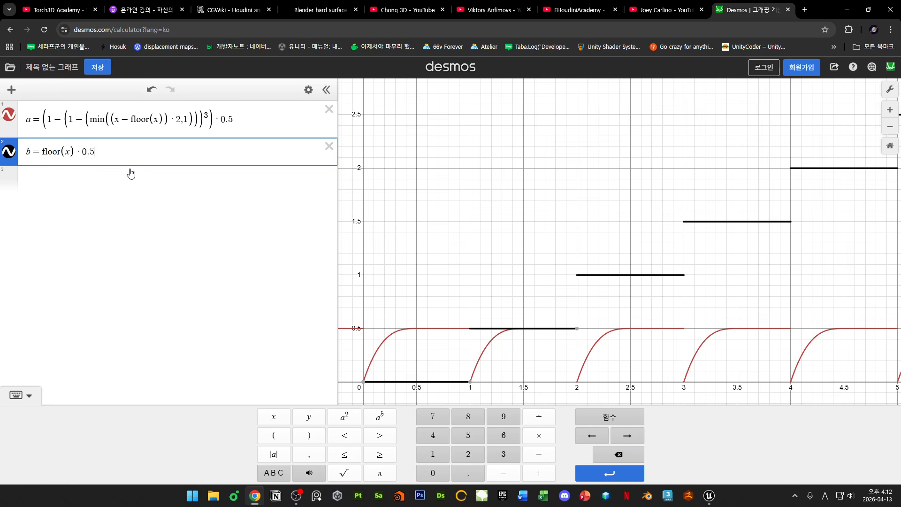
{"action": "left_click", "coordinate": [229, 229]}
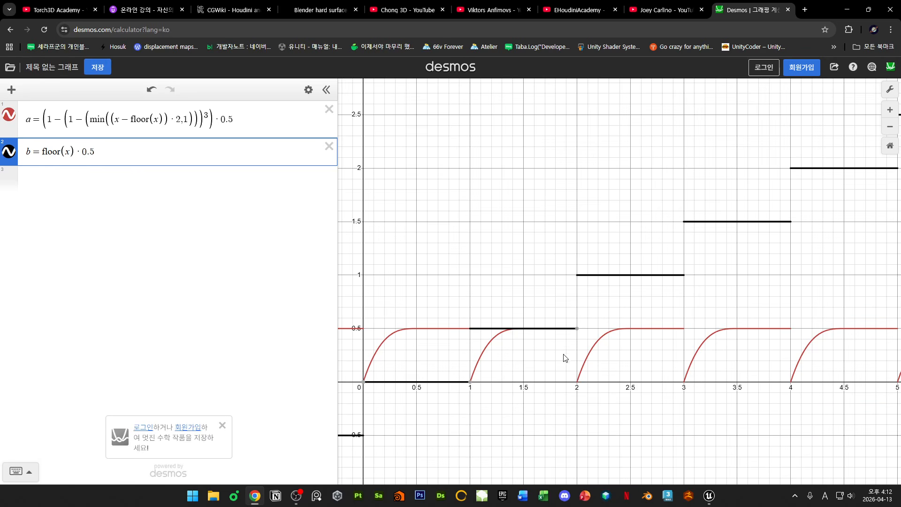
- Compare the 0.5-scaled floor steps of b with curve a, tracing both between x = 0 and x = 2
{"action": "scroll", "coordinate": [564, 356], "scroll_direction": "up", "scroll_amount": 4}
{"action": "left_click_drag", "start_coordinate": [361, 386], "coordinate": [522, 357]}
{"action": "left_click_drag", "start_coordinate": [438, 363], "coordinate": [596, 360]}
{"action": "left_click", "coordinate": [434, 360]}
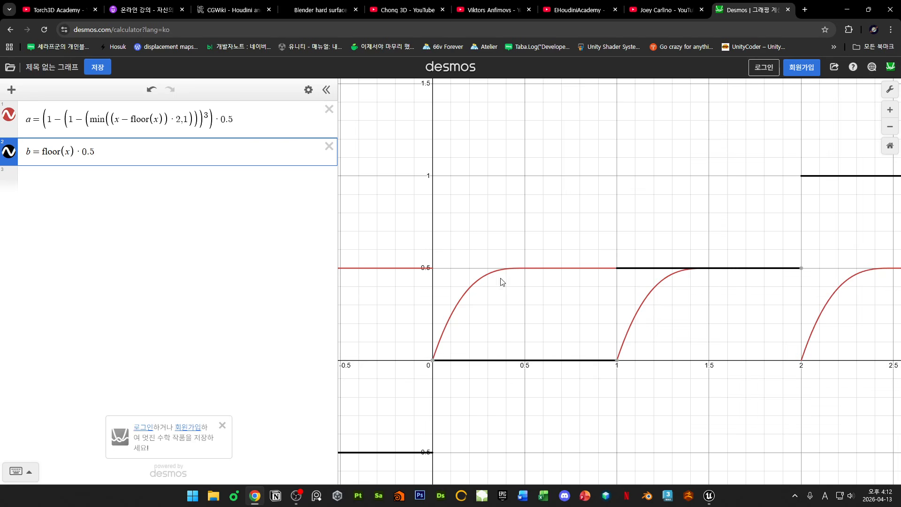
{"action": "left_click", "coordinate": [526, 274]}
{"action": "left_click_drag", "start_coordinate": [525, 271], "coordinate": [610, 270]}
{"action": "left_click_drag", "start_coordinate": [716, 315], "coordinate": [580, 356]}
{"action": "mouse_move", "coordinate": [494, 309]}
{"action": "left_mouse_down"}
{"action": "mouse_move", "coordinate": [507, 310]}
{"action": "mouse_move", "coordinate": [485, 315]}
{"action": "left_mouse_up"}
{"action": "mouse_move", "coordinate": [486, 370]}
{"action": "left_mouse_down"}
{"action": "mouse_move", "coordinate": [483, 412]}
{"action": "mouse_move", "coordinate": [483, 310]}
{"action": "mouse_move", "coordinate": [526, 333]}
{"action": "left_mouse_up"}
{"action": "mouse_move", "coordinate": [562, 343]}
{"action": "left_mouse_down"}
{"action": "mouse_move", "coordinate": [602, 349]}
{"action": "mouse_move", "coordinate": [566, 330]}
{"action": "left_mouse_up"}
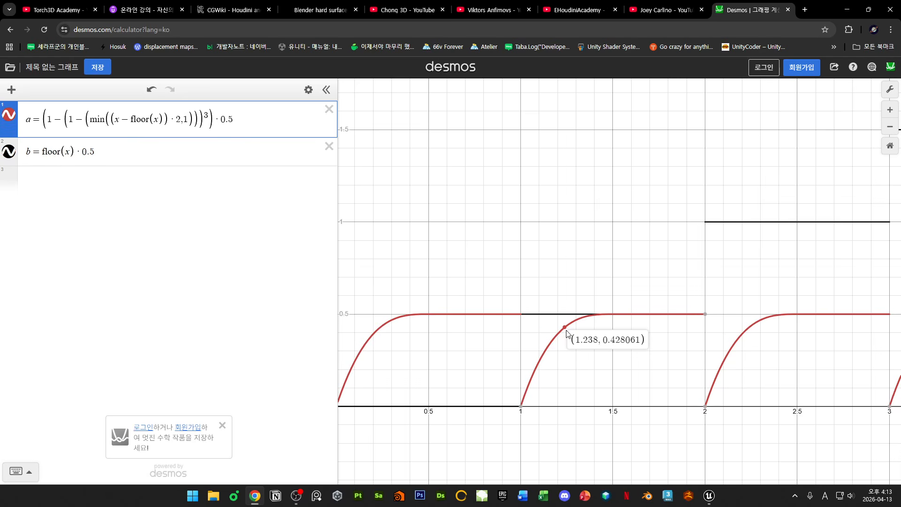
{"action": "mouse_move", "coordinate": [567, 333]}
{"action": "left_mouse_down"}
{"action": "mouse_move", "coordinate": [573, 323]}
{"action": "mouse_move", "coordinate": [565, 312]}
{"action": "mouse_move", "coordinate": [522, 320]}
{"action": "mouse_move", "coordinate": [661, 319]}
{"action": "left_mouse_up"}
{"action": "left_click", "coordinate": [568, 246]}
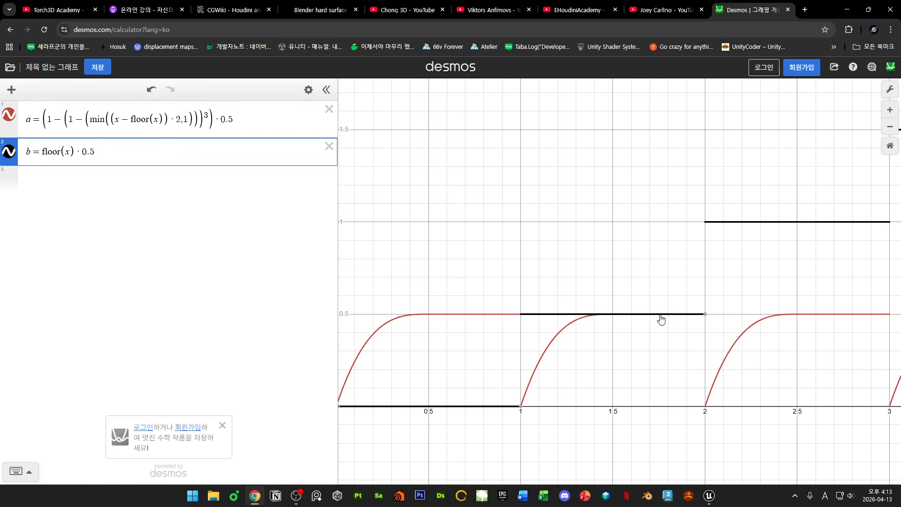
{"action": "mouse_move", "coordinate": [523, 401]}
{"action": "left_mouse_down"}
{"action": "mouse_move", "coordinate": [581, 326]}
{"action": "mouse_move", "coordinate": [704, 326]}
{"action": "mouse_move", "coordinate": [654, 353]}
{"action": "left_mouse_up"}
{"action": "scroll", "coordinate": [654, 354], "scroll_direction": "down", "scroll_amount": 4}
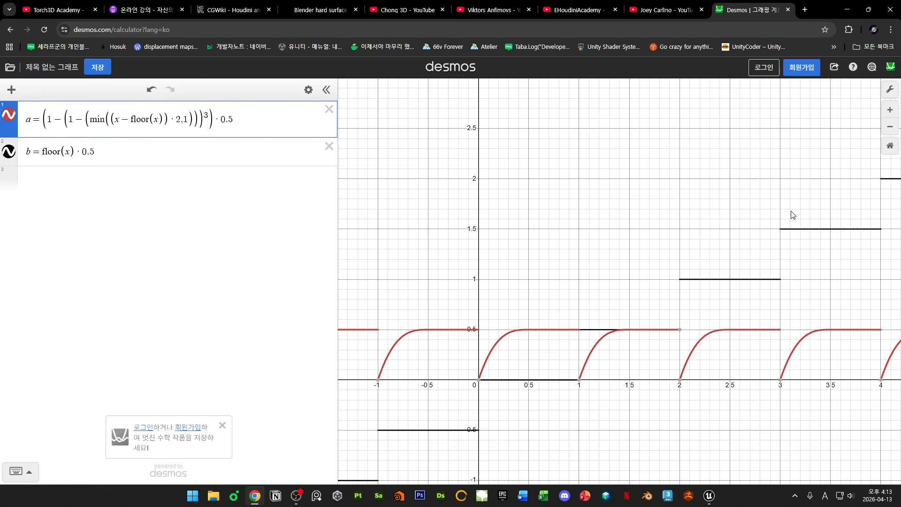
- Add a to expression b so that it reads floor(x) · 0.5 + a
{"action": "left_click", "coordinate": [79, 151]}
{"action": "type", "text": "+a"}
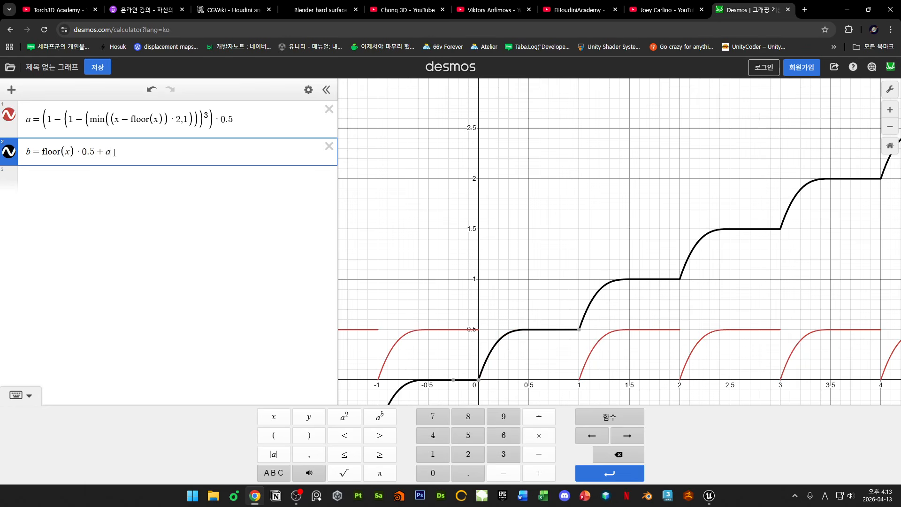
{"action": "scroll", "coordinate": [601, 233], "scroll_direction": "down", "scroll_amount": 3}
{"action": "left_click_drag", "start_coordinate": [607, 235], "coordinate": [561, 242]}
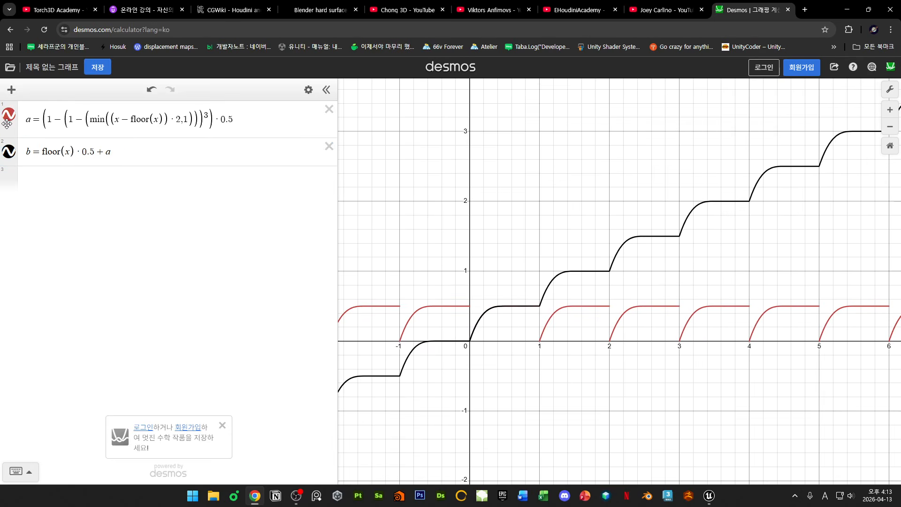
- Hide curve a and trace the combined stepped curve b across the graph
{"action": "left_click", "coordinate": [7, 118]}
{"action": "left_click_drag", "start_coordinate": [600, 193], "coordinate": [504, 230]}
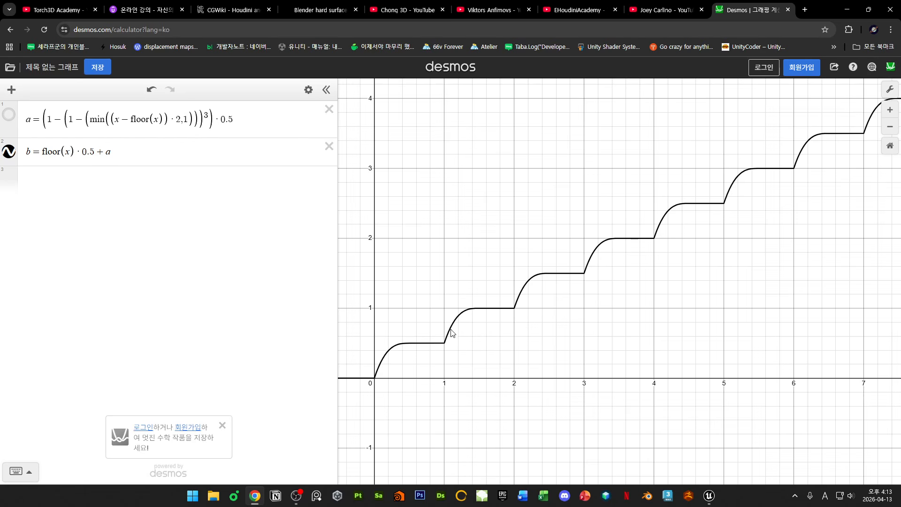
{"action": "mouse_move", "coordinate": [450, 333]}
{"action": "left_mouse_down"}
{"action": "mouse_move", "coordinate": [443, 343]}
{"action": "mouse_move", "coordinate": [450, 330]}
{"action": "mouse_move", "coordinate": [517, 307]}
{"action": "mouse_move", "coordinate": [508, 308]}
{"action": "mouse_move", "coordinate": [535, 278]}
{"action": "mouse_move", "coordinate": [582, 274]}
{"action": "mouse_move", "coordinate": [866, 138]}
{"action": "left_mouse_up"}
{"action": "scroll", "coordinate": [599, 330], "scroll_direction": "down", "scroll_amount": 2}
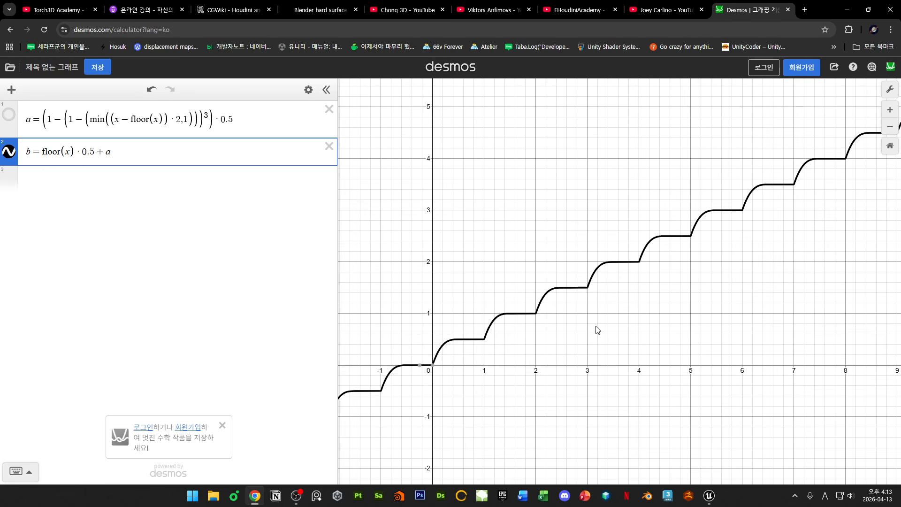
{"action": "scroll", "coordinate": [589, 330], "scroll_direction": "down", "scroll_amount": 2}
{"action": "scroll", "coordinate": [539, 326], "scroll_direction": "up", "scroll_amount": 6}
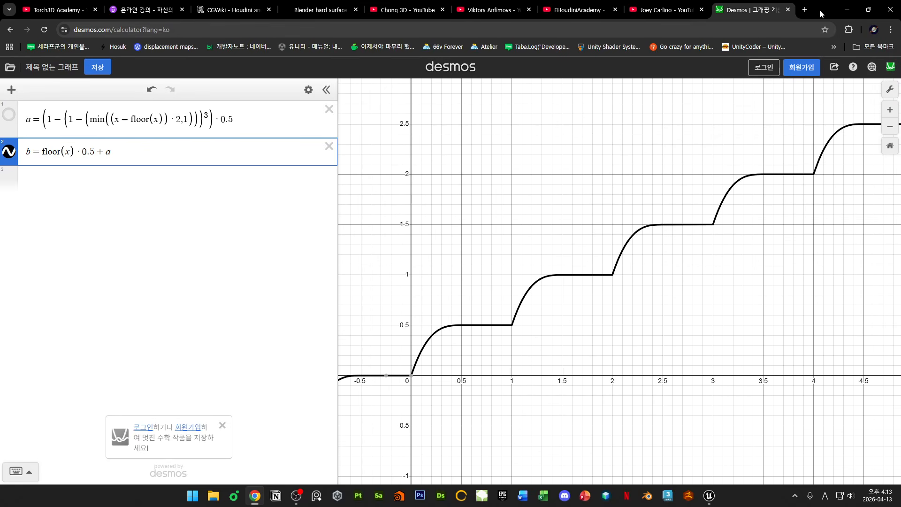
- Switch to the M_Sign material graph in Unreal and move the Add, BaseColor and output nodes farther away from the Append node
{"action": "left_click", "coordinate": [847, 9]}
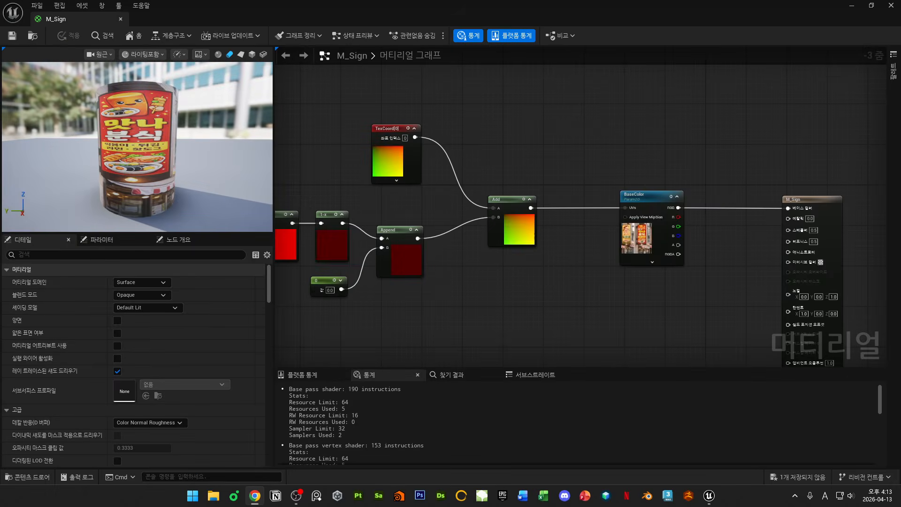
{"action": "right_click_drag", "start_coordinate": [478, 285], "coordinate": [605, 270]}
{"action": "scroll", "coordinate": [672, 264], "scroll_direction": "down", "scroll_amount": 2}
{"action": "scroll", "coordinate": [604, 269], "scroll_direction": "up", "scroll_amount": 2}
{"action": "left_click_drag", "start_coordinate": [521, 175], "coordinate": [873, 291]}
{"action": "left_click_drag", "start_coordinate": [604, 240], "coordinate": [743, 215]}
{"action": "left_click", "coordinate": [676, 242]}
{"action": "right_click_drag", "start_coordinate": [397, 265], "coordinate": [514, 261]}
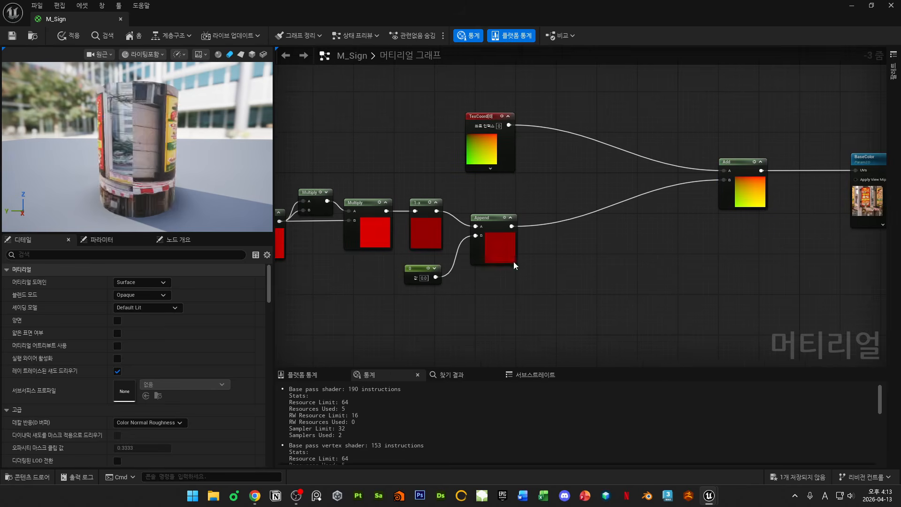
- Move the Append node and its constant 0 node close to the Add node, leaving free space after the last 1-x node
{"action": "left_click_drag", "start_coordinate": [487, 257], "coordinate": [519, 265]}
{"action": "scroll", "coordinate": [512, 239], "scroll_direction": "up", "scroll_amount": 3}
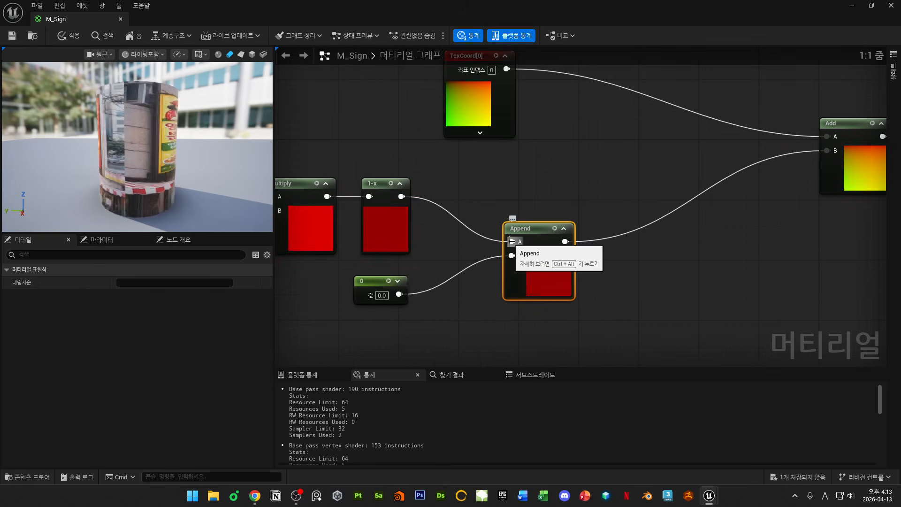
{"action": "left_click", "coordinate": [362, 281]}
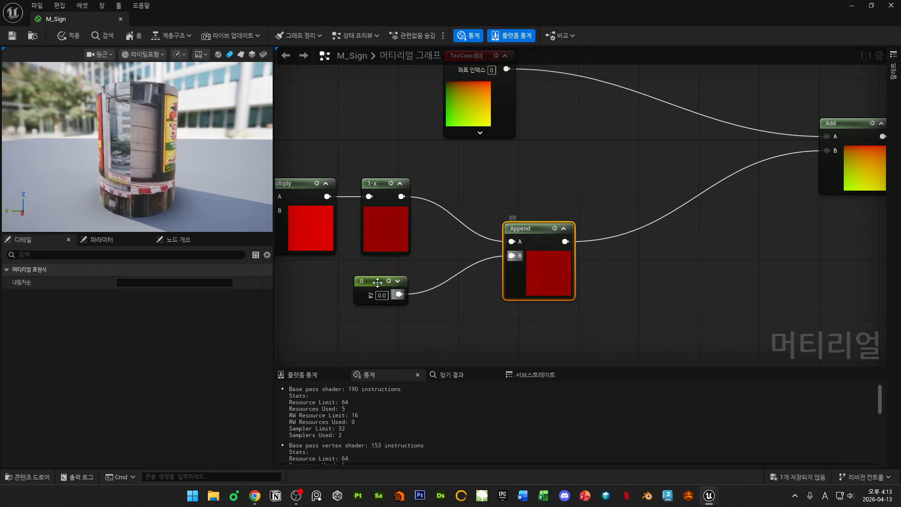
{"action": "left_click_drag", "start_coordinate": [361, 280], "coordinate": [435, 287]}
{"action": "mouse_move", "coordinate": [533, 228]}
{"action": "left_mouse_down"}
{"action": "mouse_move", "coordinate": [548, 241]}
{"action": "mouse_move", "coordinate": [525, 235]}
{"action": "left_mouse_up"}
{"action": "left_click_drag", "start_coordinate": [432, 250], "coordinate": [598, 310]}
{"action": "left_click_drag", "start_coordinate": [538, 284], "coordinate": [764, 239]}
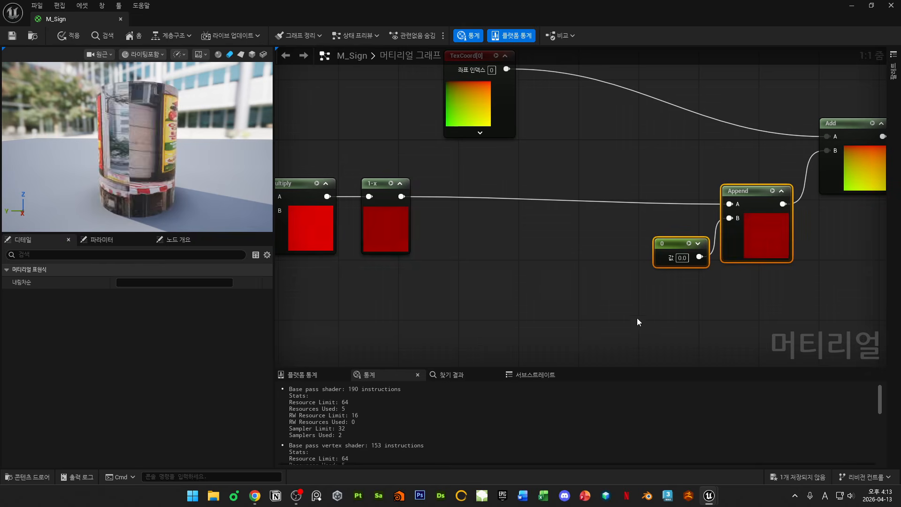
{"action": "left_click", "coordinate": [637, 317]}
- Shift the time-driven node chain slightly down and the TexCoord node up to widen the space between them
{"action": "right_click_drag", "start_coordinate": [423, 253], "coordinate": [713, 258]}
{"action": "scroll", "coordinate": [713, 257], "scroll_direction": "down", "scroll_amount": 6}
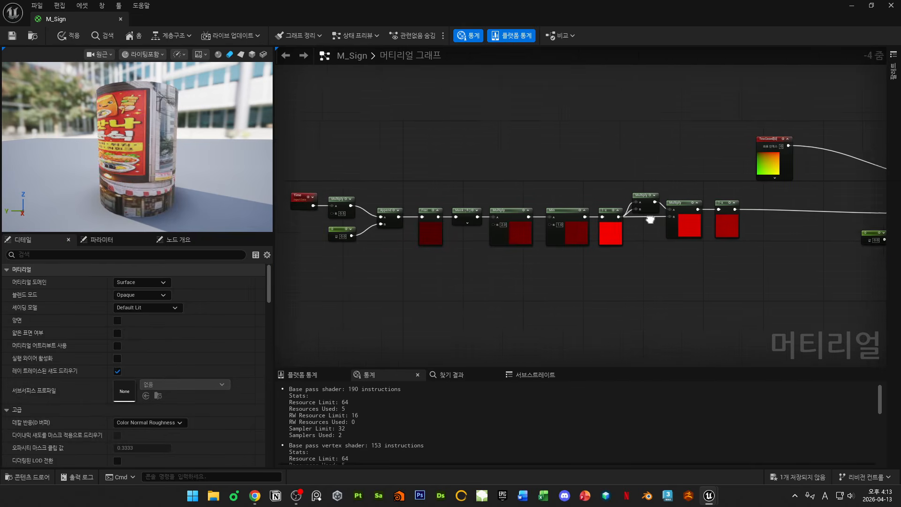
{"action": "left_click_drag", "start_coordinate": [436, 261], "coordinate": [705, 194]}
{"action": "scroll", "coordinate": [703, 212], "scroll_direction": "up", "scroll_amount": 3}
{"action": "left_click_drag", "start_coordinate": [706, 241], "coordinate": [686, 260]}
{"action": "left_click_drag", "start_coordinate": [769, 159], "coordinate": [758, 121]}
{"action": "left_click", "coordinate": [733, 210]}
- Add a Multiply node with B set to 0.5, feed it from the last 1-x node, and give it the comment "a"
{"action": "right_click_drag", "start_coordinate": [738, 208], "coordinate": [610, 200]}
{"action": "scroll", "coordinate": [577, 230], "scroll_direction": "up", "scroll_amount": 2}
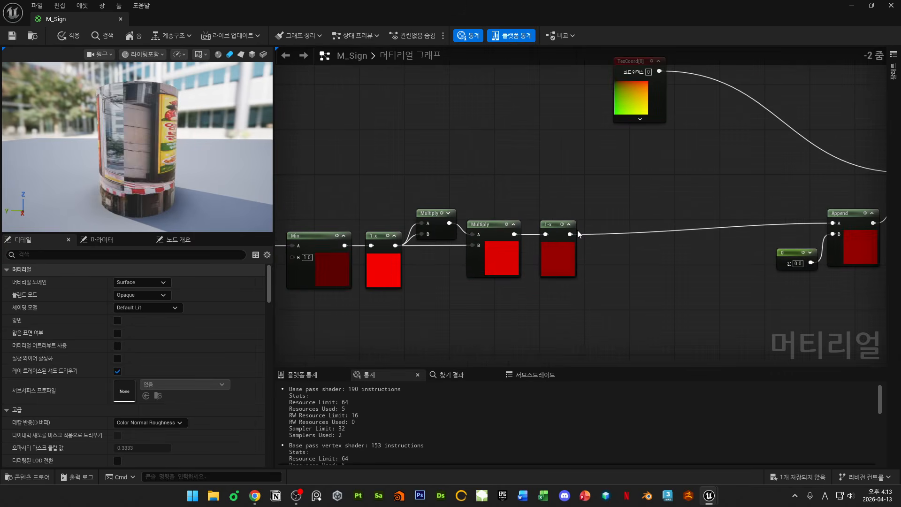
{"action": "right_click_drag", "start_coordinate": [646, 272], "coordinate": [583, 247]}
{"action": "right_click", "coordinate": [562, 232]}
{"action": "type", "text": "mul"}
{"action": "left_click", "coordinate": [607, 420]}
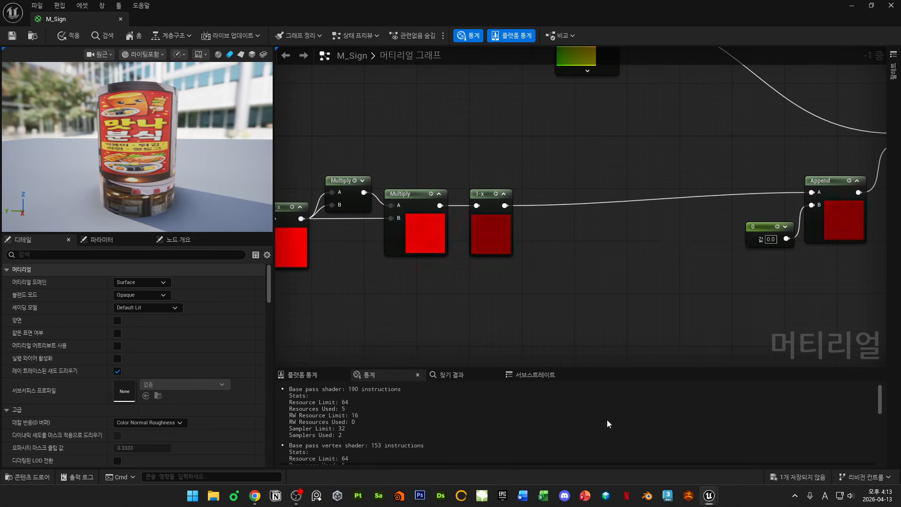
{"action": "left_click_drag", "start_coordinate": [505, 205], "coordinate": [556, 241]}
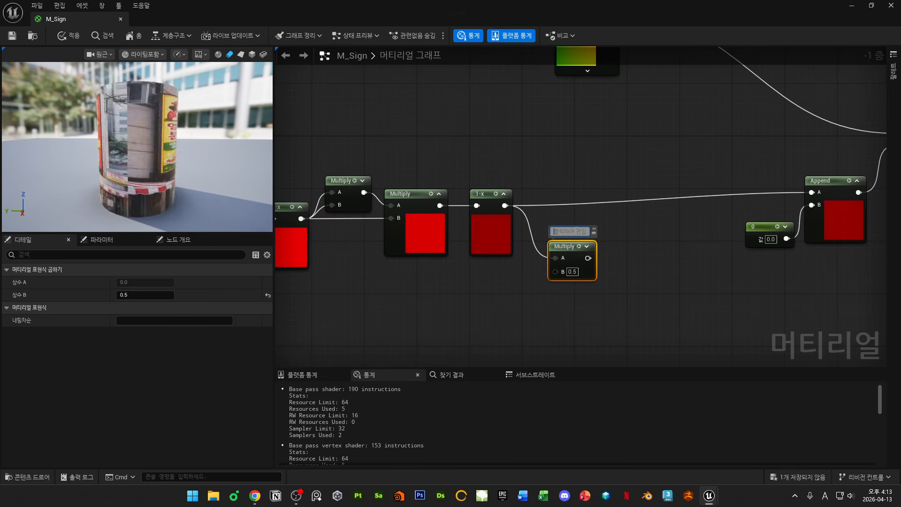
{"action": "left_click", "coordinate": [657, 244]}
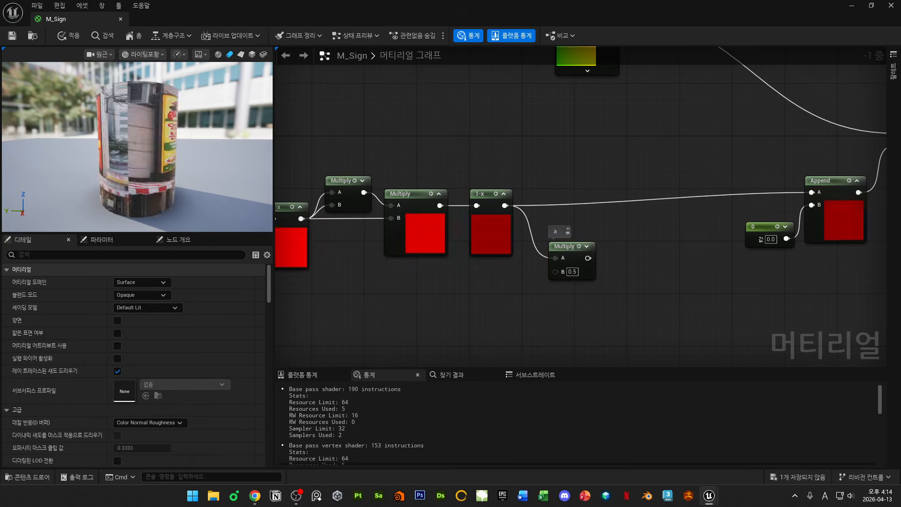
- Connect the Multiply node after Time directly to Frac, and delete the bypassed Append and constant 0 nodes
{"action": "left_click_drag", "start_coordinate": [801, 0], "coordinate": [808, 181]}
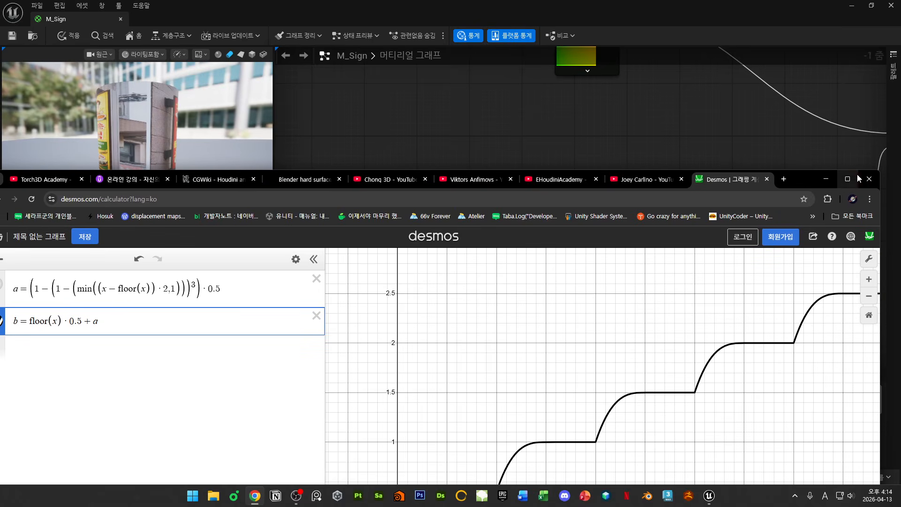
{"action": "left_click", "coordinate": [826, 179]}
{"action": "right_click_drag", "start_coordinate": [526, 288], "coordinate": [759, 285]}
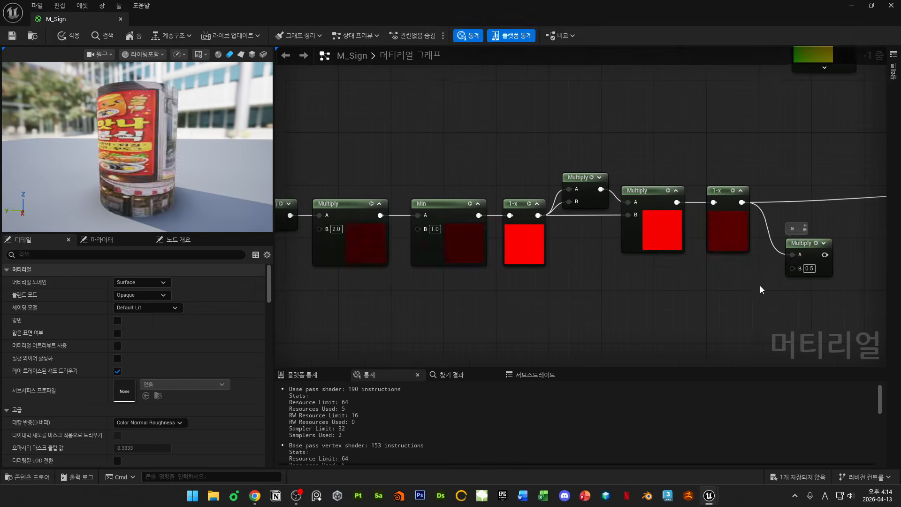
{"action": "scroll", "coordinate": [719, 277], "scroll_direction": "down", "scroll_amount": 4}
{"action": "scroll", "coordinate": [418, 248], "scroll_direction": "up", "scroll_amount": 3}
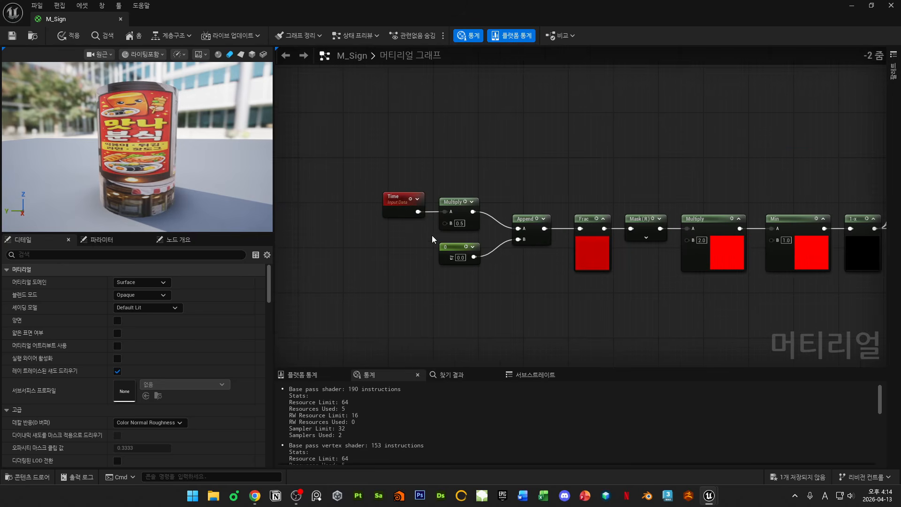
{"action": "left_click_drag", "start_coordinate": [385, 165], "coordinate": [470, 235]}
{"action": "mouse_move", "coordinate": [456, 202]}
{"action": "left_mouse_down"}
{"action": "mouse_move", "coordinate": [439, 202]}
{"action": "mouse_move", "coordinate": [445, 181]}
{"action": "mouse_move", "coordinate": [457, 198]}
{"action": "left_mouse_up"}
{"action": "right_click_drag", "start_coordinate": [521, 229], "coordinate": [441, 200]}
{"action": "left_click", "coordinate": [445, 188]}
{"action": "left_click_drag", "start_coordinate": [446, 189], "coordinate": [428, 212]}
{"action": "left_click_drag", "start_coordinate": [349, 217], "coordinate": [423, 248]}
{"action": "left_click_drag", "start_coordinate": [394, 177], "coordinate": [500, 199]}
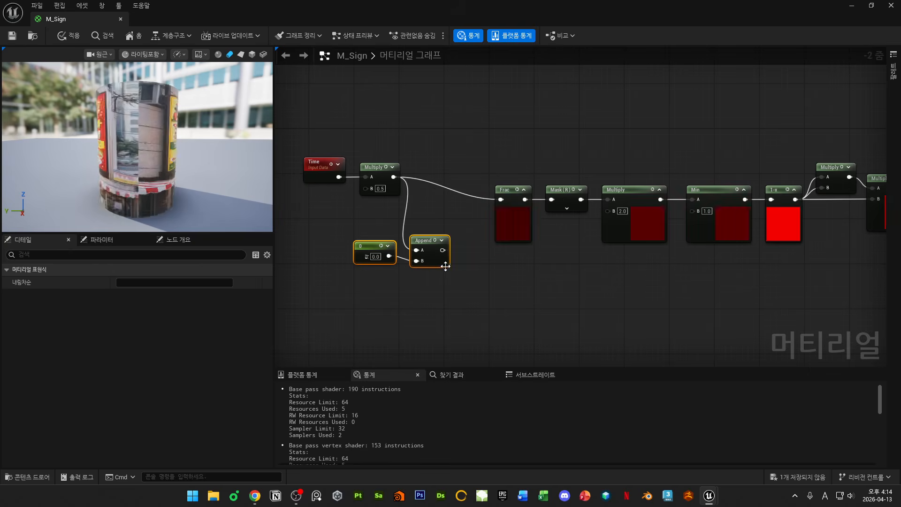
{"action": "key", "text": "Delete"}
- Move the Time node and its 0.5 Multiply node together so they sit right before the Frac node
{"action": "left_click", "coordinate": [324, 164]}
{"action": "left_click", "coordinate": [375, 167]}
{"action": "left_click_drag", "start_coordinate": [323, 144], "coordinate": [413, 199]}
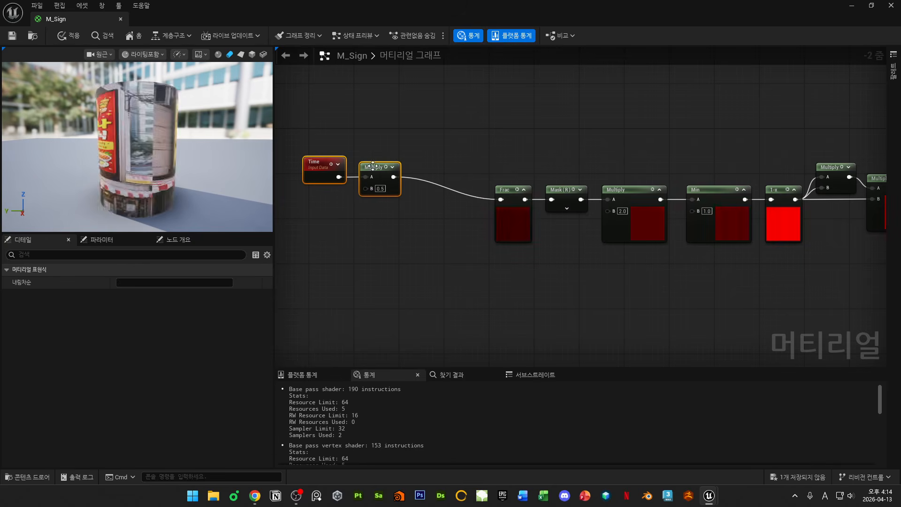
{"action": "left_click_drag", "start_coordinate": [369, 163], "coordinate": [448, 185]}
{"action": "left_click", "coordinate": [452, 266]}
{"action": "scroll", "coordinate": [575, 242], "scroll_direction": "down", "scroll_amount": 2}
{"action": "right_click_drag", "start_coordinate": [575, 242], "coordinate": [449, 255]}
{"action": "scroll", "coordinate": [434, 230], "scroll_direction": "up", "scroll_amount": 4}
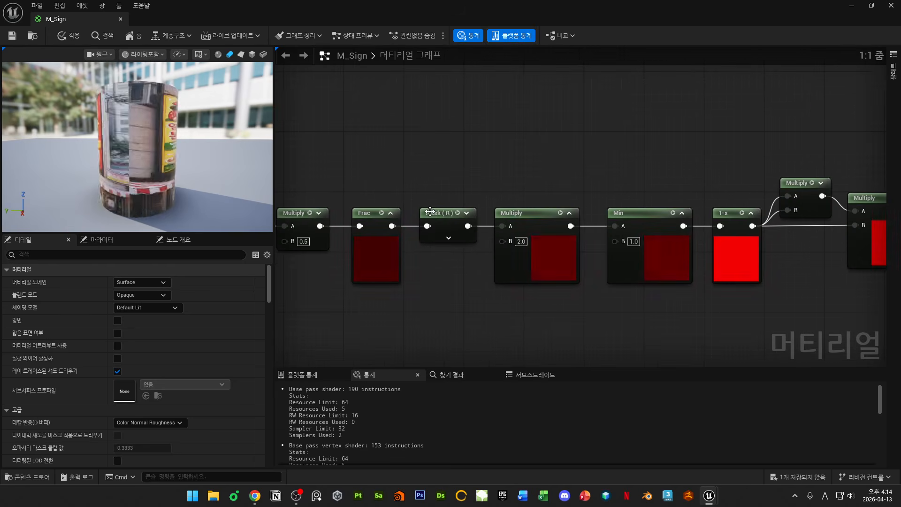
- Connect Frac directly to the Multiply node with B 2.0 and delete the bypassed Mask (R) node
{"action": "left_click_drag", "start_coordinate": [446, 213], "coordinate": [437, 146]}
{"action": "left_click_drag", "start_coordinate": [392, 225], "coordinate": [505, 221]}
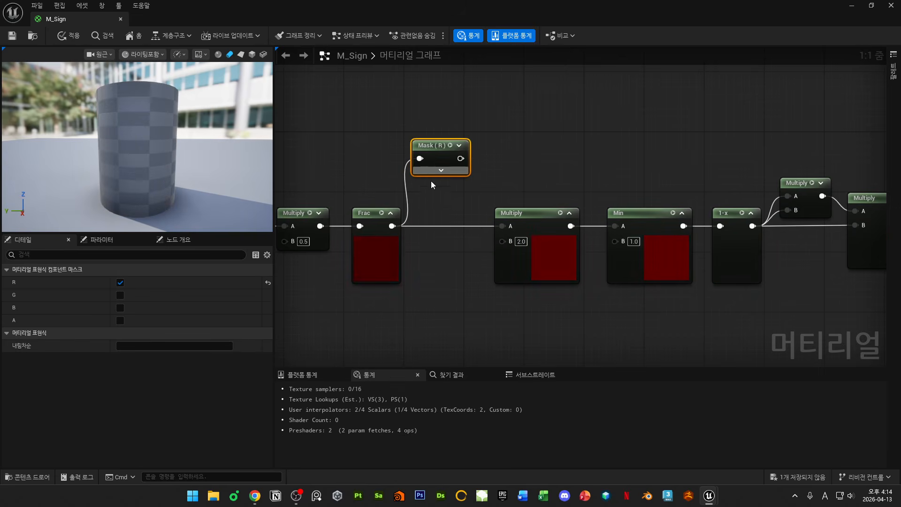
{"action": "key", "text": "Delete"}
- Move the Time, 0.5 Multiply and Frac nodes together so they sit right before the 2.0 Multiply node
{"action": "scroll", "coordinate": [445, 188], "scroll_direction": "down", "scroll_amount": 5}
{"action": "scroll", "coordinate": [406, 213], "scroll_direction": "up", "scroll_amount": 4}
{"action": "left_click_drag", "start_coordinate": [324, 153], "coordinate": [497, 220]}
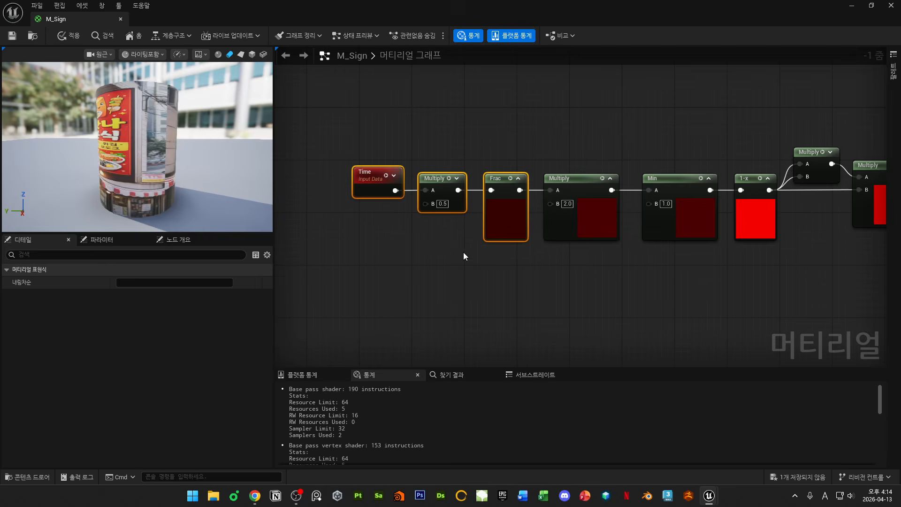
{"action": "scroll", "coordinate": [463, 252], "scroll_direction": "down", "scroll_amount": 4}
{"action": "scroll", "coordinate": [717, 258], "scroll_direction": "up", "scroll_amount": 2}
{"action": "right_click_drag", "start_coordinate": [624, 267], "coordinate": [683, 278]}
{"action": "scroll", "coordinate": [686, 266], "scroll_direction": "down", "scroll_amount": 2}
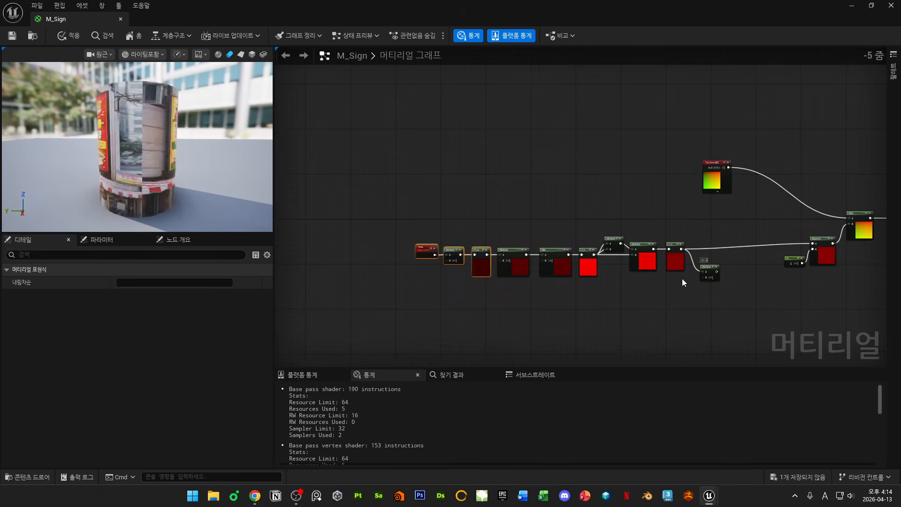
- Shift the whole node chain from Time to the Multiply commented "a" slightly up to straighten its wire to Append
{"action": "scroll", "coordinate": [688, 282], "scroll_direction": "up", "scroll_amount": 1}
{"action": "right_click_drag", "start_coordinate": [630, 292], "coordinate": [663, 275]}
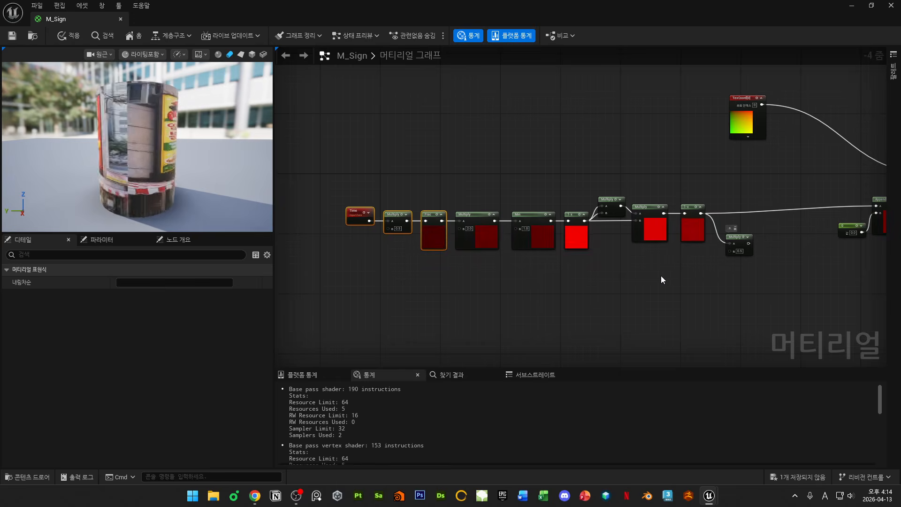
{"action": "scroll", "coordinate": [661, 277], "scroll_direction": "up", "scroll_amount": 1}
{"action": "left_click_drag", "start_coordinate": [290, 144], "coordinate": [808, 268]}
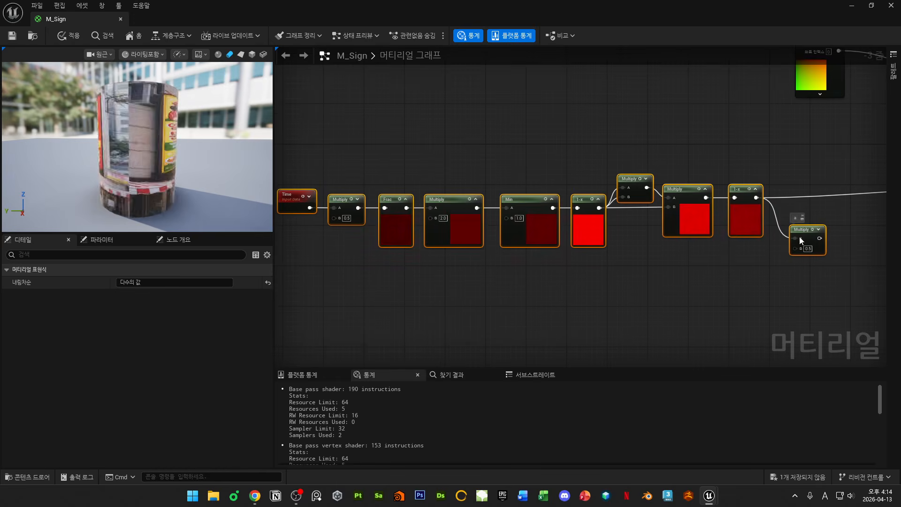
{"action": "mouse_move", "coordinate": [802, 228]}
{"action": "left_mouse_down"}
{"action": "mouse_move", "coordinate": [812, 212]}
{"action": "mouse_move", "coordinate": [797, 226]}
{"action": "left_mouse_up"}
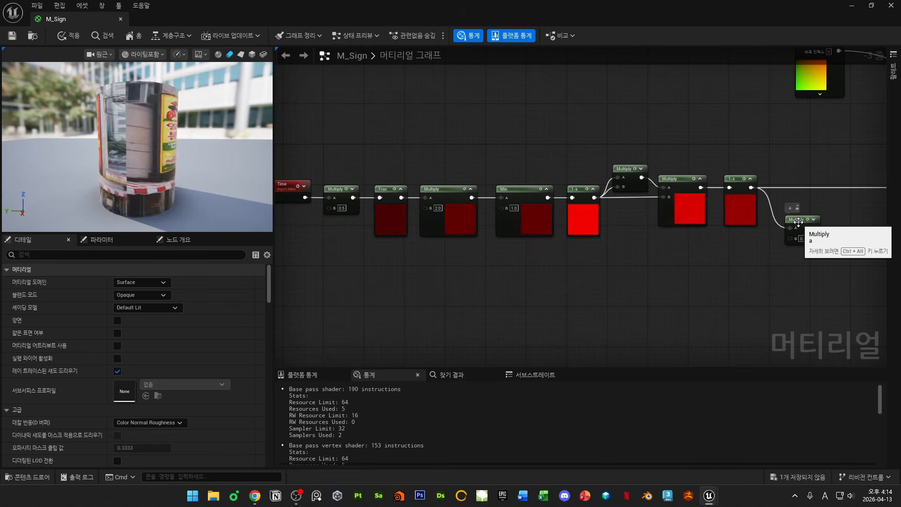
{"action": "right_click_drag", "start_coordinate": [658, 277], "coordinate": [687, 291]}
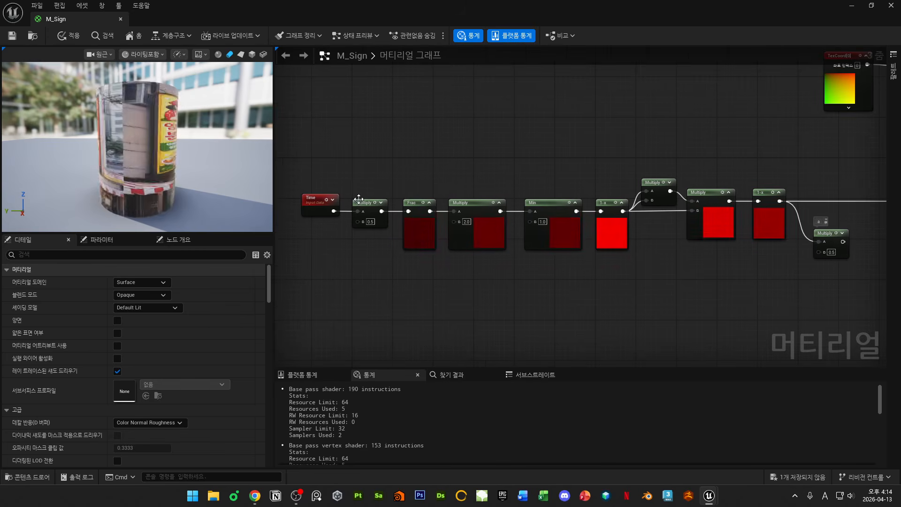
- Move Time and its 0.5 Multiply node away from Frac, and give that Multiply the comment "x"
{"action": "left_click_drag", "start_coordinate": [353, 205], "coordinate": [297, 202]}
{"action": "right_click_drag", "start_coordinate": [297, 202], "coordinate": [448, 193]}
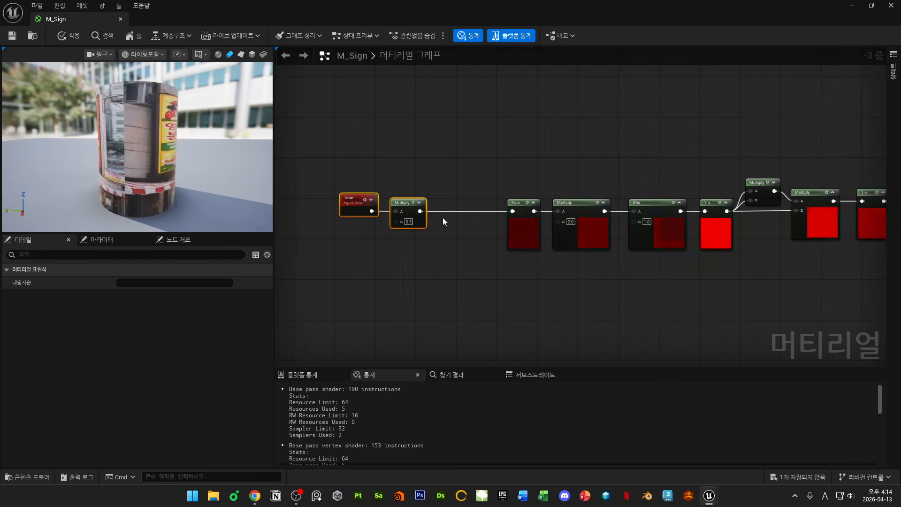
{"action": "left_click", "coordinate": [423, 164]}
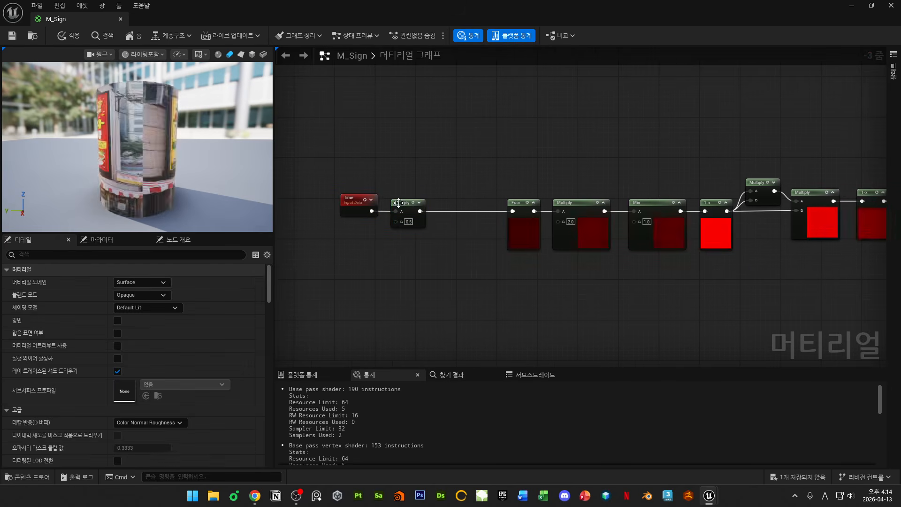
{"action": "left_click", "coordinate": [399, 201]}
{"action": "left_click", "coordinate": [398, 195]}
{"action": "type", "text": "b"}
{"action": "left_click", "coordinate": [458, 178]}
- Add a Multiply node above the chain, feed its A input from the "x" Multiply, and set B to 0.5
{"action": "right_click_drag", "start_coordinate": [652, 168], "coordinate": [348, 174]}
{"action": "left_click", "coordinate": [624, 239]}
{"action": "right_click_drag", "start_coordinate": [625, 239], "coordinate": [583, 187]}
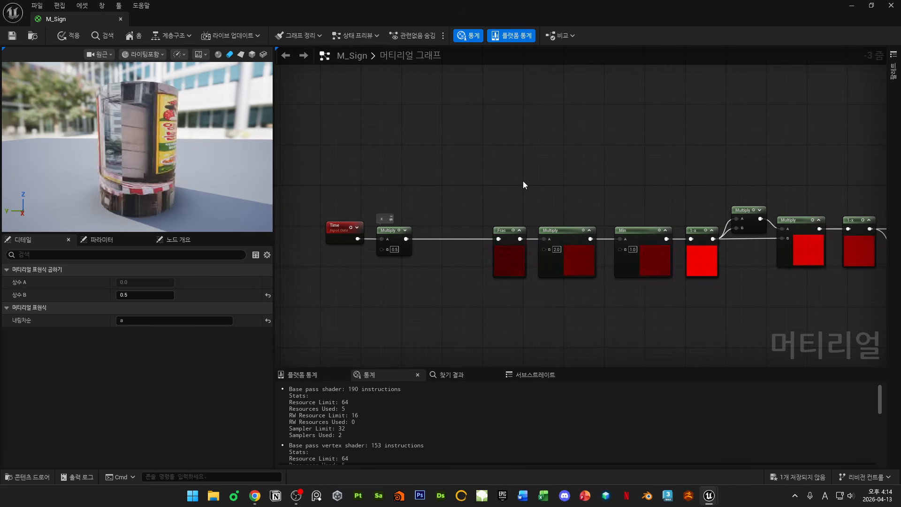
{"action": "right_click", "coordinate": [500, 157]}
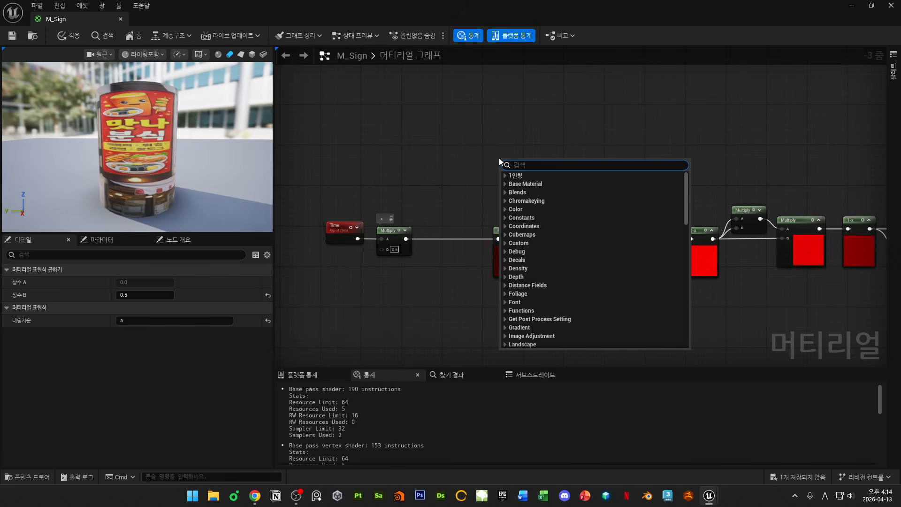
{"action": "type", "text": "mul"}
{"action": "left_click", "coordinate": [527, 343]}
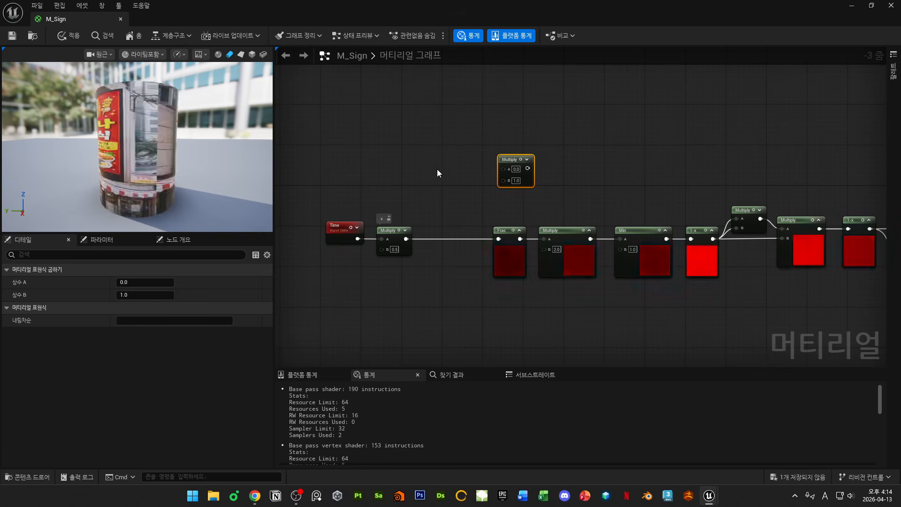
{"action": "left_click_drag", "start_coordinate": [406, 239], "coordinate": [499, 175]}
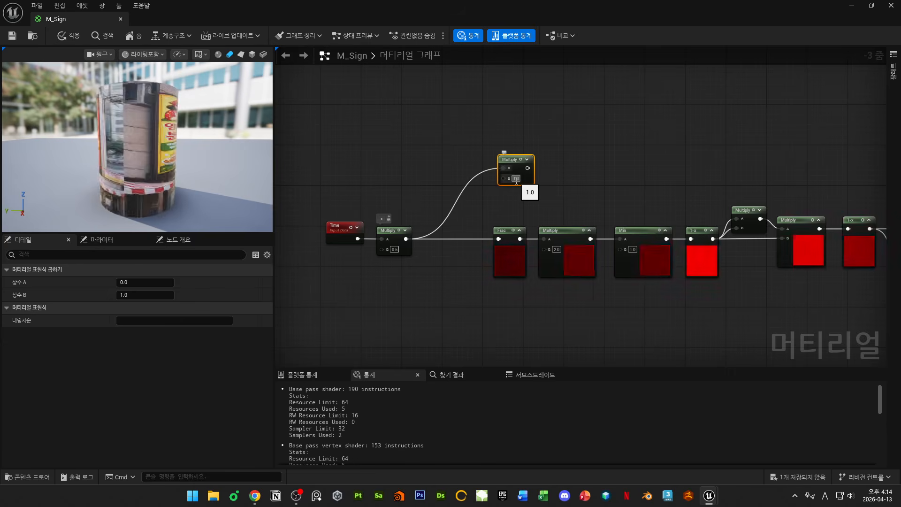
{"action": "left_click", "coordinate": [517, 179]}
{"action": "type", "text": "0.5"}
{"action": "key", "text": "Return"}
- Insert a Floor node between the "x" Multiply and the new 0.5 Multiply, and place the two nodes side by side
{"action": "right_click", "coordinate": [450, 159]}
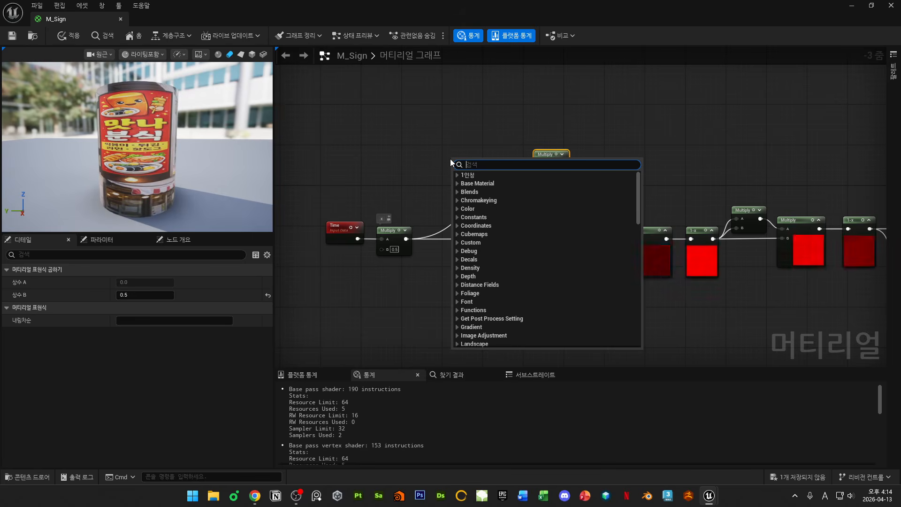
{"action": "type", "text": "floor"}
{"action": "left_click", "coordinate": [478, 182]}
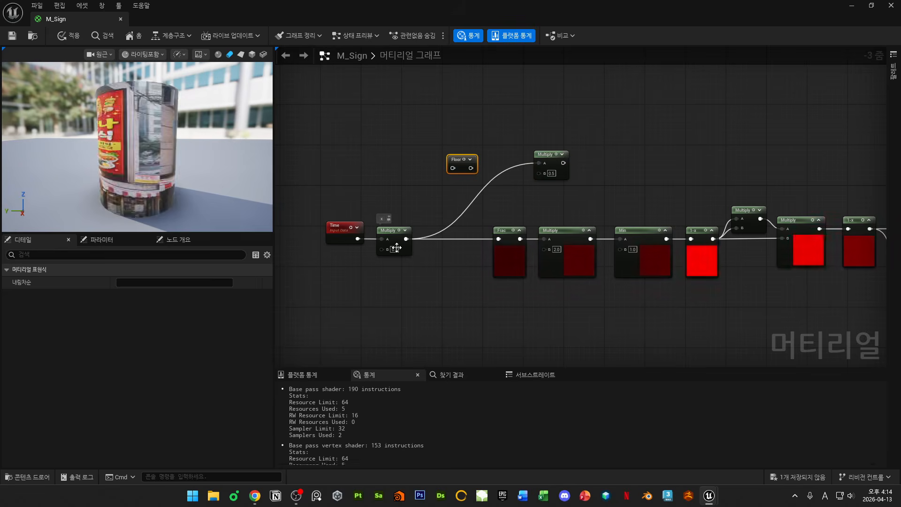
{"action": "left_click_drag", "start_coordinate": [407, 239], "coordinate": [425, 216]}
{"action": "left_click_drag", "start_coordinate": [451, 170], "coordinate": [439, 159]}
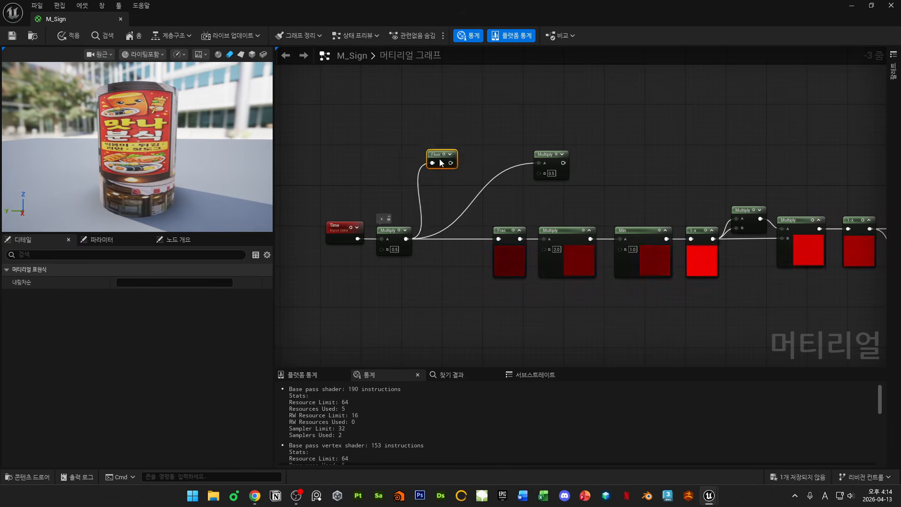
{"action": "left_click_drag", "start_coordinate": [539, 163], "coordinate": [539, 163]}
{"action": "left_click_drag", "start_coordinate": [547, 155], "coordinate": [517, 156]}
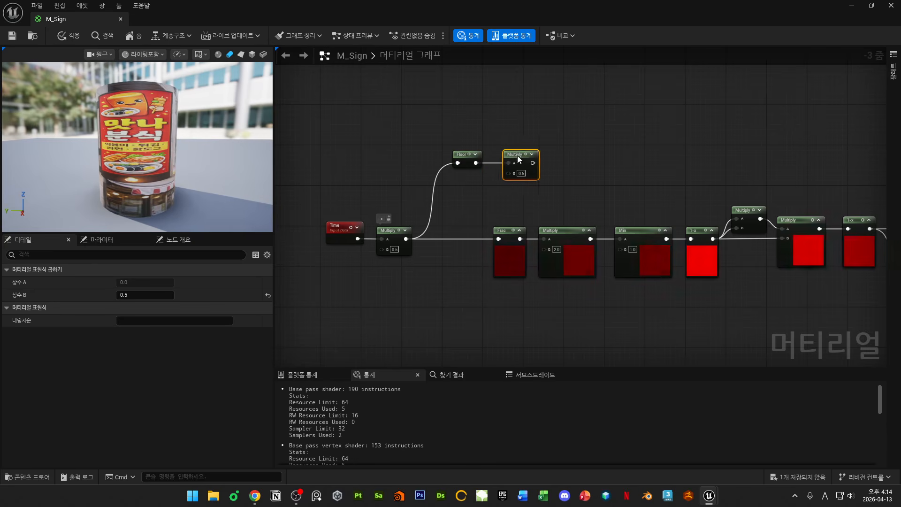
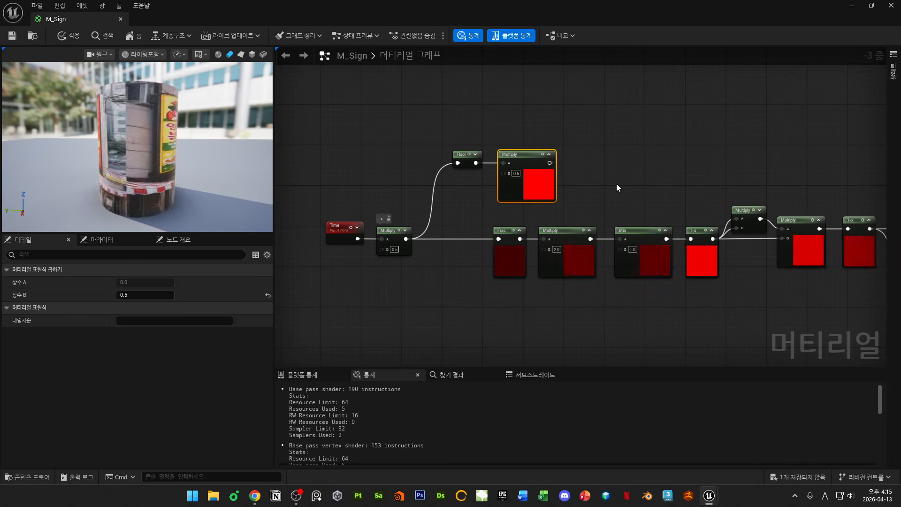
- Examine the live preview of the Multiply node fed by Floor against the main node chain
{"action": "scroll", "coordinate": [616, 184], "scroll_direction": "up", "scroll_amount": 3}
{"action": "right_click_drag", "start_coordinate": [583, 174], "coordinate": [566, 193]}
{"action": "scroll", "coordinate": [683, 193], "scroll_direction": "down", "scroll_amount": 2}
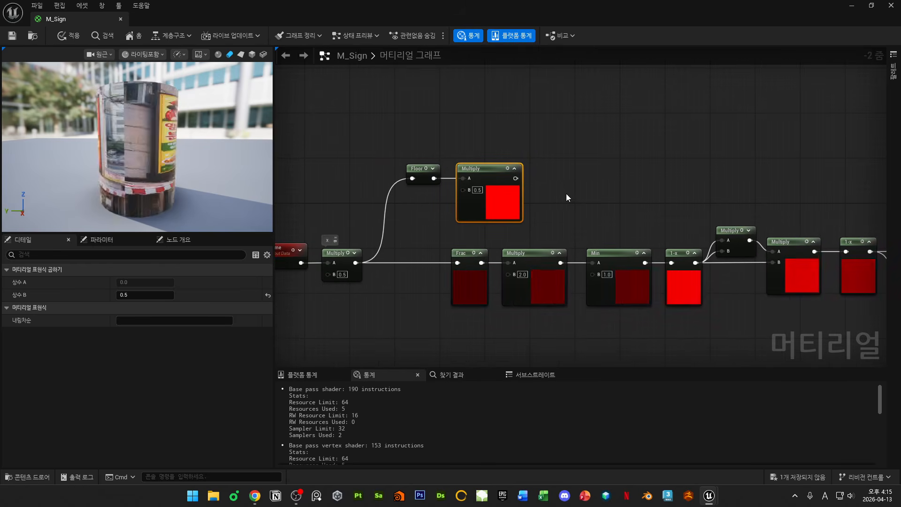
{"action": "scroll", "coordinate": [607, 191], "scroll_direction": "down", "scroll_amount": 1}
{"action": "scroll", "coordinate": [554, 196], "scroll_direction": "up", "scroll_amount": 1}
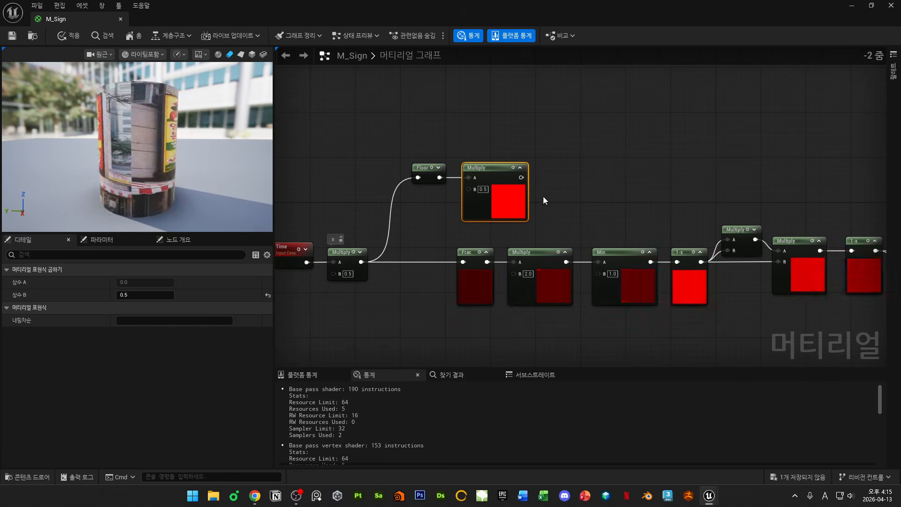
{"action": "right_click_drag", "start_coordinate": [503, 205], "coordinate": [567, 199]}
{"action": "left_click_drag", "start_coordinate": [597, 190], "coordinate": [575, 198]}
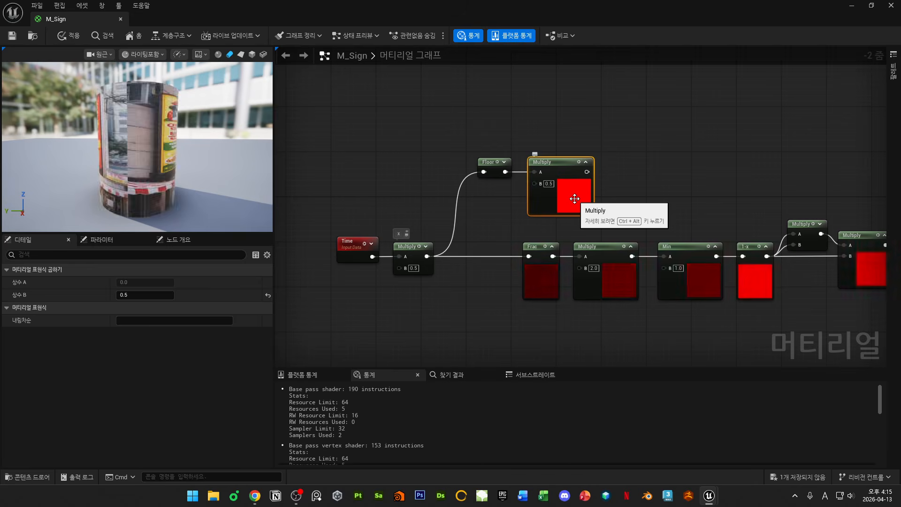
{"action": "left_click_drag", "start_coordinate": [584, 224], "coordinate": [567, 205]}
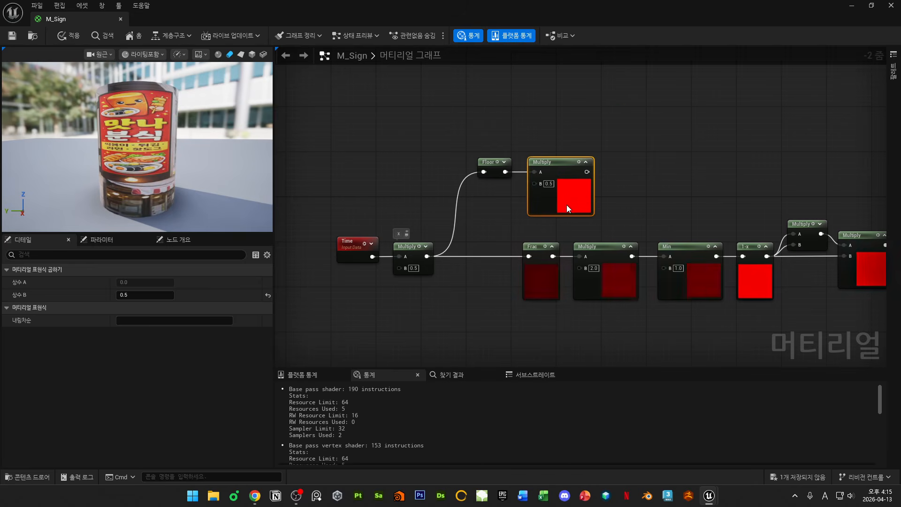
- Move the Floor node and its 0.5 Multiply above the end of the chain, near the last 1-x node
{"action": "right_click_drag", "start_coordinate": [567, 204], "coordinate": [493, 203]}
{"action": "scroll", "coordinate": [563, 203], "scroll_direction": "down", "scroll_amount": 1}
{"action": "left_click_drag", "start_coordinate": [517, 202], "coordinate": [519, 202]}
{"action": "left_click_drag", "start_coordinate": [502, 195], "coordinate": [822, 176]}
{"action": "right_click_drag", "start_coordinate": [868, 187], "coordinate": [632, 173]}
{"action": "scroll", "coordinate": [640, 173], "scroll_direction": "up", "scroll_amount": 1}
- Add an Add node combining the Floor branch's Multiply as A and the "a" Multiply as B, with the comment "b"
{"action": "left_click_drag", "start_coordinate": [583, 150], "coordinate": [657, 274]}
{"action": "left_click", "coordinate": [722, 180]}
{"action": "right_click", "coordinate": [697, 168]}
{"action": "type", "text": "add"}
{"action": "key", "text": "Return"}
{"action": "left_click_drag", "start_coordinate": [706, 171], "coordinate": [694, 199]}
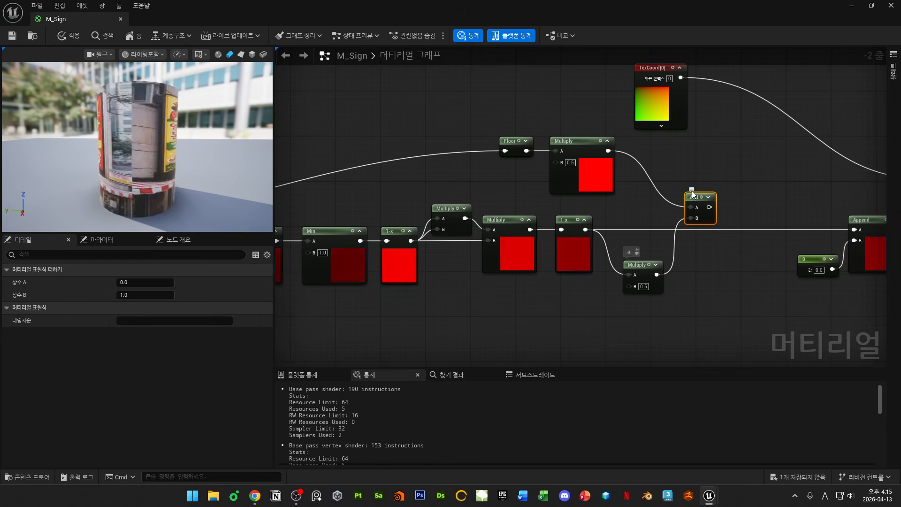
{"action": "left_click", "coordinate": [704, 154]}
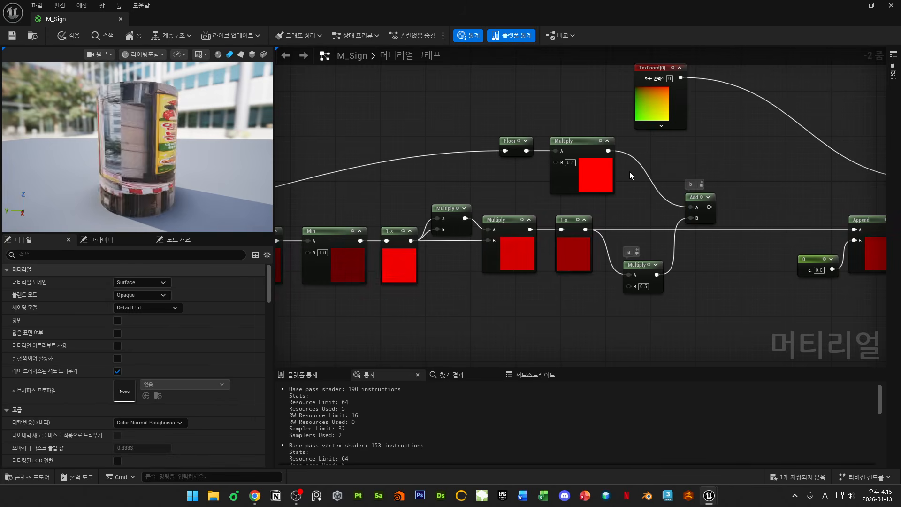
- Reposition Time with the "x" Multiply above the Frac row, and move the Floor and Multiply pair closer to the Add node
{"action": "scroll", "coordinate": [610, 171], "scroll_direction": "down", "scroll_amount": 3}
{"action": "right_click_drag", "start_coordinate": [423, 173], "coordinate": [587, 172]}
{"action": "left_click_drag", "start_coordinate": [449, 187], "coordinate": [532, 169]}
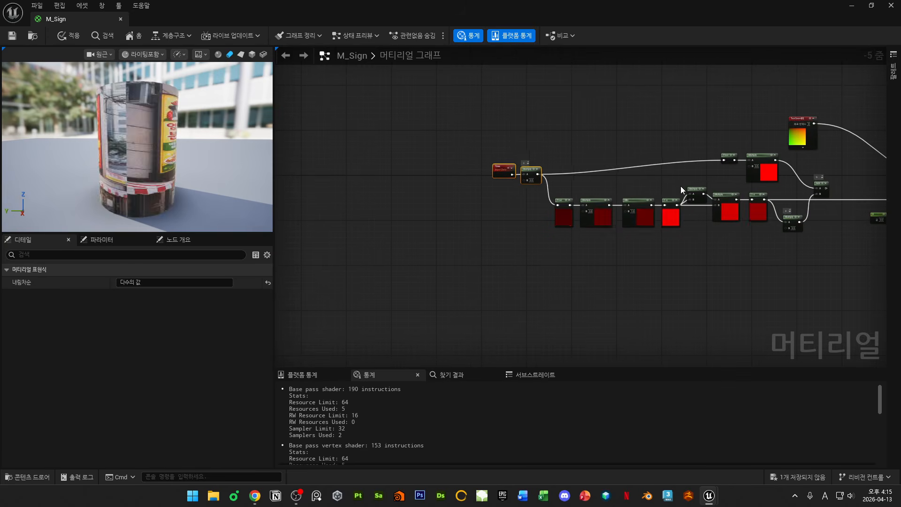
{"action": "scroll", "coordinate": [762, 179], "scroll_direction": "up", "scroll_amount": 3}
{"action": "right_click_drag", "start_coordinate": [762, 179], "coordinate": [640, 174]}
{"action": "left_click_drag", "start_coordinate": [557, 102], "coordinate": [694, 174]}
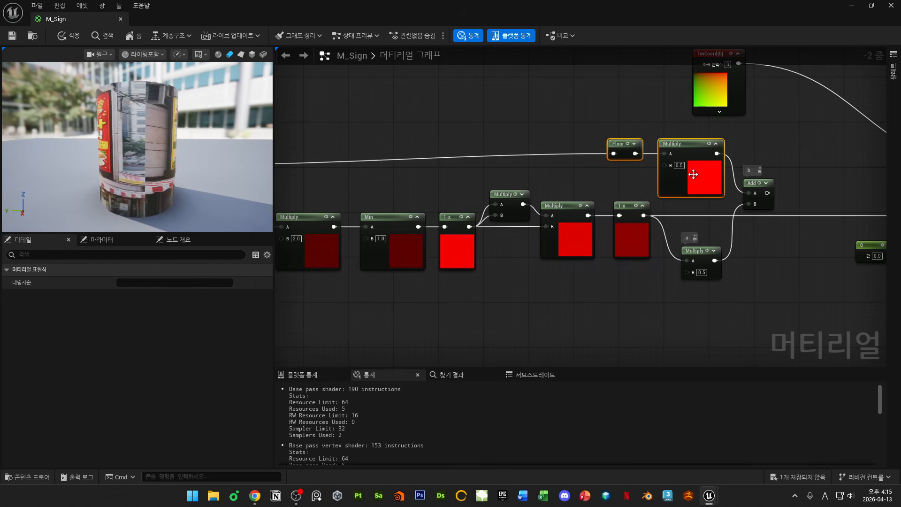
- Connect the Add node commented "b" to Append's first input in place of the 1-x node, and save the material
{"action": "scroll", "coordinate": [845, 202], "scroll_direction": "down", "scroll_amount": 3}
{"action": "right_click_drag", "start_coordinate": [852, 203], "coordinate": [637, 199]}
{"action": "scroll", "coordinate": [614, 195], "scroll_direction": "up", "scroll_amount": 3}
{"action": "left_click", "coordinate": [585, 195]}
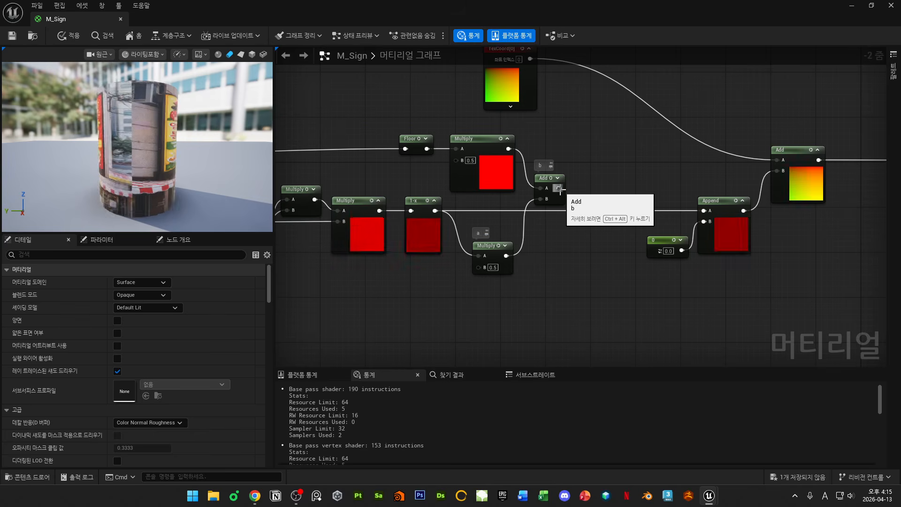
{"action": "left_click_drag", "start_coordinate": [559, 188], "coordinate": [708, 213]}
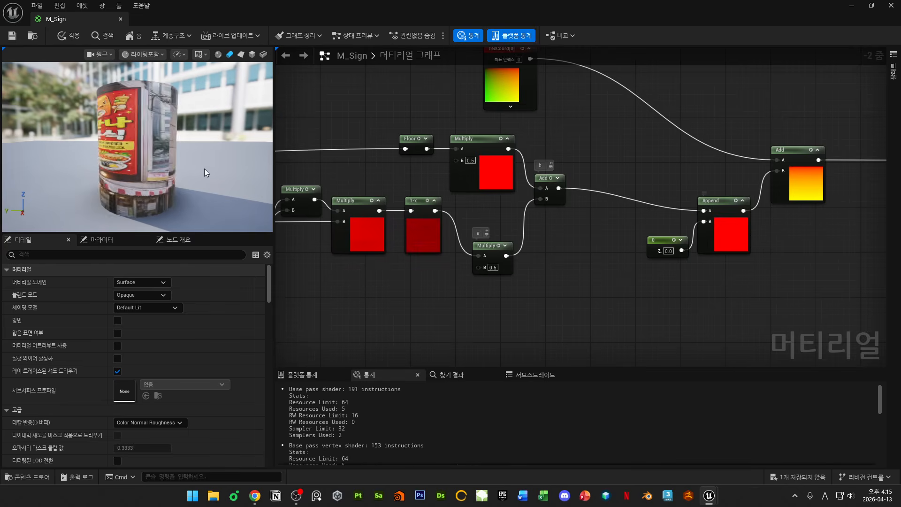
{"action": "left_click", "coordinate": [13, 36]}
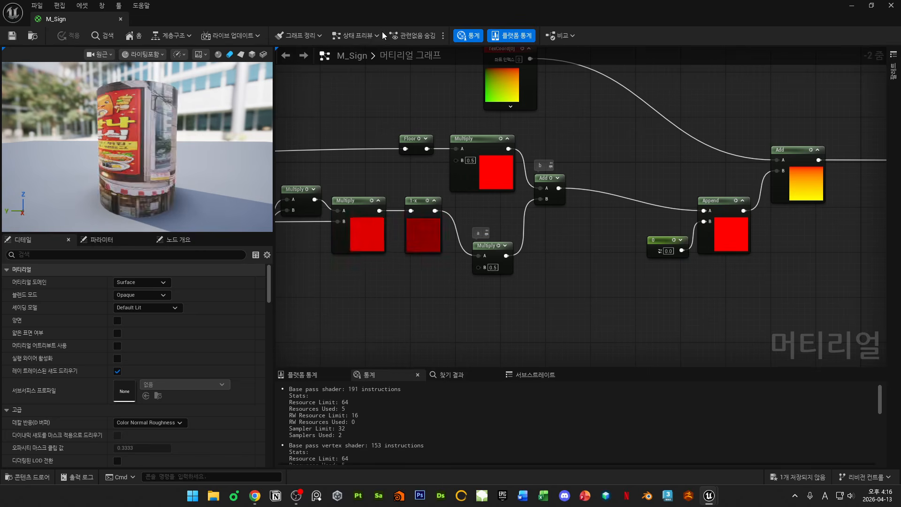
- Uncover the level viewport and examine the rotating sign on the cylinder beside the framed pillar
{"action": "double_click", "coordinate": [397, 11]}
{"action": "middle_click_drag", "start_coordinate": [685, 134], "coordinate": [686, 98]}
{"action": "scroll", "coordinate": [686, 134], "scroll_direction": "up", "scroll_amount": 3}
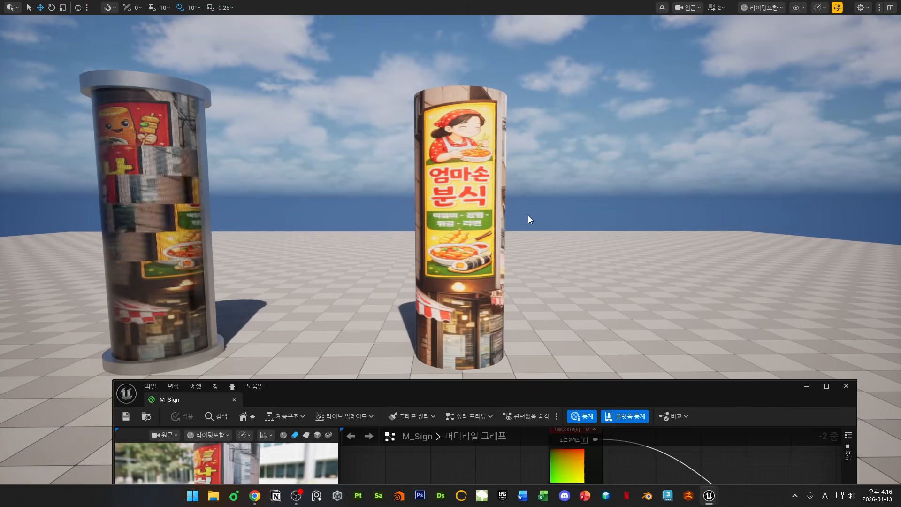
{"action": "key", "text": "a"}
{"action": "key", "text": "s"}
{"action": "right_click_drag", "start_coordinate": [528, 216], "coordinate": [365, 215]}
{"action": "left_click", "coordinate": [610, 221]}
{"action": "key", "text": "d"}
{"action": "right_click_drag", "start_coordinate": [610, 221], "coordinate": [612, 221]}
{"action": "key", "text": "w"}
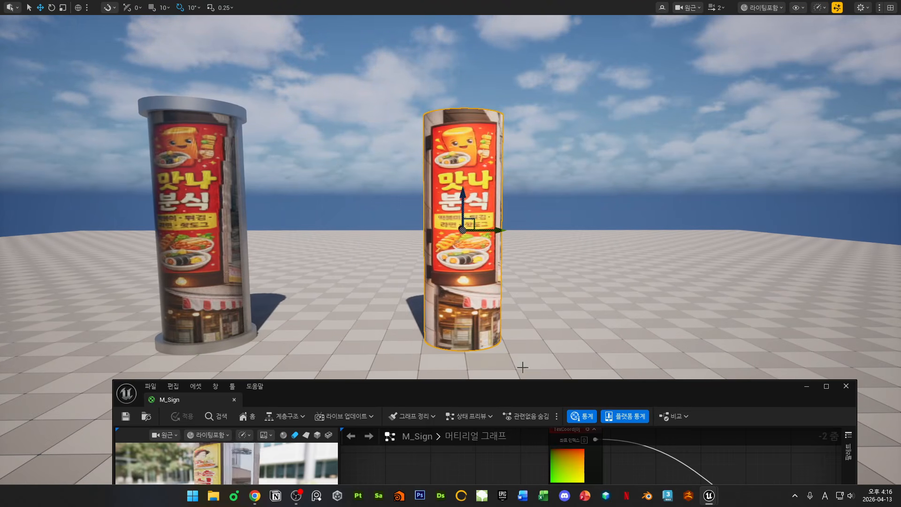
- Return to the full-size M_Sign graph and move the Time and "x" Multiply nodes up and farther away from Frac
{"action": "left_click_drag", "start_coordinate": [519, 392], "coordinate": [515, 202]}
{"action": "double_click", "coordinate": [514, 210]}
{"action": "scroll", "coordinate": [514, 209], "scroll_direction": "down", "scroll_amount": 5}
{"action": "right_click_drag", "start_coordinate": [515, 210], "coordinate": [706, 246]}
{"action": "scroll", "coordinate": [544, 228], "scroll_direction": "up", "scroll_amount": 7}
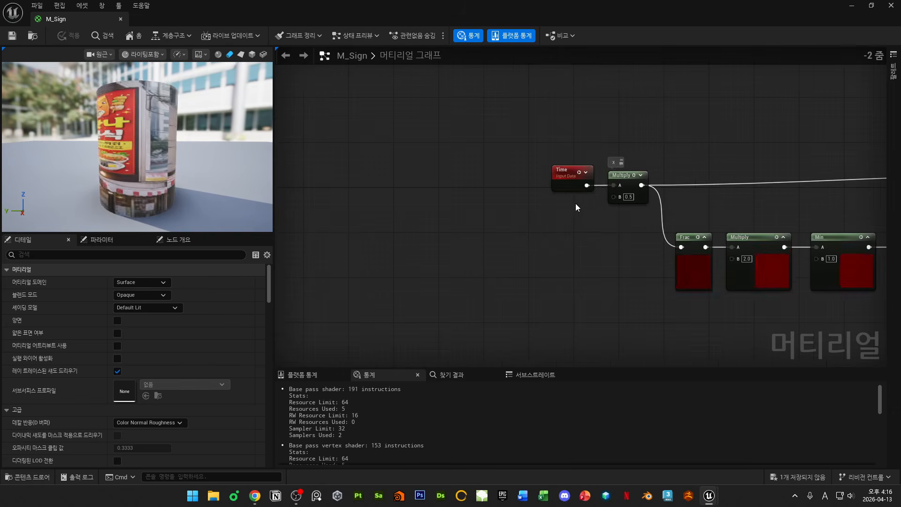
{"action": "left_click_drag", "start_coordinate": [533, 114], "coordinate": [626, 168]}
{"action": "left_click_drag", "start_coordinate": [624, 165], "coordinate": [502, 122]}
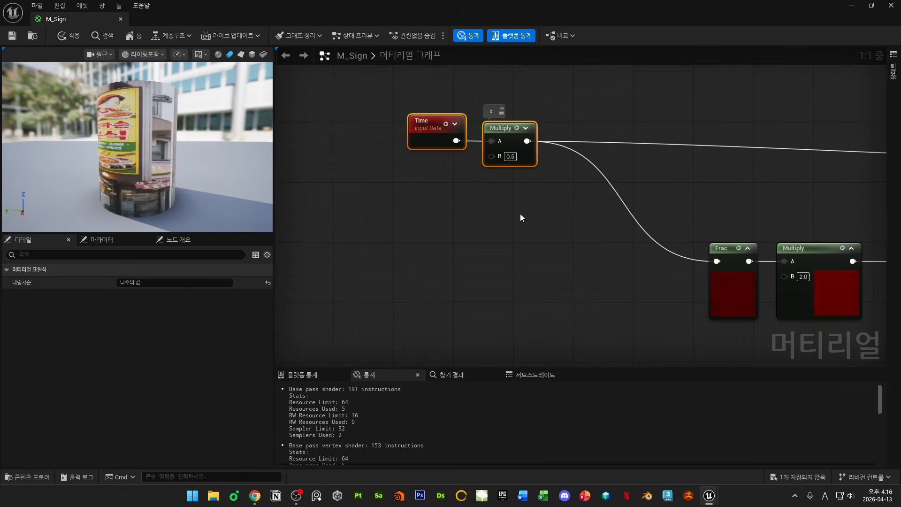
- Add a Constant node below Time and convert it to a scalar parameter named RotateSpeed
{"action": "left_click", "coordinate": [520, 213]}
{"action": "right_click_drag", "start_coordinate": [520, 213], "coordinate": [468, 227]}
{"action": "right_click", "coordinate": [369, 193]}
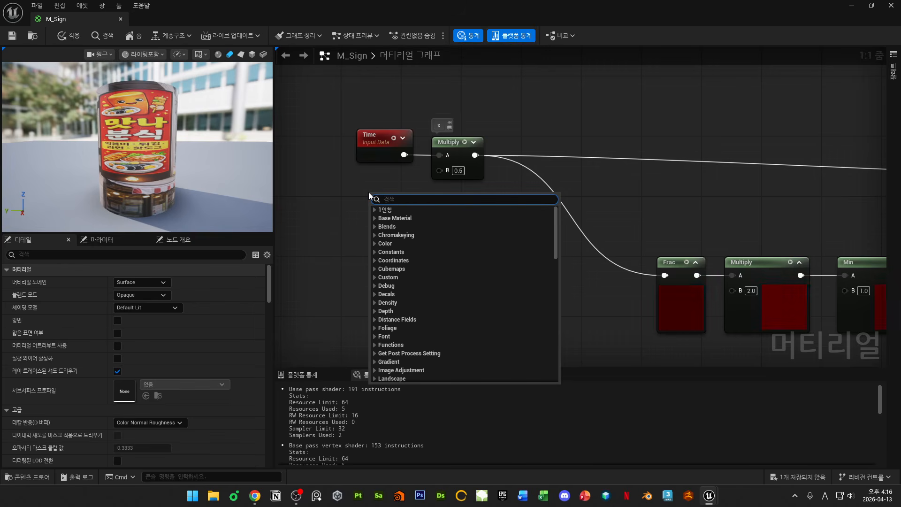
{"action": "type", "text": "constant"}
{"action": "key", "text": "Return"}
{"action": "right_click", "coordinate": [370, 193]}
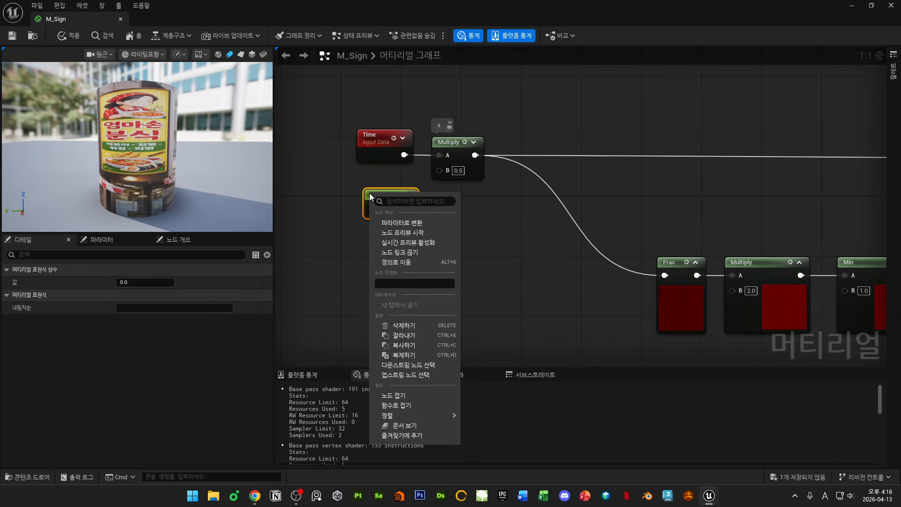
{"action": "left_click", "coordinate": [402, 222]}
{"action": "type", "text": "Ro"}
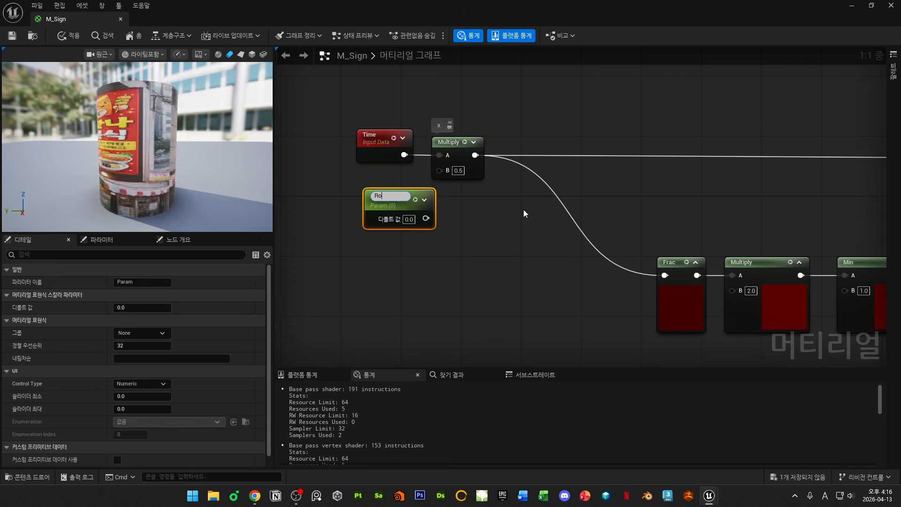
{"action": "type", "text": "tateSpeed"}
{"action": "key", "text": "Return"}
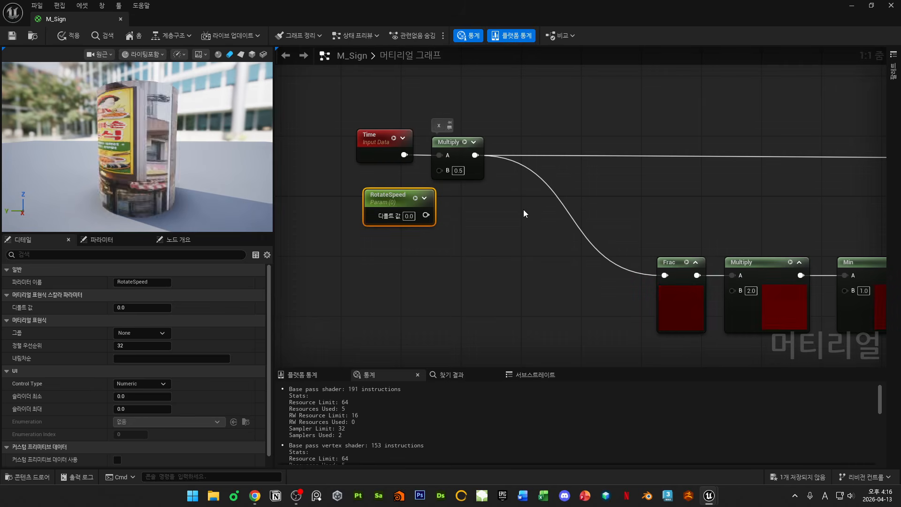
- Set RotateSpeed's default value to 0.3, connect it to input B of the "x" Multiply, and apply the material
{"action": "left_click", "coordinate": [408, 216]}
{"action": "left_click_drag", "start_coordinate": [425, 215], "coordinate": [440, 171]}
{"action": "left_click_drag", "start_coordinate": [402, 195], "coordinate": [380, 181]}
{"action": "left_click", "coordinate": [347, 92]}
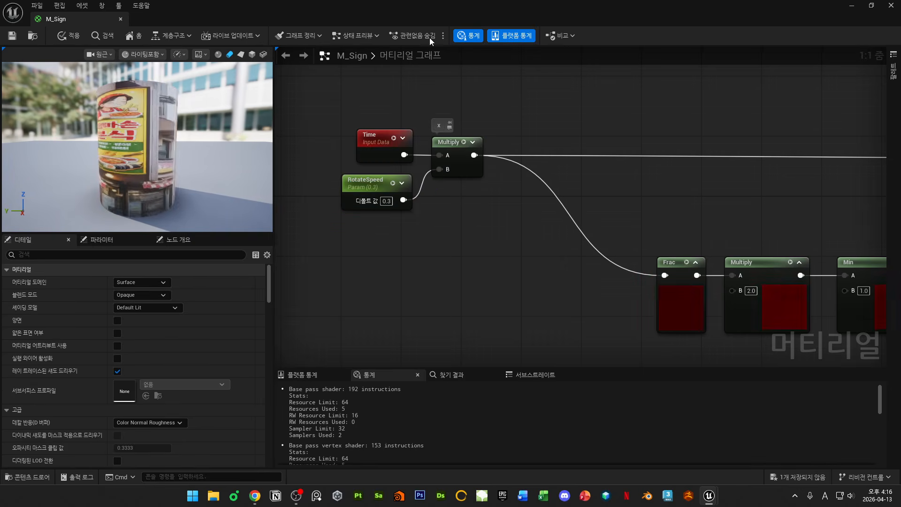
{"action": "left_click_drag", "start_coordinate": [443, 12], "coordinate": [597, 280]}
{"action": "left_click", "coordinate": [336, 305]}
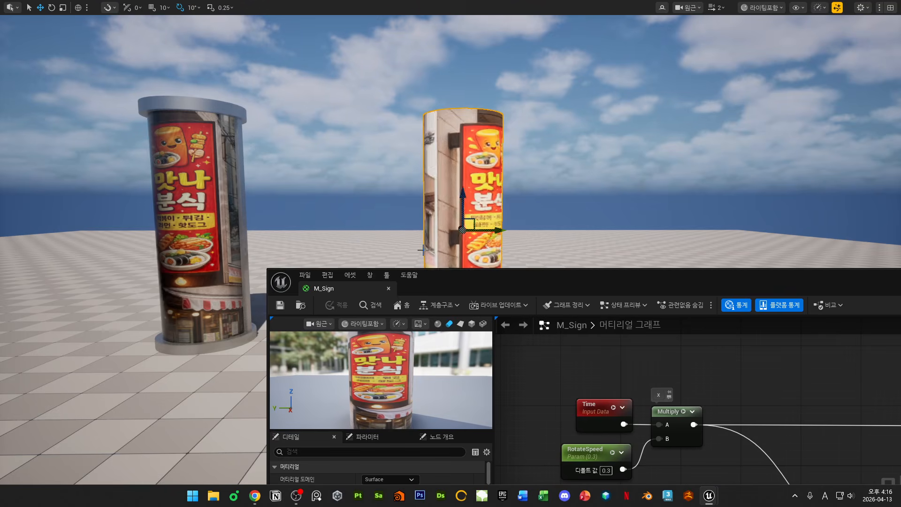
- Examine the sign's rotation on the framed pillar and the plain cylinder in the level viewport from several distances
{"action": "left_click_drag", "start_coordinate": [604, 288], "coordinate": [374, 363]}
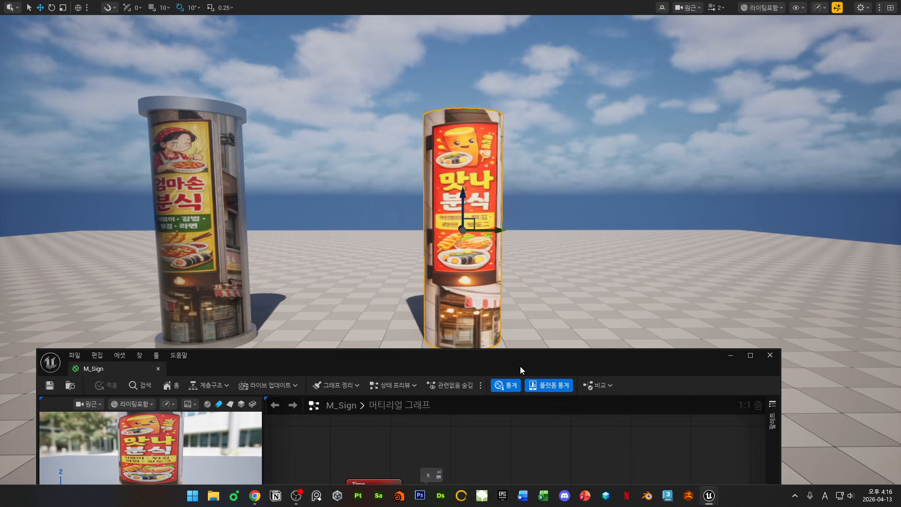
{"action": "left_click", "coordinate": [613, 150]}
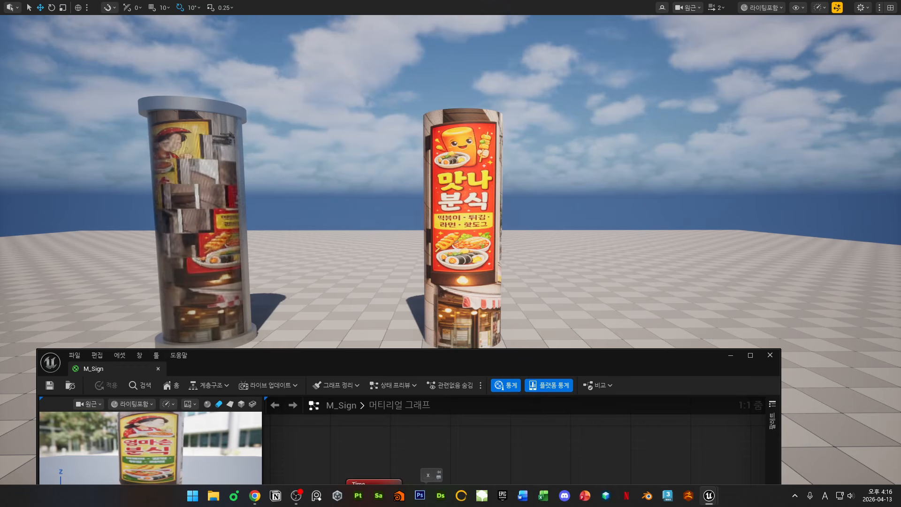
{"action": "key", "text": "s"}
{"action": "mouse_move", "coordinate": [585, 208]}
{"action": "right_mouse_down"}
{"action": "mouse_move", "coordinate": [585, 217]}
{"action": "mouse_move", "coordinate": [585, 208]}
{"action": "right_mouse_up"}
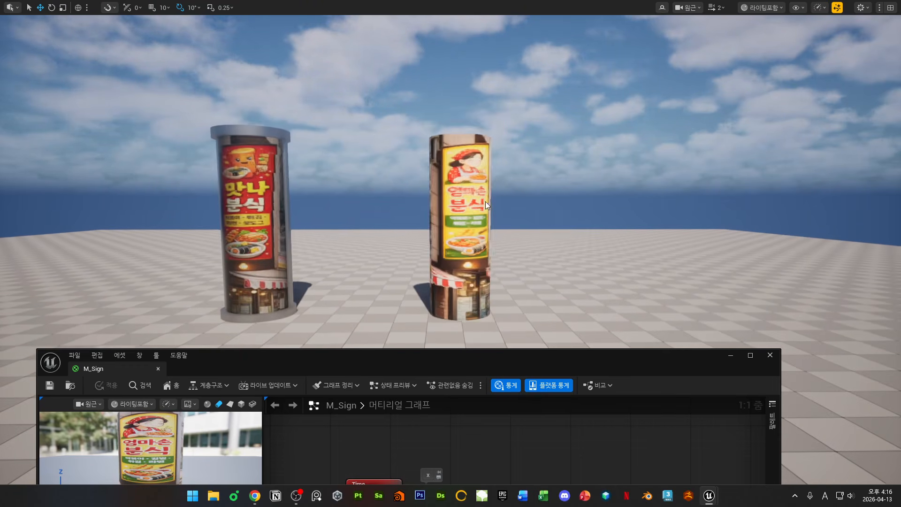
{"action": "right_click", "coordinate": [585, 209]}
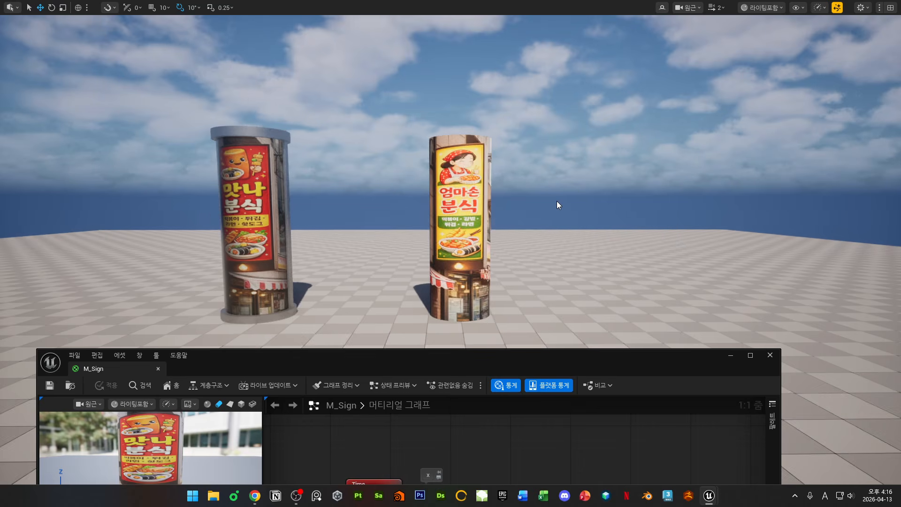
{"action": "scroll", "coordinate": [557, 201], "scroll_direction": "up", "scroll_amount": 3}
{"action": "key", "text": "a"}
{"action": "right_click_drag", "start_coordinate": [525, 224], "coordinate": [526, 224]}
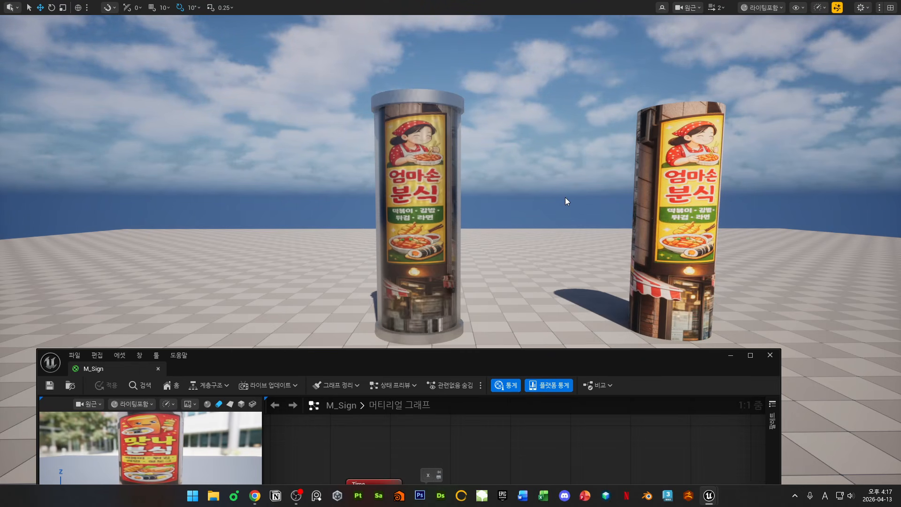
{"action": "right_click_drag", "start_coordinate": [585, 232], "coordinate": [574, 237]}
{"action": "key", "text": "d"}
- Return to the full-size M_Sign graph and move Time and RotateSpeed farther away from the "x" Multiply node
{"action": "left_click_drag", "start_coordinate": [473, 360], "coordinate": [553, 182]}
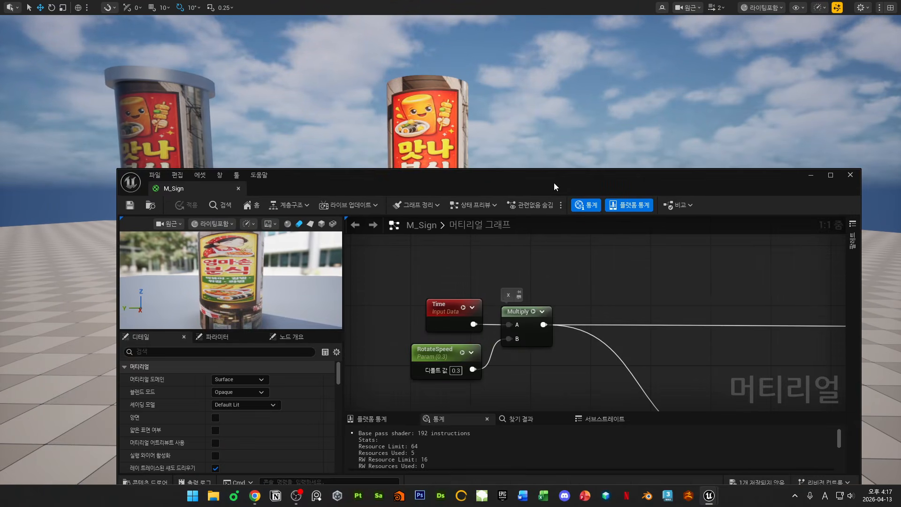
{"action": "double_click", "coordinate": [554, 182]}
{"action": "scroll", "coordinate": [546, 233], "scroll_direction": "down", "scroll_amount": 4}
{"action": "right_click_drag", "start_coordinate": [545, 251], "coordinate": [401, 249]}
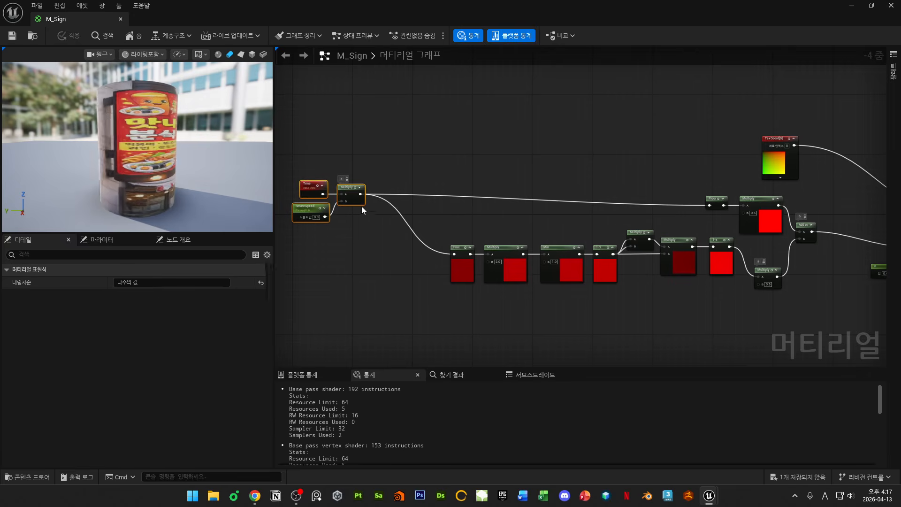
{"action": "right_click_drag", "start_coordinate": [362, 207], "coordinate": [409, 220]}
{"action": "scroll", "coordinate": [356, 191], "scroll_direction": "up", "scroll_amount": 3}
{"action": "left_click_drag", "start_coordinate": [356, 190], "coordinate": [390, 252]}
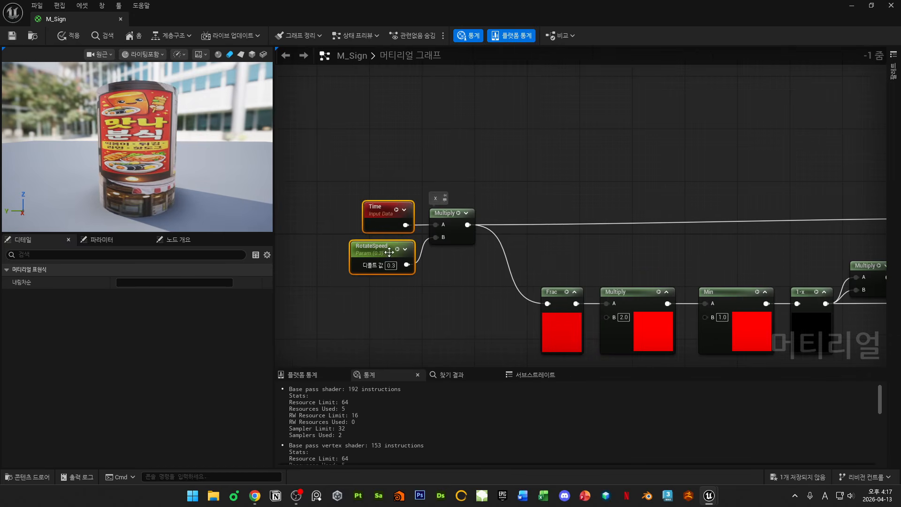
{"action": "left_click", "coordinate": [388, 258]}
{"action": "right_click_drag", "start_coordinate": [389, 258], "coordinate": [553, 244]}
{"action": "scroll", "coordinate": [584, 279], "scroll_direction": "down", "scroll_amount": 1}
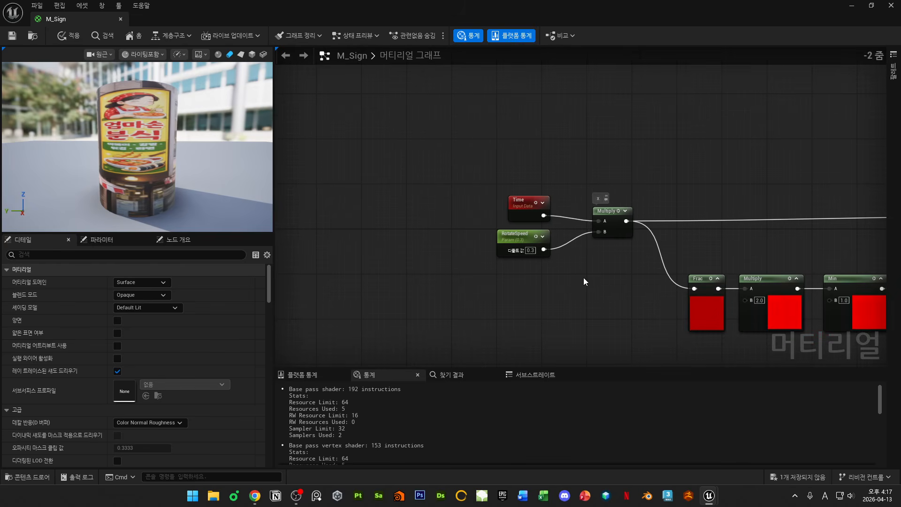
{"action": "scroll", "coordinate": [605, 282], "scroll_direction": "up", "scroll_amount": 1}
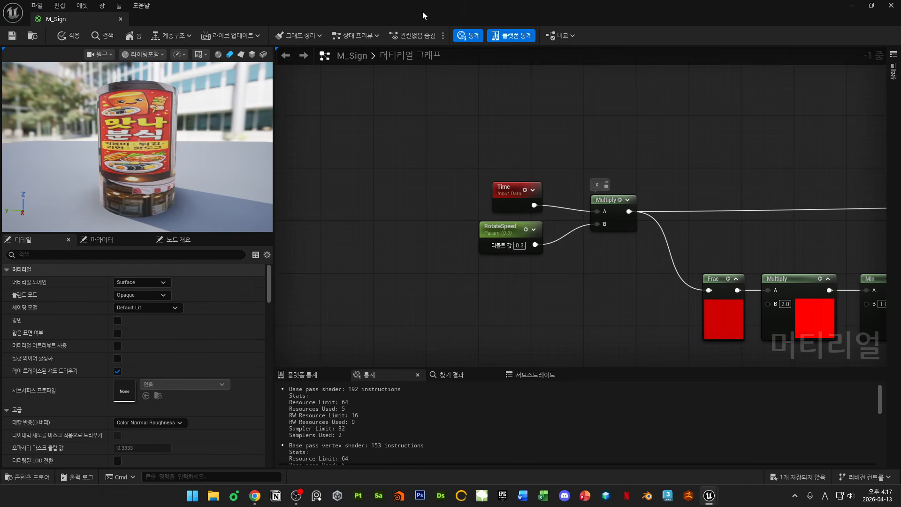
- Uncover the level viewport to compare the framed pillar's staggered rotation with the plain cylinder, and return to the full-size graph
{"action": "left_click_drag", "start_coordinate": [422, 15], "coordinate": [436, 434]}
{"action": "right_click_drag", "start_coordinate": [497, 313], "coordinate": [420, 313]}
{"action": "key", "text": "w"}
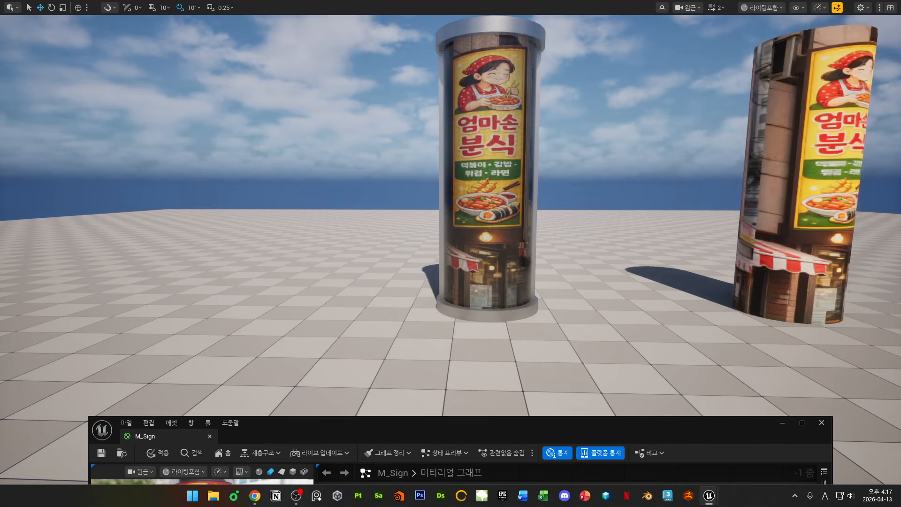
{"action": "right_click_drag", "start_coordinate": [487, 304], "coordinate": [488, 282]}
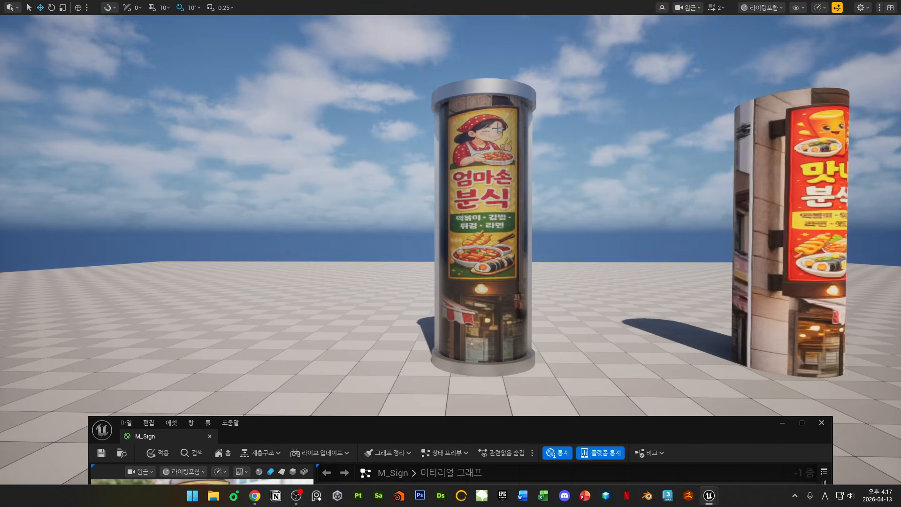
{"action": "key", "text": "d"}
{"action": "right_click_drag", "start_coordinate": [490, 185], "coordinate": [490, 194]}
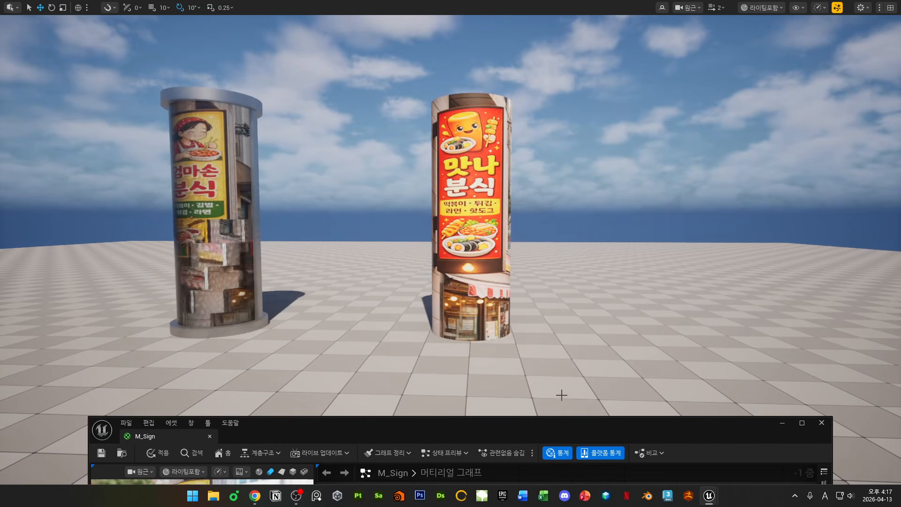
{"action": "left_click_drag", "start_coordinate": [557, 435], "coordinate": [576, 213]}
{"action": "double_click", "coordinate": [576, 212]}
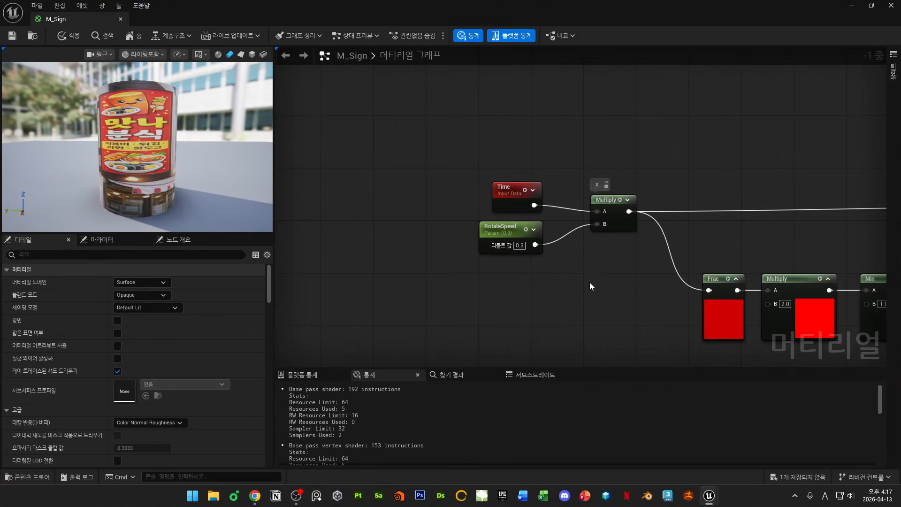
- Move the TexCoord node close to the Add node that feeds the BaseColor texture's UVs
{"action": "right_click_drag", "start_coordinate": [612, 283], "coordinate": [496, 247]}
{"action": "scroll", "coordinate": [497, 246], "scroll_direction": "down", "scroll_amount": 3}
{"action": "right_click_drag", "start_coordinate": [604, 242], "coordinate": [451, 270]}
{"action": "right_click_drag", "start_coordinate": [741, 220], "coordinate": [506, 212]}
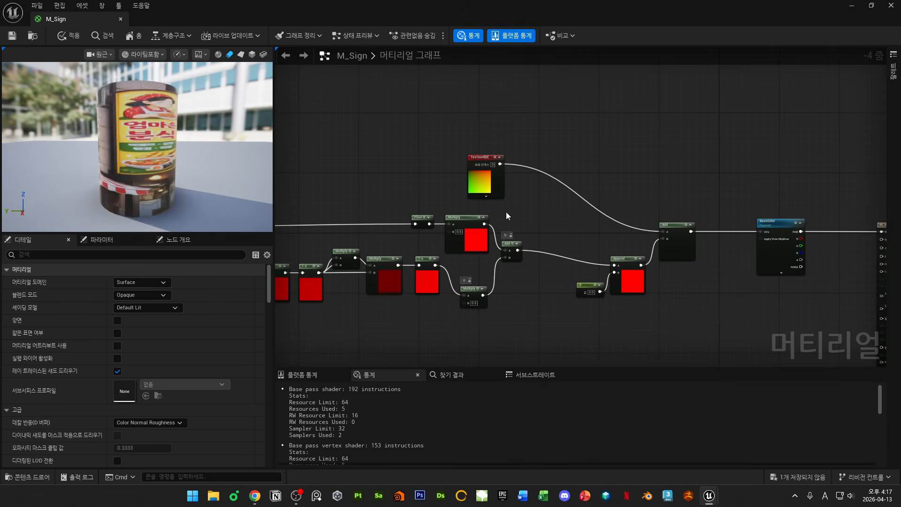
{"action": "left_click_drag", "start_coordinate": [486, 181], "coordinate": [614, 210]}
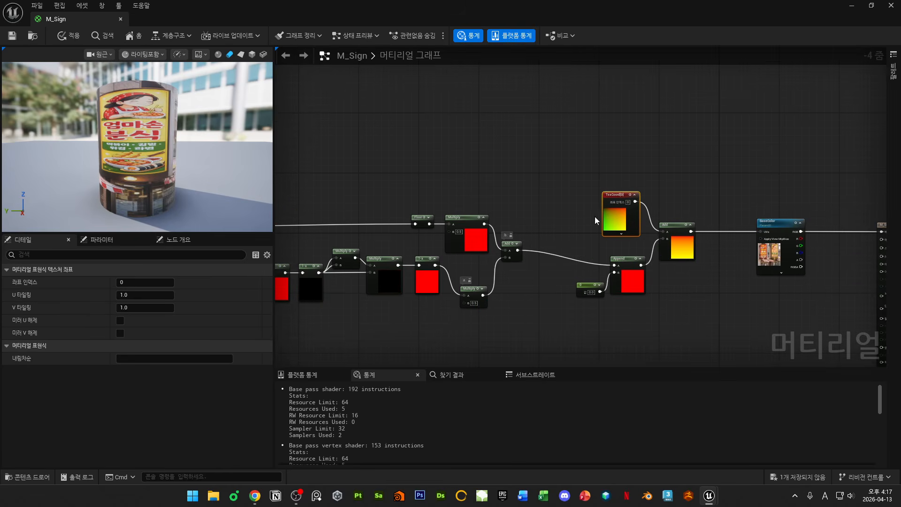
- Paste a copy of the TexCoord node near Time and RotateSpeed, and position it ahead of and above them
{"action": "right_click_drag", "start_coordinate": [595, 217], "coordinate": [884, 258]}
{"action": "scroll", "coordinate": [469, 229], "scroll_direction": "up", "scroll_amount": 4}
{"action": "key", "text": "ctrl+v"}
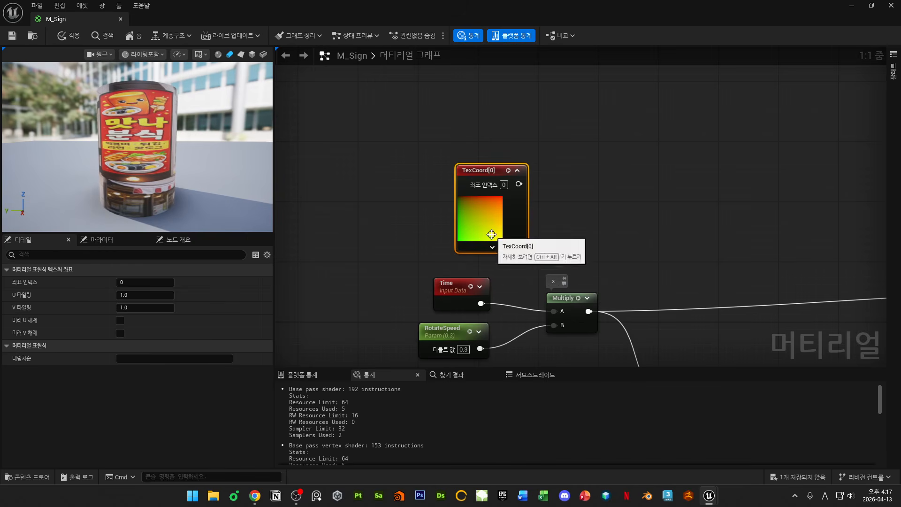
{"action": "left_click_drag", "start_coordinate": [491, 234], "coordinate": [446, 227]}
{"action": "scroll", "coordinate": [461, 266], "scroll_direction": "down", "scroll_amount": 1}
{"action": "right_click_drag", "start_coordinate": [334, 250], "coordinate": [379, 211]}
{"action": "left_click_drag", "start_coordinate": [514, 301], "coordinate": [517, 303]}
{"action": "left_click", "coordinate": [402, 242]}
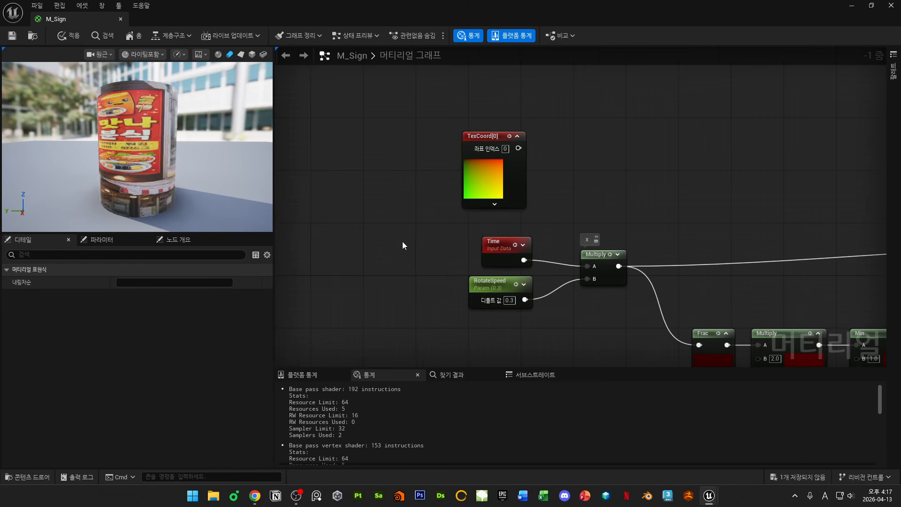
{"action": "left_click_drag", "start_coordinate": [494, 172], "coordinate": [311, 138]}
{"action": "right_click_drag", "start_coordinate": [311, 138], "coordinate": [452, 201]}
{"action": "left_click_drag", "start_coordinate": [451, 201], "coordinate": [387, 207]}
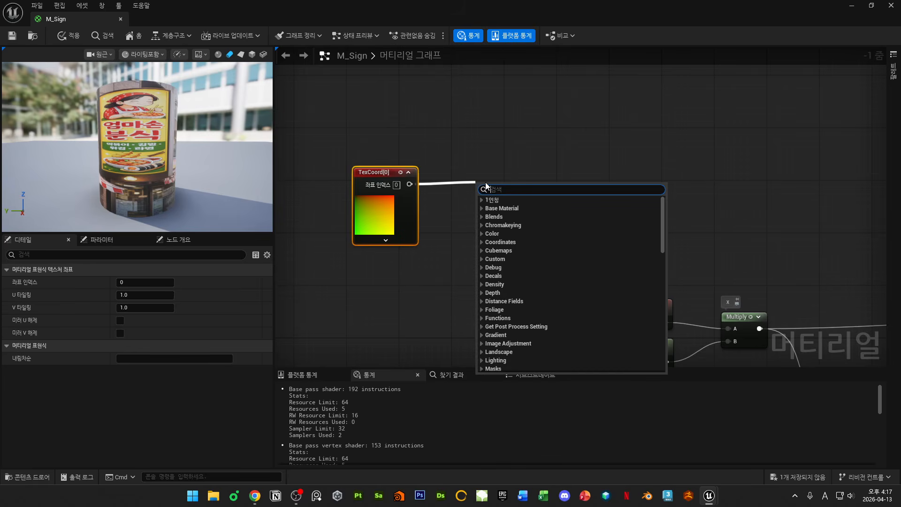
- Add a ComponentMask fed by the copied TexCoord, limit it to the G channel, and show its preview
{"action": "type", "text": "compo"}
{"action": "key", "text": "Return"}
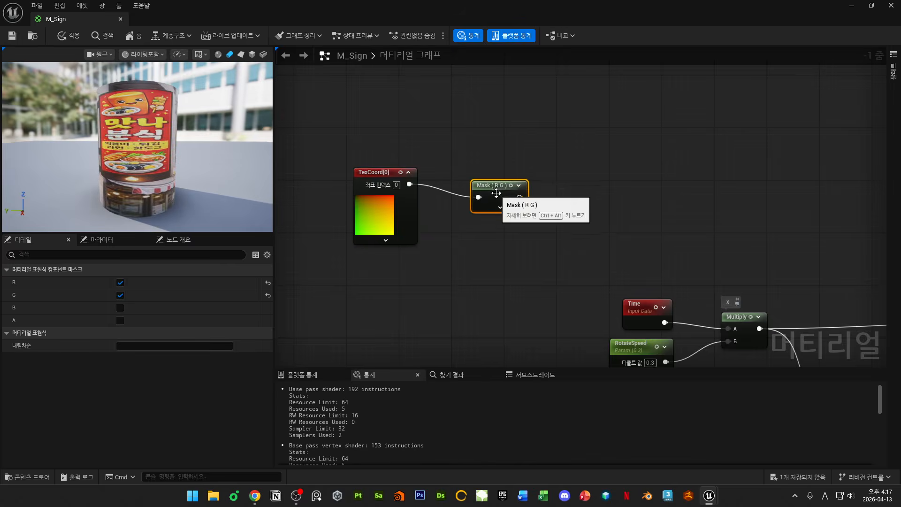
{"action": "left_click", "coordinate": [120, 295]}
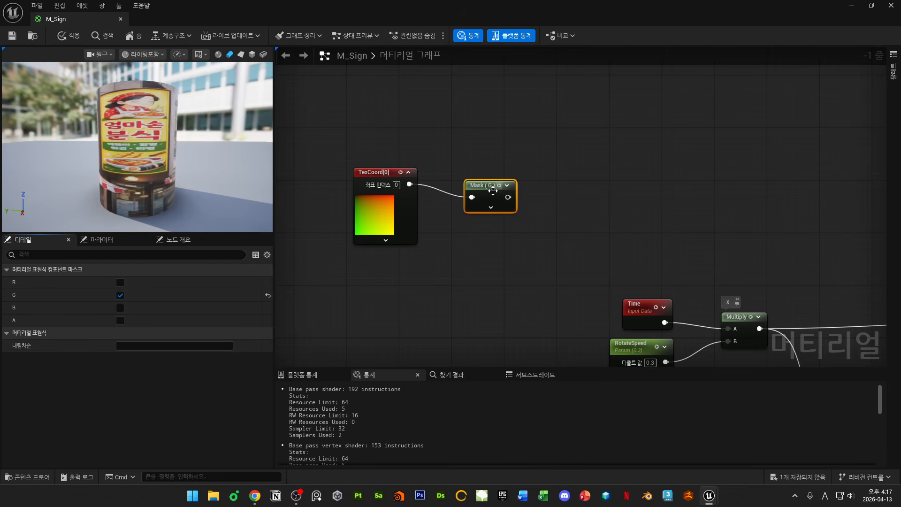
{"action": "left_click", "coordinate": [491, 207]}
{"action": "left_click_drag", "start_coordinate": [492, 223], "coordinate": [485, 209]}
{"action": "right_click_drag", "start_coordinate": [474, 213], "coordinate": [545, 184]}
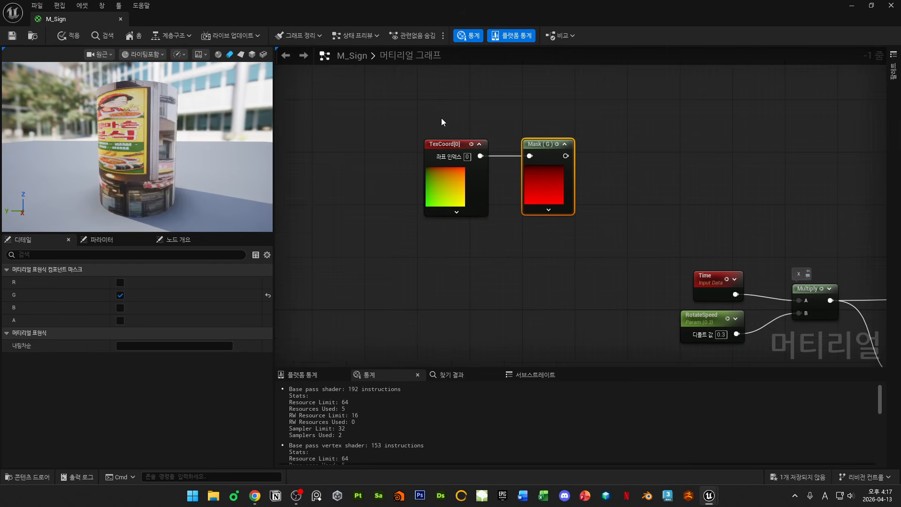
- Reposition the copied TexCoord and Mask (G) pair together, ahead of and above the Time node
{"action": "left_click_drag", "start_coordinate": [441, 118], "coordinate": [534, 176]}
{"action": "left_click_drag", "start_coordinate": [523, 177], "coordinate": [456, 156]}
{"action": "left_click", "coordinate": [603, 190]}
{"action": "right_click_drag", "start_coordinate": [573, 191], "coordinate": [524, 199]}
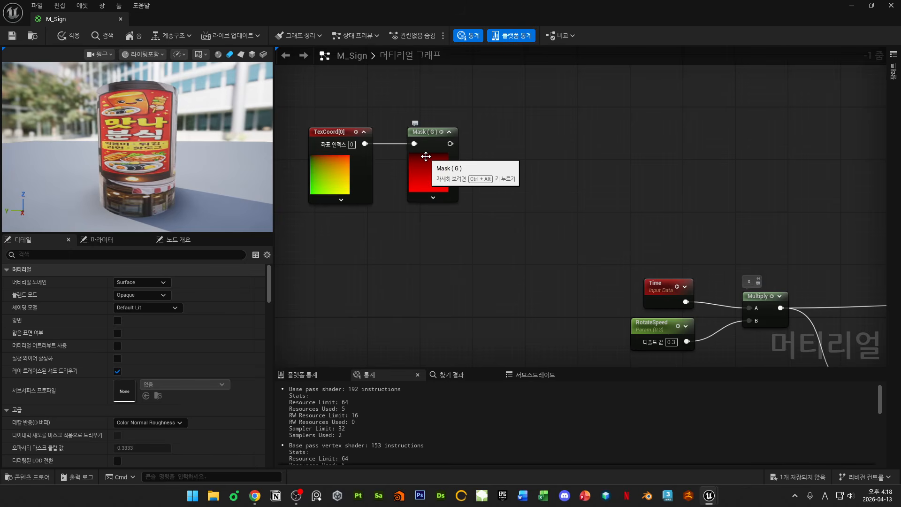
{"action": "left_click_drag", "start_coordinate": [511, 162], "coordinate": [352, 180]}
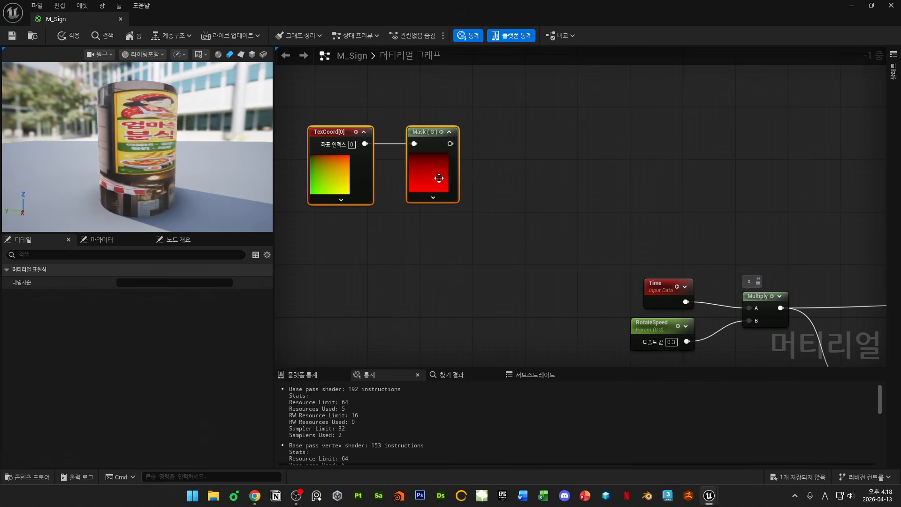
{"action": "left_click_drag", "start_coordinate": [438, 177], "coordinate": [510, 177]}
{"action": "right_click_drag", "start_coordinate": [657, 209], "coordinate": [620, 219]}
{"action": "left_click", "coordinate": [539, 163]}
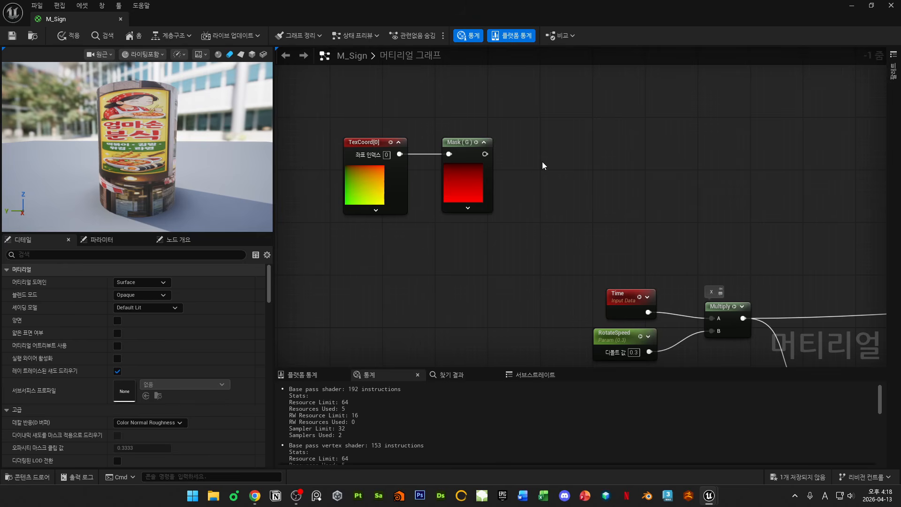
- Add a Multiply node after Mask (G) and feed the mask's output into its A input
{"action": "right_click", "coordinate": [546, 161]}
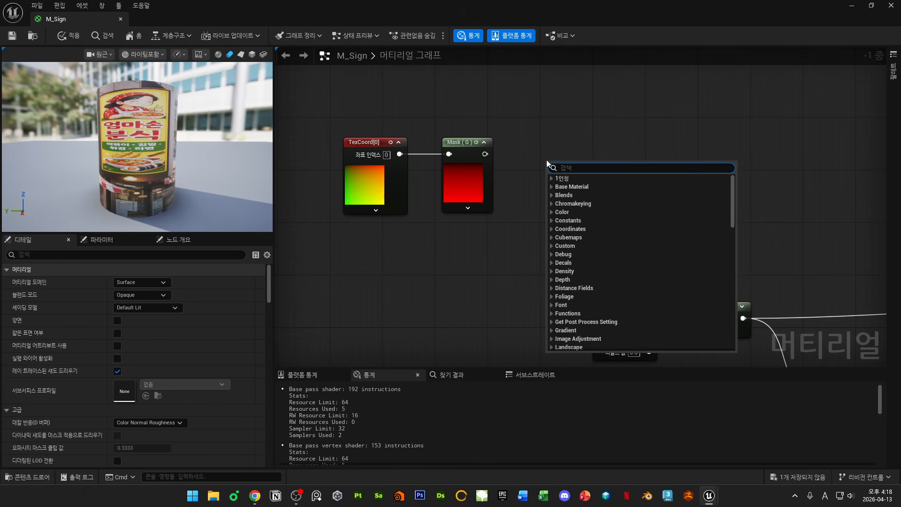
{"action": "type", "text": "multiply"}
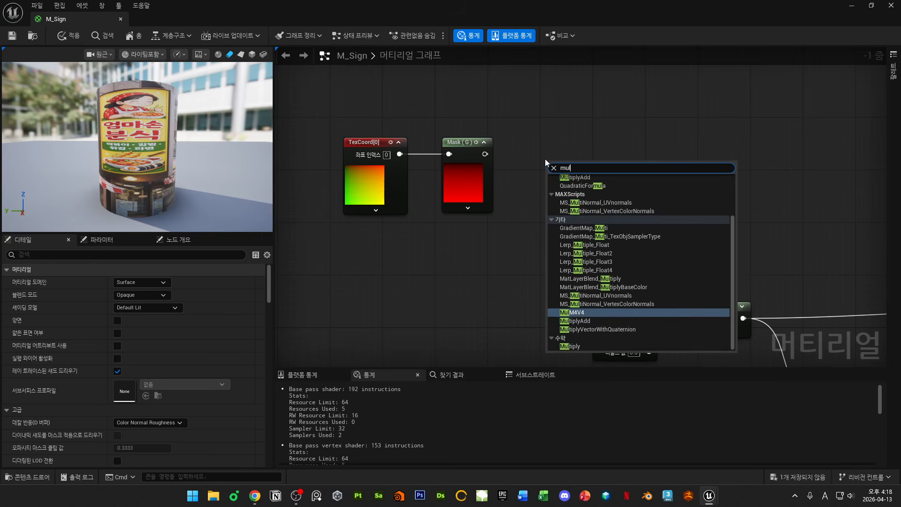
{"action": "key", "text": "Return"}
{"action": "left_click_drag", "start_coordinate": [485, 154], "coordinate": [536, 143]}
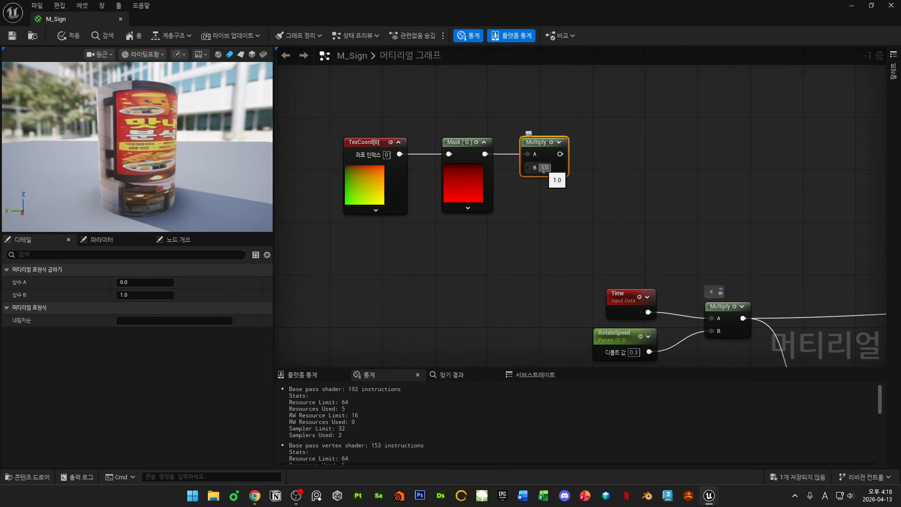
- Add a Constant below Mask (G), convert it to a parameter, and name it SignDivide
{"action": "right_click", "coordinate": [461, 230]}
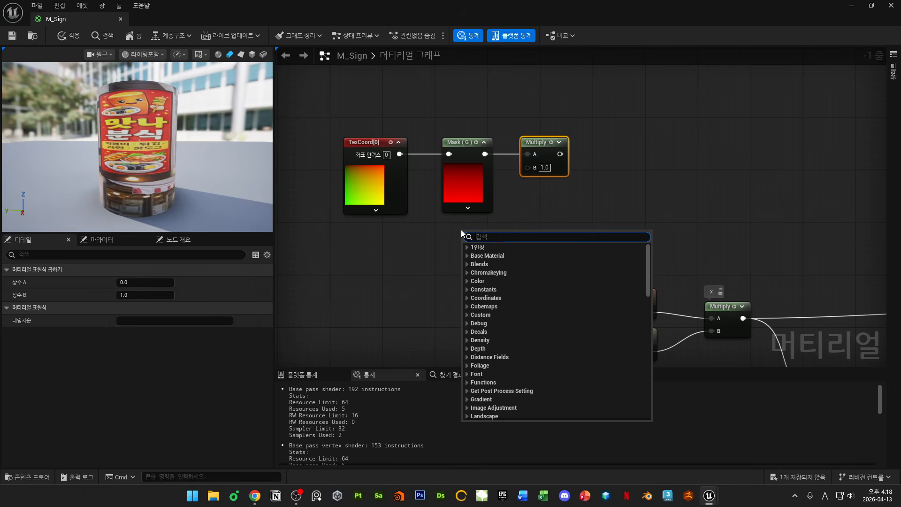
{"action": "type", "text": "constant"}
{"action": "key", "text": "Return"}
{"action": "right_click", "coordinate": [461, 229]}
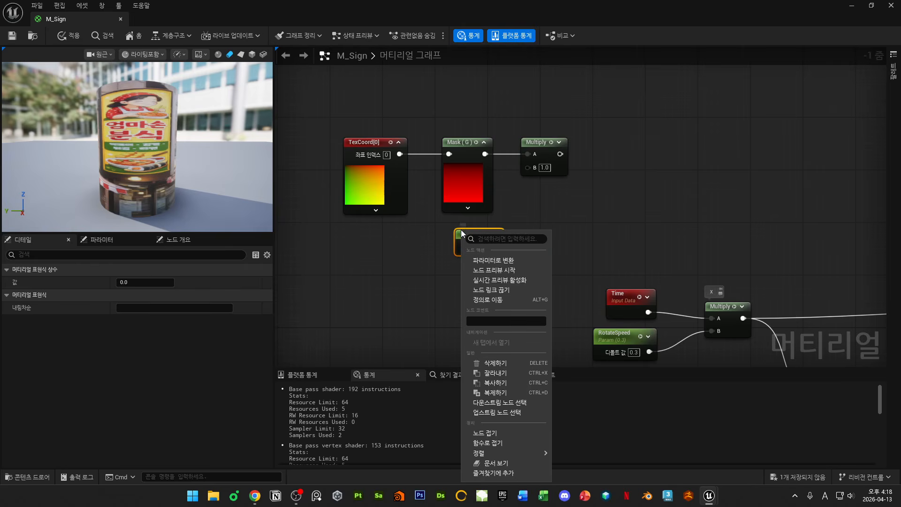
{"action": "left_click", "coordinate": [490, 258]}
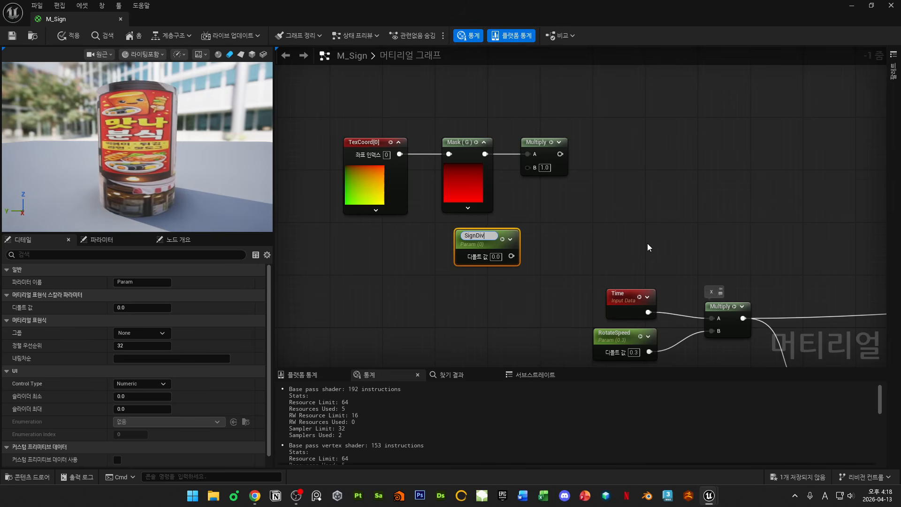
{"action": "type", "text": "e"}
{"action": "key", "text": "Return"}
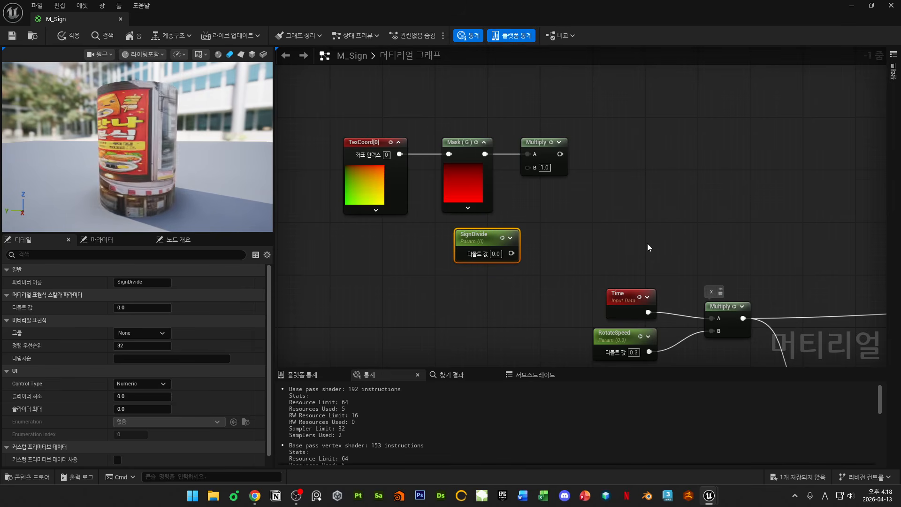
- Set SignDivide's default value to 6 and connect it to the B input of the Multiply node beside Mask (G)
{"action": "left_click_drag", "start_coordinate": [487, 258], "coordinate": [454, 255]}
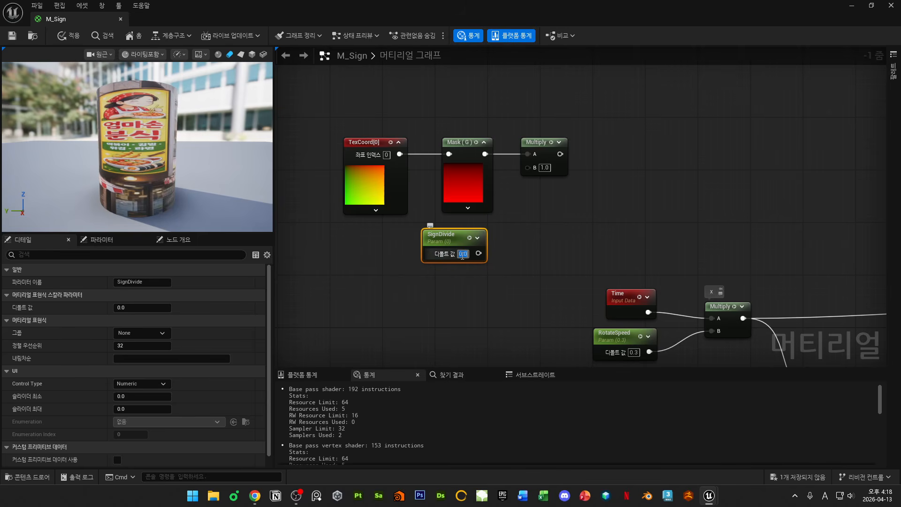
{"action": "type", "text": "6"}
{"action": "key", "text": "Return"}
{"action": "left_click_drag", "start_coordinate": [474, 253], "coordinate": [525, 189]}
{"action": "left_click", "coordinate": [612, 143]}
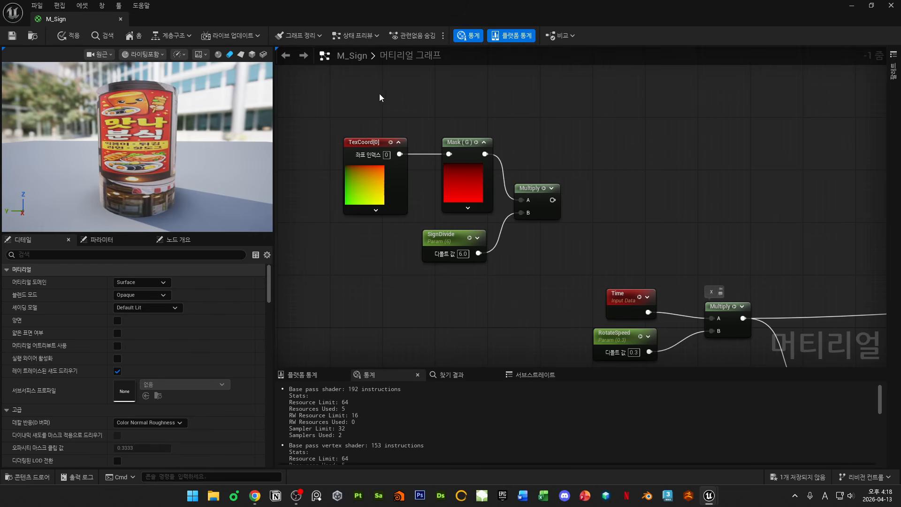
- Move the TexCoord, Mask, SignDivide and Multiply group further from Time, and show the Multiply node's preview
{"action": "left_click_drag", "start_coordinate": [380, 95], "coordinate": [530, 241]}
{"action": "left_click_drag", "start_coordinate": [533, 189], "coordinate": [507, 163]}
{"action": "left_click", "coordinate": [526, 134]}
{"action": "left_click", "coordinate": [517, 161]}
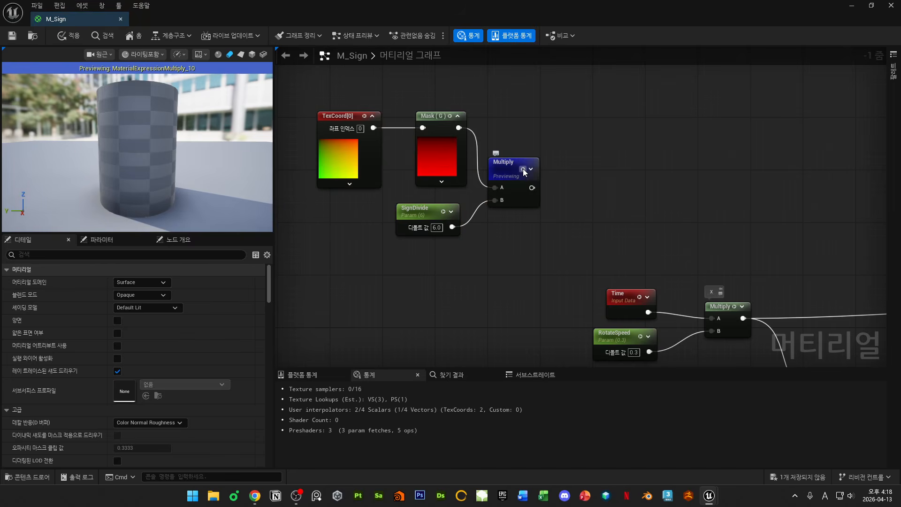
{"action": "left_click", "coordinate": [523, 170]}
{"action": "left_click", "coordinate": [530, 169]}
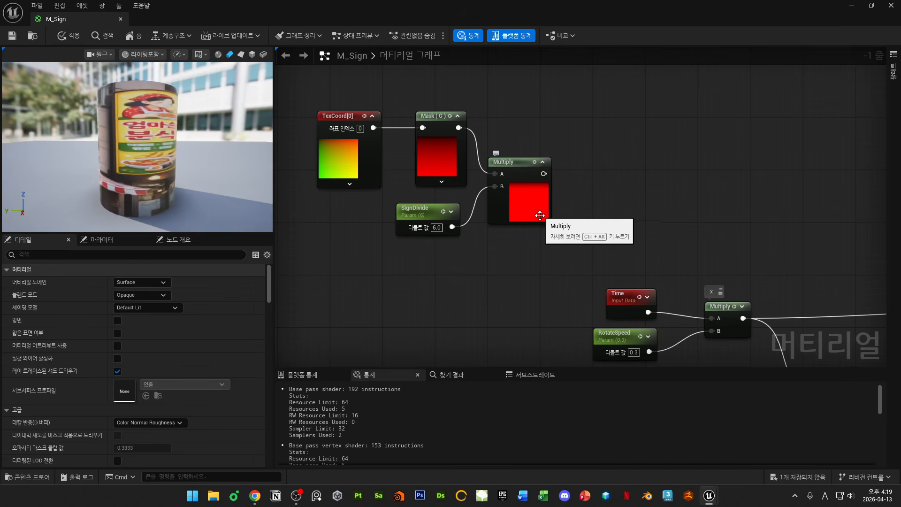
- Capture the Mask (G) and Multiply nodes in the Snipping Tool, annotate their value ranges in red pen, and close the capture
{"action": "key", "text": "super+shift+s"}
{"action": "left_click_drag", "start_coordinate": [386, 91], "coordinate": [672, 251]}
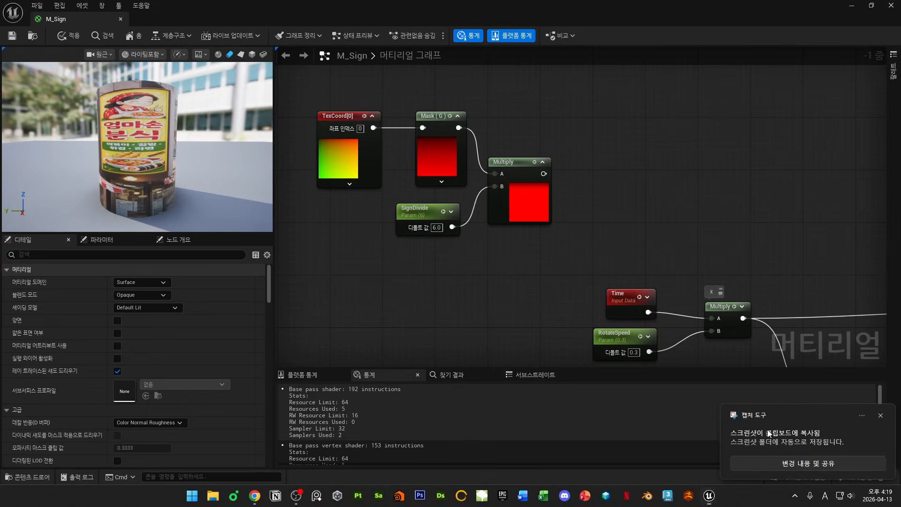
{"action": "double_click", "coordinate": [562, 198]}
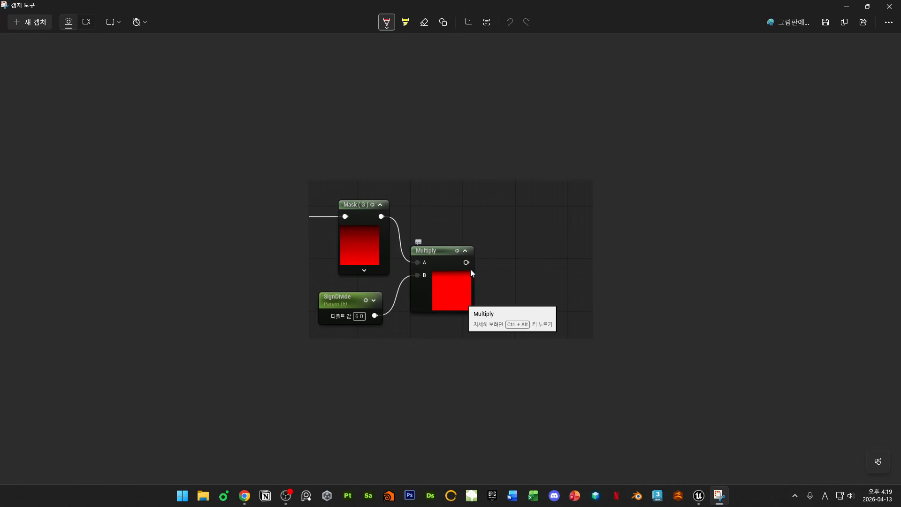
{"action": "left_click_drag", "start_coordinate": [471, 270], "coordinate": [473, 311]}
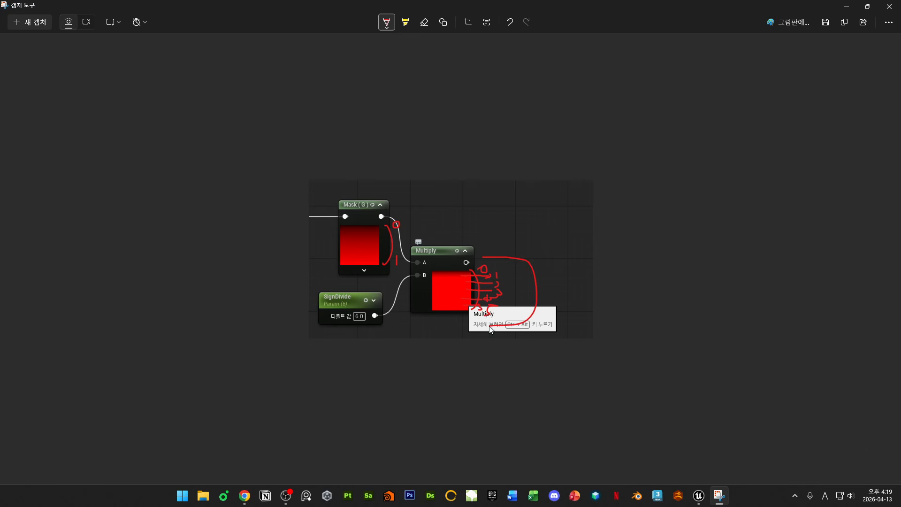
{"action": "key", "text": "alt+F4"}
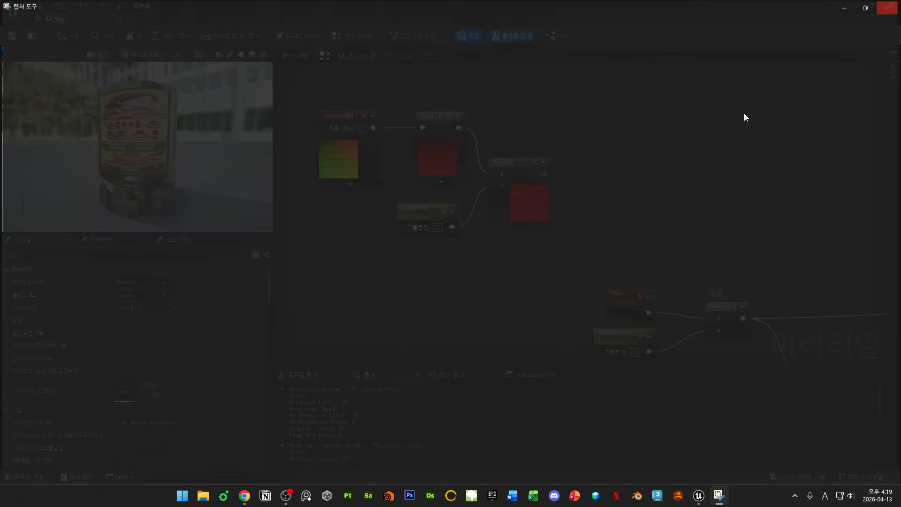
- Add a Floor node fed by the Multiply output of the vertical-UV branch, and show its preview
{"action": "right_click", "coordinate": [567, 167]}
{"action": "type", "text": "f"}
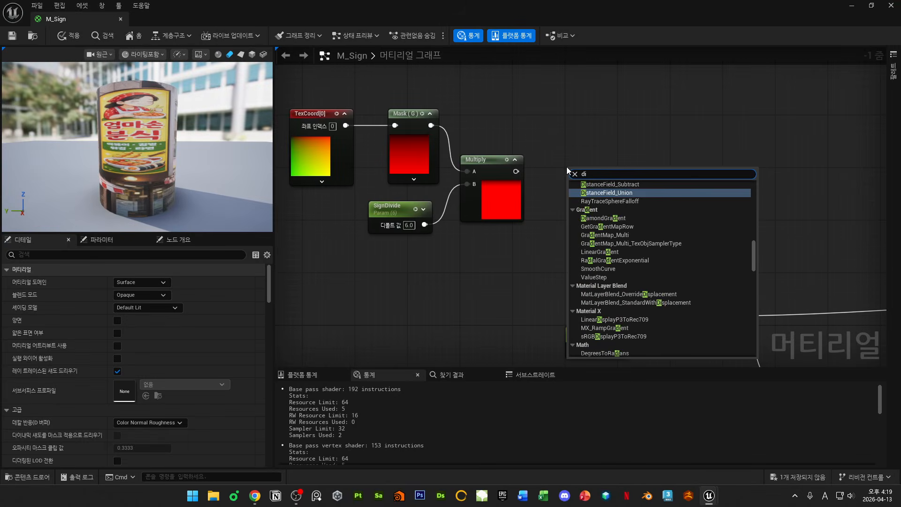
{"action": "type", "text": "loor"}
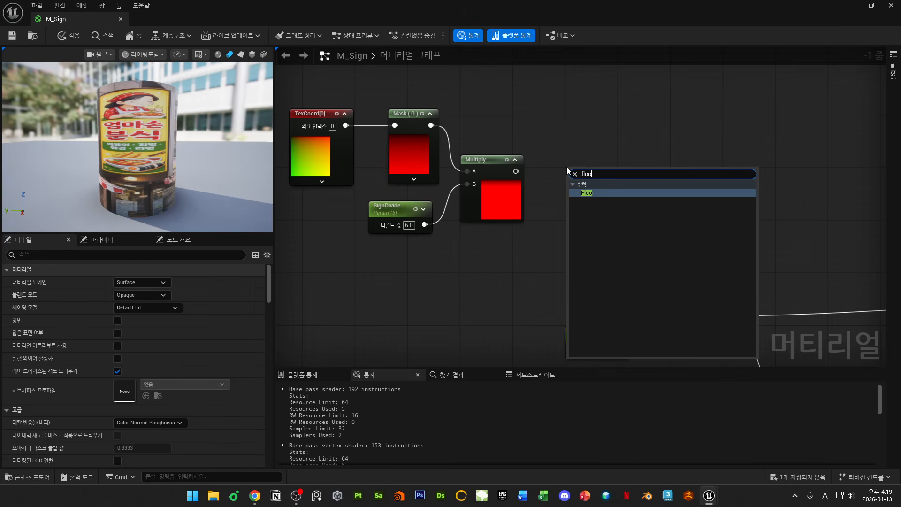
{"action": "key", "text": "Return"}
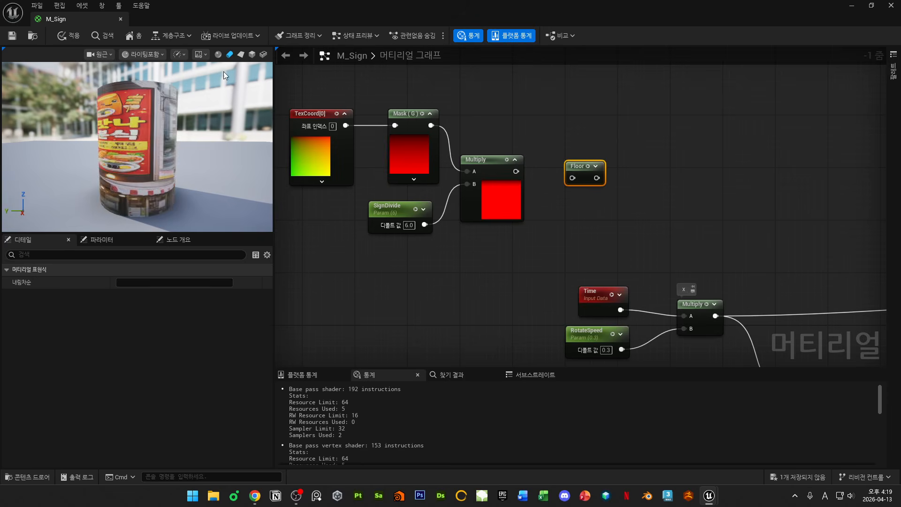
{"action": "left_click_drag", "start_coordinate": [323, 20], "coordinate": [313, 342]}
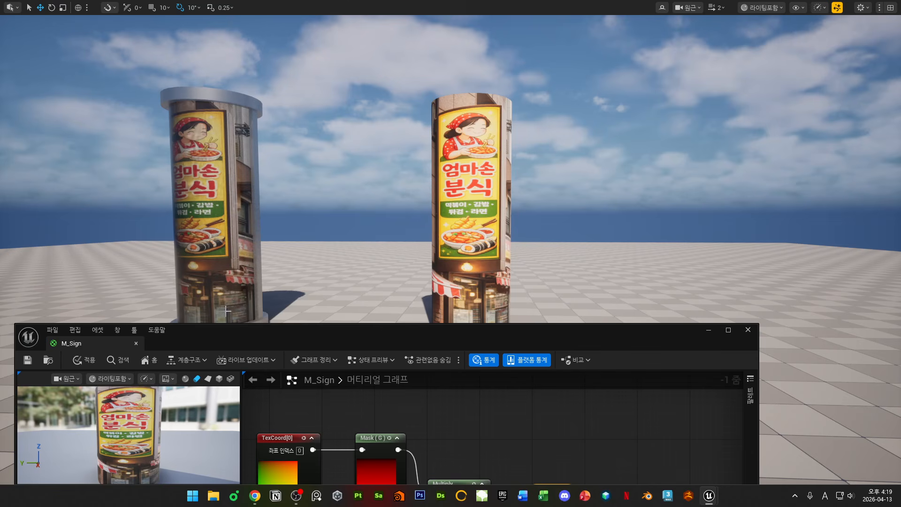
{"action": "double_click", "coordinate": [537, 334]}
{"action": "left_click_drag", "start_coordinate": [571, 178], "coordinate": [516, 172]}
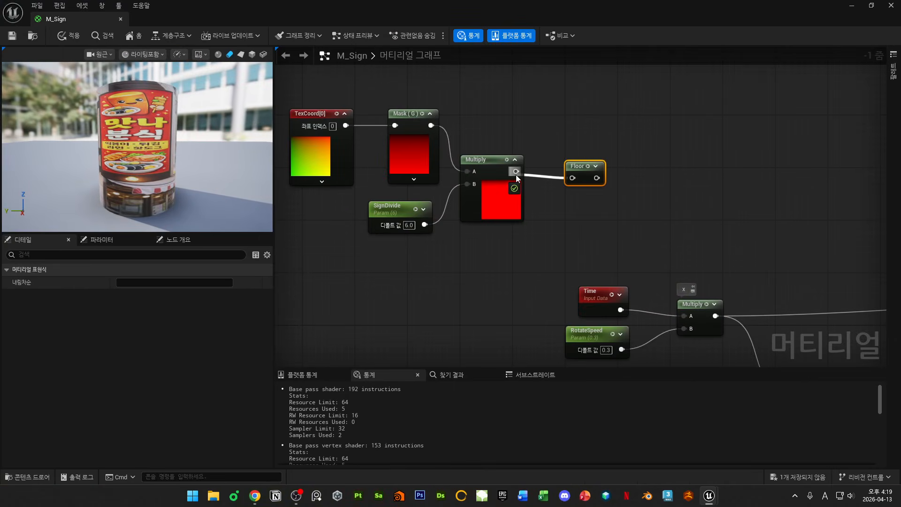
{"action": "key", "text": "space"}
{"action": "left_click", "coordinate": [595, 167]}
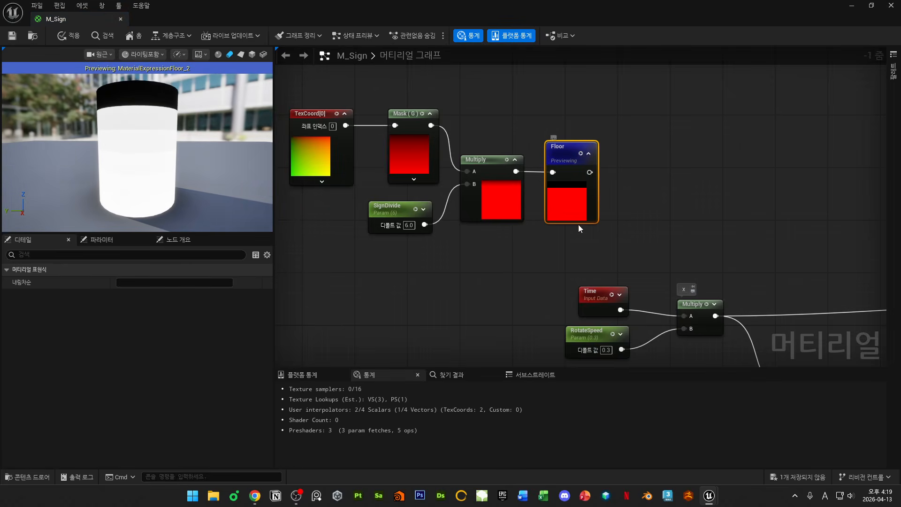
- Reposition the whole TexCoord-to-Floor branch further from the Time node and stop previewing Floor on the mesh
{"action": "right_click_drag", "start_coordinate": [573, 185], "coordinate": [593, 209]}
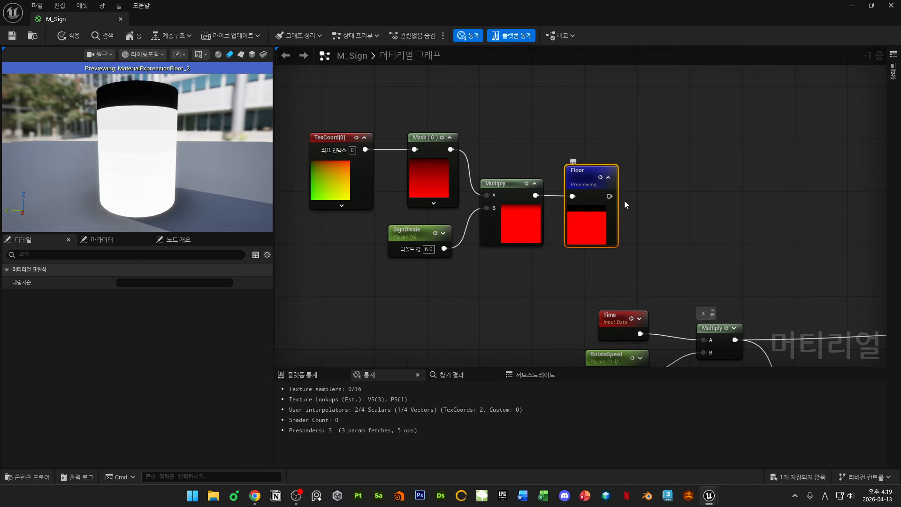
{"action": "right_click_drag", "start_coordinate": [296, 86], "coordinate": [374, 112]}
{"action": "left_click_drag", "start_coordinate": [374, 113], "coordinate": [686, 258]}
{"action": "left_click_drag", "start_coordinate": [653, 247], "coordinate": [515, 181]}
{"action": "left_click", "coordinate": [578, 231]}
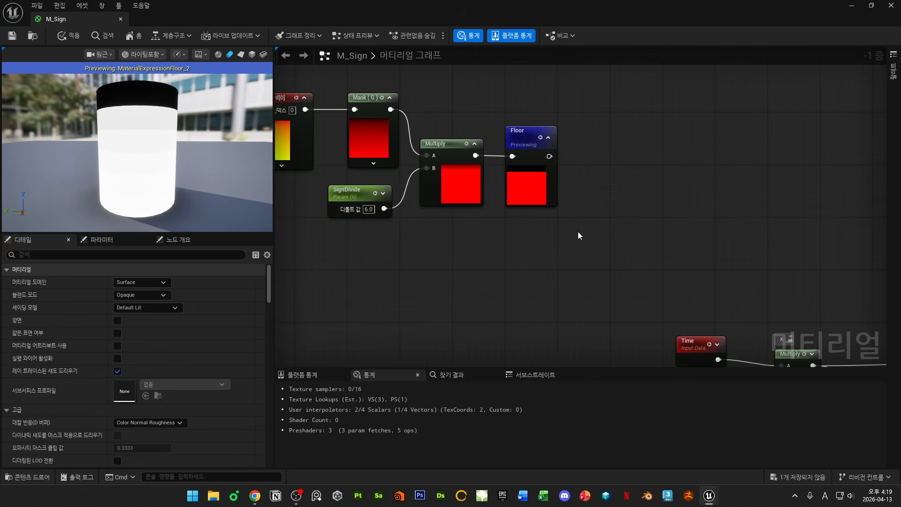
{"action": "left_click", "coordinate": [541, 137]}
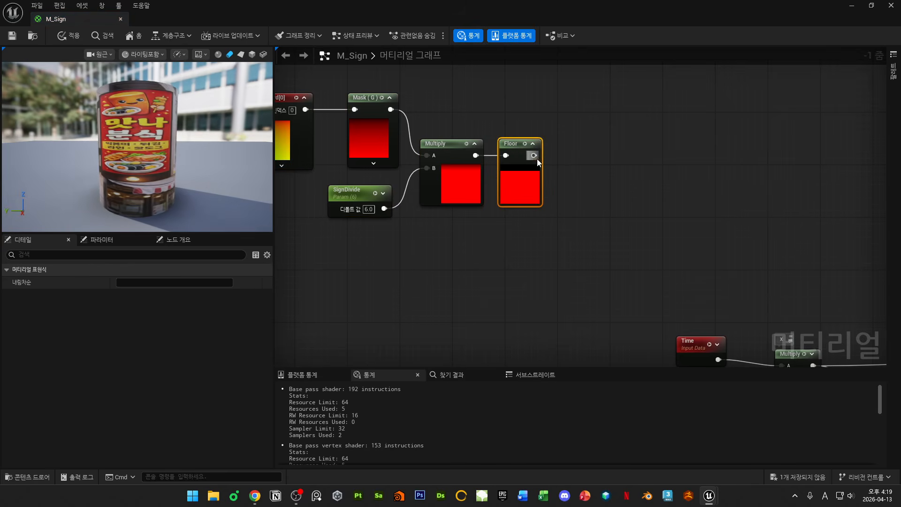
- Add a Divide node with Floor feeding A and SignDivide feeding B, and show its preview
{"action": "left_click_drag", "start_coordinate": [534, 155], "coordinate": [600, 186]}
{"action": "type", "text": "divide"}
{"action": "left_click", "coordinate": [593, 177]}
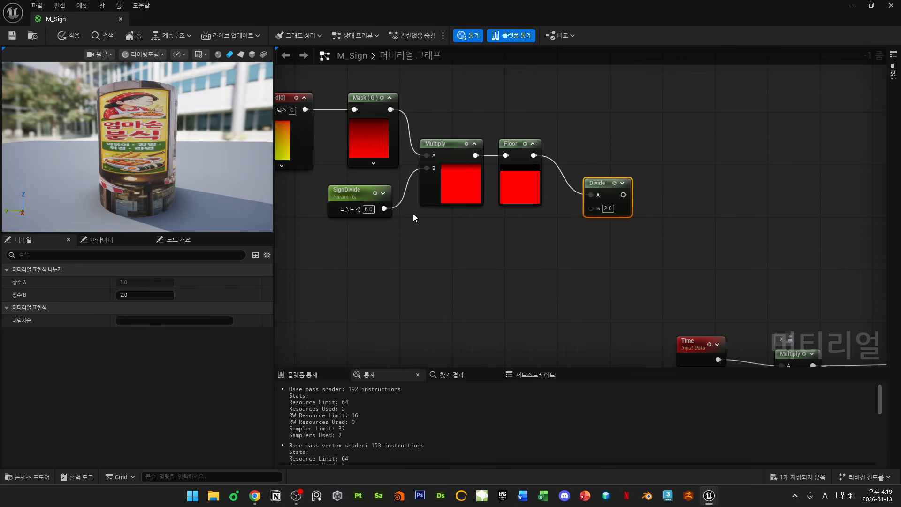
{"action": "left_click_drag", "start_coordinate": [385, 209], "coordinate": [533, 245]}
{"action": "left_click", "coordinate": [502, 255]}
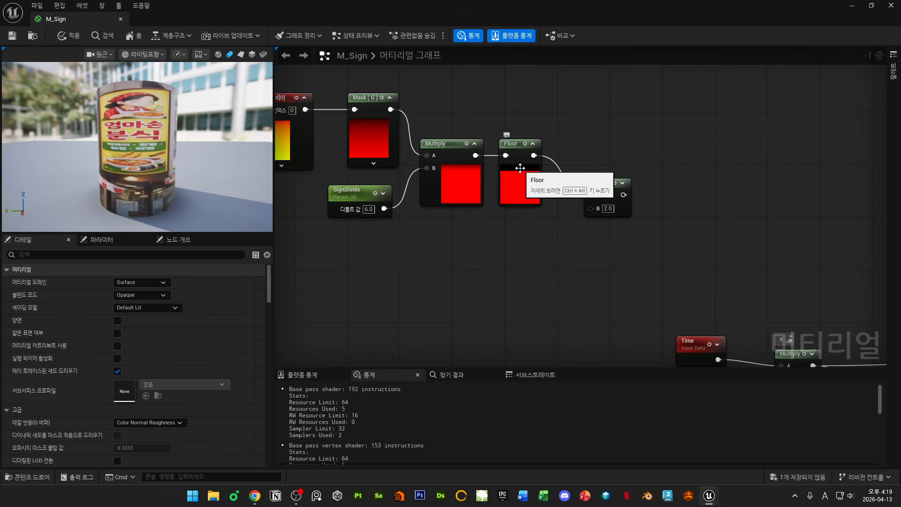
{"action": "left_click_drag", "start_coordinate": [384, 209], "coordinate": [593, 212]}
{"action": "left_click", "coordinate": [609, 183]}
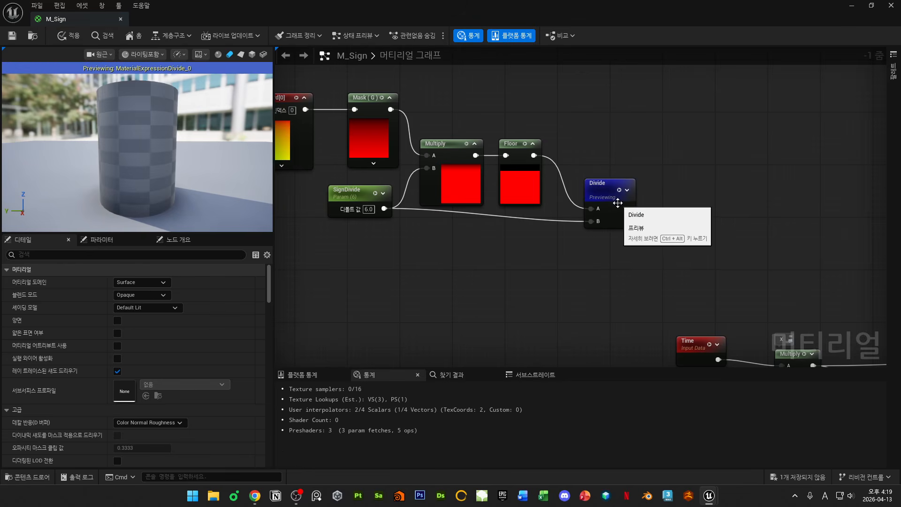
{"action": "left_click", "coordinate": [619, 190]}
{"action": "left_click", "coordinate": [627, 189]}
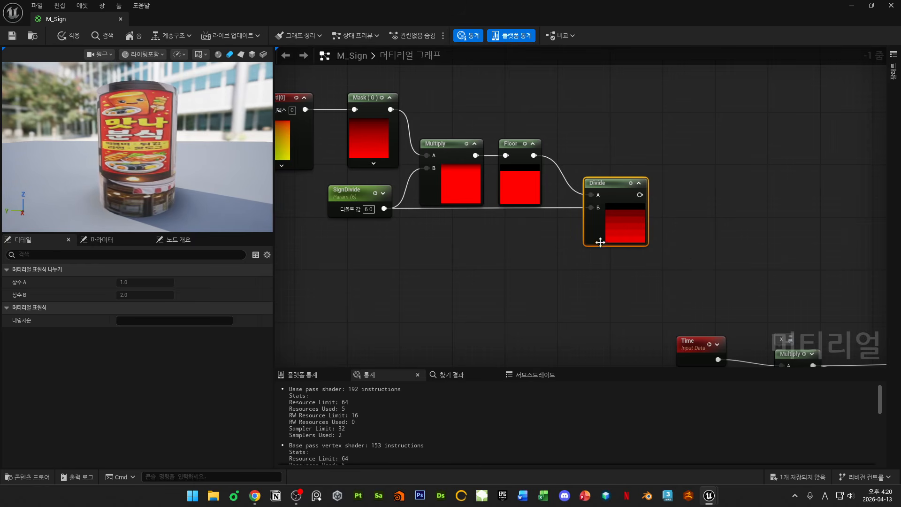
- Move Time beneath the Divide node and insert an Add node with Divide feeding A and Time feeding B
{"action": "right_click_drag", "start_coordinate": [674, 256], "coordinate": [504, 187]}
{"action": "left_click_drag", "start_coordinate": [527, 273], "coordinate": [426, 213]}
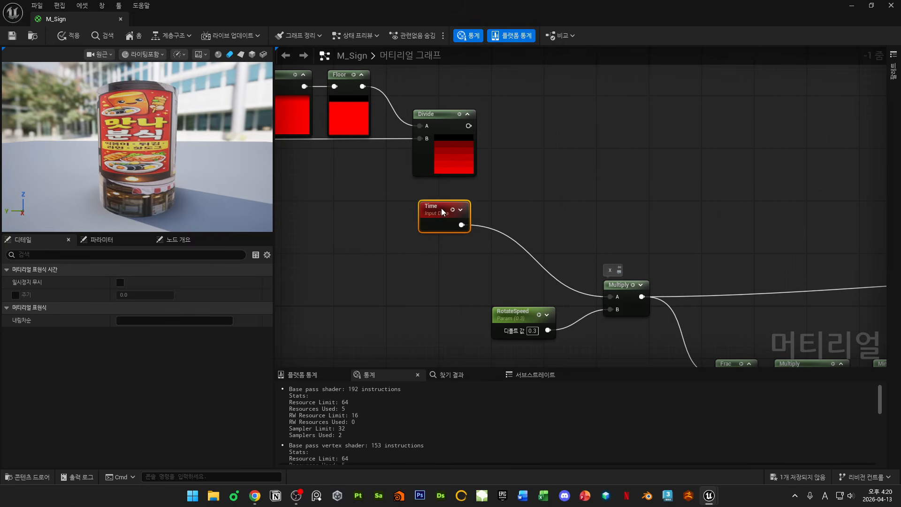
{"action": "right_click", "coordinate": [526, 158]}
{"action": "type", "text": "add"}
{"action": "key", "text": "Return"}
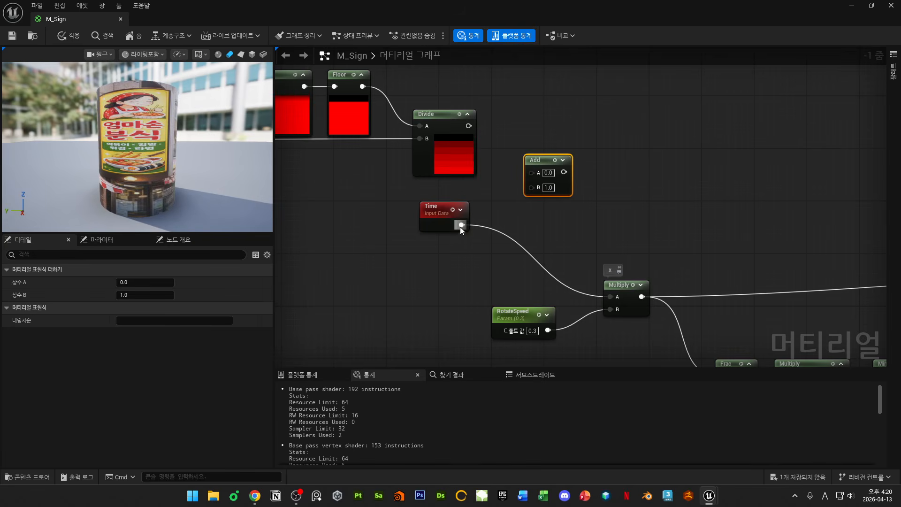
{"action": "left_click_drag", "start_coordinate": [462, 225], "coordinate": [532, 187]}
{"action": "left_click_drag", "start_coordinate": [469, 126], "coordinate": [532, 172]}
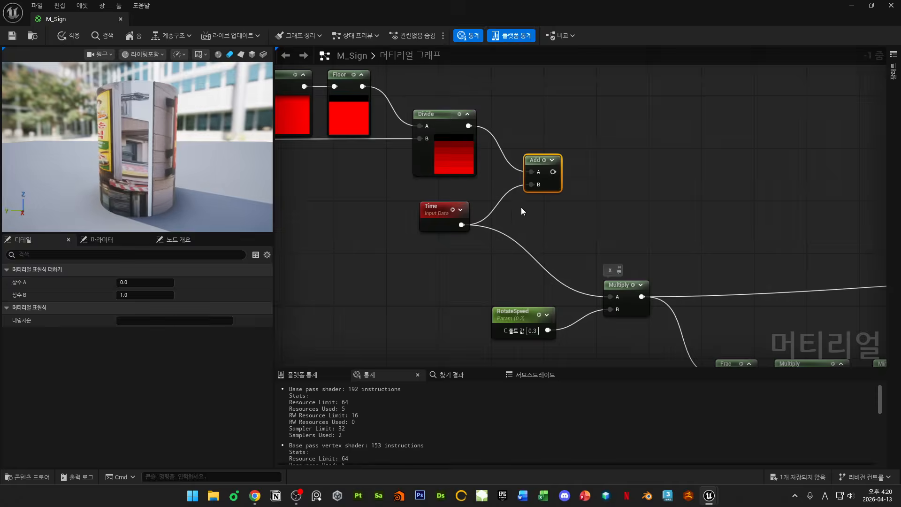
- Show the Add node's preview and place the node close beside Divide and Time
{"action": "left_click", "coordinate": [553, 161]}
{"action": "left_click_drag", "start_coordinate": [569, 207], "coordinate": [587, 194]}
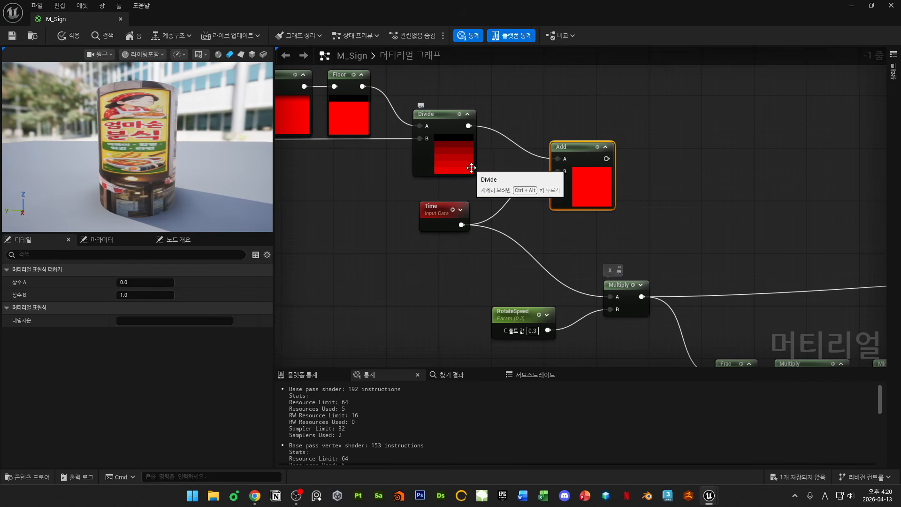
{"action": "left_click", "coordinate": [435, 212]}
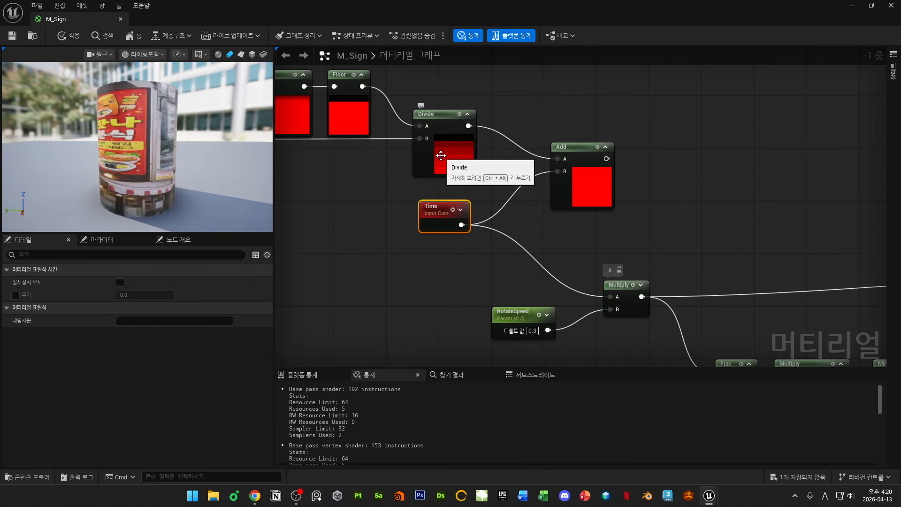
{"action": "left_click", "coordinate": [437, 156]}
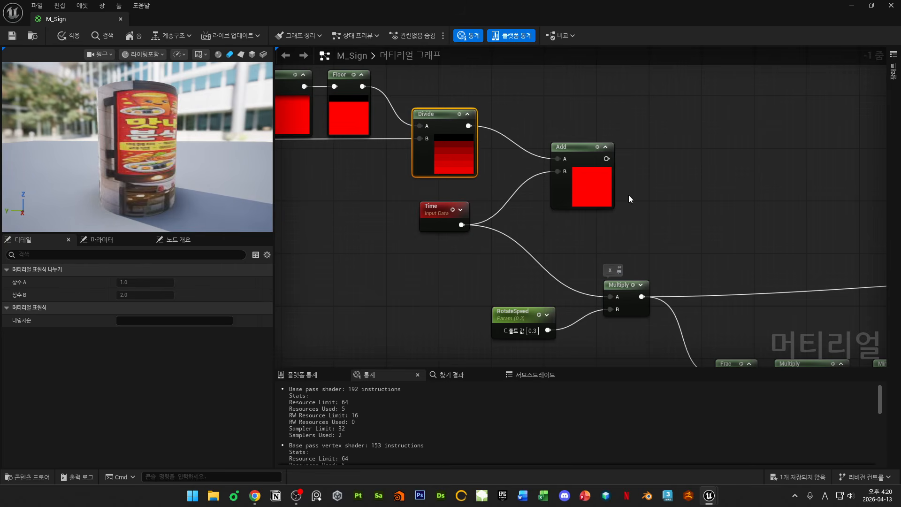
{"action": "left_click_drag", "start_coordinate": [600, 198], "coordinate": [545, 212]}
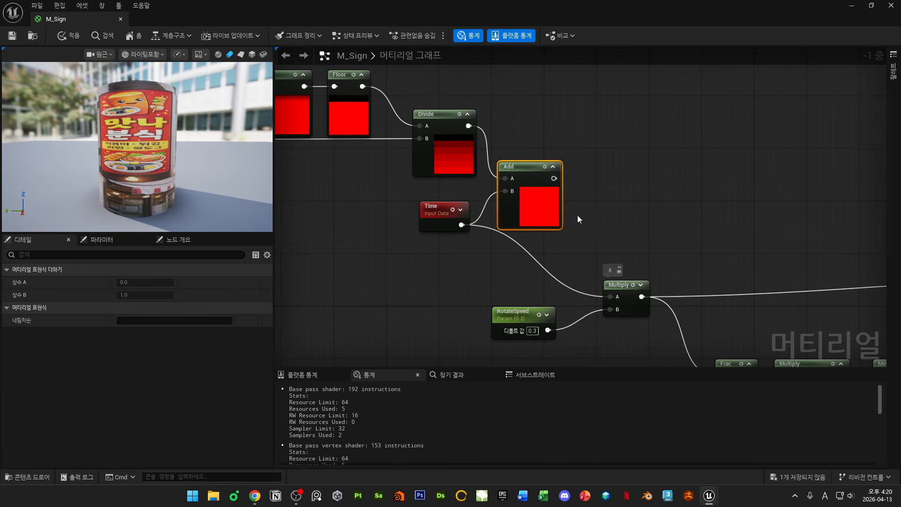
- Feed the Add output into input A of the RotateSpeed Multiply, save M_Sign and check the cylinders in the level
{"action": "left_click", "coordinate": [555, 166]}
{"action": "left_click_drag", "start_coordinate": [527, 178], "coordinate": [611, 297]}
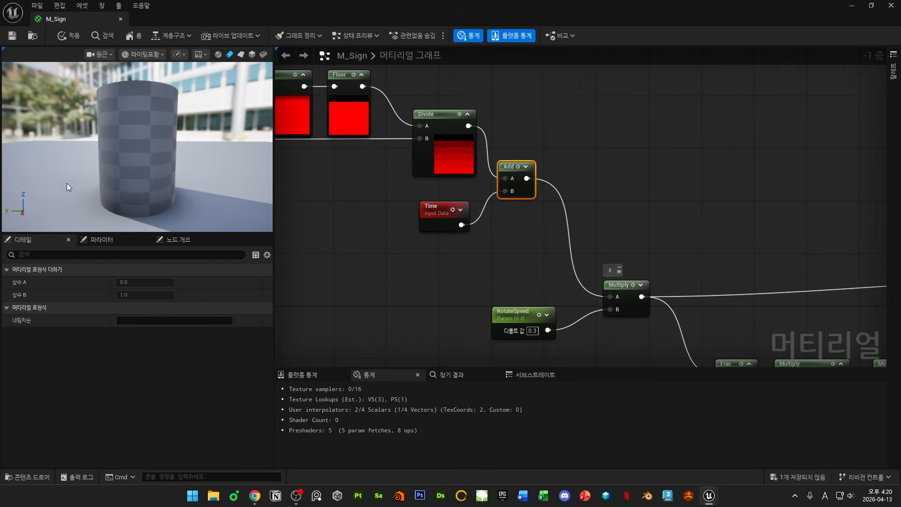
{"action": "left_click", "coordinate": [13, 40]}
{"action": "left_click_drag", "start_coordinate": [360, 11], "coordinate": [365, 321]}
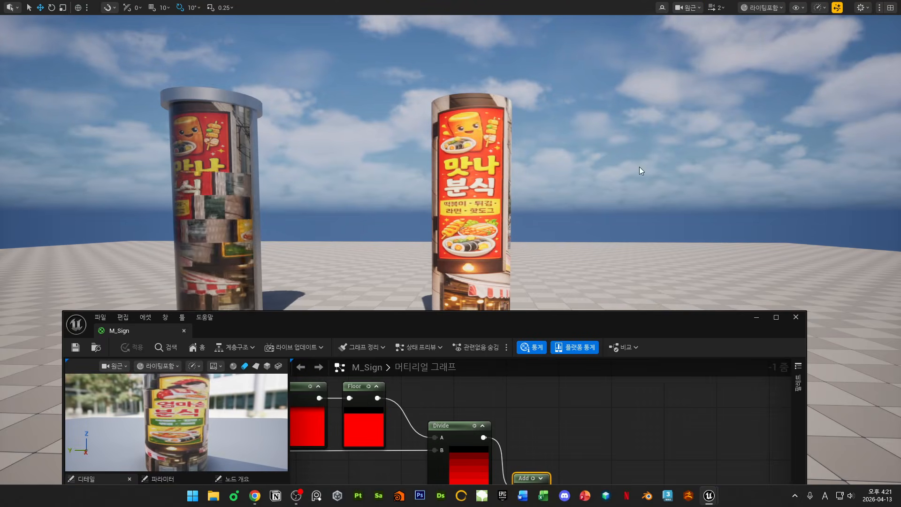
{"action": "left_click_drag", "start_coordinate": [547, 324], "coordinate": [582, 362]}
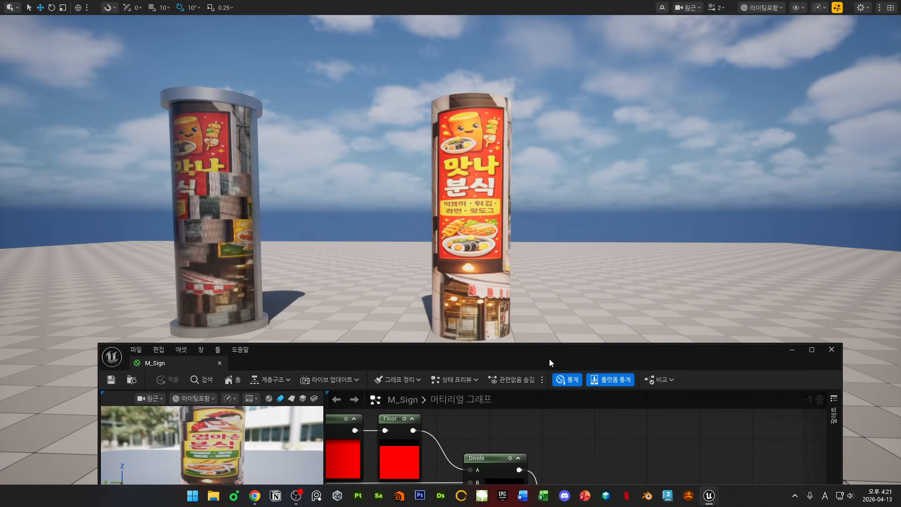
- Insert a Sqrt node between Divide and the Add node's A input, save the material and check the level cylinders
{"action": "left_click_drag", "start_coordinate": [549, 359], "coordinate": [557, 171]}
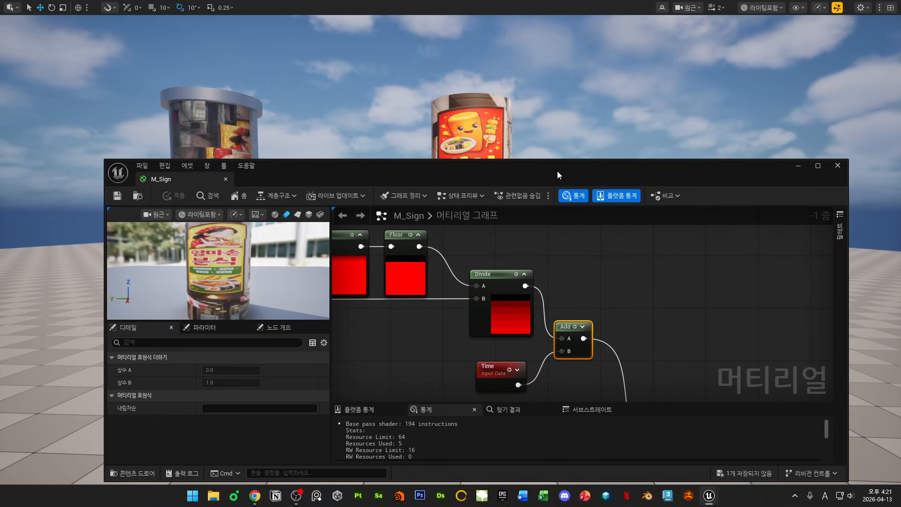
{"action": "right_click", "coordinate": [631, 274]}
{"action": "type", "text": "sqrt"}
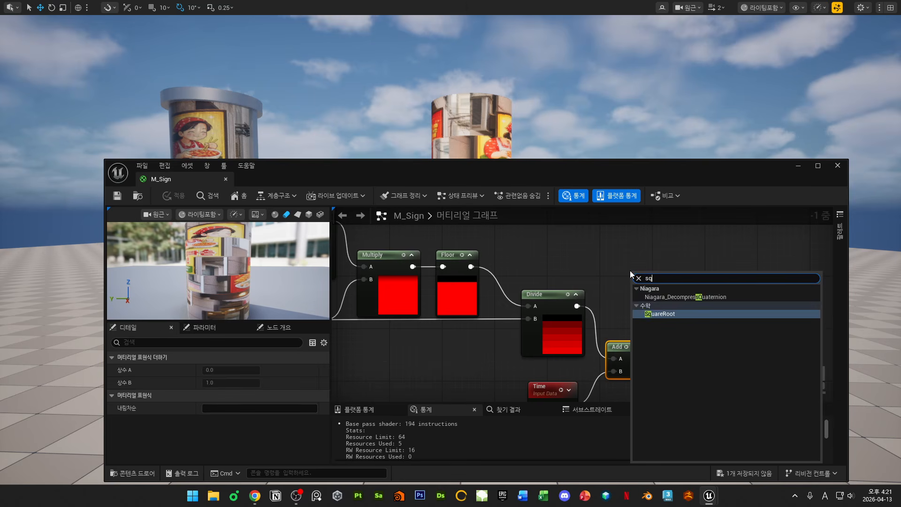
{"action": "left_click", "coordinate": [655, 299]}
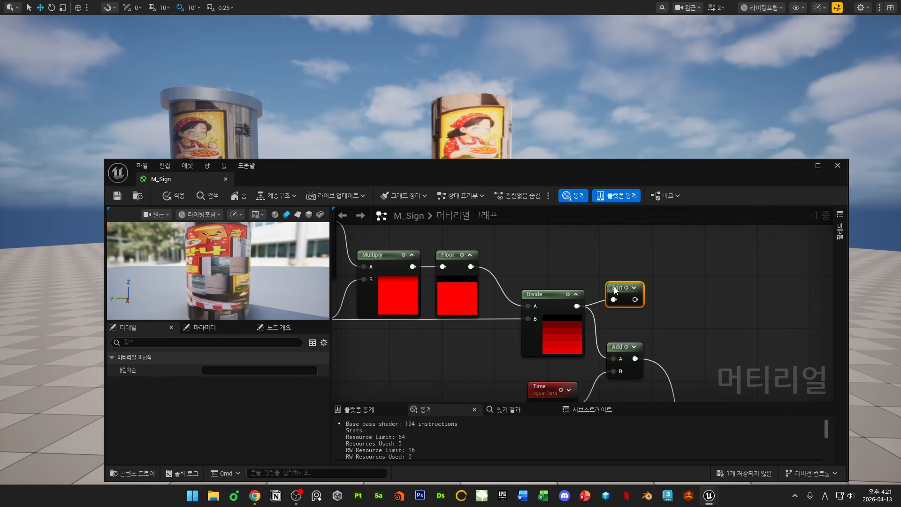
{"action": "left_click_drag", "start_coordinate": [613, 345], "coordinate": [645, 346]}
{"action": "mouse_move", "coordinate": [621, 299]}
{"action": "left_mouse_down"}
{"action": "mouse_move", "coordinate": [647, 359]}
{"action": "mouse_move", "coordinate": [607, 305]}
{"action": "left_mouse_up"}
{"action": "left_click_drag", "start_coordinate": [565, 183], "coordinate": [672, 324]}
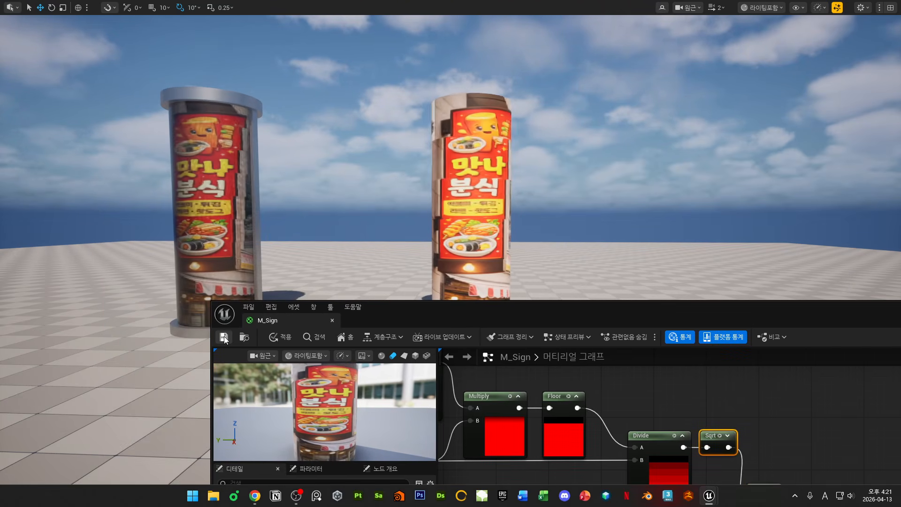
{"action": "left_click_drag", "start_coordinate": [484, 324], "coordinate": [420, 436]}
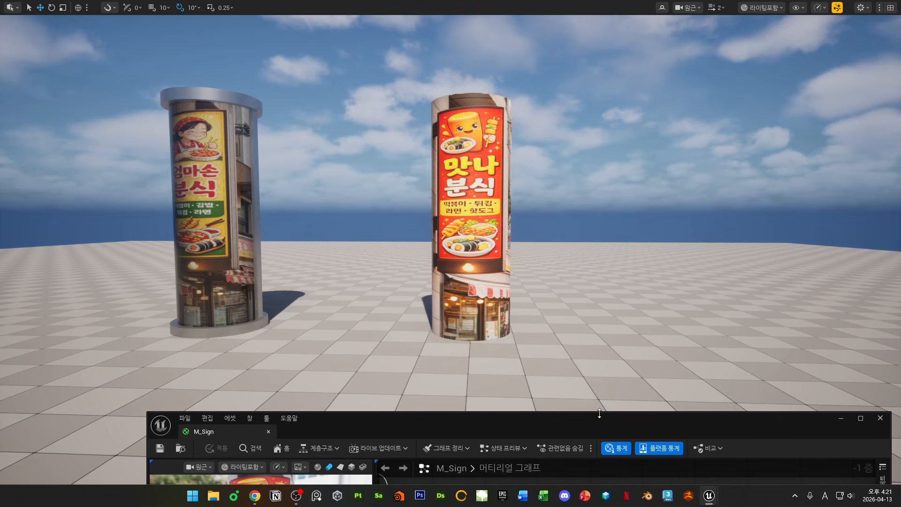
- Add a Multiply node with Sqrt feeding both A and B, and route its output into the Add node's A input
{"action": "left_click_drag", "start_coordinate": [618, 429], "coordinate": [526, 177]}
{"action": "right_click", "coordinate": [614, 284]}
{"action": "type", "text": "mul"}
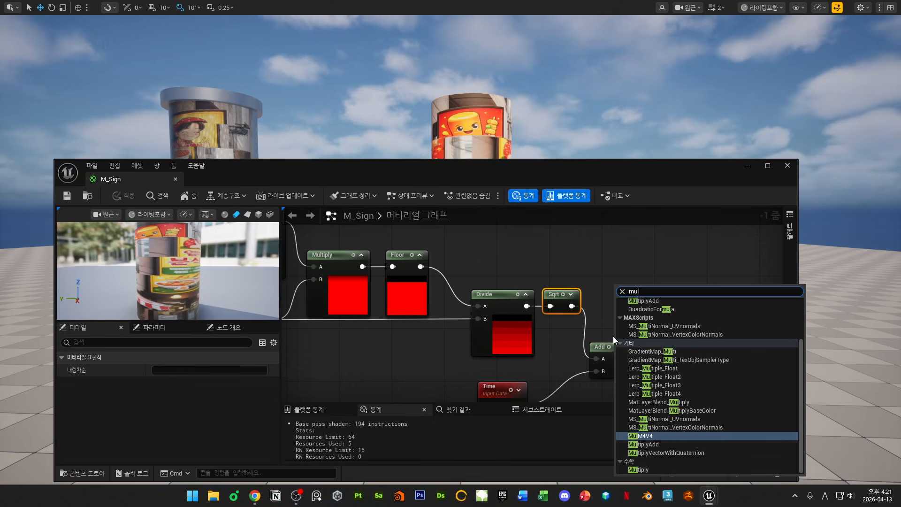
{"action": "left_click", "coordinate": [639, 469]}
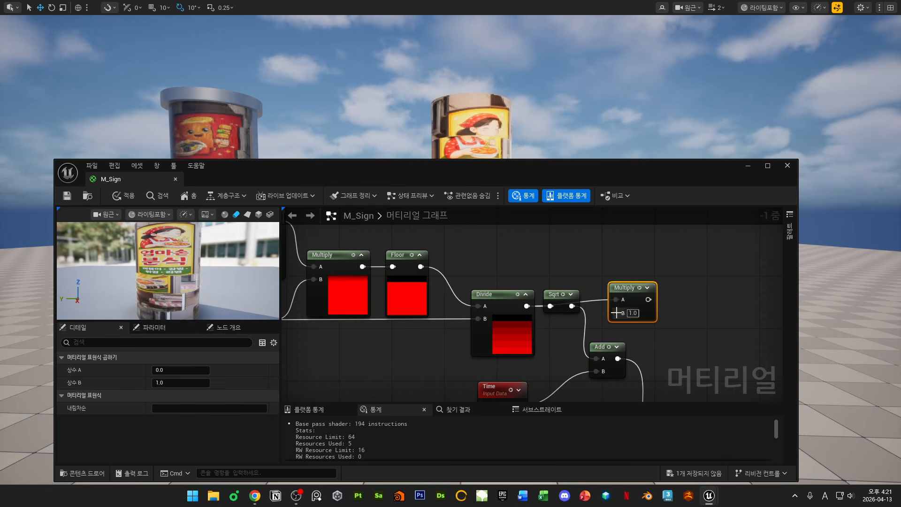
{"action": "left_click_drag", "start_coordinate": [499, 182], "coordinate": [482, 438]}
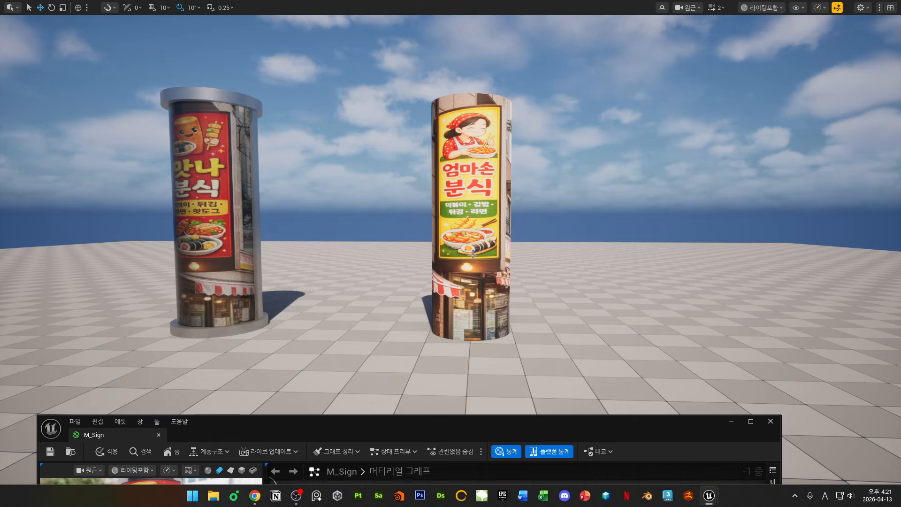
{"action": "left_click_drag", "start_coordinate": [600, 433], "coordinate": [560, 180]}
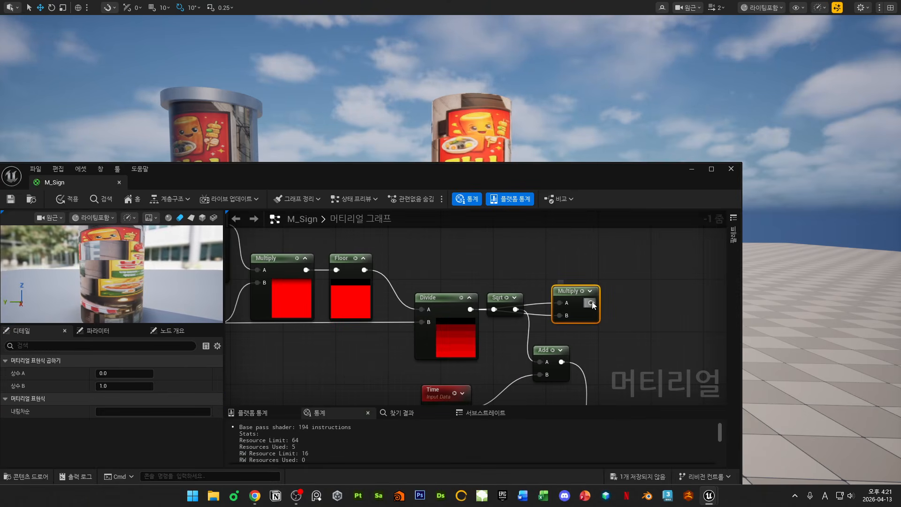
{"action": "left_click_drag", "start_coordinate": [545, 363], "coordinate": [543, 362]}
- Delete the Sqrt node and place Multiply beside Divide with Divide feeding both its inputs, and view the level cylinders
{"action": "left_click", "coordinate": [506, 299]}
{"action": "left_click", "coordinate": [535, 302]}
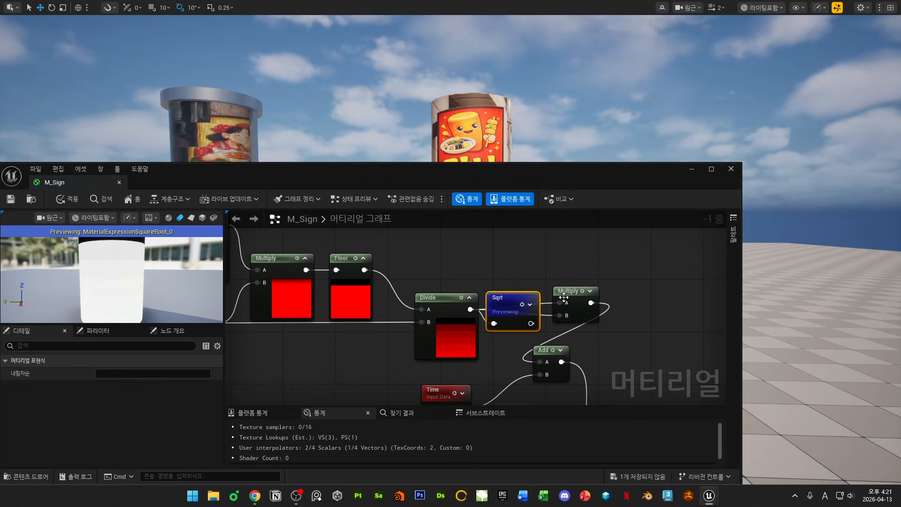
{"action": "key", "text": "Delete"}
{"action": "left_click_drag", "start_coordinate": [565, 297], "coordinate": [506, 297]}
{"action": "left_click_drag", "start_coordinate": [505, 182], "coordinate": [575, 373]}
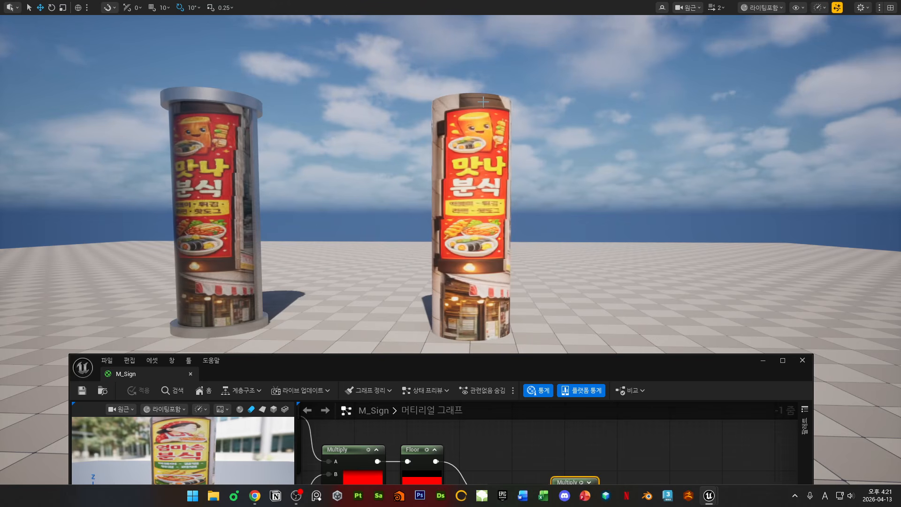
- Set the SignDivide parameter's default value to 20 and check the finer row offset on the level cylinders
{"action": "left_click_drag", "start_coordinate": [559, 369], "coordinate": [663, 228]}
{"action": "right_click_drag", "start_coordinate": [444, 350], "coordinate": [665, 364]}
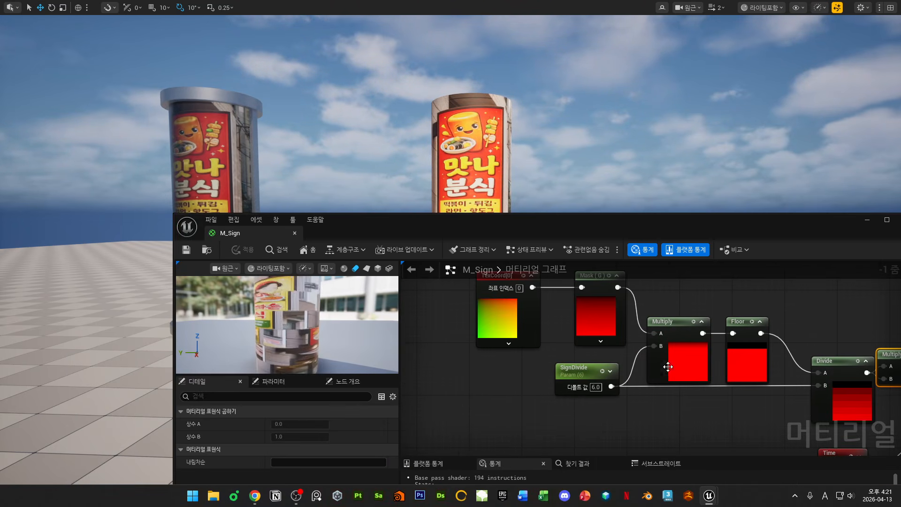
{"action": "left_click", "coordinate": [433, 345]}
{"action": "left_click_drag", "start_coordinate": [376, 225], "coordinate": [491, 448]}
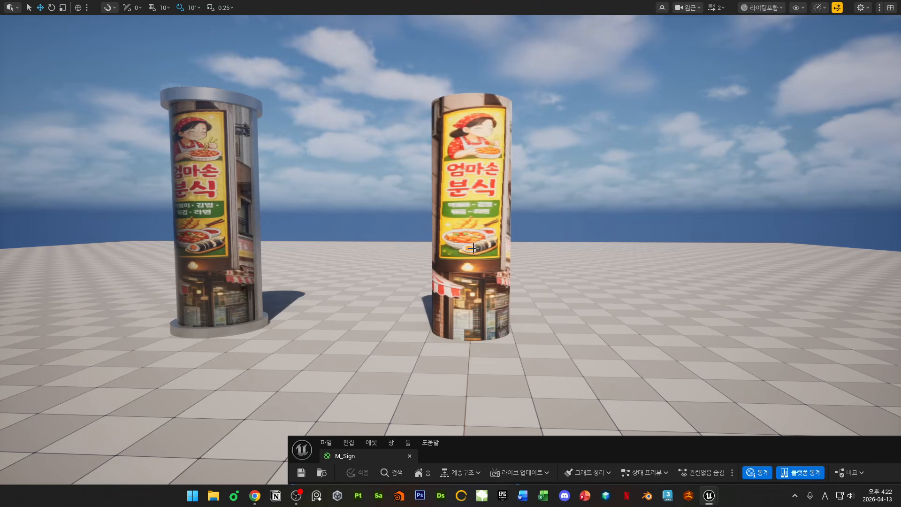
{"action": "left_click_drag", "start_coordinate": [755, 462], "coordinate": [411, 152]}
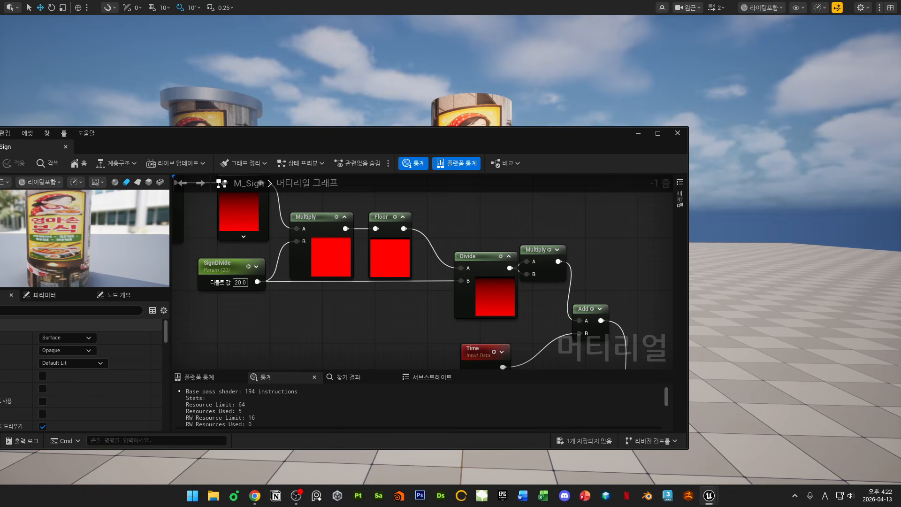
- Connect Divide directly to the Add node's A input, delete the squaring Multiply node, and save the material
{"action": "right_click_drag", "start_coordinate": [508, 266], "coordinate": [395, 261]}
{"action": "left_click_drag", "start_coordinate": [410, 247], "coordinate": [446, 300]}
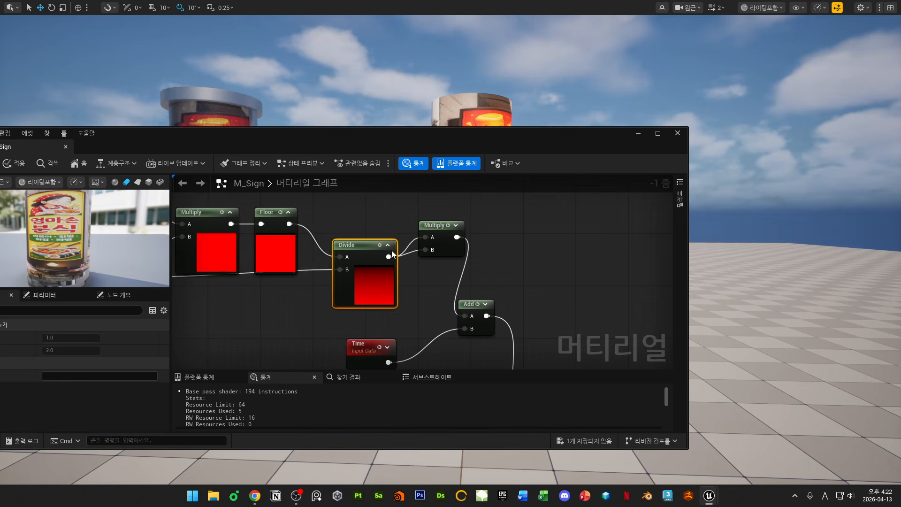
{"action": "left_click_drag", "start_coordinate": [391, 255], "coordinate": [470, 318]}
{"action": "left_click", "coordinate": [439, 239]}
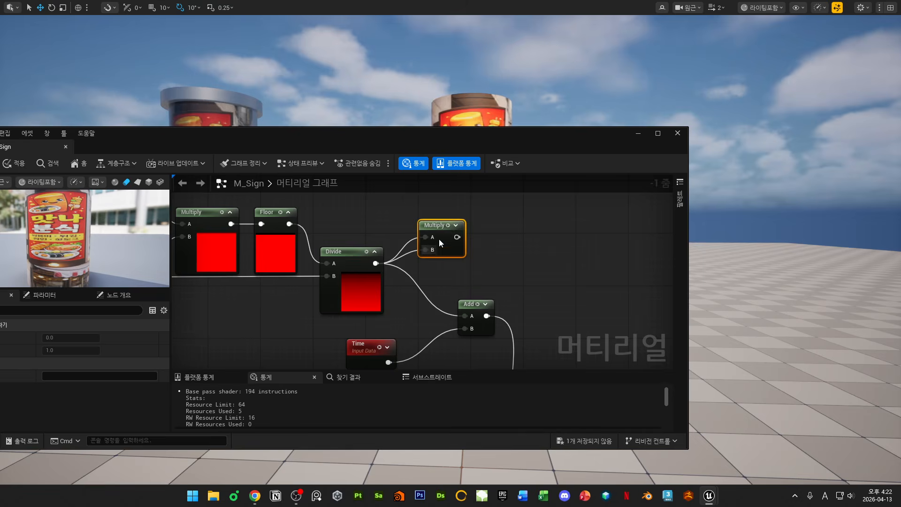
{"action": "key", "text": "Delete"}
{"action": "left_click_drag", "start_coordinate": [453, 137], "coordinate": [742, 282]}
{"action": "left_click", "coordinate": [248, 308]}
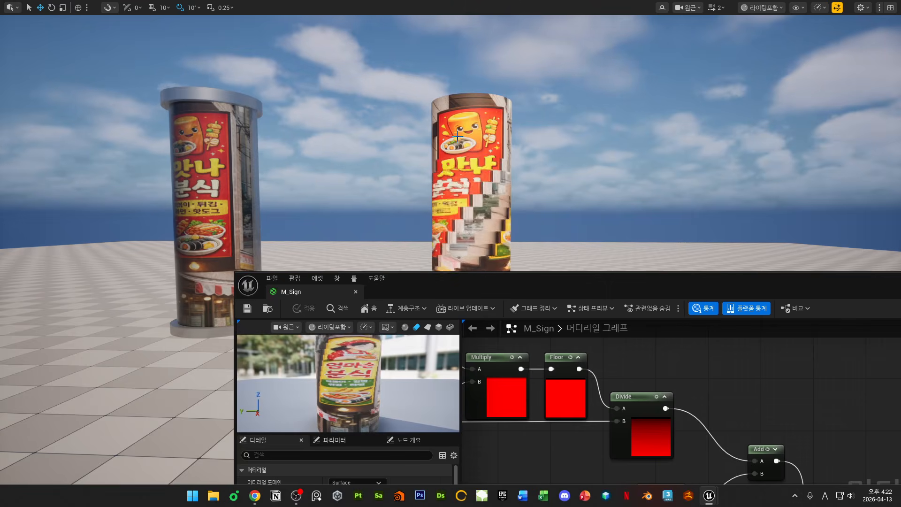
{"action": "left_click_drag", "start_coordinate": [513, 293], "coordinate": [412, 420]}
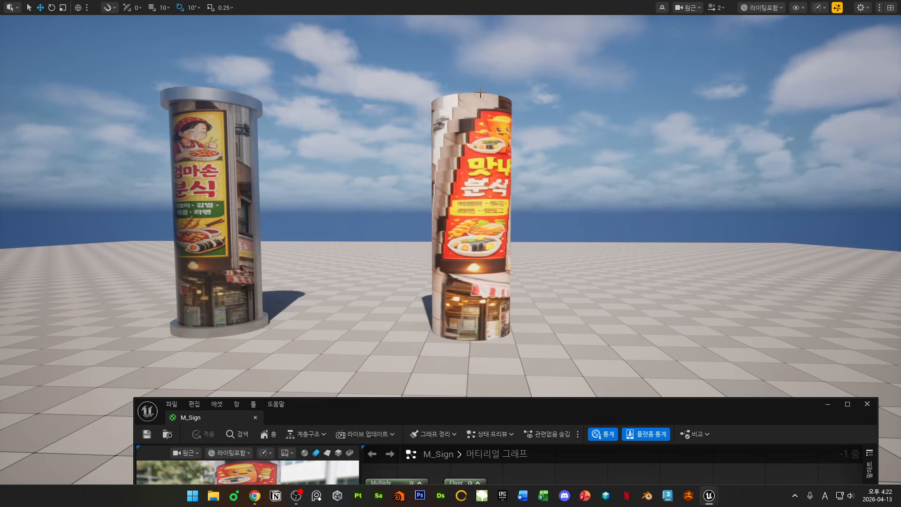
- Set the SignDivide parameter's default value to 10, save the material and check the cylinders in the level
{"action": "left_click_drag", "start_coordinate": [540, 401], "coordinate": [523, 127]}
{"action": "right_click_drag", "start_coordinate": [509, 289], "coordinate": [753, 306]}
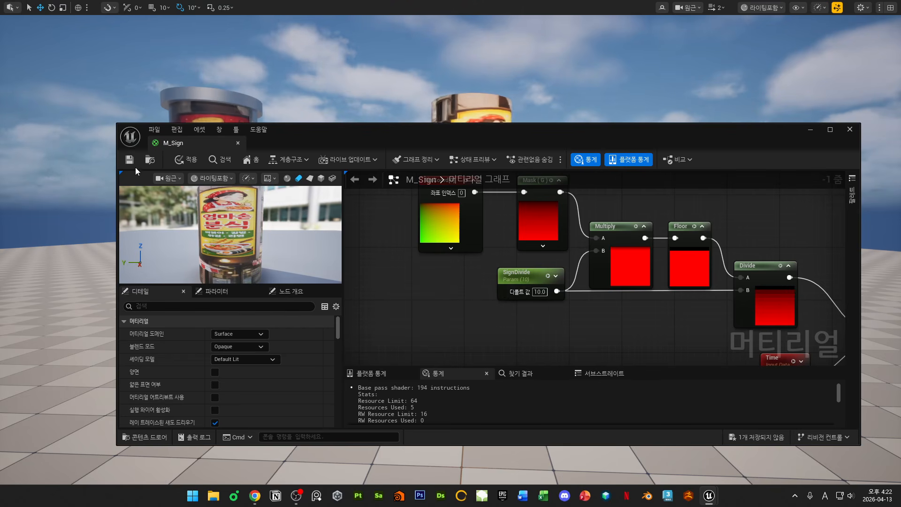
{"action": "left_click_drag", "start_coordinate": [529, 143], "coordinate": [436, 336]}
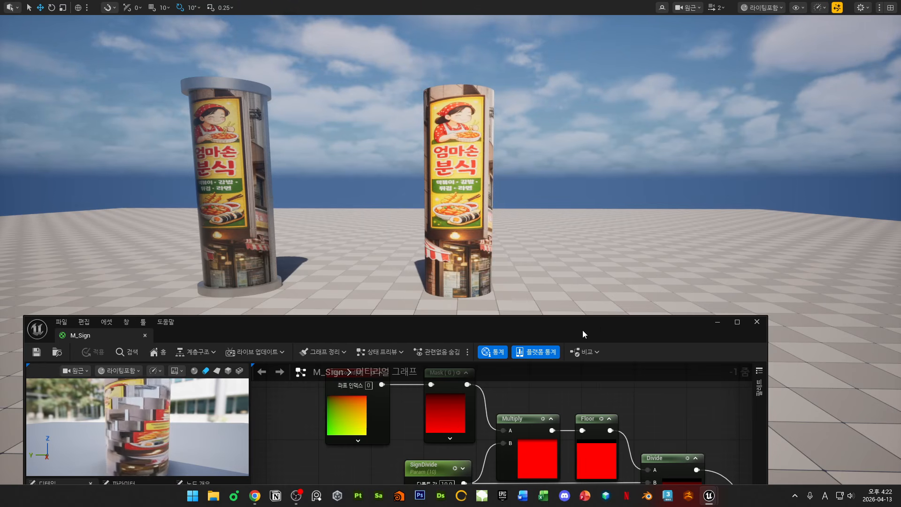
- Maximize the material editor and reposition the row-offset nodes closer to the main rotation chain
{"action": "double_click", "coordinate": [582, 330]}
{"action": "scroll", "coordinate": [515, 275], "scroll_direction": "down", "scroll_amount": 5}
{"action": "right_click_drag", "start_coordinate": [581, 277], "coordinate": [628, 287]}
{"action": "scroll", "coordinate": [456, 250], "scroll_direction": "up", "scroll_amount": 2}
{"action": "left_click_drag", "start_coordinate": [326, 133], "coordinate": [674, 282]}
{"action": "left_click_drag", "start_coordinate": [667, 251], "coordinate": [651, 300]}
- Label the Divide node with the comment "Sign Timing"
{"action": "left_click", "coordinate": [573, 292]}
{"action": "scroll", "coordinate": [572, 294], "scroll_direction": "up", "scroll_amount": 2}
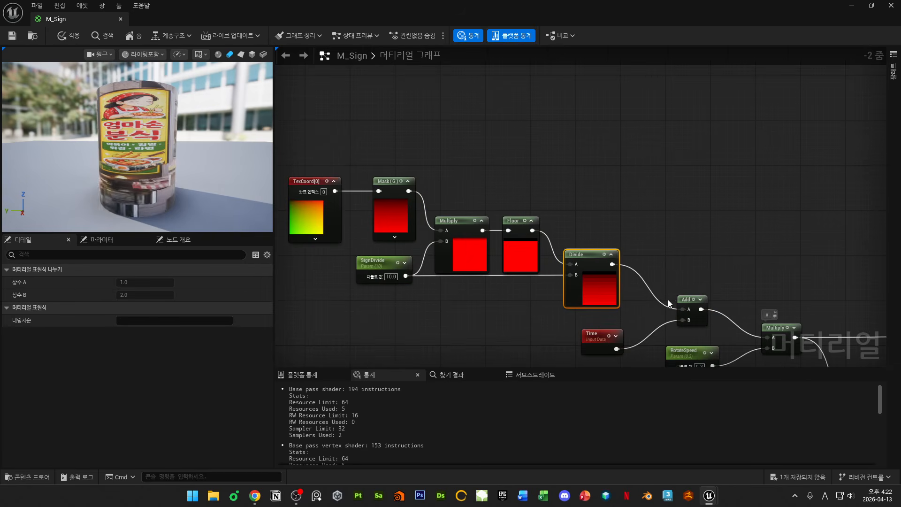
{"action": "scroll", "coordinate": [603, 277], "scroll_direction": "up", "scroll_amount": 2}
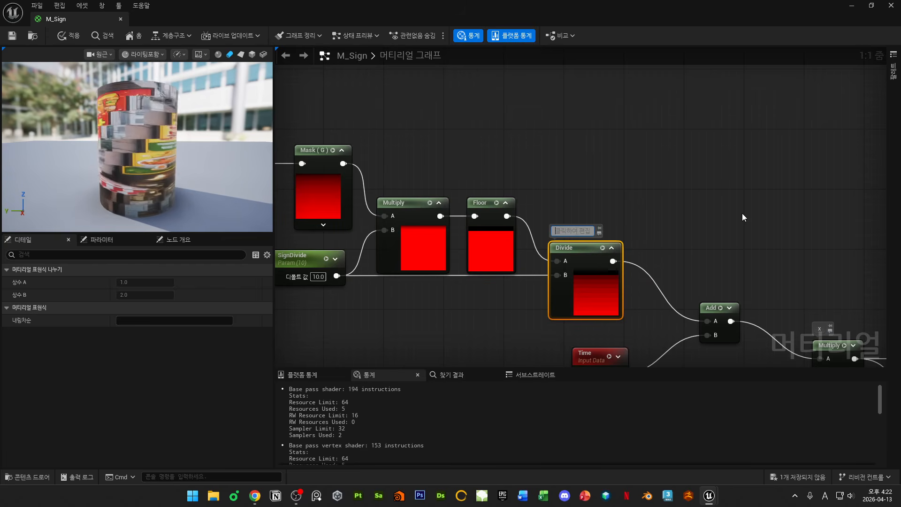
{"action": "type", "text": "Sign Timing"}
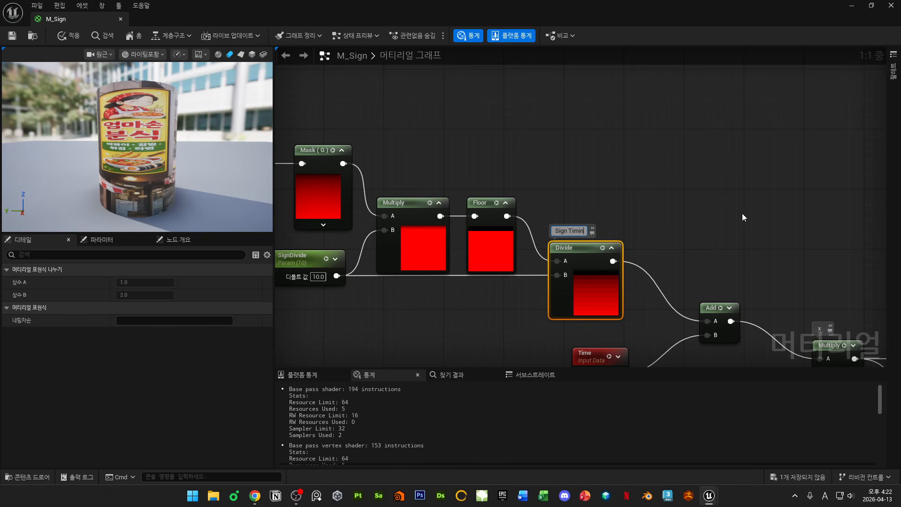
{"action": "key", "text": "Return"}
{"action": "left_click", "coordinate": [765, 243]}
- Move the Append node and its 0 constant close beside the Add node commented "b"
{"action": "scroll", "coordinate": [765, 244], "scroll_direction": "down", "scroll_amount": 4}
{"action": "scroll", "coordinate": [764, 243], "scroll_direction": "down", "scroll_amount": 3}
{"action": "right_click_drag", "start_coordinate": [774, 235], "coordinate": [469, 200]}
{"action": "scroll", "coordinate": [674, 246], "scroll_direction": "up", "scroll_amount": 3}
{"action": "left_click_drag", "start_coordinate": [707, 289], "coordinate": [708, 288]}
{"action": "left_click_drag", "start_coordinate": [692, 261], "coordinate": [628, 266]}
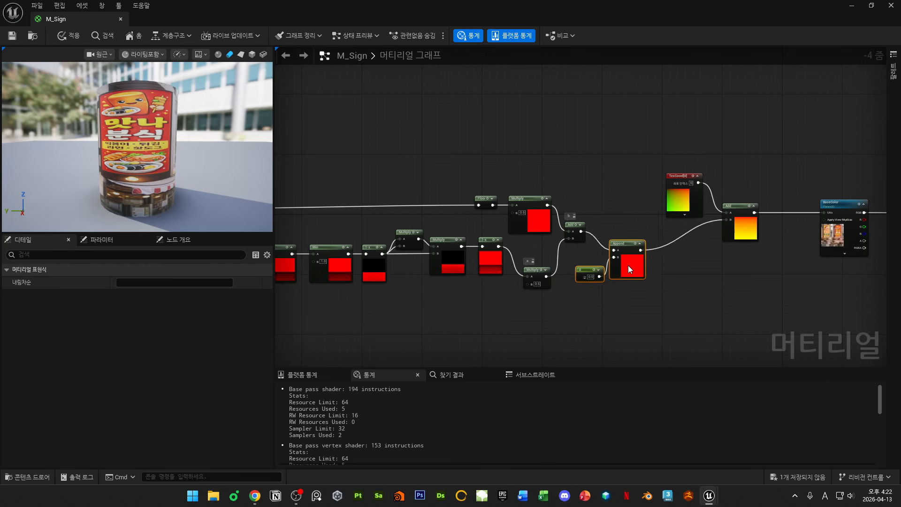
{"action": "left_click", "coordinate": [612, 263]}
{"action": "scroll", "coordinate": [627, 275], "scroll_direction": "up", "scroll_amount": 4}
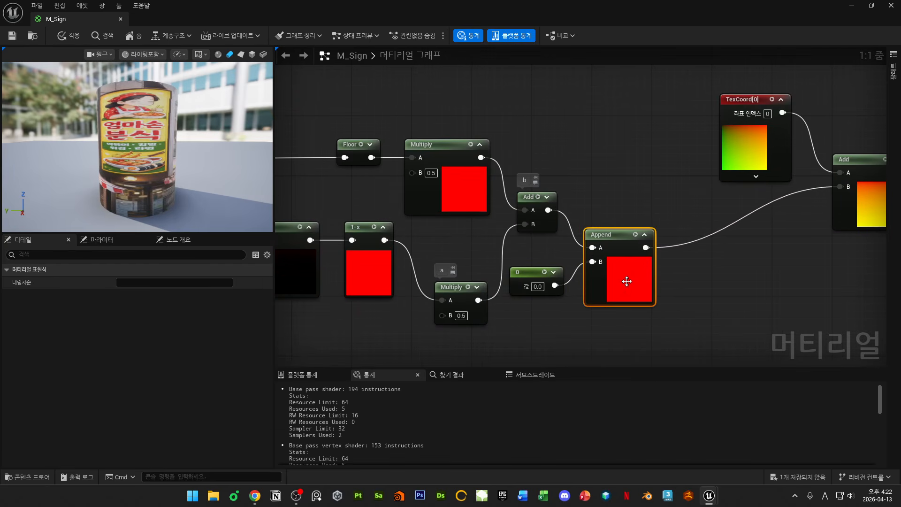
- Place TexCoord above Append and bring the final Add and BaseColor nodes closer beside them
{"action": "left_click", "coordinate": [643, 160]}
{"action": "scroll", "coordinate": [717, 222], "scroll_direction": "down", "scroll_amount": 3}
{"action": "right_click_drag", "start_coordinate": [717, 222], "coordinate": [496, 214]}
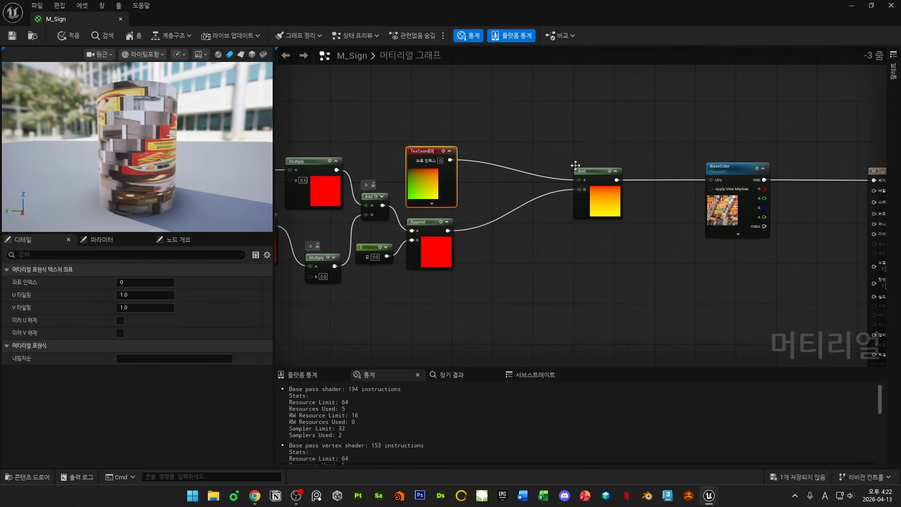
{"action": "left_click_drag", "start_coordinate": [573, 162], "coordinate": [590, 220]}
{"action": "left_click", "coordinate": [607, 233]}
- Move the M_Sign output node close beside BaseColor and save the material
{"action": "right_click_drag", "start_coordinate": [733, 202], "coordinate": [683, 195]}
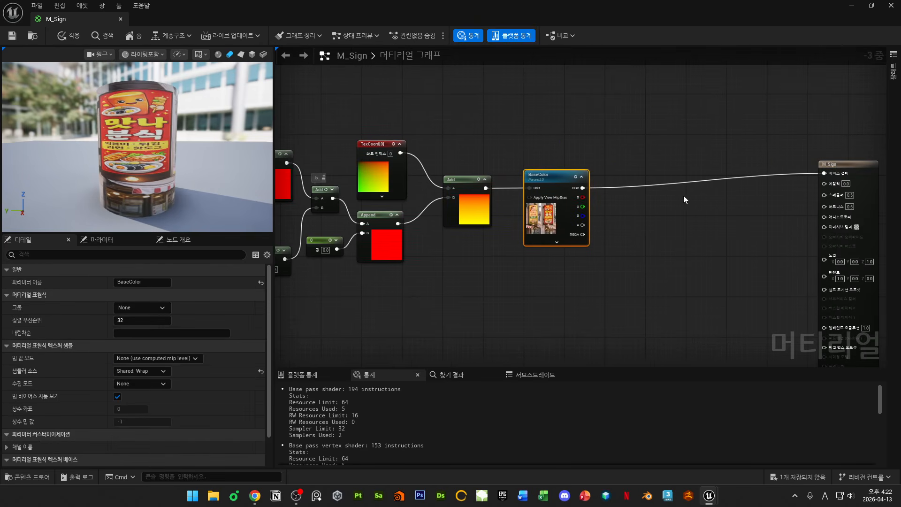
{"action": "left_click_drag", "start_coordinate": [839, 168], "coordinate": [644, 188]}
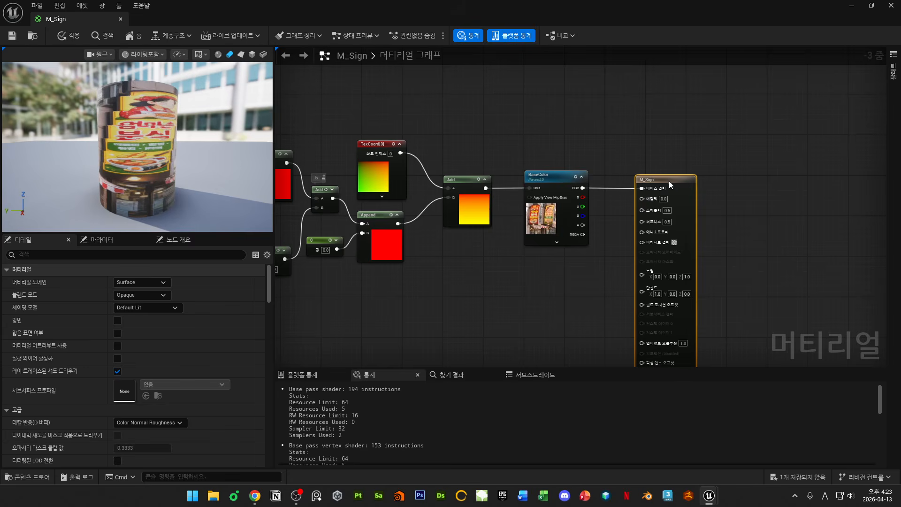
{"action": "scroll", "coordinate": [546, 220], "scroll_direction": "down", "scroll_amount": 5}
{"action": "right_click_drag", "start_coordinate": [391, 156], "coordinate": [530, 199]}
{"action": "left_click", "coordinate": [12, 36]}
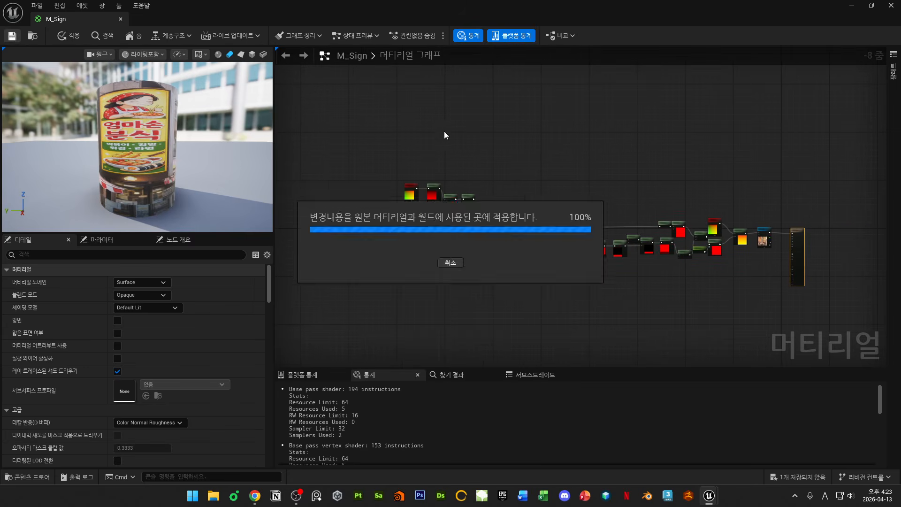
- Uncover the level viewport and examine the staggered row rotation on both cylinders
{"action": "scroll", "coordinate": [464, 137], "scroll_direction": "up", "scroll_amount": 1}
{"action": "right_click_drag", "start_coordinate": [464, 140], "coordinate": [421, 153]}
{"action": "left_click_drag", "start_coordinate": [491, 17], "coordinate": [493, 291]}
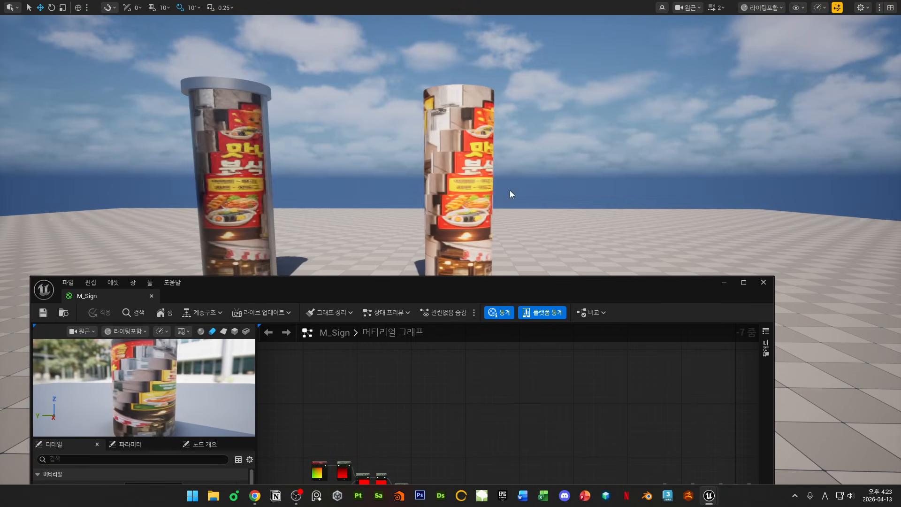
{"action": "mouse_move", "coordinate": [510, 190]}
{"action": "right_mouse_down"}
{"action": "mouse_move", "coordinate": [475, 187]}
{"action": "mouse_move", "coordinate": [506, 188]}
{"action": "right_mouse_up"}
{"action": "key", "text": "w"}
{"action": "key", "text": "w"}
{"action": "key", "text": "s"}
- Maximize the material editor and move the M_Sign output node well away from BaseColor to leave space between them
{"action": "double_click", "coordinate": [538, 292]}
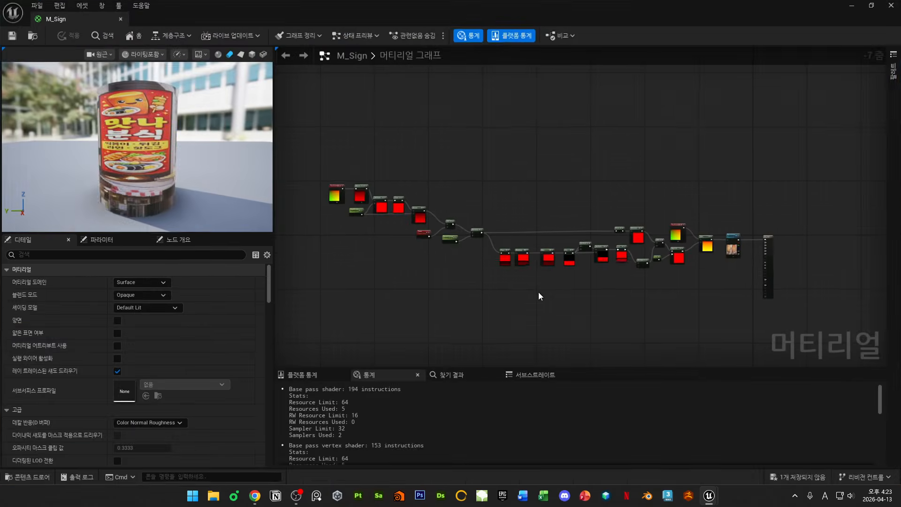
{"action": "scroll", "coordinate": [620, 278], "scroll_direction": "up", "scroll_amount": 4}
{"action": "left_click_drag", "start_coordinate": [539, 195], "coordinate": [737, 195]}
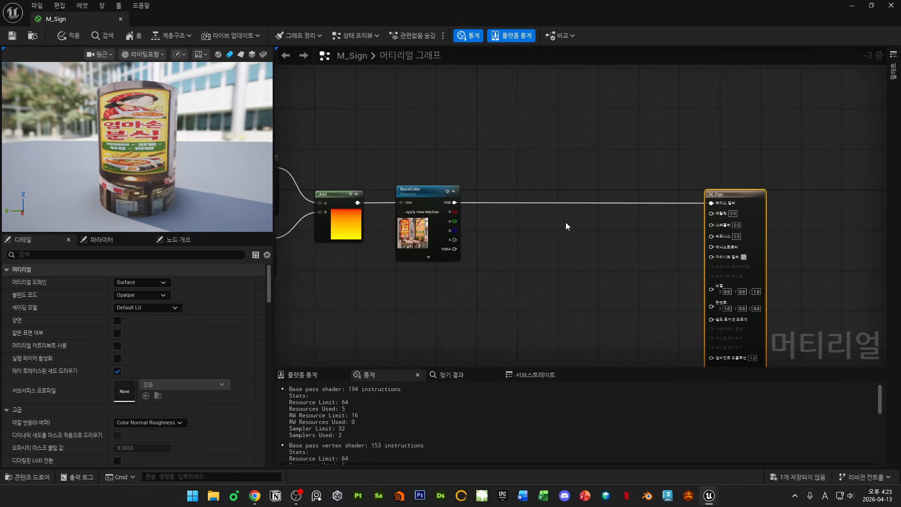
- Duplicate the TexCoord node from the start of the graph and place the copy in the empty space above the existing nodes
{"action": "scroll", "coordinate": [554, 222], "scroll_direction": "down", "scroll_amount": 4}
{"action": "right_click_drag", "start_coordinate": [469, 221], "coordinate": [537, 245]}
{"action": "scroll", "coordinate": [527, 197], "scroll_direction": "up", "scroll_amount": 2}
{"action": "right_click_drag", "start_coordinate": [526, 197], "coordinate": [864, 198]}
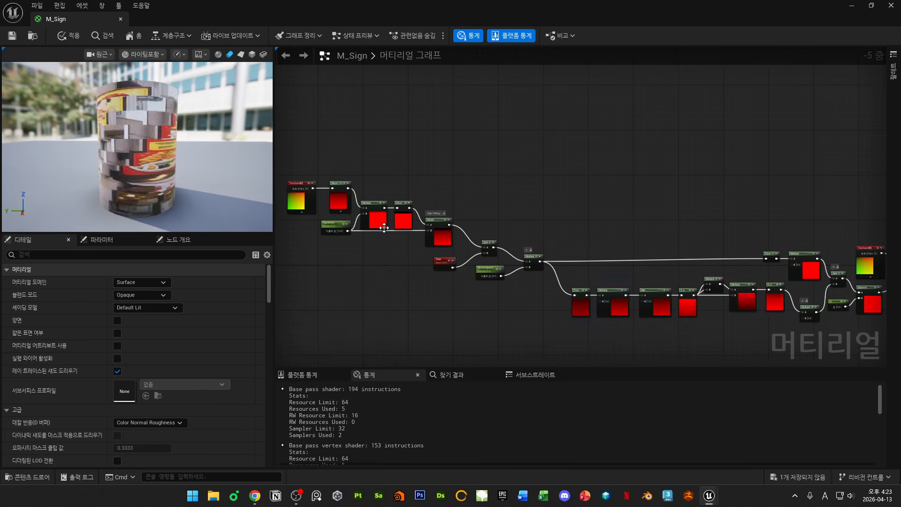
{"action": "left_click", "coordinate": [305, 202]}
{"action": "key", "text": "ctrl+c"}
{"action": "key", "text": "ctrl+v"}
{"action": "right_click_drag", "start_coordinate": [680, 126], "coordinate": [553, 204]}
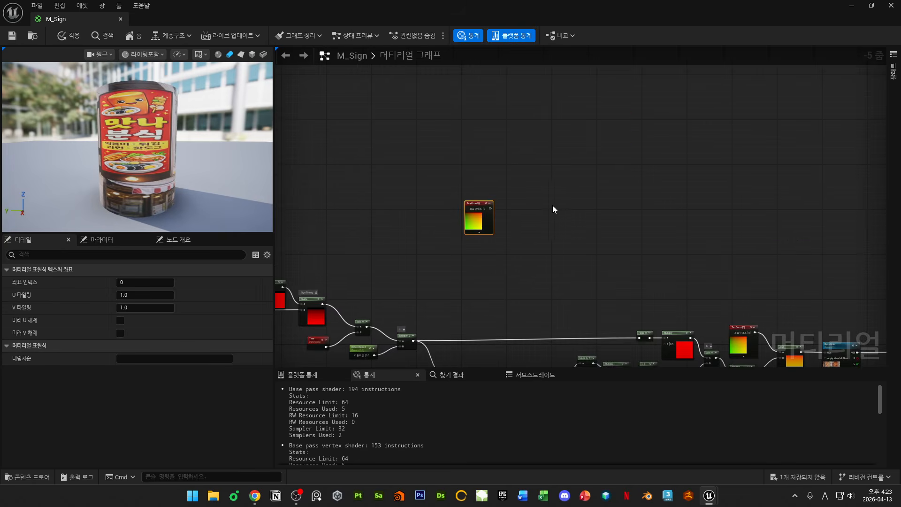
{"action": "scroll", "coordinate": [553, 205], "scroll_direction": "up", "scroll_amount": 4}
{"action": "right_click_drag", "start_coordinate": [468, 261], "coordinate": [500, 160]}
{"action": "left_click_drag", "start_coordinate": [440, 157], "coordinate": [551, 229]}
{"action": "right_click_drag", "start_coordinate": [605, 206], "coordinate": [480, 162]}
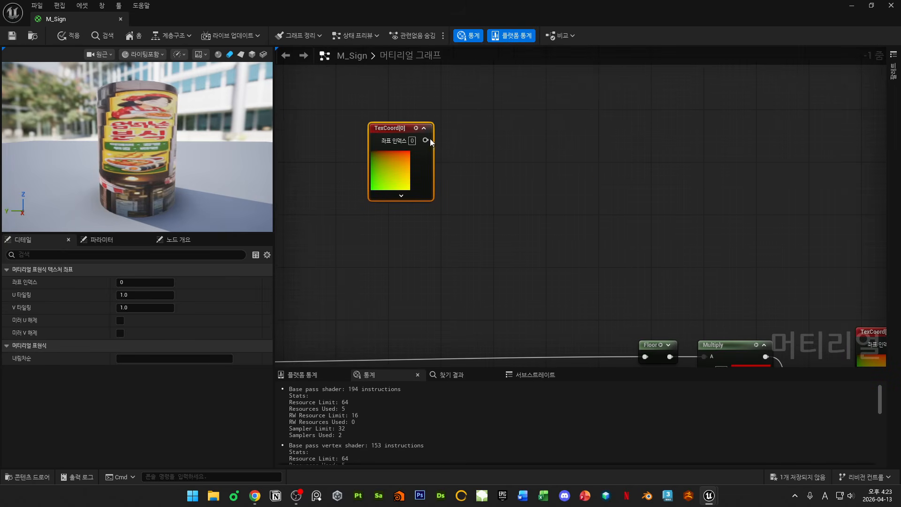
- Add a Multiply node fed by the copied TexCoord in input A, and shift TexCoord slightly above it
{"action": "left_click_drag", "start_coordinate": [483, 139], "coordinate": [519, 140]}
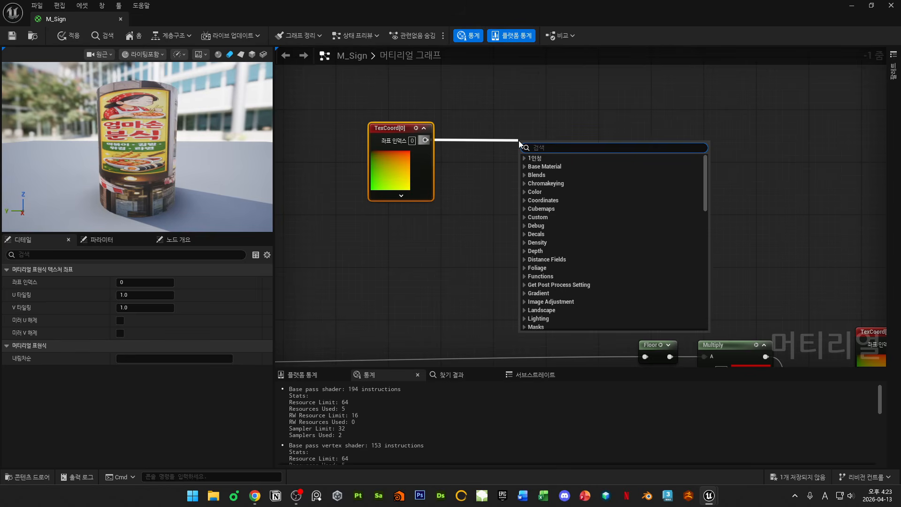
{"action": "type", "text": "mul"}
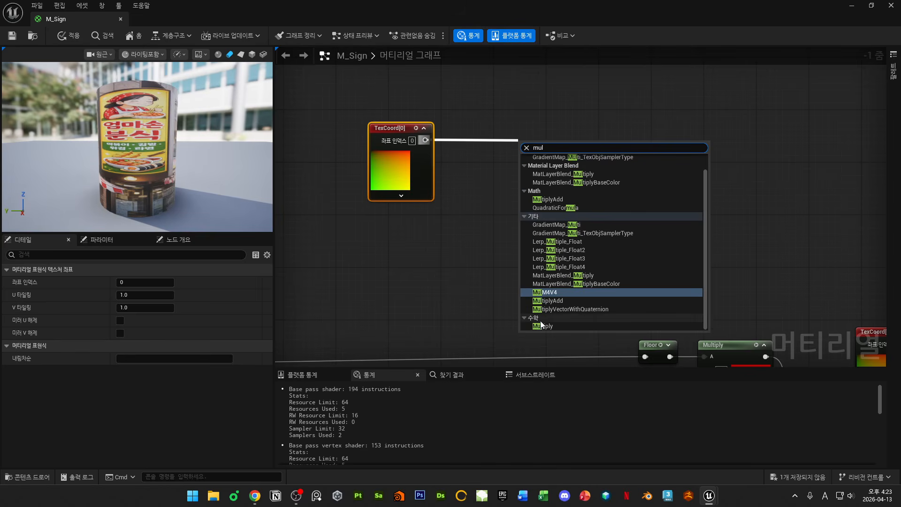
{"action": "left_click", "coordinate": [540, 323]}
{"action": "right_click_drag", "start_coordinate": [523, 157], "coordinate": [524, 226]}
{"action": "scroll", "coordinate": [524, 225], "scroll_direction": "up", "scroll_amount": 1}
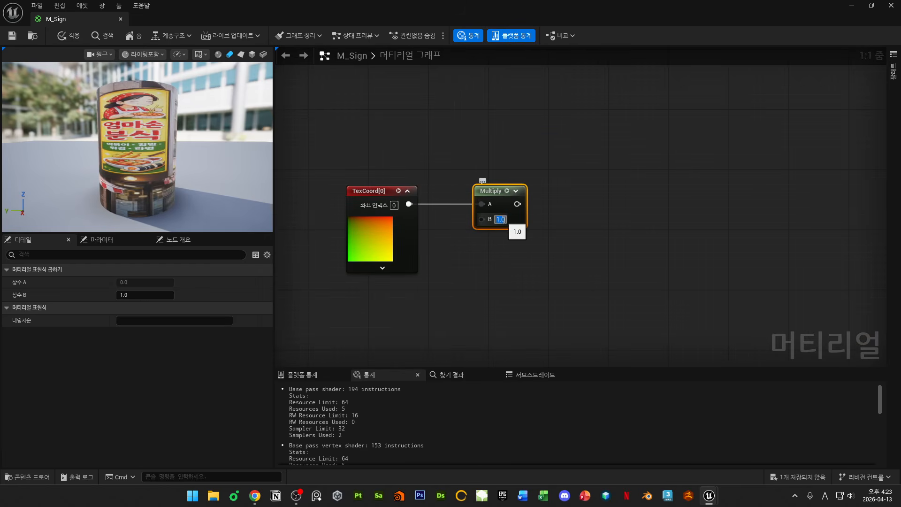
{"action": "right_click_drag", "start_coordinate": [485, 244], "coordinate": [546, 222]}
{"action": "left_click_drag", "start_coordinate": [446, 218], "coordinate": [446, 188]}
- Add a two-component constant vector below TexCoord with X 100 and Y 200, and connect it to Multiply's B input
{"action": "right_click", "coordinate": [444, 265]}
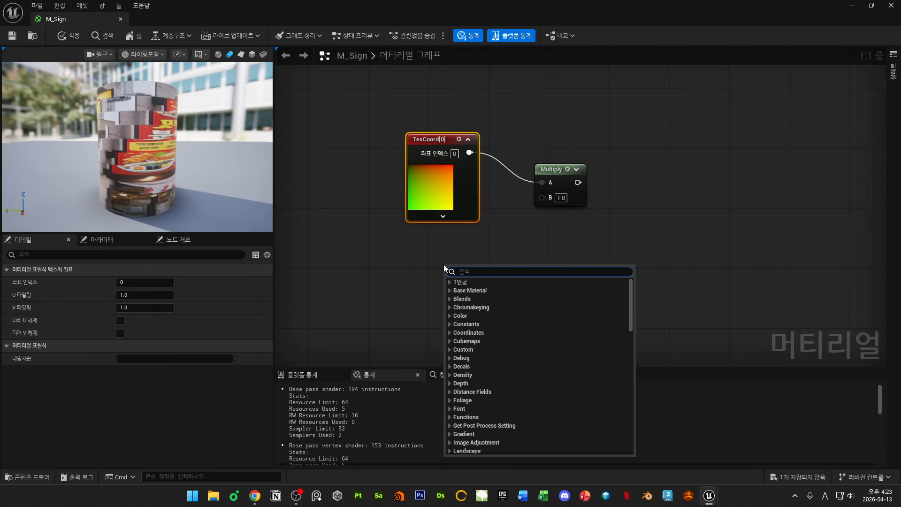
{"action": "type", "text": "2vec"}
{"action": "left_click", "coordinate": [478, 307]}
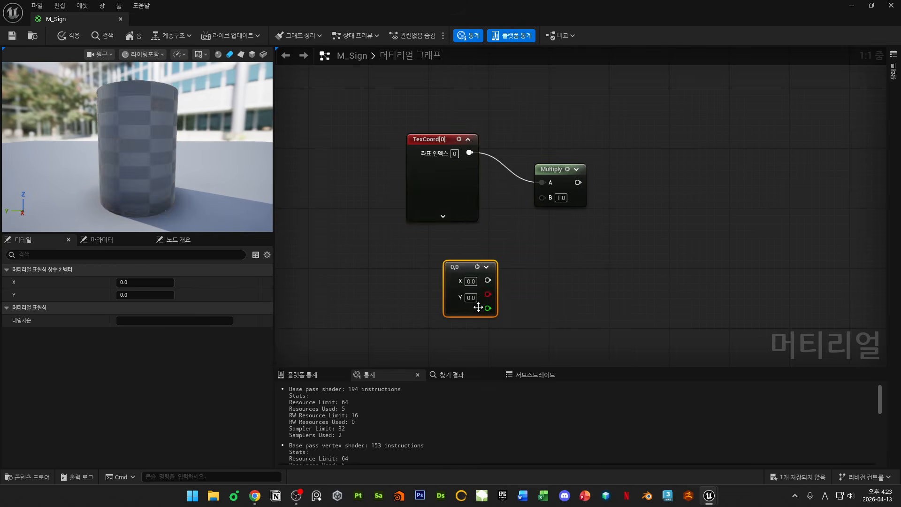
{"action": "left_click_drag", "start_coordinate": [452, 306], "coordinate": [429, 276]}
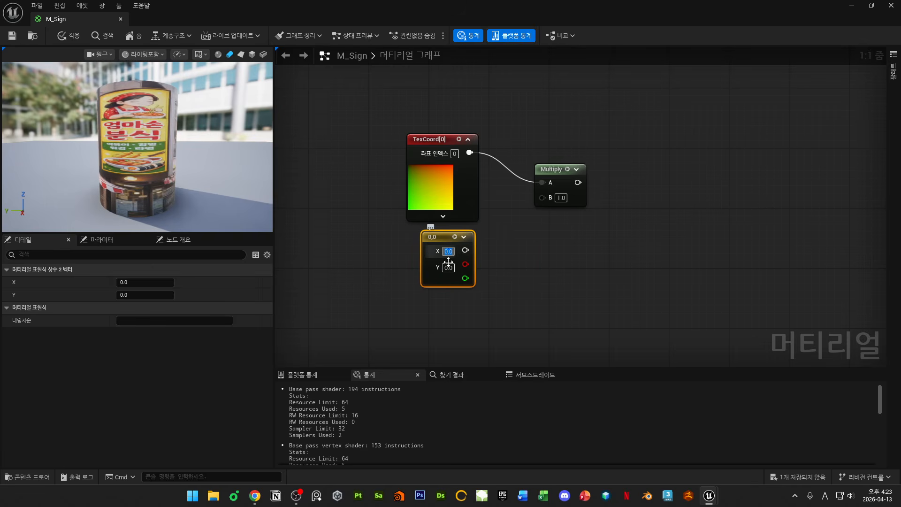
{"action": "left_click", "coordinate": [449, 269]}
{"action": "type", "text": "200"}
{"action": "key", "text": "Return"}
{"action": "left_click_drag", "start_coordinate": [472, 250], "coordinate": [545, 199]}
- Move the new TexCoord, constant vector and Multiply group directly above the Floor and TexCoord nodes preceding BaseColor
{"action": "scroll", "coordinate": [572, 223], "scroll_direction": "down", "scroll_amount": 3}
{"action": "right_click_drag", "start_coordinate": [573, 223], "coordinate": [414, 175]}
{"action": "left_click_drag", "start_coordinate": [408, 112], "coordinate": [342, 195]}
{"action": "left_click_drag", "start_coordinate": [410, 136], "coordinate": [628, 166]}
{"action": "right_click_drag", "start_coordinate": [651, 178], "coordinate": [499, 136]}
{"action": "left_click", "coordinate": [468, 117]}
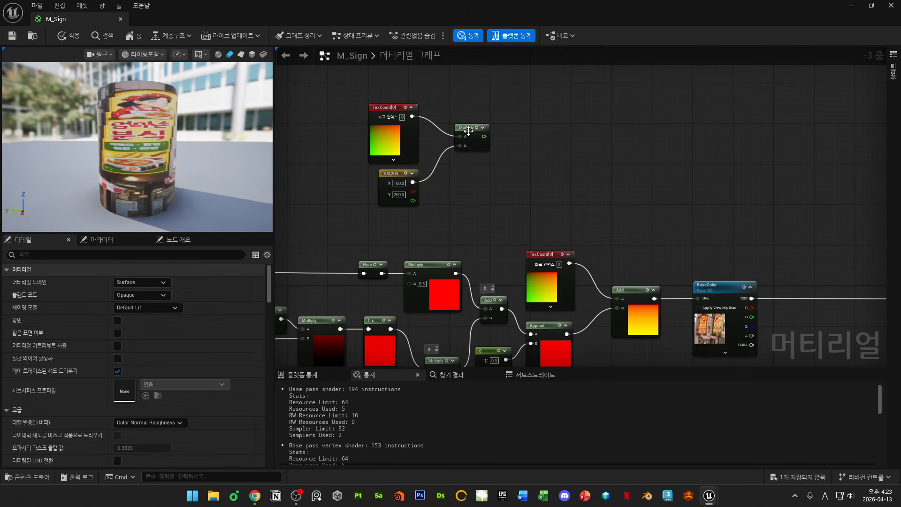
- Shift the new Multiply node slightly closer to TexCoord and set the constant vector's Y to 100
{"action": "left_click_drag", "start_coordinate": [469, 128], "coordinate": [459, 137]}
{"action": "scroll", "coordinate": [399, 196], "scroll_direction": "up", "scroll_amount": 3}
{"action": "type", "text": "1"}
{"action": "left_click", "coordinate": [539, 173]}
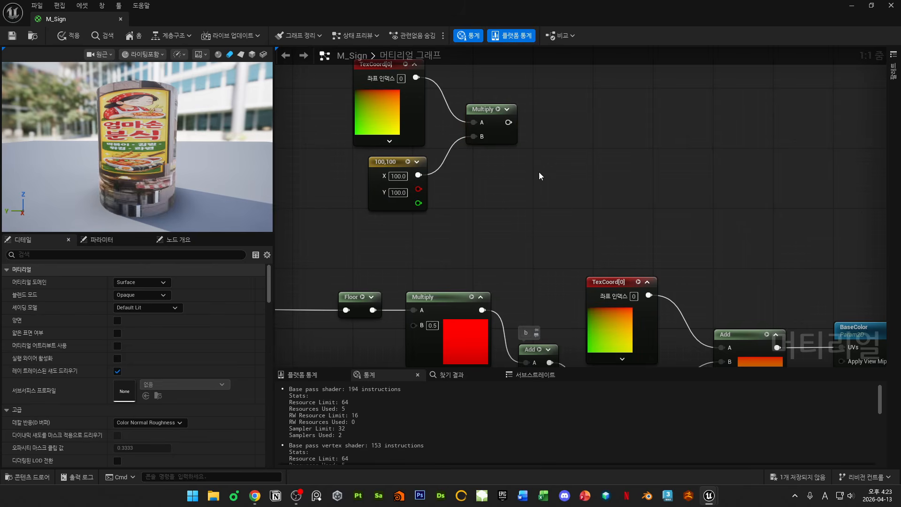
- Add a Frac node after the new Multiply and connect Multiply's output to its input
{"action": "right_click_drag", "start_coordinate": [437, 110], "coordinate": [421, 171]}
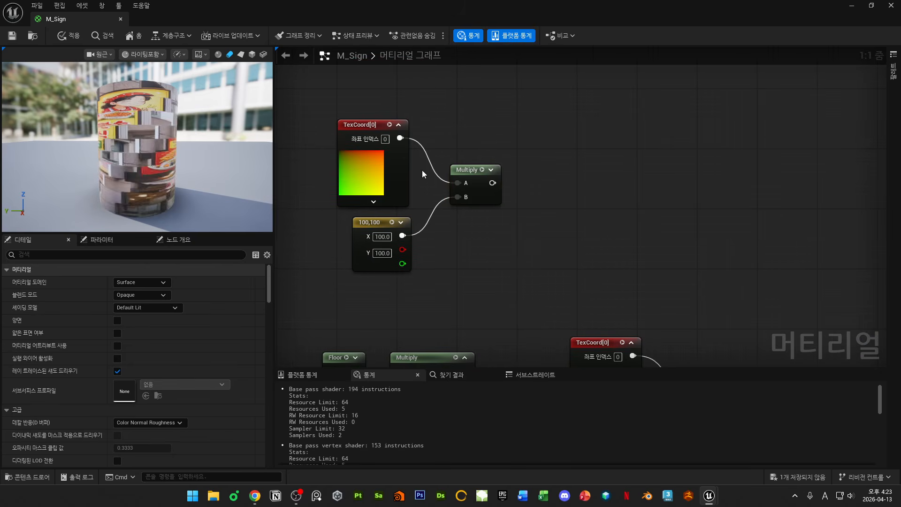
{"action": "right_click", "coordinate": [543, 200]}
{"action": "type", "text": "frac"}
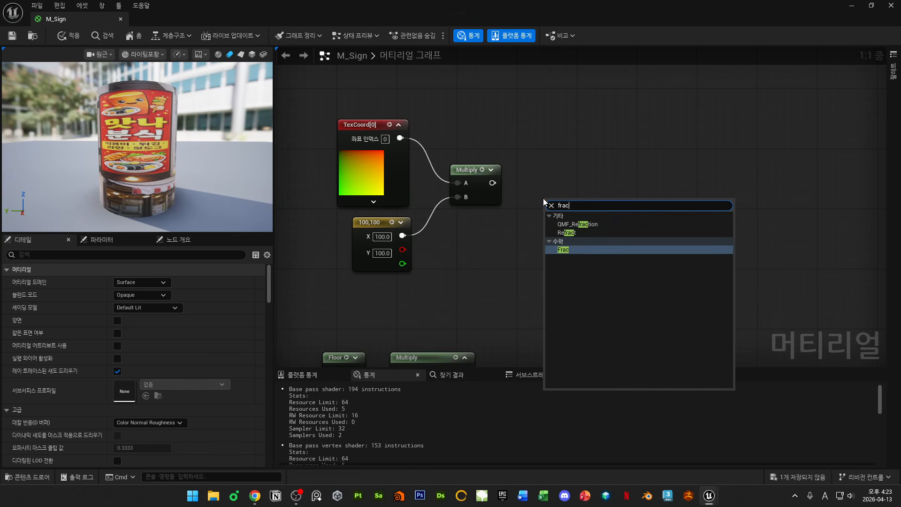
{"action": "key", "text": "Return"}
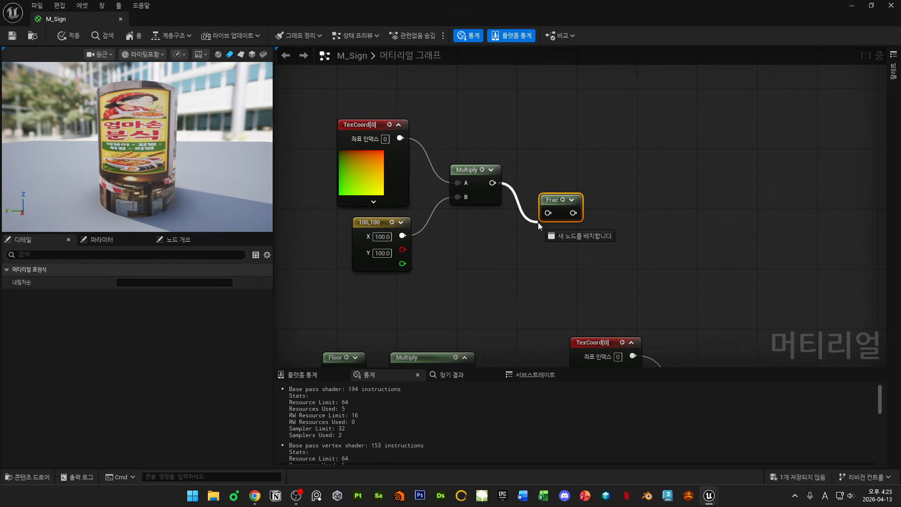
{"action": "left_click_drag", "start_coordinate": [538, 223], "coordinate": [584, 178]}
- Expand the Multiply node's thumbnail, preview its output on the cylinder, and end the preview
{"action": "left_click", "coordinate": [482, 171]}
{"action": "left_click", "coordinate": [496, 177]}
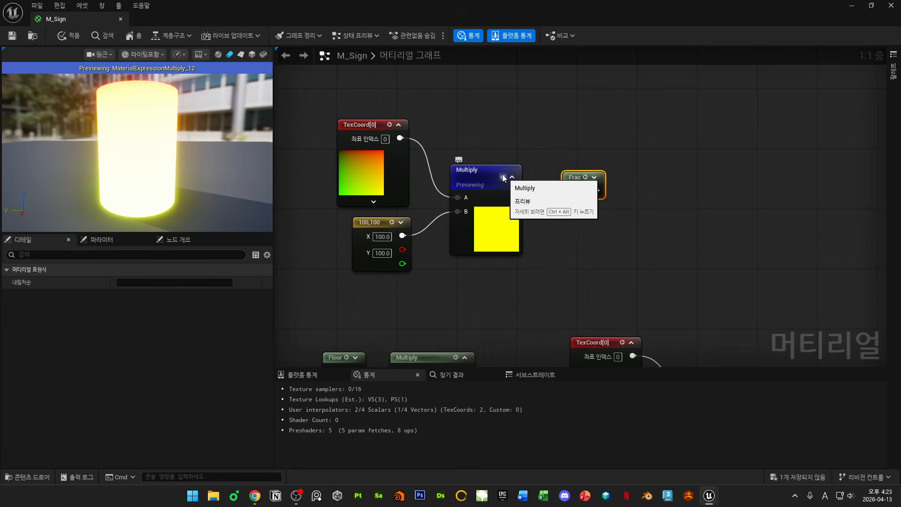
{"action": "left_click_drag", "start_coordinate": [237, 152], "coordinate": [170, 138]}
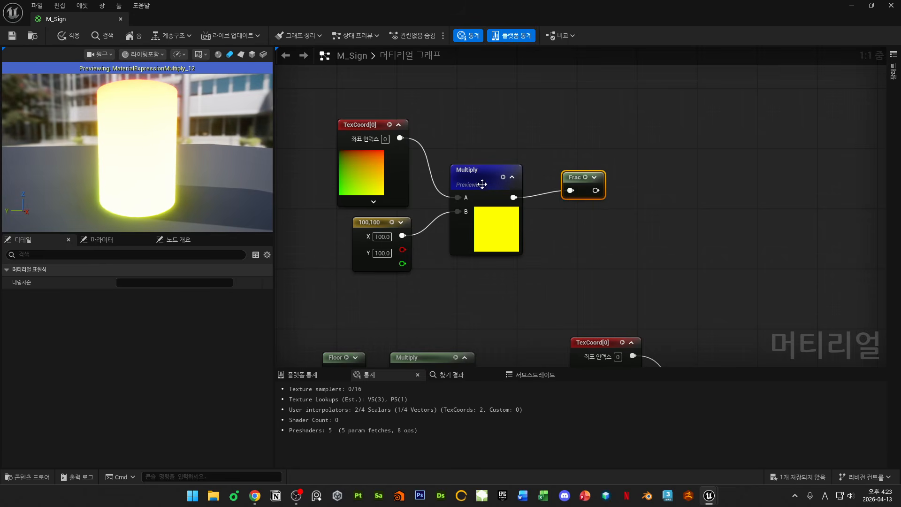
{"action": "left_click", "coordinate": [503, 177]}
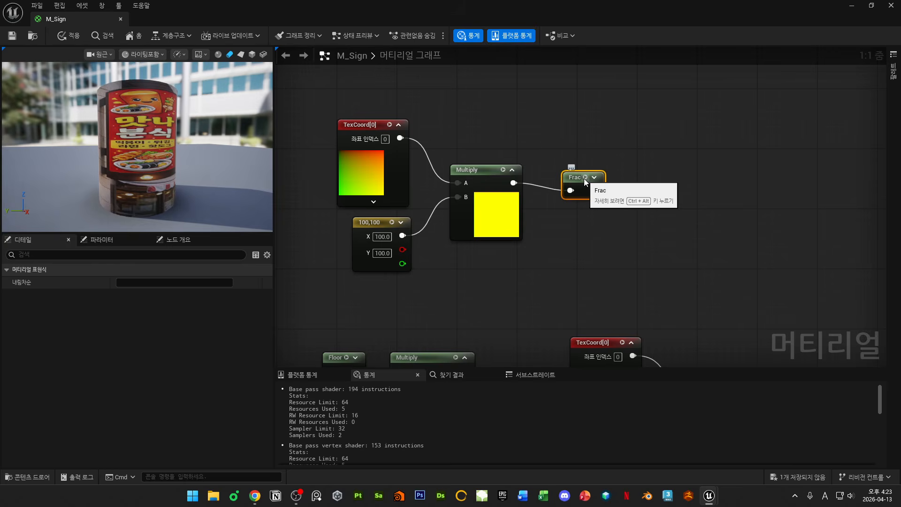
- Move Frac closer to Multiply and compare both nodes' previews on the cylinder, examining Frac's repeating UV tiles up close
{"action": "left_click", "coordinate": [584, 179]}
{"action": "left_click_drag", "start_coordinate": [575, 179], "coordinate": [554, 163]}
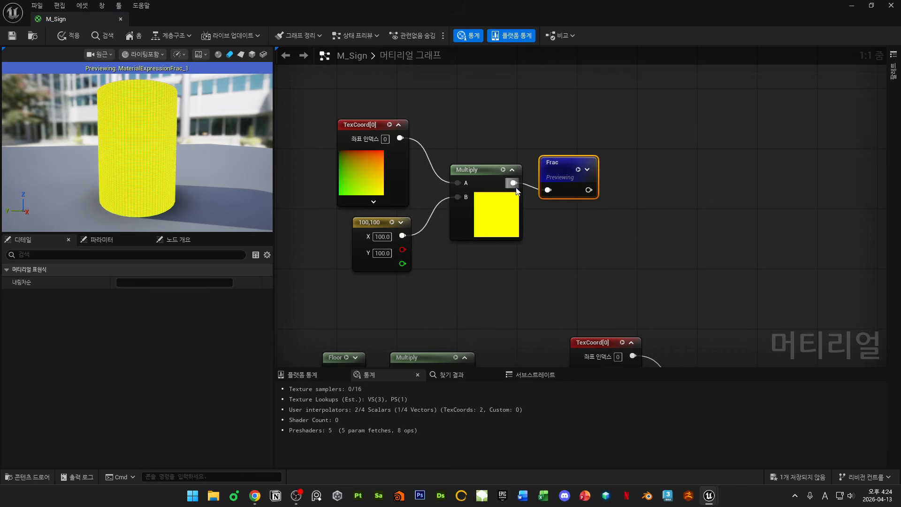
{"action": "left_click", "coordinate": [502, 171]}
{"action": "scroll", "coordinate": [197, 145], "scroll_direction": "up", "scroll_amount": 2}
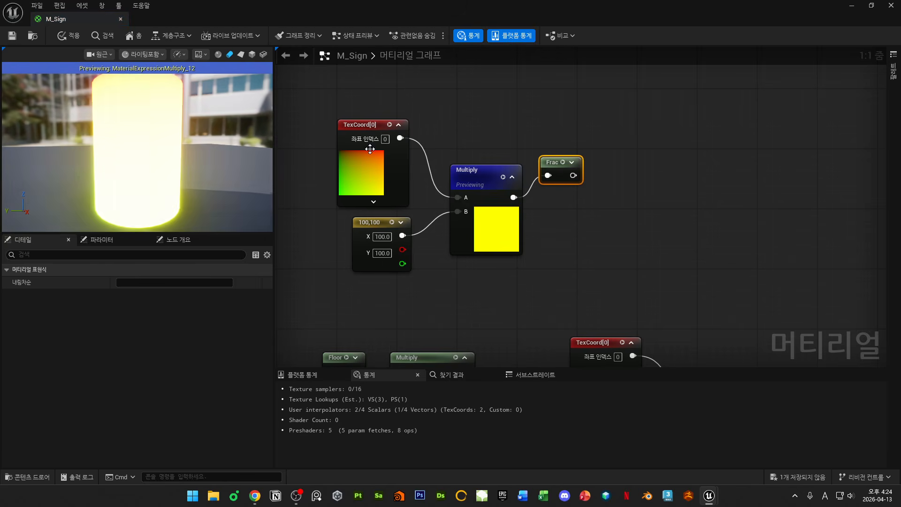
{"action": "left_click", "coordinate": [567, 164]}
{"action": "left_click", "coordinate": [512, 170]}
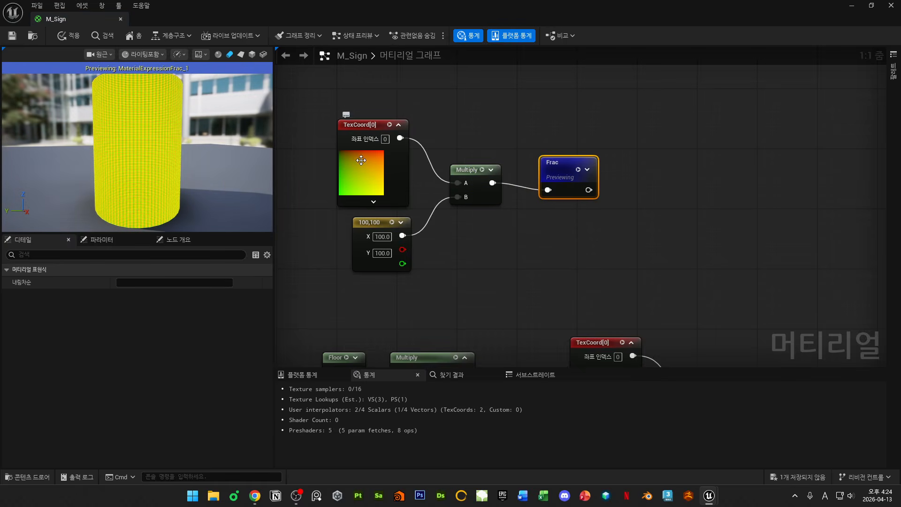
{"action": "scroll", "coordinate": [137, 152], "scroll_direction": "up", "scroll_amount": 8}
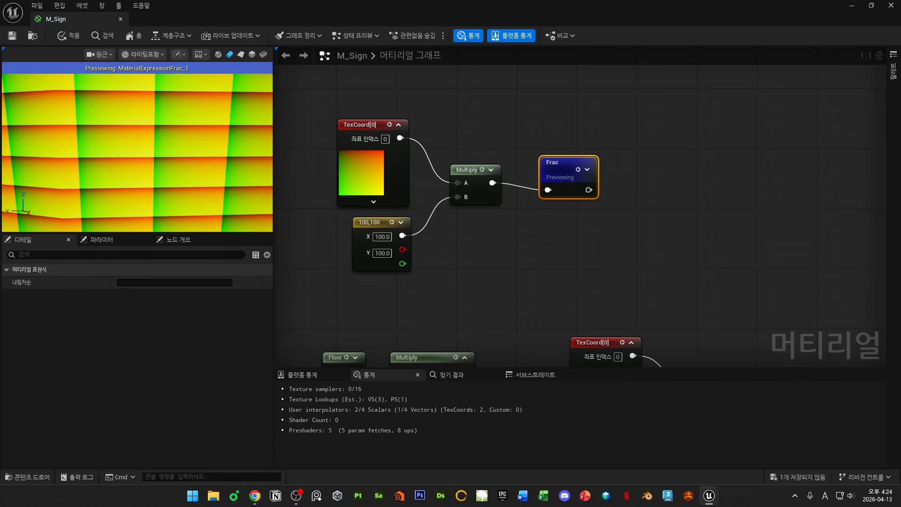
{"action": "scroll", "coordinate": [137, 152], "scroll_direction": "down", "scroll_amount": 8}
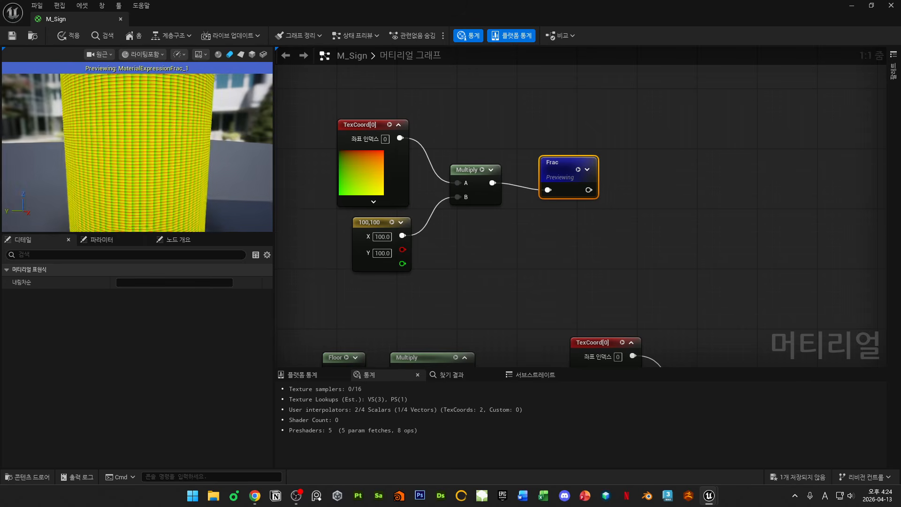
{"action": "left_click", "coordinate": [578, 170]}
- Add a second Multiply node connected after Frac and set its B value to 2
{"action": "right_click_drag", "start_coordinate": [622, 184], "coordinate": [516, 184]}
{"action": "right_click", "coordinate": [514, 184]}
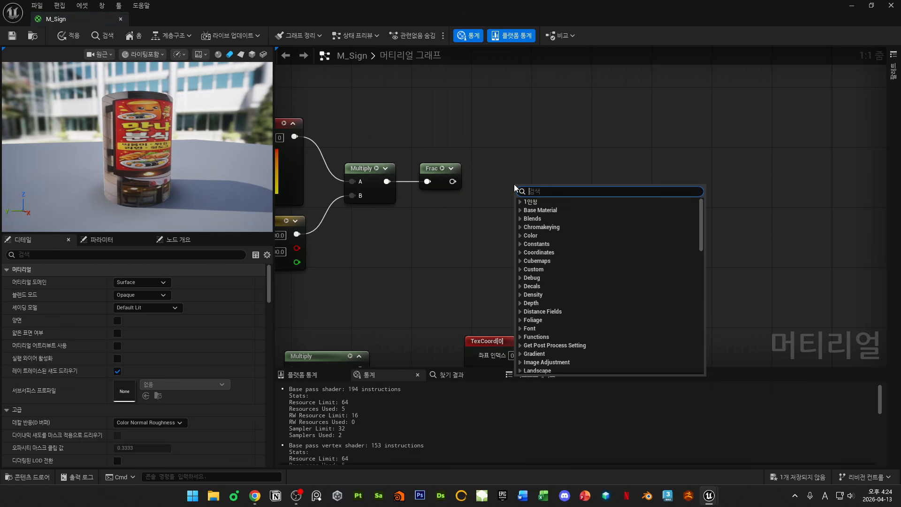
{"action": "type", "text": "mul"}
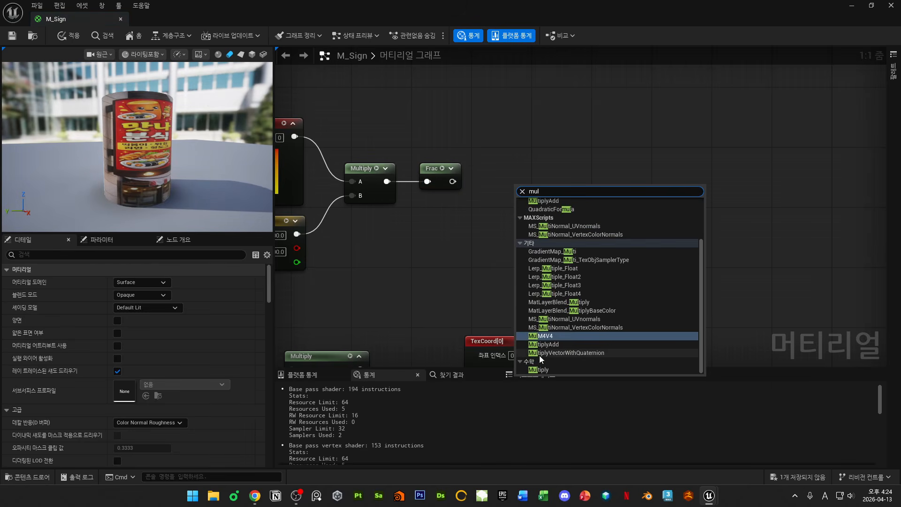
{"action": "left_click", "coordinate": [539, 361]}
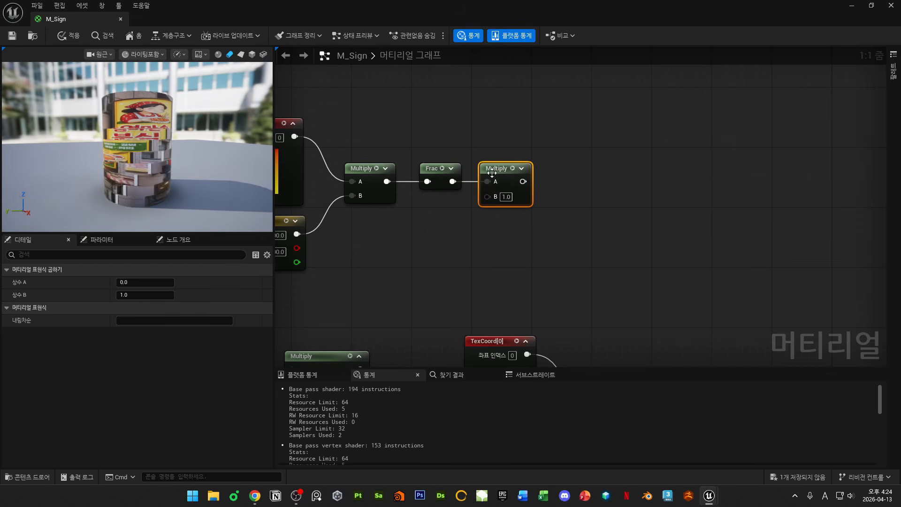
{"action": "left_click", "coordinate": [505, 197]}
- Add an Add node connected after the second Multiply and set its B value to -1
{"action": "left_click_drag", "start_coordinate": [570, 179], "coordinate": [554, 168]}
{"action": "type", "text": "add"}
{"action": "key", "text": "Return"}
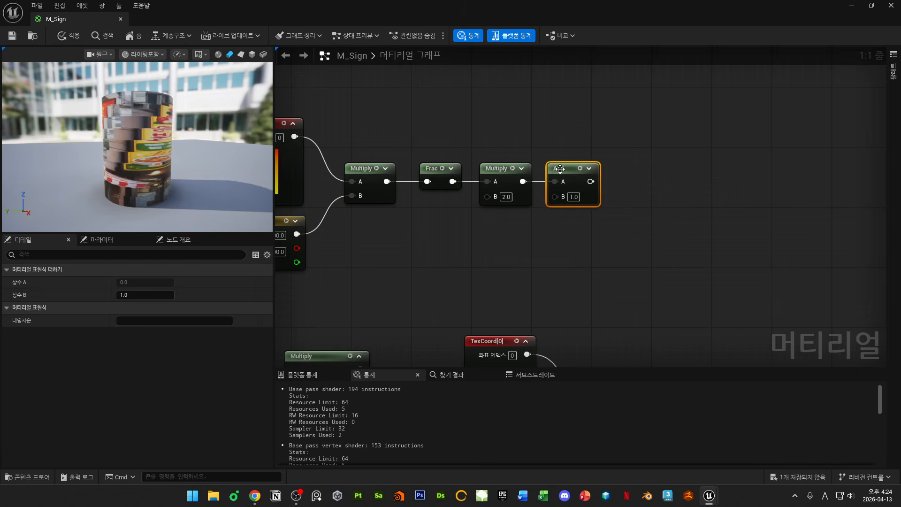
{"action": "left_click", "coordinate": [573, 197]}
{"action": "key", "text": "Return"}
{"action": "left_click", "coordinate": [635, 210]}
{"action": "right_click_drag", "start_coordinate": [652, 212], "coordinate": [646, 208]}
- Preview the new Add node up close, compare its tile pattern with Frac's, and end the preview
{"action": "scroll", "coordinate": [600, 218], "scroll_direction": "down", "scroll_amount": 2}
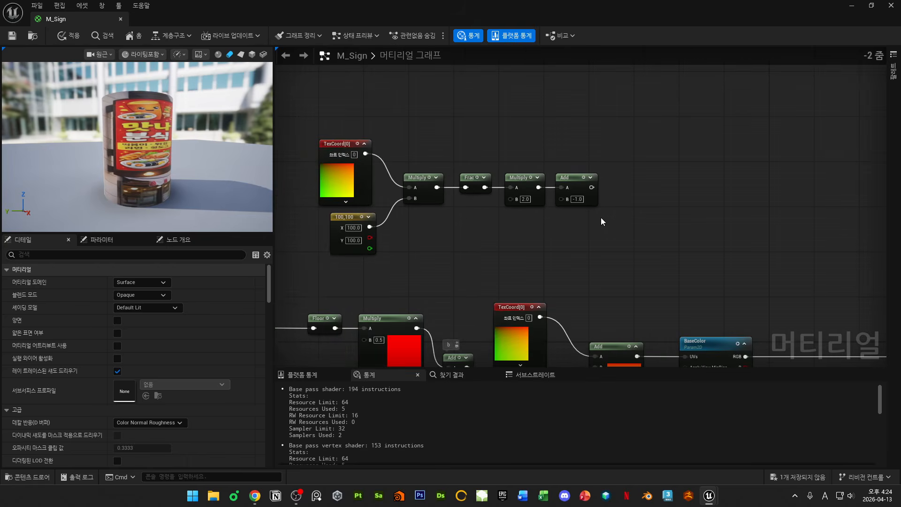
{"action": "scroll", "coordinate": [624, 221], "scroll_direction": "up", "scroll_amount": 1}
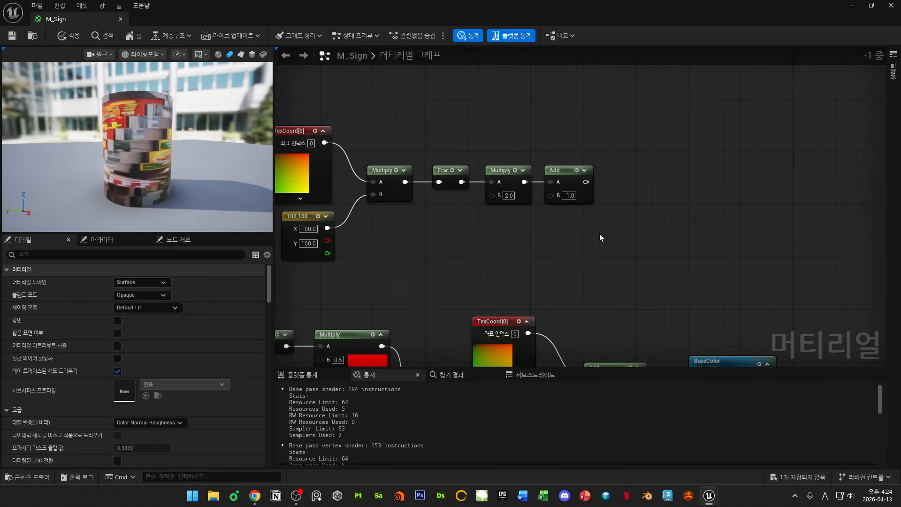
{"action": "left_click", "coordinate": [576, 170]}
{"action": "scroll", "coordinate": [144, 106], "scroll_direction": "up", "scroll_amount": 10}
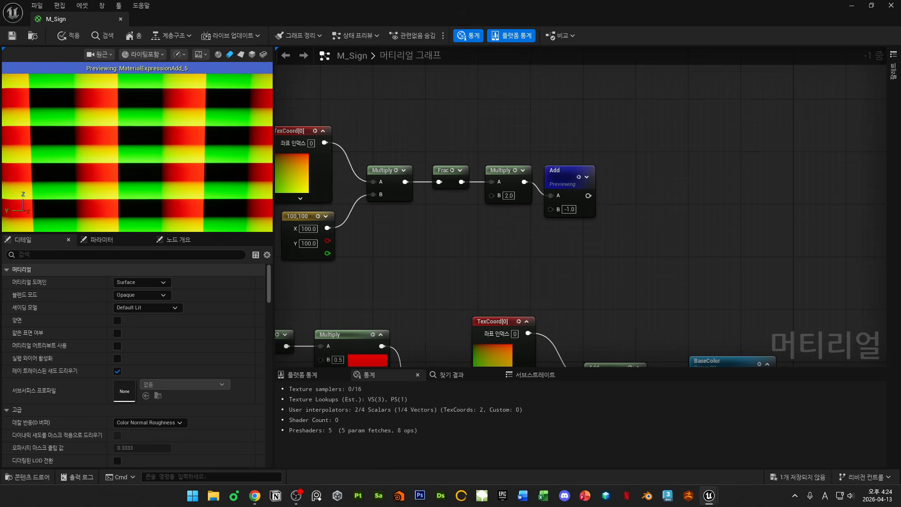
{"action": "key", "text": "space"}
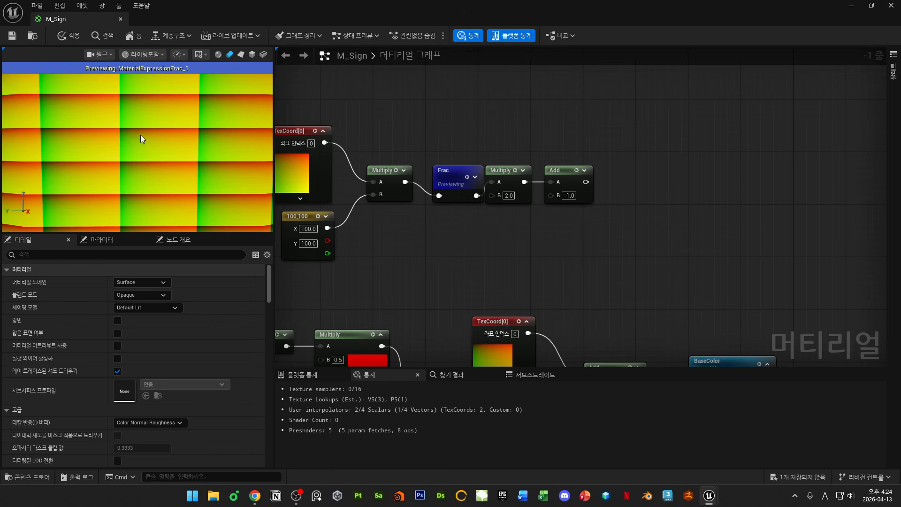
{"action": "left_click", "coordinate": [575, 174]}
{"action": "key", "text": "space"}
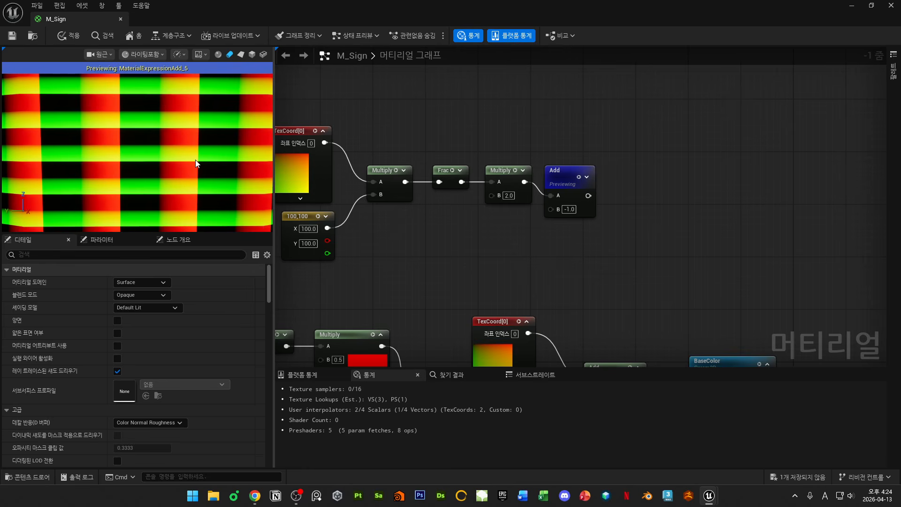
{"action": "key", "text": "space"}
- Add a Length node connected after Add and preview its output on the cylinder
{"action": "left_click_drag", "start_coordinate": [585, 182], "coordinate": [611, 182]}
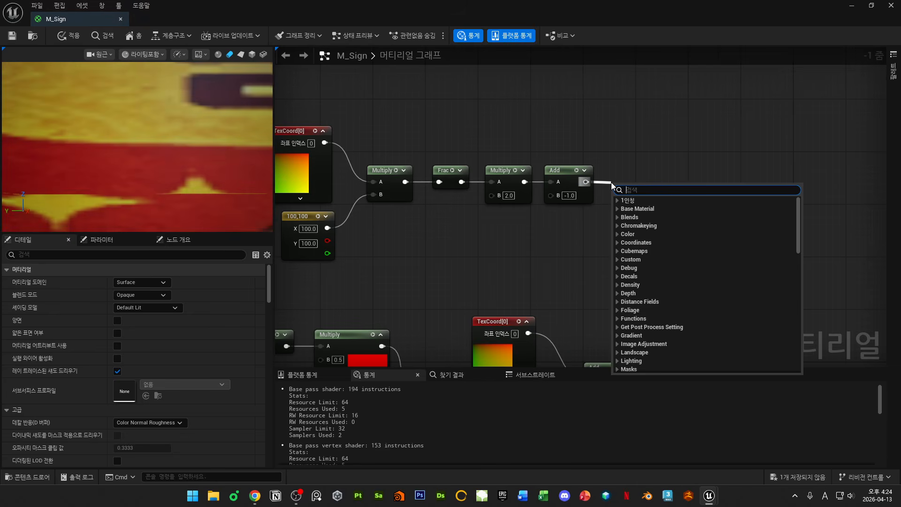
{"action": "type", "text": "leng"}
{"action": "key", "text": "Return"}
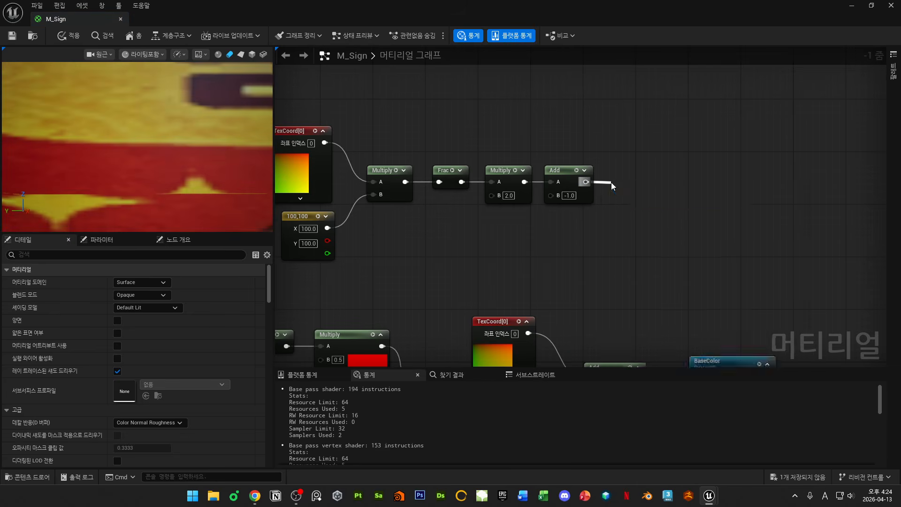
{"action": "key", "text": "space"}
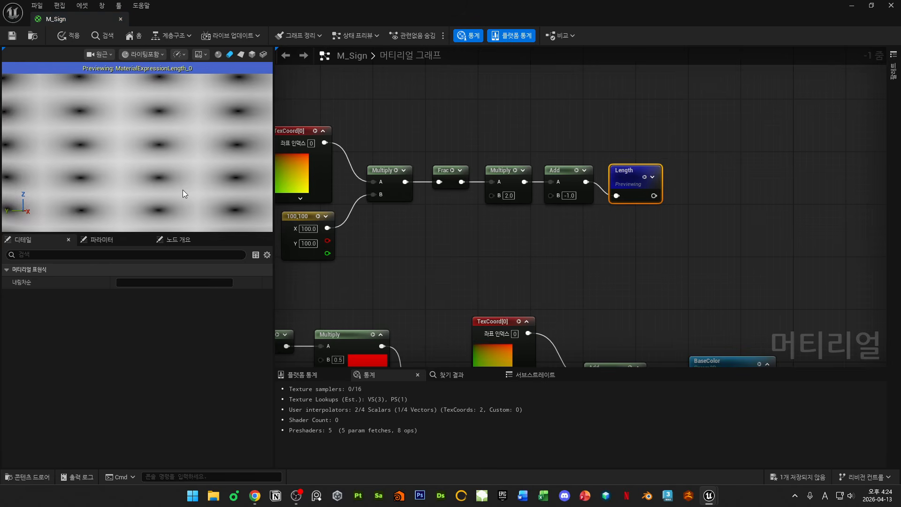
- Examine the Length preview across the whole cylinder and expand the node's thumbnail
{"action": "mouse_move", "coordinate": [189, 199]}
{"action": "right_mouse_down"}
{"action": "mouse_move", "coordinate": [189, 253]}
{"action": "mouse_move", "coordinate": [189, 214]}
{"action": "right_mouse_up"}
{"action": "right_click_drag", "start_coordinate": [714, 257], "coordinate": [590, 264]}
{"action": "left_click", "coordinate": [572, 195]}
{"action": "left_click", "coordinate": [527, 183]}
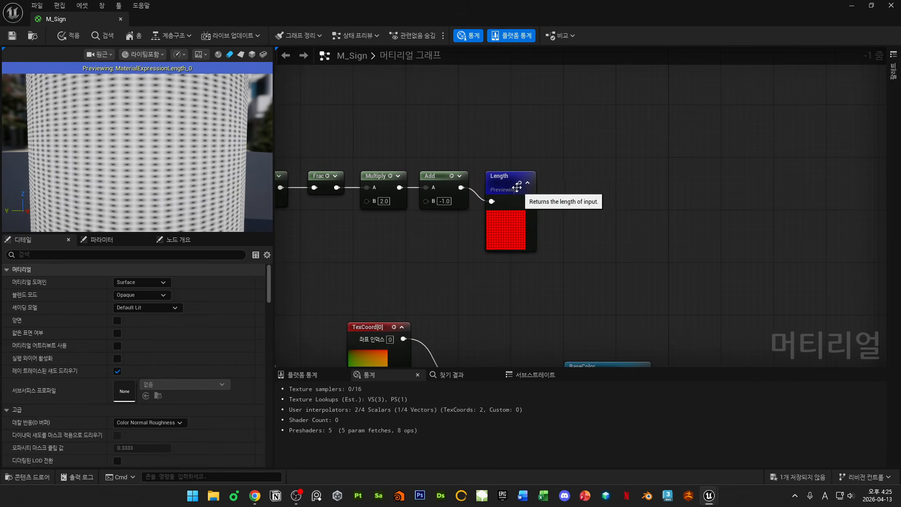
- End the Length node's preview, collapse its thumbnail, and add a OneMinus (1-x) node connected after Length
{"action": "left_click", "coordinate": [519, 183]}
{"action": "left_click", "coordinate": [521, 177]}
{"action": "left_click_drag", "start_coordinate": [521, 187], "coordinate": [575, 187]}
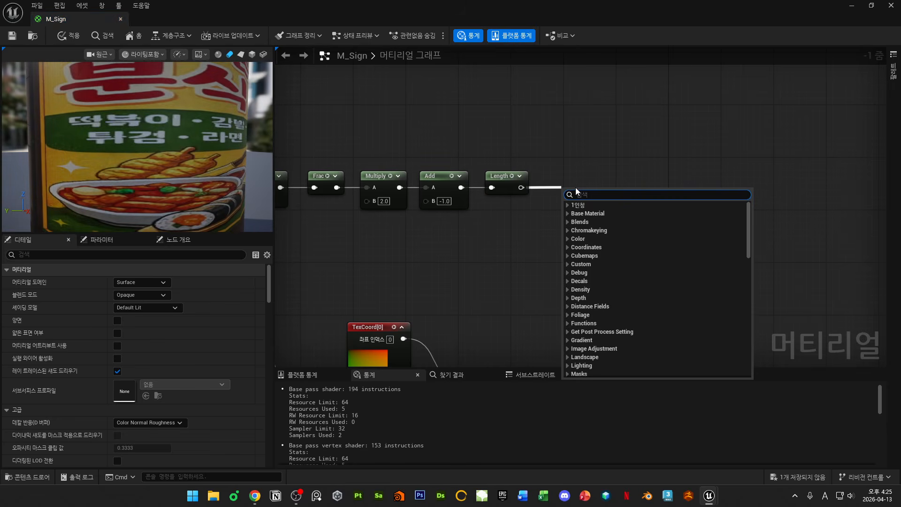
{"action": "type", "text": "one"}
{"action": "key", "text": "Return"}
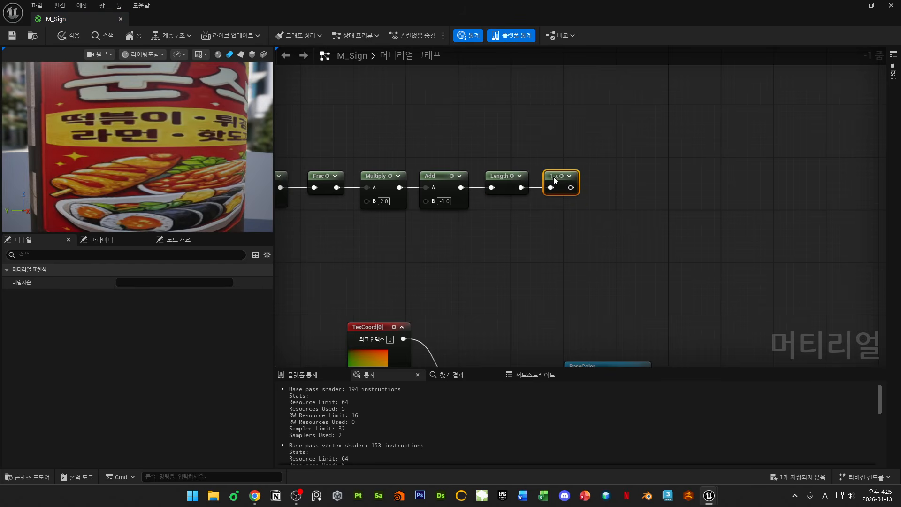
- Preview the 1-x node up close and compare its dot pattern with the Length node's output
{"action": "key", "text": "space"}
{"action": "right_click_drag", "start_coordinate": [187, 185], "coordinate": [205, 221]}
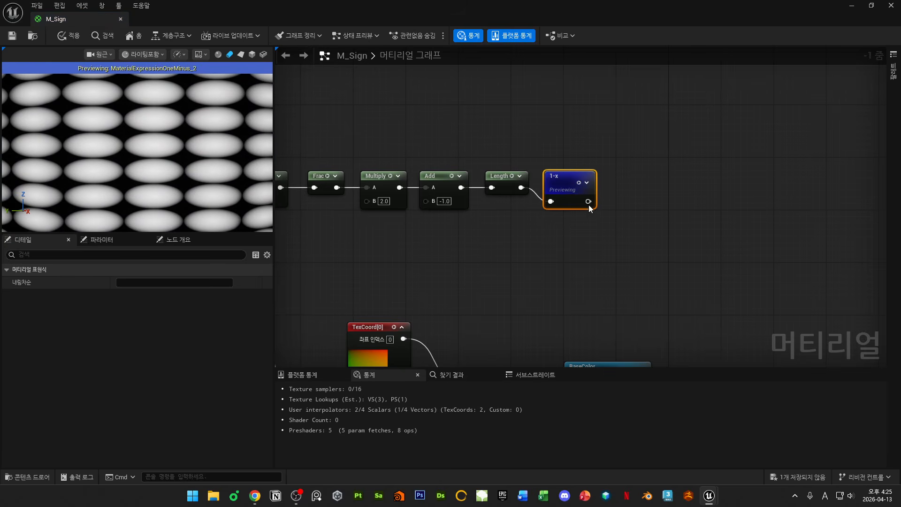
{"action": "key", "text": "space"}
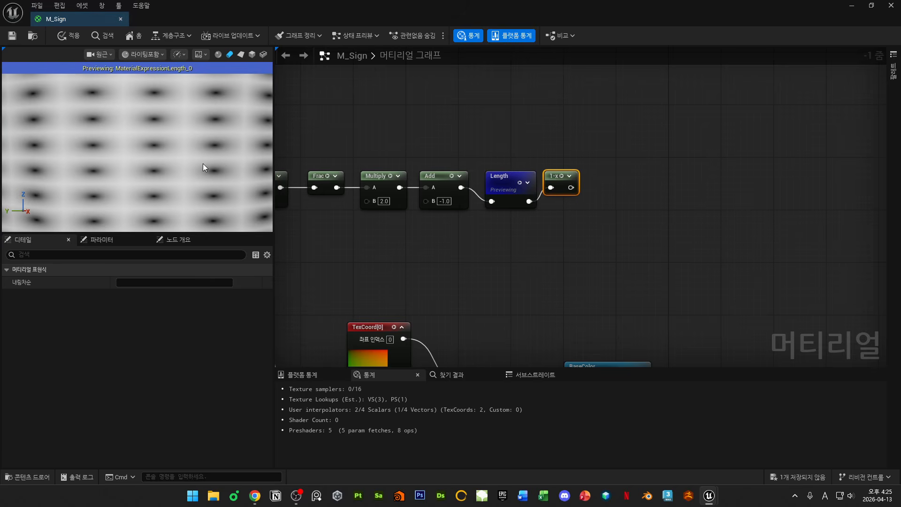
{"action": "right_click_drag", "start_coordinate": [174, 146], "coordinate": [183, 166]}
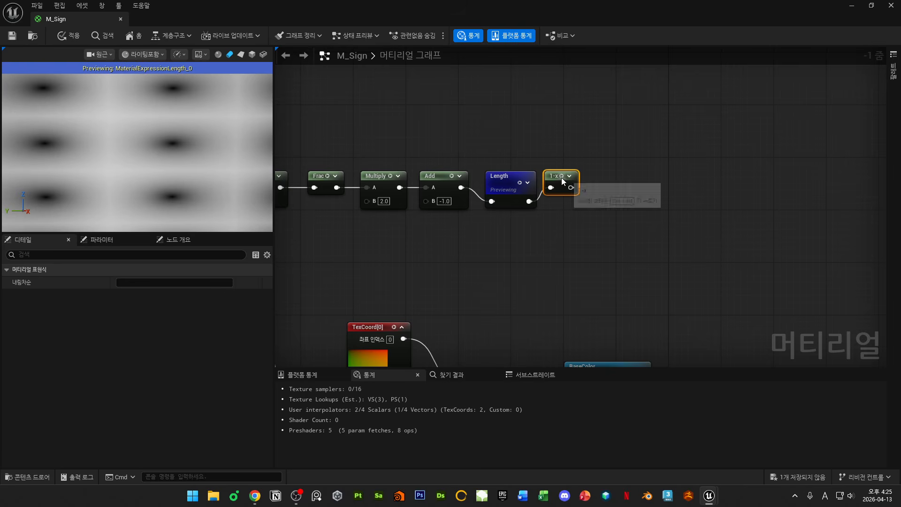
{"action": "key", "text": "space"}
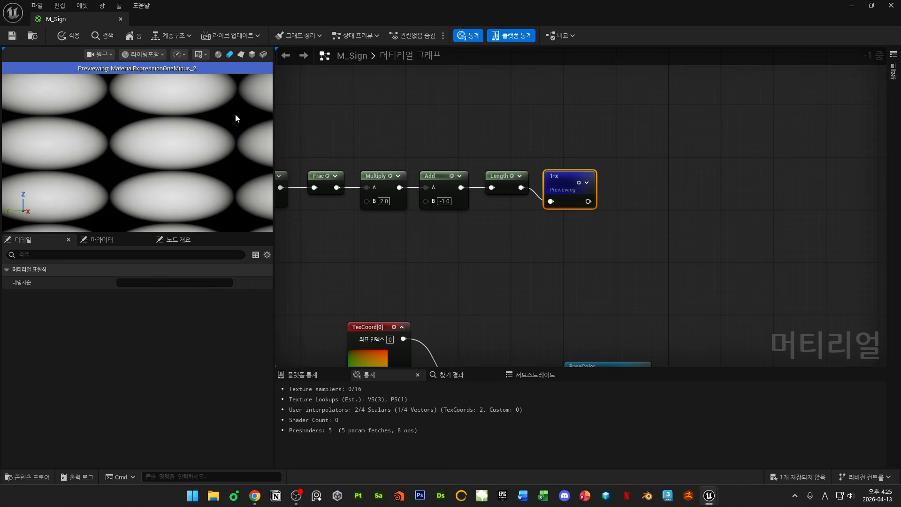
{"action": "left_click", "coordinate": [650, 259]}
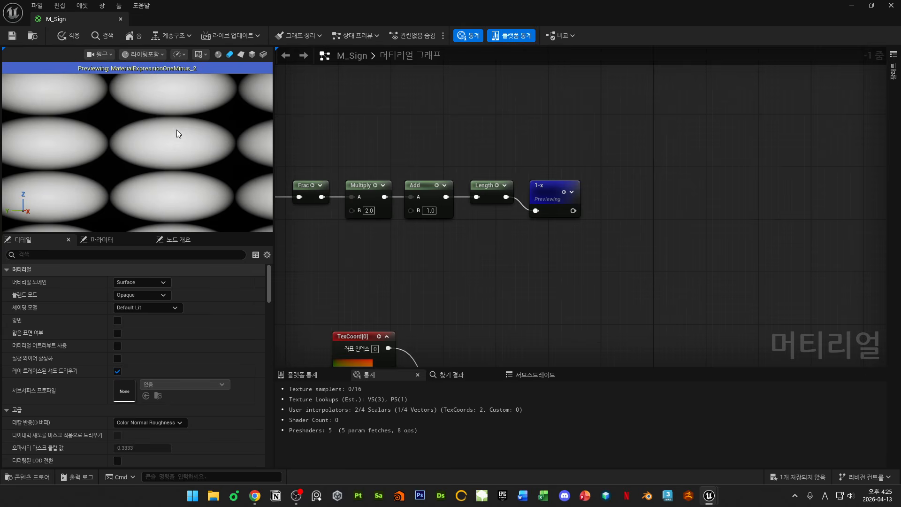
{"action": "right_click_drag", "start_coordinate": [176, 130], "coordinate": [210, 158]}
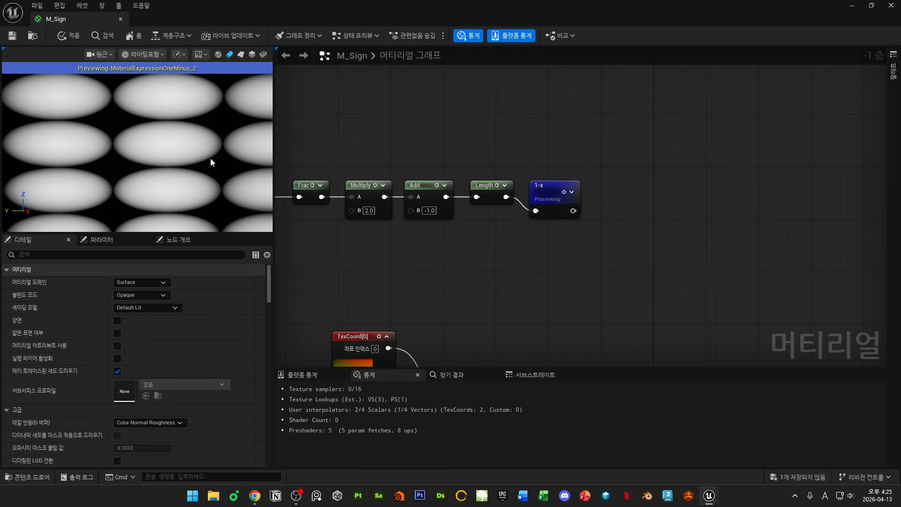
- Add a Multiply node, connect 1-x to both its A and B inputs, and preview the result
{"action": "right_click_drag", "start_coordinate": [631, 194], "coordinate": [523, 214]}
{"action": "right_click", "coordinate": [507, 223]}
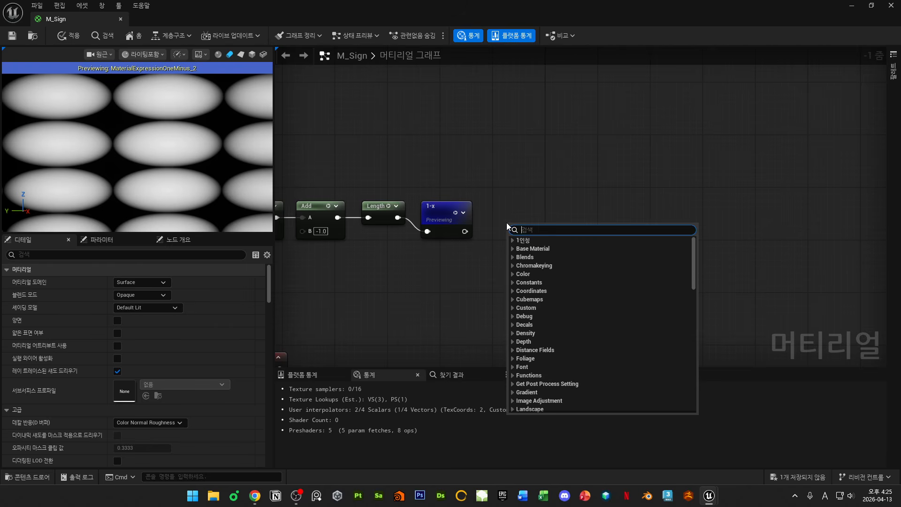
{"action": "type", "text": "mul"}
{"action": "left_click", "coordinate": [539, 400]}
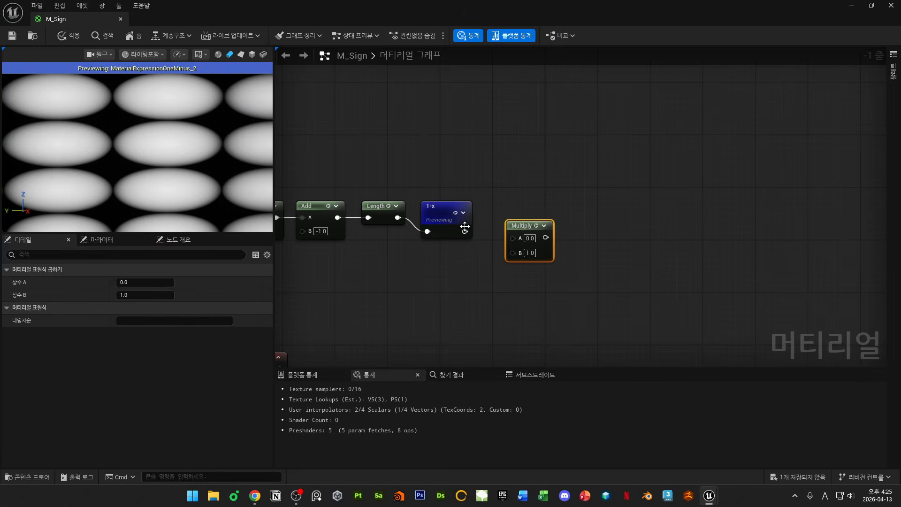
{"action": "mouse_move", "coordinate": [505, 236]}
{"action": "left_mouse_down"}
{"action": "mouse_move", "coordinate": [513, 237]}
{"action": "mouse_move", "coordinate": [490, 241]}
{"action": "mouse_move", "coordinate": [513, 250]}
{"action": "left_mouse_up"}
{"action": "left_click", "coordinate": [536, 226]}
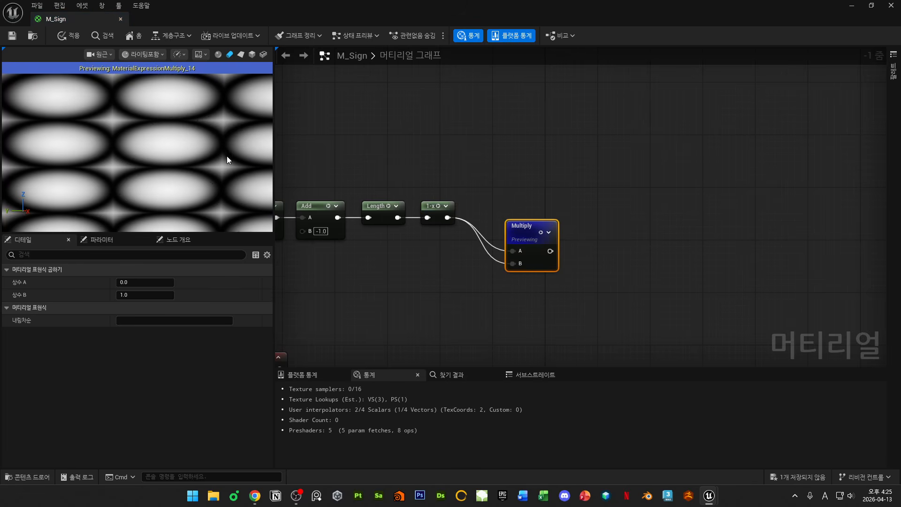
- Move the new Multiply aside, add a Saturate node connected after 1-x, and preview both nodes for comparison
{"action": "left_click_drag", "start_coordinate": [520, 235], "coordinate": [573, 203]}
{"action": "left_click_drag", "start_coordinate": [469, 242], "coordinate": [469, 241]}
{"action": "type", "text": "sat"}
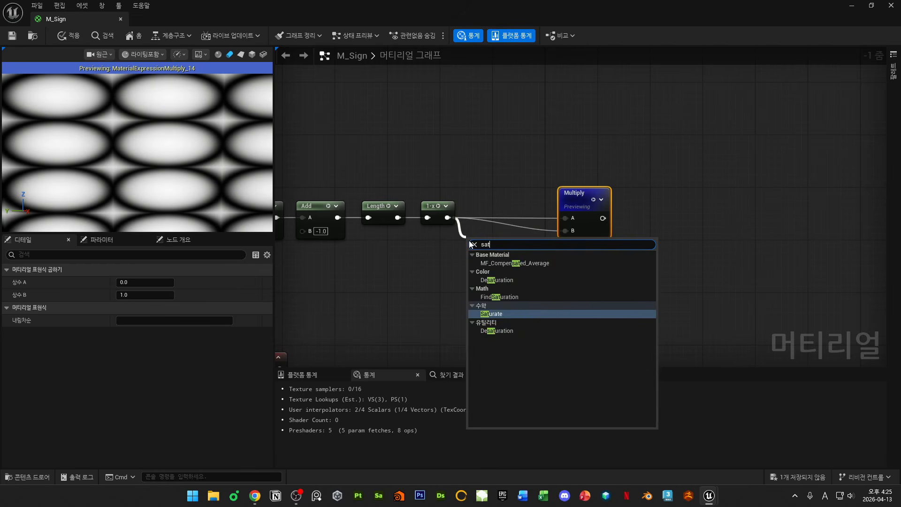
{"action": "key", "text": "Return"}
{"action": "left_click", "coordinate": [438, 206]}
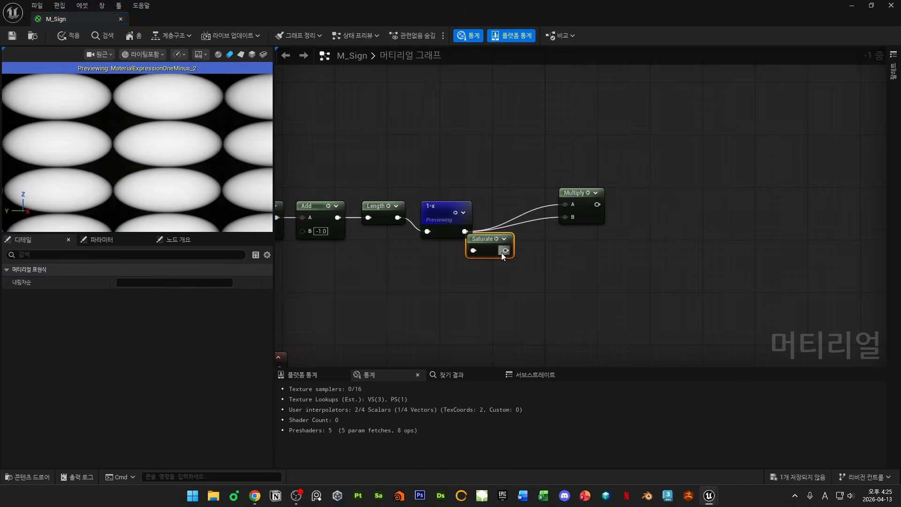
{"action": "left_click", "coordinate": [496, 239]}
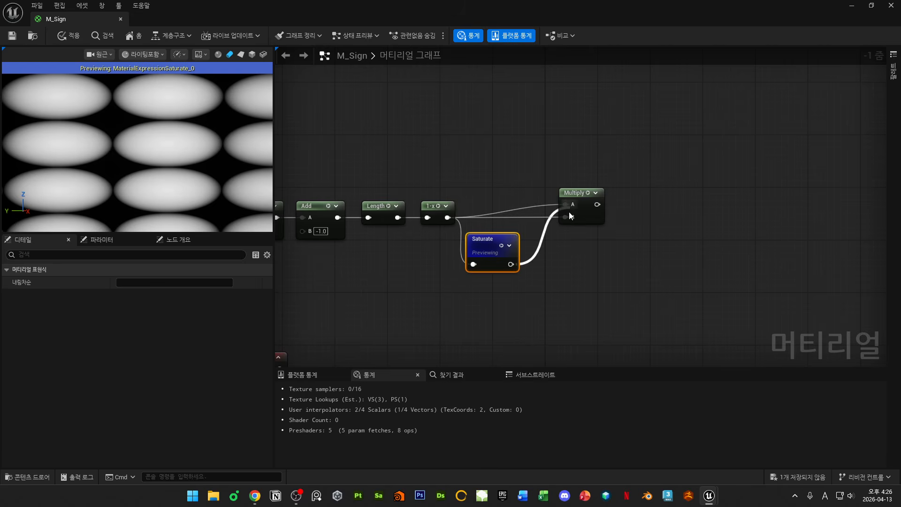
- Connect Saturate to both A and B of Multiply, align the two nodes, and check and end Multiply's preview
{"action": "left_click_drag", "start_coordinate": [516, 260], "coordinate": [511, 264]}
{"action": "left_click", "coordinate": [589, 194]}
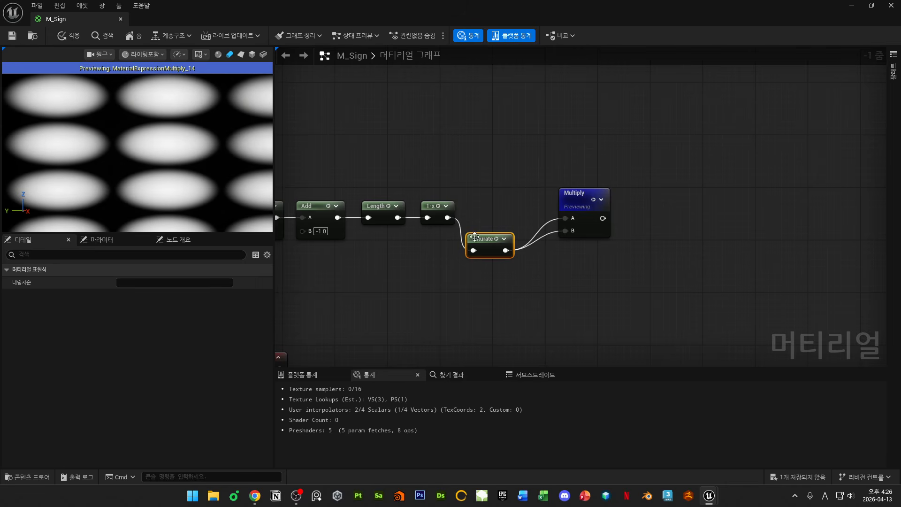
{"action": "left_click", "coordinate": [563, 207]}
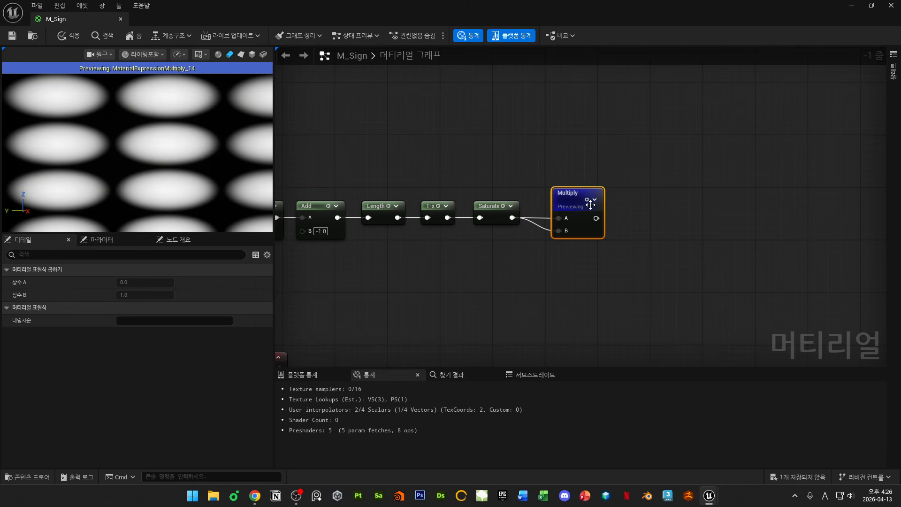
{"action": "key", "text": "space"}
- Reposition the whole dot-pattern node chain above the texture rotation nodes so that it ends above BaseColor
{"action": "scroll", "coordinate": [561, 183], "scroll_direction": "down", "scroll_amount": 5}
{"action": "right_click_drag", "start_coordinate": [561, 211], "coordinate": [488, 224]}
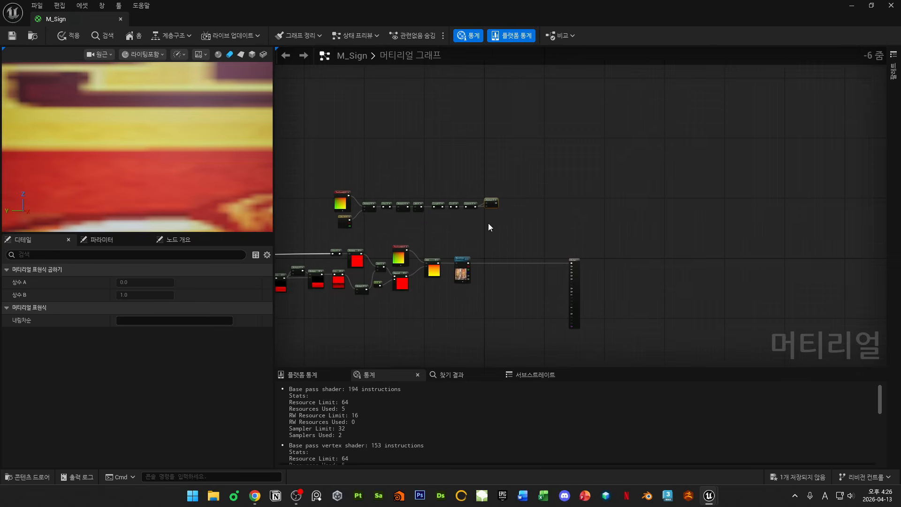
{"action": "scroll", "coordinate": [469, 207], "scroll_direction": "up", "scroll_amount": 3}
{"action": "right_click_drag", "start_coordinate": [589, 229], "coordinate": [488, 184]}
{"action": "scroll", "coordinate": [488, 184], "scroll_direction": "down", "scroll_amount": 2}
{"action": "right_click_drag", "start_coordinate": [308, 147], "coordinate": [429, 139]}
{"action": "left_click_drag", "start_coordinate": [337, 115], "coordinate": [532, 159]}
{"action": "left_click", "coordinate": [547, 254]}
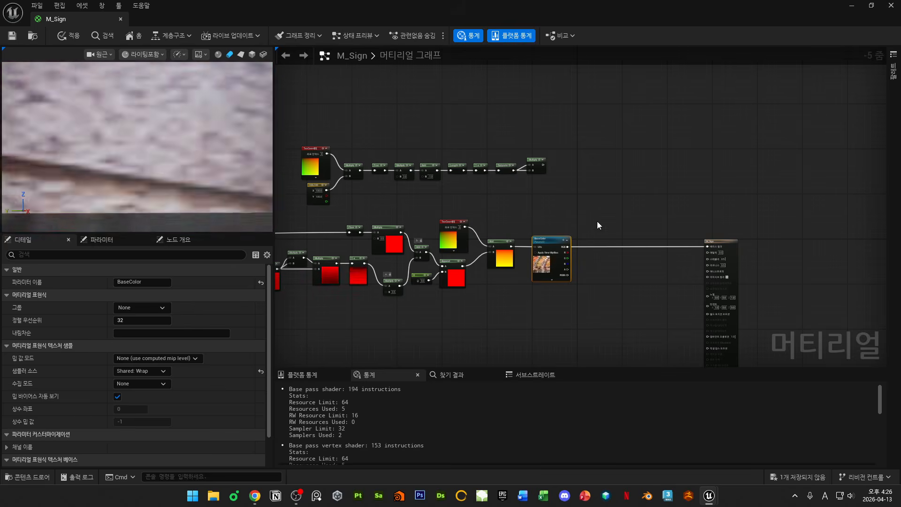
- Add a Multiply node combining the dot pattern with BaseColor's RGB, connect it to M_Sign's base color, and apply
{"action": "scroll", "coordinate": [597, 221], "scroll_direction": "up", "scroll_amount": 2}
{"action": "right_click", "coordinate": [596, 198]}
{"action": "type", "text": "mul"}
{"action": "left_click", "coordinate": [620, 383]}
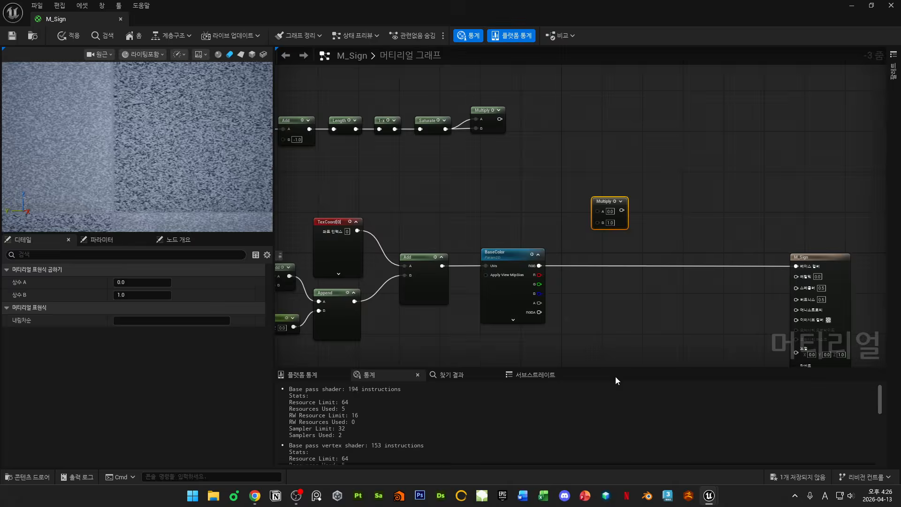
{"action": "left_click_drag", "start_coordinate": [500, 118], "coordinate": [539, 266]}
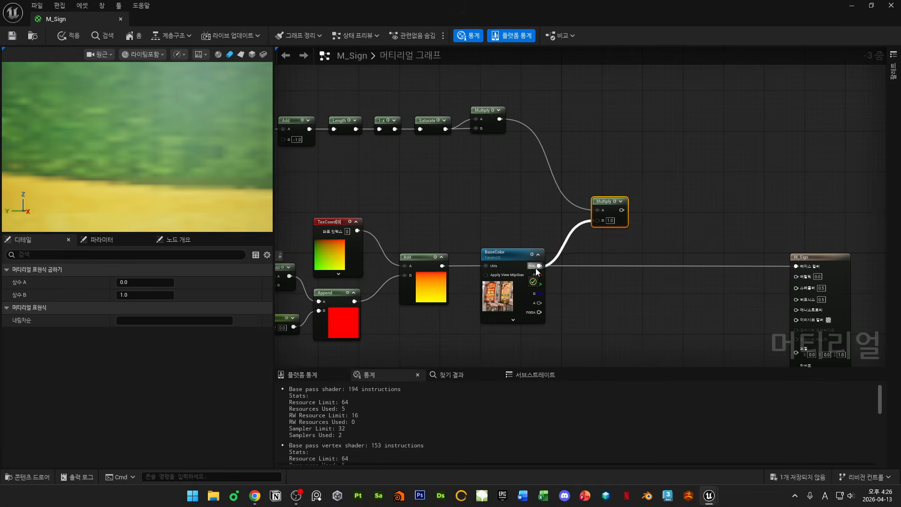
{"action": "left_click_drag", "start_coordinate": [797, 269], "coordinate": [797, 267]}
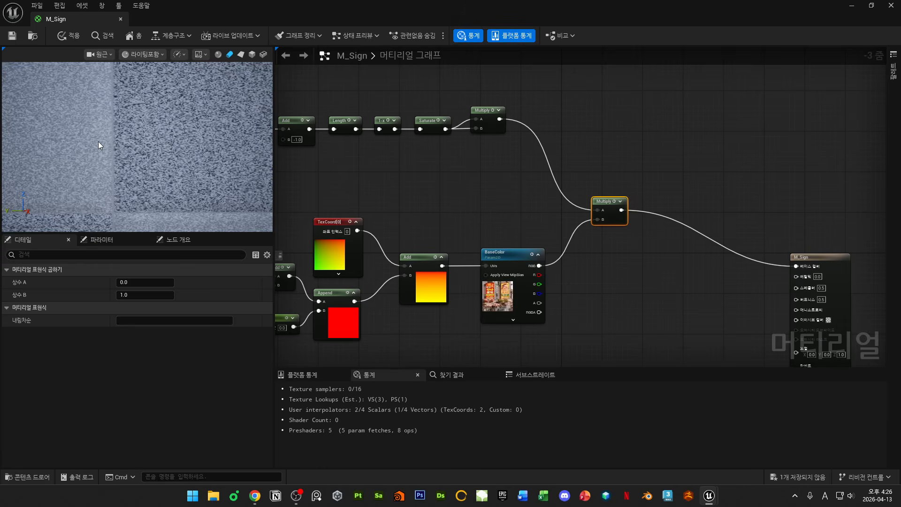
{"action": "scroll", "coordinate": [196, 157], "scroll_direction": "down", "scroll_amount": 5}
{"action": "scroll", "coordinate": [187, 172], "scroll_direction": "down", "scroll_amount": 5}
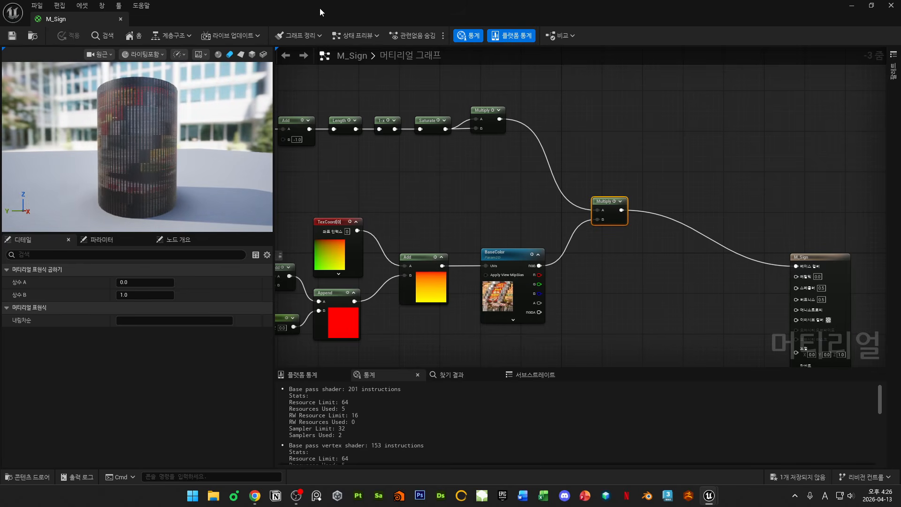
- Shrink and move the material editor window to examine the dotted sign cylinder in the level viewport
{"action": "left_click_drag", "start_coordinate": [325, 9], "coordinate": [475, 315]}
{"action": "key", "text": "w"}
{"action": "right_click_drag", "start_coordinate": [575, 237], "coordinate": [537, 320]}
{"action": "key", "text": "w"}
{"action": "key", "text": "a"}
{"action": "key", "text": "s"}
{"action": "left_click_drag", "start_coordinate": [511, 315], "coordinate": [470, 211]}
- Set the tiling constant's X and Y to 200 and save the material
{"action": "right_click_drag", "start_coordinate": [462, 289], "coordinate": [666, 346]}
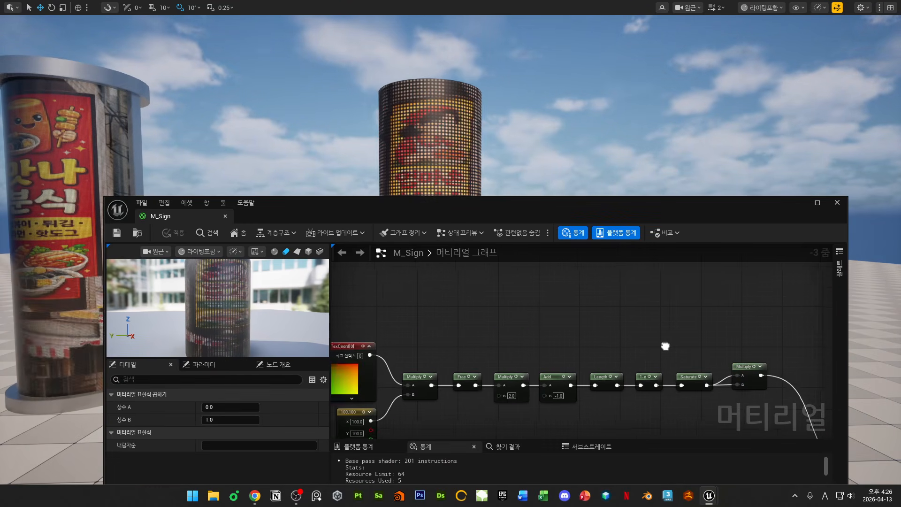
{"action": "right_click_drag", "start_coordinate": [487, 320], "coordinate": [671, 280]}
{"action": "scroll", "coordinate": [547, 378], "scroll_direction": "up", "scroll_amount": 3}
{"action": "left_click", "coordinate": [531, 383]}
{"action": "type", "text": "200"}
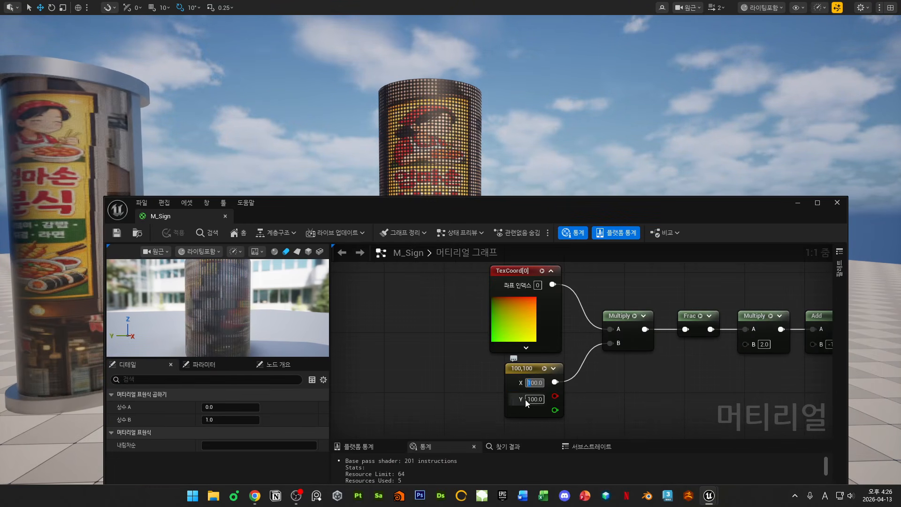
{"action": "key", "text": "Tab"}
{"action": "type", "text": "200"}
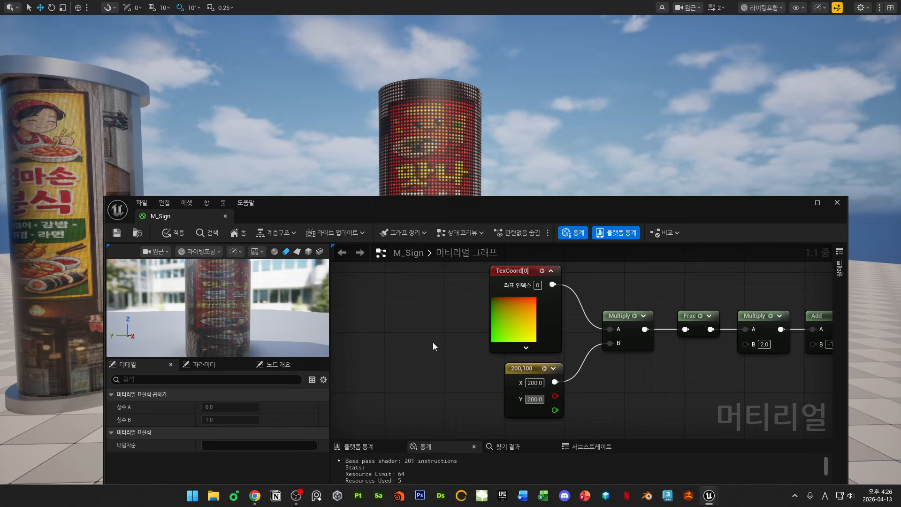
{"action": "left_click", "coordinate": [115, 233]}
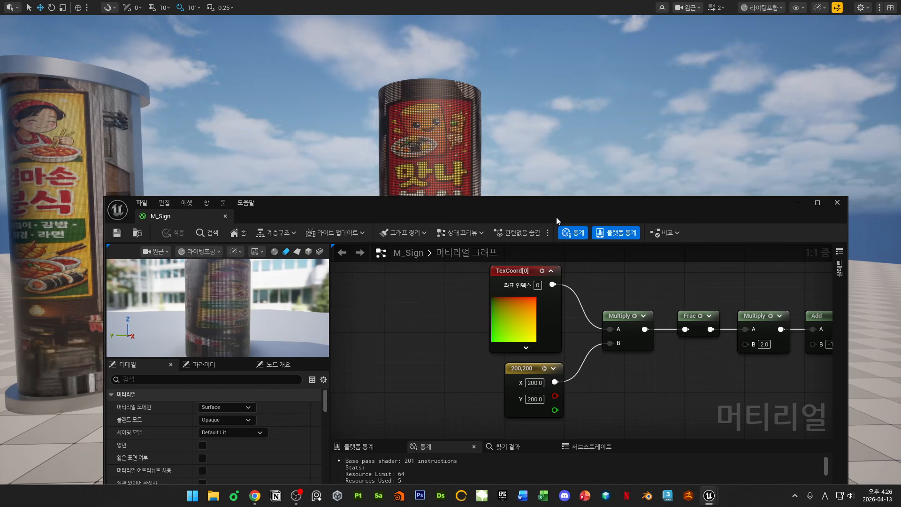
- Examine the sign's denser dot pattern in the level viewport from near and far, moving the editor window as needed
{"action": "left_click_drag", "start_coordinate": [558, 215], "coordinate": [504, 367]}
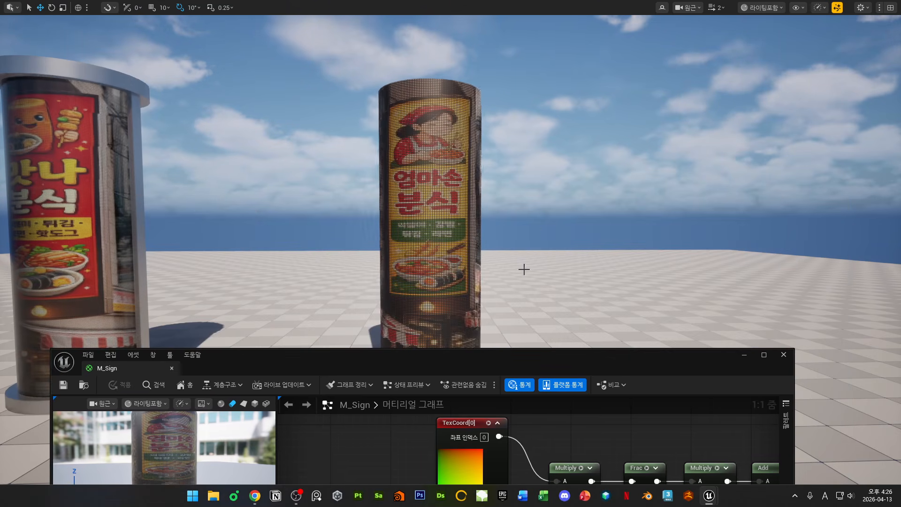
{"action": "mouse_move", "coordinate": [523, 268]}
{"action": "right_mouse_down"}
{"action": "mouse_move", "coordinate": [535, 268]}
{"action": "mouse_move", "coordinate": [517, 268]}
{"action": "right_mouse_up"}
{"action": "key", "text": "s"}
{"action": "key", "text": "w"}
{"action": "key", "text": "s"}
{"action": "right_click_drag", "start_coordinate": [493, 320], "coordinate": [493, 321]}
{"action": "left_click_drag", "start_coordinate": [518, 364], "coordinate": [533, 193]}
{"action": "key", "text": "w"}
{"action": "mouse_move", "coordinate": [525, 94]}
{"action": "right_mouse_down"}
{"action": "mouse_move", "coordinate": [507, 111]}
{"action": "mouse_move", "coordinate": [521, 112]}
{"action": "mouse_move", "coordinate": [512, 105]}
{"action": "right_mouse_up"}
{"action": "key", "text": "s"}
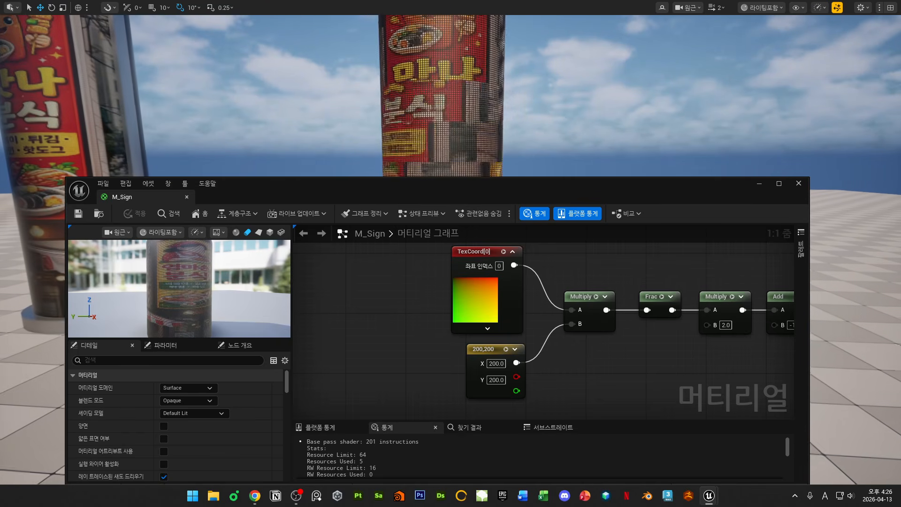
- Check the dot shapes up close, set the tiling constant's Y to 300, and save the material
{"action": "scroll", "coordinate": [405, 299], "scroll_direction": "down", "scroll_amount": 2}
{"action": "left_click_drag", "start_coordinate": [374, 285], "coordinate": [428, 349]}
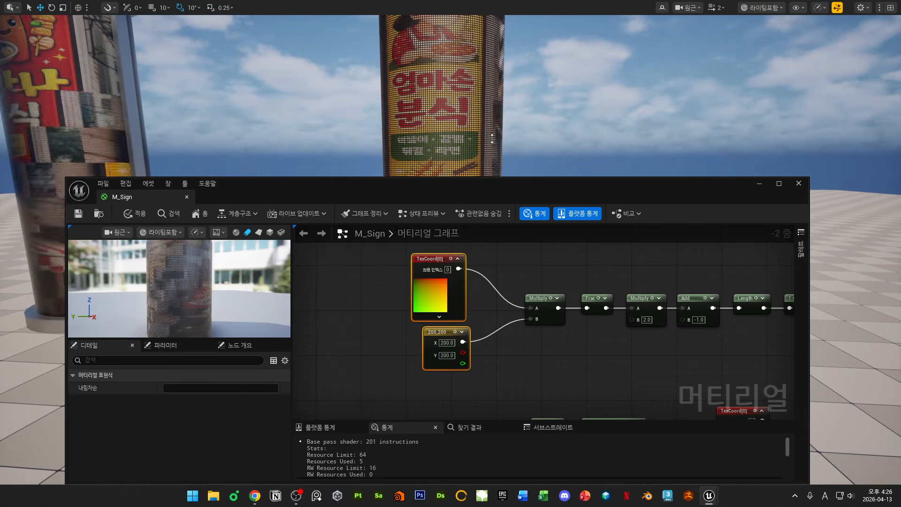
{"action": "key", "text": "w"}
{"action": "right_click_drag", "start_coordinate": [491, 136], "coordinate": [493, 120]}
{"action": "key", "text": "w"}
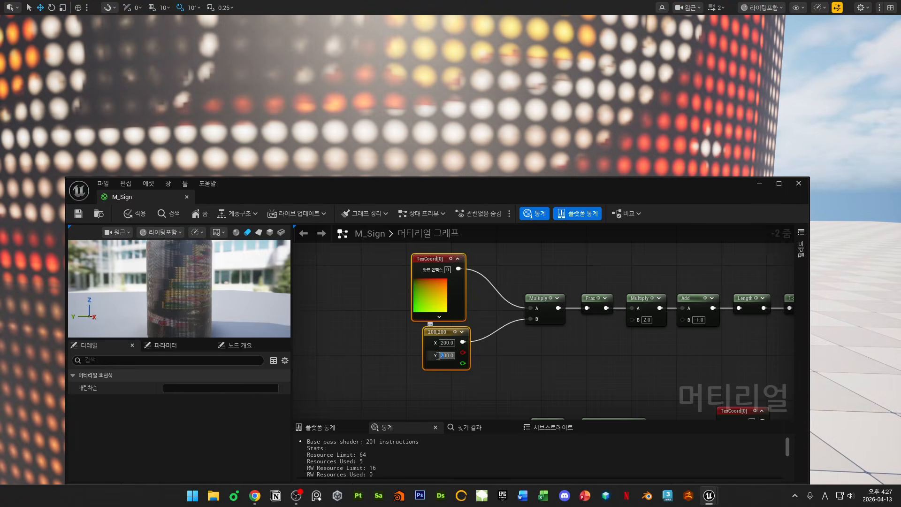
{"action": "left_click", "coordinate": [353, 318]}
{"action": "left_click", "coordinate": [78, 217]}
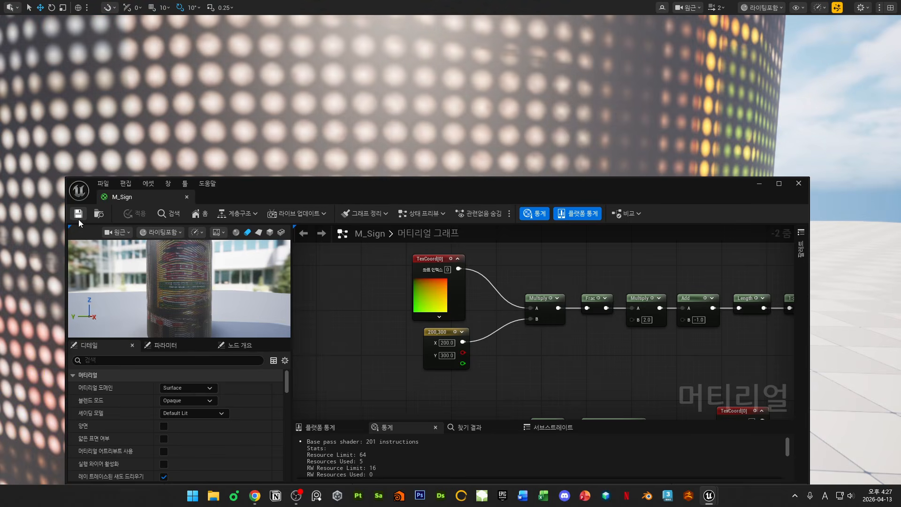
- Try scaling the sign cylinder in the level viewport to change its dot proportions, and undo the scaling
{"action": "key", "text": "s"}
{"action": "right_click_drag", "start_coordinate": [426, 139], "coordinate": [426, 139]}
{"action": "key", "text": "w"}
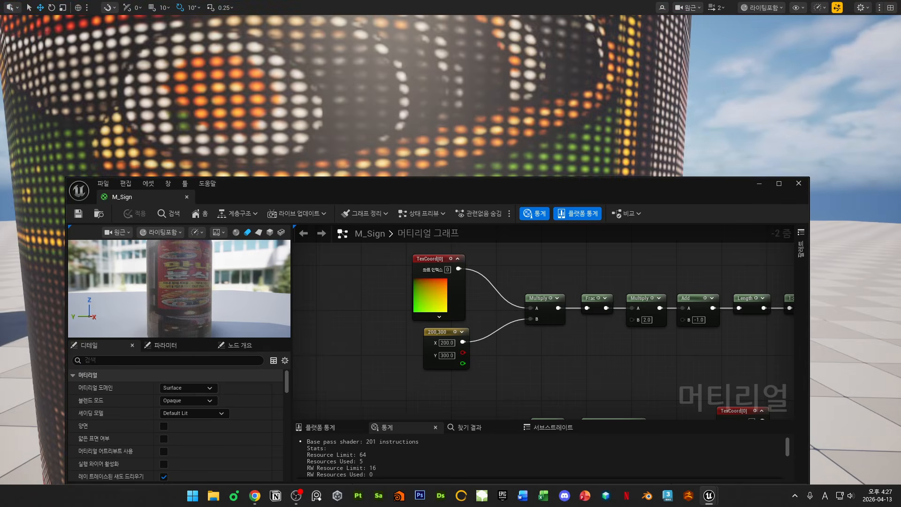
{"action": "key", "text": "s"}
{"action": "right_click_drag", "start_coordinate": [510, 139], "coordinate": [510, 140]}
{"action": "key", "text": "r"}
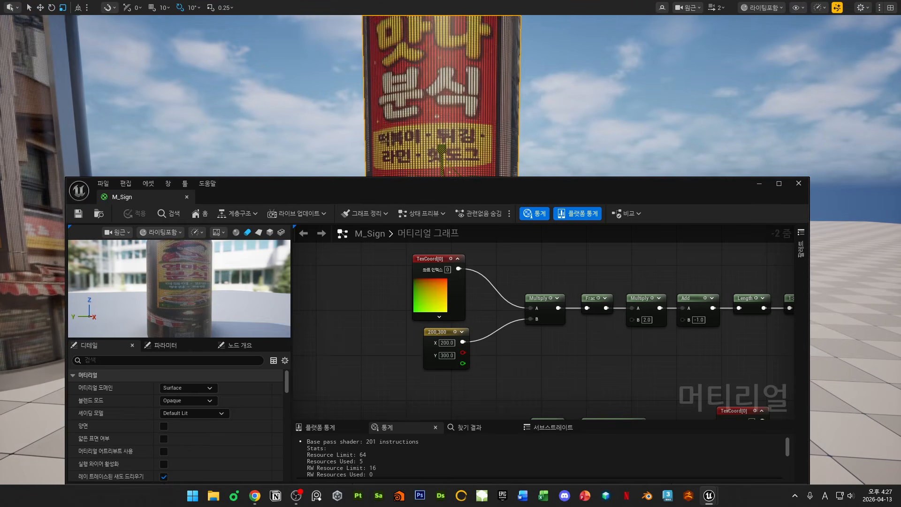
{"action": "key", "text": "w"}
{"action": "right_click_drag", "start_coordinate": [457, 122], "coordinate": [457, 122]}
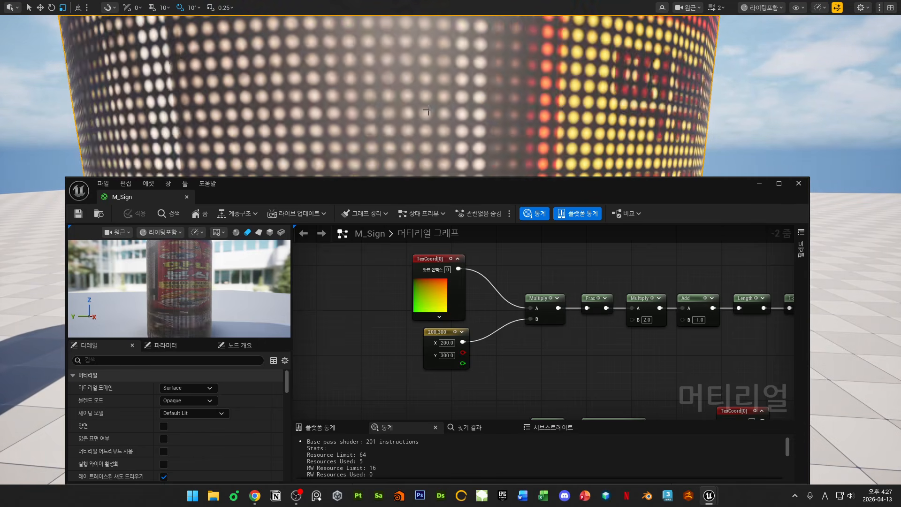
{"action": "key", "text": "ctrl+z"}
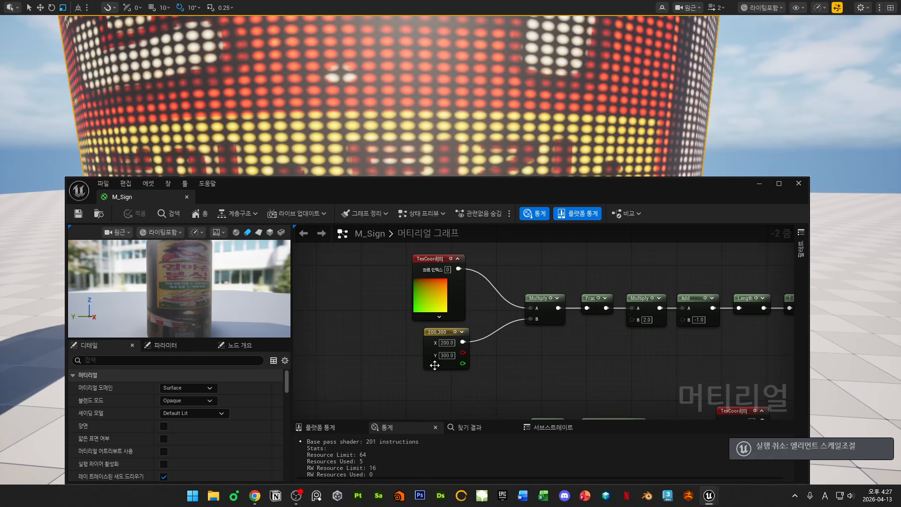
- Set the tiling constant's Y to 200, save the material, and move the material editor lower to uncover the sign
{"action": "scroll", "coordinate": [435, 361], "scroll_direction": "up", "scroll_amount": 2}
{"action": "type", "text": "200"}
{"action": "key", "text": "Return"}
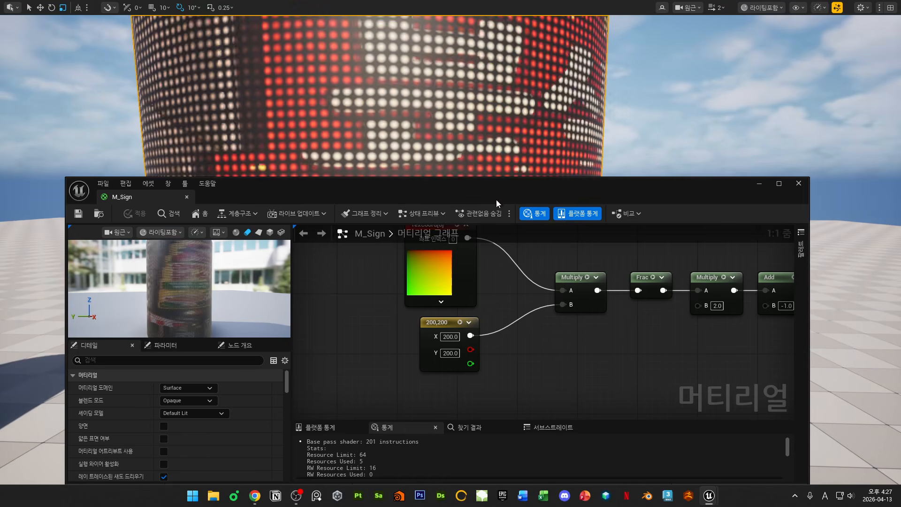
{"action": "left_click_drag", "start_coordinate": [496, 199], "coordinate": [500, 341]}
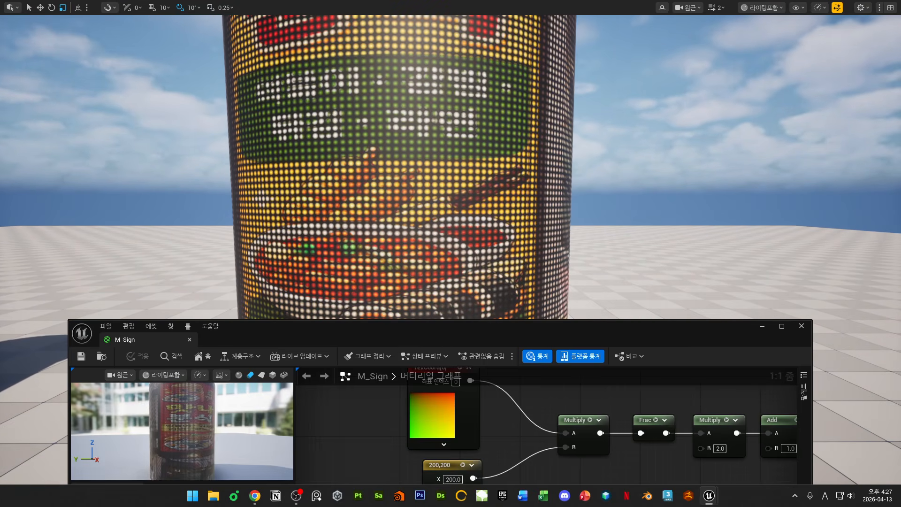
- Select the sign cylinder and try rescaling it along its Z axis, and undo the scaling
{"action": "right_click_drag", "start_coordinate": [460, 188], "coordinate": [453, 207]}
{"action": "left_click", "coordinate": [460, 188]}
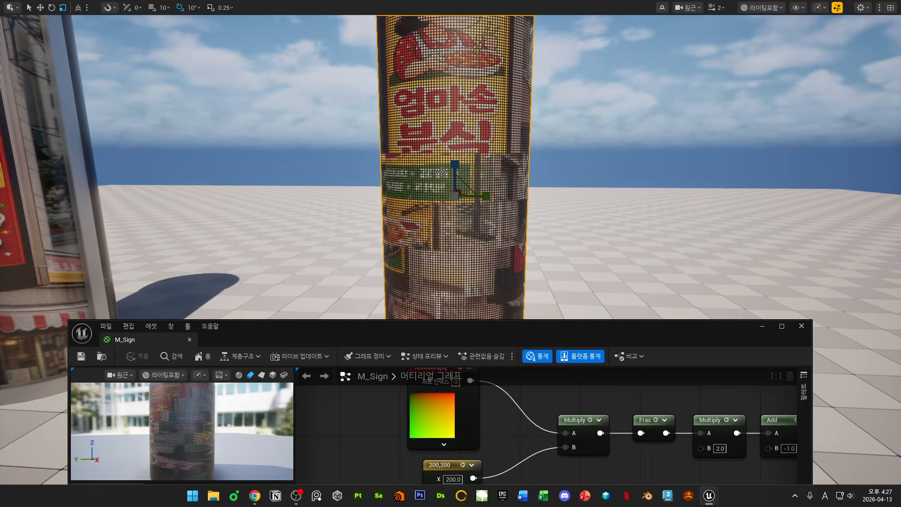
{"action": "left_click_drag", "start_coordinate": [456, 166], "coordinate": [455, 207]}
{"action": "key", "text": "ctrl+z"}
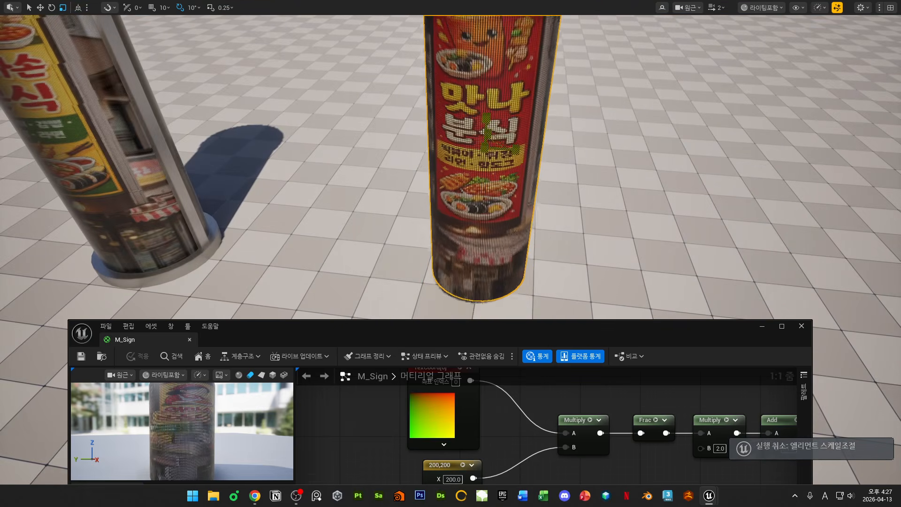
- Try shrinking the sign cylinder uniformly to a small fraction of its size, and examine its dots up close
{"action": "left_click_drag", "start_coordinate": [485, 148], "coordinate": [453, 188]}
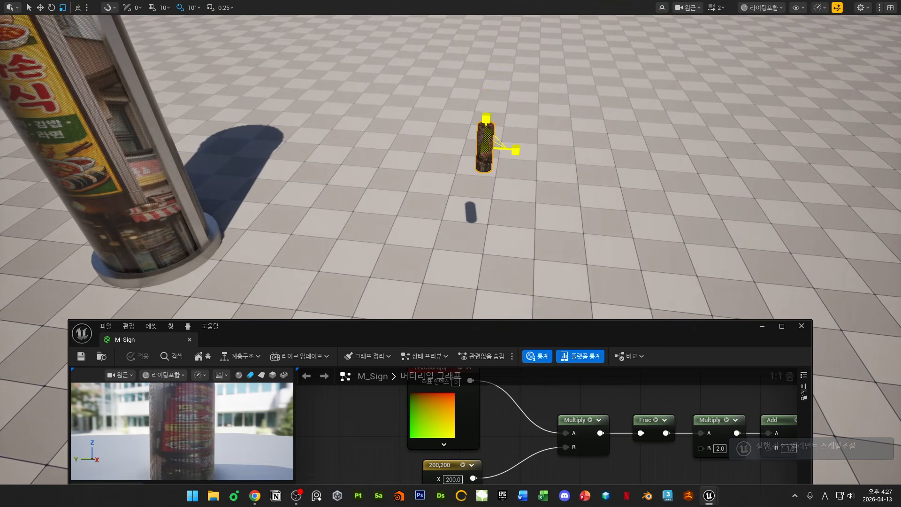
{"action": "right_click_drag", "start_coordinate": [453, 187], "coordinate": [453, 94]}
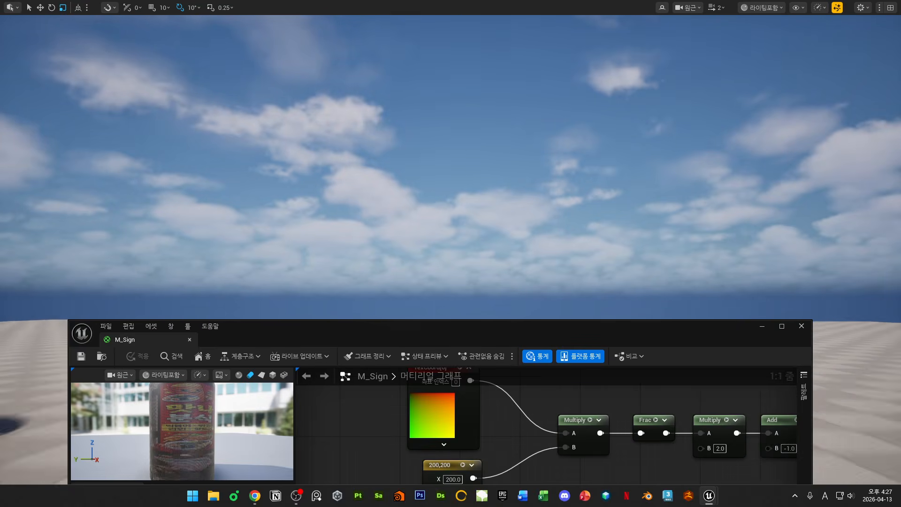
{"action": "key", "text": "f"}
{"action": "scroll", "coordinate": [466, 166], "scroll_direction": "up", "scroll_amount": 6}
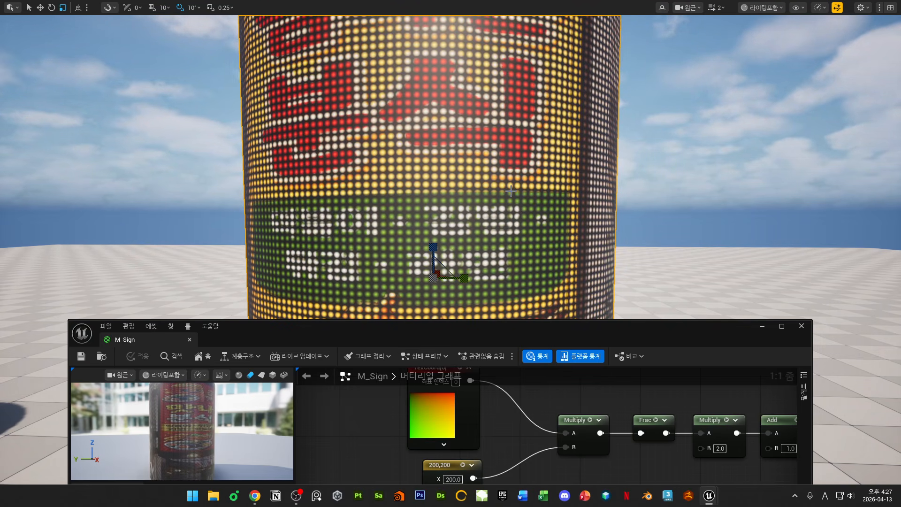
{"action": "right_click_drag", "start_coordinate": [529, 206], "coordinate": [498, 226]}
{"action": "key", "text": "s"}
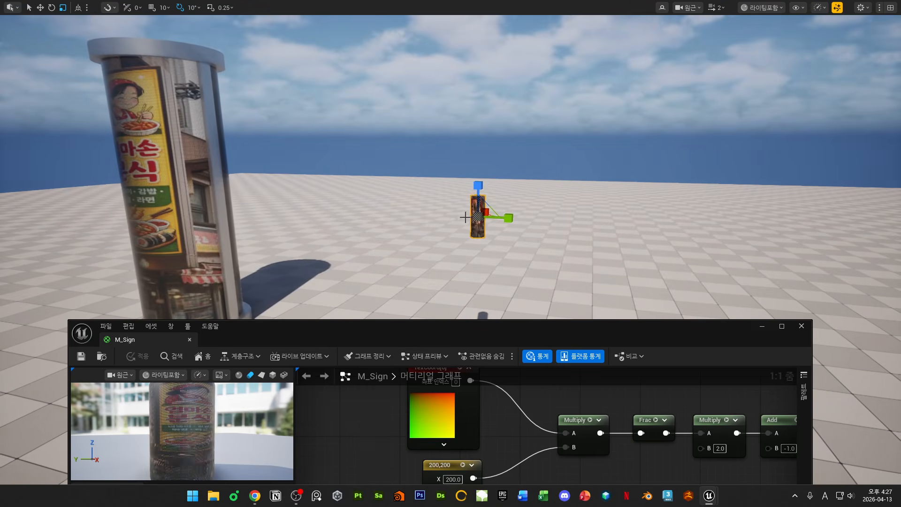
- Try enlarging the sign cylinder uniformly, examine its dots, and undo the scale changes
{"action": "left_click_drag", "start_coordinate": [478, 216], "coordinate": [615, 124]}
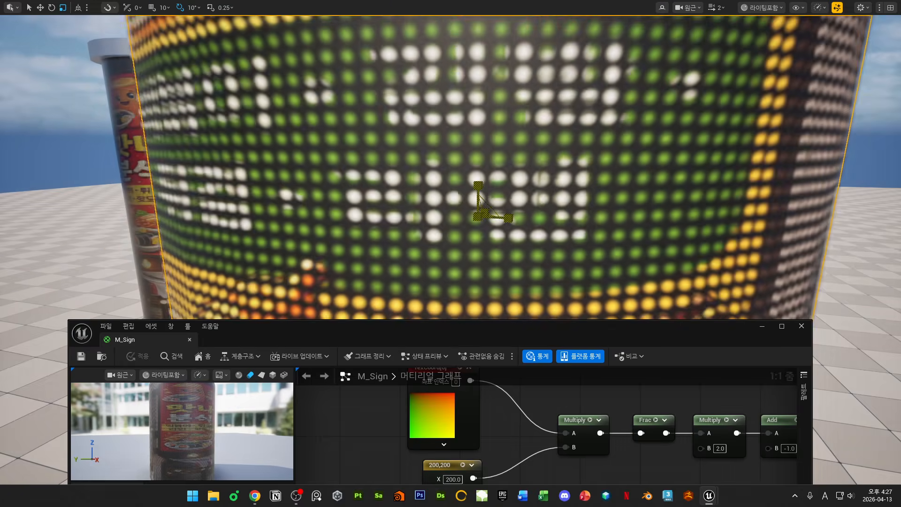
{"action": "key", "text": "s"}
{"action": "right_click_drag", "start_coordinate": [615, 125], "coordinate": [631, 130]}
{"action": "key", "text": "w"}
{"action": "right_click_drag", "start_coordinate": [528, 158], "coordinate": [505, 162]}
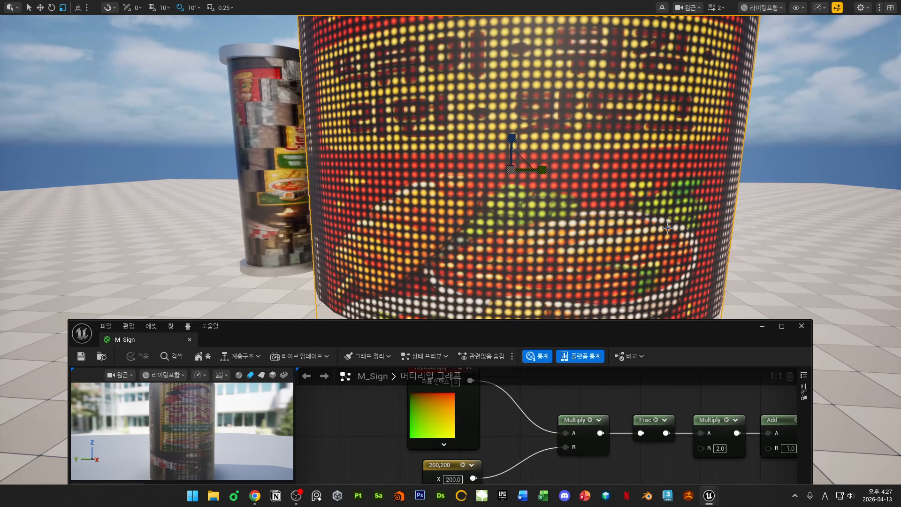
{"action": "key", "text": "ctrl+z"}
{"action": "key", "text": "f"}
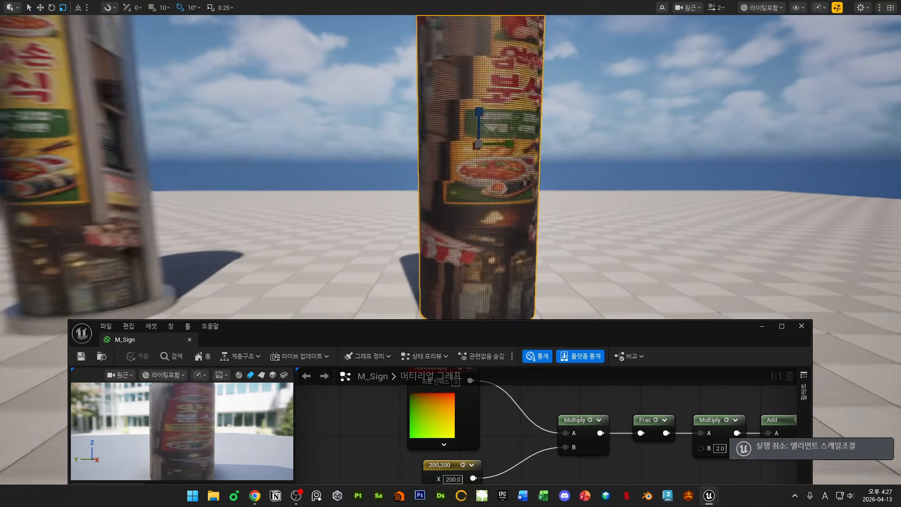
- Maximize the material editor, spread the TexCoord and tiling constant away from the Multiply, and add an ObjectScale node below them
{"action": "left_click_drag", "start_coordinate": [540, 331], "coordinate": [550, 244]}
{"action": "double_click", "coordinate": [550, 244]}
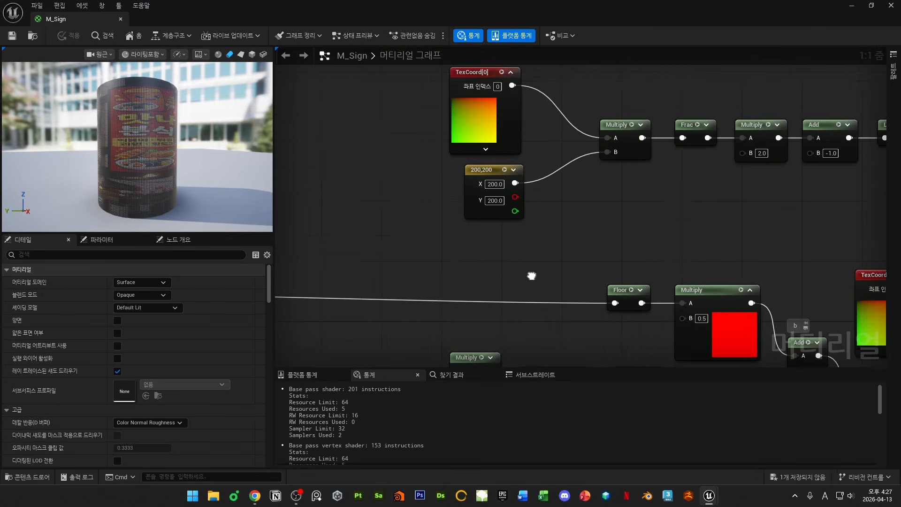
{"action": "left_click", "coordinate": [563, 263]}
{"action": "right_click_drag", "start_coordinate": [562, 314], "coordinate": [444, 258]}
{"action": "right_click", "coordinate": [431, 259]}
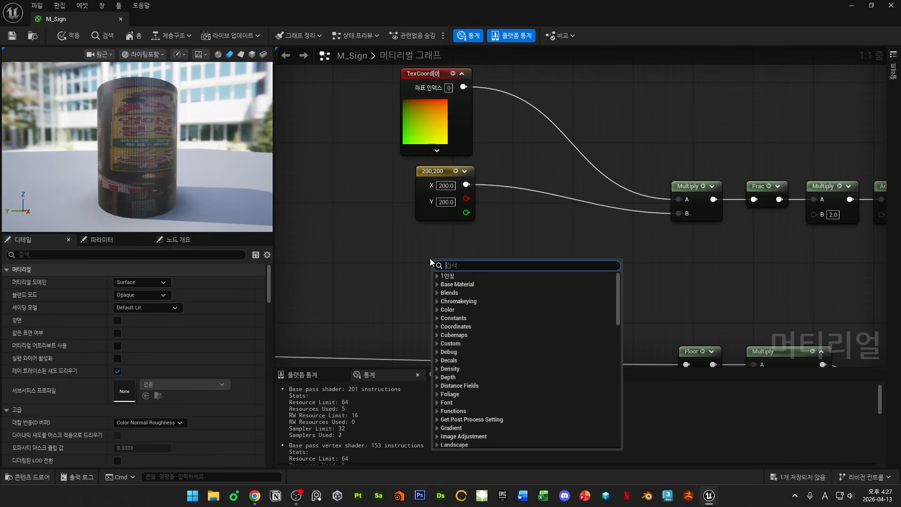
{"action": "type", "text": "ob"}
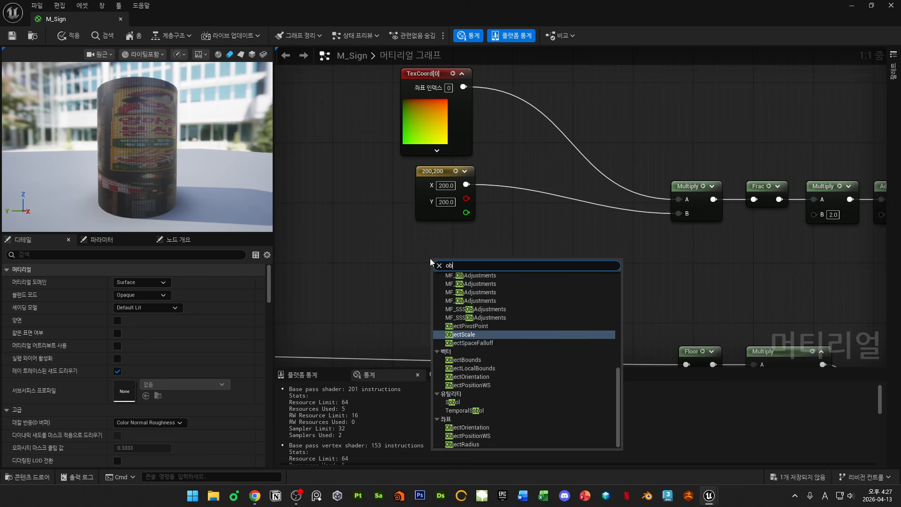
{"action": "type", "text": "jectscale"}
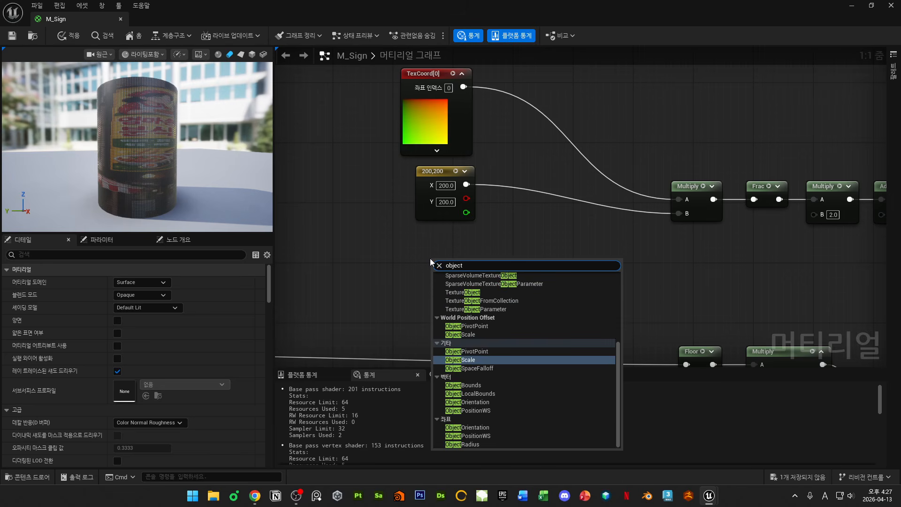
{"action": "key", "text": "Return"}
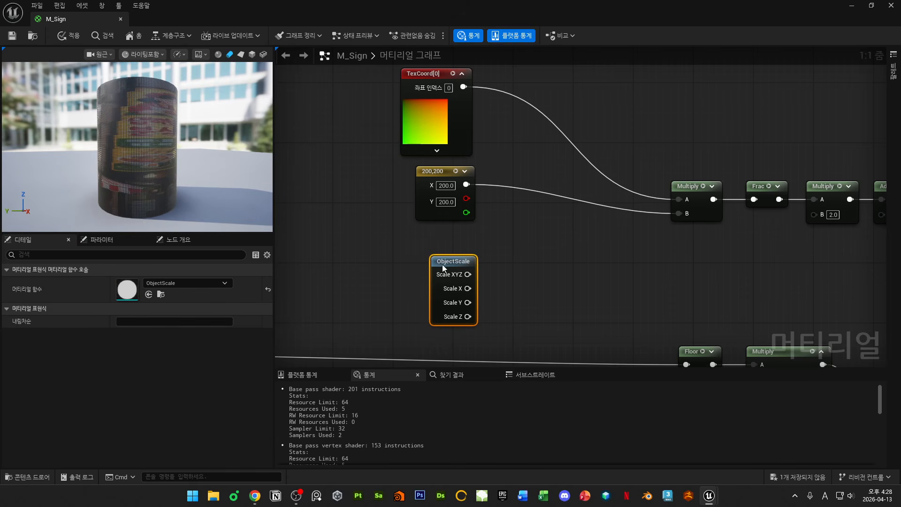
- Move the material editor aside, exit the fullscreen viewport, and bring up Cylinder4's Z scale in its details
{"action": "left_click_drag", "start_coordinate": [646, 17], "coordinate": [257, 268]}
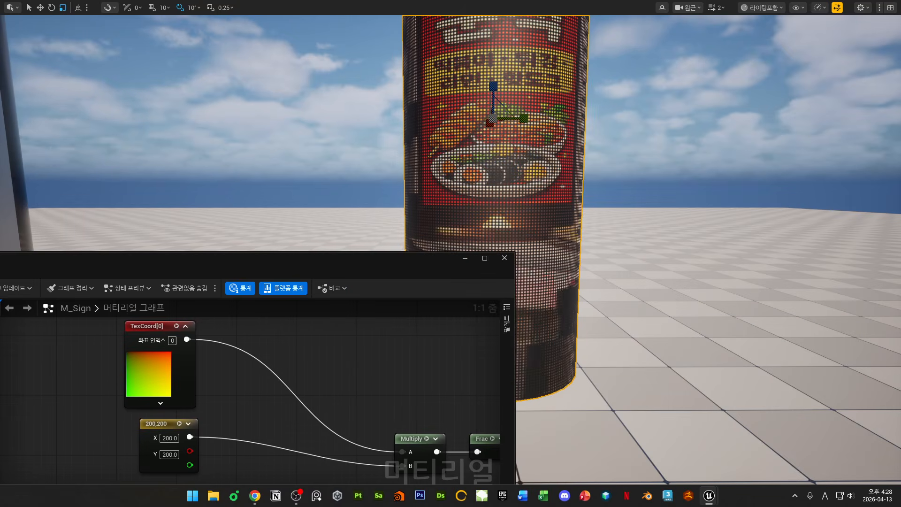
{"action": "right_click_drag", "start_coordinate": [520, 182], "coordinate": [493, 174]}
{"action": "key", "text": "F11"}
{"action": "right_click_drag", "start_coordinate": [343, 126], "coordinate": [339, 126]}
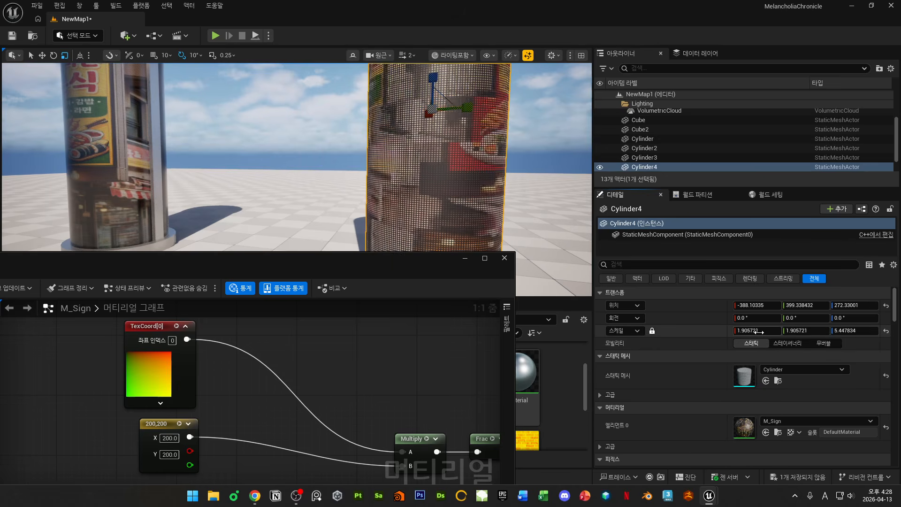
{"action": "left_click", "coordinate": [852, 331]}
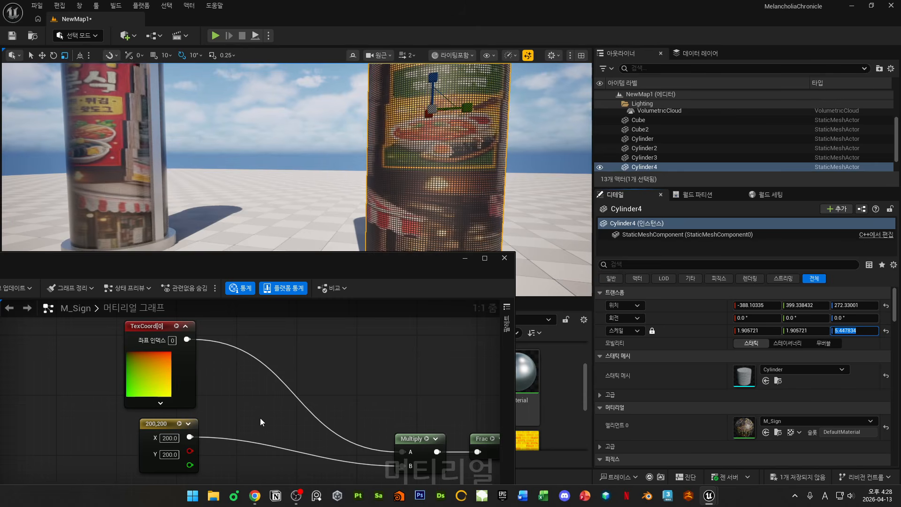
- Compare the ObjectScale node's outputs with Cylinder4's scale values, checking the X scale
{"action": "right_click_drag", "start_coordinate": [255, 477], "coordinate": [325, 402]}
{"action": "scroll", "coordinate": [392, 370], "scroll_direction": "down", "scroll_amount": 3}
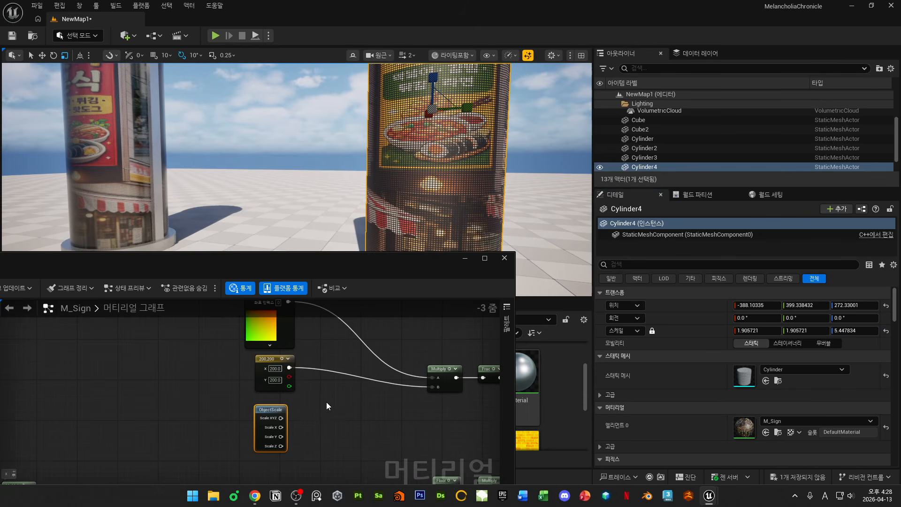
{"action": "left_click_drag", "start_coordinate": [203, 331], "coordinate": [197, 411]}
{"action": "left_click", "coordinate": [234, 425]}
{"action": "scroll", "coordinate": [205, 429], "scroll_direction": "up", "scroll_amount": 3}
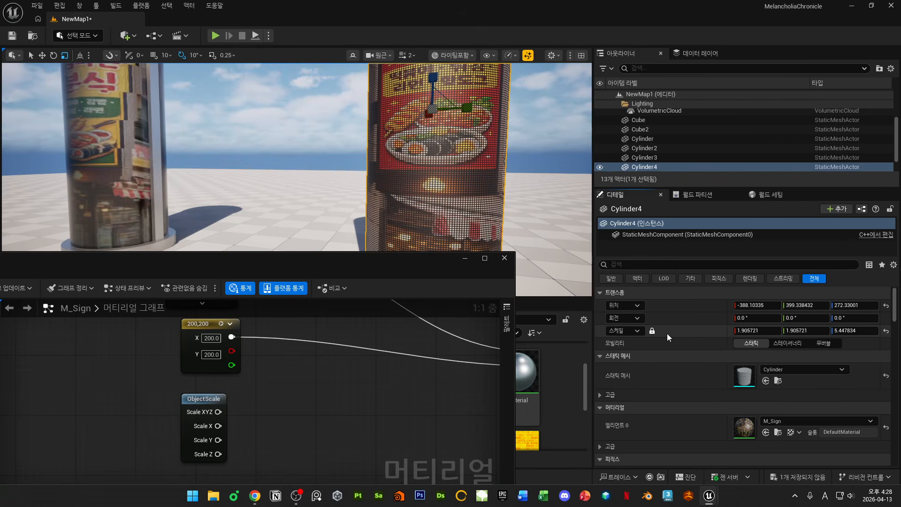
{"action": "left_click", "coordinate": [763, 332]}
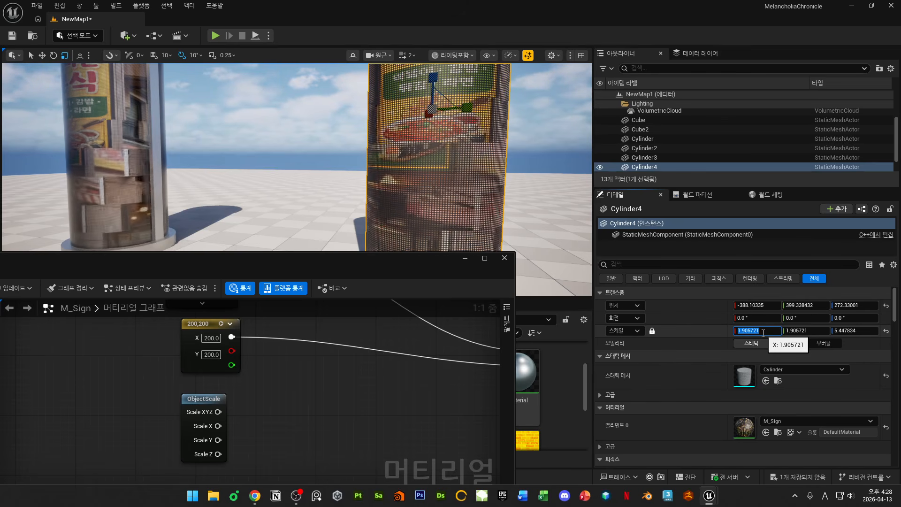
- Try scaling Cylinder4 horizontally from a raised view, undo the scaling, and check its Y scale
{"action": "key", "text": "e"}
{"action": "right_click_drag", "start_coordinate": [345, 129], "coordinate": [348, 199]}
{"action": "key", "text": "s"}
{"action": "key", "text": "e"}
{"action": "key", "text": "d"}
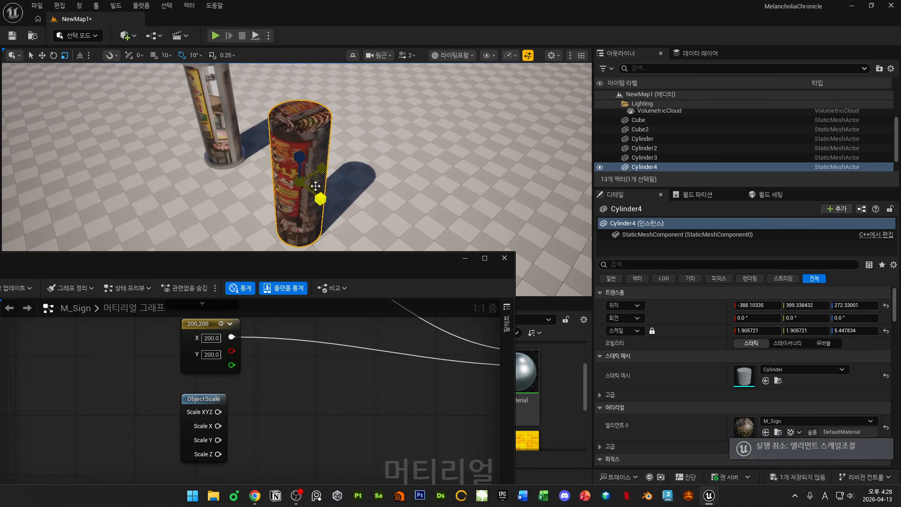
{"action": "left_click_drag", "start_coordinate": [315, 184], "coordinate": [332, 151]}
{"action": "key", "text": "ctrl+z"}
{"action": "key", "text": "w"}
{"action": "right_click_drag", "start_coordinate": [332, 152], "coordinate": [329, 123]}
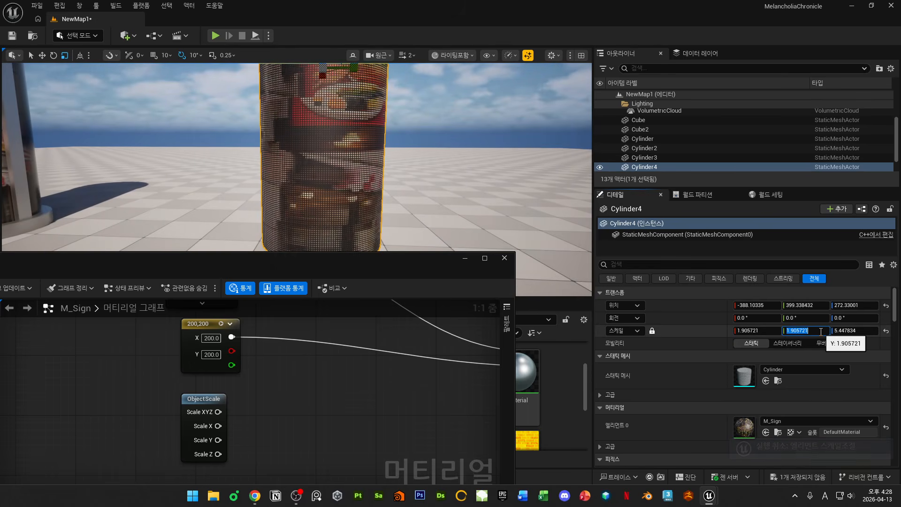
{"action": "left_click", "coordinate": [821, 331]}
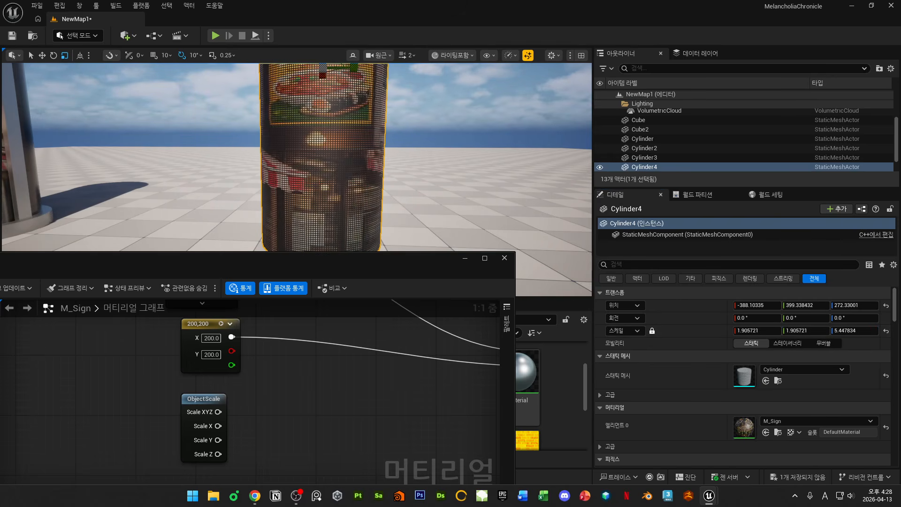
- Try stretching Cylinder4 along Z to a scale of about 9.85, and undo the stretch
{"action": "right_click_drag", "start_coordinate": [274, 140], "coordinate": [276, 129]}
{"action": "key", "text": "s"}
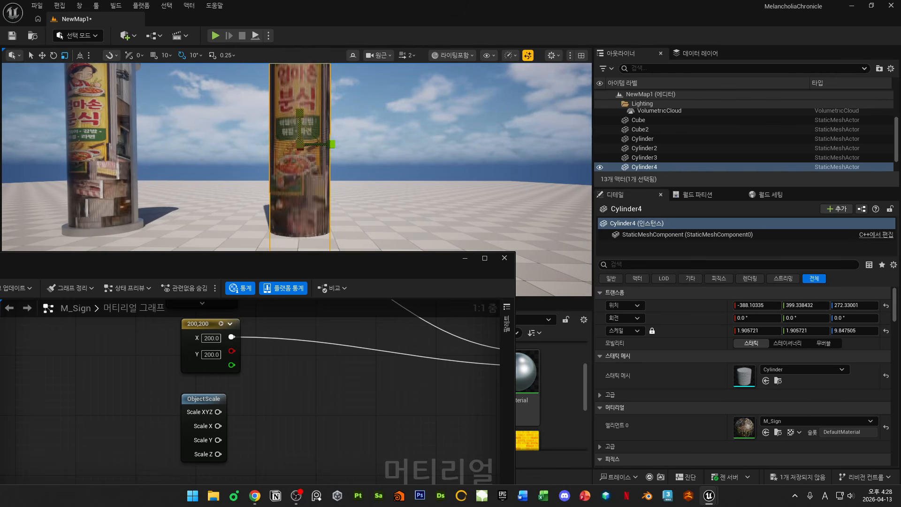
{"action": "key", "text": "ctrl+z"}
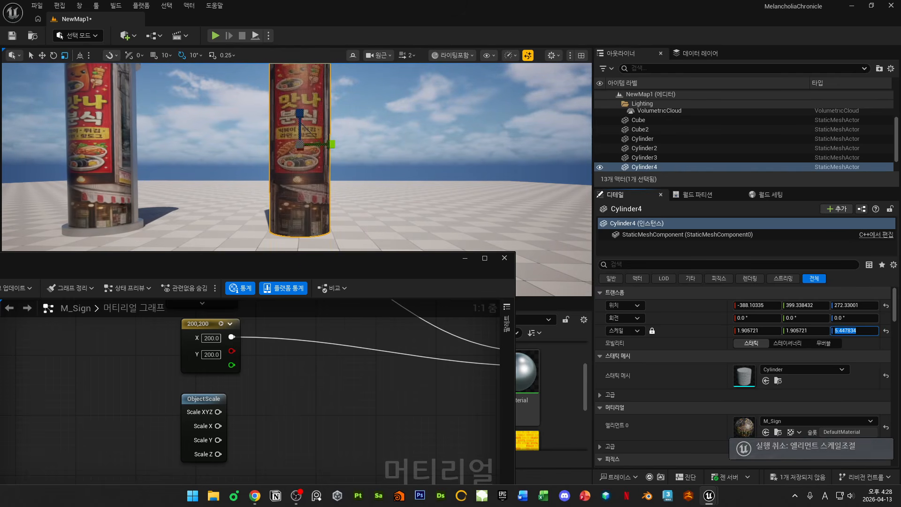
- Compare the tiling constant's X and Y with the ObjectScale node's Scale X and Scale Z outputs
{"action": "right_click_drag", "start_coordinate": [292, 397], "coordinate": [339, 412]}
{"action": "scroll", "coordinate": [294, 410], "scroll_direction": "down", "scroll_amount": 1}
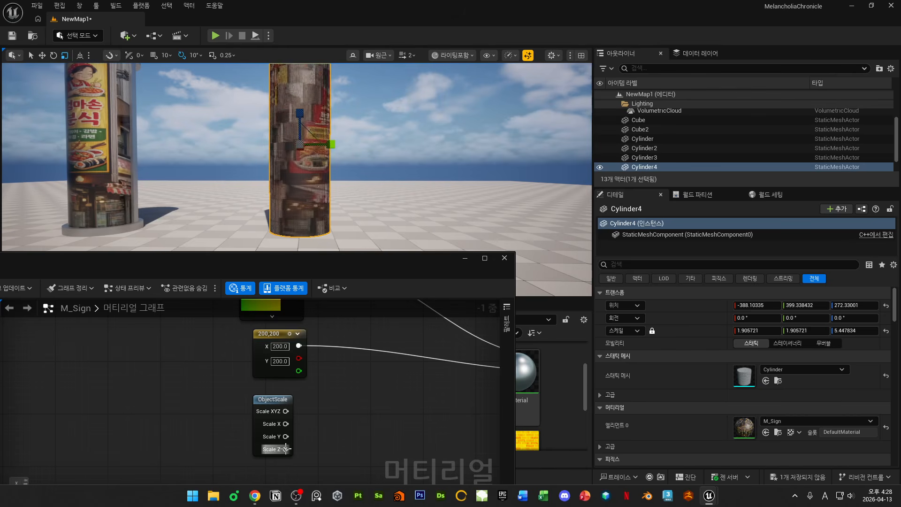
{"action": "left_click_drag", "start_coordinate": [330, 453], "coordinate": [329, 455]}
{"action": "left_click", "coordinate": [275, 364]}
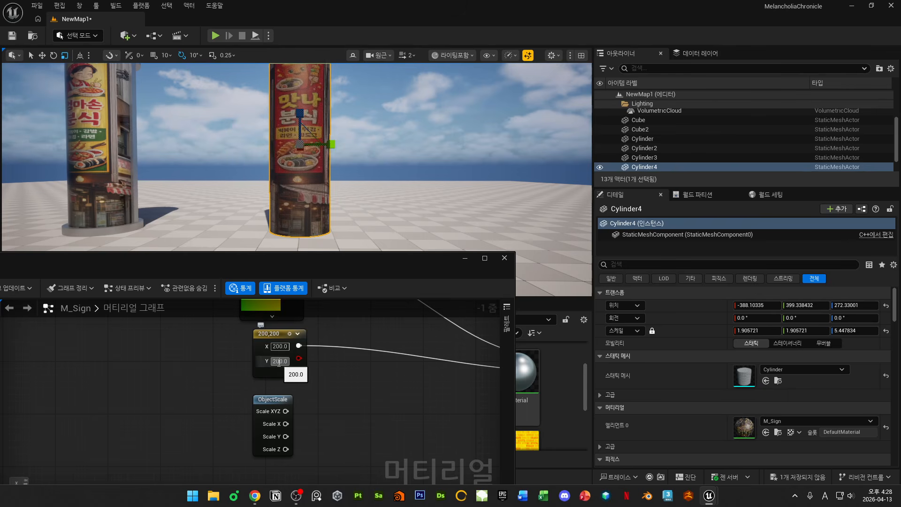
{"action": "left_click_drag", "start_coordinate": [287, 428], "coordinate": [315, 430]}
{"action": "left_click", "coordinate": [769, 329]}
{"action": "left_click", "coordinate": [291, 371]}
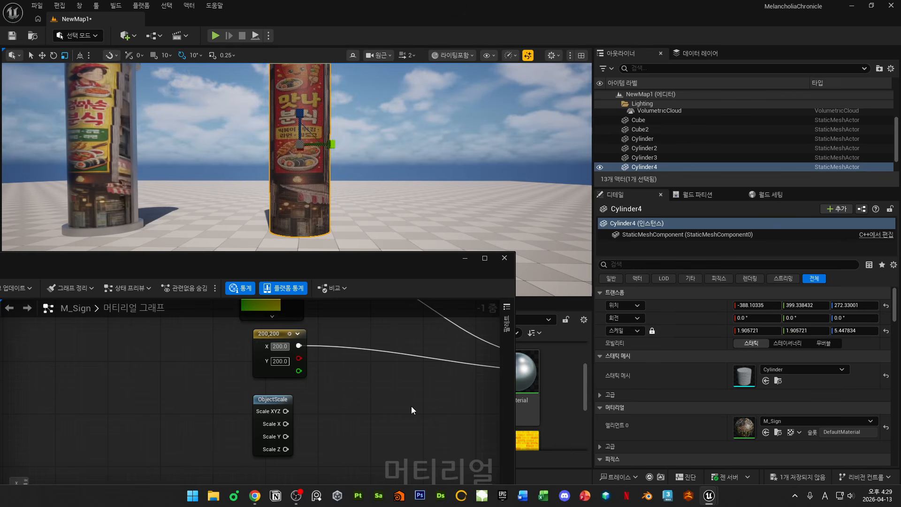
- Add an AppendVector node with ObjectScale's Scale X into A and Scale Z into B, and arrange both nodes
{"action": "right_click", "coordinate": [350, 401]}
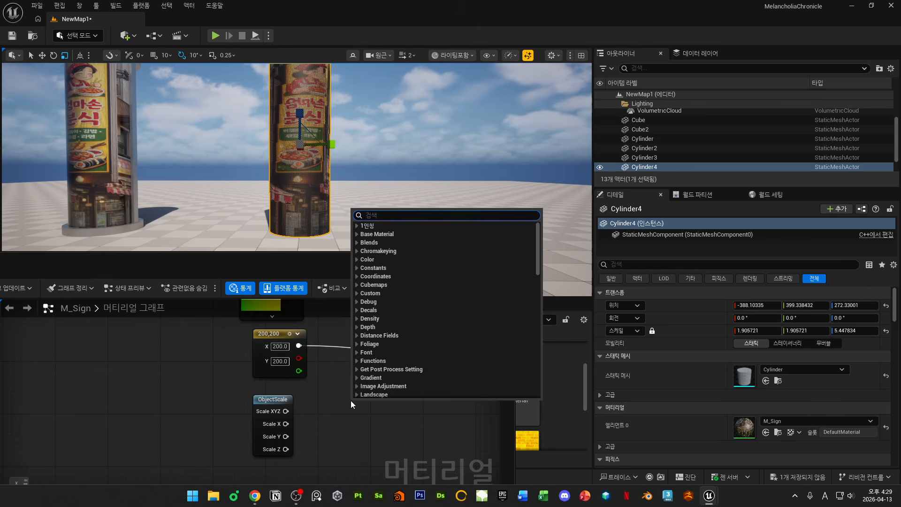
{"action": "type", "text": "append"}
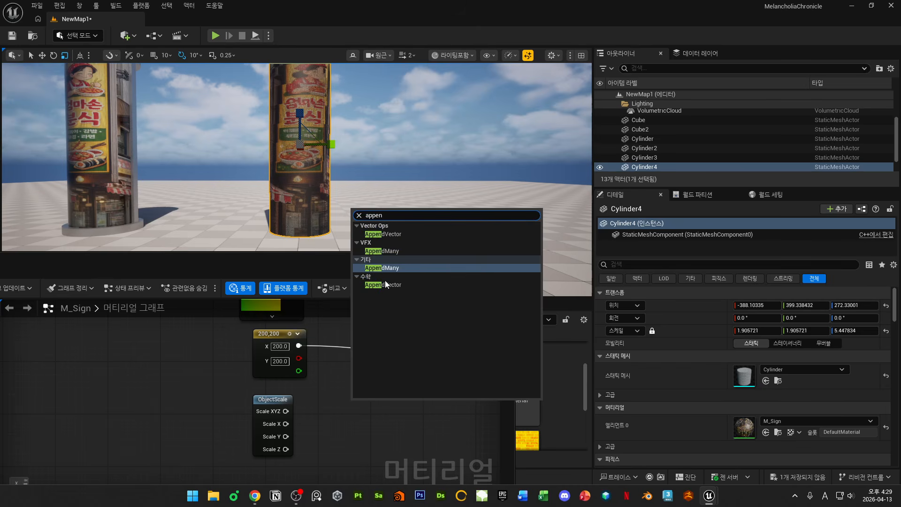
{"action": "left_click", "coordinate": [385, 277]}
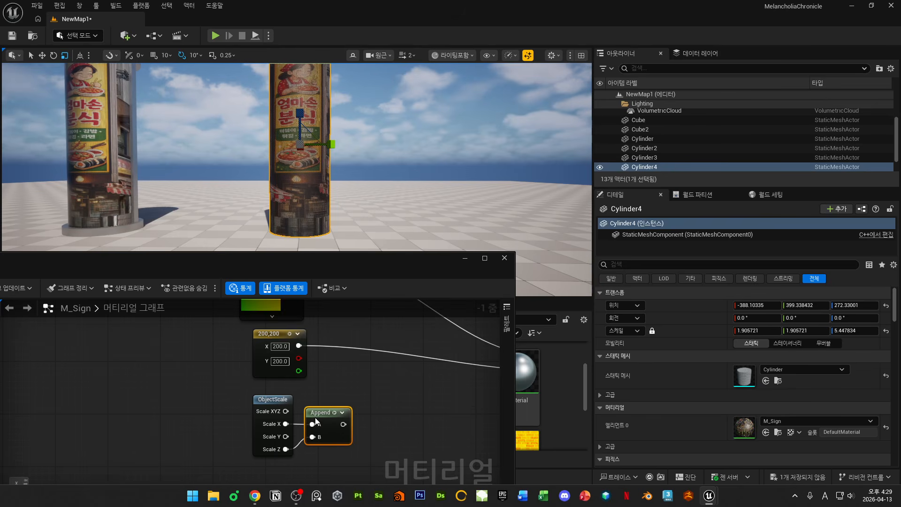
{"action": "left_click_drag", "start_coordinate": [314, 415], "coordinate": [273, 403]}
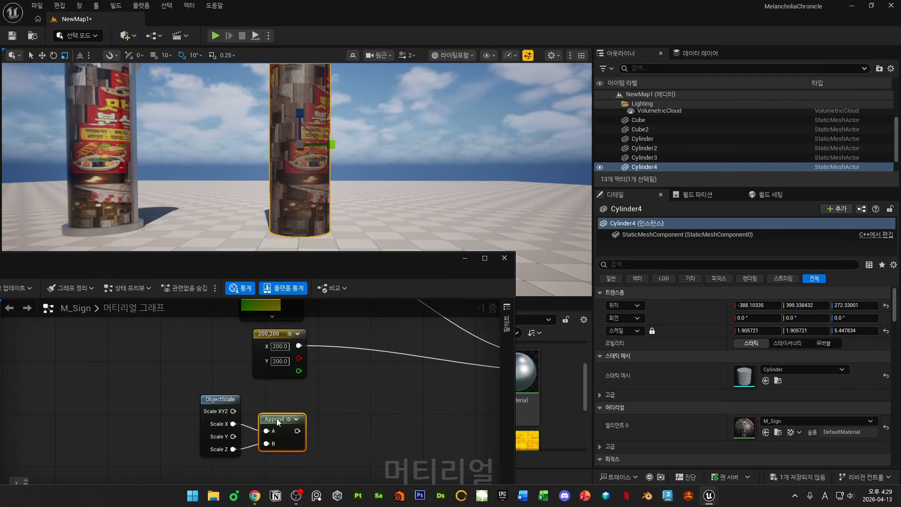
- Add a Multiply node combining the 200,200 constant with the Append output, and feed its result into input B of TexCoord's Multiply
{"action": "right_click", "coordinate": [338, 403]}
{"action": "type", "text": "mul"}
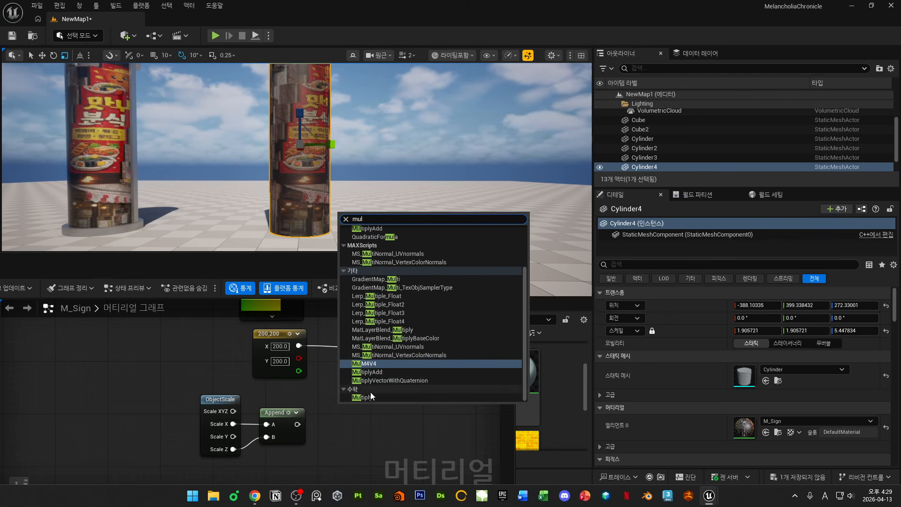
{"action": "left_click", "coordinate": [364, 397]}
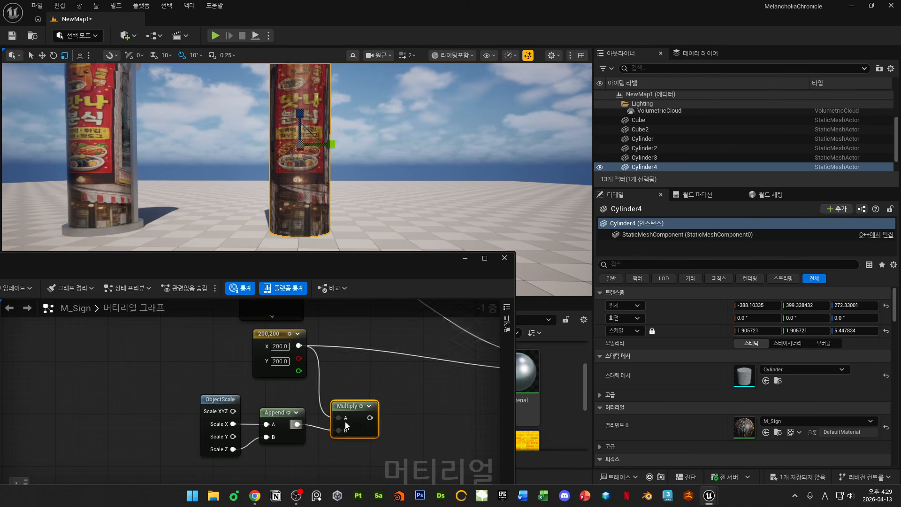
{"action": "scroll", "coordinate": [378, 385], "scroll_direction": "down", "scroll_amount": 2}
{"action": "right_click_drag", "start_coordinate": [379, 385], "coordinate": [274, 381]}
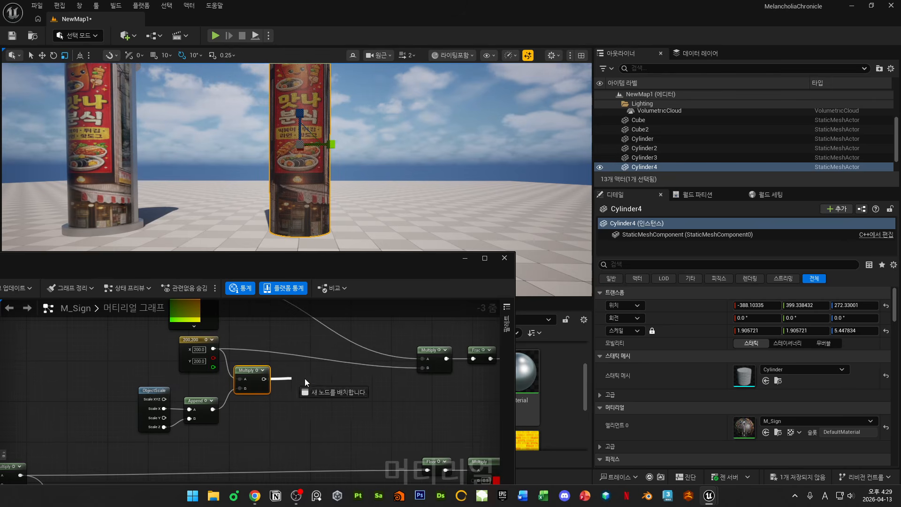
{"action": "left_click_drag", "start_coordinate": [428, 367], "coordinate": [428, 367]}
{"action": "right_click_drag", "start_coordinate": [317, 368], "coordinate": [394, 420]}
- Apply the M_Sign changes and examine the dot shapes on Cylinder4 up close
{"action": "left_click_drag", "start_coordinate": [272, 260], "coordinate": [448, 250]}
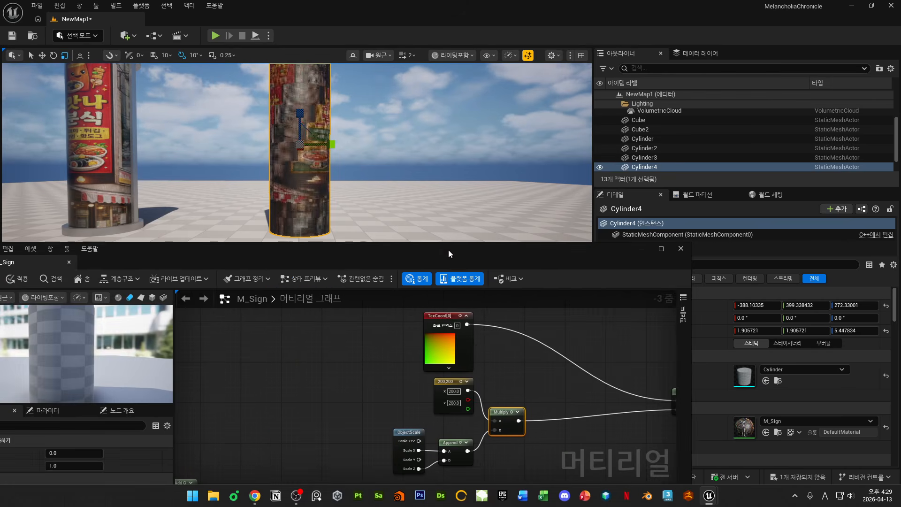
{"action": "left_click_drag", "start_coordinate": [136, 265], "coordinate": [276, 276]}
{"action": "left_click", "coordinate": [107, 290]}
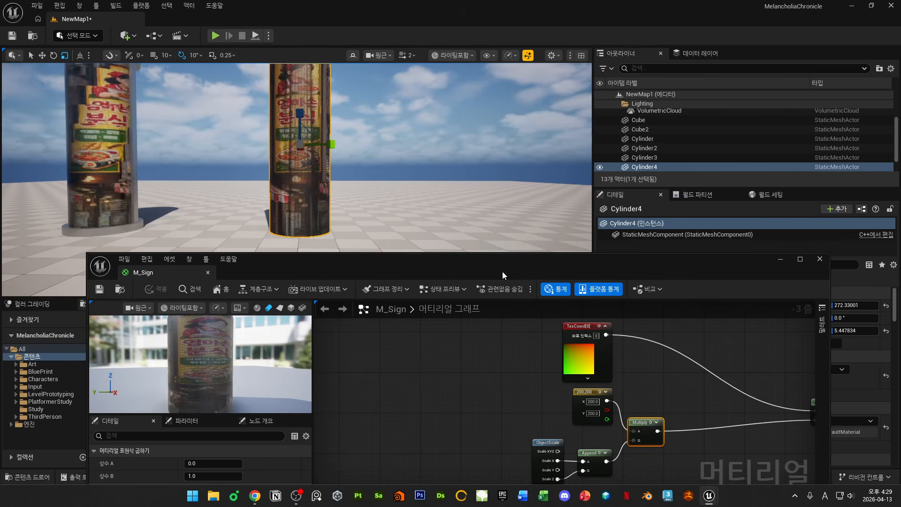
{"action": "left_click_drag", "start_coordinate": [515, 270], "coordinate": [358, 380]}
{"action": "key", "text": "w"}
{"action": "right_click_drag", "start_coordinate": [351, 225], "coordinate": [350, 213]}
{"action": "left_click_drag", "start_coordinate": [450, 373], "coordinate": [418, 243]}
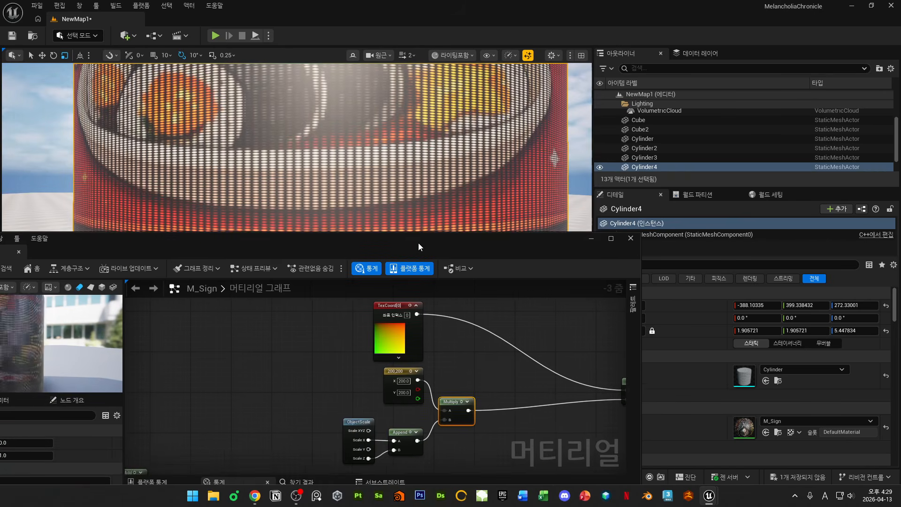
- Set the tiling constant's Y to 70 and save M_Sign
{"action": "right_click_drag", "start_coordinate": [503, 378], "coordinate": [479, 363]}
{"action": "scroll", "coordinate": [375, 386], "scroll_direction": "up", "scroll_amount": 3}
{"action": "left_click", "coordinate": [377, 374]}
{"action": "type", "text": "100"}
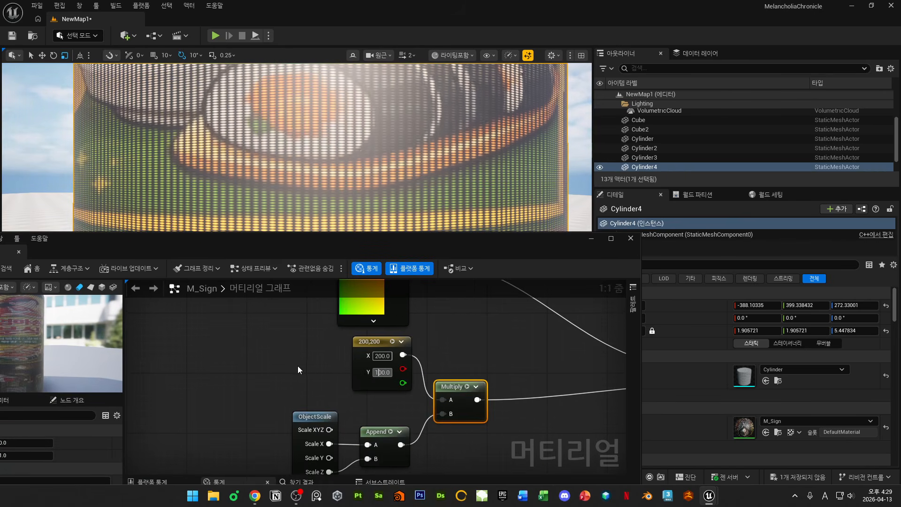
{"action": "left_click", "coordinate": [298, 365]}
{"action": "left_click_drag", "start_coordinate": [50, 250], "coordinate": [169, 267]}
{"action": "left_click", "coordinate": [31, 287]}
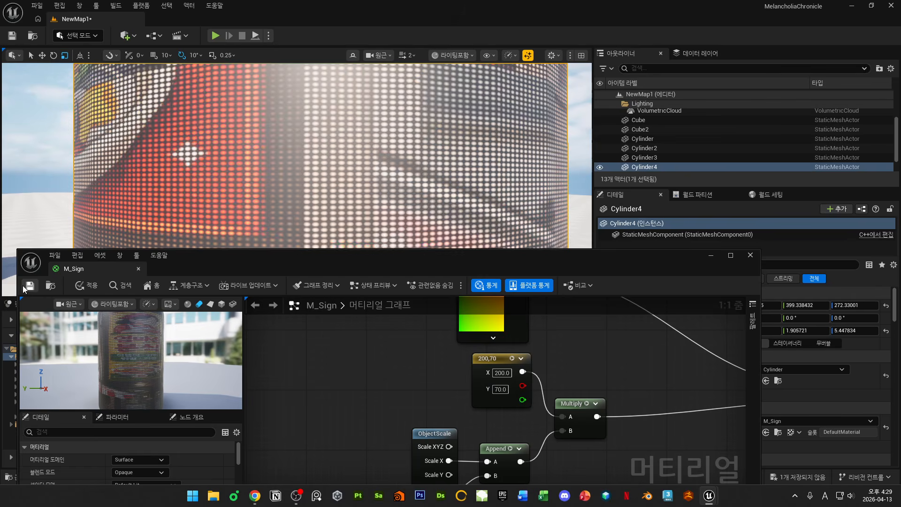
{"action": "left_click", "coordinate": [26, 285]}
- Examine the dots on Cylinder4 in a full-screen viewport and review the tiling constant and ObjectScale nodes
{"action": "left_click_drag", "start_coordinate": [431, 273], "coordinate": [392, 406]}
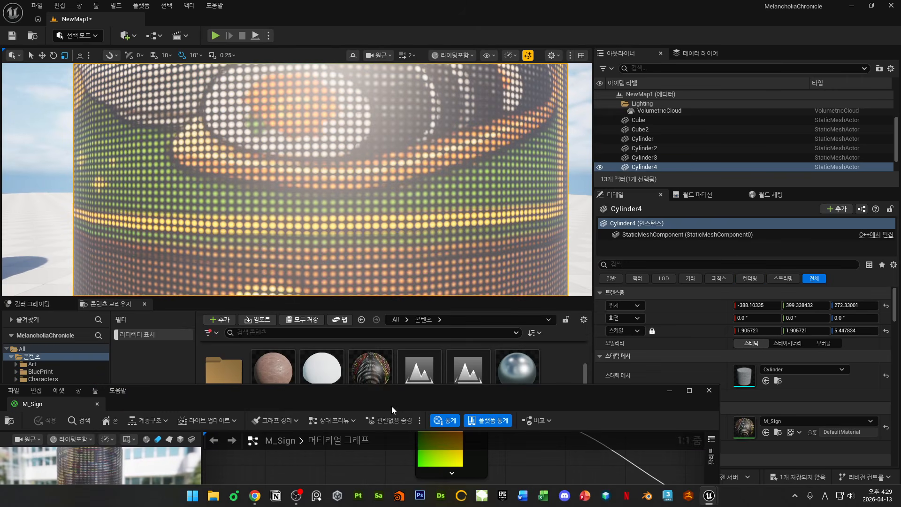
{"action": "key", "text": "F11"}
{"action": "right_click_drag", "start_coordinate": [458, 209], "coordinate": [517, 231]}
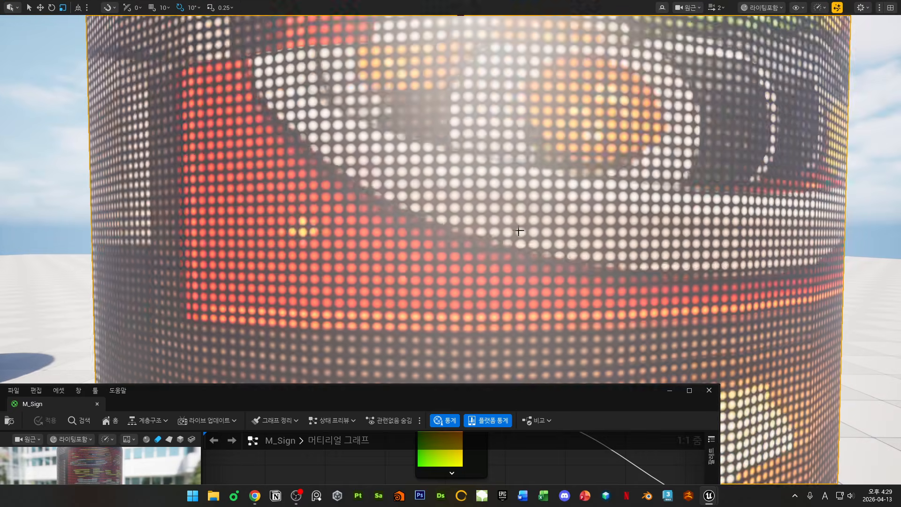
{"action": "left_click_drag", "start_coordinate": [486, 403], "coordinate": [499, 170]}
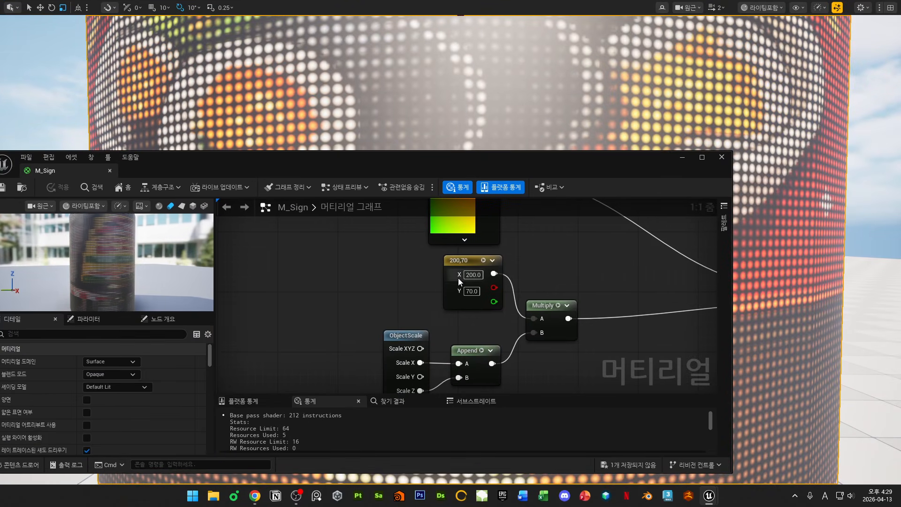
{"action": "left_click_drag", "start_coordinate": [451, 301], "coordinate": [450, 310]}
{"action": "right_click_drag", "start_coordinate": [396, 340], "coordinate": [403, 285]}
{"action": "left_click", "coordinate": [405, 281]}
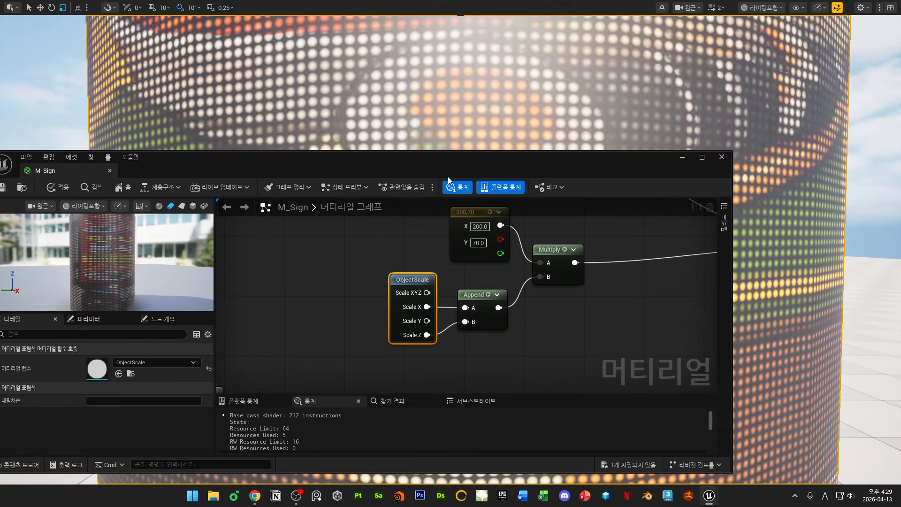
- Try enlarging Cylinder4 and examine how its dot pattern scales from near and far
{"action": "left_click_drag", "start_coordinate": [451, 171], "coordinate": [540, 396]}
{"action": "key", "text": "s"}
{"action": "mouse_move", "coordinate": [547, 167]}
{"action": "right_mouse_down"}
{"action": "mouse_move", "coordinate": [548, 157]}
{"action": "mouse_move", "coordinate": [547, 168]}
{"action": "right_mouse_up"}
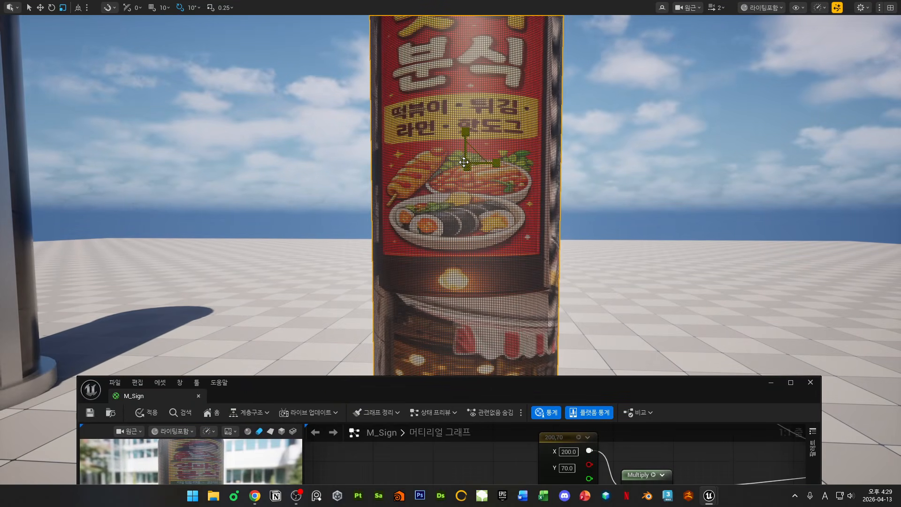
{"action": "scroll", "coordinate": [467, 155], "scroll_direction": "up", "scroll_amount": 10}
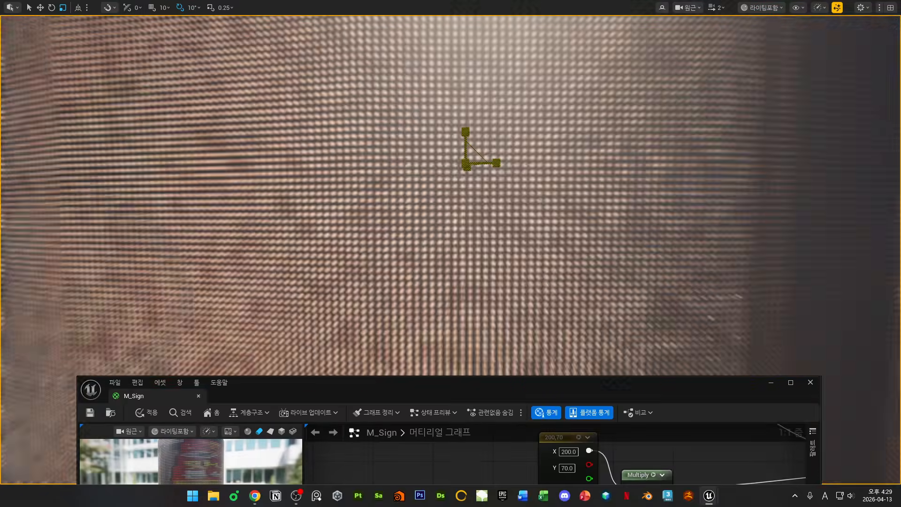
{"action": "scroll", "coordinate": [430, 219], "scroll_direction": "down", "scroll_amount": 8}
{"action": "scroll", "coordinate": [429, 219], "scroll_direction": "up", "scroll_amount": 5}
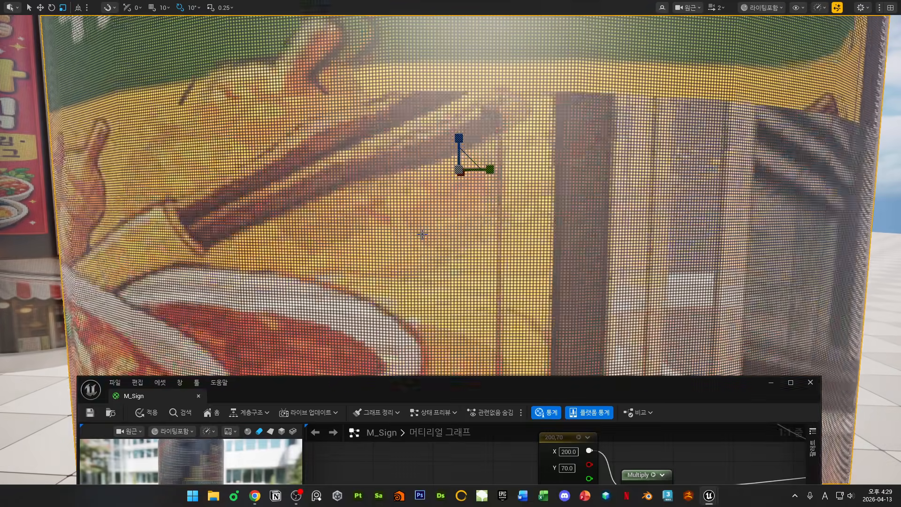
{"action": "right_click_drag", "start_coordinate": [422, 234], "coordinate": [406, 190]}
{"action": "scroll", "coordinate": [483, 234], "scroll_direction": "up", "scroll_amount": 6}
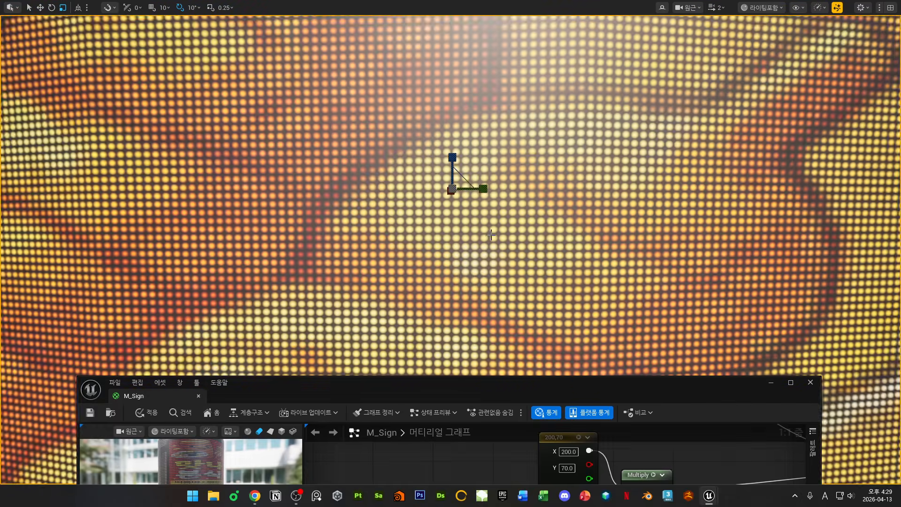
{"action": "scroll", "coordinate": [492, 224], "scroll_direction": "down", "scroll_amount": 6}
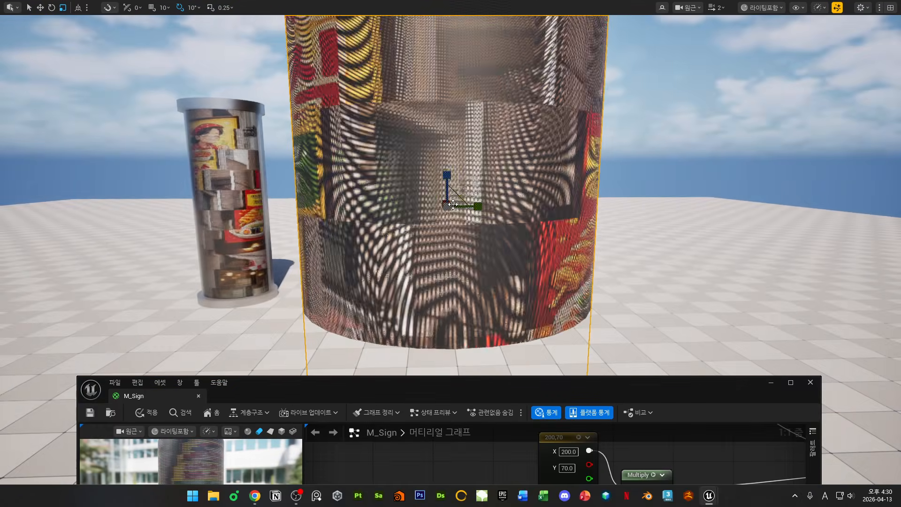
- Try resizing Cylinder4 further, inspect its dots from several distances, and undo the scaling
{"action": "left_click_drag", "start_coordinate": [477, 206], "coordinate": [453, 207]}
{"action": "key", "text": "w"}
{"action": "right_click_drag", "start_coordinate": [453, 207], "coordinate": [483, 229]}
{"action": "key", "text": "s"}
{"action": "key", "text": "w"}
{"action": "key", "text": "s"}
{"action": "key", "text": "ctrl+z"}
{"action": "key", "text": "s"}
{"action": "key", "text": "w"}
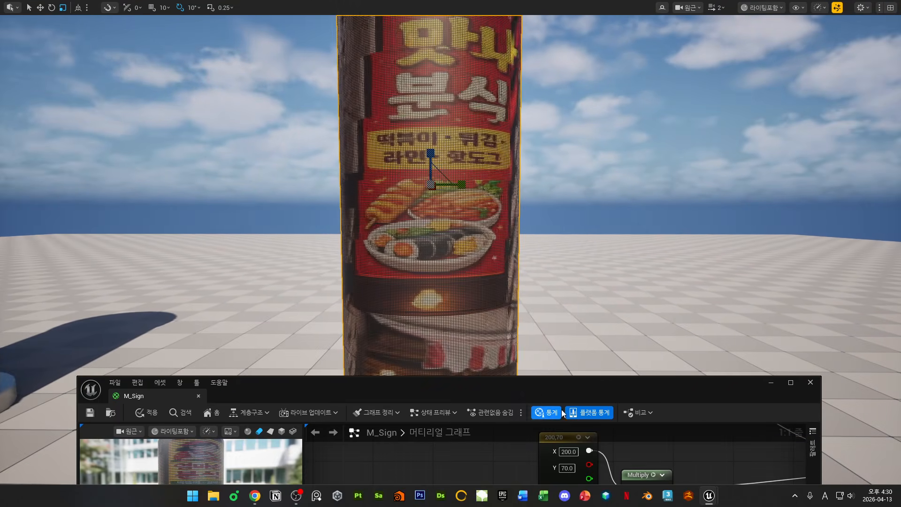
- Move the TexCoord node in M_Sign's graph slightly closer to its Multiply node, and maximise the material editor
{"action": "left_click_drag", "start_coordinate": [577, 391], "coordinate": [554, 107]}
{"action": "right_click_drag", "start_coordinate": [661, 255], "coordinate": [553, 302]}
{"action": "scroll", "coordinate": [599, 234], "scroll_direction": "down", "scroll_amount": 3}
{"action": "left_click_drag", "start_coordinate": [423, 216], "coordinate": [433, 217]}
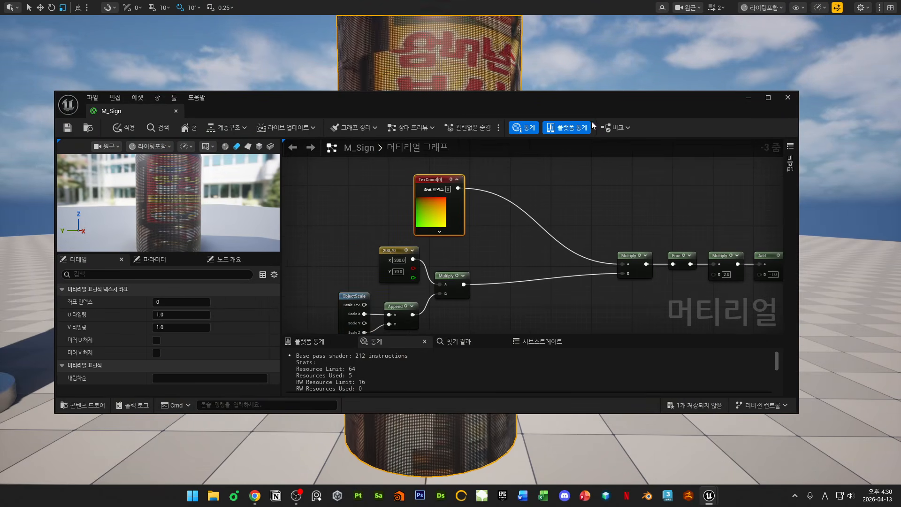
{"action": "left_click_drag", "start_coordinate": [582, 112], "coordinate": [587, 0]}
- Deselect the cylinder and examine its LED dots from close up out to a distant view of the whole floor
{"action": "left_click", "coordinate": [604, 122]}
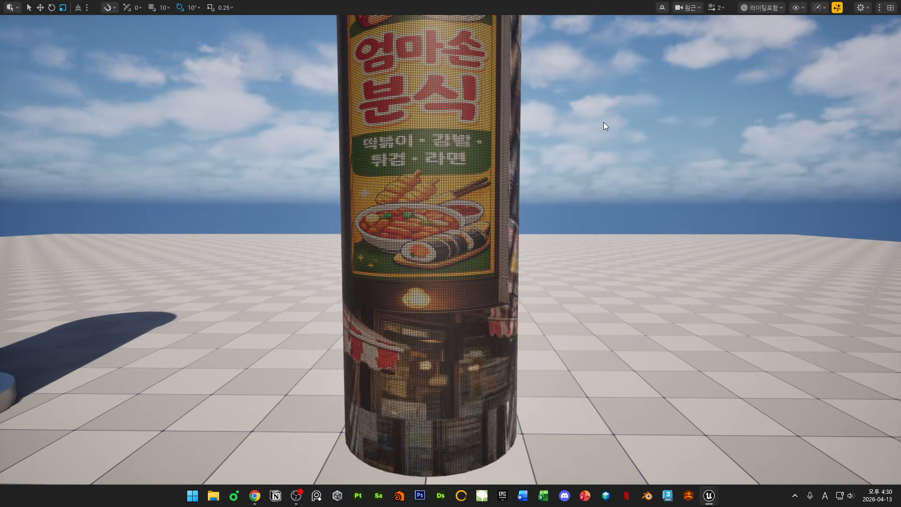
{"action": "right_click_drag", "start_coordinate": [633, 130], "coordinate": [635, 126]}
{"action": "right_click_drag", "start_coordinate": [692, 171], "coordinate": [686, 169]}
{"action": "scroll", "coordinate": [626, 218], "scroll_direction": "up", "scroll_amount": 10}
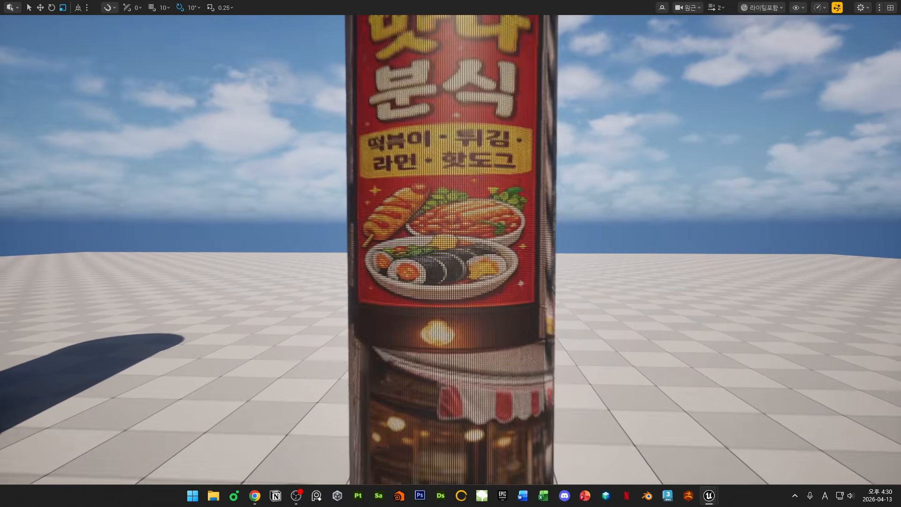
{"action": "scroll", "coordinate": [626, 218], "scroll_direction": "down", "scroll_amount": 12}
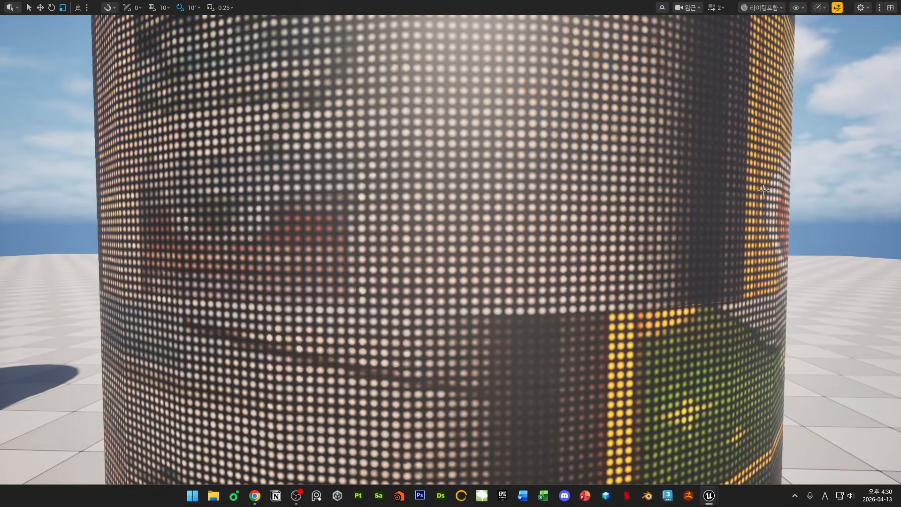
{"action": "scroll", "coordinate": [601, 232], "scroll_direction": "down", "scroll_amount": 4}
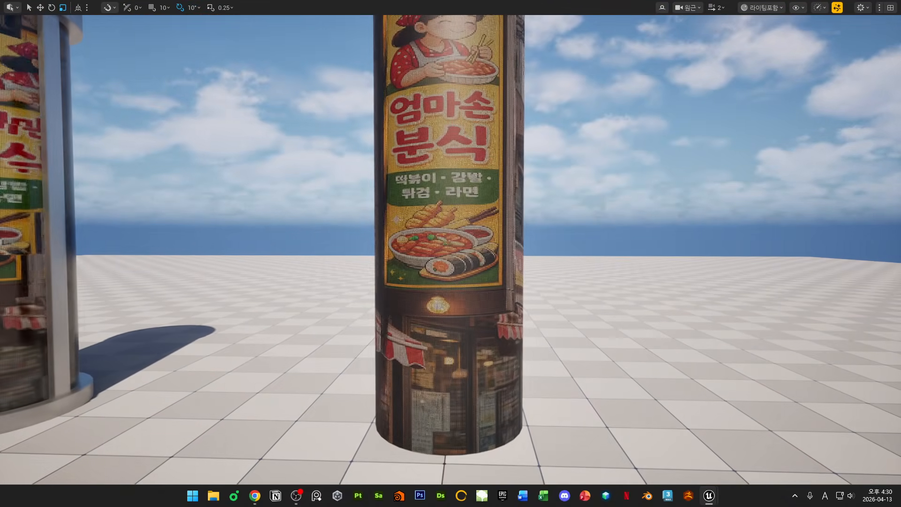
{"action": "scroll", "coordinate": [601, 232], "scroll_direction": "down", "scroll_amount": 15}
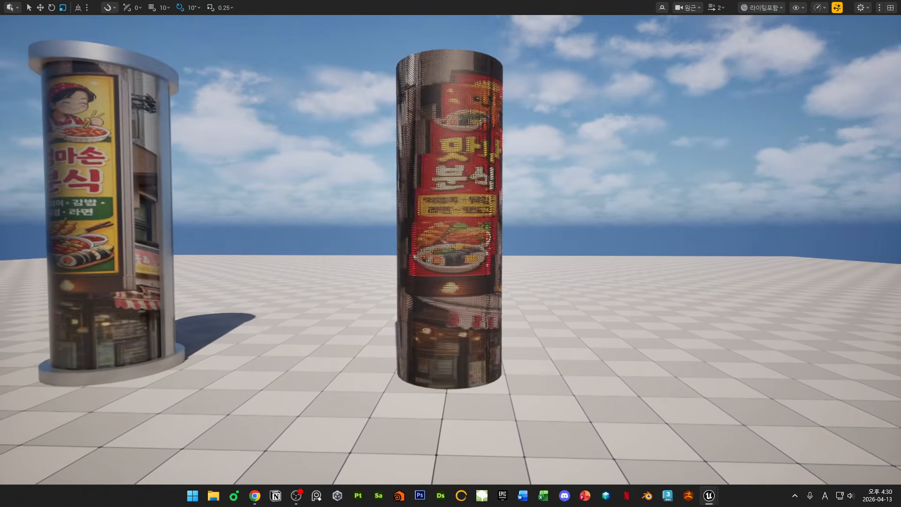
{"action": "scroll", "coordinate": [647, 176], "scroll_direction": "down", "scroll_amount": 15}
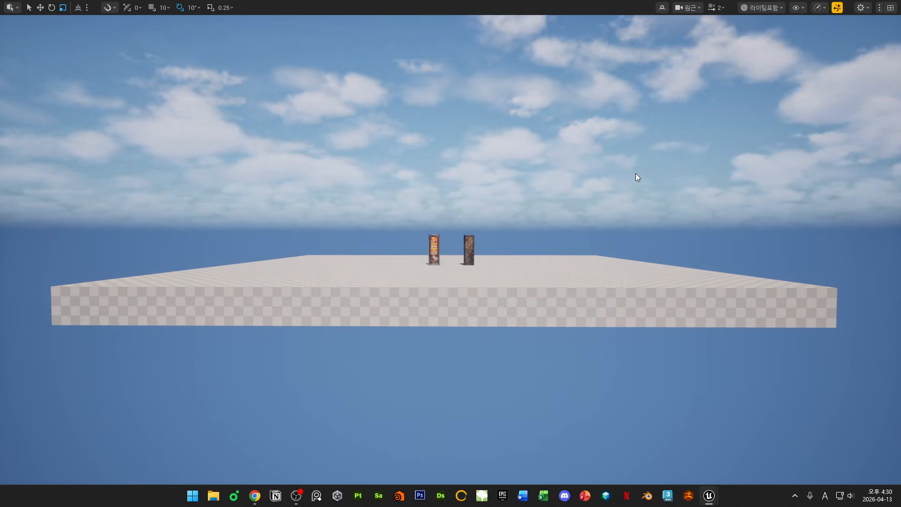
- Compare the dotted cylinder with the framed sign cylinder beside it from several distances and angles
{"action": "key", "text": "w"}
{"action": "right_click_drag", "start_coordinate": [683, 218], "coordinate": [687, 218]}
{"action": "key", "text": "a"}
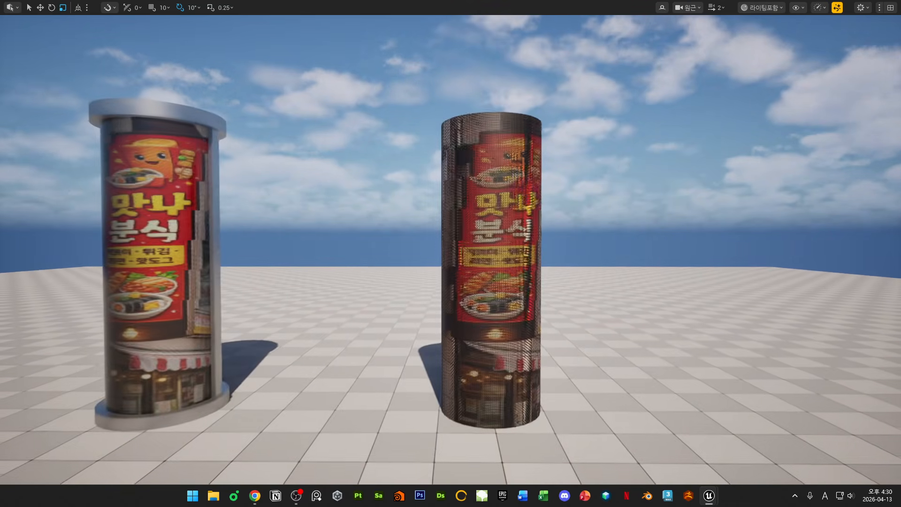
{"action": "key", "text": "s"}
{"action": "right_click_drag", "start_coordinate": [685, 217], "coordinate": [685, 218]}
{"action": "key", "text": "w"}
{"action": "key", "text": "d"}
{"action": "key", "text": "a"}
{"action": "key", "text": "s"}
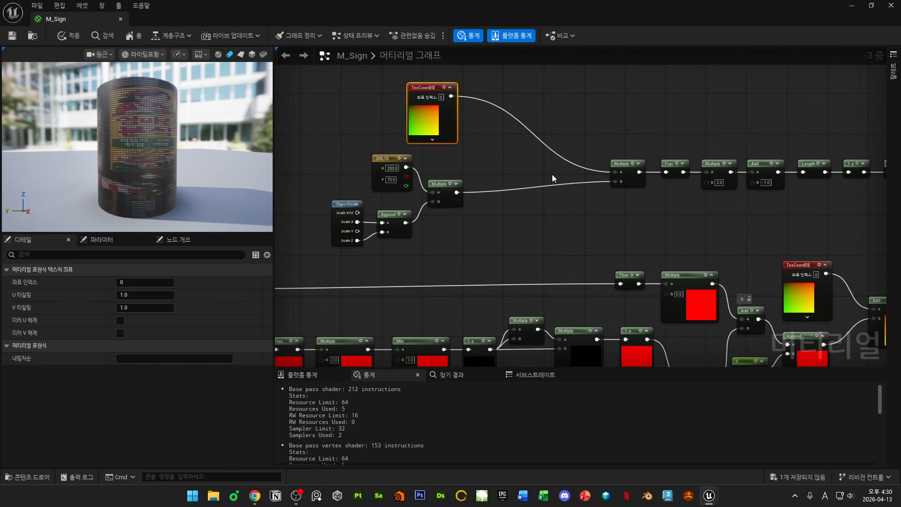
- Enlarge M_Sign's material preview and examine the dot pattern on the preview cylinder from different distances
{"action": "left_click_drag", "start_coordinate": [142, 133], "coordinate": [142, 142]}
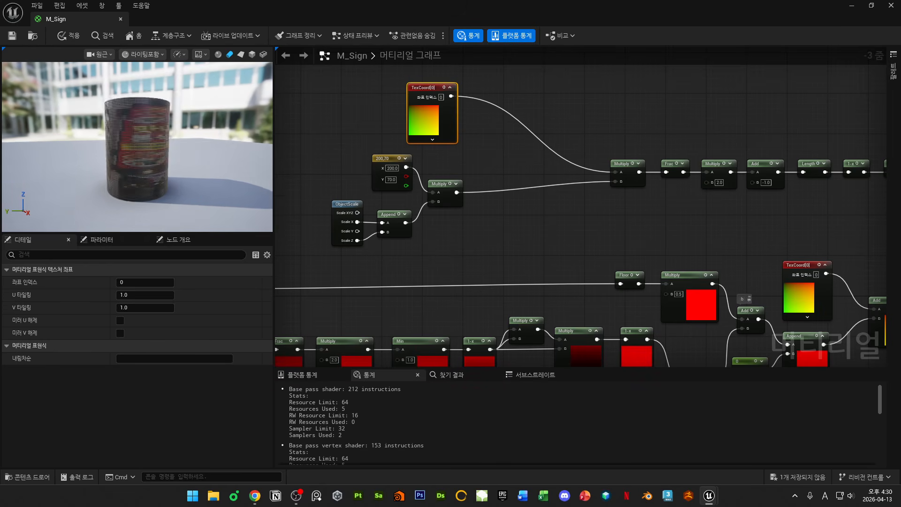
{"action": "scroll", "coordinate": [142, 133], "scroll_direction": "up", "scroll_amount": 10}
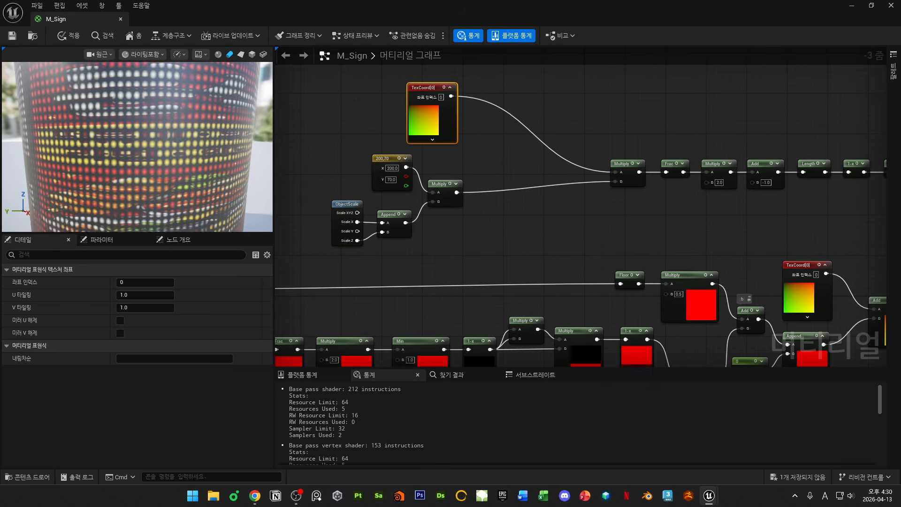
{"action": "left_click_drag", "start_coordinate": [274, 242], "coordinate": [339, 360]}
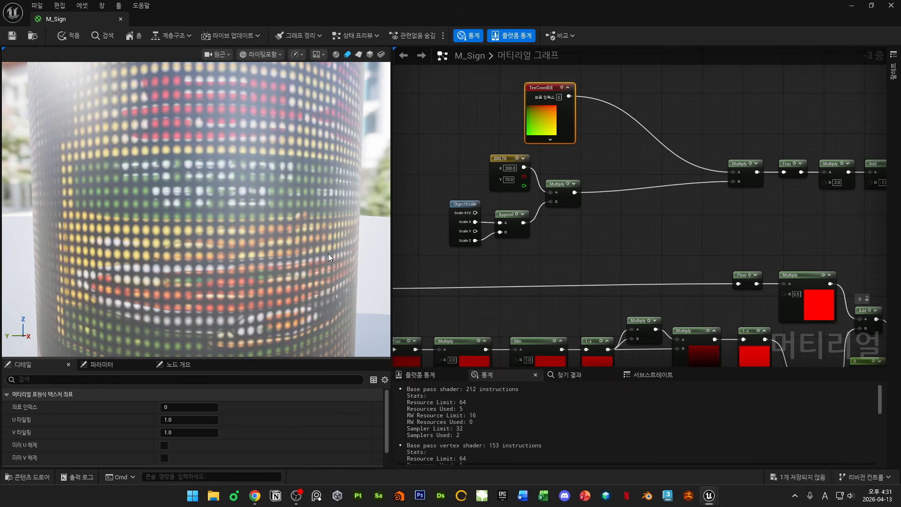
{"action": "right_click_drag", "start_coordinate": [328, 254], "coordinate": [336, 271]}
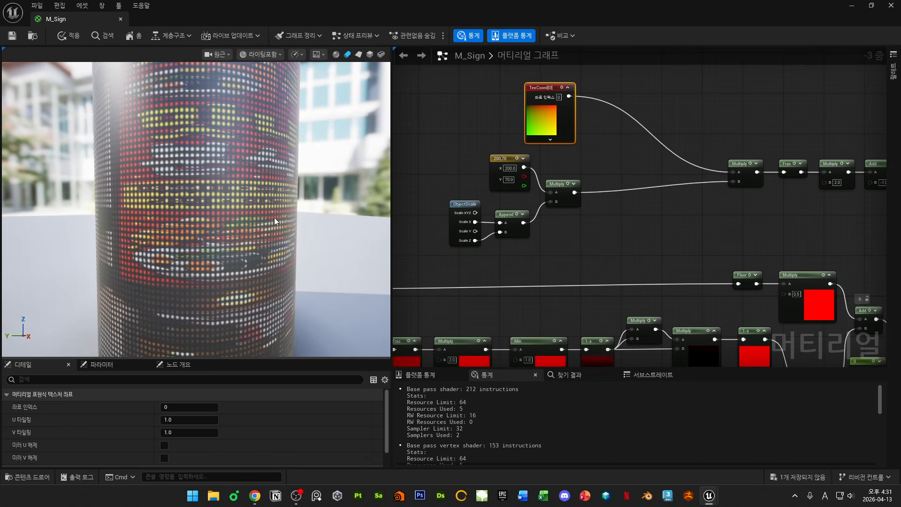
- Examine the LED dot pattern on the preview cylinder both up close and from far away
{"action": "right_click_drag", "start_coordinate": [294, 256], "coordinate": [296, 289]}
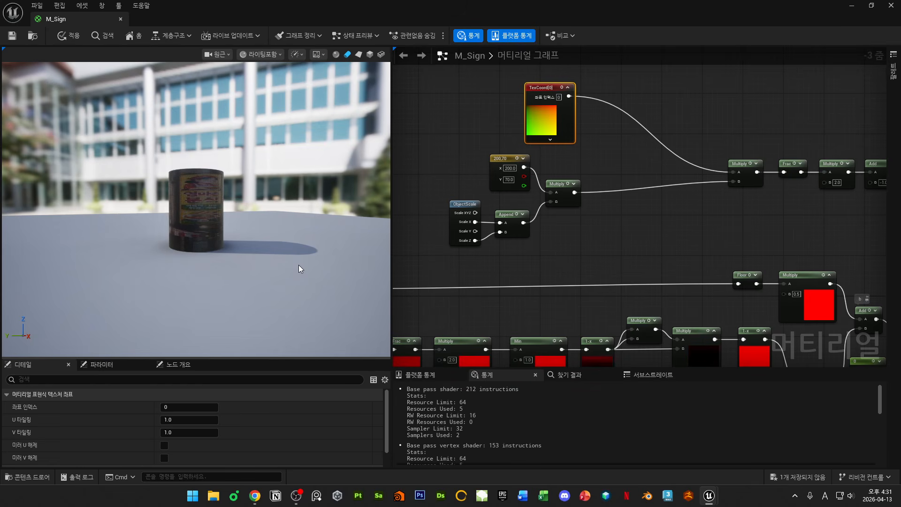
{"action": "mouse_move", "coordinate": [198, 201]}
{"action": "right_mouse_down"}
{"action": "mouse_move", "coordinate": [198, 166]}
{"action": "mouse_move", "coordinate": [199, 201]}
{"action": "right_mouse_up"}
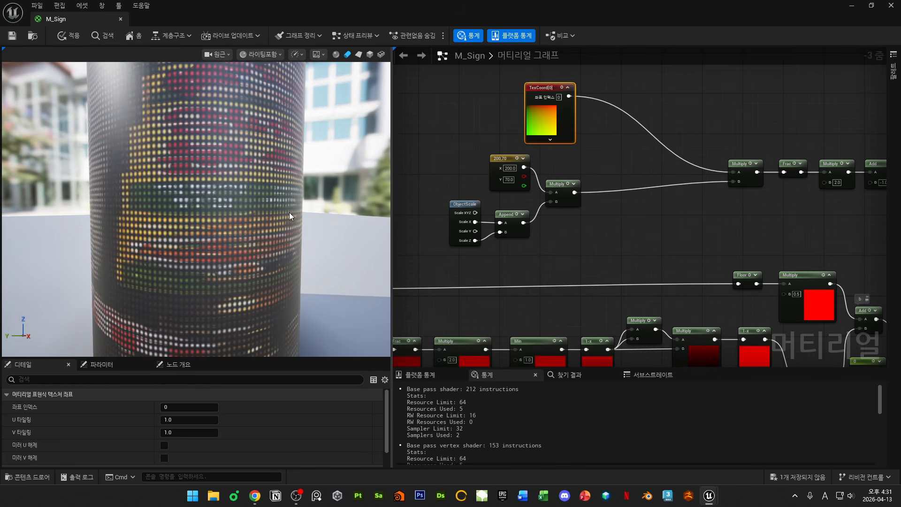
{"action": "right_click_drag", "start_coordinate": [331, 242], "coordinate": [361, 195]}
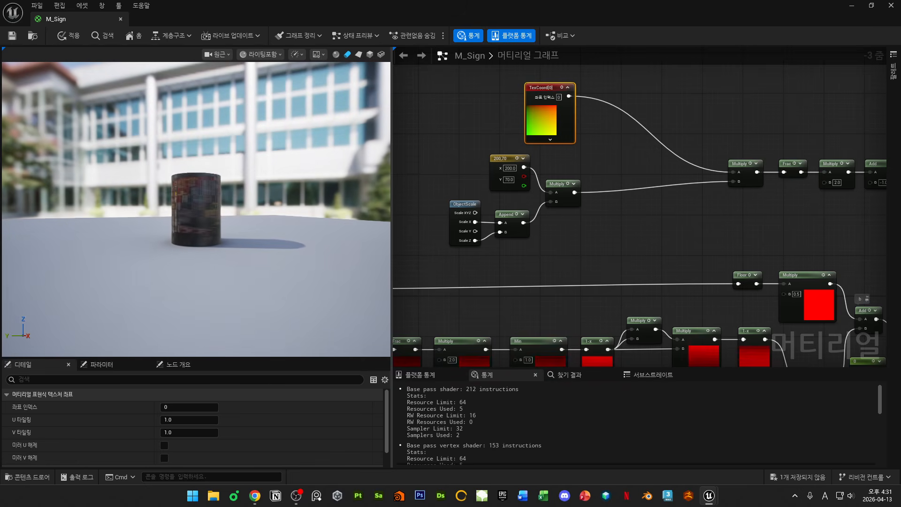
{"action": "right_click_drag", "start_coordinate": [198, 208], "coordinate": [198, 183]}
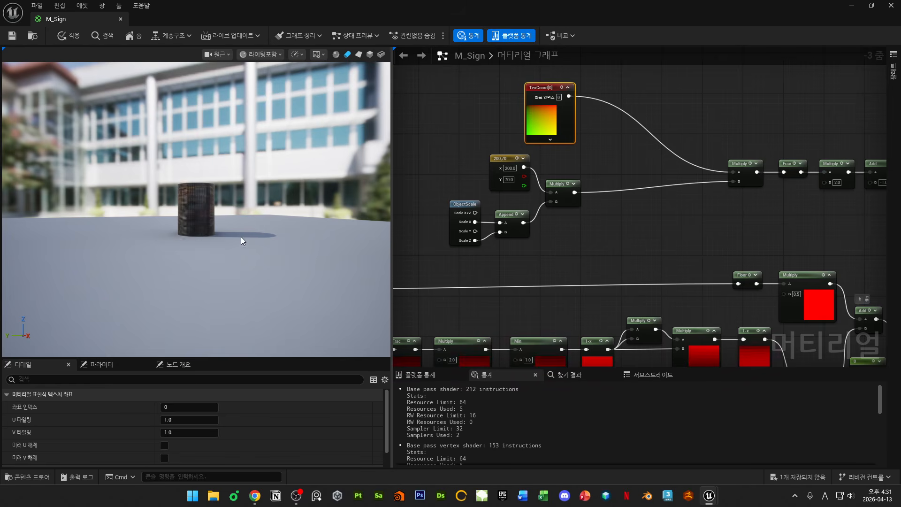
{"action": "right_click_drag", "start_coordinate": [241, 237], "coordinate": [234, 217]}
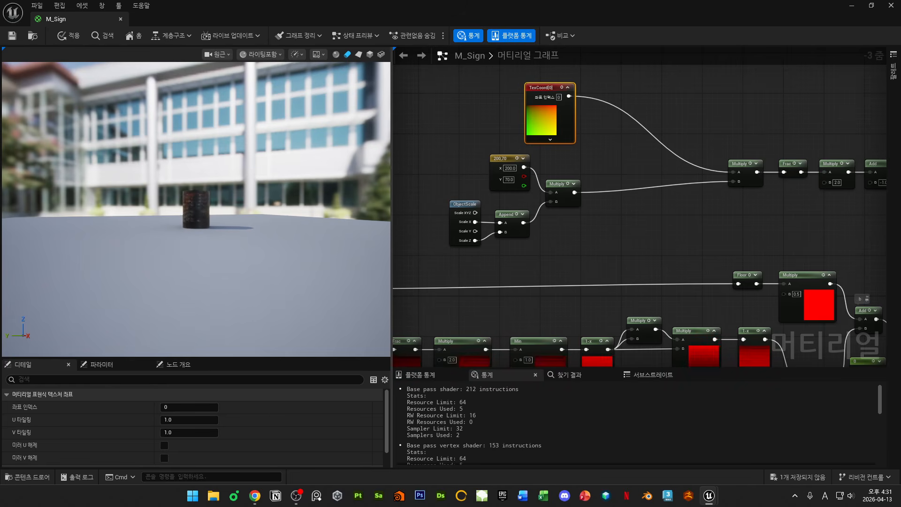
{"action": "right_click_drag", "start_coordinate": [196, 211], "coordinate": [227, 210]}
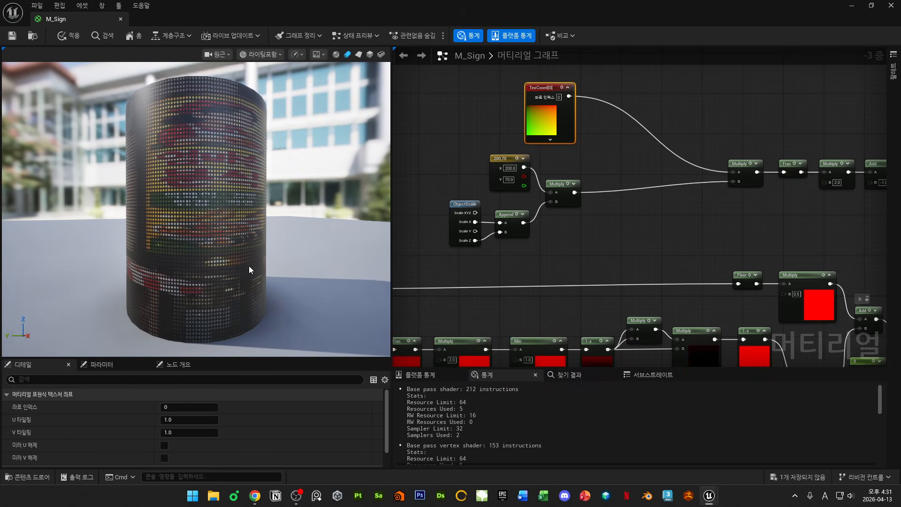
- Select the whole dot-pattern node chain from TexCoord and ObjectScale through Saturate and its final node, and move it away from the texture nodes
{"action": "right_click_drag", "start_coordinate": [627, 241], "coordinate": [588, 265]}
{"action": "left_click", "coordinate": [627, 202]}
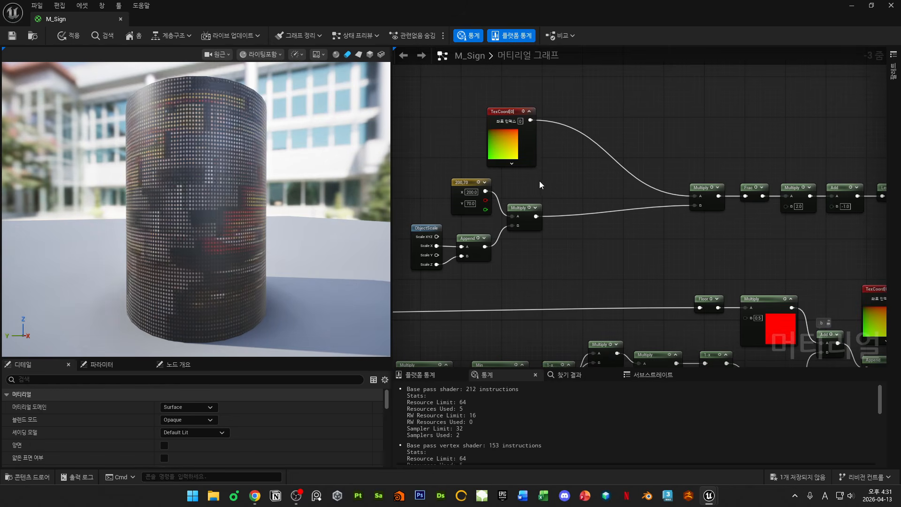
{"action": "scroll", "coordinate": [539, 181], "scroll_direction": "down", "scroll_amount": 2}
{"action": "left_click_drag", "start_coordinate": [460, 142], "coordinate": [545, 234]}
{"action": "left_click_drag", "start_coordinate": [535, 198], "coordinate": [598, 210]}
{"action": "left_click_drag", "start_coordinate": [489, 123], "coordinate": [849, 233]}
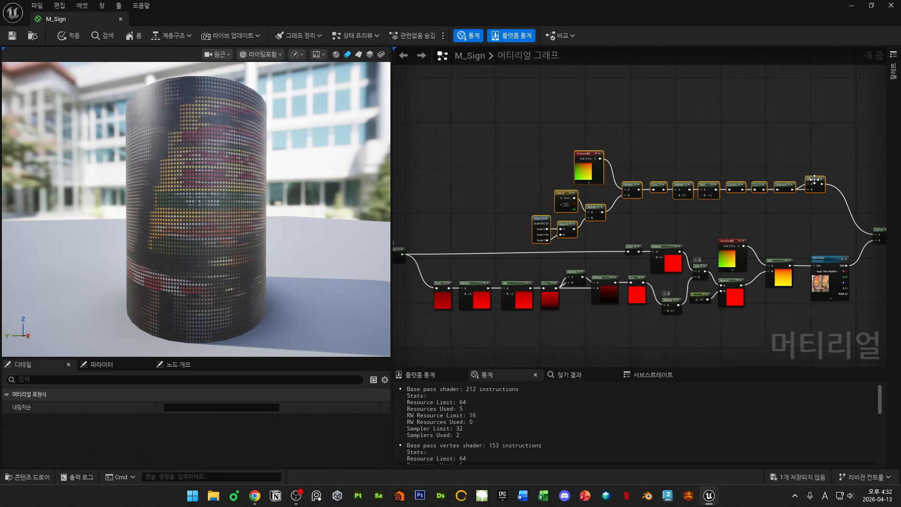
{"action": "left_click_drag", "start_coordinate": [816, 184], "coordinate": [715, 133]}
- Preview the Multiply node that combines TexCoord with the scaled 200,70 tiling on the cylinder
{"action": "scroll", "coordinate": [714, 131], "scroll_direction": "up", "scroll_amount": 2}
{"action": "right_click_drag", "start_coordinate": [618, 206], "coordinate": [758, 286]}
{"action": "scroll", "coordinate": [639, 254], "scroll_direction": "down", "scroll_amount": 1}
{"action": "scroll", "coordinate": [638, 255], "scroll_direction": "up", "scroll_amount": 1}
{"action": "right_click_drag", "start_coordinate": [537, 214], "coordinate": [589, 222]}
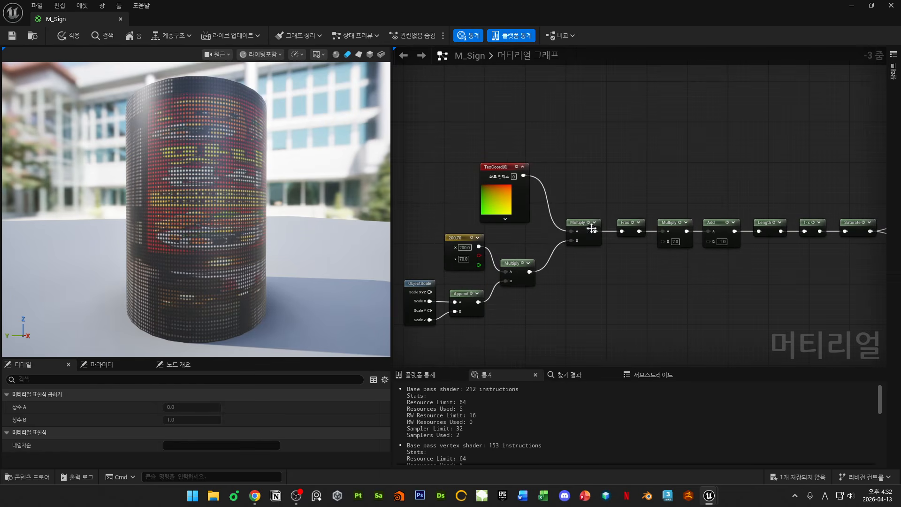
{"action": "key", "text": "space"}
{"action": "scroll", "coordinate": [204, 185], "scroll_direction": "down", "scroll_amount": 4}
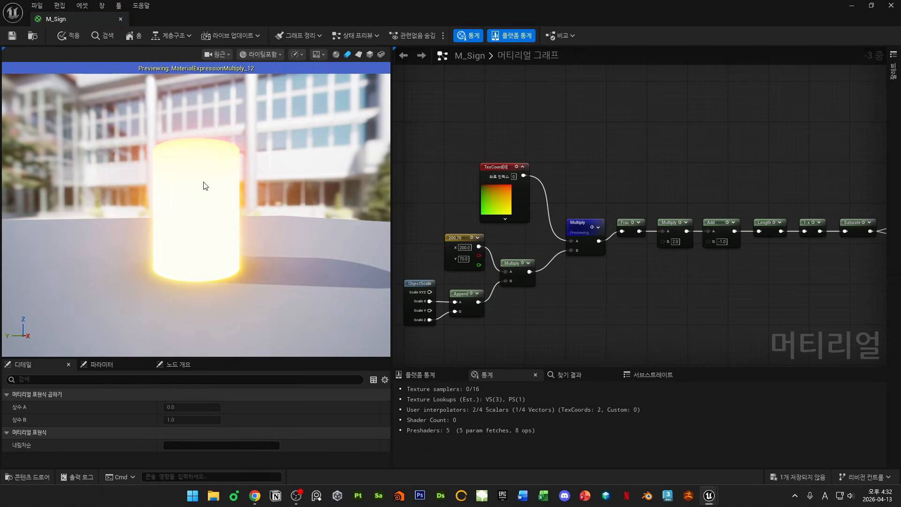
{"action": "left_click_drag", "start_coordinate": [204, 186], "coordinate": [216, 202]}
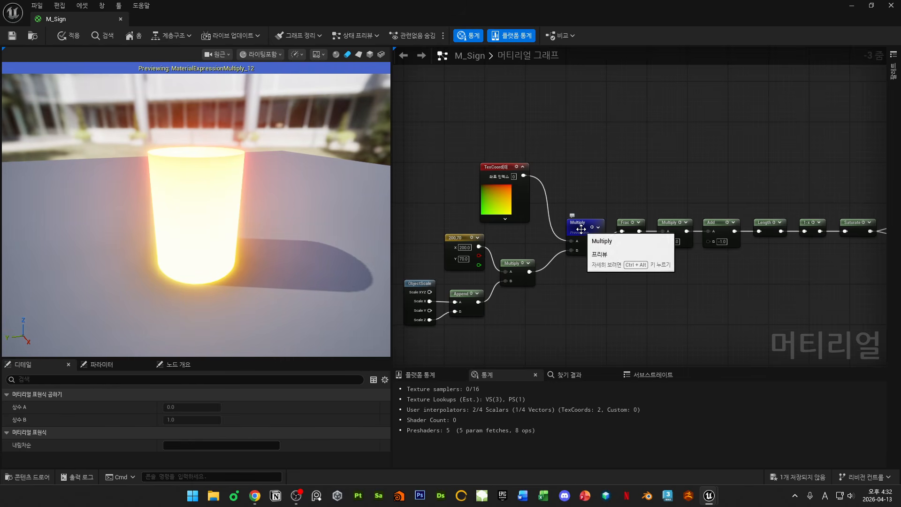
- Examine the TexCoord, 200,70 constant, ObjectScale and Append nodes that feed the previewed Multiply node
{"action": "left_click", "coordinate": [505, 191]}
{"action": "right_click_drag", "start_coordinate": [472, 256], "coordinate": [572, 231]}
{"action": "scroll", "coordinate": [572, 232], "scroll_direction": "up", "scroll_amount": 3}
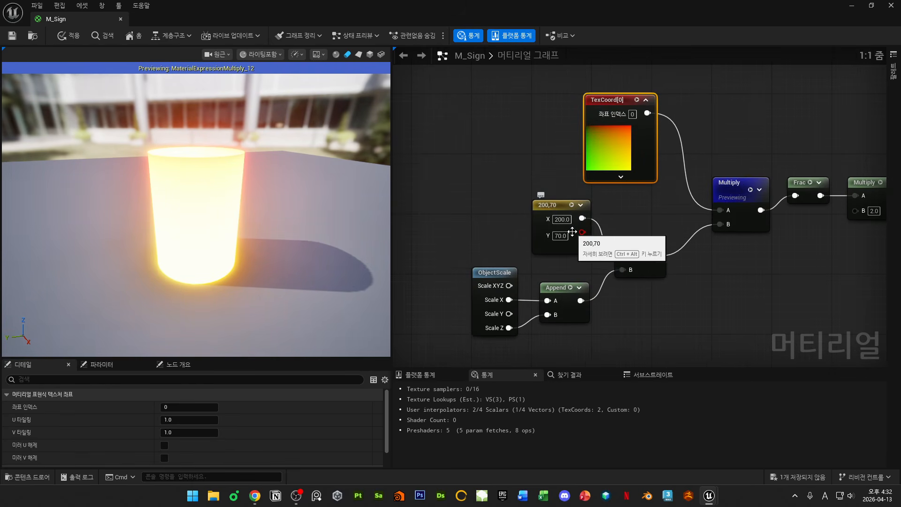
{"action": "left_click", "coordinate": [519, 266]}
{"action": "left_click", "coordinate": [564, 291]}
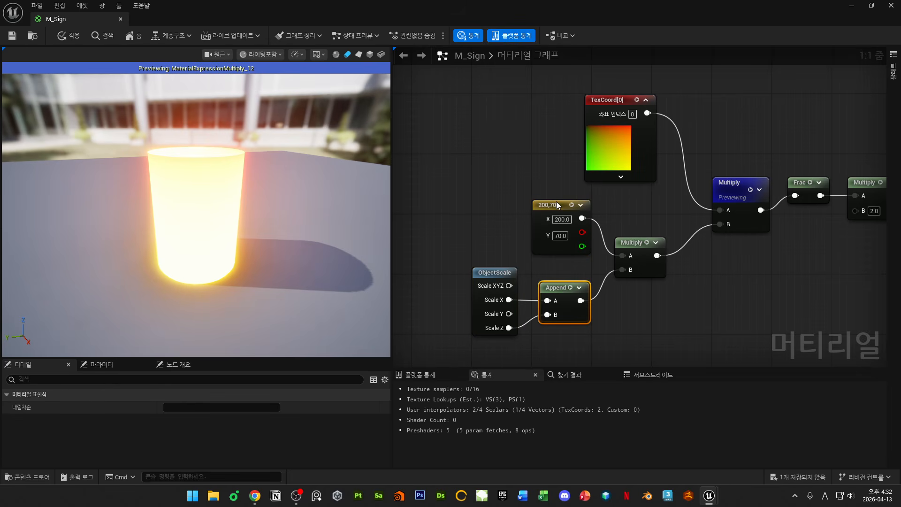
{"action": "left_click", "coordinate": [558, 206]}
{"action": "left_click", "coordinate": [628, 242]}
{"action": "left_click", "coordinate": [661, 213]}
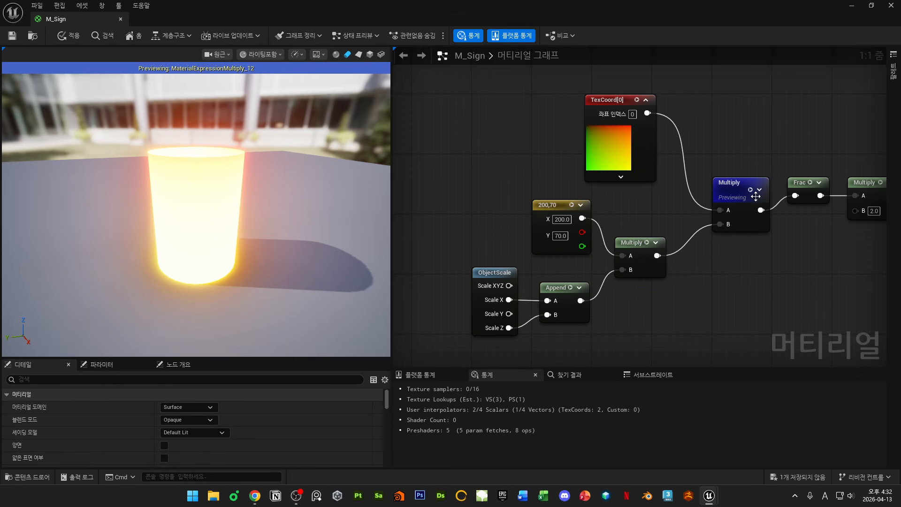
{"action": "left_click", "coordinate": [749, 189]}
{"action": "left_click", "coordinate": [744, 182]}
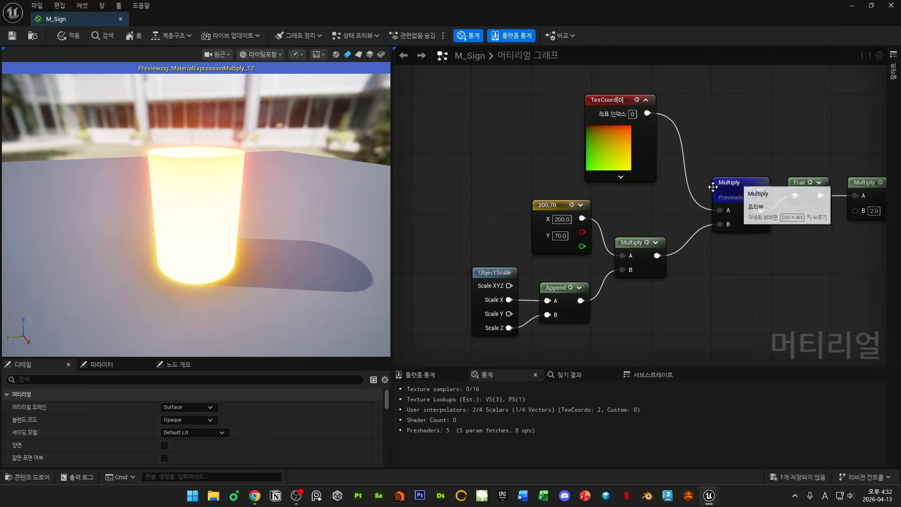
- Compare the TexCoord node's preview on the cylinder with that of the Multiply node, leaving Multiply as the previewed node
{"action": "left_click_drag", "start_coordinate": [286, 188], "coordinate": [285, 220]}
{"action": "left_click", "coordinate": [637, 100]}
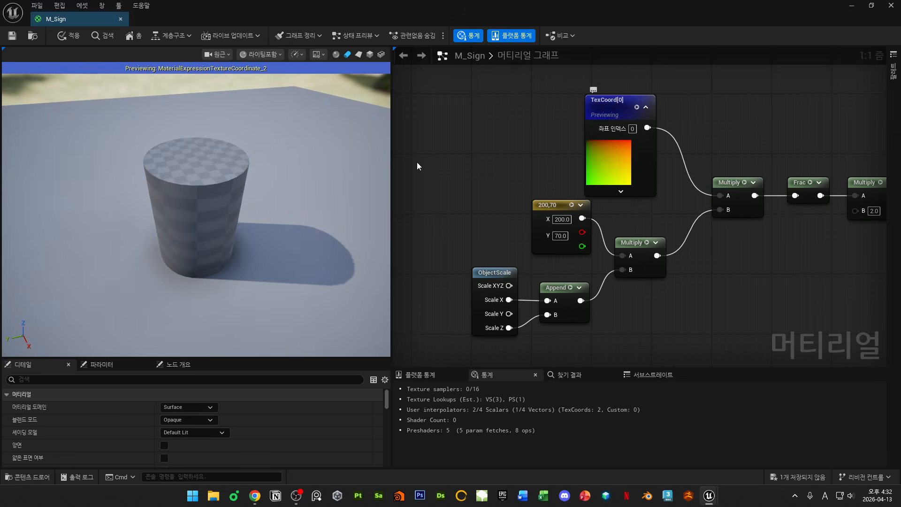
{"action": "left_click", "coordinate": [745, 182]}
- Move the node chain starting at Frac up and away from the Multiply node to free space beside it
{"action": "right_click_drag", "start_coordinate": [763, 233], "coordinate": [601, 243]}
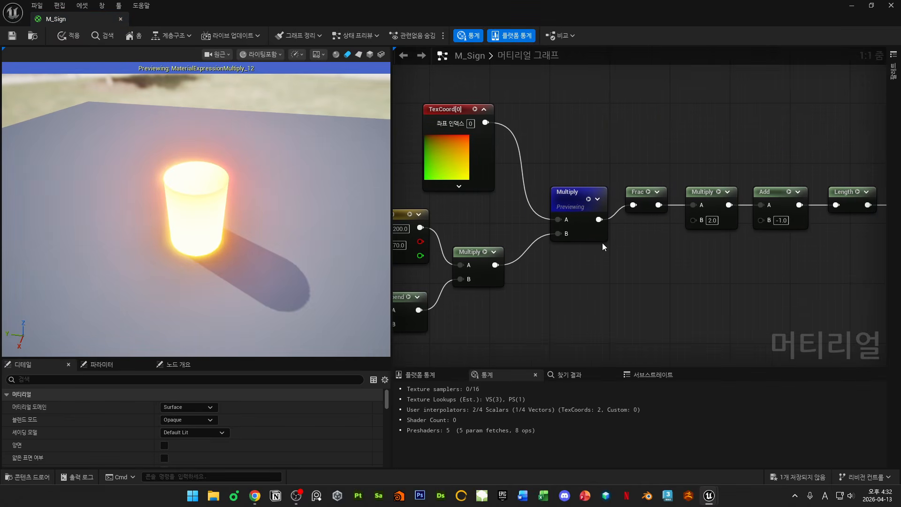
{"action": "scroll", "coordinate": [603, 245], "scroll_direction": "down", "scroll_amount": 4}
{"action": "left_click_drag", "start_coordinate": [605, 175], "coordinate": [836, 158]}
{"action": "left_click", "coordinate": [692, 237]}
{"action": "scroll", "coordinate": [616, 225], "scroll_direction": "up", "scroll_amount": 2}
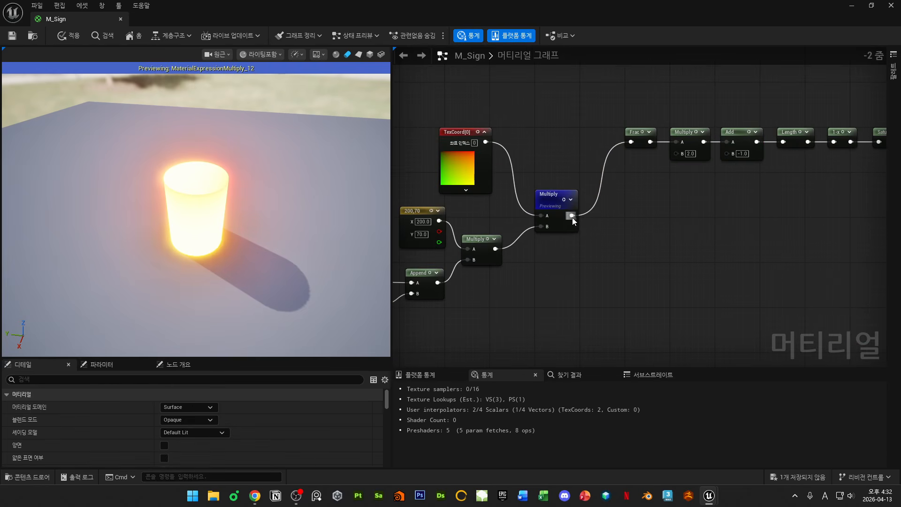
- Add a DDX node fed by the previewed Multiply node's output and place it below the Frac chain
{"action": "left_click_drag", "start_coordinate": [572, 217], "coordinate": [682, 249]}
{"action": "type", "text": "ddx"}
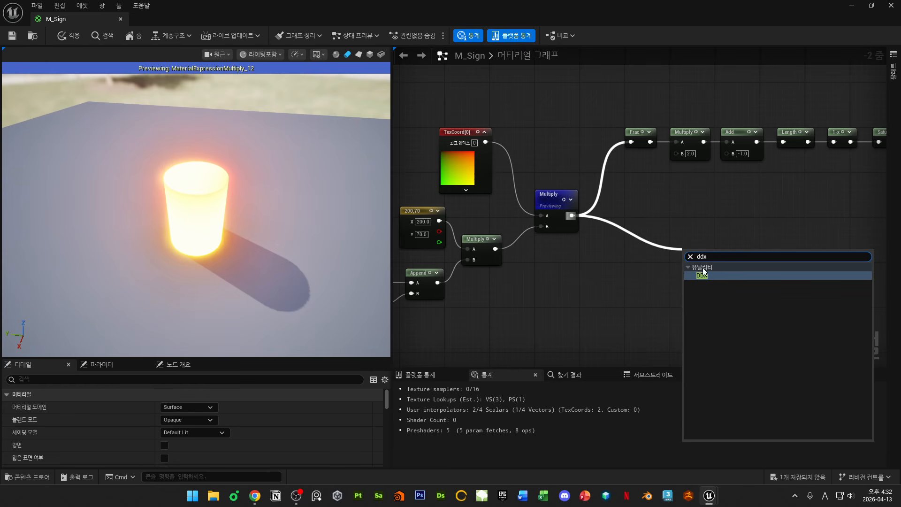
{"action": "left_click", "coordinate": [706, 274]}
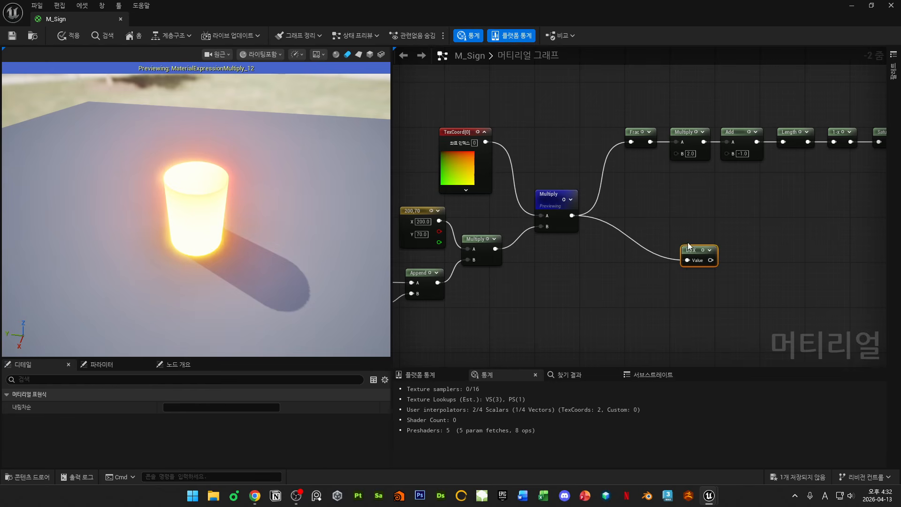
{"action": "left_click_drag", "start_coordinate": [691, 250], "coordinate": [675, 228]}
- Add a DDY node fed by the same Multiply output and arrange it directly below DDX
{"action": "left_click_drag", "start_coordinate": [572, 215], "coordinate": [652, 253]}
{"action": "type", "text": "ddy"}
{"action": "left_click", "coordinate": [661, 288]}
{"action": "left_click", "coordinate": [657, 205]}
{"action": "left_click", "coordinate": [665, 304]}
{"action": "scroll", "coordinate": [637, 240], "scroll_direction": "up", "scroll_amount": 2}
- Add the comment "편미분X" to the DDX node
{"action": "left_click", "coordinate": [645, 191]}
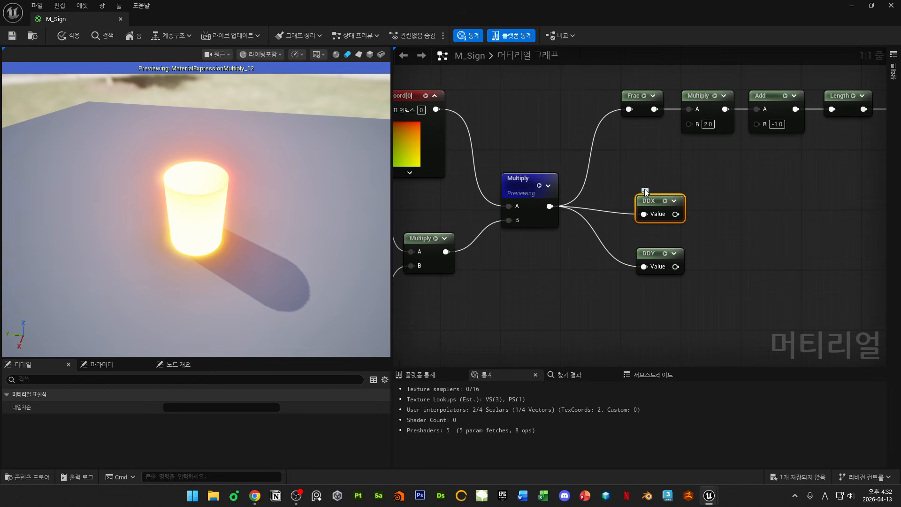
{"action": "key", "text": "Hangul"}
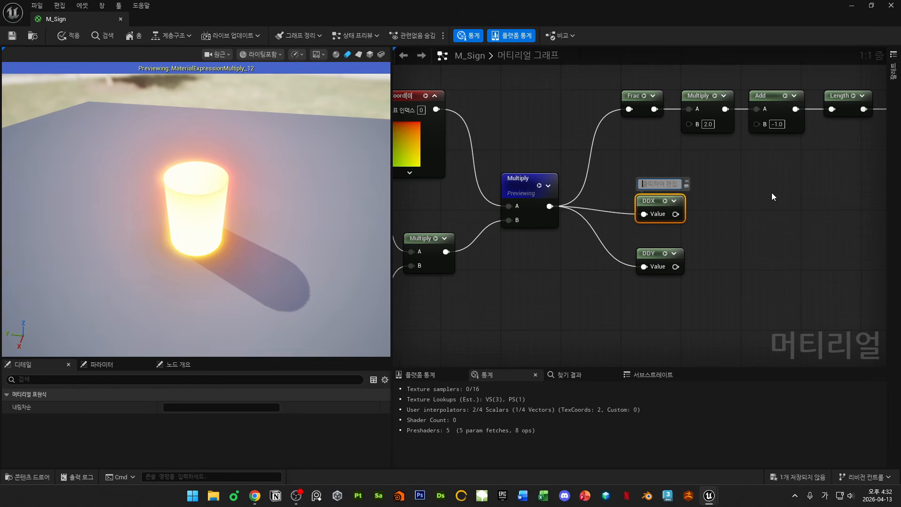
{"action": "type", "text": "퍼"}
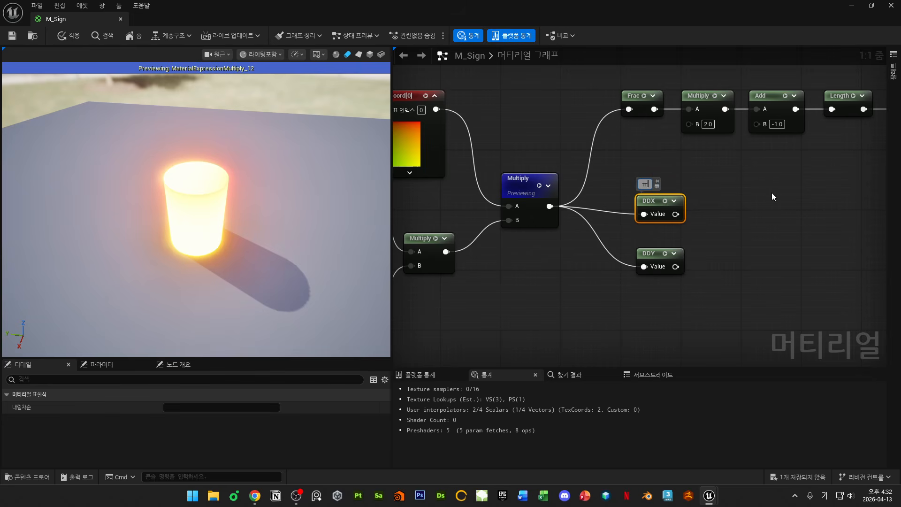
{"action": "type", "text": "미분X"}
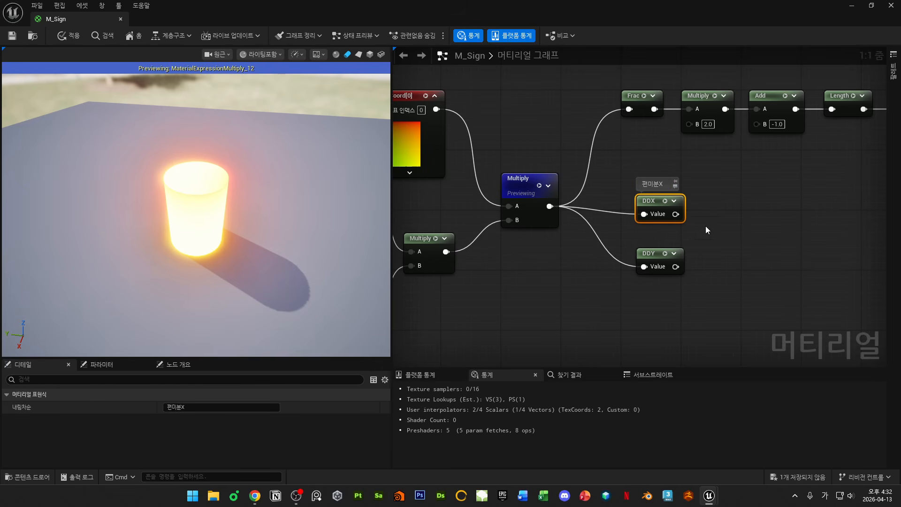
- Add the comment "편미분Y" to the DDY node
{"action": "left_click", "coordinate": [651, 254]}
{"action": "left_click", "coordinate": [654, 238]}
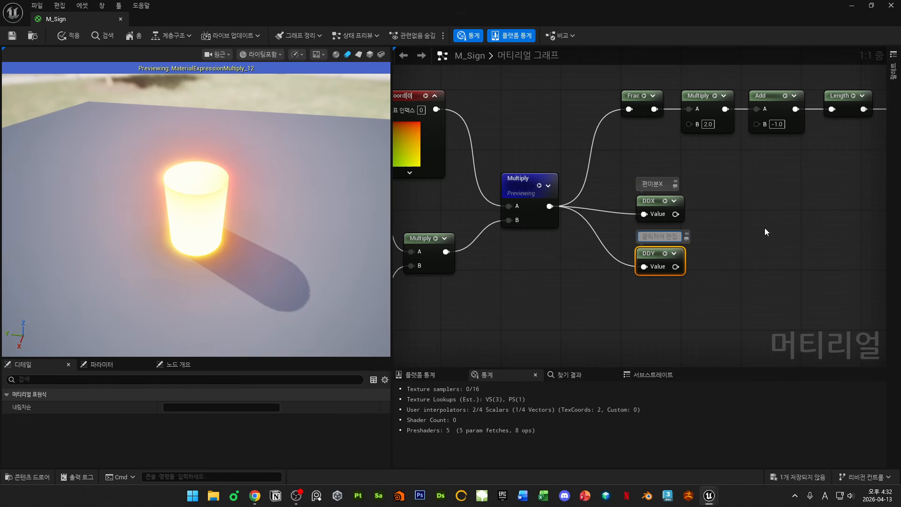
{"action": "type", "text": "편미"}
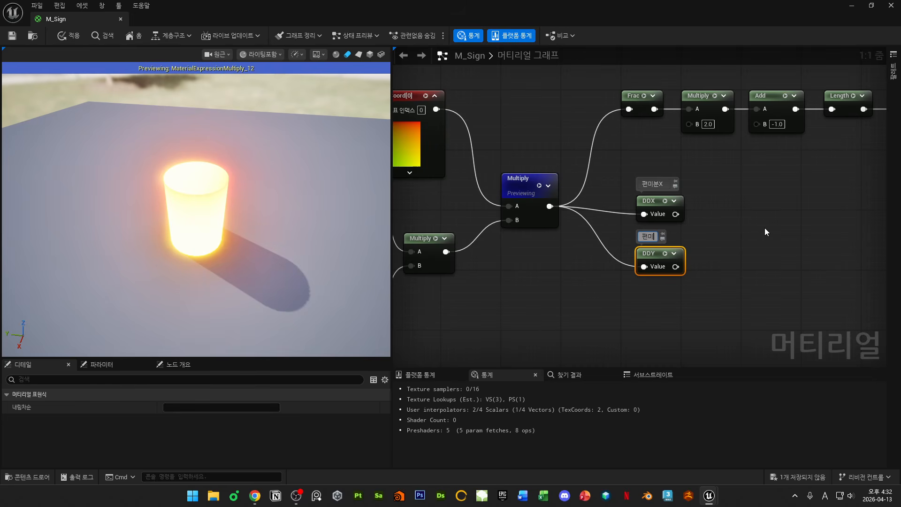
{"action": "type", "text": "분Y"}
{"action": "key", "text": "Return"}
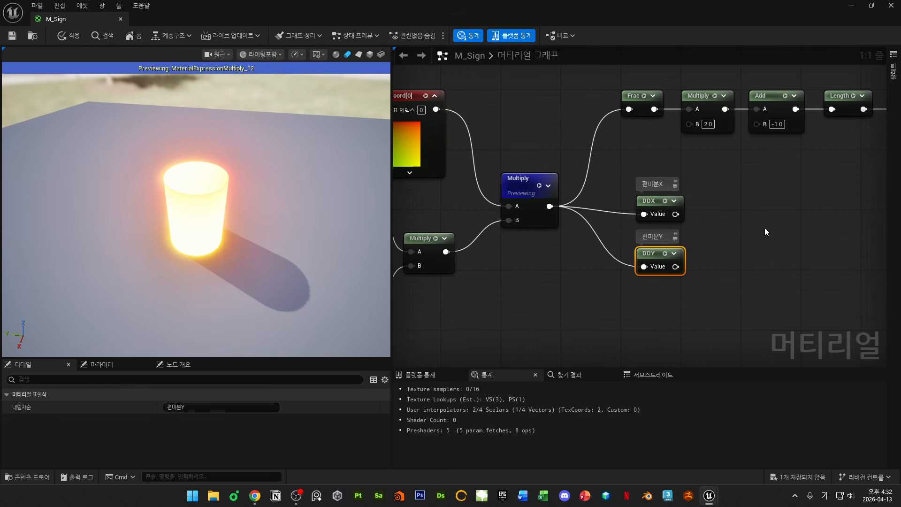
{"action": "left_click", "coordinate": [763, 229]}
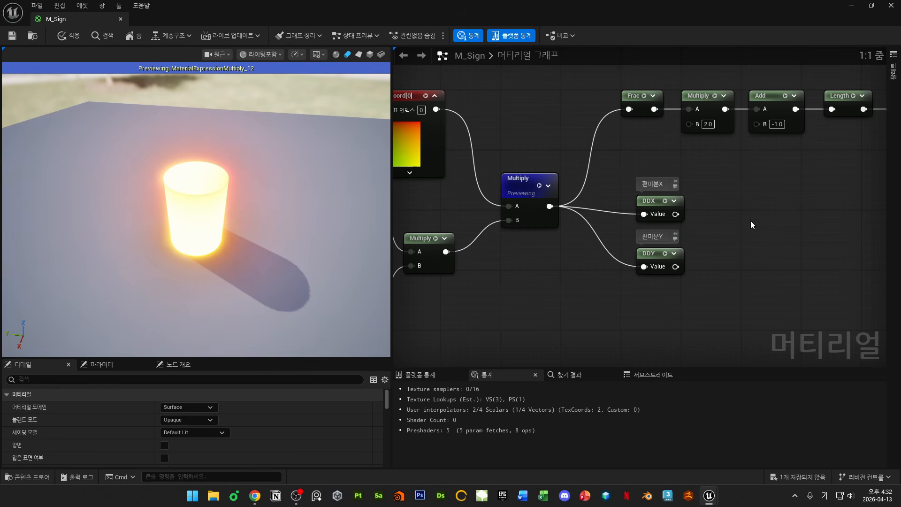
- Move the DDX and DDY nodes together so they line up beneath the Frac node
{"action": "right_click_drag", "start_coordinate": [751, 221], "coordinate": [646, 238]}
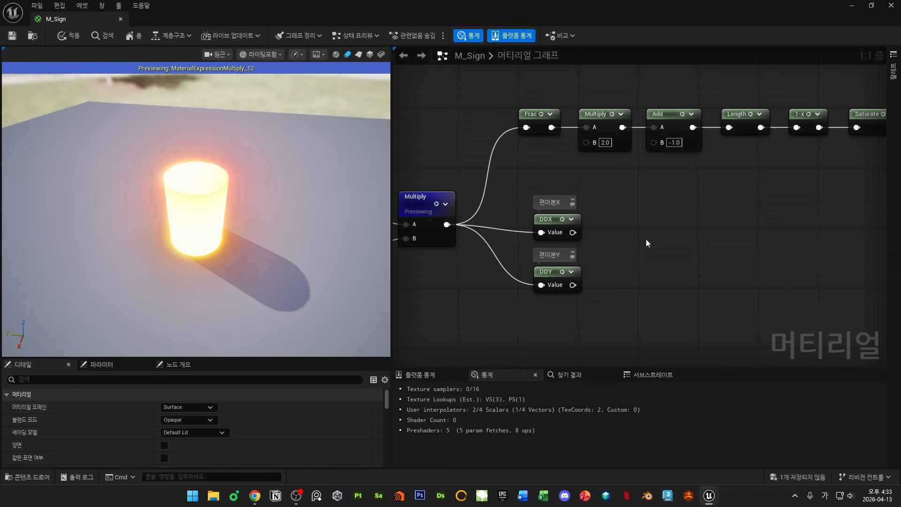
{"action": "left_click_drag", "start_coordinate": [635, 196], "coordinate": [541, 263]}
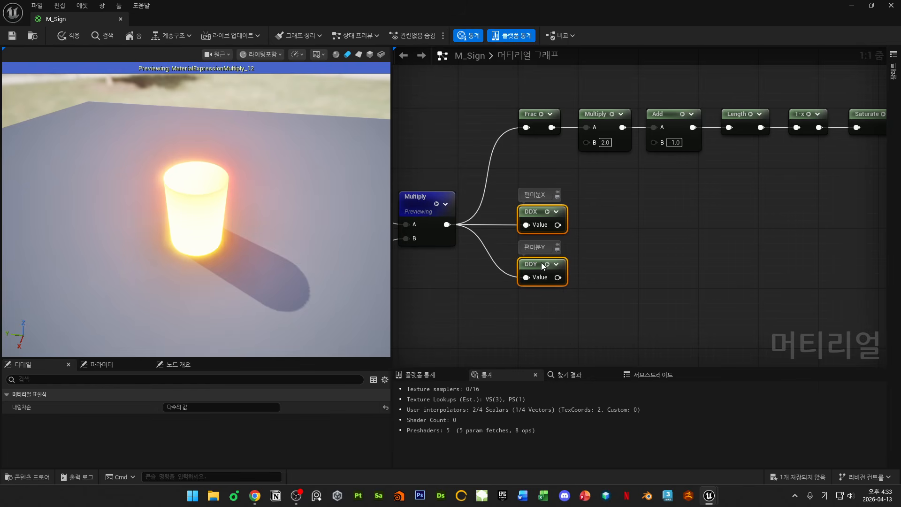
{"action": "left_click", "coordinate": [537, 225]}
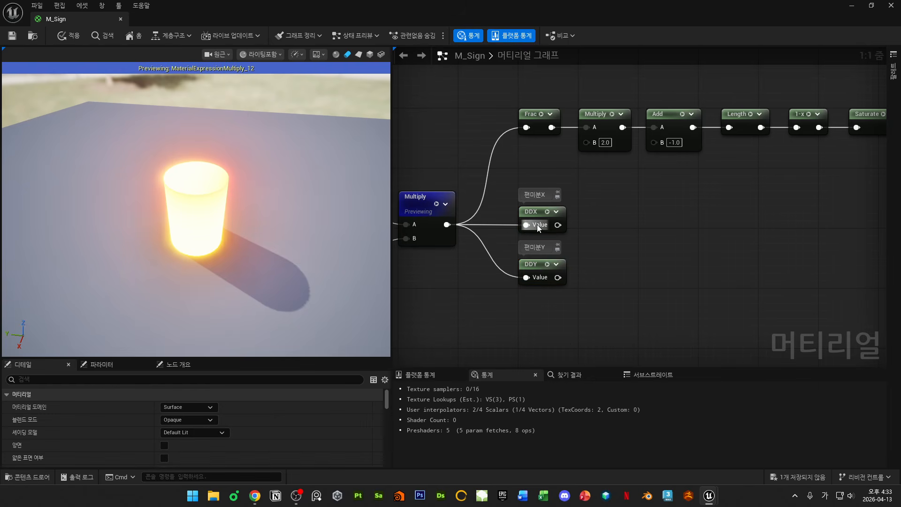
{"action": "left_click", "coordinate": [601, 226]}
- Capture a screen area covering the preview cylinder and the DDX and DDY nodes, and open it in the Snipping Tool
{"action": "left_click_drag", "start_coordinate": [169, 209], "coordinate": [175, 208]}
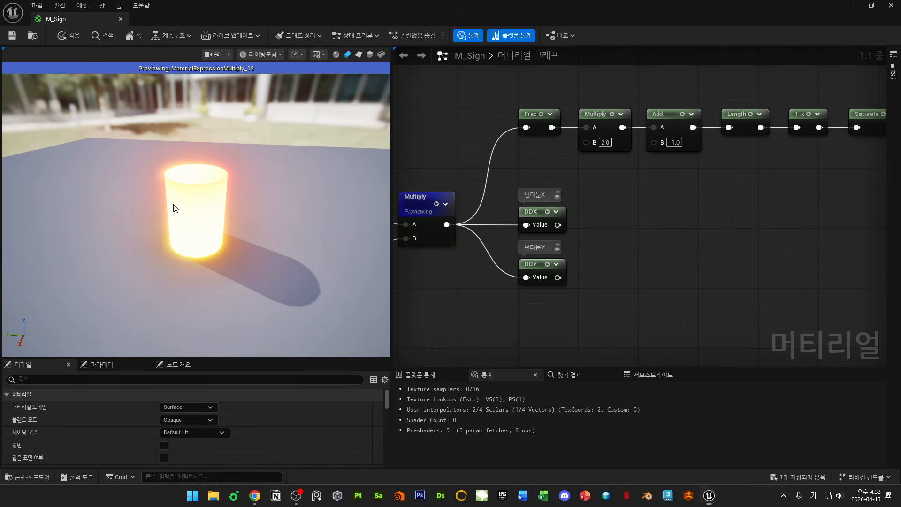
{"action": "key", "text": "super+shift+s"}
{"action": "left_click_drag", "start_coordinate": [86, 90], "coordinate": [662, 390]}
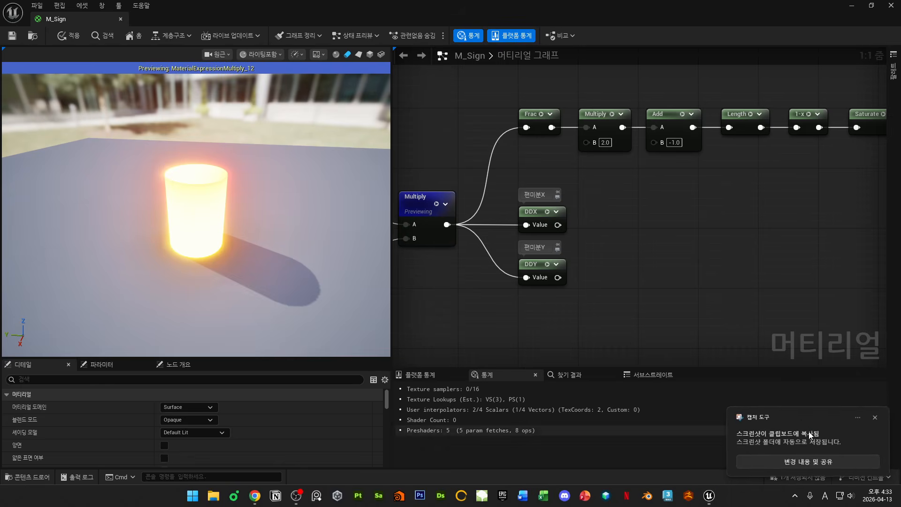
{"action": "left_click", "coordinate": [809, 432]}
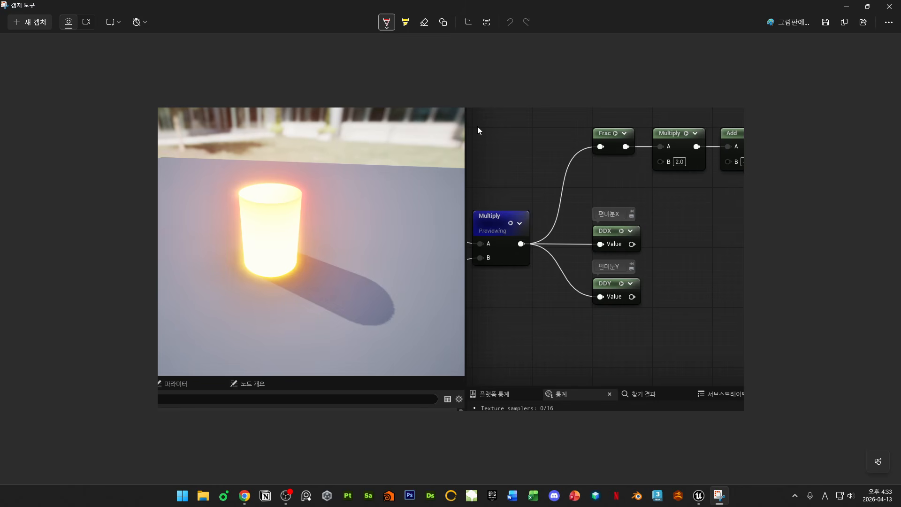
- Draw two small red 2×2 grids, one above the other, over the Multiply node in the capture
{"action": "mouse_move", "coordinate": [478, 126]}
{"action": "left_mouse_down"}
{"action": "mouse_move", "coordinate": [478, 158]}
{"action": "mouse_move", "coordinate": [503, 127]}
{"action": "mouse_move", "coordinate": [509, 141]}
{"action": "mouse_move", "coordinate": [491, 159]}
{"action": "mouse_move", "coordinate": [503, 158]}
{"action": "mouse_move", "coordinate": [505, 196]}
{"action": "mouse_move", "coordinate": [505, 178]}
{"action": "left_mouse_up"}
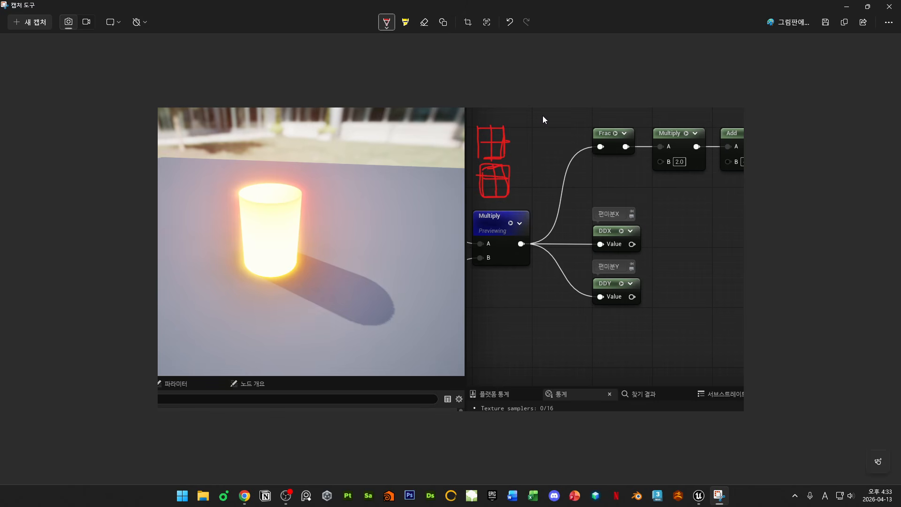
- Draw small red arcs above the upper grid and write the values -1, 0 and 1 in a row above the capture
{"action": "left_click", "coordinate": [483, 134]}
{"action": "left_click_drag", "start_coordinate": [489, 83], "coordinate": [483, 80]}
{"action": "left_click_drag", "start_coordinate": [482, 128], "coordinate": [489, 122]}
{"action": "left_click_drag", "start_coordinate": [513, 73], "coordinate": [512, 91]}
{"action": "left_click", "coordinate": [482, 131]}
{"action": "mouse_move", "coordinate": [498, 124]}
{"action": "left_mouse_down"}
{"action": "mouse_move", "coordinate": [500, 114]}
{"action": "mouse_move", "coordinate": [502, 122]}
{"action": "left_mouse_up"}
{"action": "mouse_move", "coordinate": [501, 115]}
{"action": "left_mouse_down"}
{"action": "mouse_move", "coordinate": [480, 105]}
{"action": "mouse_move", "coordinate": [489, 95]}
{"action": "left_mouse_up"}
{"action": "left_click_drag", "start_coordinate": [432, 83], "coordinate": [445, 82]}
{"action": "left_click_drag", "start_coordinate": [452, 66], "coordinate": [453, 89]}
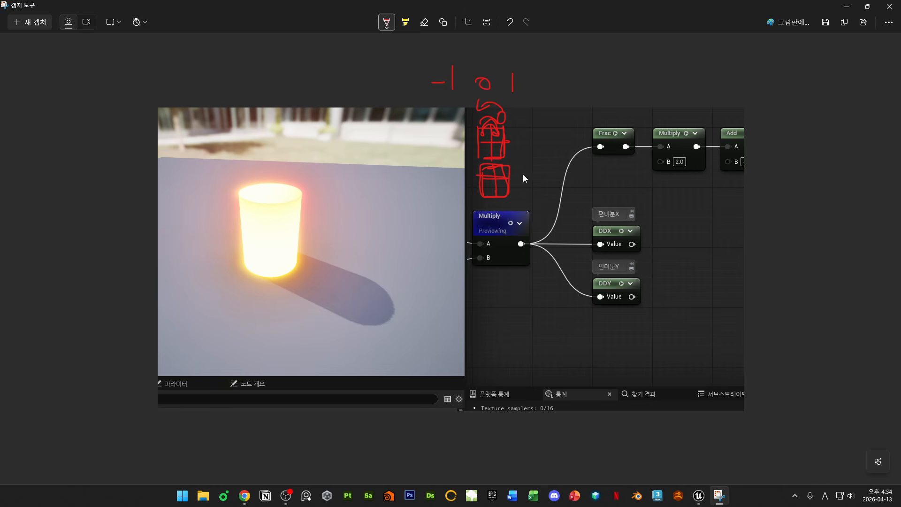
- Circle the X and Y in the DDX and DDY titles, ring the number row, frame both nodes, and close the capture
{"action": "left_click_drag", "start_coordinate": [610, 227], "coordinate": [604, 231]}
{"action": "left_click_drag", "start_coordinate": [610, 279], "coordinate": [606, 285]}
{"action": "left_click_drag", "start_coordinate": [483, 126], "coordinate": [510, 125]}
{"action": "left_click_drag", "start_coordinate": [428, 111], "coordinate": [540, 108]}
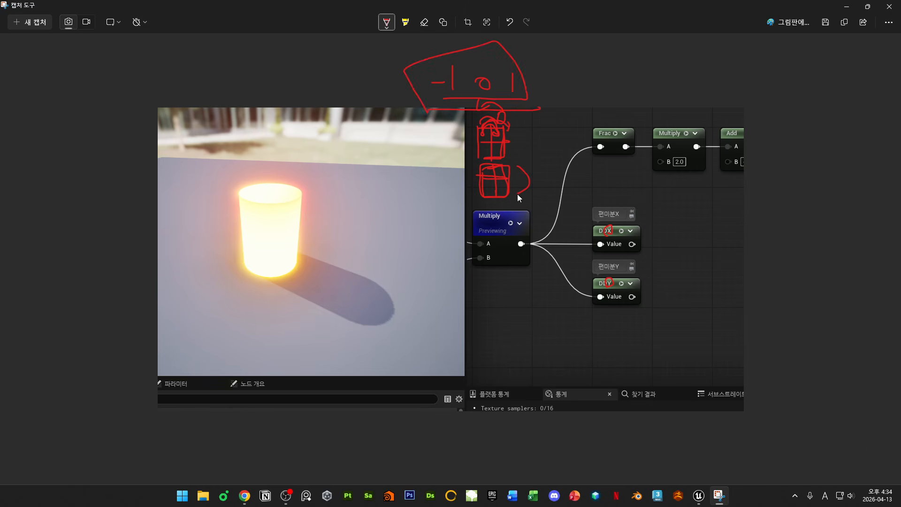
{"action": "mouse_move", "coordinate": [438, 107]}
{"action": "left_mouse_down"}
{"action": "mouse_move", "coordinate": [384, 80]}
{"action": "mouse_move", "coordinate": [516, 94]}
{"action": "left_mouse_up"}
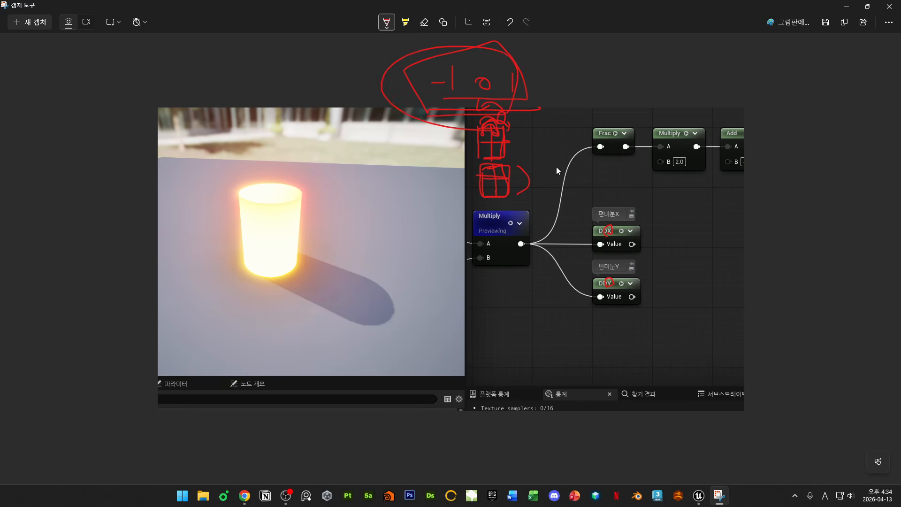
{"action": "mouse_move", "coordinate": [568, 199]}
{"action": "left_mouse_down"}
{"action": "mouse_move", "coordinate": [670, 277]}
{"action": "mouse_move", "coordinate": [585, 180]}
{"action": "left_mouse_up"}
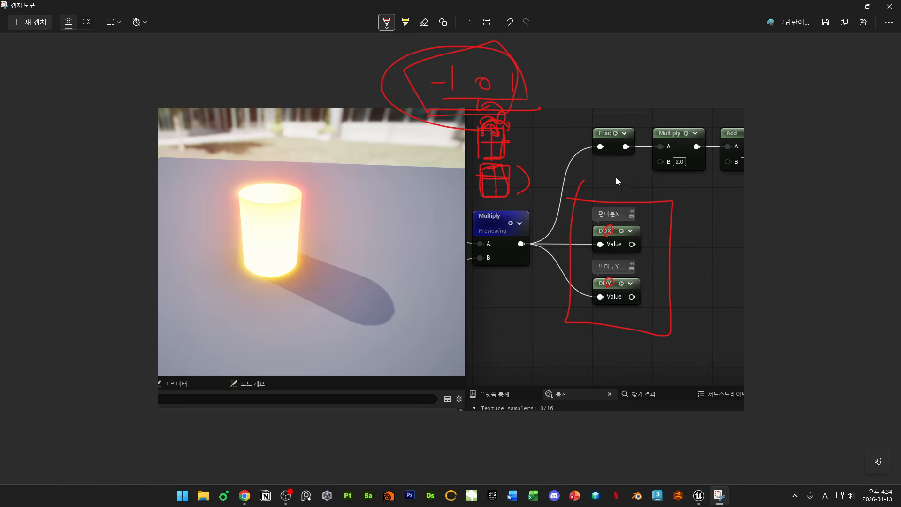
{"action": "left_click", "coordinate": [889, 7]}
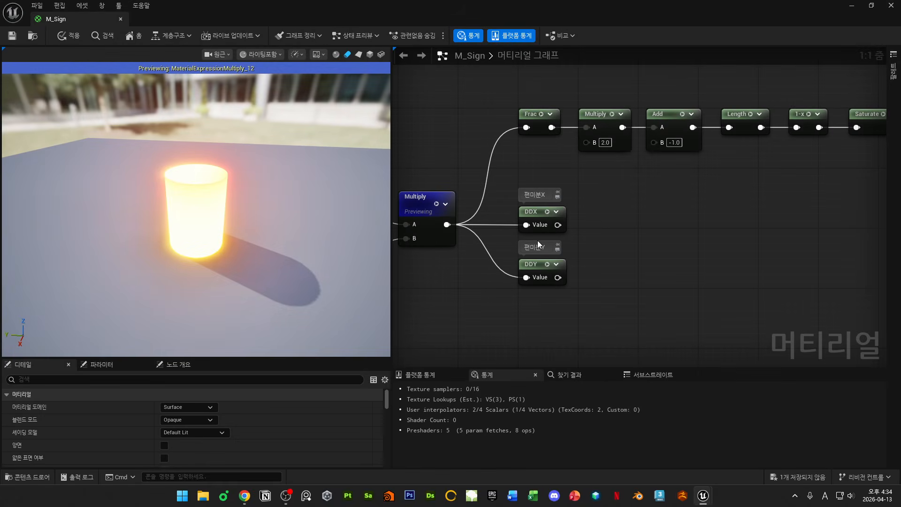
- Preview the DDX node and the DDY node in turn on the cylinder, viewing it from the side and from above
{"action": "left_click", "coordinate": [548, 213]}
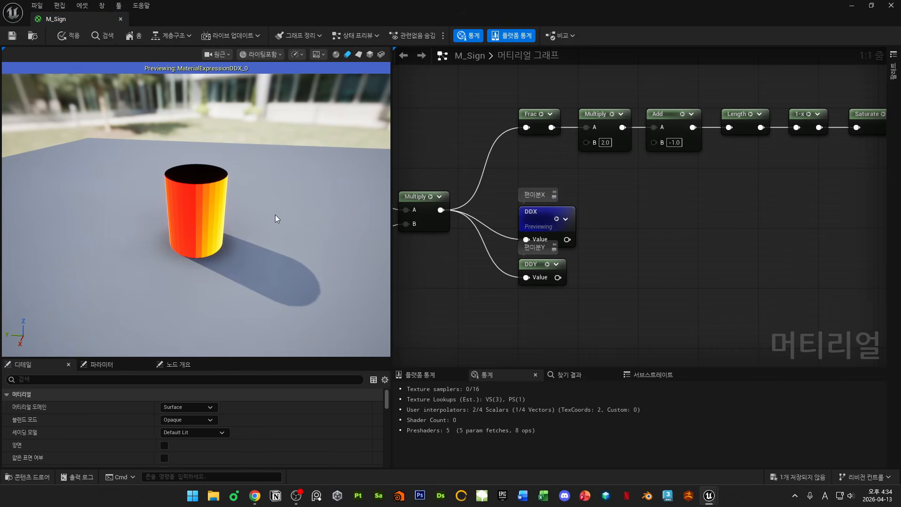
{"action": "mouse_move", "coordinate": [226, 219]}
{"action": "left_mouse_down"}
{"action": "mouse_move", "coordinate": [301, 221]}
{"action": "mouse_move", "coordinate": [226, 218]}
{"action": "mouse_move", "coordinate": [324, 232]}
{"action": "mouse_move", "coordinate": [239, 231]}
{"action": "left_mouse_up"}
{"action": "left_click", "coordinate": [547, 263]}
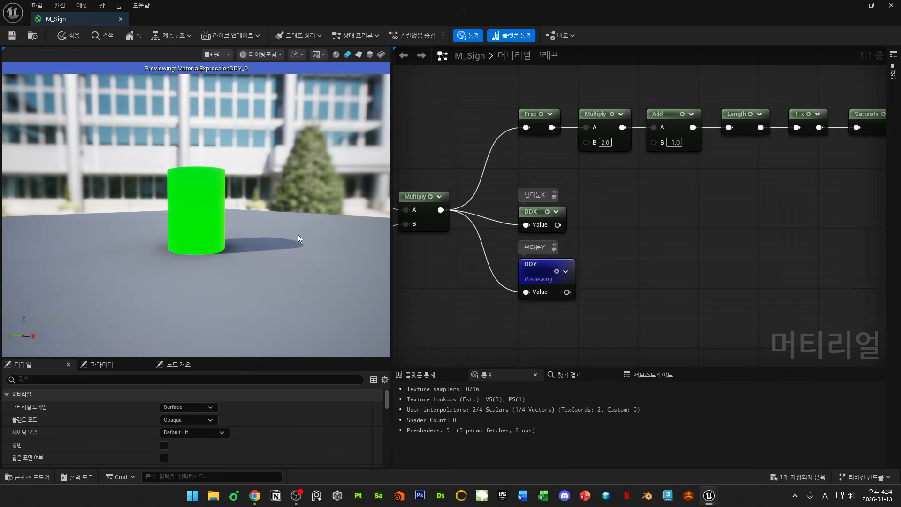
{"action": "left_click_drag", "start_coordinate": [190, 189], "coordinate": [195, 242]}
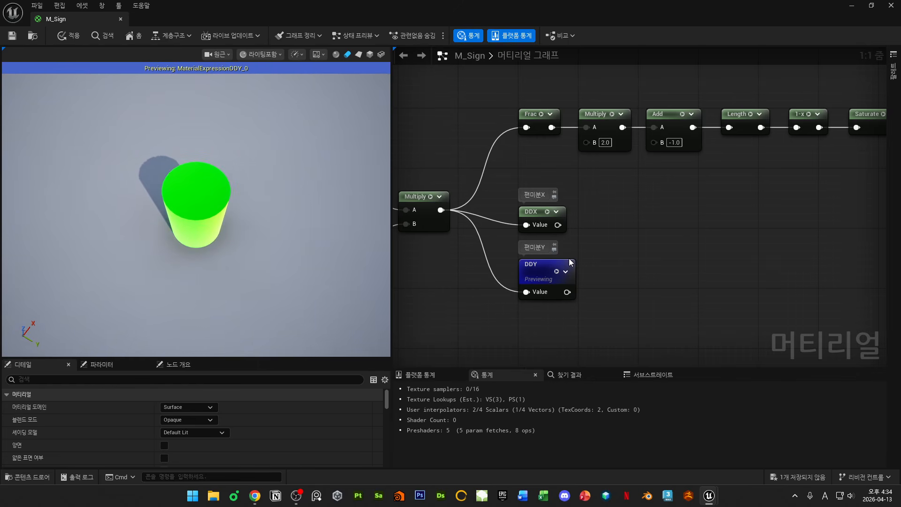
- Alternate the material preview between the DDX and DDY nodes to compare their colours, ending on DDX
{"action": "mouse_move", "coordinate": [576, 258]}
{"action": "right_mouse_down"}
{"action": "mouse_move", "coordinate": [599, 198]}
{"action": "mouse_move", "coordinate": [582, 256]}
{"action": "right_mouse_up"}
{"action": "left_click", "coordinate": [553, 209]}
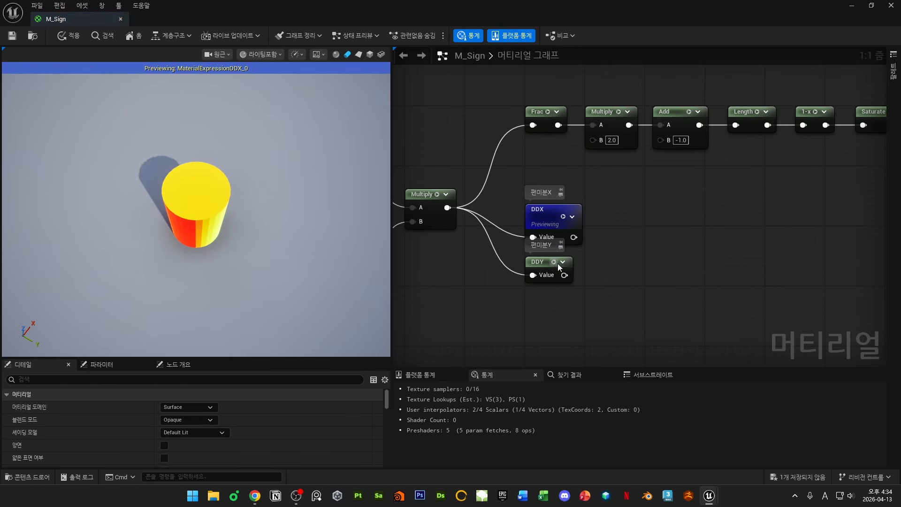
{"action": "left_click", "coordinate": [562, 268]}
{"action": "left_click", "coordinate": [554, 209]}
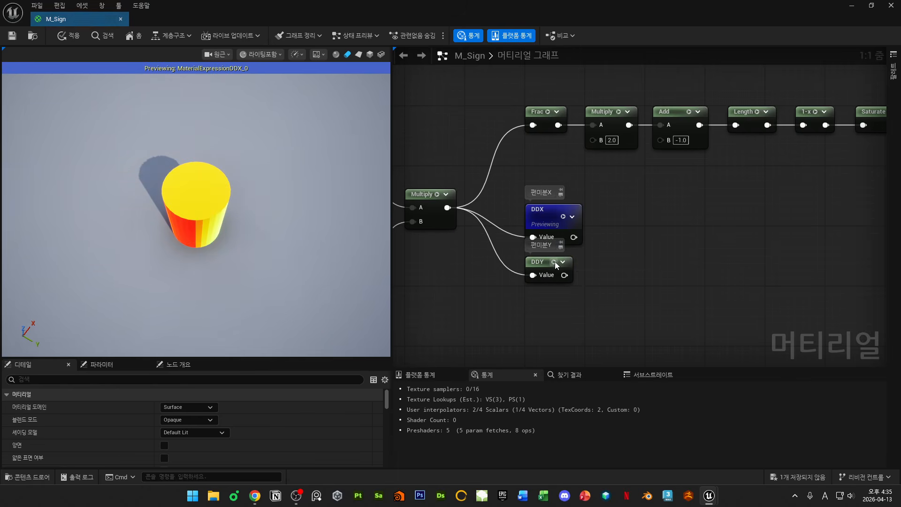
{"action": "left_click", "coordinate": [555, 261]}
{"action": "left_click", "coordinate": [563, 268]}
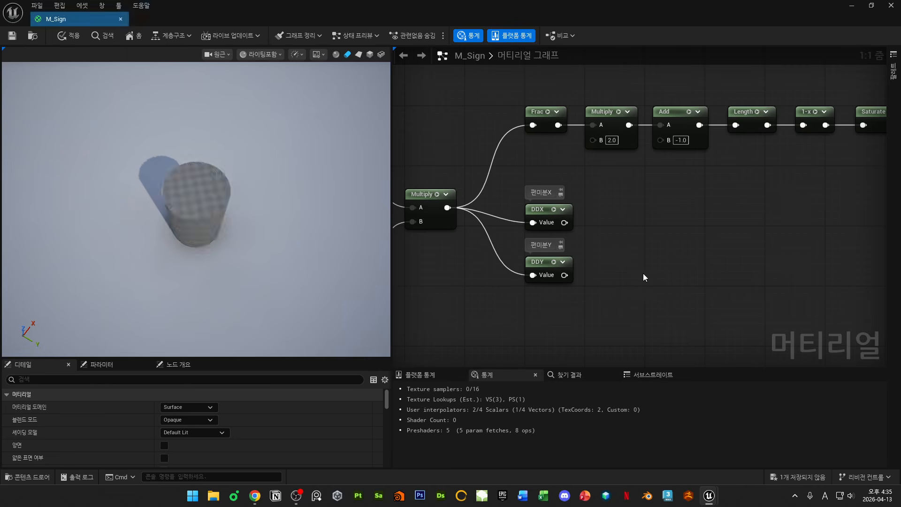
{"action": "left_click", "coordinate": [553, 210]}
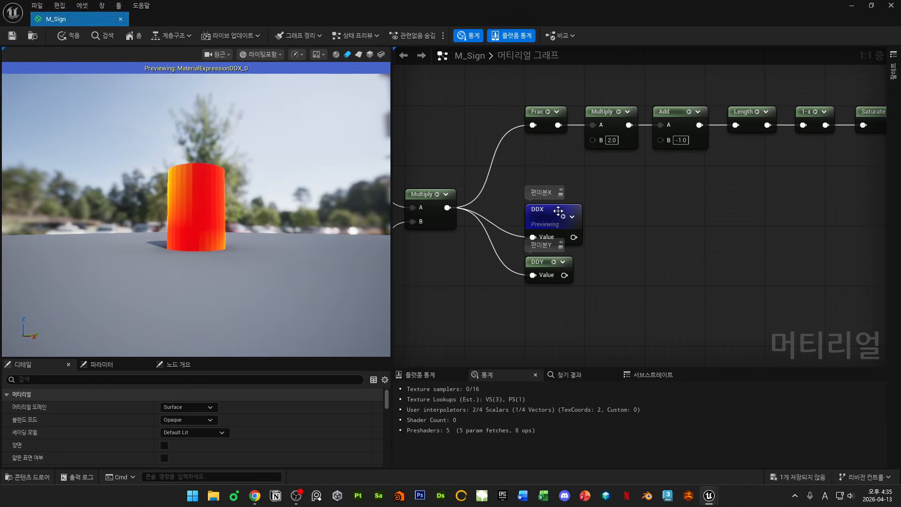
- Add a Length node fed by the DDX output, place it beside DDX, and preview it
{"action": "right_click_drag", "start_coordinate": [657, 230], "coordinate": [609, 230]}
{"action": "left_click_drag", "start_coordinate": [262, 202], "coordinate": [225, 225]}
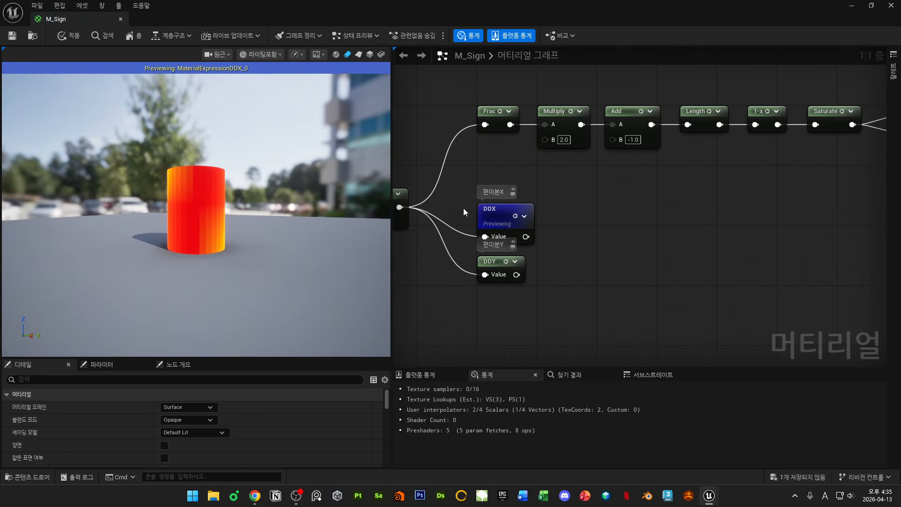
{"action": "left_click_drag", "start_coordinate": [526, 237], "coordinate": [616, 232]}
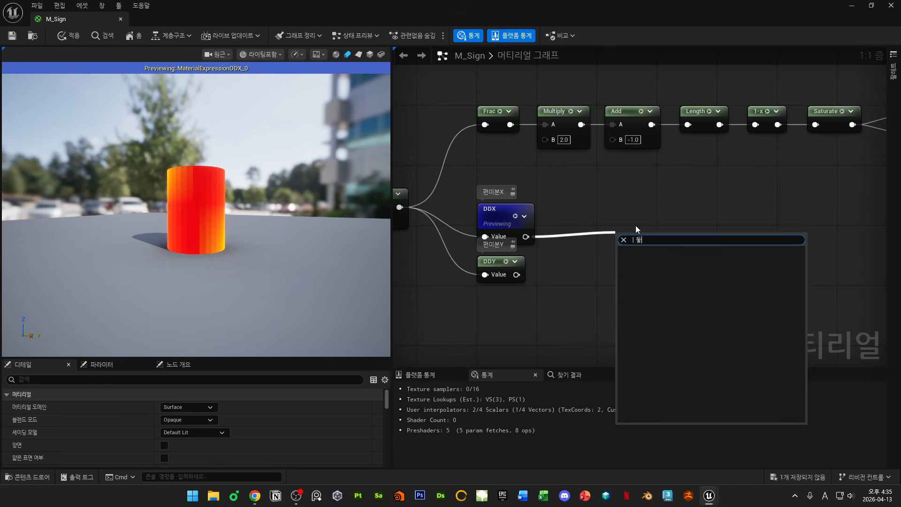
{"action": "type", "text": "length"}
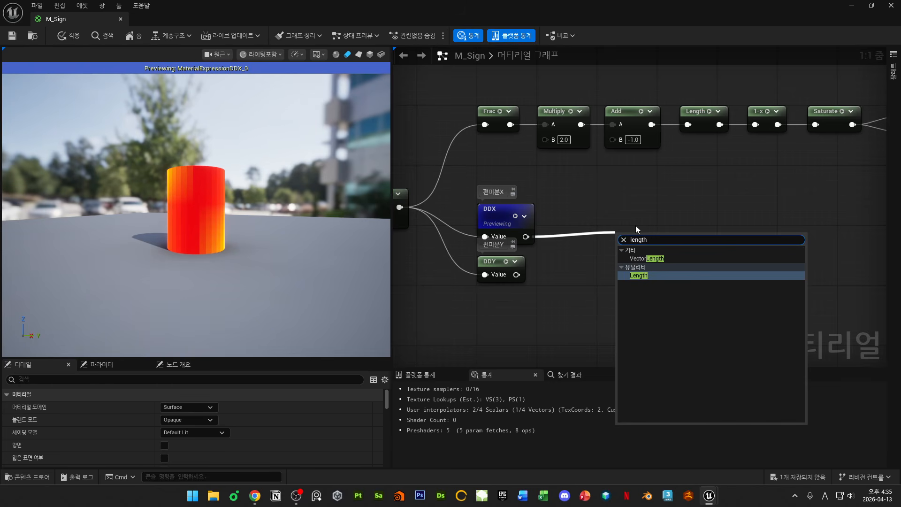
{"action": "key", "text": "Return"}
{"action": "left_click_drag", "start_coordinate": [643, 233], "coordinate": [589, 216]}
{"action": "key", "text": "space"}
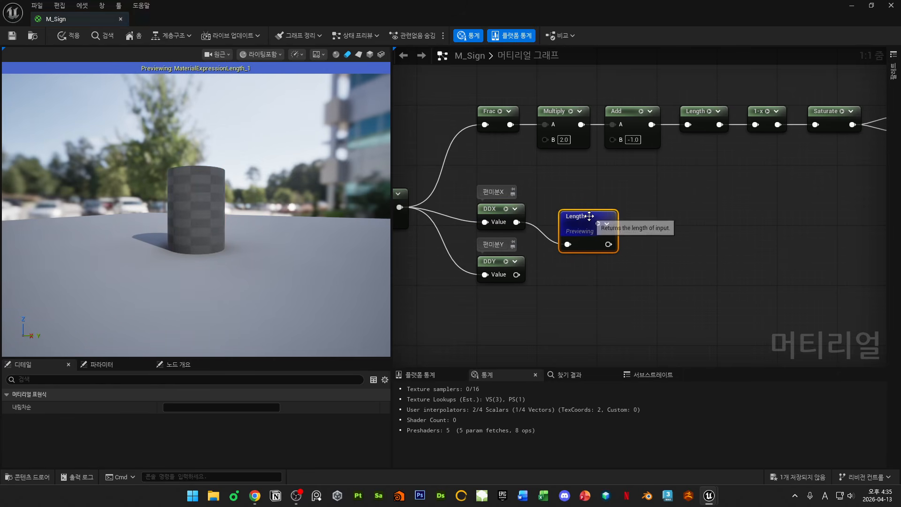
- Duplicate the Length node below the first one, connect the DDY output to the copy, and preview it
{"action": "key", "text": "ctrl+c"}
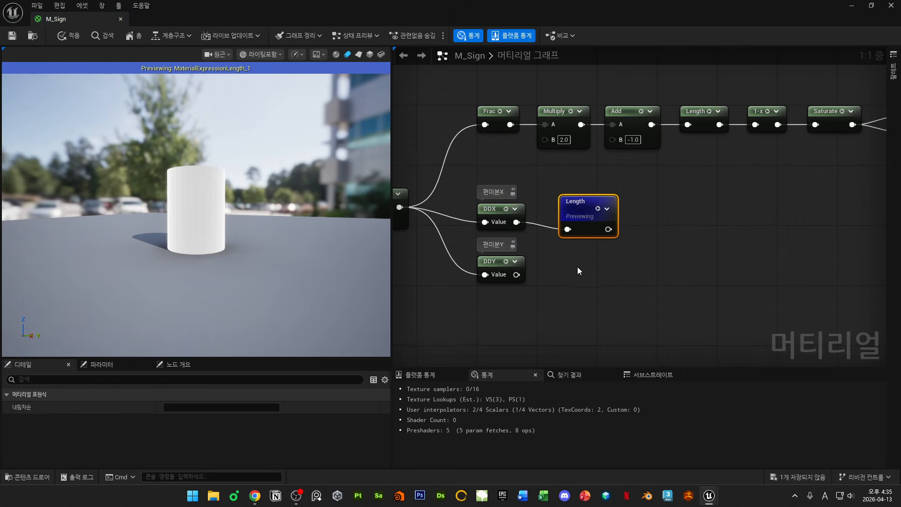
{"action": "key", "text": "ctrl+v"}
{"action": "left_click_drag", "start_coordinate": [517, 274], "coordinate": [583, 274]}
{"action": "key", "text": "space"}
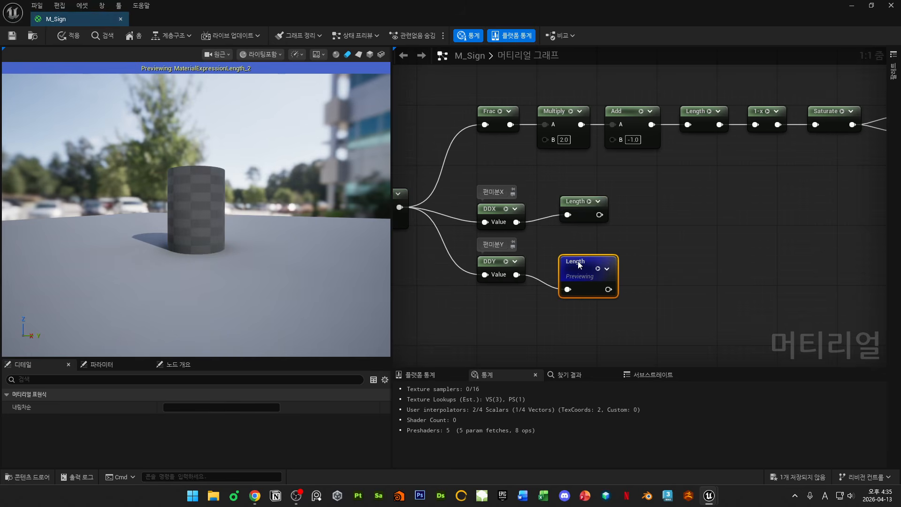
- Compare the DDY Length preview on the cylinder and the sphere, ending with the sphere as preview mesh
{"action": "mouse_move", "coordinate": [283, 205]}
{"action": "left_mouse_down"}
{"action": "mouse_move", "coordinate": [287, 234]}
{"action": "mouse_move", "coordinate": [300, 202]}
{"action": "left_mouse_up"}
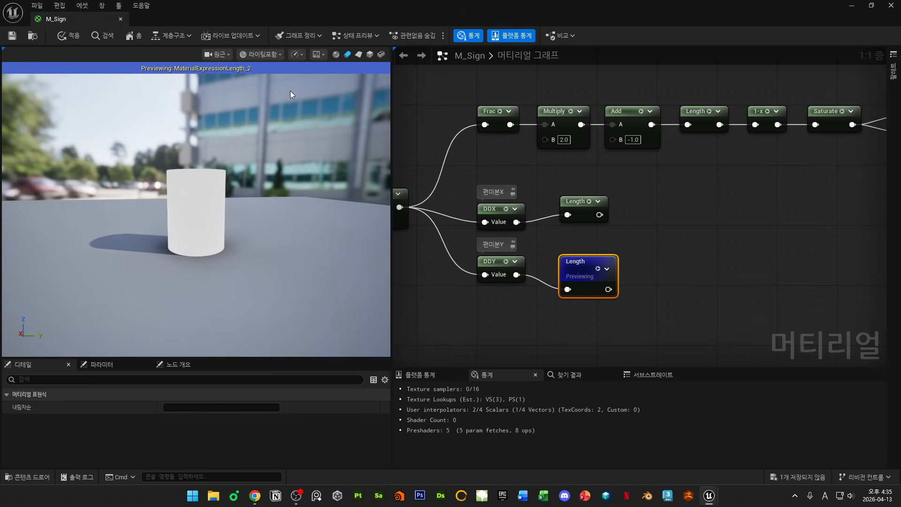
{"action": "left_click", "coordinate": [336, 54]}
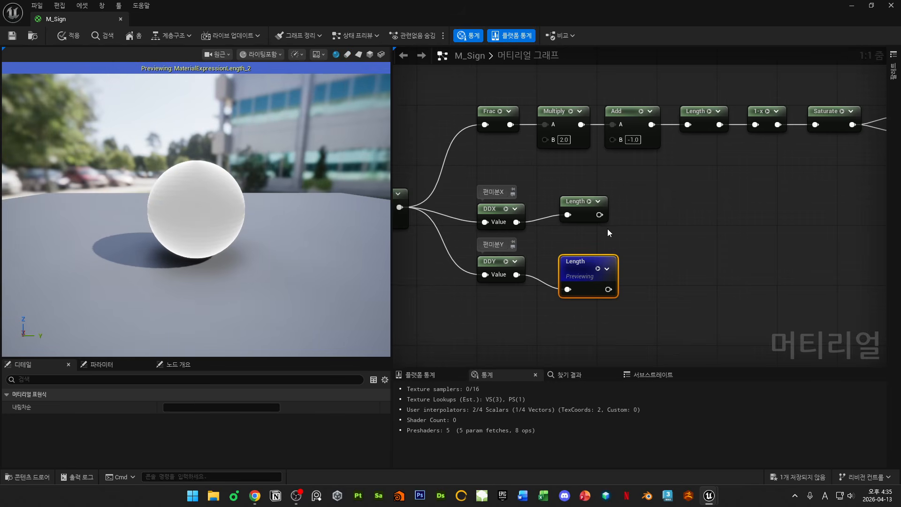
{"action": "left_click", "coordinate": [348, 55]}
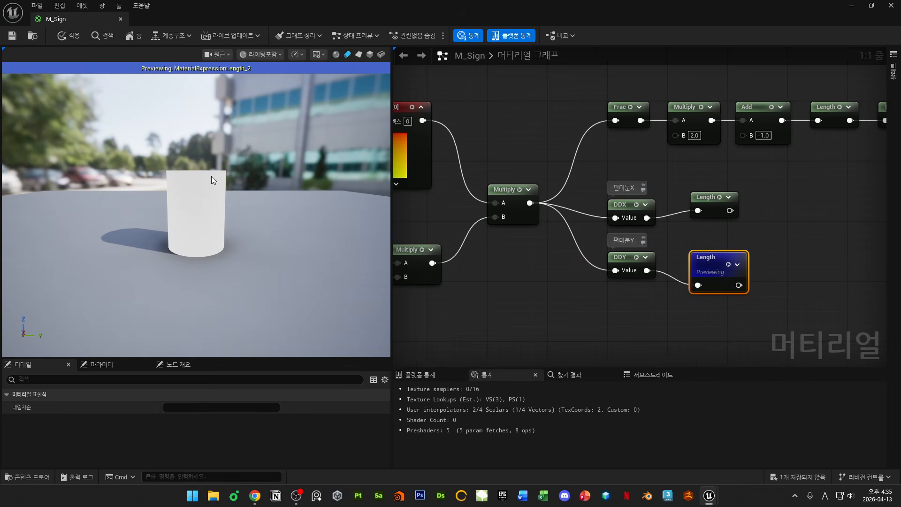
{"action": "left_click_drag", "start_coordinate": [248, 177], "coordinate": [317, 111]}
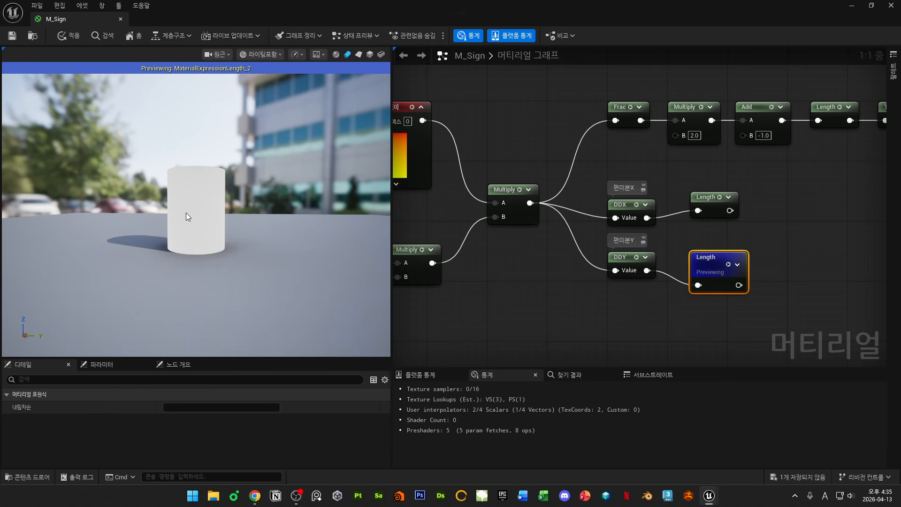
{"action": "left_click", "coordinate": [335, 54]}
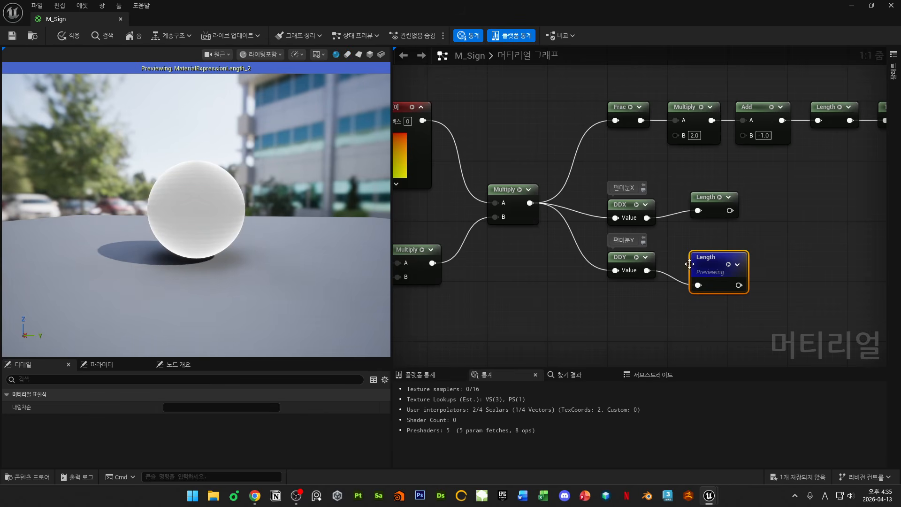
- Preview the DDY, DDX and both Length nodes one after another on the sphere
{"action": "left_click", "coordinate": [637, 257]}
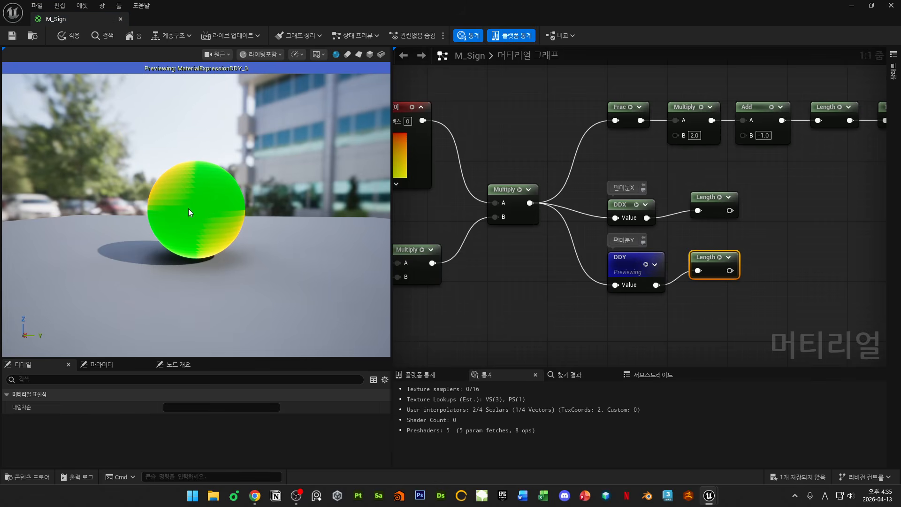
{"action": "left_click", "coordinate": [637, 205]}
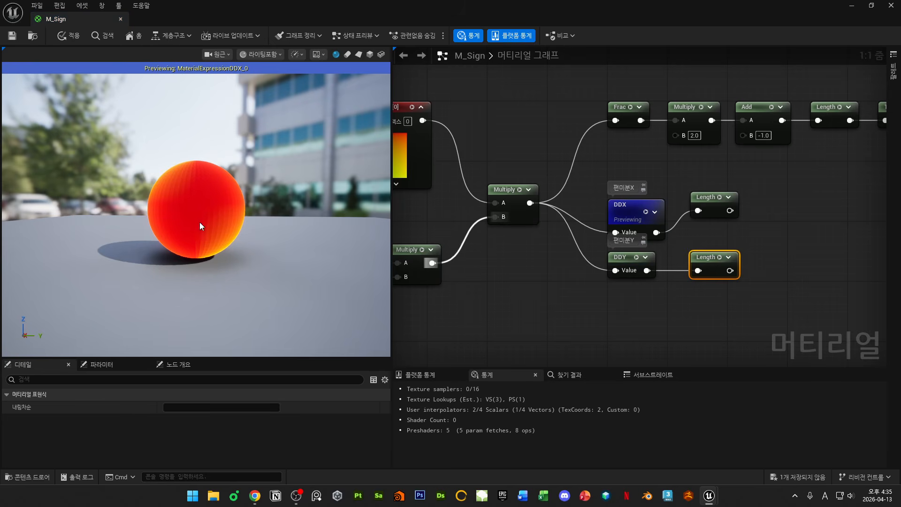
{"action": "left_click", "coordinate": [636, 258]}
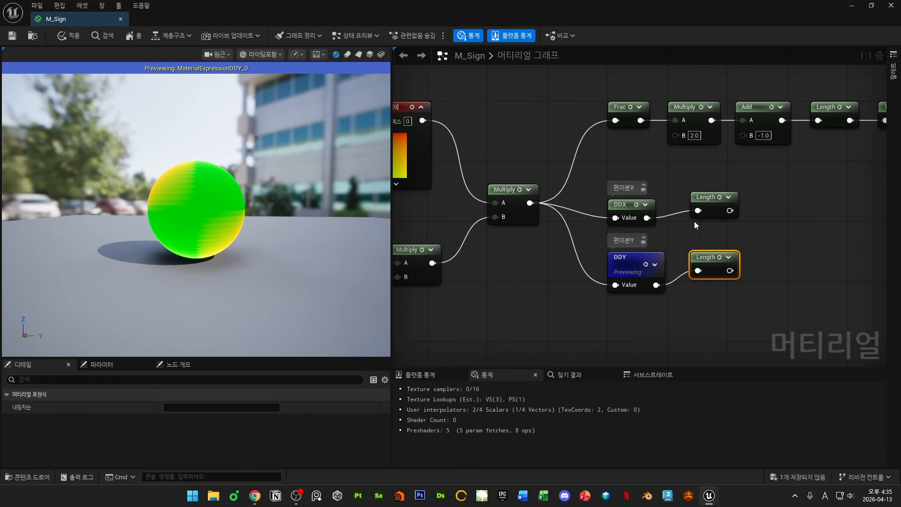
{"action": "left_click", "coordinate": [720, 198]}
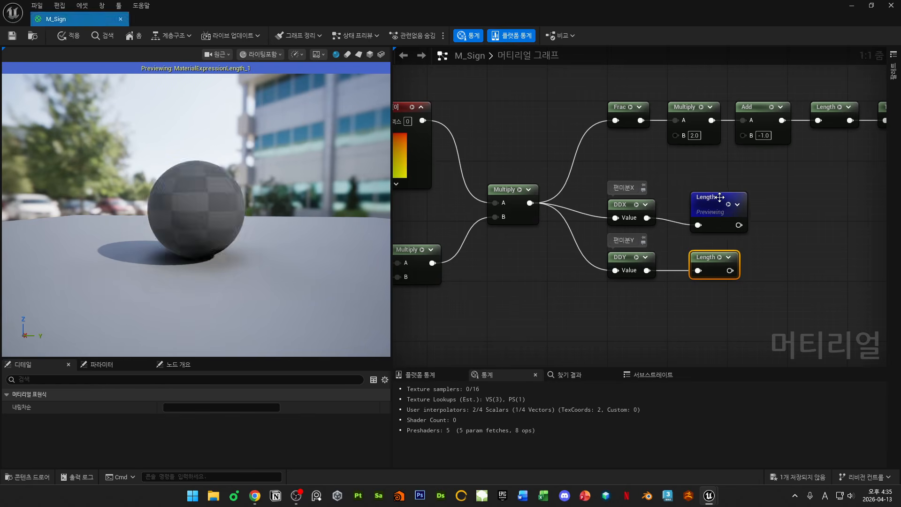
{"action": "left_click", "coordinate": [721, 256]}
- Add a Max node, connect the DDX Length to A and the DDY Length to B, and preview the Max node
{"action": "right_click_drag", "start_coordinate": [826, 218], "coordinate": [681, 222]}
{"action": "right_click", "coordinate": [681, 222]}
{"action": "type", "text": "max"}
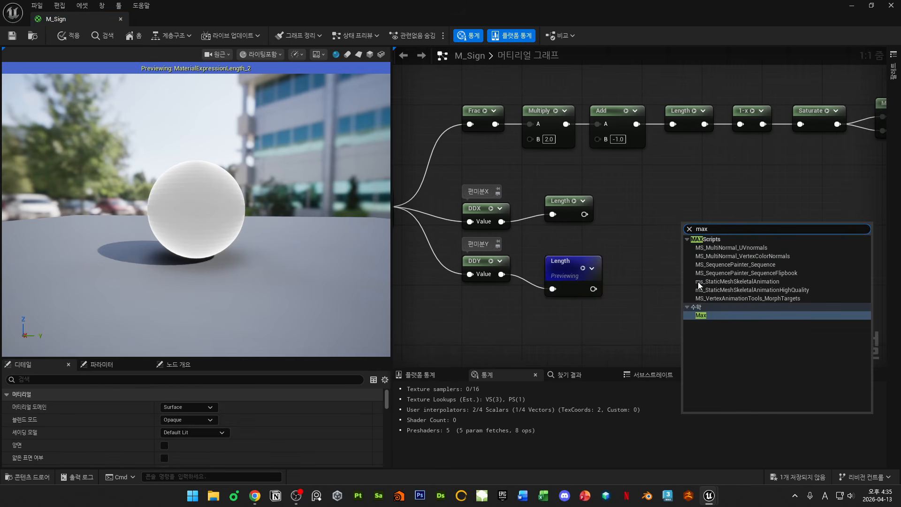
{"action": "key", "text": "Return"}
{"action": "left_click_drag", "start_coordinate": [585, 214], "coordinate": [593, 289]}
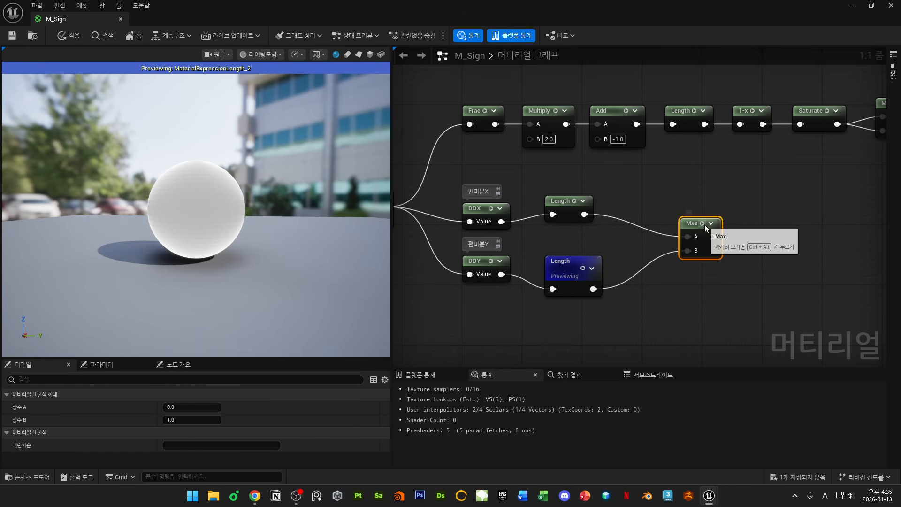
{"action": "key", "text": "space"}
{"action": "left_click_drag", "start_coordinate": [702, 223], "coordinate": [685, 223]}
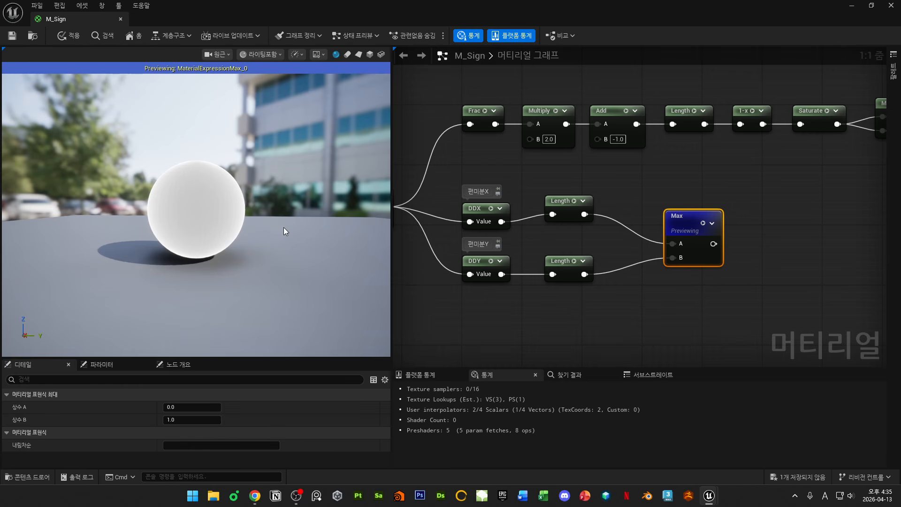
- Examine how the Max preview on the sphere changes with camera distance
{"action": "mouse_move", "coordinate": [283, 227]}
{"action": "left_mouse_down"}
{"action": "mouse_move", "coordinate": [265, 221]}
{"action": "mouse_move", "coordinate": [283, 227]}
{"action": "left_mouse_up"}
{"action": "right_click_drag", "start_coordinate": [284, 227], "coordinate": [292, 192]}
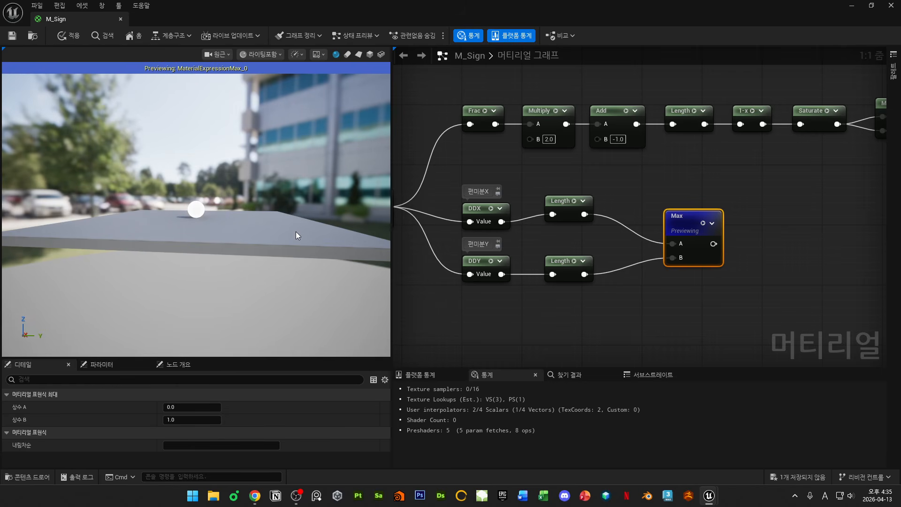
{"action": "right_click_drag", "start_coordinate": [287, 240], "coordinate": [274, 243]}
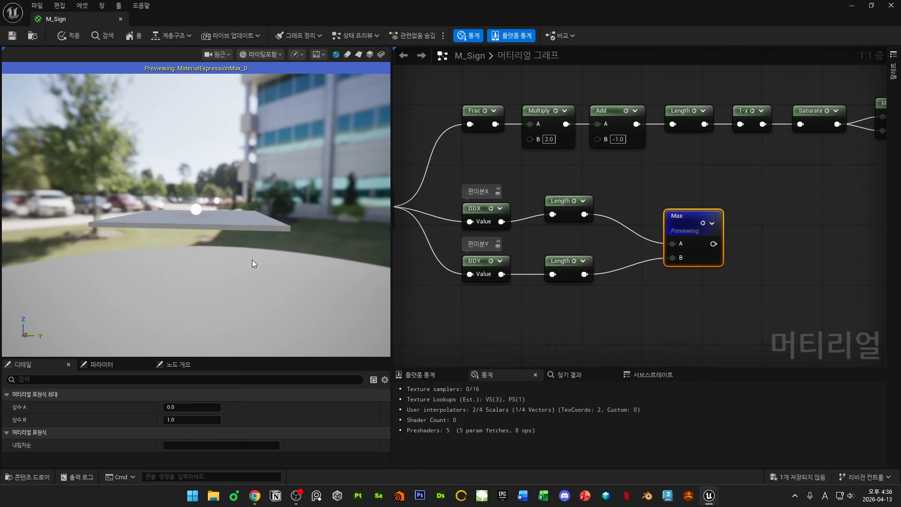
{"action": "mouse_move", "coordinate": [252, 259]}
{"action": "right_mouse_down"}
{"action": "mouse_move", "coordinate": [240, 266]}
{"action": "mouse_move", "coordinate": [254, 262]}
{"action": "right_mouse_up"}
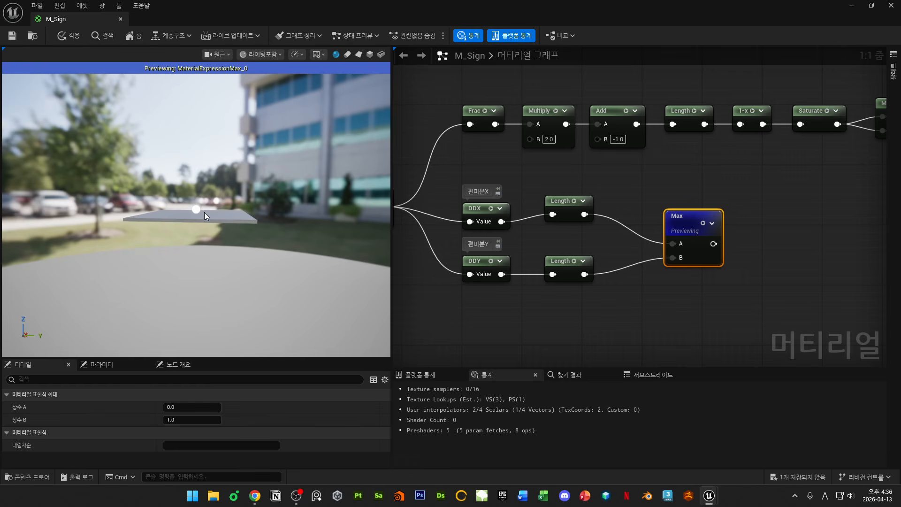
{"action": "scroll", "coordinate": [238, 168], "scroll_direction": "up", "scroll_amount": 7}
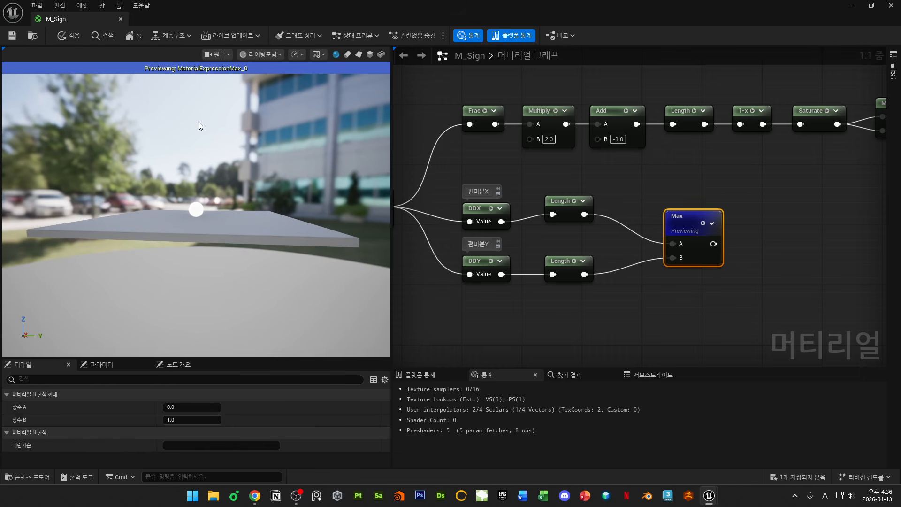
{"action": "scroll", "coordinate": [199, 122], "scroll_direction": "up", "scroll_amount": 4}
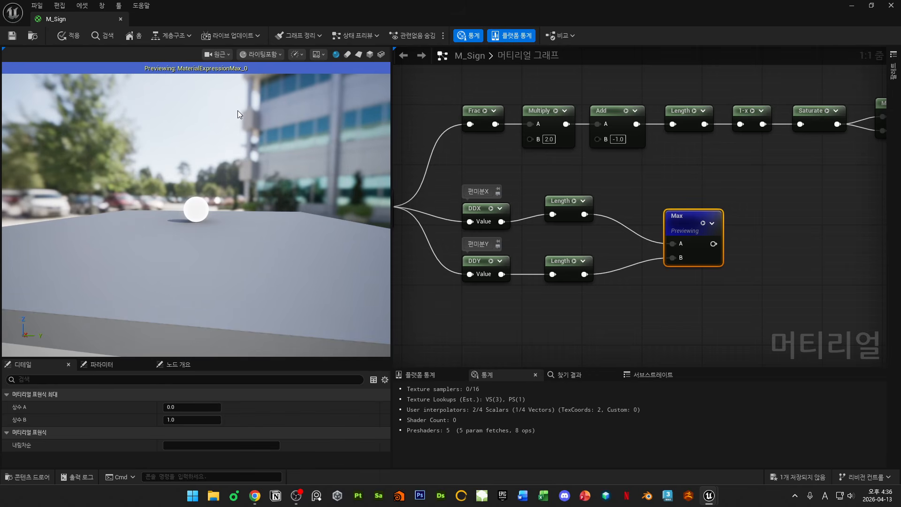
- Inspect the Max preview on the sphere from close up, from another side and from farther back
{"action": "scroll", "coordinate": [238, 110], "scroll_direction": "up", "scroll_amount": 4}
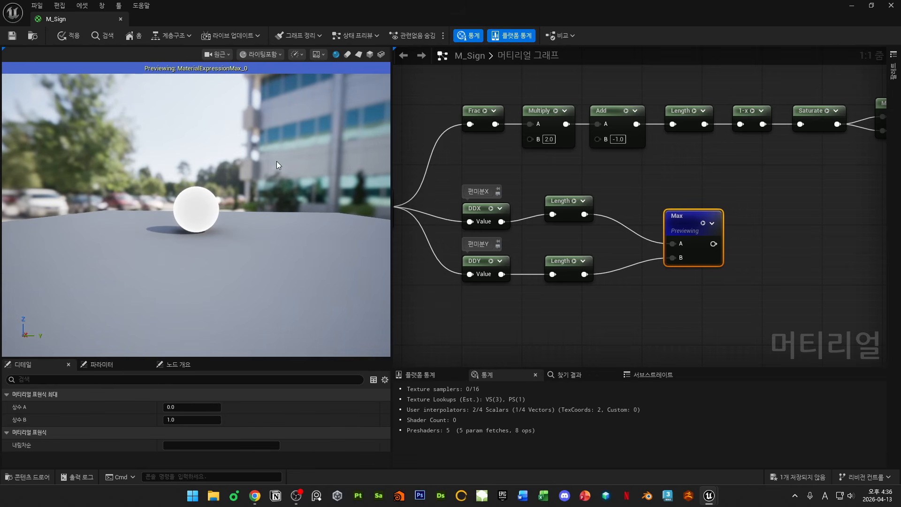
{"action": "right_click_drag", "start_coordinate": [266, 131], "coordinate": [139, 222]}
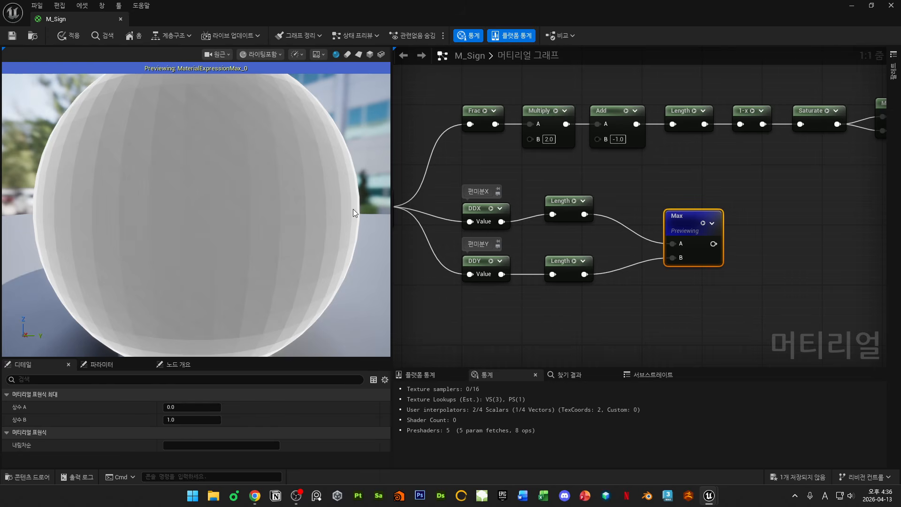
{"action": "mouse_move", "coordinate": [311, 225]}
{"action": "right_mouse_down"}
{"action": "mouse_move", "coordinate": [311, 190]}
{"action": "mouse_move", "coordinate": [311, 221]}
{"action": "right_mouse_up"}
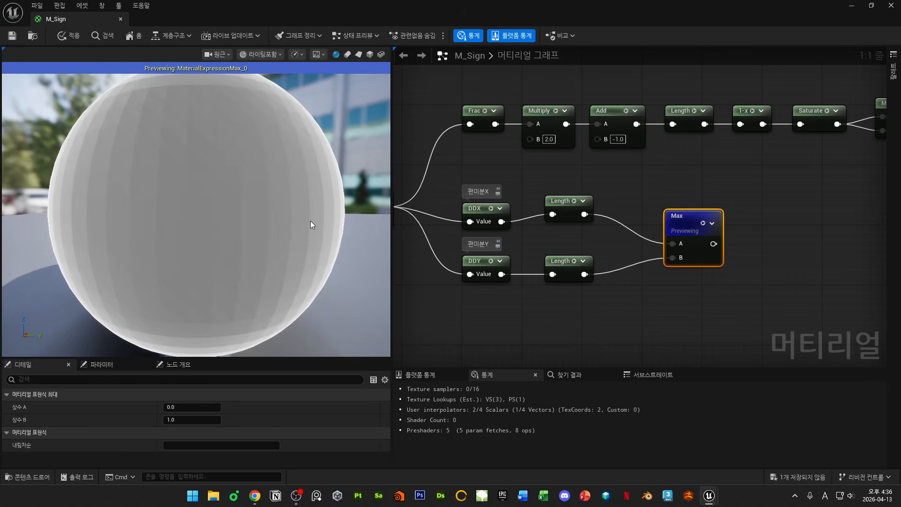
{"action": "left_click_drag", "start_coordinate": [311, 225], "coordinate": [291, 218]}
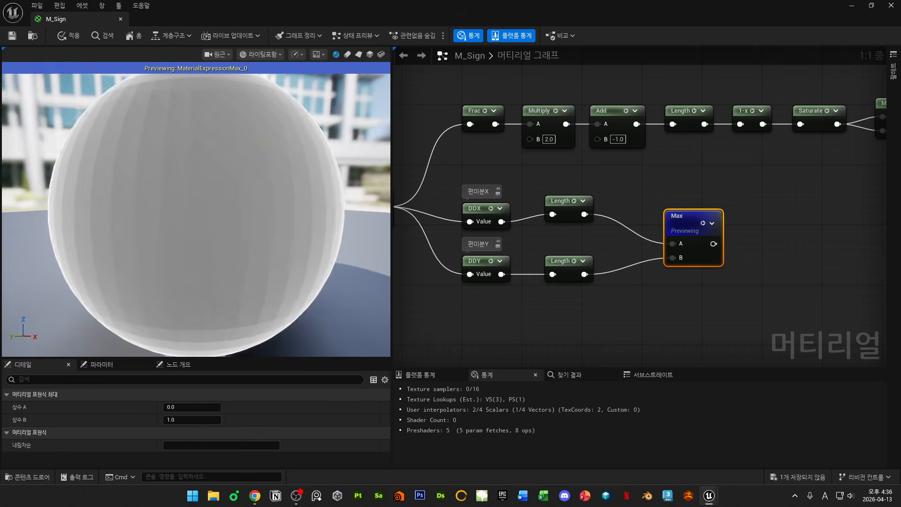
{"action": "right_click_drag", "start_coordinate": [312, 226], "coordinate": [312, 202]}
{"action": "scroll", "coordinate": [697, 301], "scroll_direction": "down", "scroll_amount": 4}
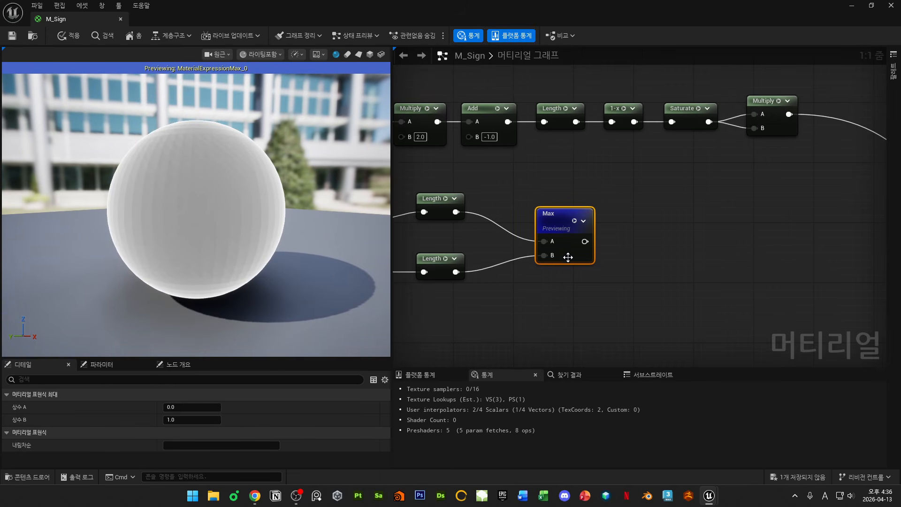
- Add a Saturate node fed by the Max output and preview it on the sphere from farther away
{"action": "scroll", "coordinate": [656, 227], "scroll_direction": "up", "scroll_amount": 4}
{"action": "right_click_drag", "start_coordinate": [697, 221], "coordinate": [574, 220]}
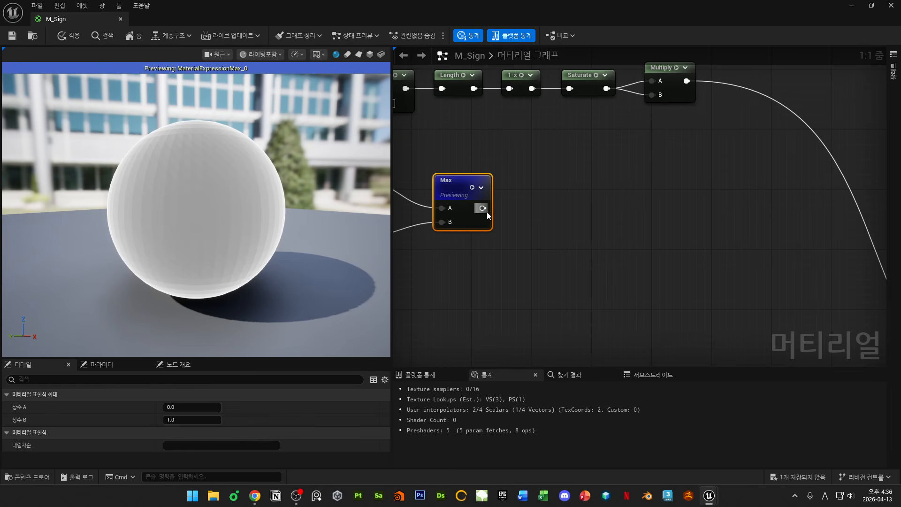
{"action": "left_click_drag", "start_coordinate": [482, 208], "coordinate": [521, 208]}
{"action": "type", "text": "sat"}
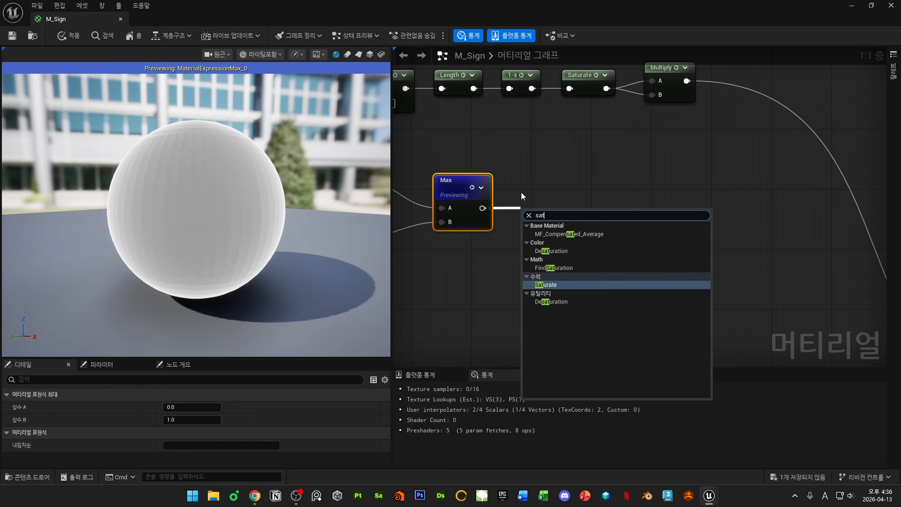
{"action": "key", "text": "Return"}
{"action": "key", "text": "space"}
{"action": "left_click_drag", "start_coordinate": [544, 212], "coordinate": [521, 174]}
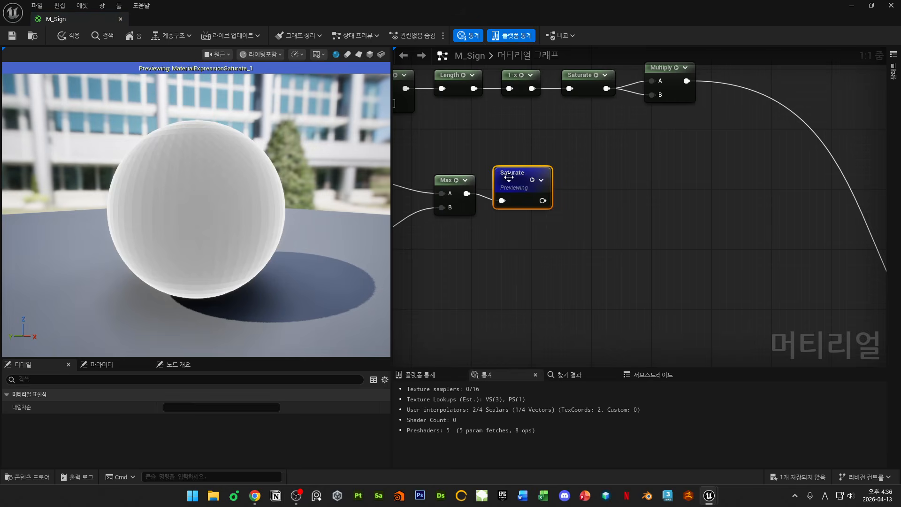
{"action": "left_click_drag", "start_coordinate": [195, 206], "coordinate": [207, 221]}
{"action": "right_click_drag", "start_coordinate": [207, 221], "coordinate": [294, 238]}
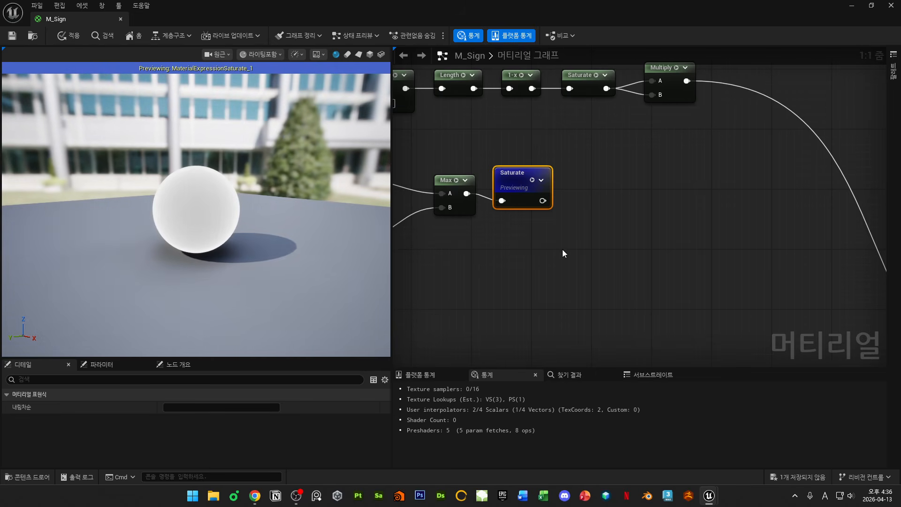
- Align the new Saturate node, stop its preview, and preview the Multiply node at the end of the dot mask chain
{"action": "right_click_drag", "start_coordinate": [563, 250], "coordinate": [666, 268]}
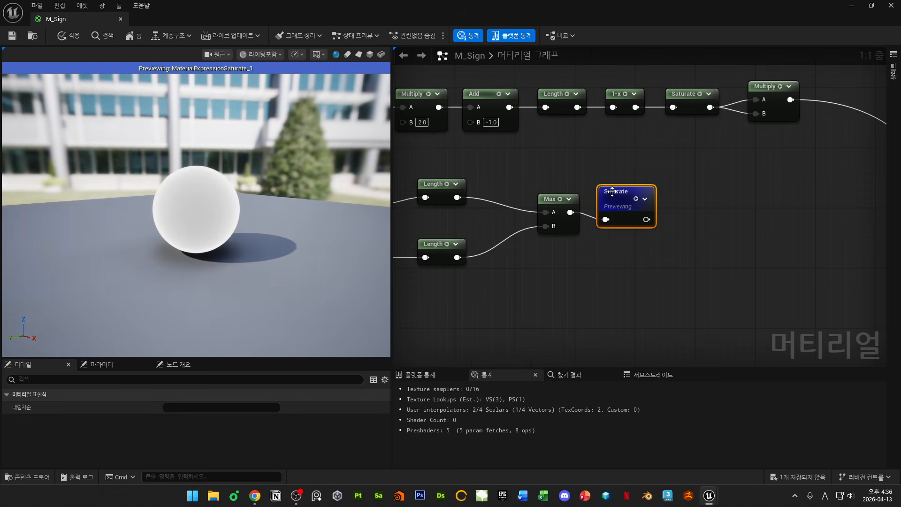
{"action": "left_click_drag", "start_coordinate": [611, 192], "coordinate": [624, 188]}
{"action": "left_click", "coordinate": [642, 191]}
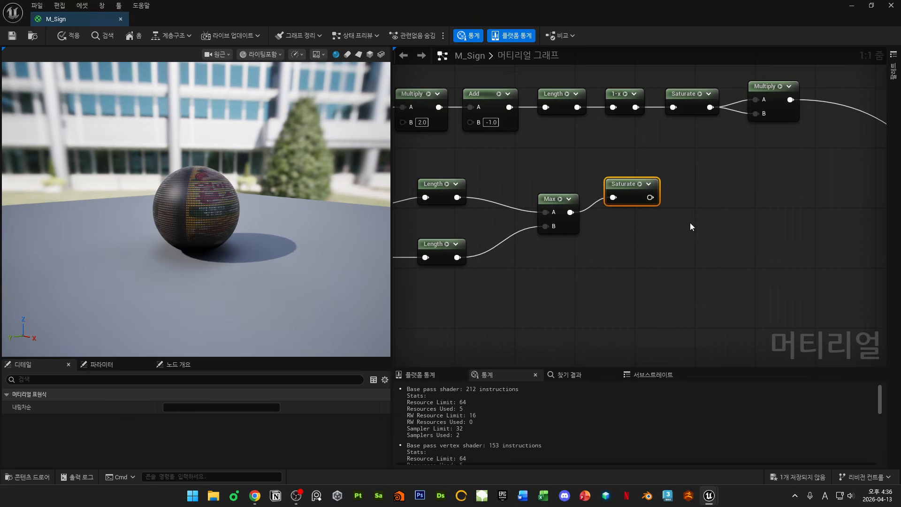
{"action": "scroll", "coordinate": [629, 219], "scroll_direction": "down", "scroll_amount": 4}
{"action": "right_click_drag", "start_coordinate": [678, 217], "coordinate": [660, 232]}
{"action": "scroll", "coordinate": [685, 170], "scroll_direction": "up", "scroll_amount": 3}
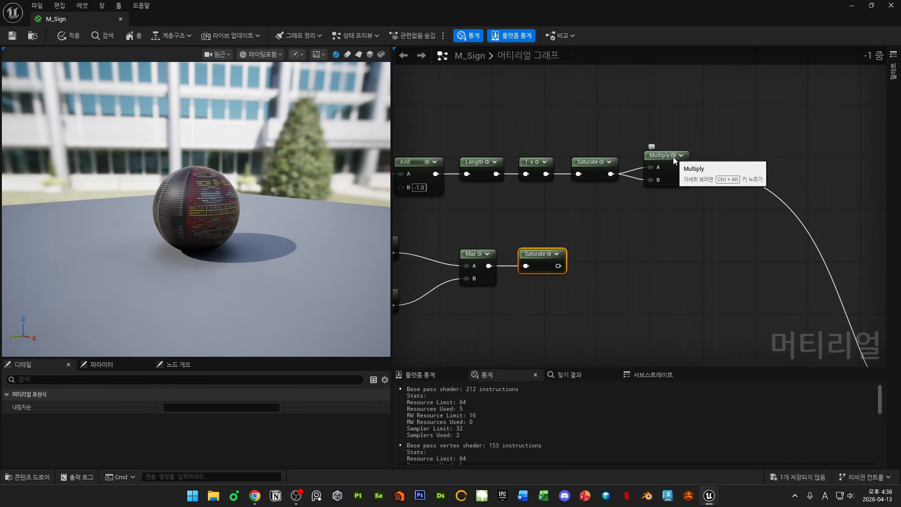
{"action": "left_click", "coordinate": [679, 162]}
{"action": "right_click_drag", "start_coordinate": [196, 212], "coordinate": [196, 263]}
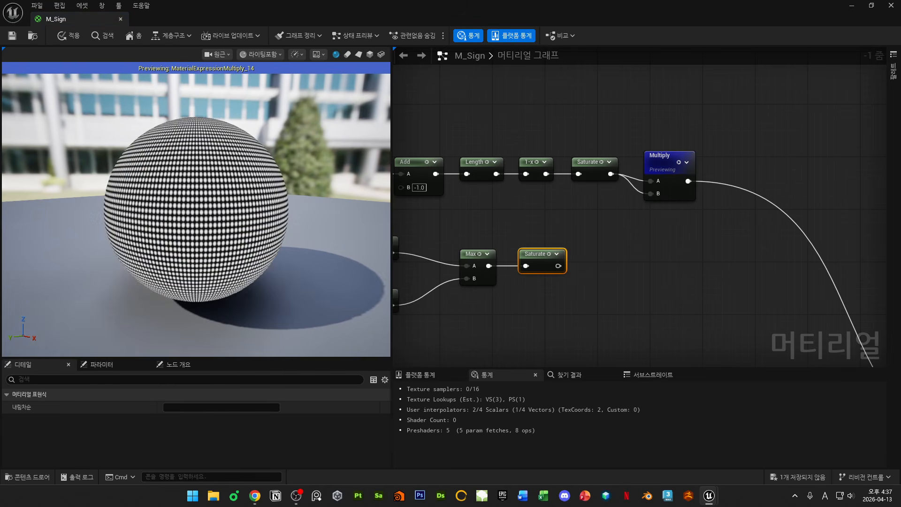
- Add a Lerp node beside the dot mask Multiply and connect the Max chain's Saturate output to its Alpha
{"action": "right_click_drag", "start_coordinate": [683, 268], "coordinate": [587, 288]}
{"action": "right_click", "coordinate": [630, 272]}
{"action": "type", "text": "lerp"}
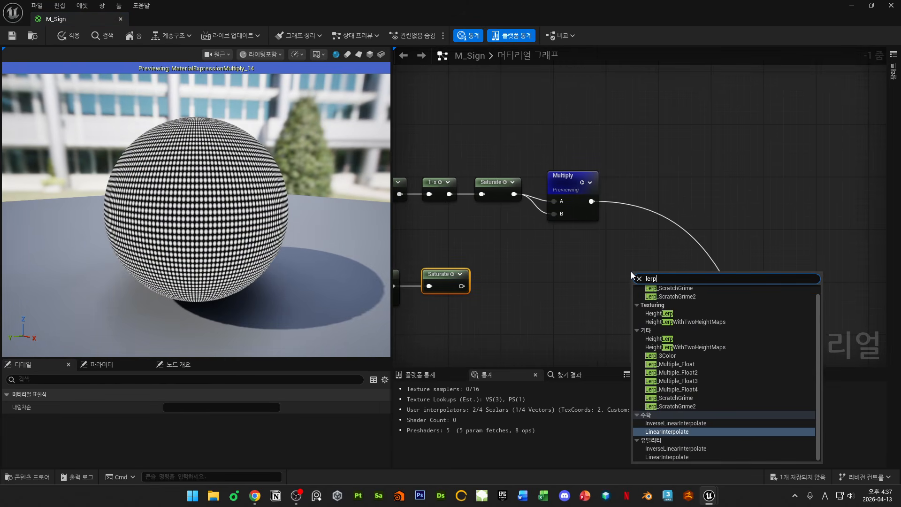
{"action": "key", "text": "Return"}
{"action": "left_click_drag", "start_coordinate": [638, 289], "coordinate": [658, 211]}
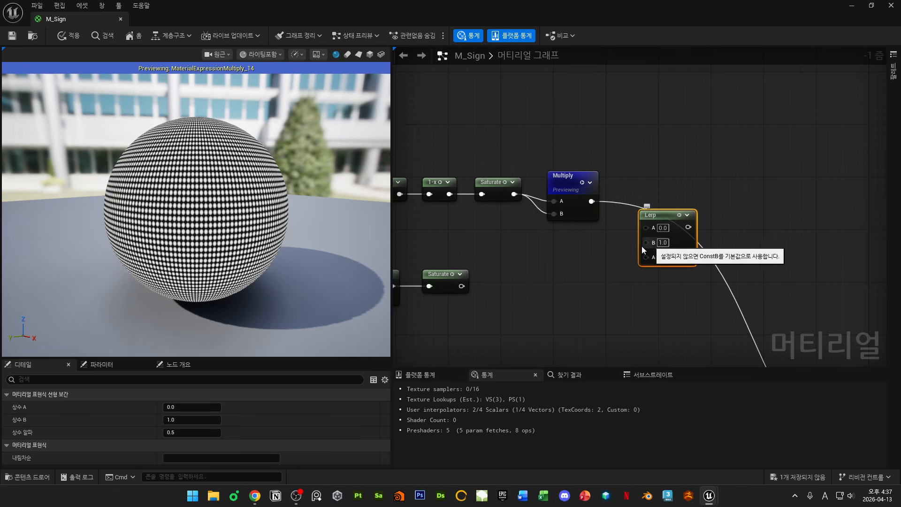
{"action": "right_click_drag", "start_coordinate": [493, 276], "coordinate": [545, 266]}
{"action": "left_click_drag", "start_coordinate": [513, 277], "coordinate": [697, 247]}
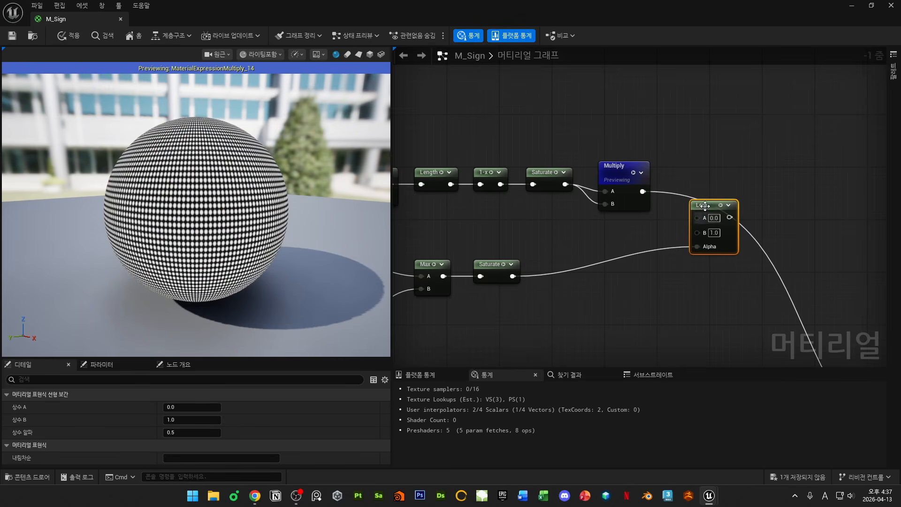
{"action": "left_click_drag", "start_coordinate": [709, 205], "coordinate": [715, 231]}
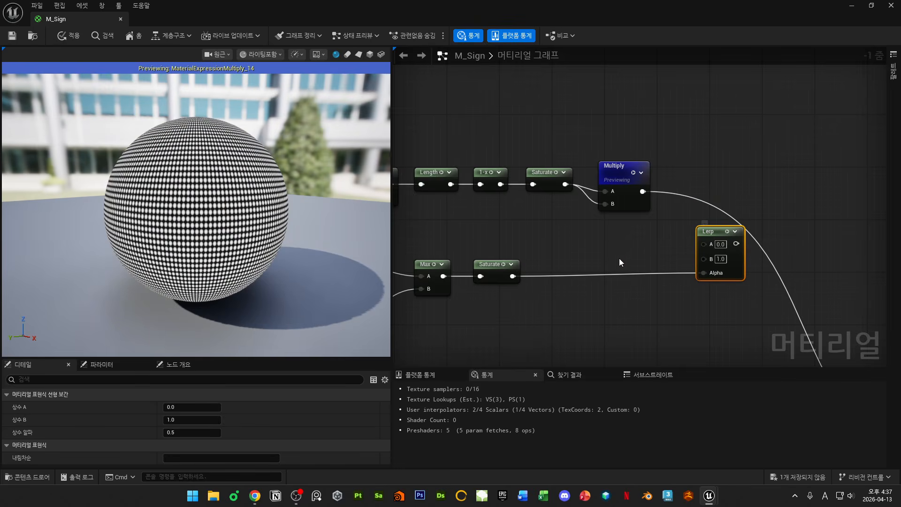
- Preview the Saturate node feeding the Lerp Alpha and compare it on the sphere up close and far away
{"action": "left_click", "coordinate": [503, 265]}
{"action": "right_click_drag", "start_coordinate": [269, 228], "coordinate": [272, 286]}
{"action": "right_click_drag", "start_coordinate": [204, 183], "coordinate": [204, 207]}
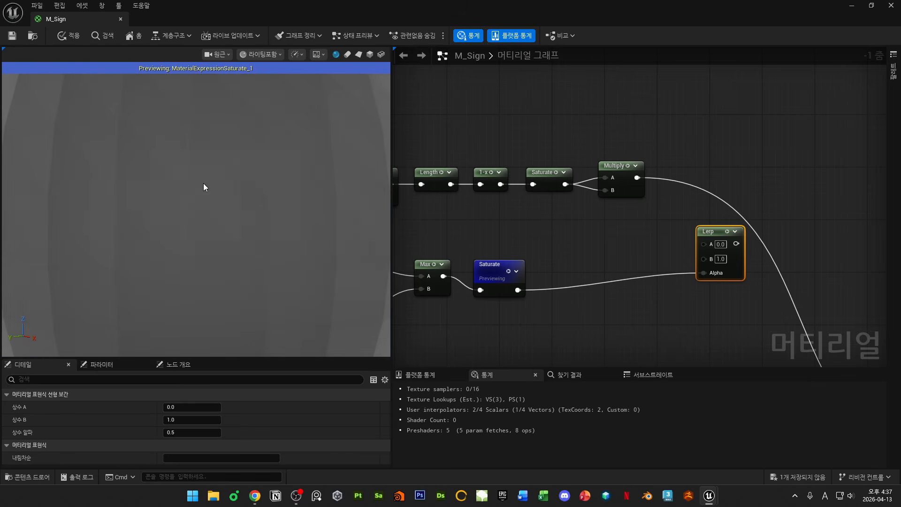
{"action": "right_click_drag", "start_coordinate": [216, 239], "coordinate": [215, 105]}
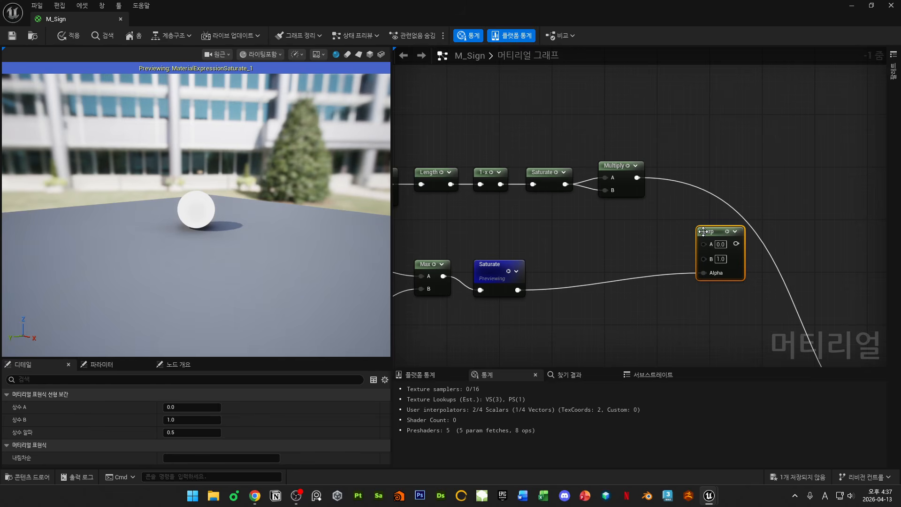
- Reposition the Lerp node and connect the dot mask Multiply output to its A input
{"action": "left_click_drag", "start_coordinate": [703, 232], "coordinate": [696, 205]}
{"action": "left_click_drag", "start_coordinate": [637, 178], "coordinate": [698, 220]}
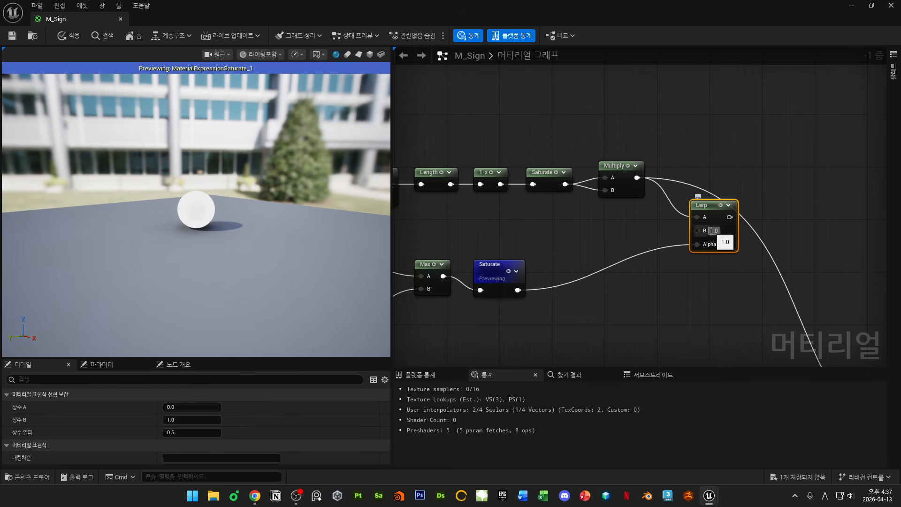
{"action": "right_click_drag", "start_coordinate": [774, 334], "coordinate": [640, 174]}
{"action": "scroll", "coordinate": [640, 174], "scroll_direction": "down", "scroll_amount": 2}
{"action": "right_click_drag", "start_coordinate": [601, 145], "coordinate": [632, 223]}
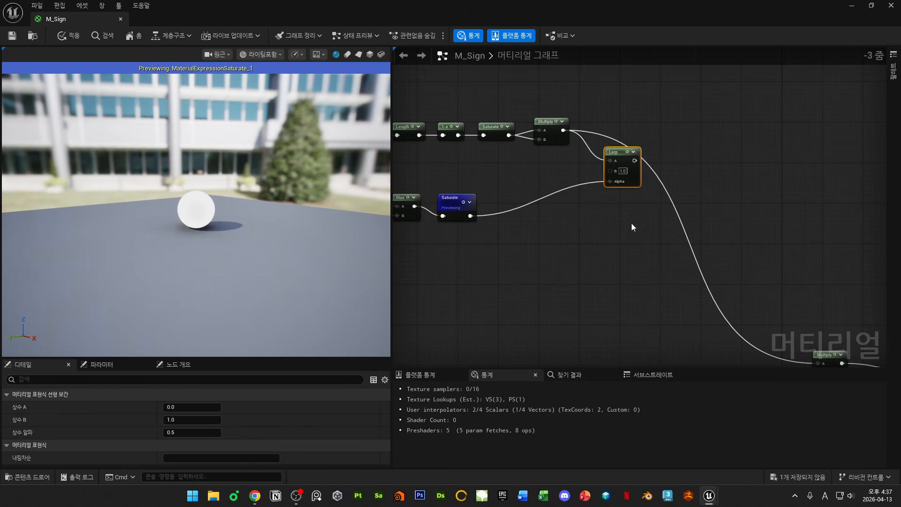
{"action": "scroll", "coordinate": [596, 184], "scroll_direction": "up", "scroll_amount": 2}
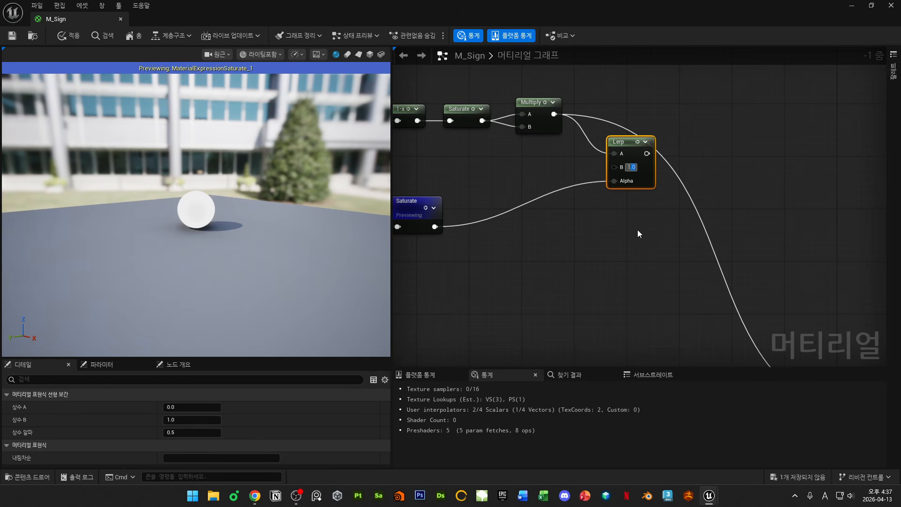
{"action": "left_click", "coordinate": [626, 221]}
{"action": "scroll", "coordinate": [626, 221], "scroll_direction": "down", "scroll_amount": 3}
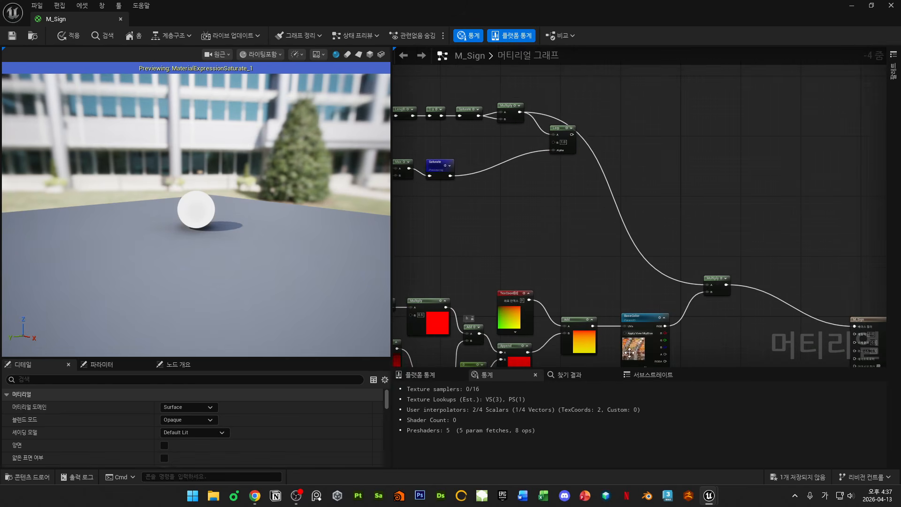
- Tidy the Lerp and BaseColor nodes and connect the Lerp output to A of the Multiply feeding the material output
{"action": "left_click", "coordinate": [628, 335]}
{"action": "left_click_drag", "start_coordinate": [629, 335], "coordinate": [626, 339]}
{"action": "mouse_move", "coordinate": [560, 125]}
{"action": "left_mouse_down"}
{"action": "mouse_move", "coordinate": [568, 132]}
{"action": "mouse_move", "coordinate": [555, 131]}
{"action": "left_mouse_up"}
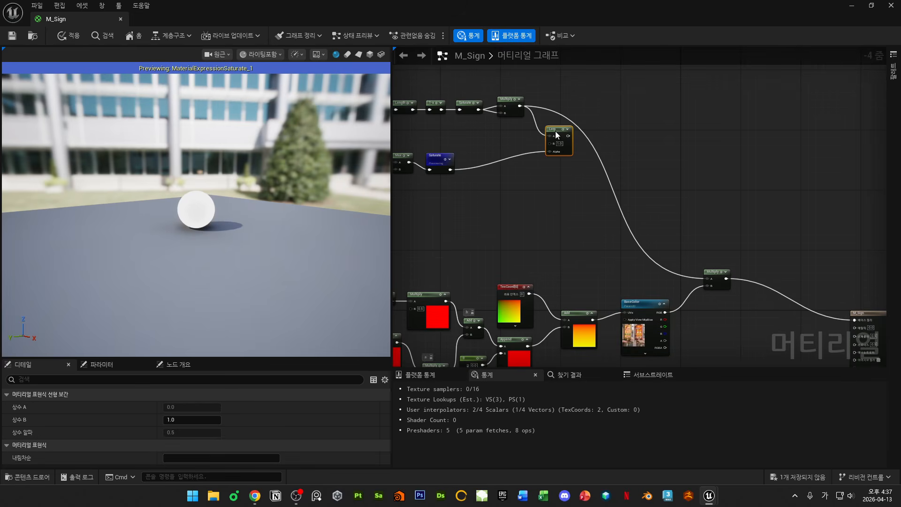
{"action": "mouse_move", "coordinate": [642, 337]}
{"action": "left_mouse_down"}
{"action": "mouse_move", "coordinate": [618, 339]}
{"action": "mouse_move", "coordinate": [635, 343]}
{"action": "left_mouse_up"}
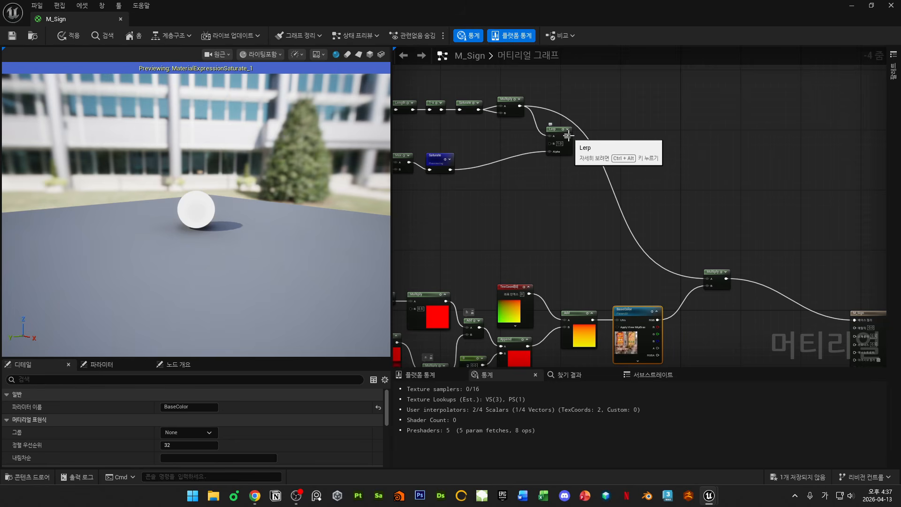
{"action": "left_click_drag", "start_coordinate": [569, 136], "coordinate": [711, 279]}
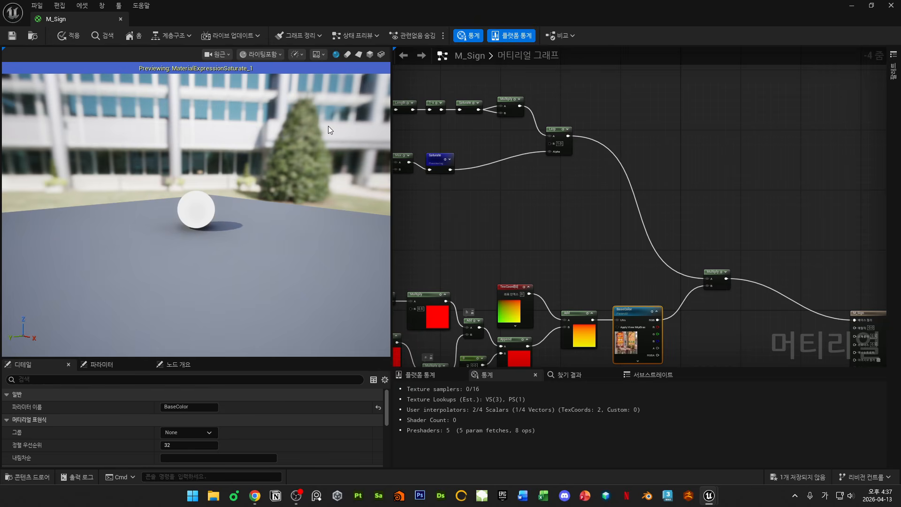
- Stop the Saturate preview, switch the preview mesh to the cylinder, and check the full material at different distances
{"action": "right_click_drag", "start_coordinate": [651, 304], "coordinate": [628, 289]}
{"action": "scroll", "coordinate": [544, 190], "scroll_direction": "up", "scroll_amount": 5}
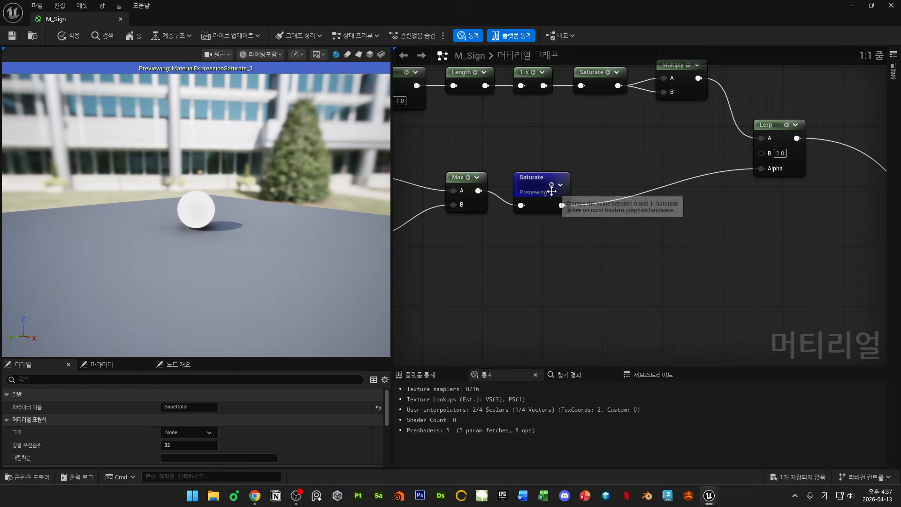
{"action": "left_click_drag", "start_coordinate": [245, 235], "coordinate": [202, 224]}
{"action": "left_click", "coordinate": [347, 55]}
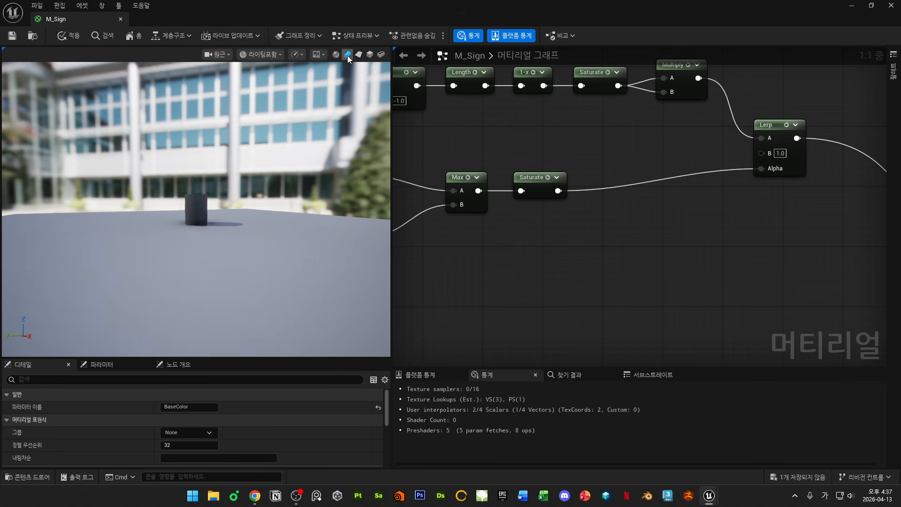
{"action": "right_click_drag", "start_coordinate": [234, 188], "coordinate": [314, 62]}
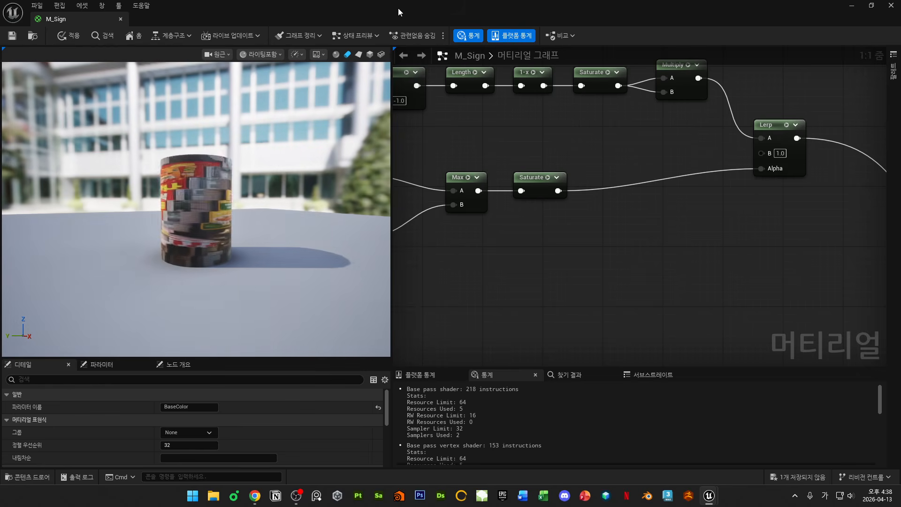
- Move the material editor window off the level view, save M_Sign, and bring both sign pillars into view
{"action": "left_click_drag", "start_coordinate": [397, 7], "coordinate": [646, 342]}
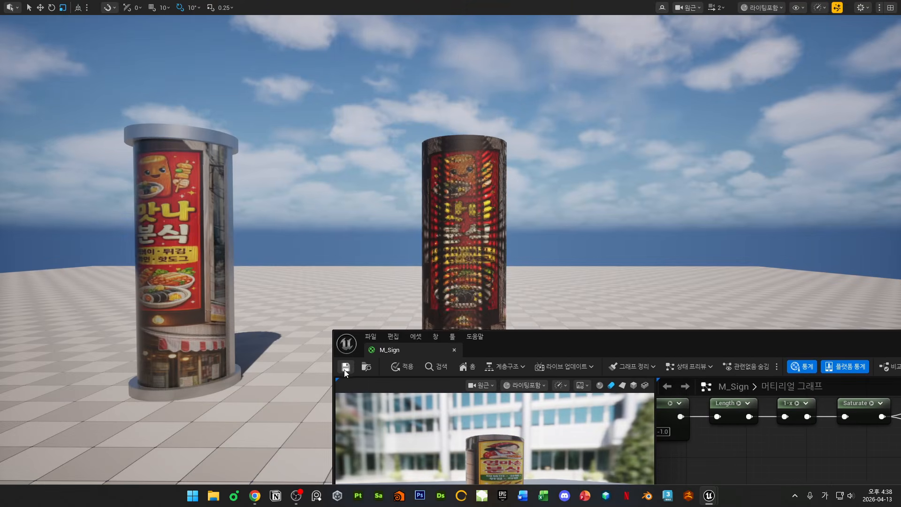
{"action": "right_click_drag", "start_coordinate": [544, 255], "coordinate": [535, 278]}
{"action": "key", "text": "w"}
{"action": "key", "text": "s"}
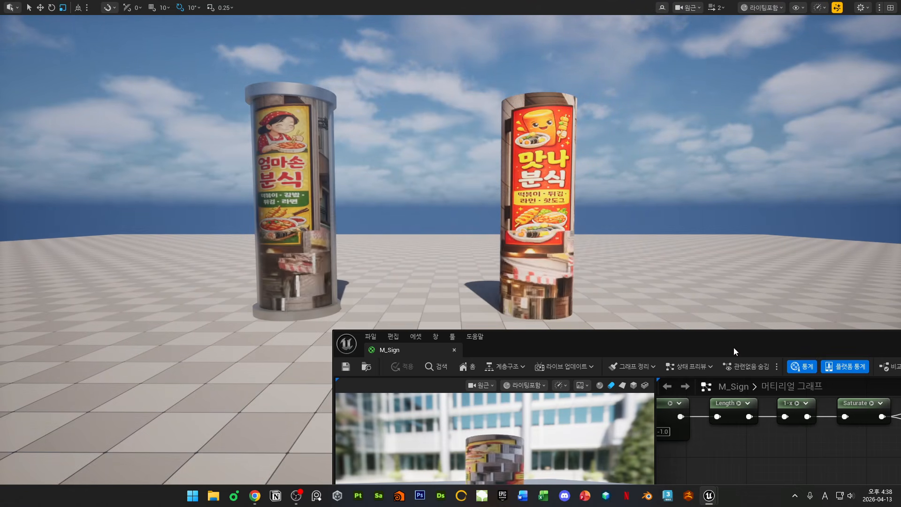
- Compare the LED dot pattern on the level's sign pillars while moving the camera closer and farther away
{"action": "left_click_drag", "start_coordinate": [733, 347], "coordinate": [419, 274]}
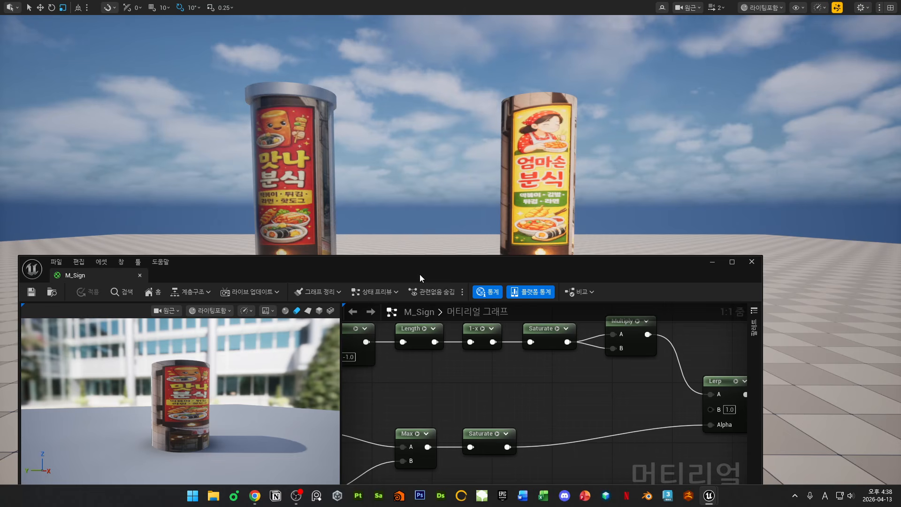
{"action": "key", "text": "w"}
{"action": "right_click_drag", "start_coordinate": [577, 173], "coordinate": [596, 173]}
{"action": "key", "text": "s"}
{"action": "key", "text": "w"}
{"action": "key", "text": "s"}
{"action": "key", "text": "w"}
{"action": "key", "text": "s"}
{"action": "right_click_drag", "start_coordinate": [524, 204], "coordinate": [520, 209]}
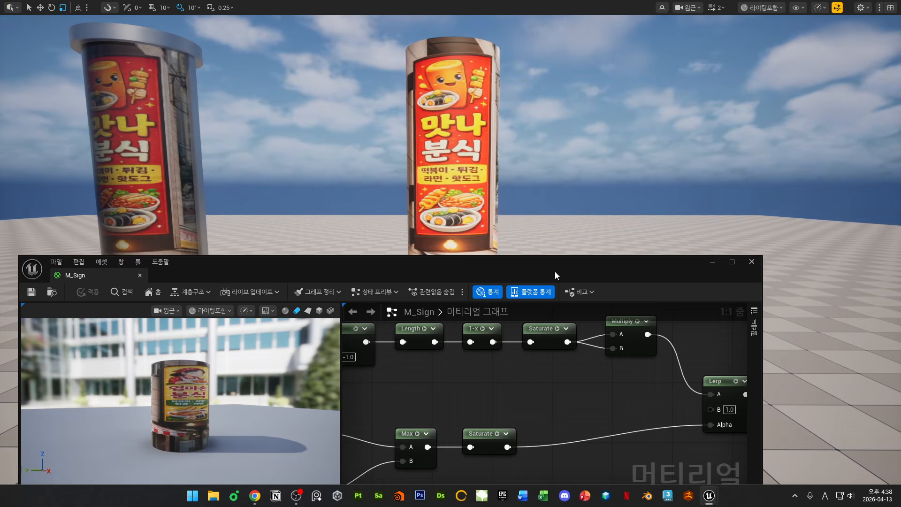
- Maximize the M_Sign material editor and move the Saturate node away from Max to open a gap between them
{"action": "left_click_drag", "start_coordinate": [555, 271], "coordinate": [515, 231]}
{"action": "double_click", "coordinate": [514, 231]}
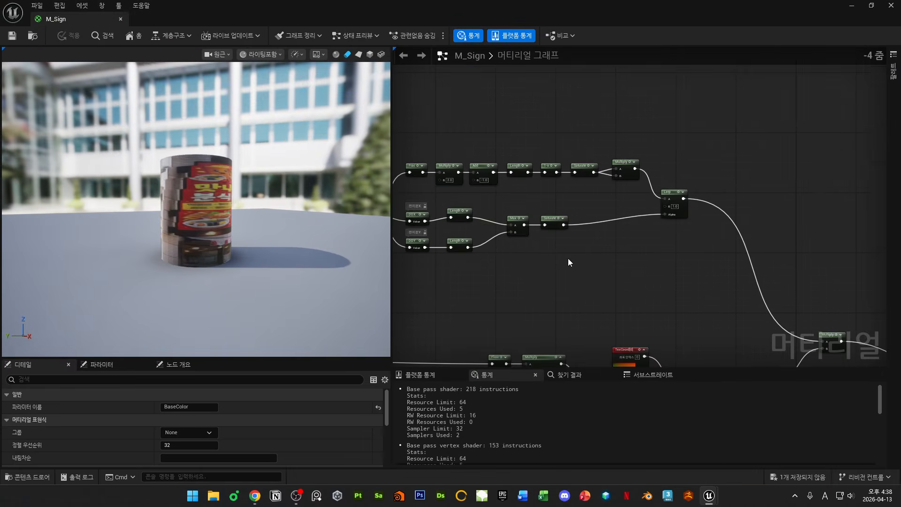
{"action": "left_click_drag", "start_coordinate": [607, 218], "coordinate": [636, 212]}
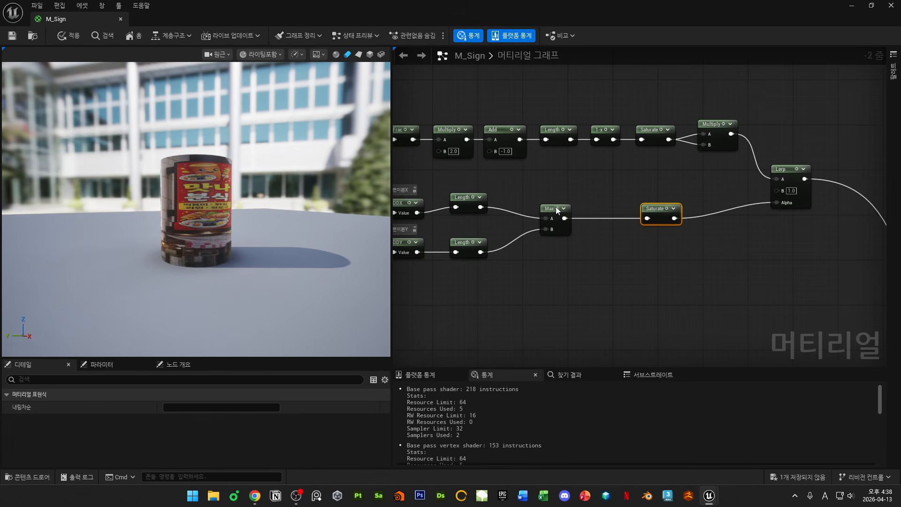
- Move Max farther from Saturate, preview the Max node, and bring the preview cylinder closer
{"action": "left_click_drag", "start_coordinate": [556, 206], "coordinate": [533, 207]}
{"action": "key", "text": "space"}
{"action": "scroll", "coordinate": [535, 208], "scroll_direction": "up", "scroll_amount": 2}
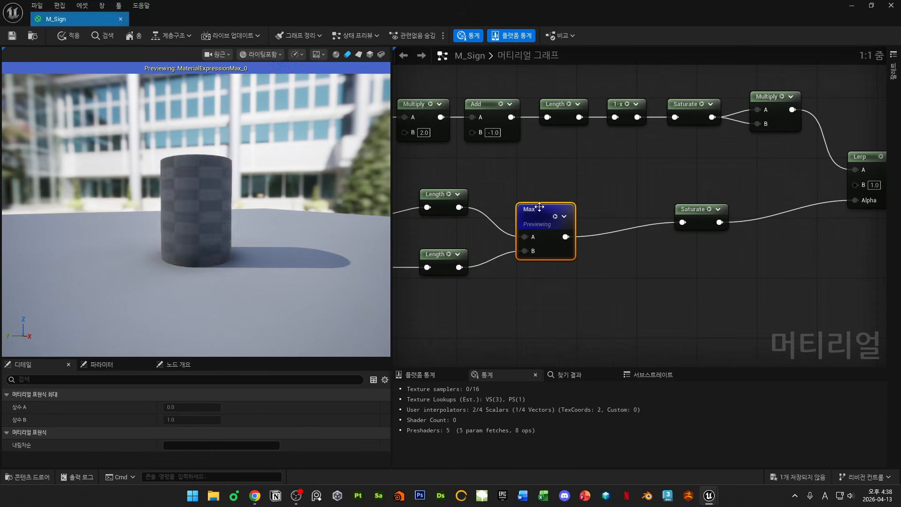
{"action": "left_click_drag", "start_coordinate": [255, 228], "coordinate": [274, 246]}
{"action": "right_click_drag", "start_coordinate": [274, 245], "coordinate": [274, 226]}
- Add a Subtract node below the Max-to-Saturate link and wire Max's output into its A input
{"action": "right_click", "coordinate": [613, 264]}
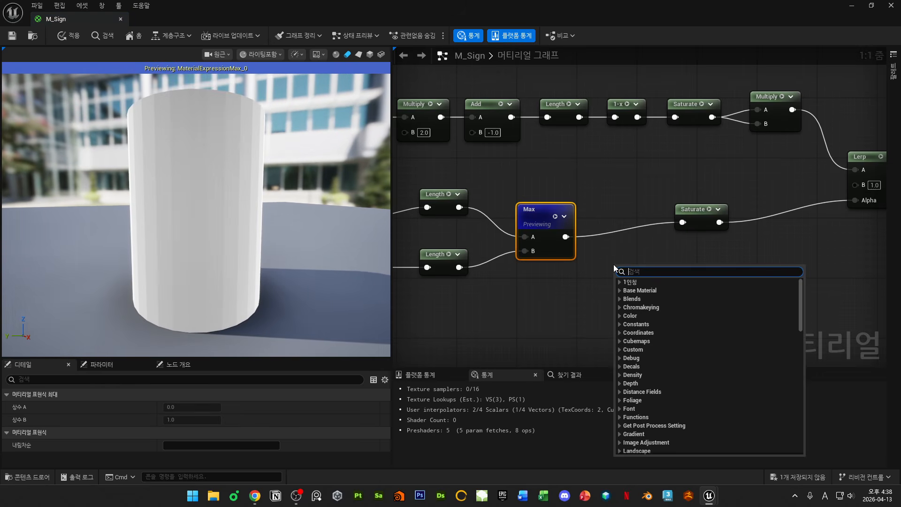
{"action": "type", "text": "sub"}
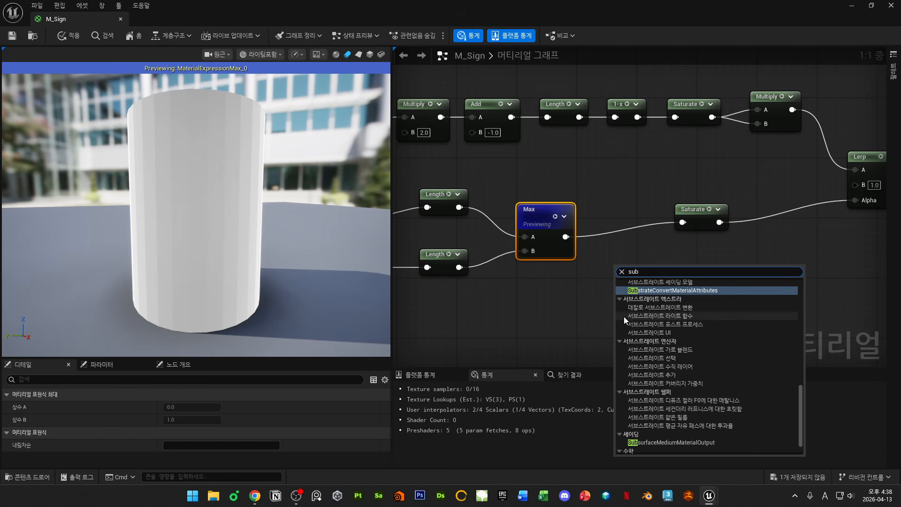
{"action": "type", "text": "tract"}
{"action": "left_click", "coordinate": [649, 311]}
{"action": "left_click_drag", "start_coordinate": [566, 237], "coordinate": [598, 290]}
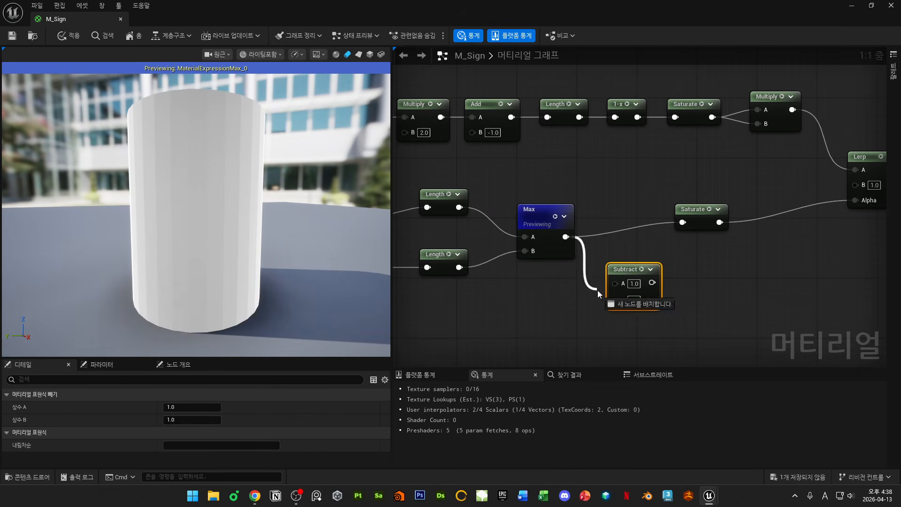
- Add a Constant node below Max and convert it to a scalar parameter named LEDFadeStart
{"action": "right_click", "coordinate": [512, 293]}
{"action": "type", "text": "con"}
{"action": "key", "text": "Return"}
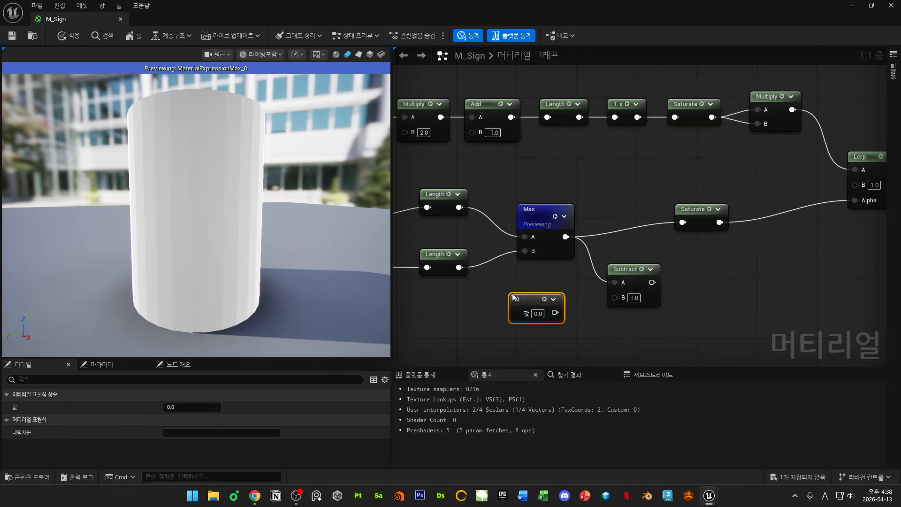
{"action": "right_click", "coordinate": [512, 293]}
{"action": "left_click", "coordinate": [517, 303]}
{"action": "right_click", "coordinate": [516, 302]}
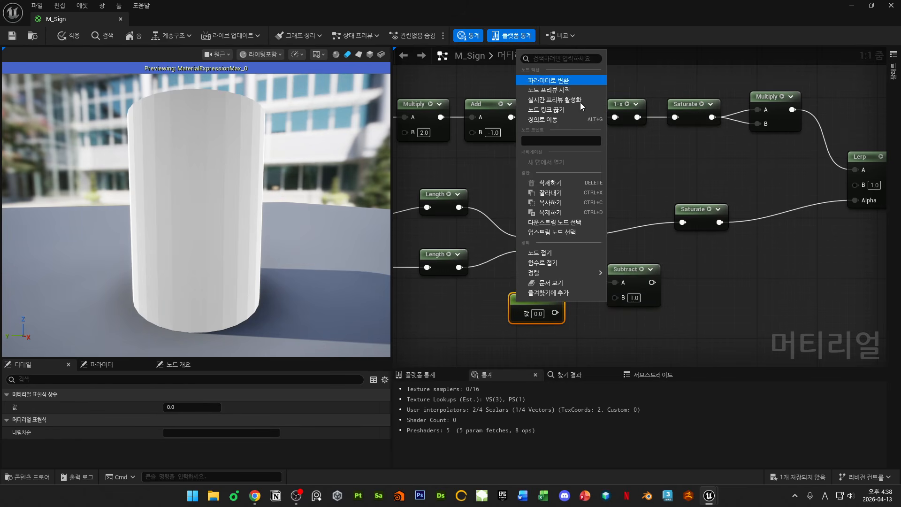
{"action": "key", "text": "Return"}
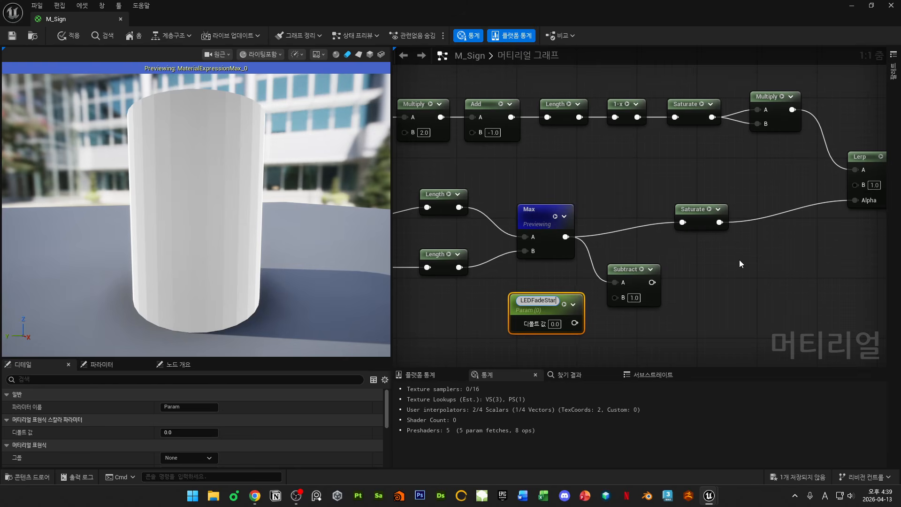
{"action": "left_click", "coordinate": [555, 320]}
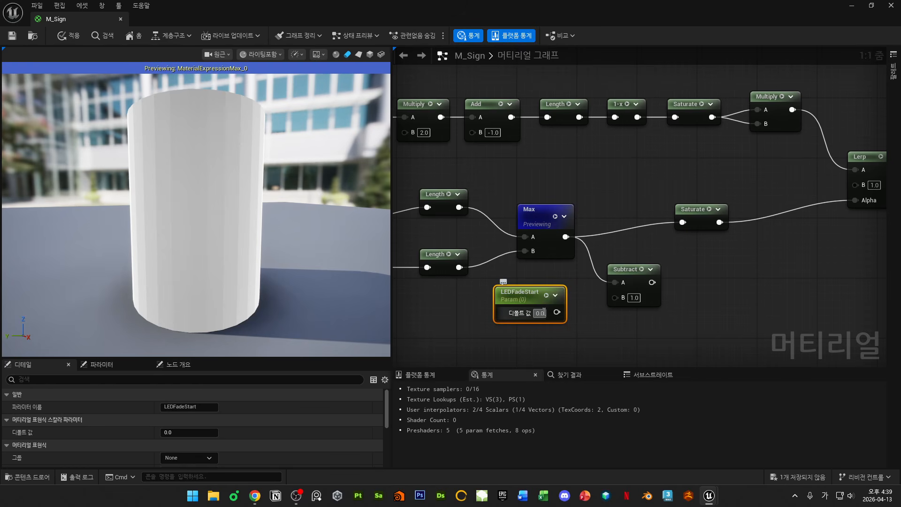
- Wire LEDFadeStart into the B input of Subtract and preview the Subtract node
{"action": "left_click_drag", "start_coordinate": [556, 312], "coordinate": [609, 254]}
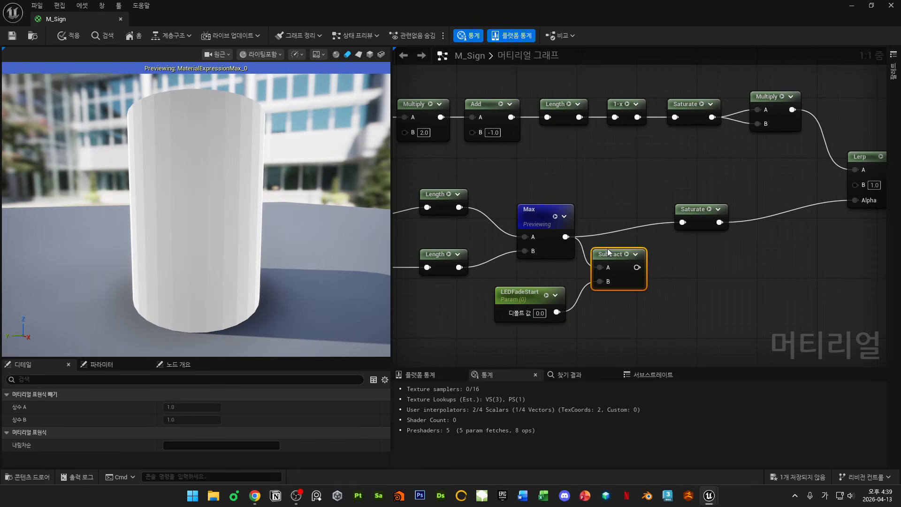
{"action": "right_click_drag", "start_coordinate": [709, 284], "coordinate": [648, 217]}
{"action": "key", "text": "space"}
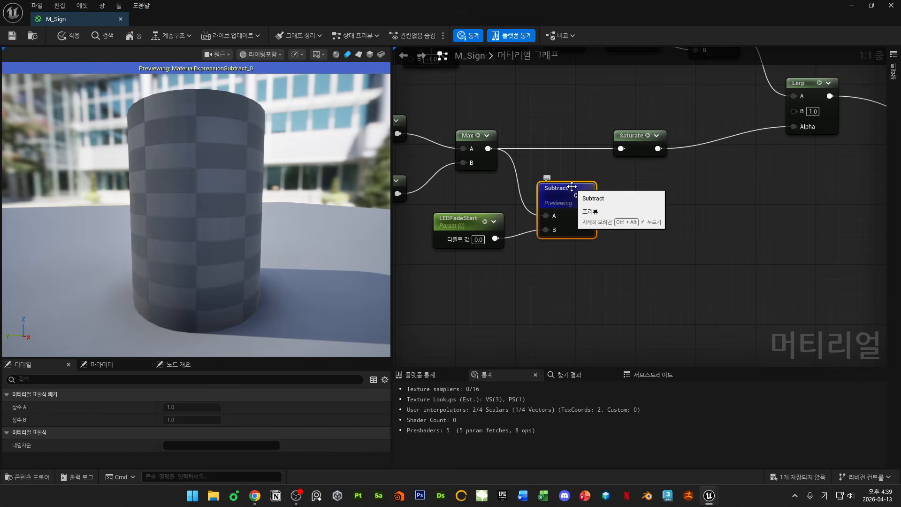
- Try LEDFadeStart default values of 0.1 and 0.2 while previewing Subtract
{"action": "left_click", "coordinate": [477, 239]}
{"action": "type", "text": "."}
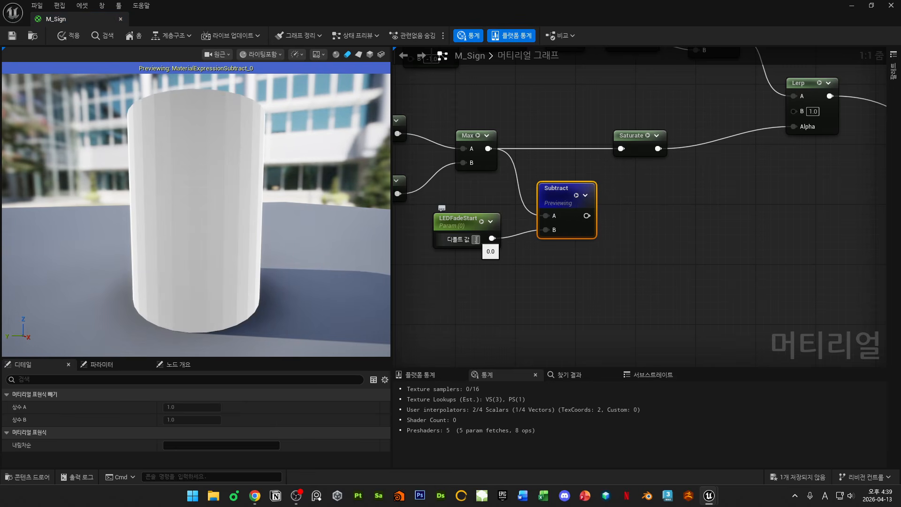
{"action": "type", "text": "1"}
{"action": "key", "text": "Return"}
{"action": "type", "text": ".2"}
{"action": "key", "text": "Return"}
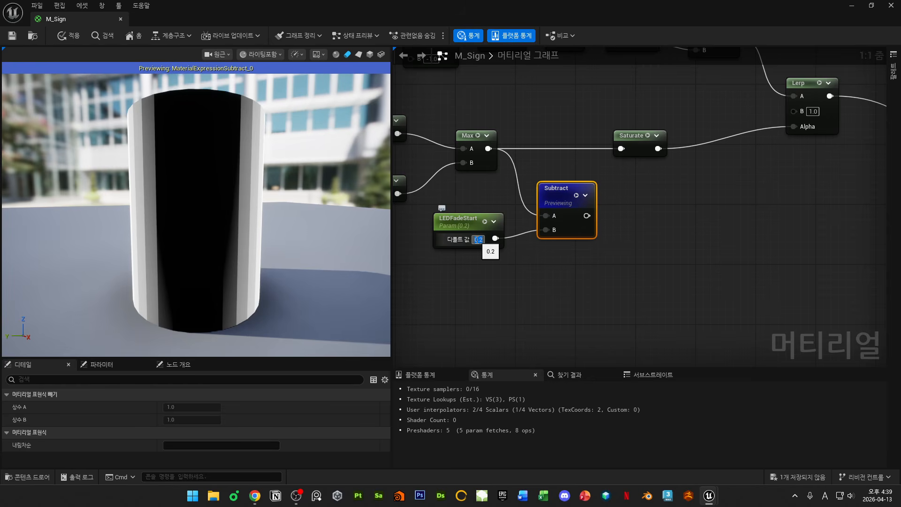
- Feed Subtract into Saturate in place of Max, space the nodes out, and preview Saturate
{"action": "right_click_drag", "start_coordinate": [672, 246], "coordinate": [652, 276]}
{"action": "left_click_drag", "start_coordinate": [305, 228], "coordinate": [295, 228]}
{"action": "left_click_drag", "start_coordinate": [602, 181], "coordinate": [602, 178]}
{"action": "left_click_drag", "start_coordinate": [612, 172], "coordinate": [649, 172]}
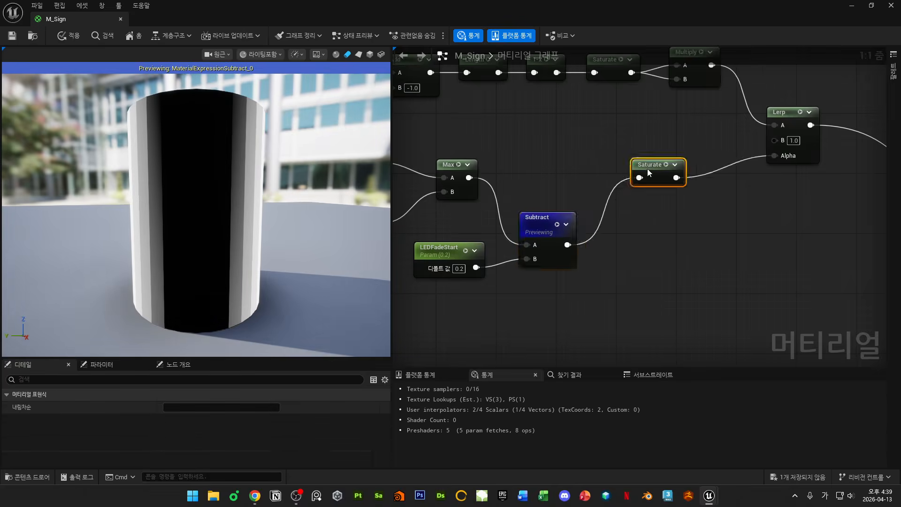
{"action": "key", "text": "space"}
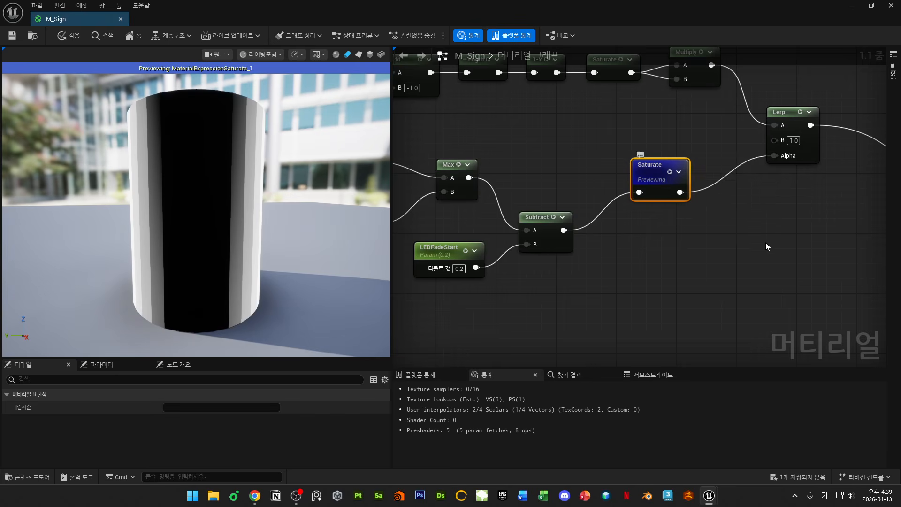
- Preview the Lerp node and check the LED dot fade on the cylinder from near and far
{"action": "right_click_drag", "start_coordinate": [793, 222], "coordinate": [704, 268]}
{"action": "key", "text": "space"}
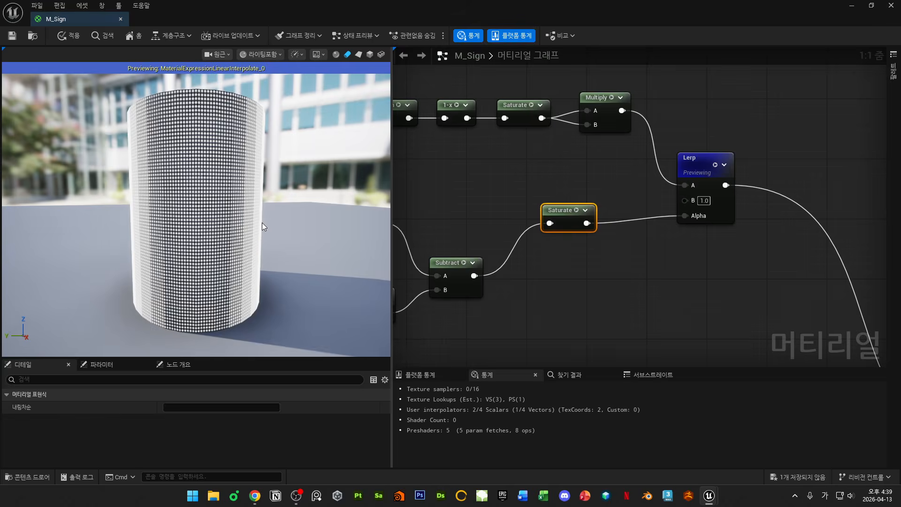
{"action": "mouse_move", "coordinate": [197, 187]}
{"action": "right_mouse_down"}
{"action": "mouse_move", "coordinate": [197, 274]}
{"action": "mouse_move", "coordinate": [197, 187]}
{"action": "right_mouse_up"}
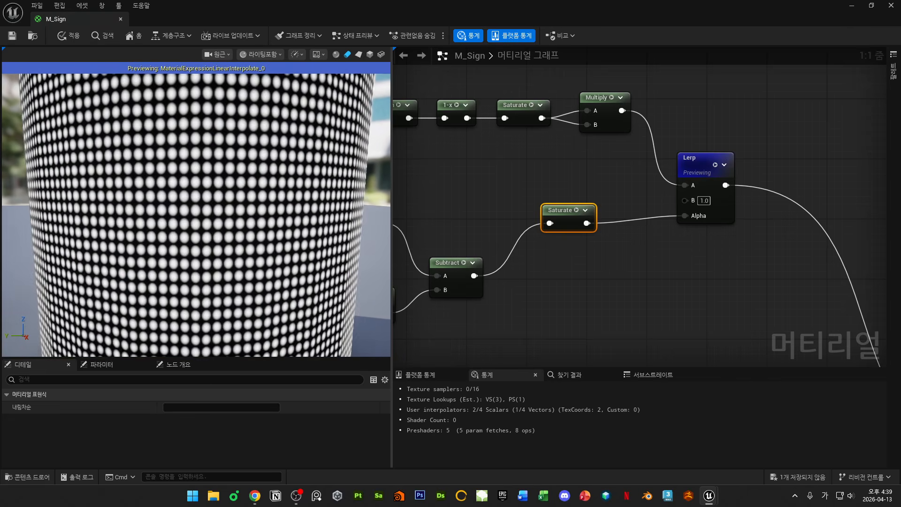
{"action": "right_click_drag", "start_coordinate": [277, 283], "coordinate": [277, 346]}
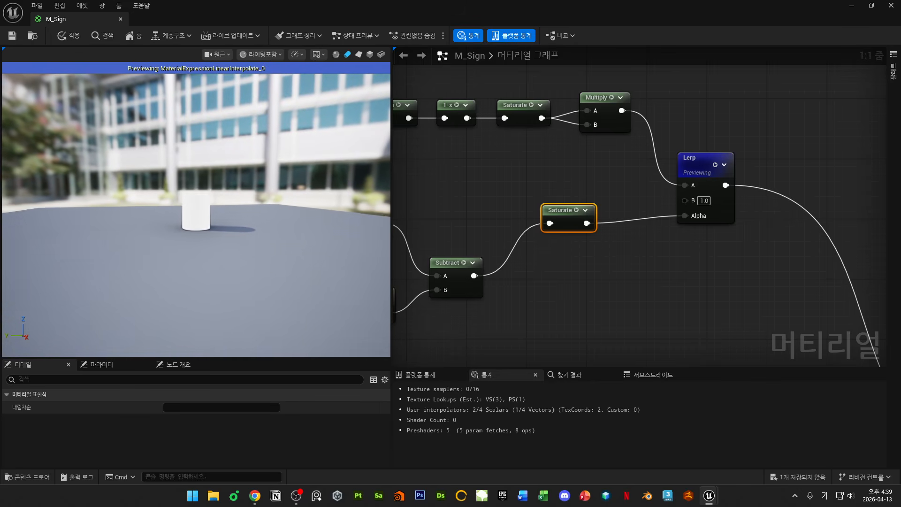
{"action": "right_click_drag", "start_coordinate": [277, 347], "coordinate": [277, 296]}
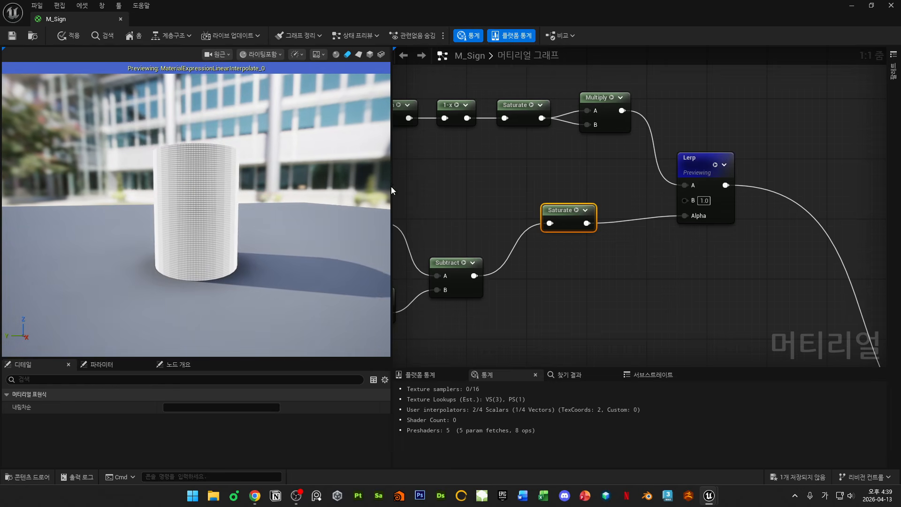
- Apply the material changes, move the editor window off the level view, and inspect the sign pillar's LED dots up close
{"action": "left_click_drag", "start_coordinate": [494, 15], "coordinate": [663, 319]}
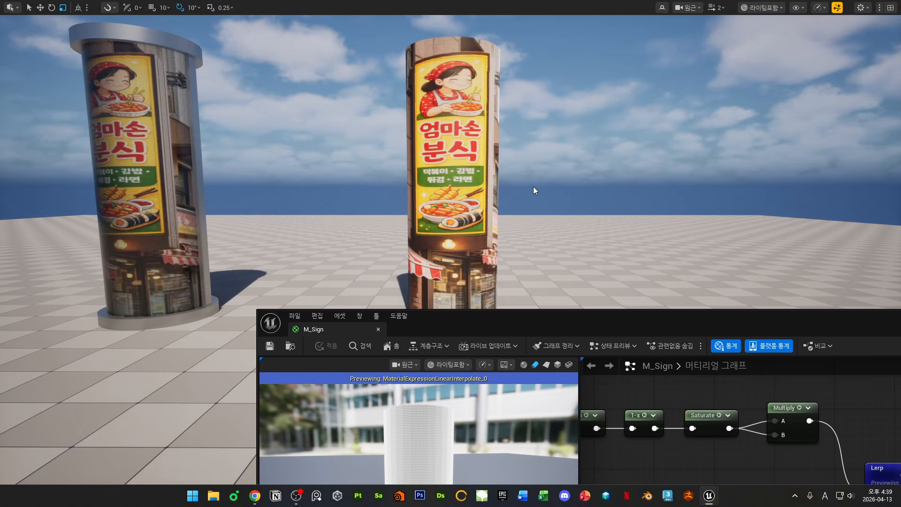
{"action": "key", "text": "w"}
{"action": "right_click_drag", "start_coordinate": [534, 191], "coordinate": [546, 191]}
{"action": "key", "text": "w"}
{"action": "key", "text": "w"}
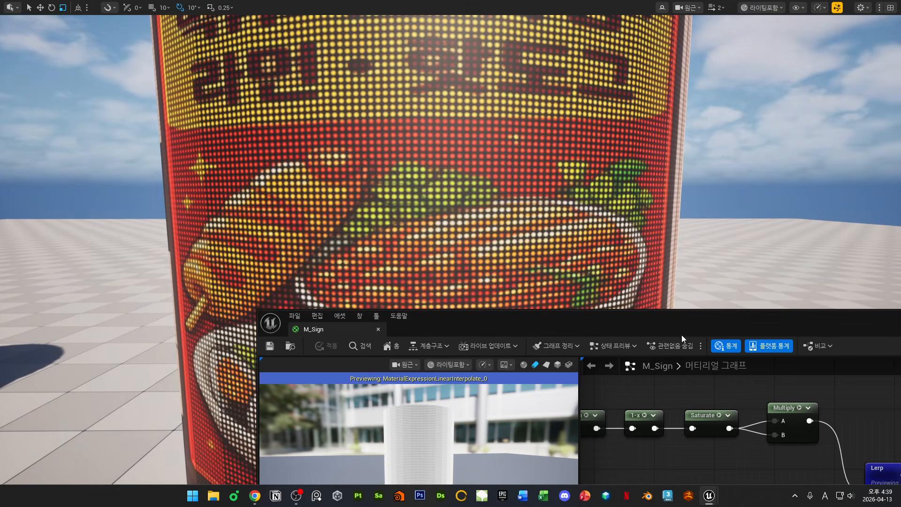
- Wire Max straight into Saturate to compare the pillar's dots, and restore the Subtract connection to Saturate
{"action": "left_click_drag", "start_coordinate": [681, 335], "coordinate": [449, 170]}
{"action": "scroll", "coordinate": [521, 237], "scroll_direction": "down", "scroll_amount": 3}
{"action": "right_click_drag", "start_coordinate": [534, 253], "coordinate": [563, 258]}
{"action": "scroll", "coordinate": [507, 334], "scroll_direction": "up", "scroll_amount": 1}
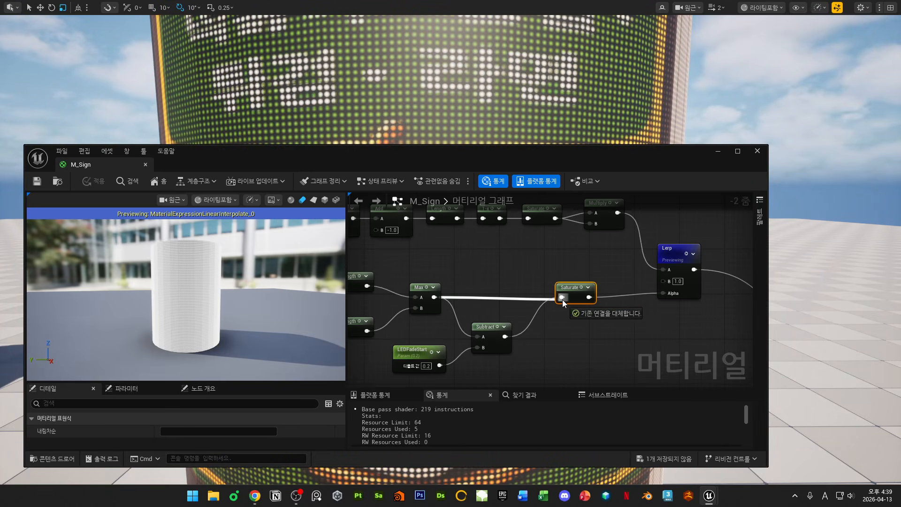
{"action": "left_click_drag", "start_coordinate": [563, 299], "coordinate": [562, 299]}
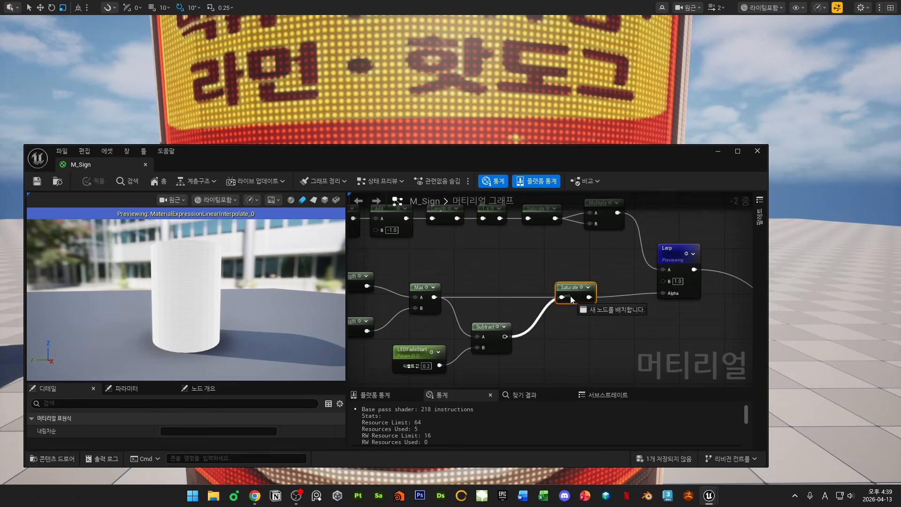
{"action": "left_click_drag", "start_coordinate": [571, 297], "coordinate": [562, 297]}
{"action": "left_click", "coordinate": [429, 302]}
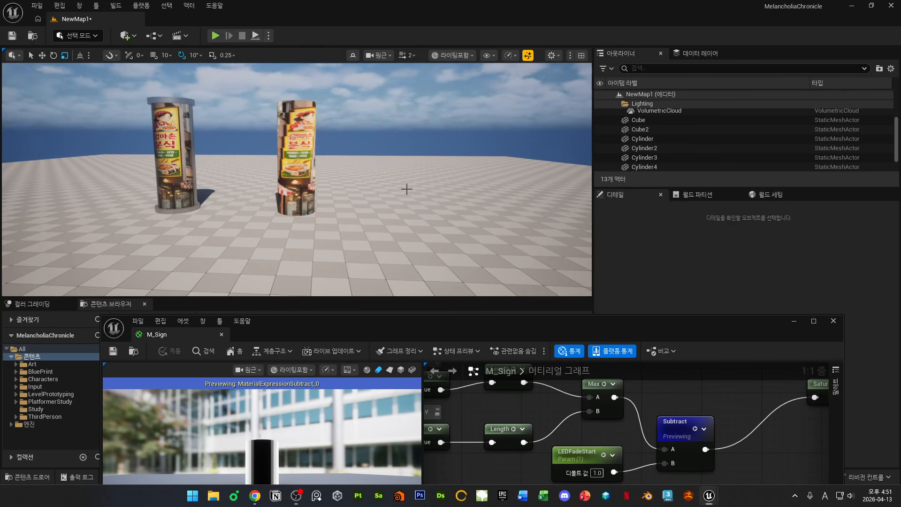
- Examine the LED dot fade on the level's sign pillars in the full-screen viewport while moving closer and farther away
{"action": "right_click_drag", "start_coordinate": [407, 189], "coordinate": [292, 175]}
{"action": "key", "text": "s"}
{"action": "key", "text": "w"}
{"action": "key", "text": "d"}
{"action": "key", "text": "w"}
{"action": "key", "text": "s"}
{"action": "key", "text": "F11"}
{"action": "key", "text": "d"}
{"action": "key", "text": "s"}
{"action": "key", "text": "w"}
{"action": "key", "text": "s"}
{"action": "key", "text": "w"}
{"action": "key", "text": "s"}
{"action": "key", "text": "w"}
{"action": "key", "text": "s"}
{"action": "key", "text": "w"}
{"action": "key", "text": "s"}
{"action": "key", "text": "w"}
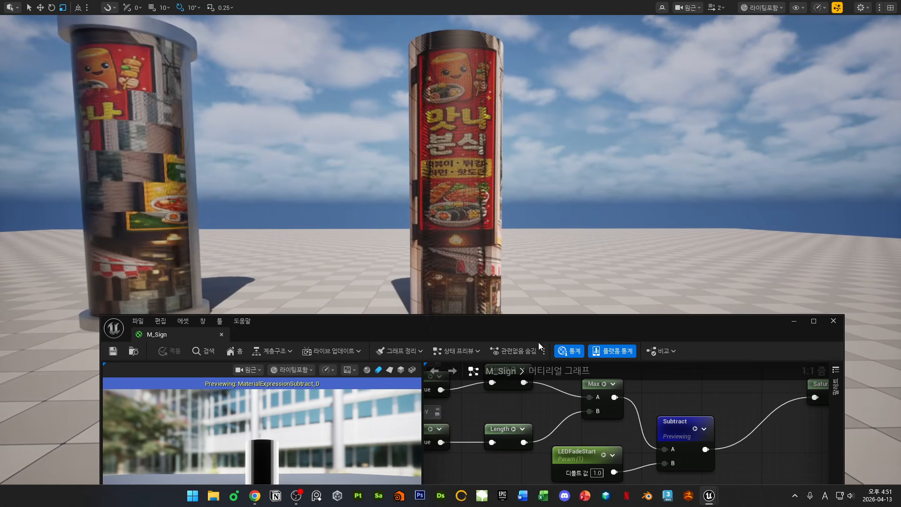
- Maximize the M_Sign editor, set LEDFadeStart's default value to 0, and move that node farther from Subtract
{"action": "left_click_drag", "start_coordinate": [545, 332], "coordinate": [425, 113]}
{"action": "double_click", "coordinate": [425, 114]}
{"action": "right_click_drag", "start_coordinate": [537, 215], "coordinate": [524, 275]}
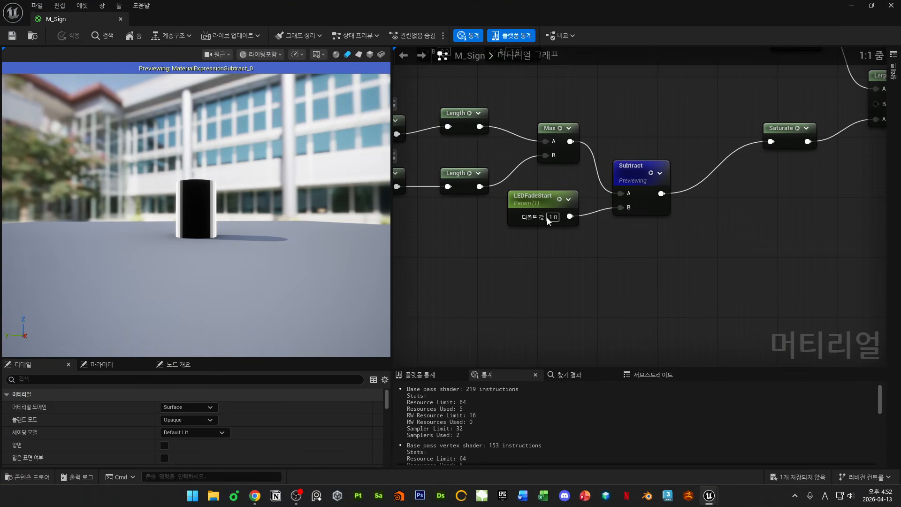
{"action": "type", "text": "0"}
{"action": "key", "text": "Return"}
{"action": "left_click_drag", "start_coordinate": [542, 199], "coordinate": [520, 214]}
{"action": "right_click_drag", "start_coordinate": [567, 263], "coordinate": [521, 274]}
{"action": "left_click_drag", "start_coordinate": [467, 217], "coordinate": [442, 243]}
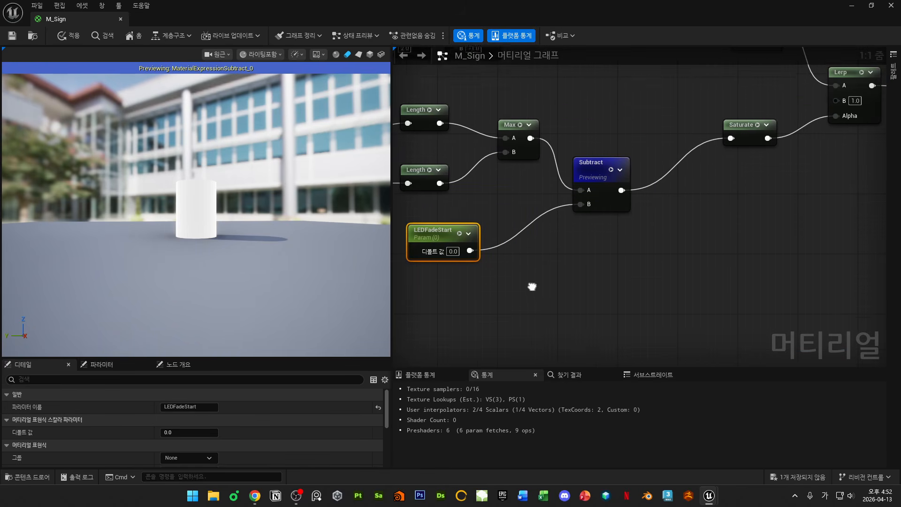
- Duplicate the LEDFadeStart parameter below the original, rename the copy LEDFadeEnd, and set its default value to 5
{"action": "right_click_drag", "start_coordinate": [533, 286], "coordinate": [563, 235]}
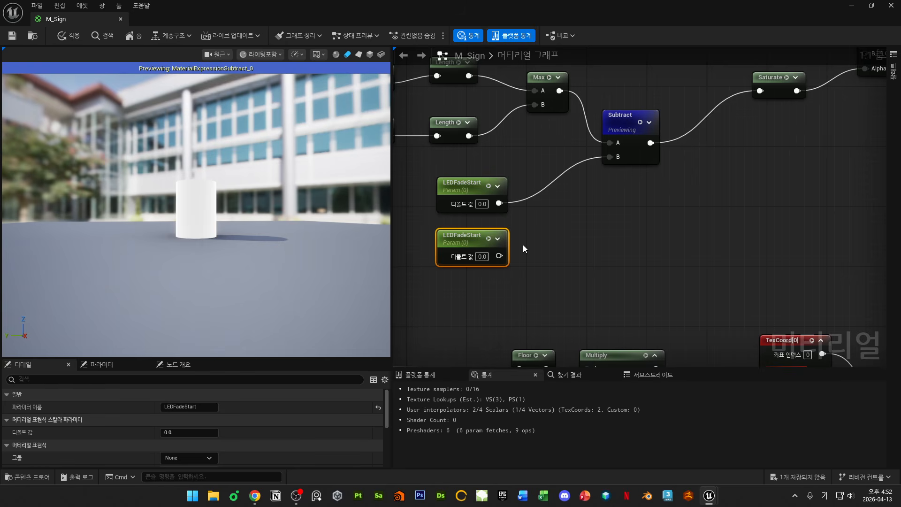
{"action": "key", "text": "F2"}
{"action": "key", "text": "End"}
{"action": "key", "text": "BackSpace"}
{"action": "key", "text": "BackSpace"}
{"action": "key", "text": "BackSpace"}
{"action": "key", "text": "BackSpace"}
{"action": "key", "text": "BackSpace"}
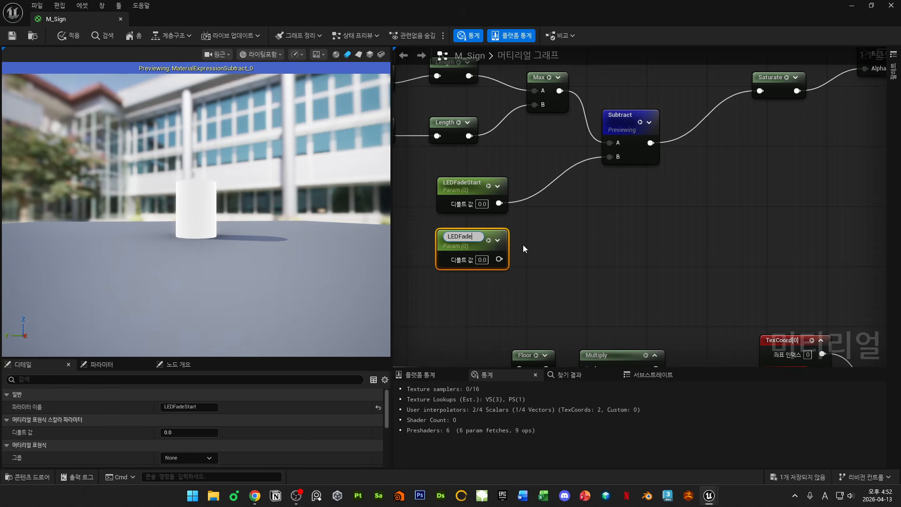
{"action": "type", "text": "End"}
{"action": "key", "text": "Return"}
{"action": "right_click_drag", "start_coordinate": [539, 249], "coordinate": [514, 289]}
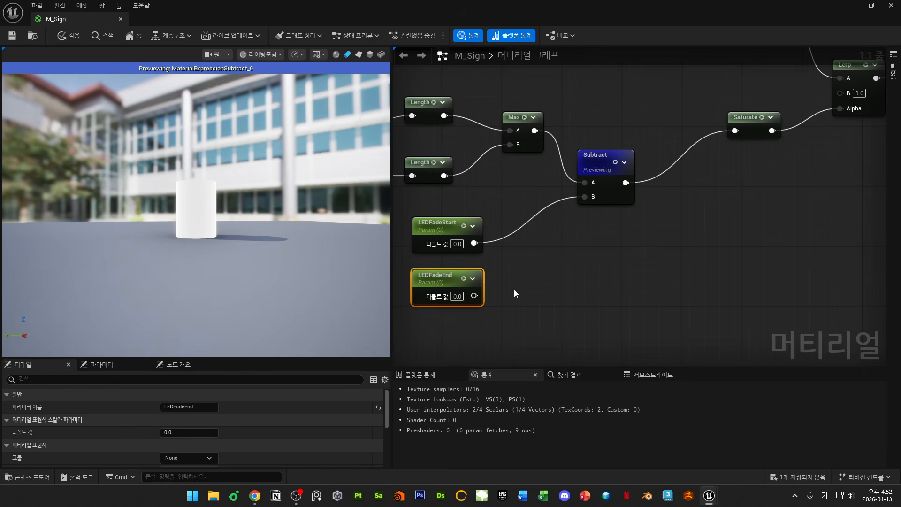
{"action": "left_click", "coordinate": [571, 295]}
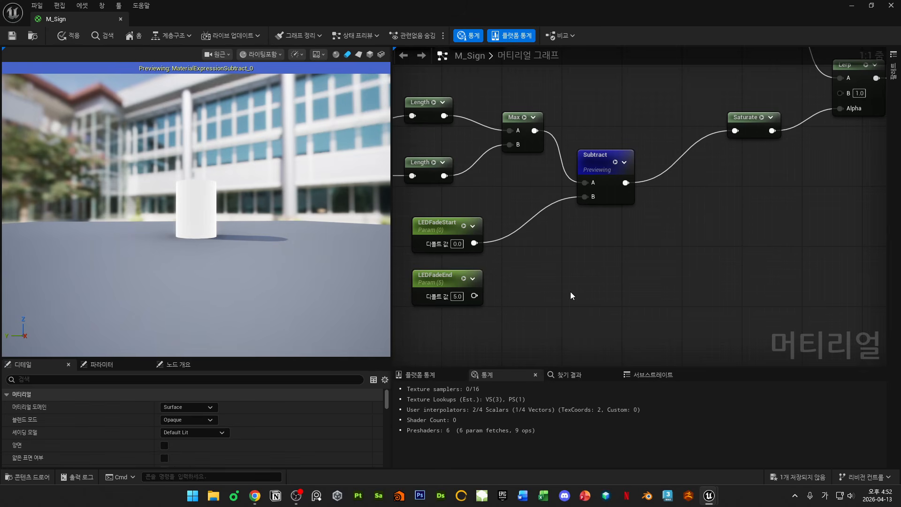
- Add a second Subtract node beside the fade parameters, with LEDFadeEnd wired to A and LEDFadeStart to B
{"action": "right_click_drag", "start_coordinate": [588, 281], "coordinate": [567, 208]}
{"action": "right_click", "coordinate": [559, 200]}
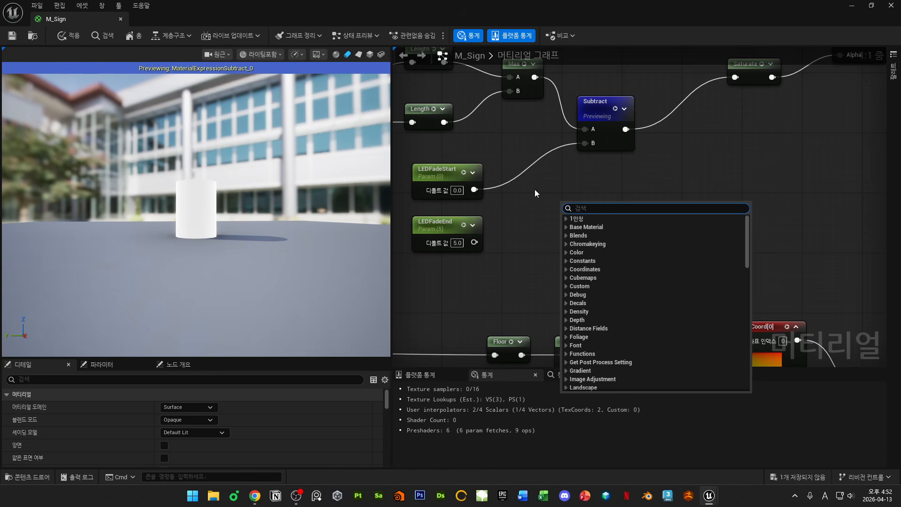
{"action": "type", "text": "sub"}
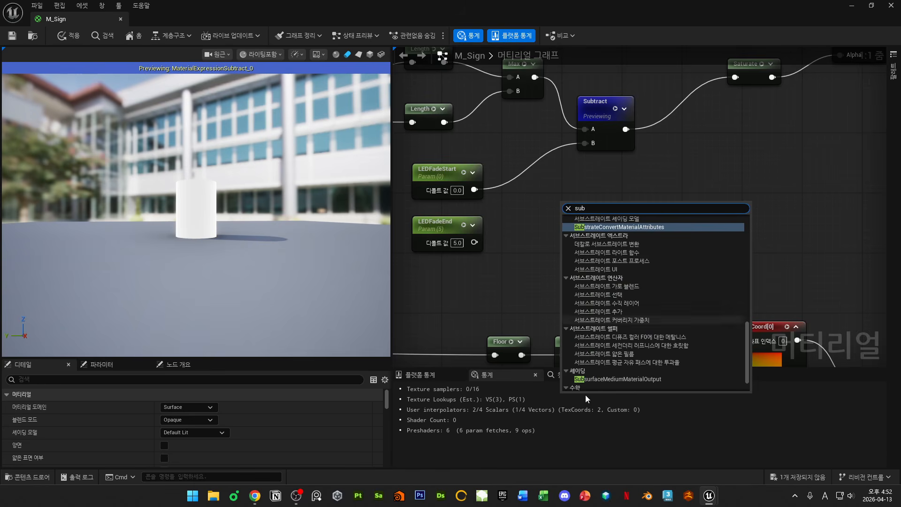
{"action": "type", "text": "tract"}
{"action": "left_click", "coordinate": [594, 247]}
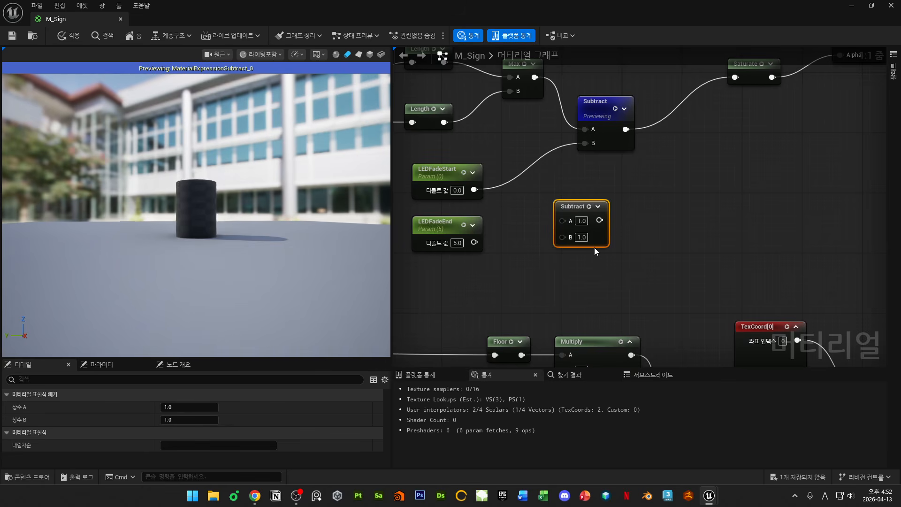
{"action": "left_click_drag", "start_coordinate": [580, 209], "coordinate": [550, 195]}
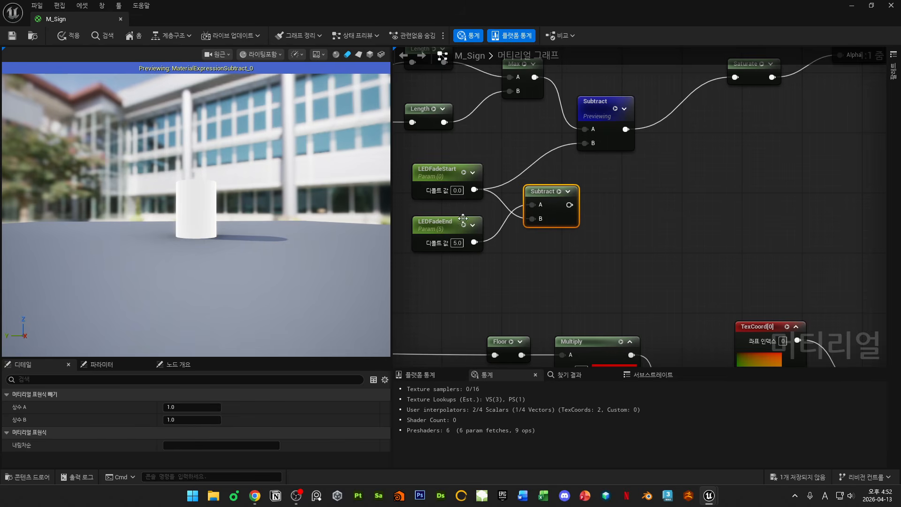
{"action": "right_click_drag", "start_coordinate": [606, 255], "coordinate": [647, 263]}
{"action": "left_click", "coordinate": [526, 241]}
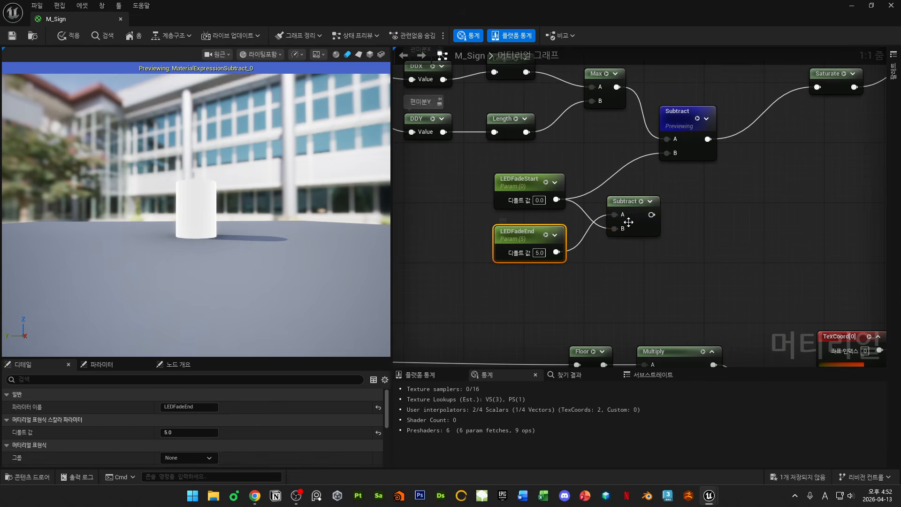
- Stop previewing the first Subtract node and align the second Subtract beneath it
{"action": "left_click", "coordinate": [525, 178]}
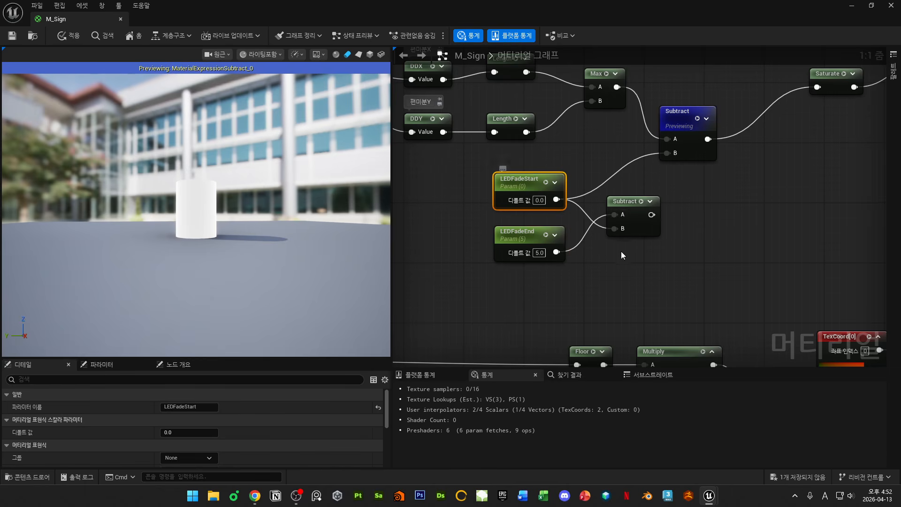
{"action": "right_click_drag", "start_coordinate": [614, 229], "coordinate": [464, 252]}
{"action": "right_click_drag", "start_coordinate": [555, 244], "coordinate": [618, 240]}
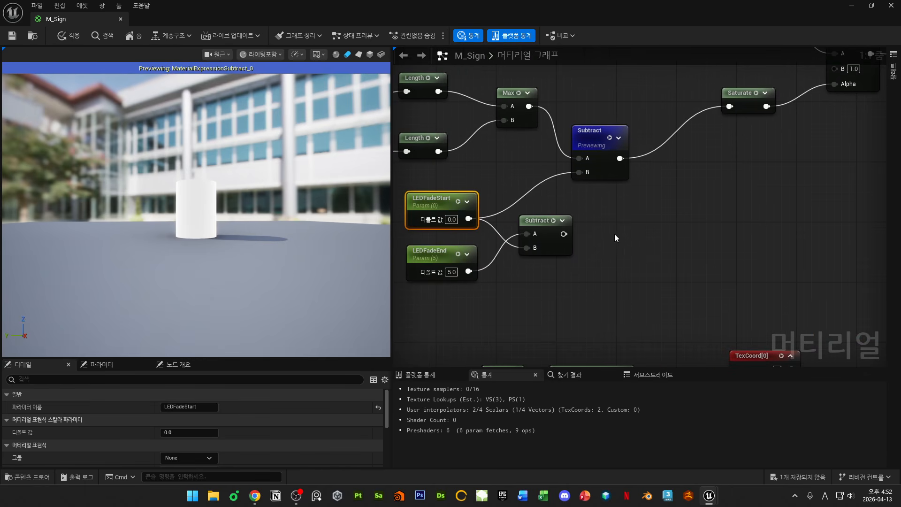
{"action": "left_click", "coordinate": [543, 223]}
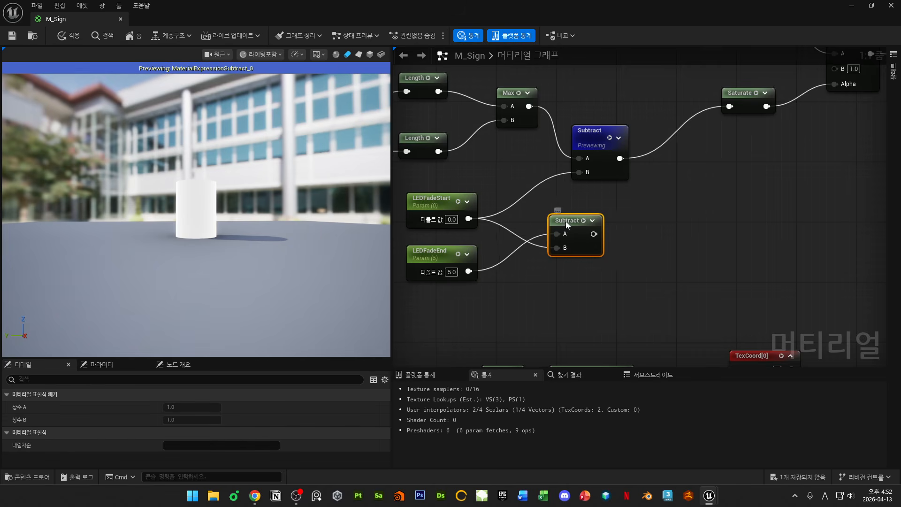
{"action": "mouse_move", "coordinate": [599, 133]}
{"action": "left_mouse_down"}
{"action": "mouse_move", "coordinate": [609, 125]}
{"action": "mouse_move", "coordinate": [602, 134]}
{"action": "left_mouse_up"}
{"action": "left_click", "coordinate": [610, 138]}
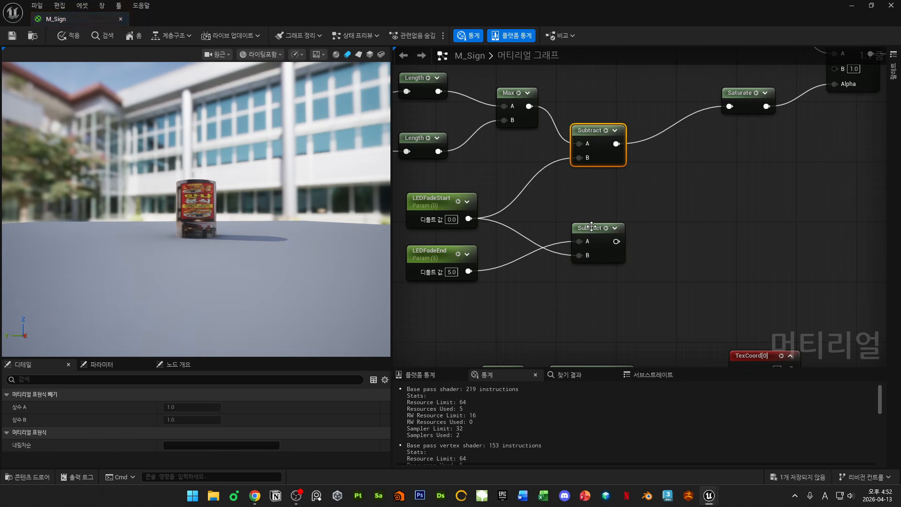
{"action": "left_click_drag", "start_coordinate": [592, 228], "coordinate": [593, 221]}
- Add a Divide node beside the two Subtract nodes, with the upper Subtract wired to A and the lower one to B
{"action": "right_click", "coordinate": [665, 198]}
{"action": "type", "text": "div"}
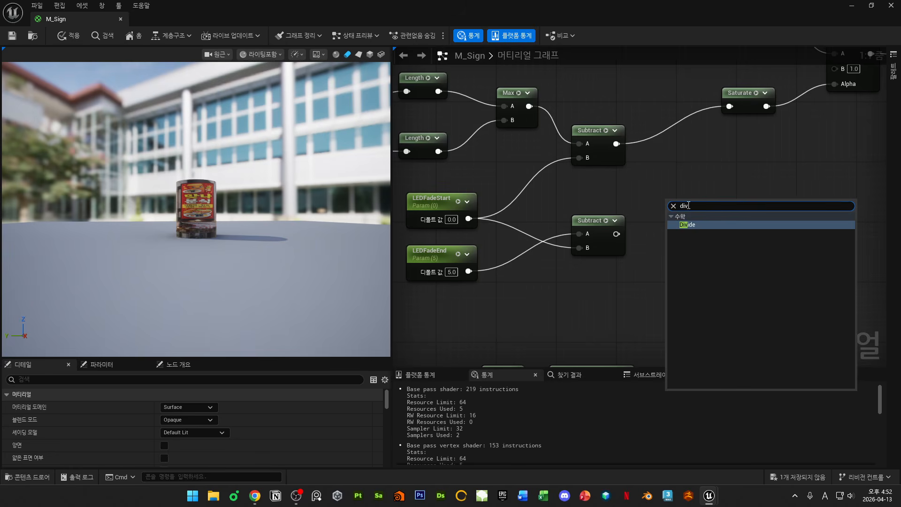
{"action": "left_click", "coordinate": [686, 225]}
{"action": "left_click_drag", "start_coordinate": [616, 144], "coordinate": [669, 212]}
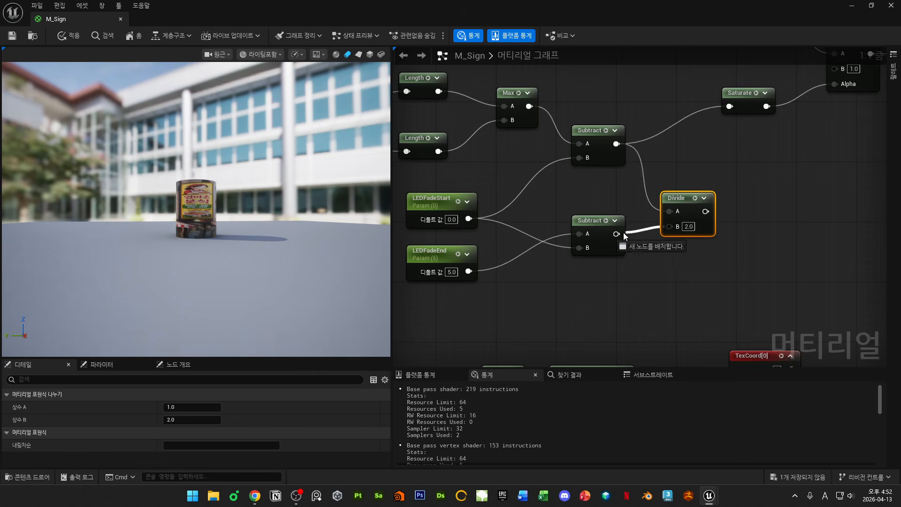
{"action": "left_click_drag", "start_coordinate": [623, 232], "coordinate": [616, 233]}
{"action": "left_click_drag", "start_coordinate": [670, 202], "coordinate": [662, 178]}
{"action": "right_click_drag", "start_coordinate": [629, 162], "coordinate": [684, 217]}
{"action": "mouse_move", "coordinate": [646, 188]}
{"action": "left_mouse_down"}
{"action": "mouse_move", "coordinate": [651, 182]}
{"action": "mouse_move", "coordinate": [644, 192]}
{"action": "left_mouse_up"}
{"action": "mouse_move", "coordinate": [652, 290]}
{"action": "left_mouse_down"}
{"action": "mouse_move", "coordinate": [641, 265]}
{"action": "mouse_move", "coordinate": [643, 281]}
{"action": "left_mouse_up"}
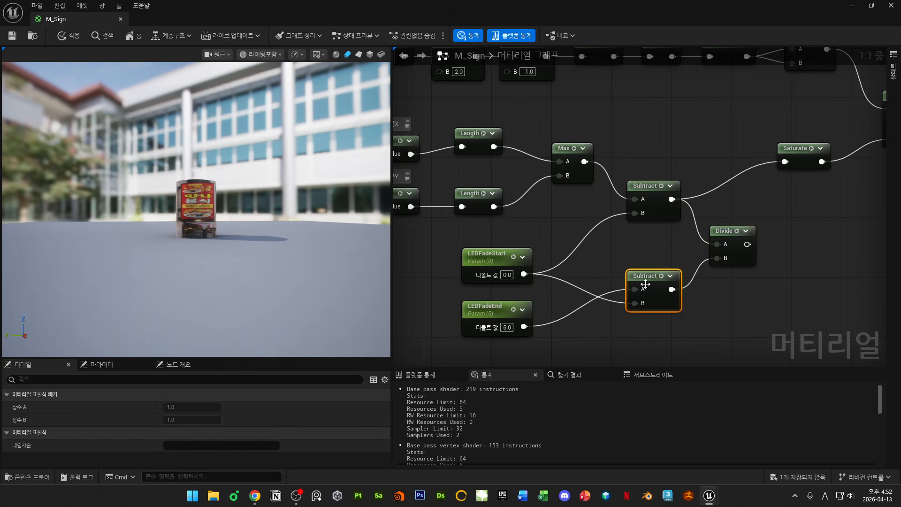
- Wire Divide's output into Saturate in place of the upper Subtract, and place Saturate directly beside Divide
{"action": "right_click_drag", "start_coordinate": [782, 255], "coordinate": [662, 246]}
{"action": "left_click_drag", "start_coordinate": [627, 241], "coordinate": [646, 230]}
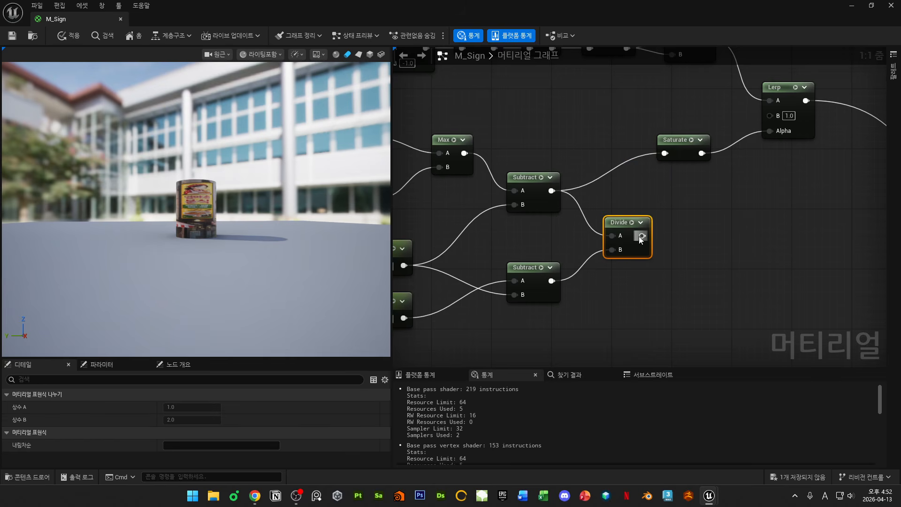
{"action": "left_click_drag", "start_coordinate": [666, 159], "coordinate": [666, 154]}
{"action": "left_click_drag", "start_coordinate": [678, 157], "coordinate": [685, 172]}
{"action": "left_click", "coordinate": [677, 210]}
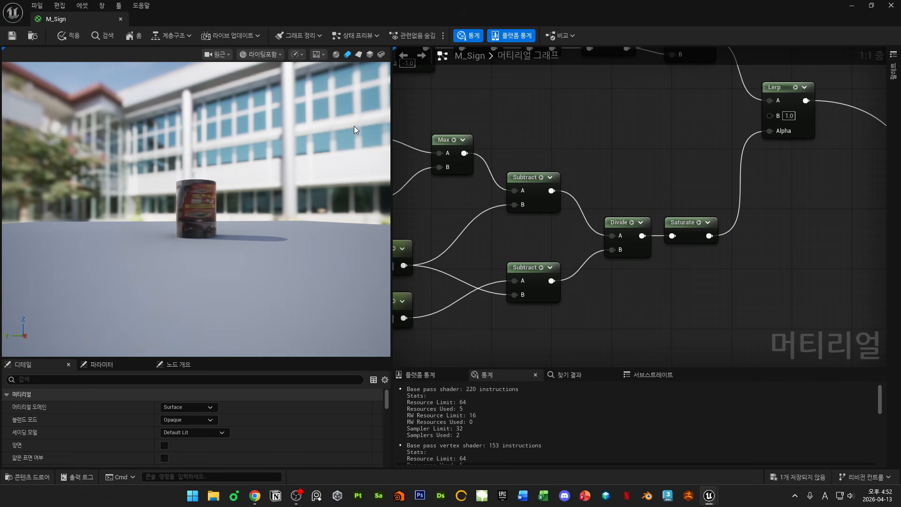
- Uncover the level viewport and examine the LED dot fade on the sign pillars while moving closer and farther away
{"action": "left_click_drag", "start_coordinate": [470, 13], "coordinate": [512, 337]}
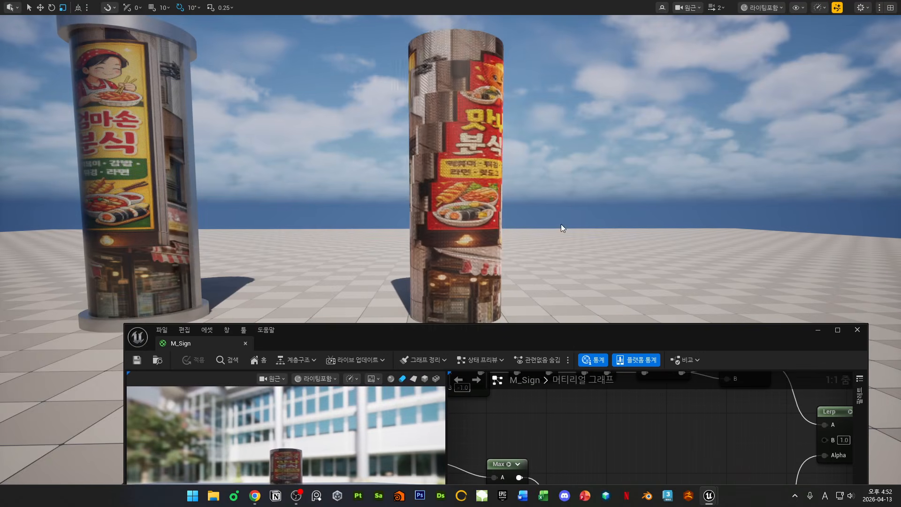
{"action": "key", "text": "s"}
{"action": "right_click_drag", "start_coordinate": [562, 226], "coordinate": [549, 222]}
{"action": "key", "text": "w"}
{"action": "key", "text": "s"}
{"action": "key", "text": "w"}
{"action": "key", "text": "s"}
{"action": "key", "text": "w"}
{"action": "key", "text": "s"}
{"action": "key", "text": "s"}
{"action": "right_click_drag", "start_coordinate": [581, 178], "coordinate": [579, 179]}
{"action": "key", "text": "w"}
{"action": "key", "text": "s"}
{"action": "key", "text": "w"}
{"action": "key", "text": "s"}
{"action": "key", "text": "w"}
{"action": "key", "text": "s"}
{"action": "key", "text": "w"}
{"action": "key", "text": "s"}
{"action": "key", "text": "w"}
{"action": "key", "text": "s"}
{"action": "key", "text": "w"}
{"action": "key", "text": "s"}
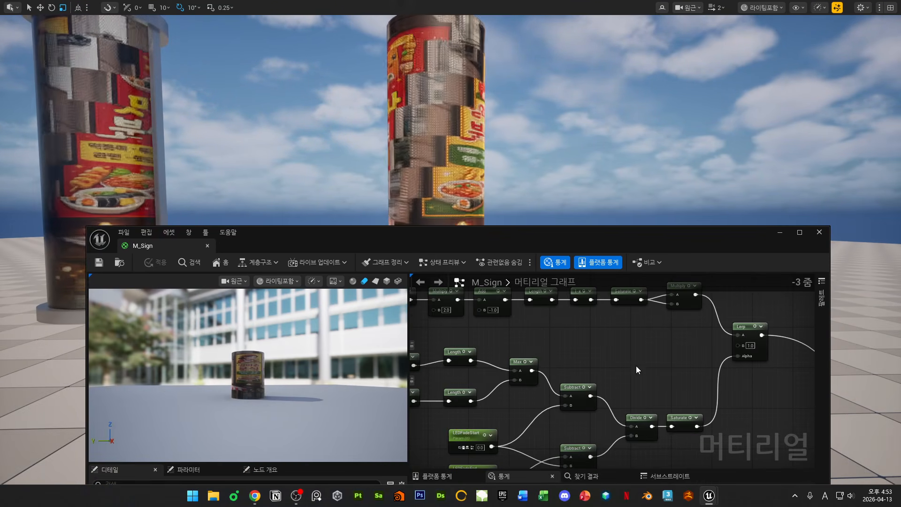
- Set LEDFadeEnd's default value to 3
{"action": "scroll", "coordinate": [470, 422], "scroll_direction": "up", "scroll_amount": 3}
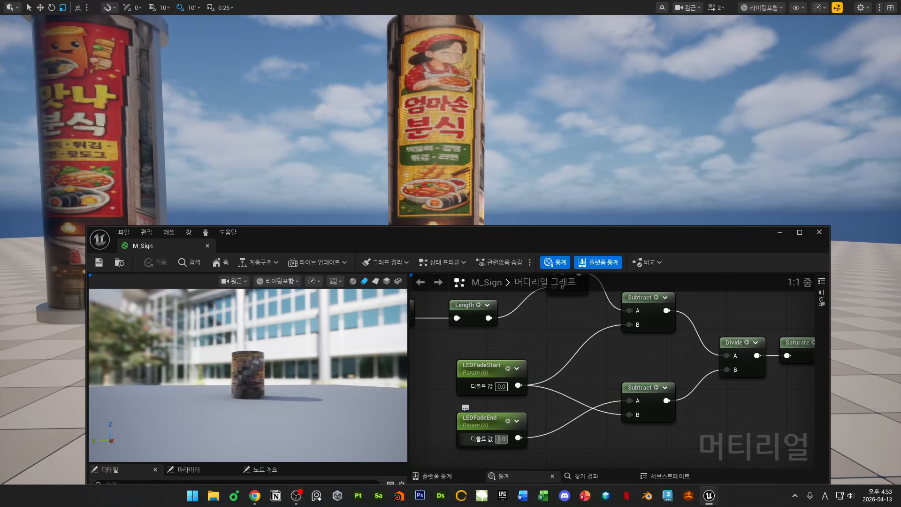
{"action": "left_click", "coordinate": [500, 439]}
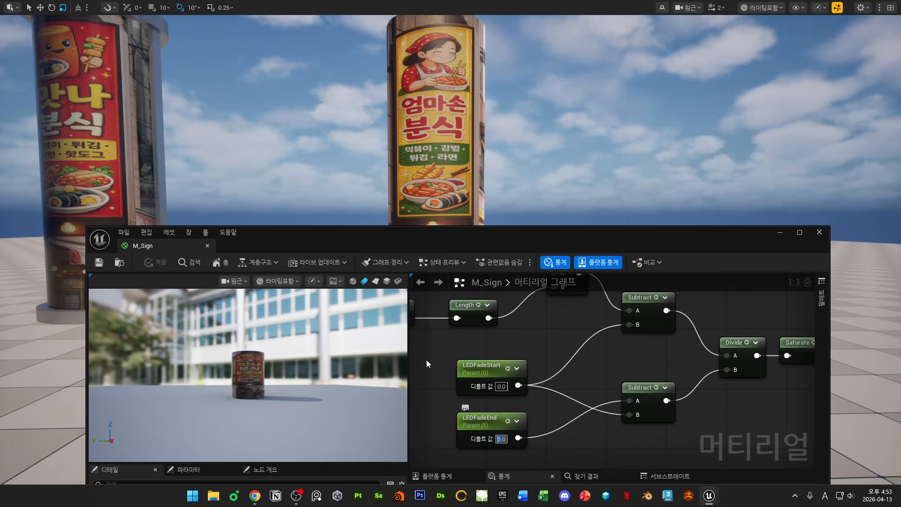
{"action": "key", "text": "Return"}
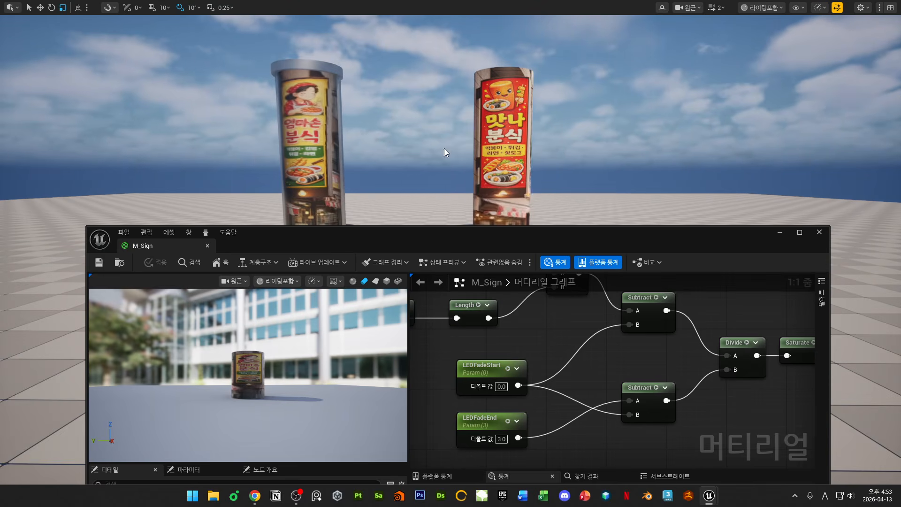
- Tidy the fade remap by repositioning the lower Subtract node and moving Divide and Saturate slightly higher
{"action": "right_click_drag", "start_coordinate": [773, 427], "coordinate": [801, 436]}
{"action": "scroll", "coordinate": [659, 353], "scroll_direction": "down", "scroll_amount": 1}
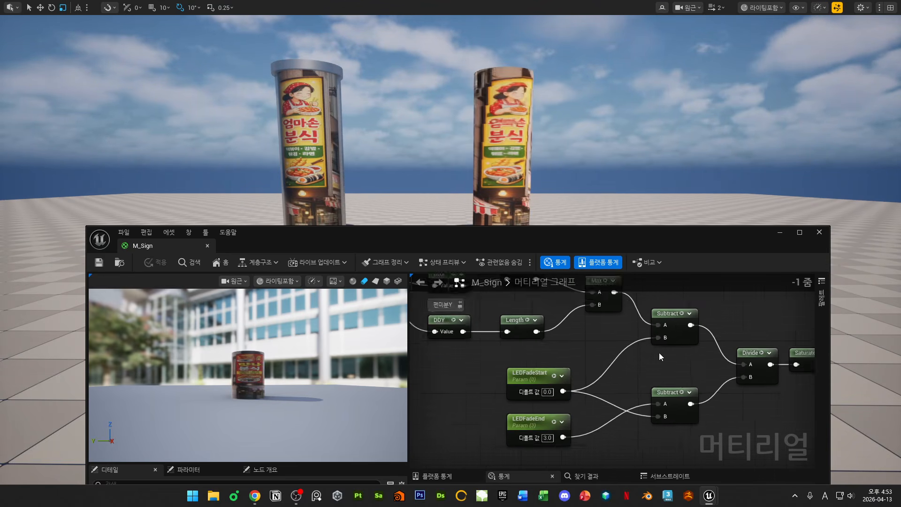
{"action": "right_click_drag", "start_coordinate": [753, 404], "coordinate": [733, 393]}
{"action": "left_click", "coordinate": [498, 363]}
{"action": "left_click", "coordinate": [499, 408]}
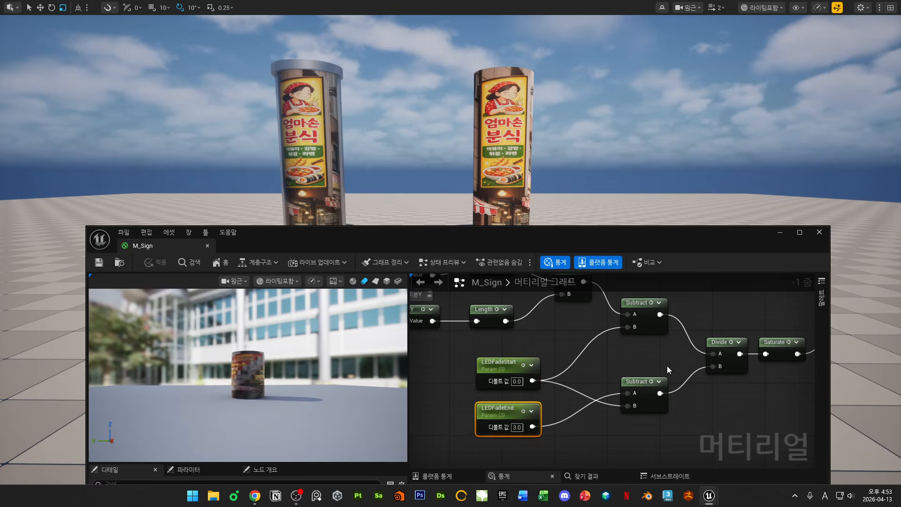
{"action": "right_click_drag", "start_coordinate": [666, 365], "coordinate": [576, 362]}
{"action": "scroll", "coordinate": [576, 364], "scroll_direction": "down", "scroll_amount": 3}
{"action": "scroll", "coordinate": [550, 372], "scroll_direction": "up", "scroll_amount": 3}
{"action": "left_click_drag", "start_coordinate": [566, 386], "coordinate": [560, 380]}
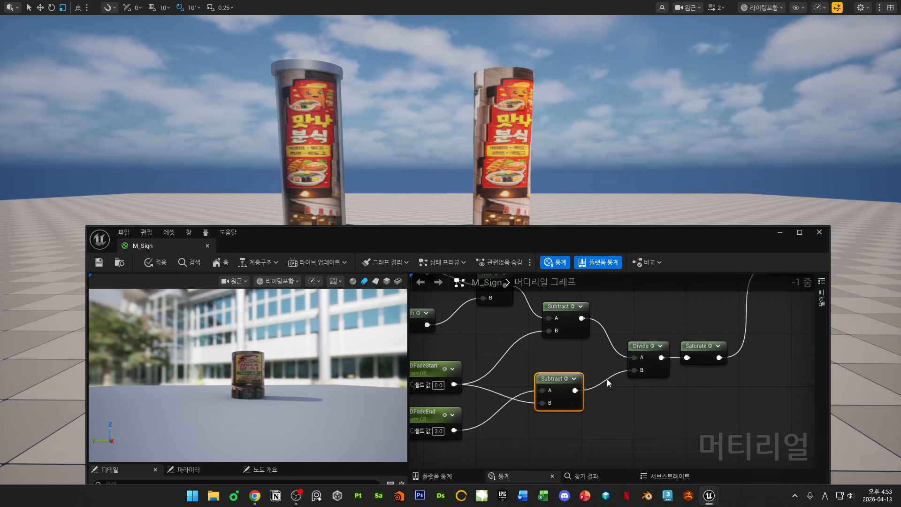
{"action": "left_click_drag", "start_coordinate": [613, 392], "coordinate": [710, 339]}
{"action": "left_click", "coordinate": [716, 402]}
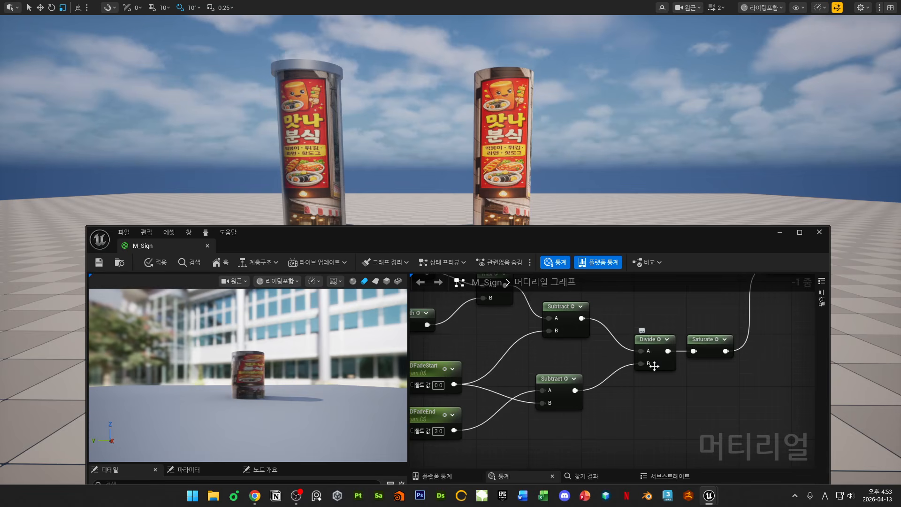
{"action": "left_click_drag", "start_coordinate": [649, 339], "coordinate": [635, 339]}
{"action": "left_click", "coordinate": [645, 380]}
{"action": "scroll", "coordinate": [644, 357], "scroll_direction": "down", "scroll_amount": 2}
{"action": "right_click_drag", "start_coordinate": [648, 358], "coordinate": [577, 367]}
{"action": "scroll", "coordinate": [596, 381], "scroll_direction": "down", "scroll_amount": 1}
{"action": "scroll", "coordinate": [606, 397], "scroll_direction": "up", "scroll_amount": 2}
{"action": "right_click_drag", "start_coordinate": [600, 402], "coordinate": [695, 389]}
{"action": "right_click_drag", "start_coordinate": [667, 354], "coordinate": [696, 390]}
{"action": "left_click_drag", "start_coordinate": [703, 438], "coordinate": [612, 367]}
- Switch to the Desmos calculator in the browser, review the expression g = (d−c)/c with its variables, and return to Unreal Editor
{"action": "left_click", "coordinate": [800, 324]}
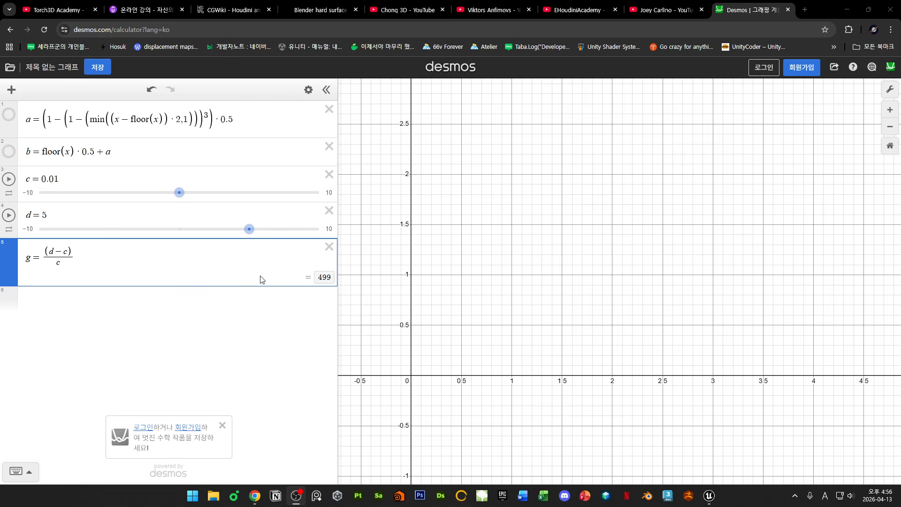
{"action": "left_click", "coordinate": [225, 309]}
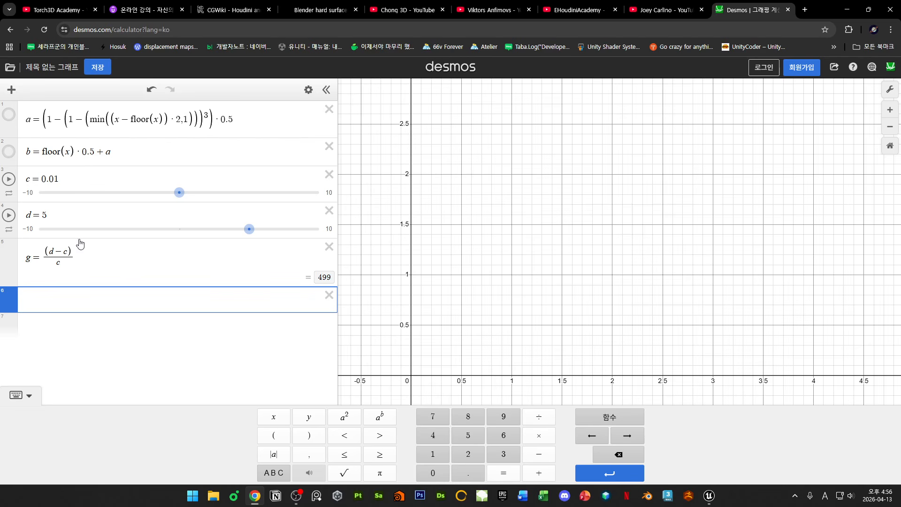
{"action": "left_click", "coordinate": [101, 255]}
{"action": "left_click", "coordinate": [848, 10]}
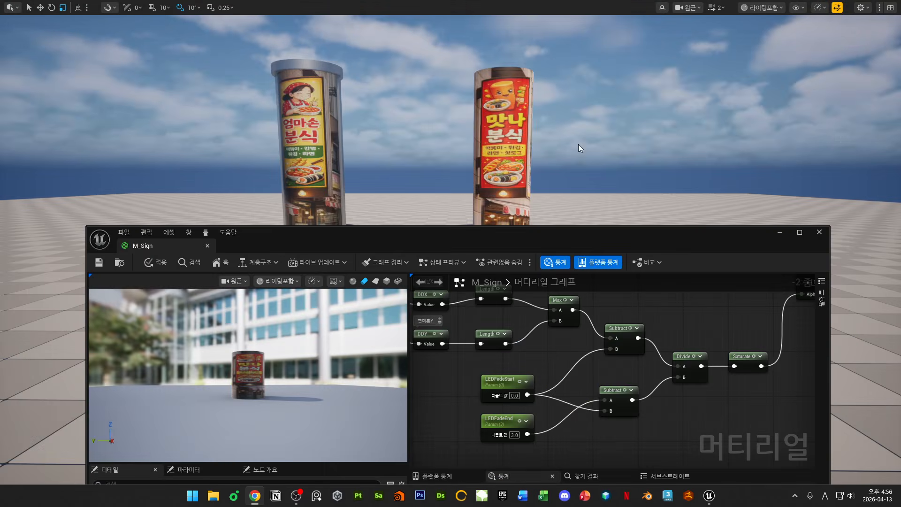
- Maximize the M_Sign editor and label the LEDFadeStart parameter with the comment "c"
{"action": "left_click_drag", "start_coordinate": [609, 243], "coordinate": [540, 1]}
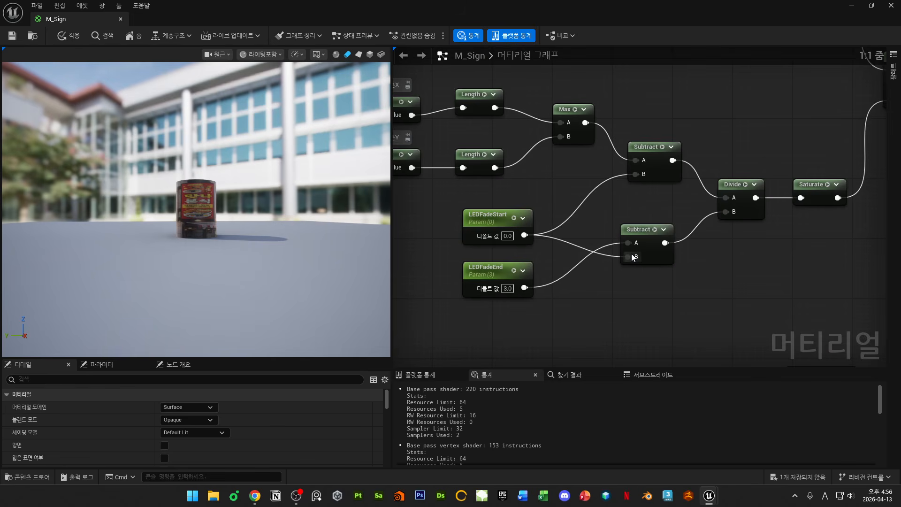
{"action": "right_click_drag", "start_coordinate": [630, 205], "coordinate": [639, 232]}
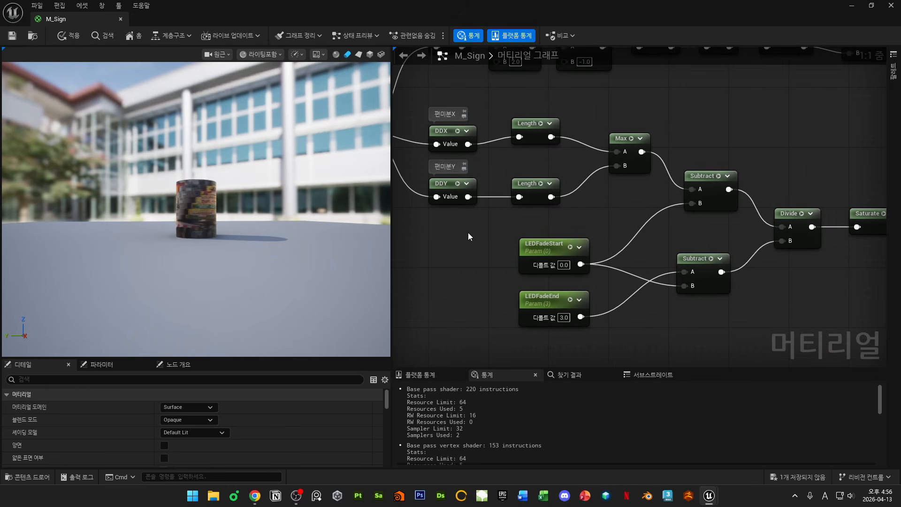
{"action": "left_click", "coordinate": [527, 253]}
{"action": "left_click", "coordinate": [528, 233]}
{"action": "left_click", "coordinate": [536, 227]}
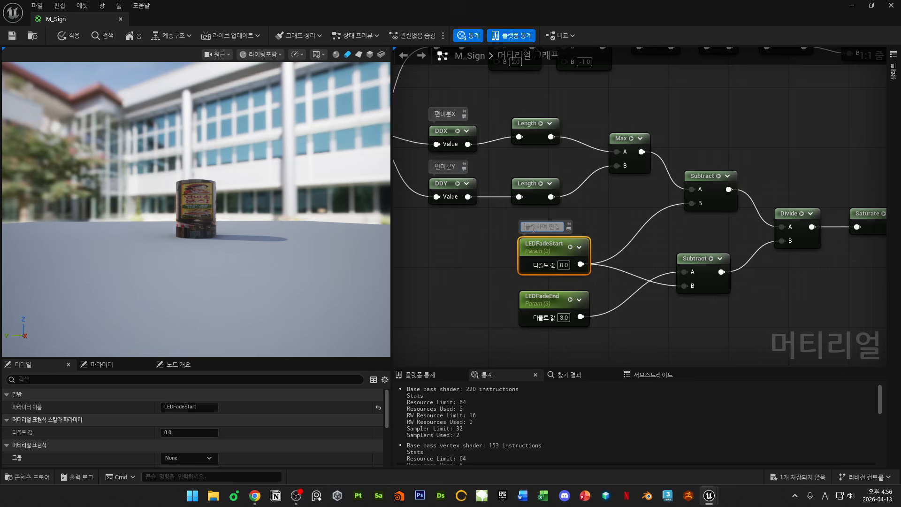
{"action": "type", "text": "c"}
{"action": "key", "text": "Hangul"}
- Label the LEDFadeEnd parameter with the comment "d"
{"action": "left_click", "coordinate": [535, 283]}
{"action": "left_click", "coordinate": [536, 302]}
{"action": "left_click", "coordinate": [529, 286]}
{"action": "left_click", "coordinate": [537, 280]}
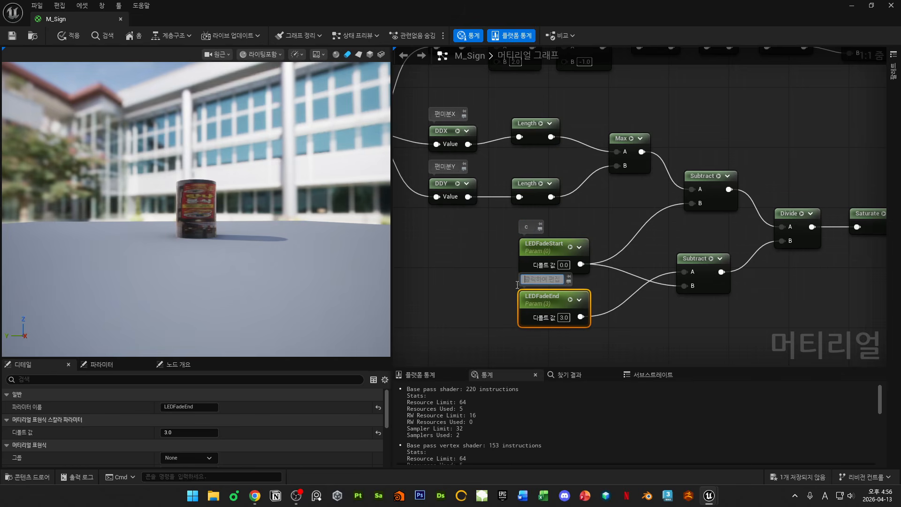
{"action": "type", "text": "d"}
{"action": "left_click", "coordinate": [489, 287]}
- Align the two Subtract nodes vertically beside the LEDFadeStart and LEDFadeEnd parameters
{"action": "right_click_drag", "start_coordinate": [730, 345], "coordinate": [693, 295]}
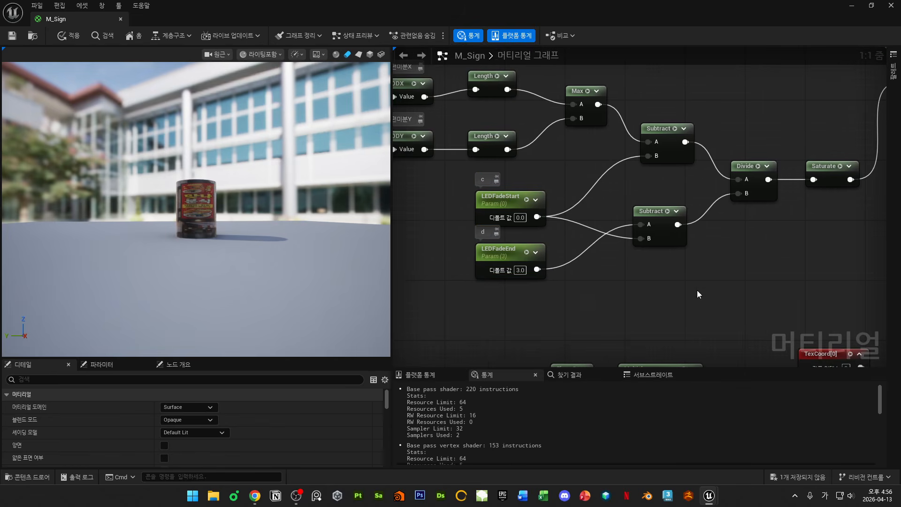
{"action": "left_click", "coordinate": [512, 253]}
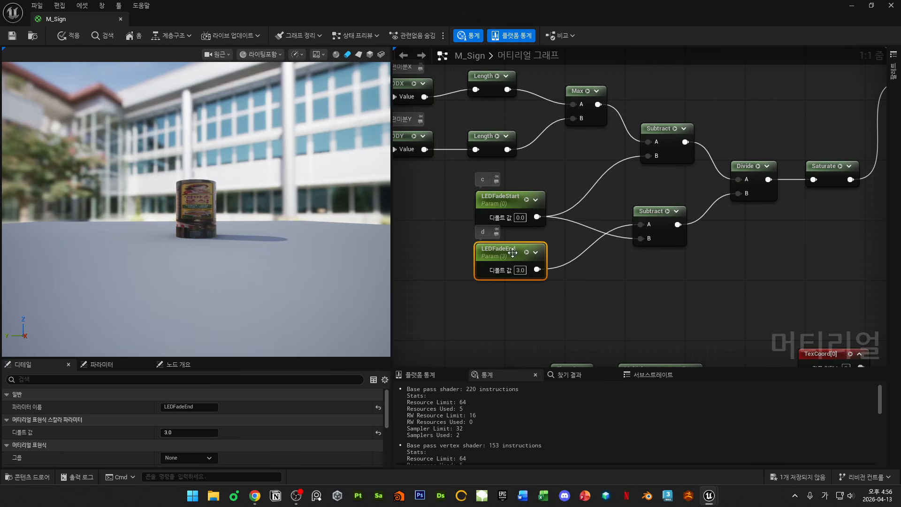
{"action": "left_click", "coordinate": [517, 203]}
{"action": "left_click", "coordinate": [657, 211]}
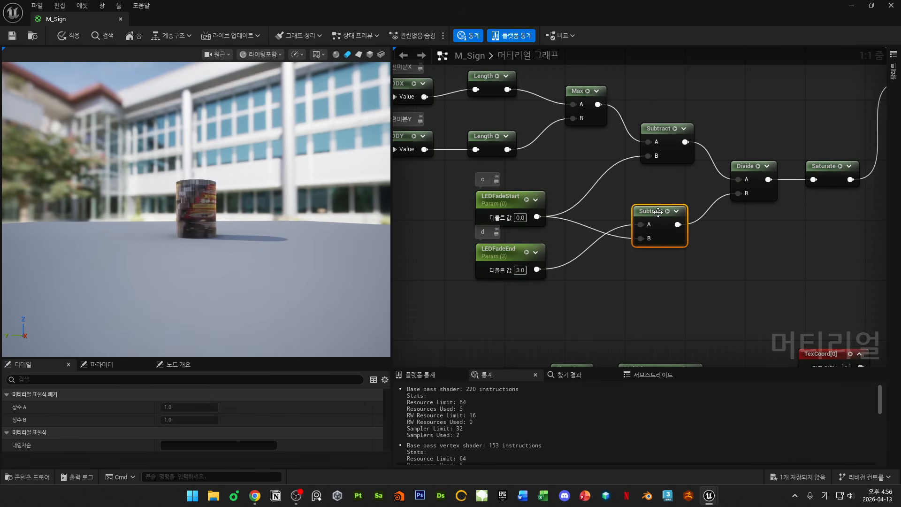
{"action": "right_click_drag", "start_coordinate": [657, 214], "coordinate": [683, 187]}
{"action": "mouse_move", "coordinate": [687, 158]}
{"action": "left_mouse_down"}
{"action": "mouse_move", "coordinate": [695, 165]}
{"action": "mouse_move", "coordinate": [680, 151]}
{"action": "left_mouse_up"}
{"action": "right_click_drag", "start_coordinate": [519, 159], "coordinate": [688, 209]}
{"action": "scroll", "coordinate": [689, 208], "scroll_direction": "down", "scroll_amount": 1}
{"action": "right_click_drag", "start_coordinate": [796, 196], "coordinate": [667, 159]}
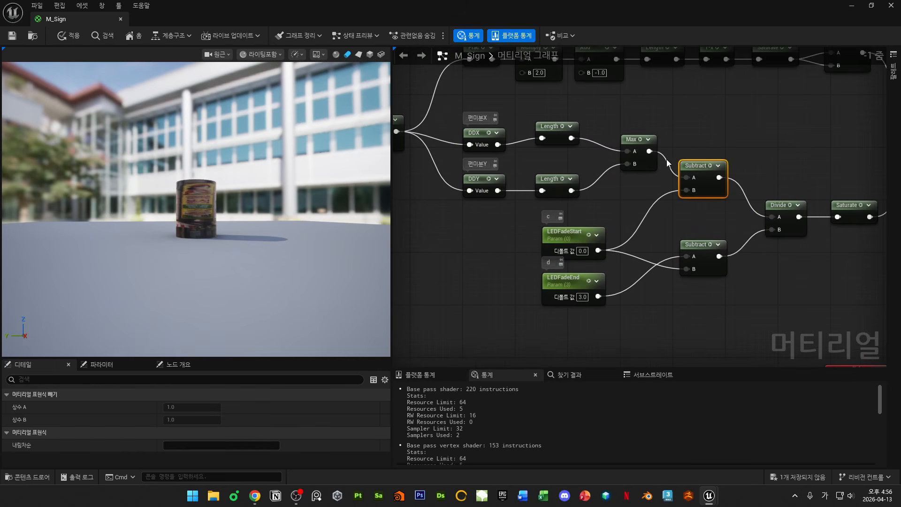
- Move Max closer to the Length nodes and space the LEDFadeStart and LEDFadeEnd parameters farther apart
{"action": "left_click_drag", "start_coordinate": [628, 136], "coordinate": [608, 143]}
{"action": "right_click_drag", "start_coordinate": [638, 191], "coordinate": [604, 197]}
{"action": "scroll", "coordinate": [546, 190], "scroll_direction": "up", "scroll_amount": 1}
{"action": "left_click_drag", "start_coordinate": [515, 235], "coordinate": [516, 221]}
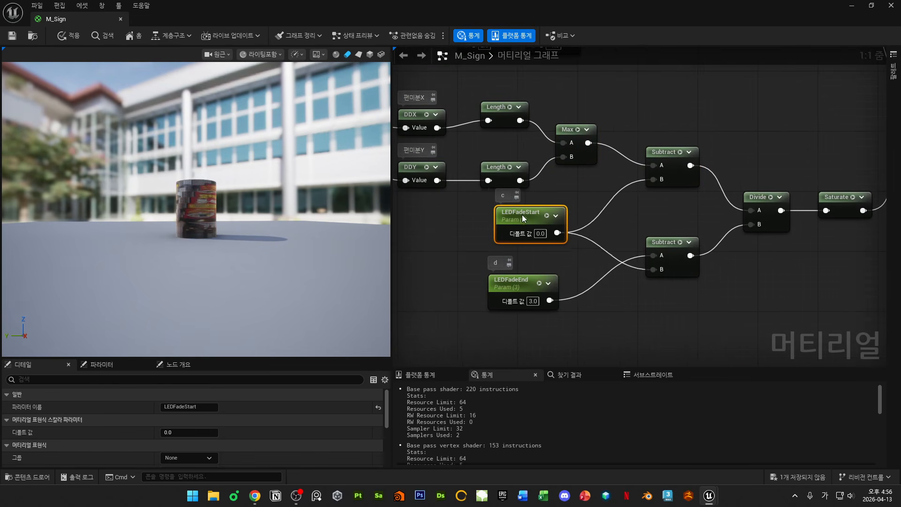
{"action": "left_click", "coordinate": [746, 195]}
{"action": "right_click_drag", "start_coordinate": [799, 285], "coordinate": [734, 263]}
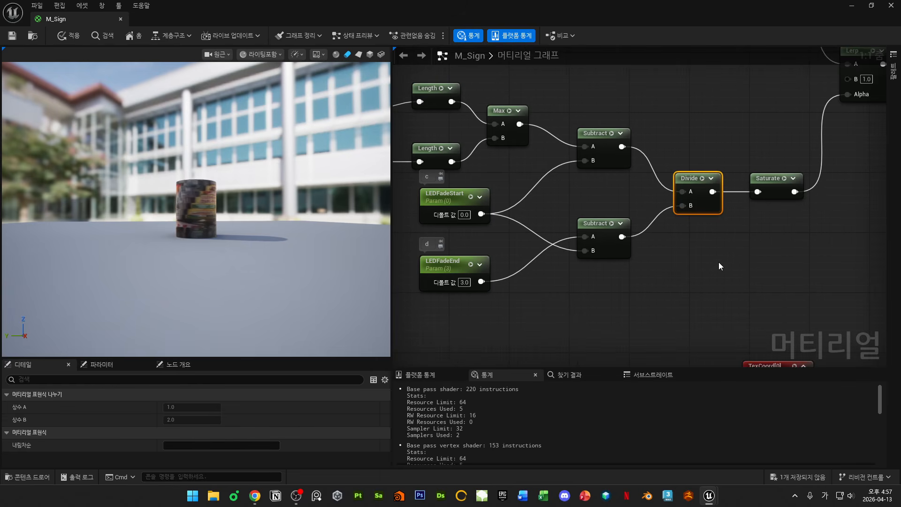
{"action": "left_click", "coordinate": [732, 123]}
- Restore the M_Sign editor to a smaller window and check the LED dots on the sign pillars from near and far
{"action": "double_click", "coordinate": [694, 8]}
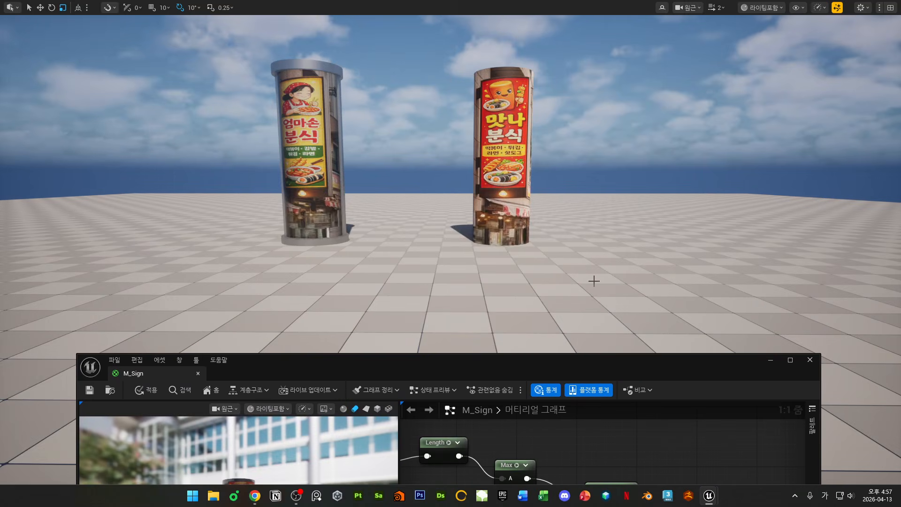
{"action": "key", "text": "w"}
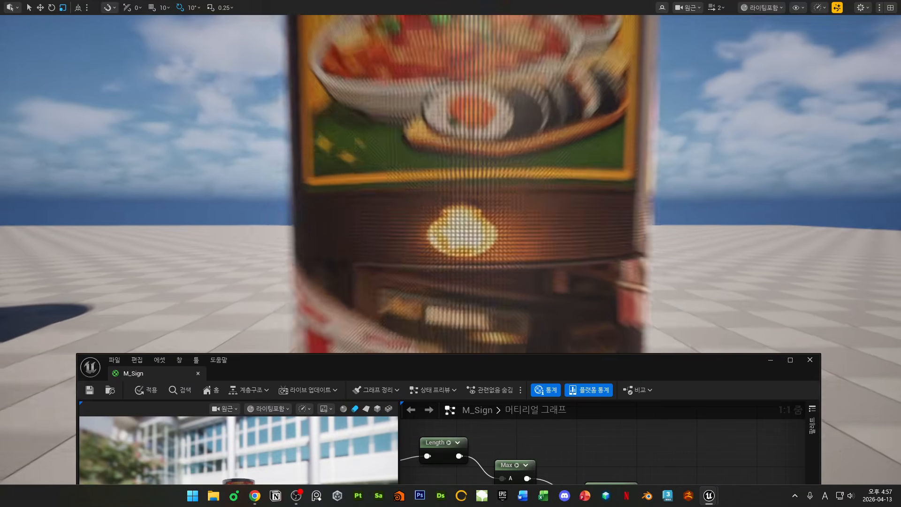
{"action": "key", "text": "s"}
{"action": "key", "text": "s"}
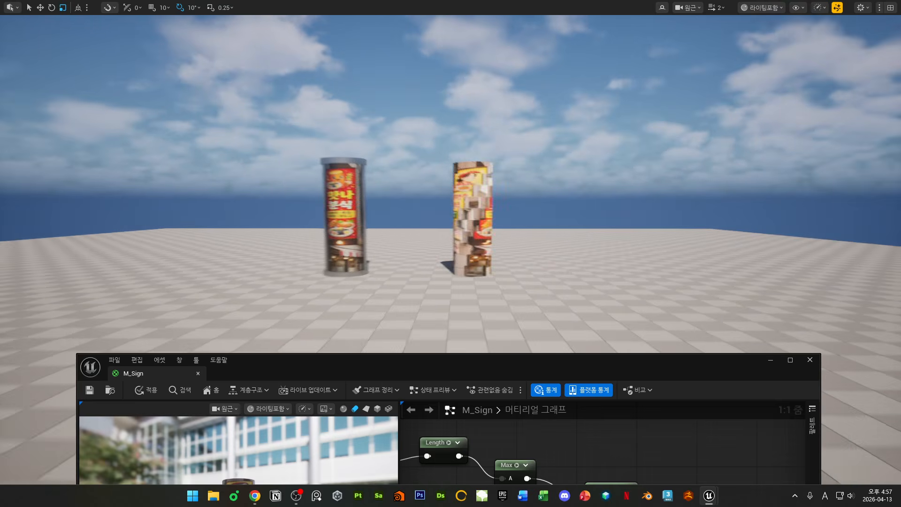
{"action": "key", "text": "w"}
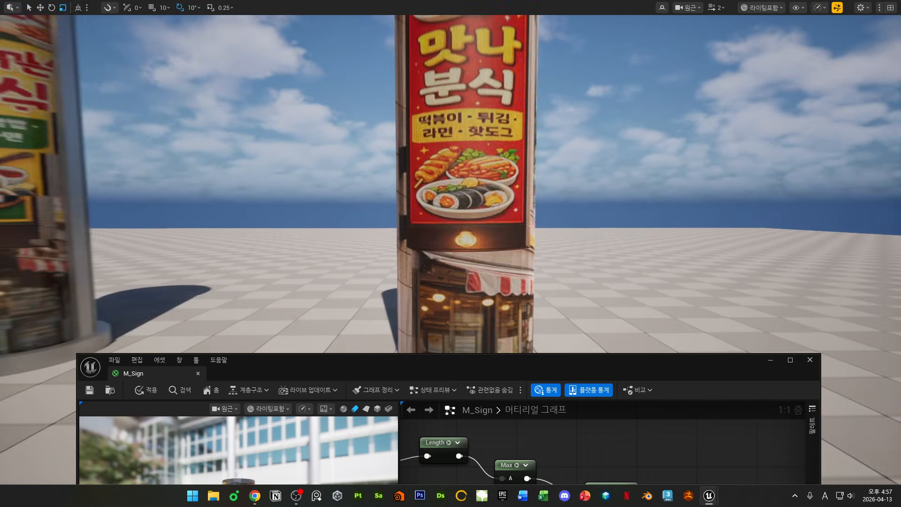
- Compare the sign pillars' appearance from near and far in the level, and maximize the M_Sign material editor
{"action": "key", "text": "s"}
{"action": "key", "text": "w"}
{"action": "key", "text": "s"}
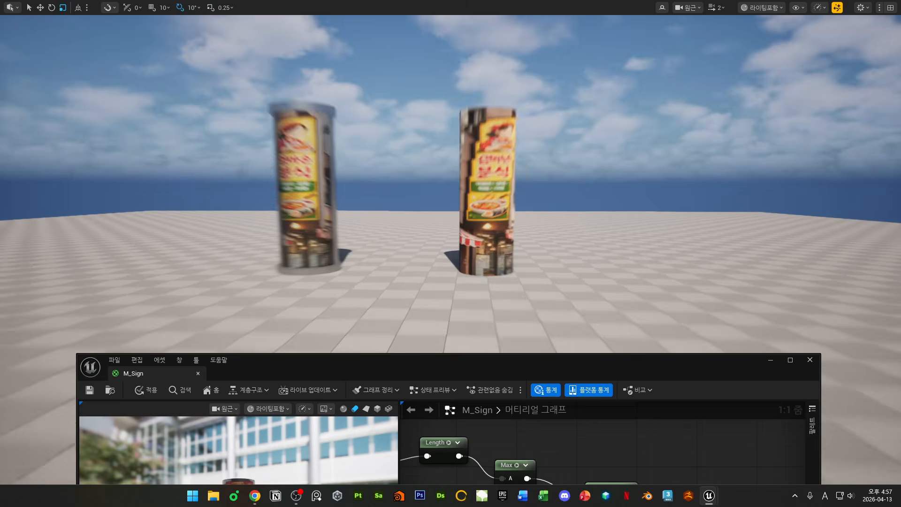
{"action": "key", "text": "w"}
{"action": "key", "text": "s"}
{"action": "double_click", "coordinate": [628, 367]}
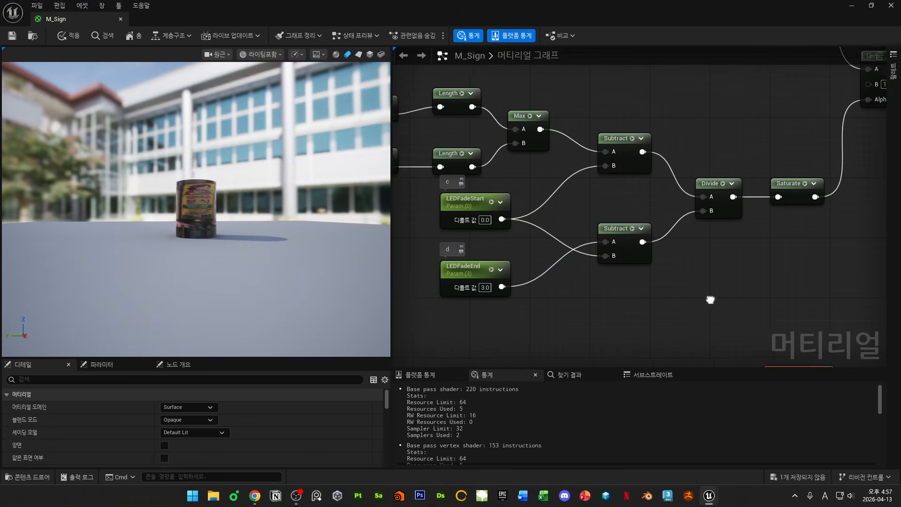
- Switch to the Desmos calculator and set d to 3
{"action": "key", "text": "alt+Tab"}
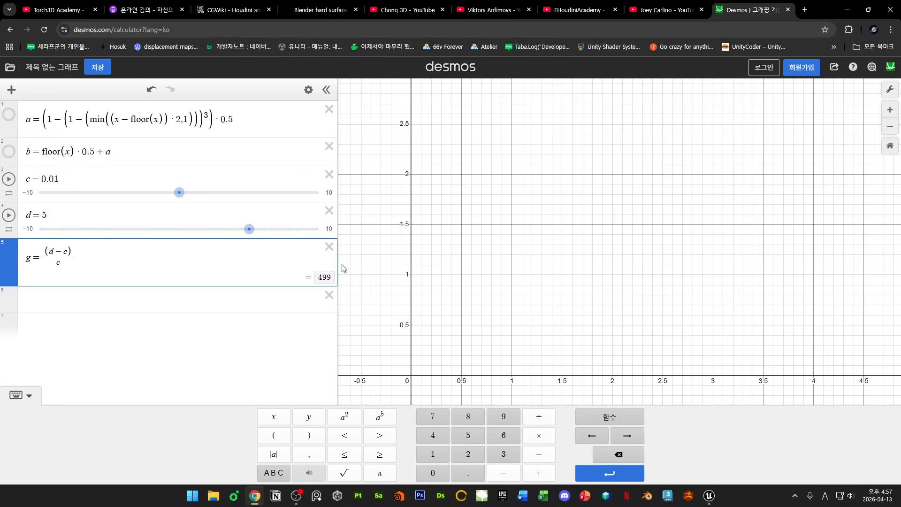
{"action": "left_click", "coordinate": [246, 355]}
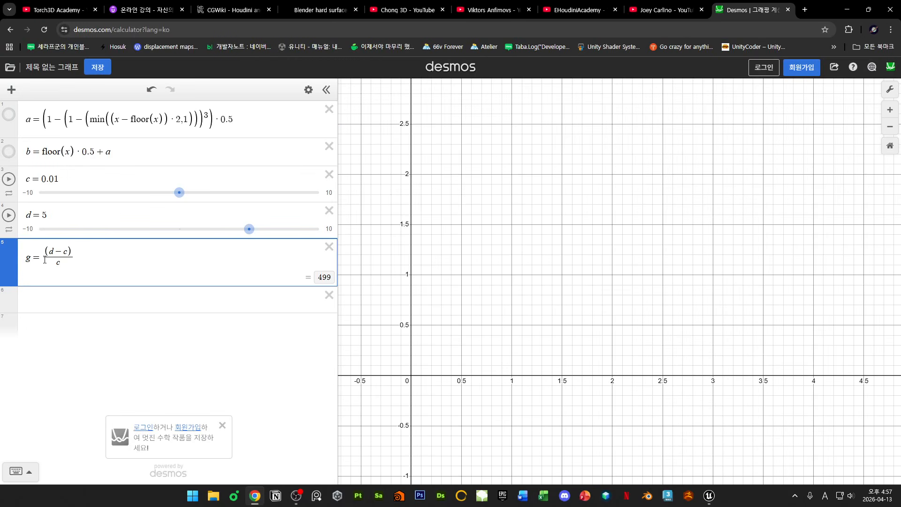
{"action": "left_click", "coordinate": [44, 215]}
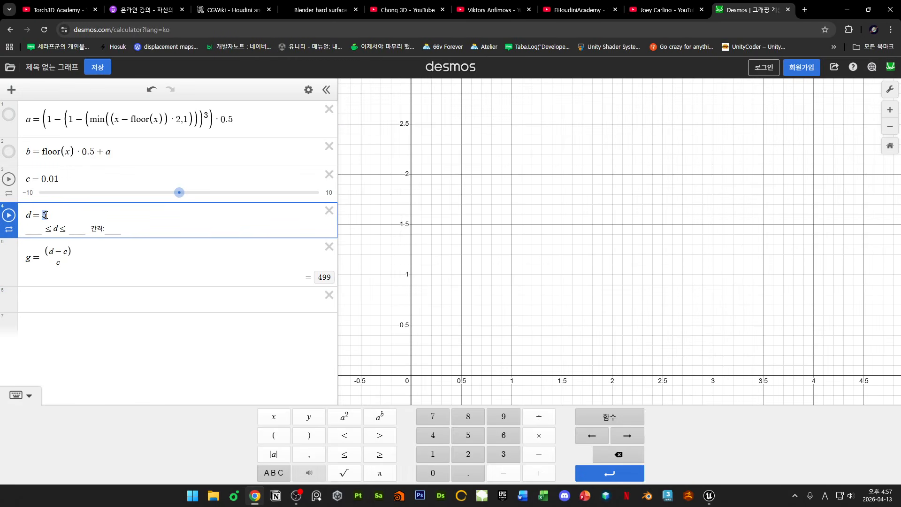
{"action": "left_click", "coordinate": [133, 345]}
- Add the expression d − c in the empty row below the g formula
{"action": "left_click", "coordinate": [38, 298]}
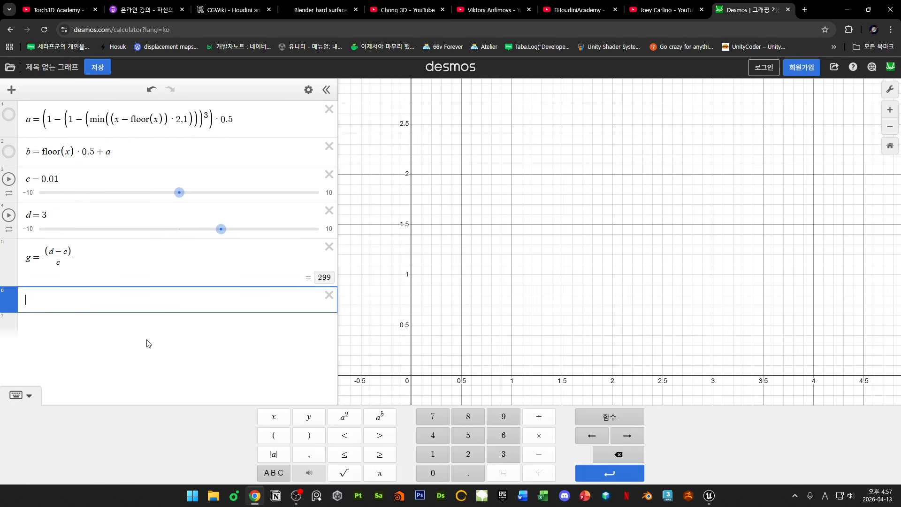
{"action": "type", "text": "d-c"}
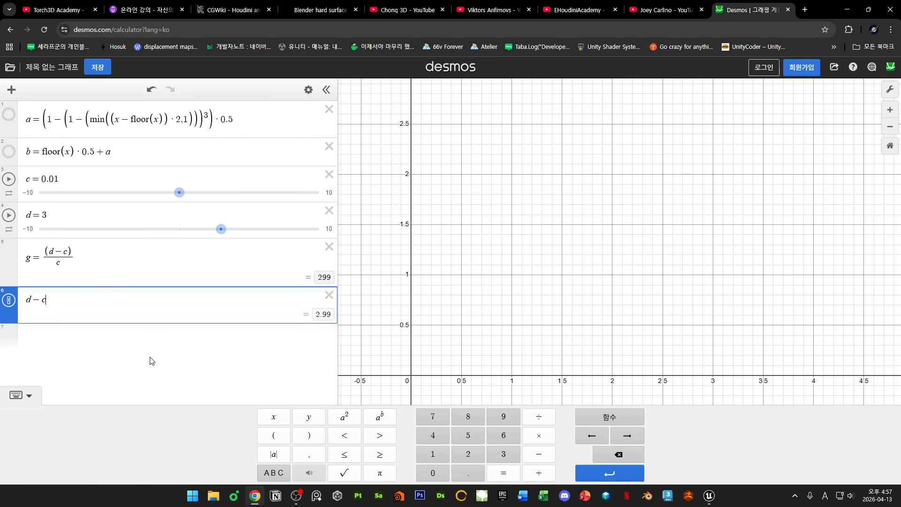
{"action": "left_click", "coordinate": [150, 361]}
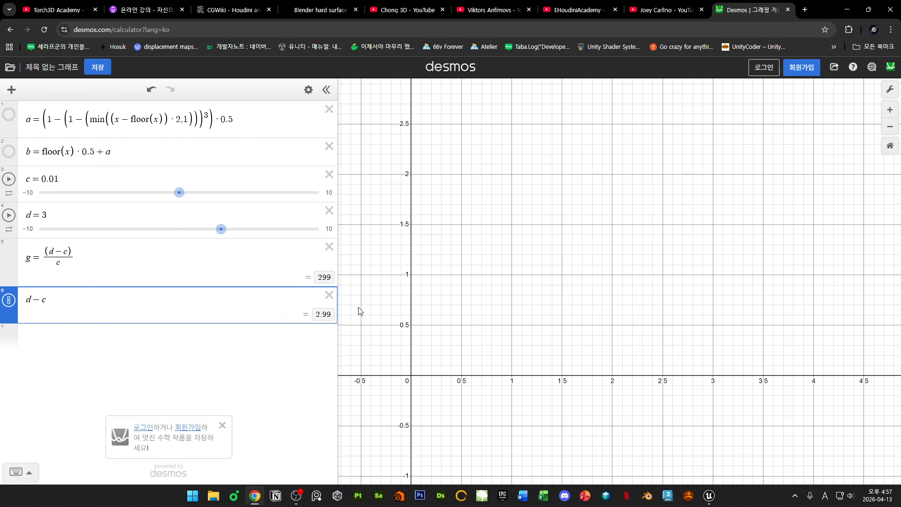
{"action": "double_click", "coordinate": [43, 216]}
{"action": "double_click", "coordinate": [44, 180]}
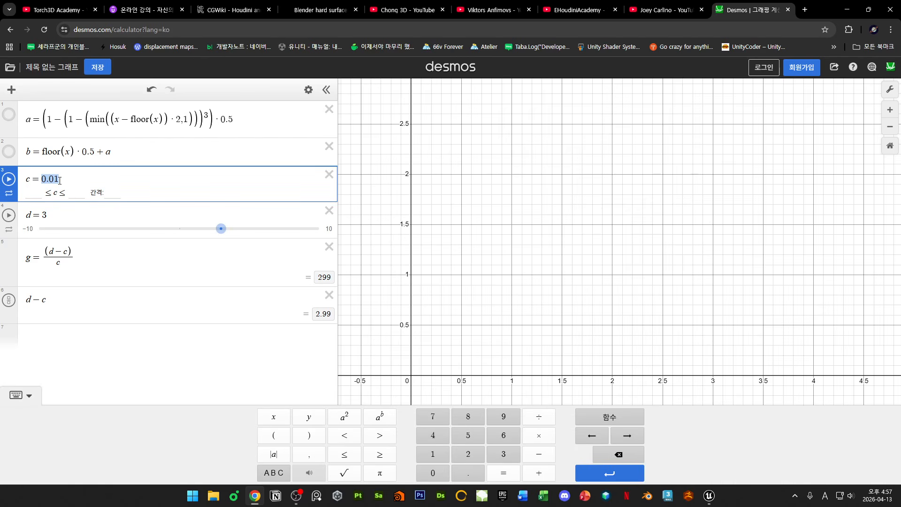
{"action": "left_click", "coordinate": [230, 348]}
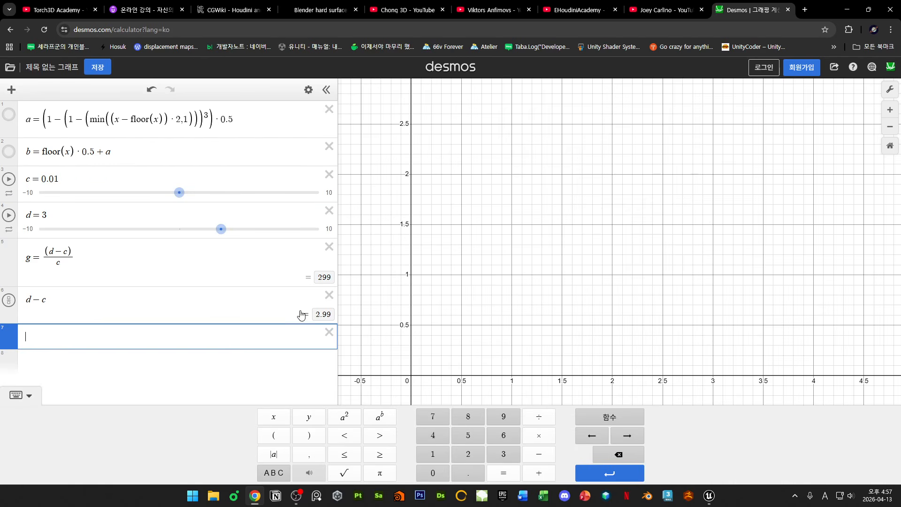
{"action": "left_click", "coordinate": [243, 300]}
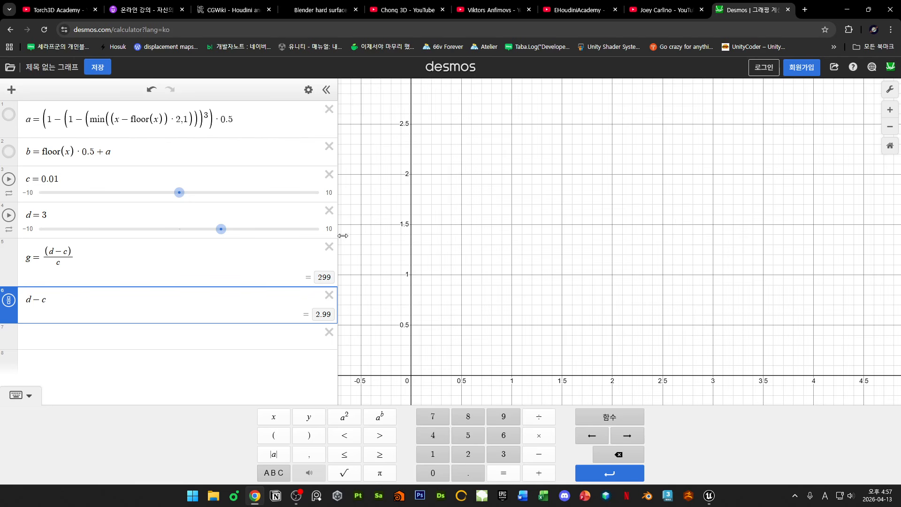
{"action": "left_click", "coordinate": [42, 179]}
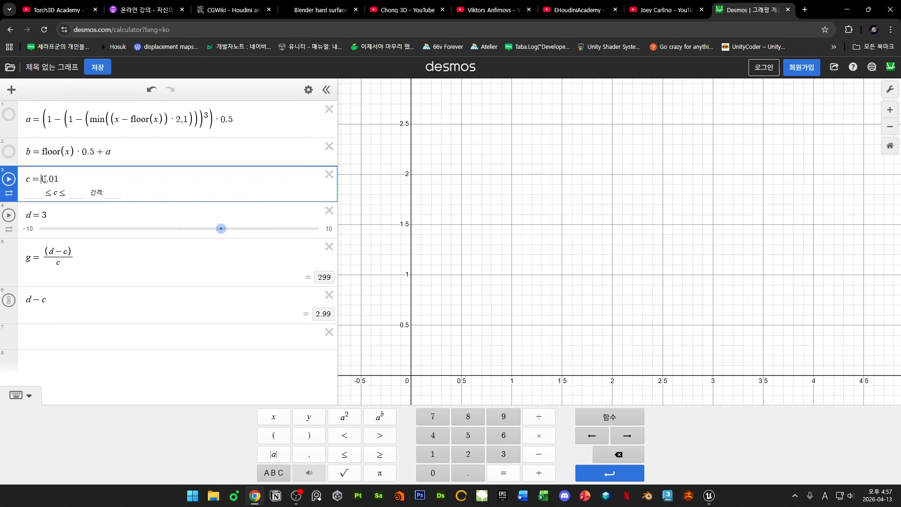
- Rewrite the d − c expression in the sixth row as (d − c)/c, with the numerator in parentheses
{"action": "left_click", "coordinate": [54, 299]}
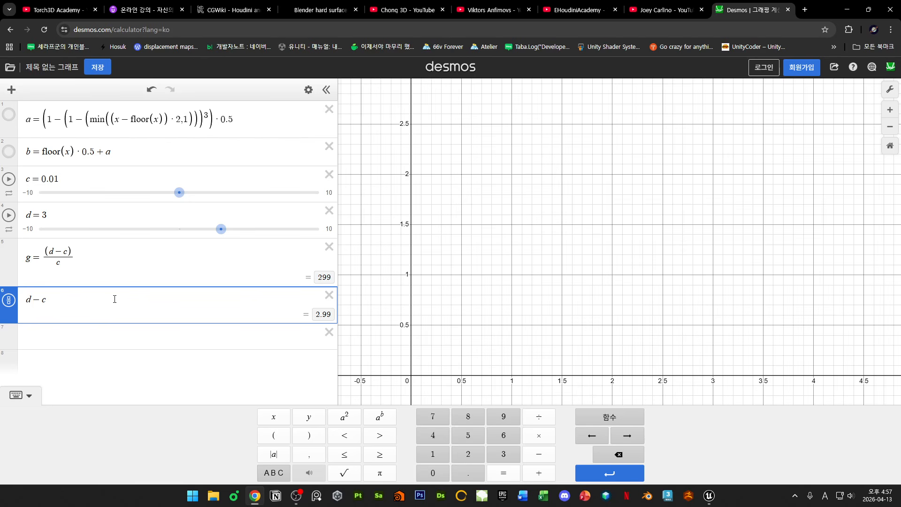
{"action": "type", "text": "/c"}
{"action": "key", "text": "BackSpace"}
{"action": "key", "text": "BackSpace"}
{"action": "type", "text": ")"}
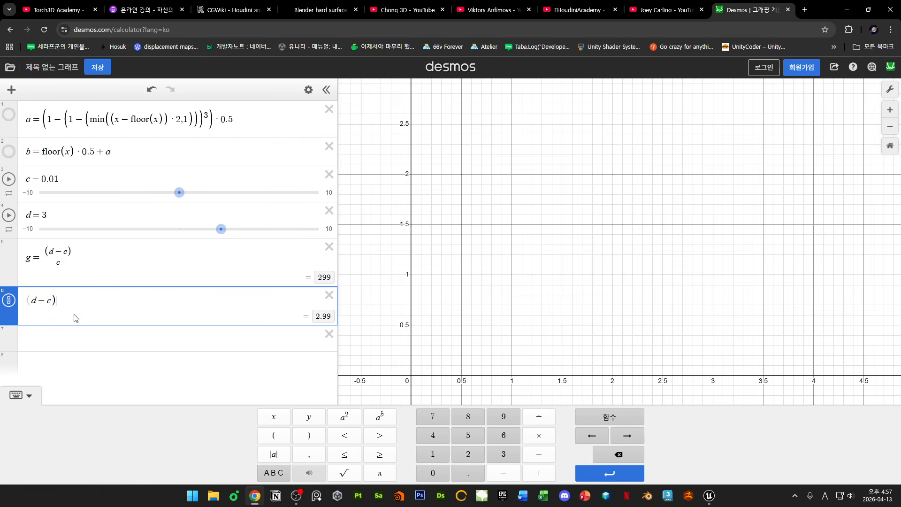
{"action": "type", "text": "/c"}
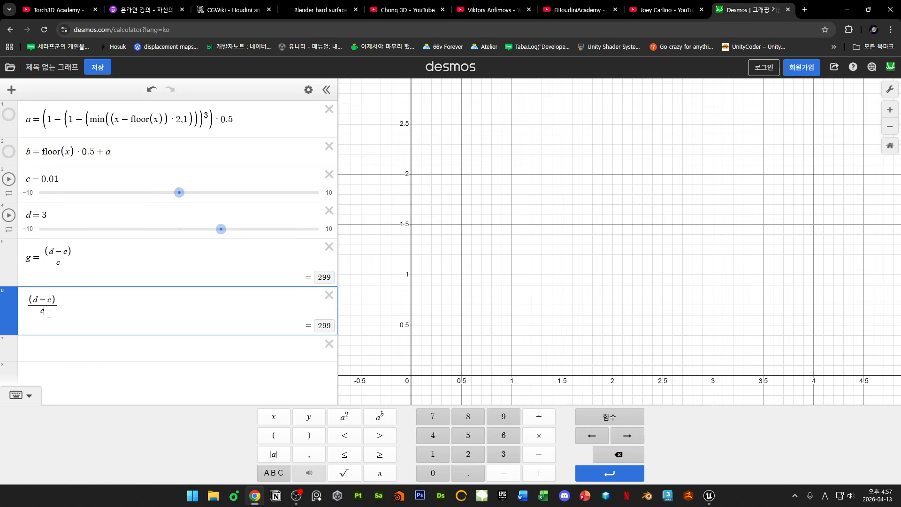
{"action": "key", "text": "BackSpace"}
{"action": "key", "text": "BackSpace"}
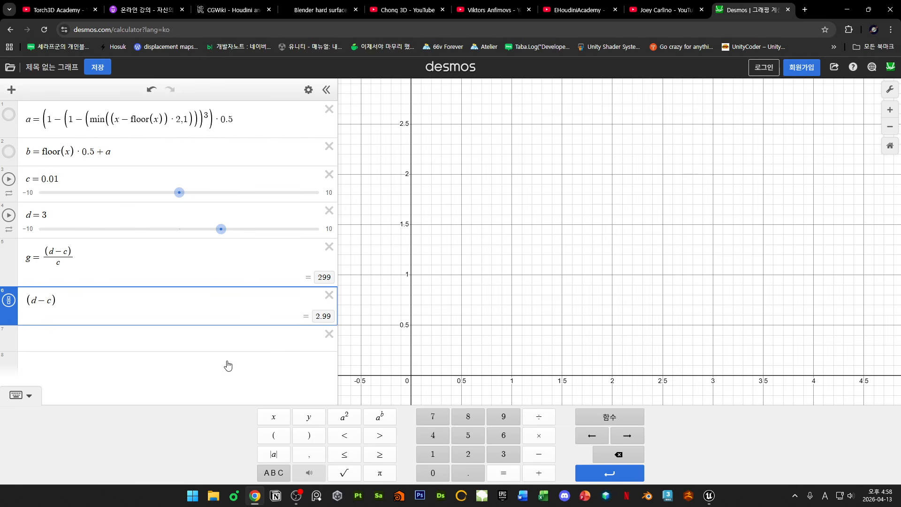
{"action": "type", "text": "/"}
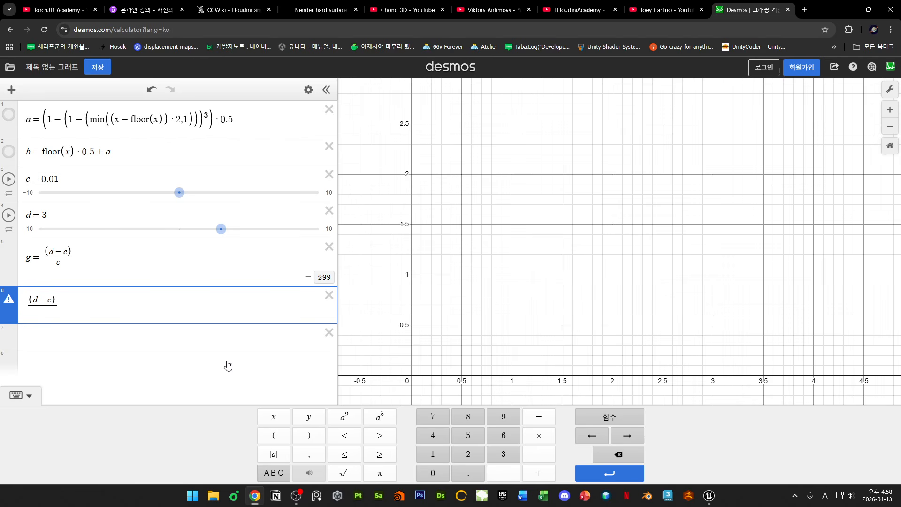
{"action": "type", "text": "c"}
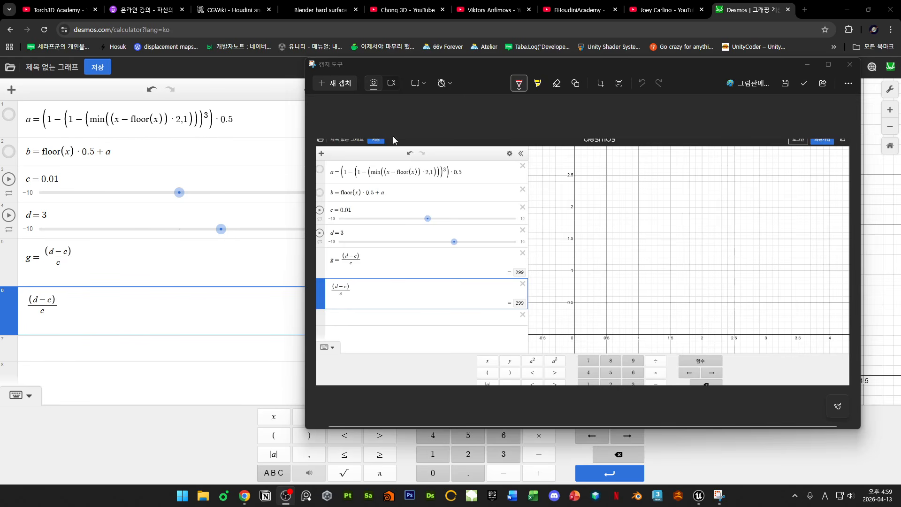
- Move the screen capture window aside and remove the denominator c from the sixth Desmos expression
{"action": "left_click_drag", "start_coordinate": [558, 62], "coordinate": [628, 96]}
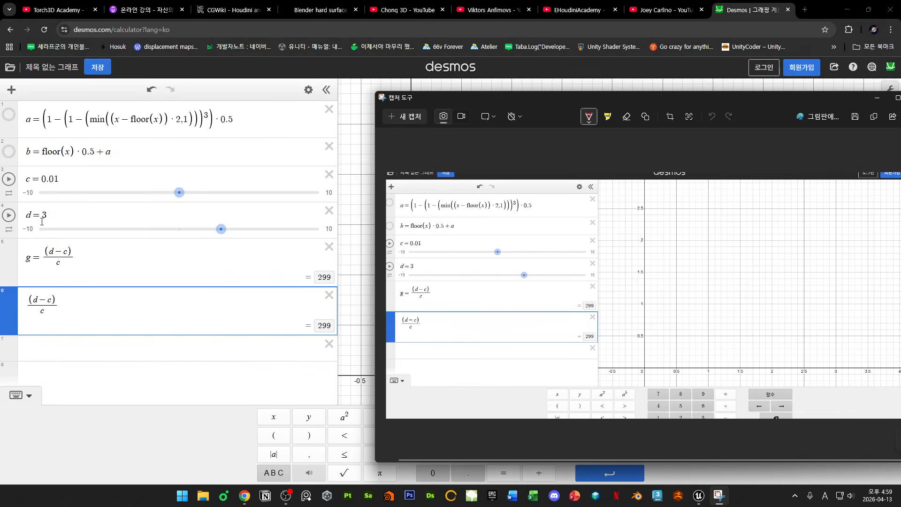
{"action": "left_click", "coordinate": [83, 354]}
{"action": "left_click", "coordinate": [57, 316]}
{"action": "key", "text": "BackSpace"}
{"action": "key", "text": "BackSpace"}
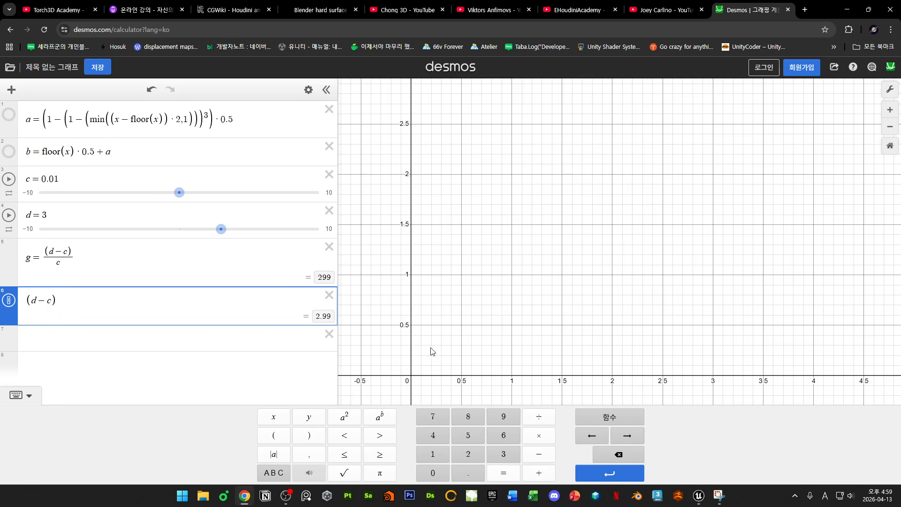
- Switch to the Snipping Tool and handwrite the division by 0.01 in red, working it through fractions over 100 to 299
{"action": "key", "text": "alt+Tab"}
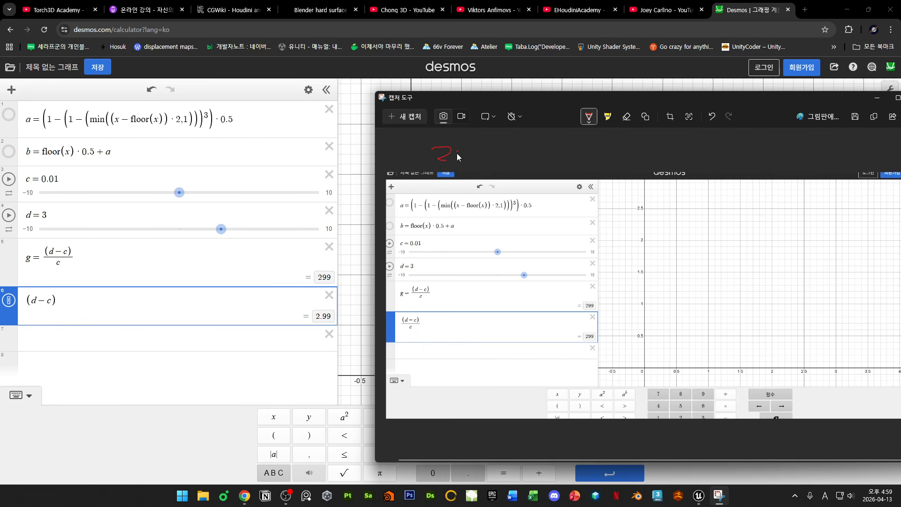
{"action": "left_click_drag", "start_coordinate": [474, 148], "coordinate": [482, 161]}
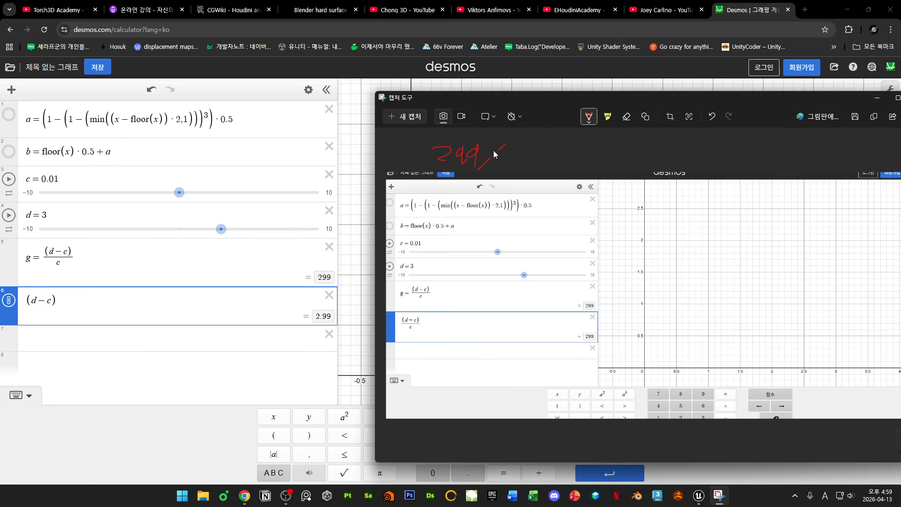
{"action": "left_click_drag", "start_coordinate": [530, 150], "coordinate": [532, 151]}
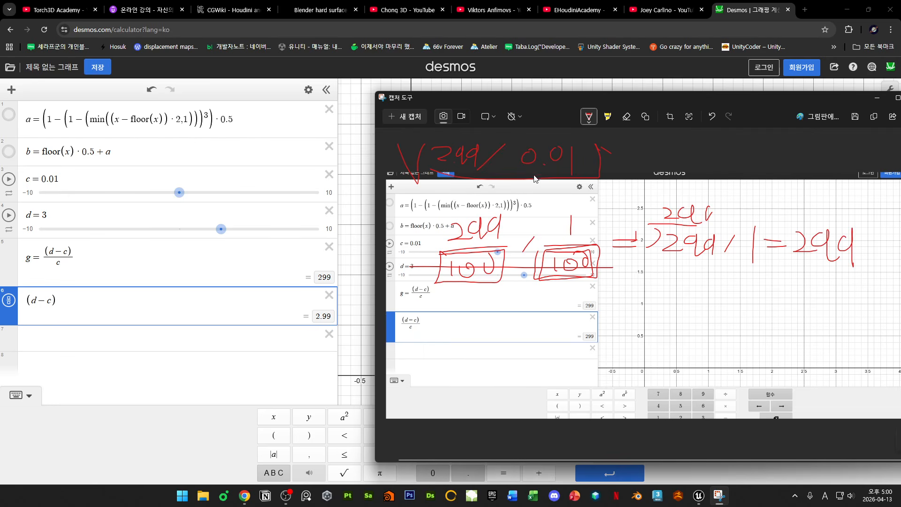
{"action": "mouse_move", "coordinate": [621, 161]}
{"action": "left_mouse_down"}
{"action": "mouse_move", "coordinate": [804, 219]}
{"action": "mouse_move", "coordinate": [816, 196]}
{"action": "left_mouse_up"}
- Bring the capture window fully into view, draw an arrow from the circled 0–3 range to the result 299, and close the window
{"action": "left_click_drag", "start_coordinate": [827, 101], "coordinate": [718, 116]}
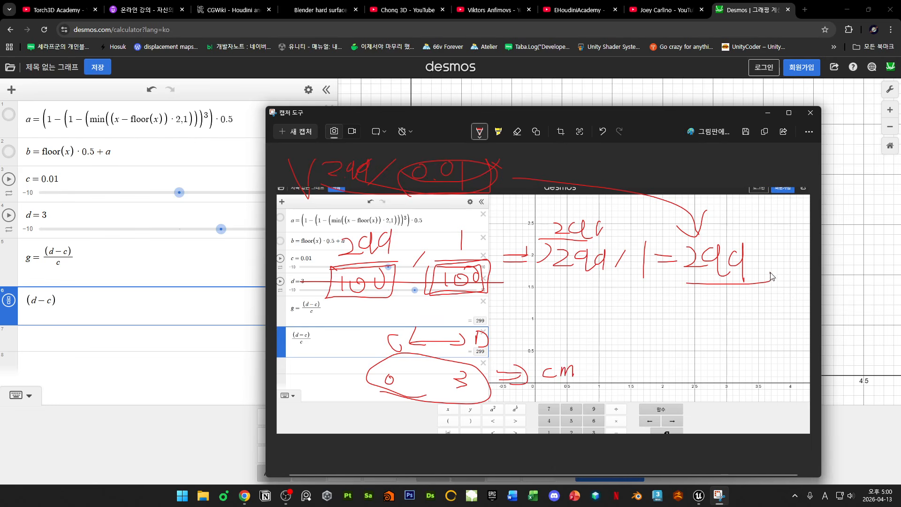
{"action": "left_click_drag", "start_coordinate": [589, 313], "coordinate": [663, 279]}
{"action": "left_click_drag", "start_coordinate": [654, 270], "coordinate": [663, 279]}
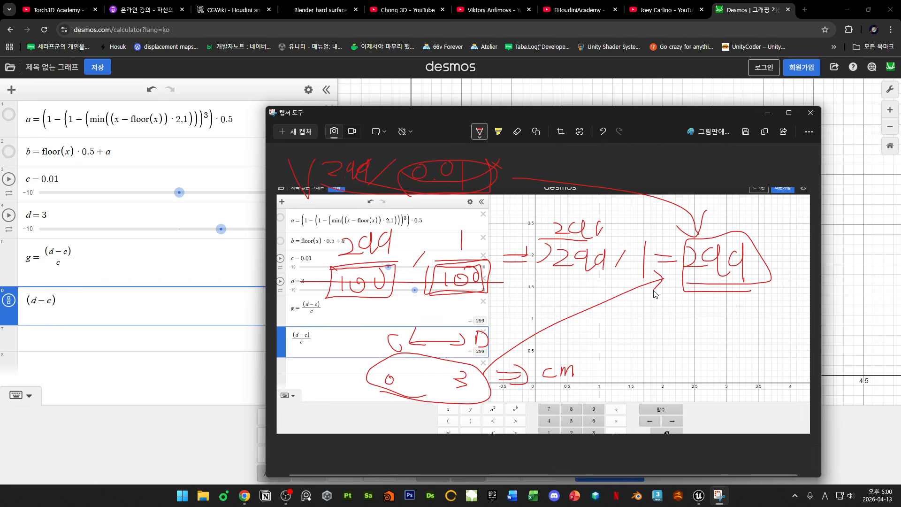
{"action": "left_click", "coordinate": [809, 114]}
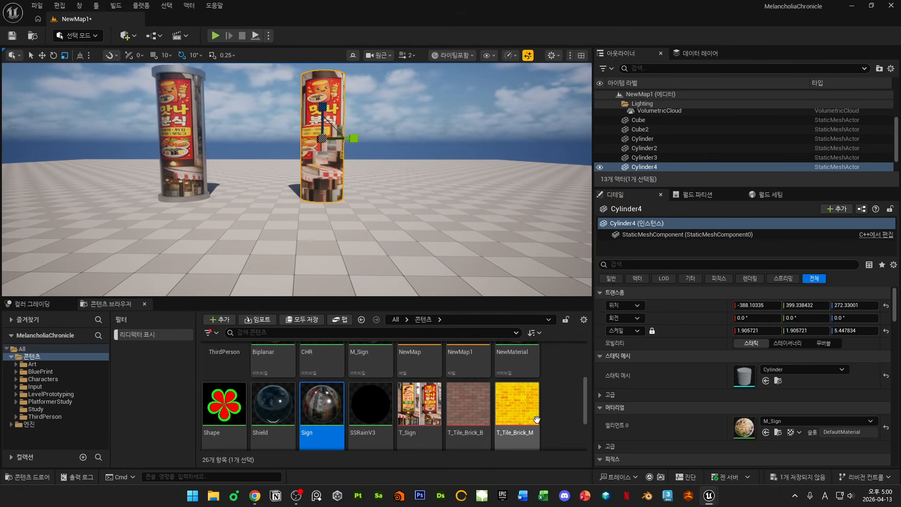
- Switch to the M_Sign material editor and examine the fade chain from Length and Max through Subtract, Divide and Saturate to Lerp
{"action": "scroll", "coordinate": [562, 418], "scroll_direction": "up", "scroll_amount": 3}
{"action": "scroll", "coordinate": [562, 418], "scroll_direction": "down", "scroll_amount": 2}
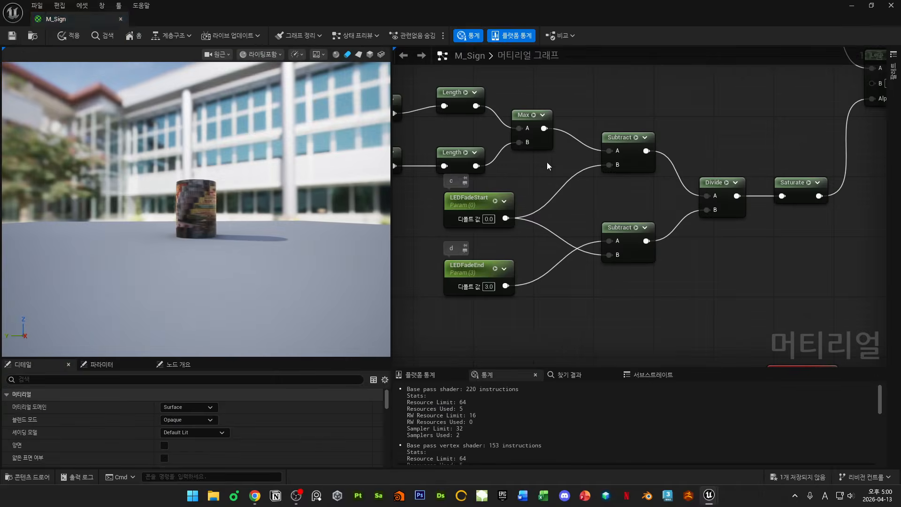
{"action": "scroll", "coordinate": [652, 175], "scroll_direction": "down", "scroll_amount": 3}
{"action": "scroll", "coordinate": [588, 236], "scroll_direction": "up", "scroll_amount": 3}
{"action": "scroll", "coordinate": [650, 190], "scroll_direction": "up", "scroll_amount": 1}
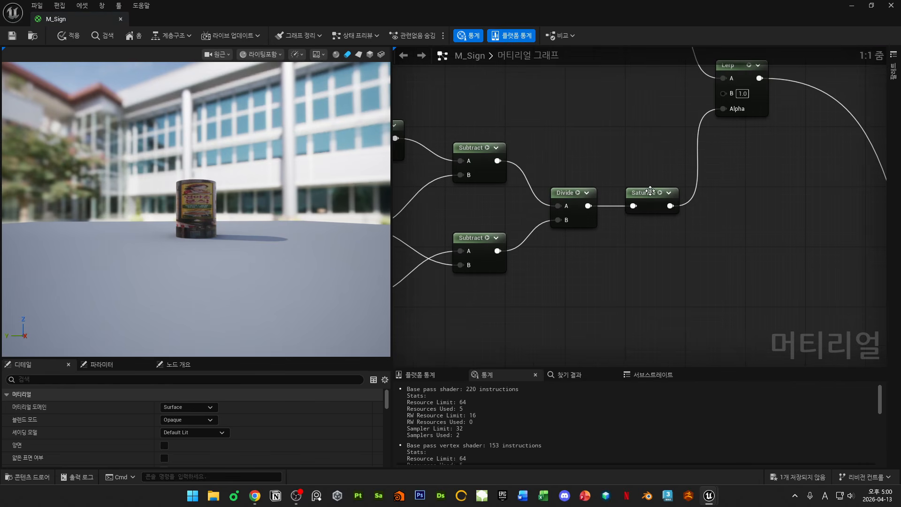
{"action": "left_click", "coordinate": [650, 191]}
{"action": "right_click_drag", "start_coordinate": [542, 166], "coordinate": [717, 160]}
{"action": "left_click_drag", "start_coordinate": [717, 161], "coordinate": [799, 188]}
{"action": "left_click", "coordinate": [746, 256]}
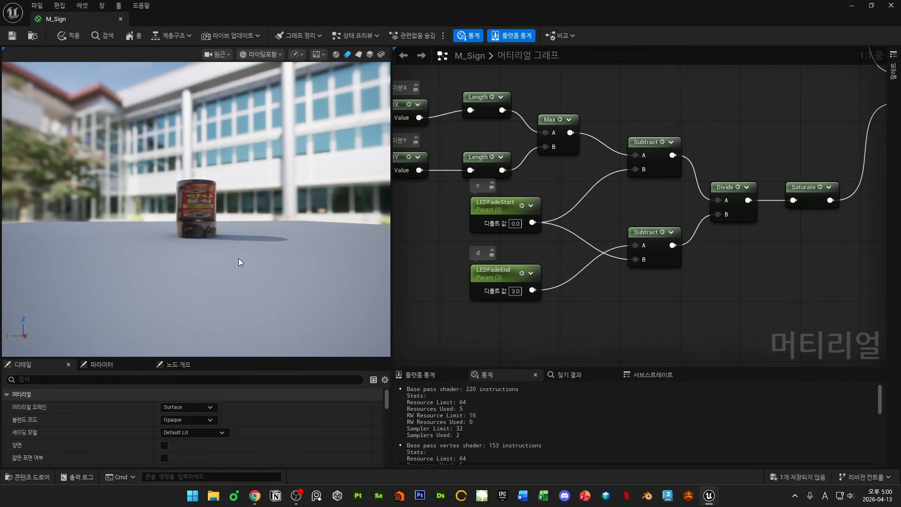
- Preview the Divide node's output on the cylinder from up close
{"action": "left_click", "coordinate": [738, 188]}
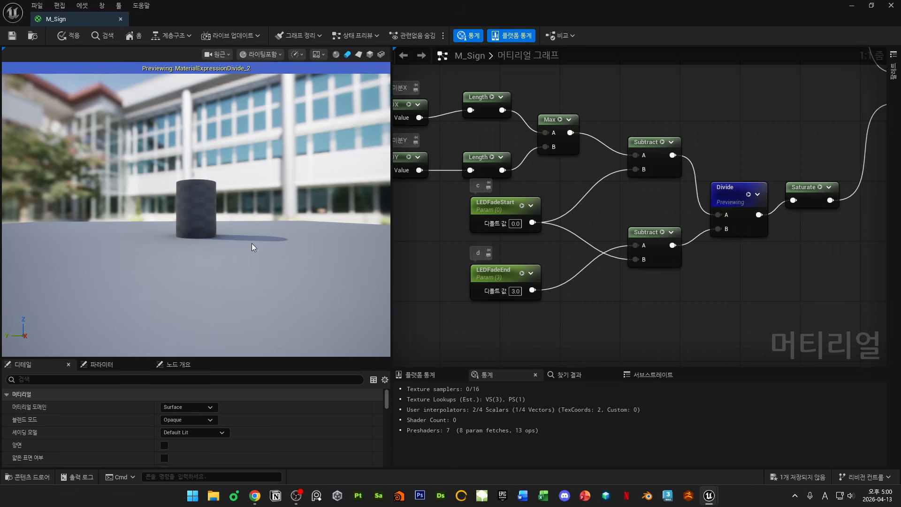
{"action": "left_click_drag", "start_coordinate": [300, 220], "coordinate": [300, 235]}
{"action": "mouse_move", "coordinate": [300, 235]}
{"action": "right_mouse_down"}
{"action": "mouse_move", "coordinate": [291, 239]}
{"action": "mouse_move", "coordinate": [291, 201]}
{"action": "mouse_move", "coordinate": [291, 249]}
{"action": "mouse_move", "coordinate": [291, 202]}
{"action": "mouse_move", "coordinate": [291, 249]}
{"action": "mouse_move", "coordinate": [291, 224]}
{"action": "right_mouse_up"}
- Preview the BaseColor texture node, followed by the Multiply node that feeds the M_Sign base color
{"action": "scroll", "coordinate": [649, 189], "scroll_direction": "down", "scroll_amount": 7}
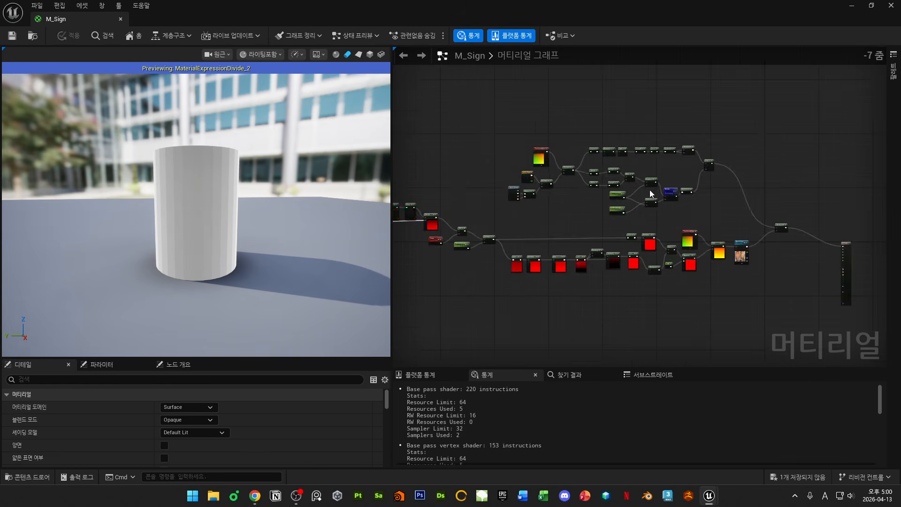
{"action": "right_click_drag", "start_coordinate": [757, 223], "coordinate": [666, 196]}
{"action": "scroll", "coordinate": [626, 208], "scroll_direction": "up", "scroll_amount": 4}
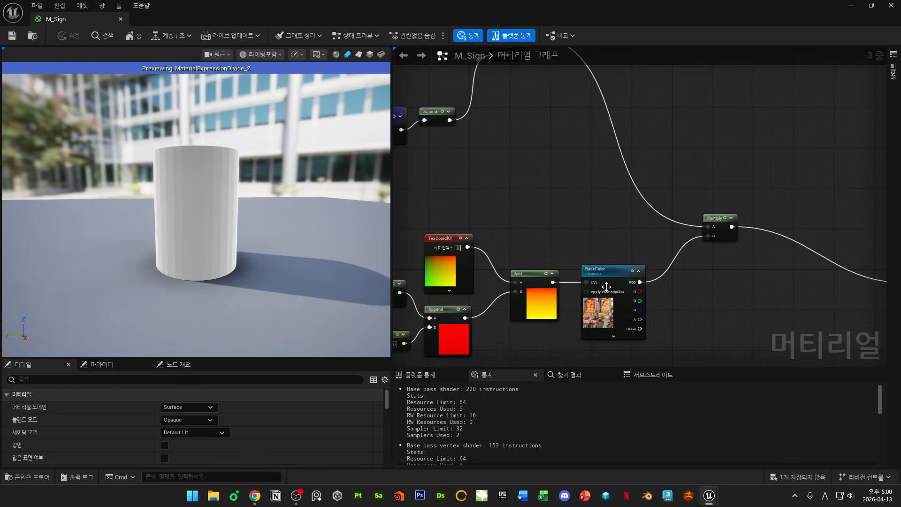
{"action": "mouse_move", "coordinate": [606, 287]}
{"action": "left_mouse_down"}
{"action": "mouse_move", "coordinate": [590, 269]}
{"action": "mouse_move", "coordinate": [602, 284]}
{"action": "left_mouse_up"}
{"action": "left_click", "coordinate": [550, 235]}
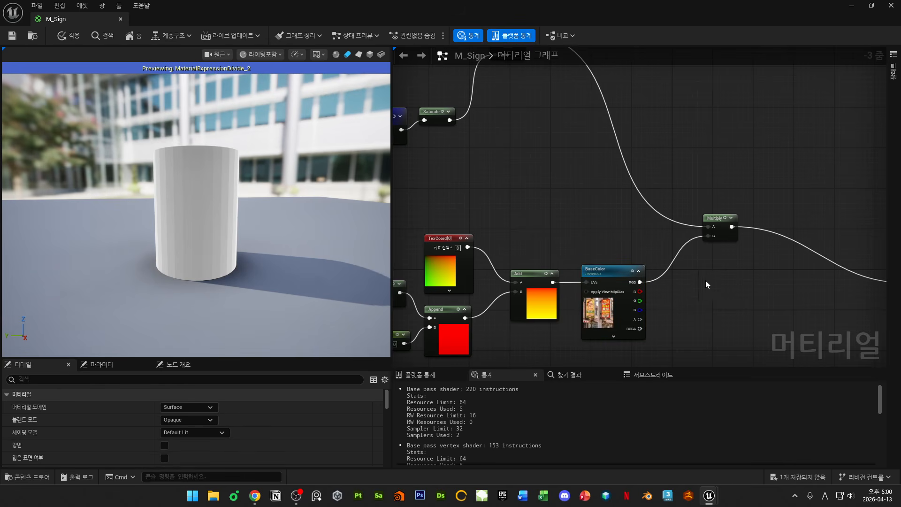
{"action": "left_click", "coordinate": [633, 272]}
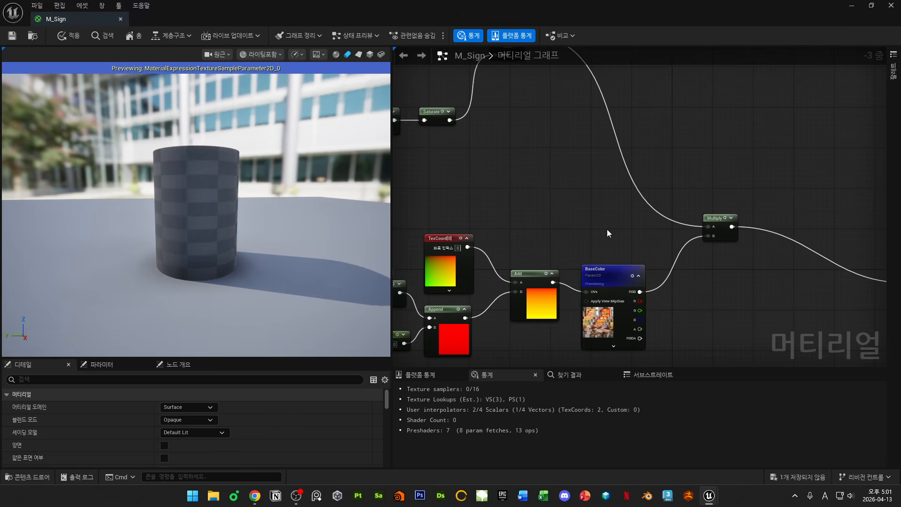
{"action": "left_click", "coordinate": [633, 272]}
{"action": "left_click", "coordinate": [723, 218]}
{"action": "right_click_drag", "start_coordinate": [802, 191], "coordinate": [611, 169]}
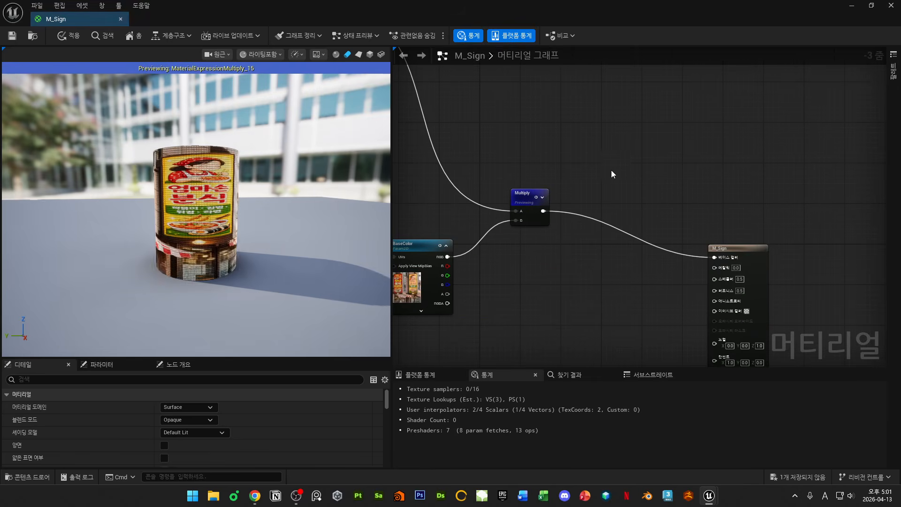
- Move the M_Sign result node next to the Multiply node and save the material
{"action": "left_click", "coordinate": [741, 189]}
{"action": "left_click_drag", "start_coordinate": [741, 190], "coordinate": [652, 200]}
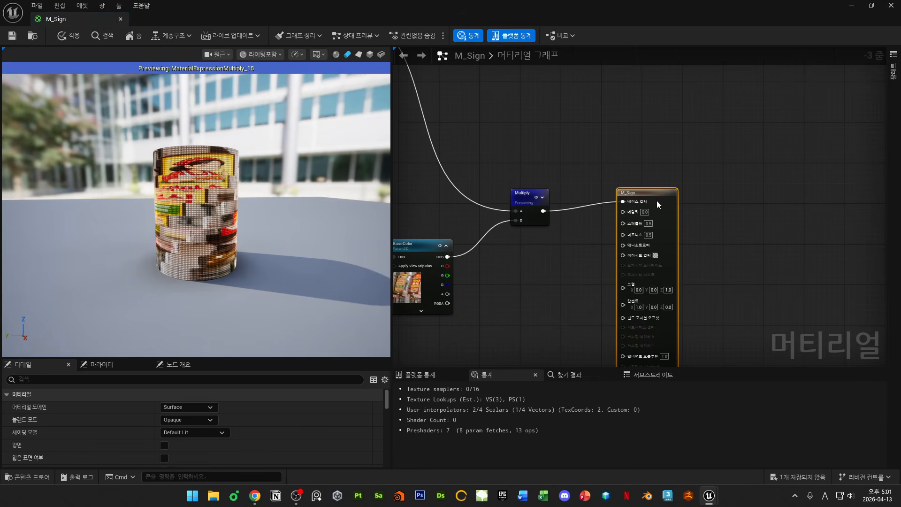
{"action": "left_click", "coordinate": [556, 247]}
{"action": "right_click_drag", "start_coordinate": [514, 248], "coordinate": [646, 248]}
{"action": "right_click_drag", "start_coordinate": [460, 135], "coordinate": [676, 242]}
{"action": "scroll", "coordinate": [676, 242], "scroll_direction": "down", "scroll_amount": 2}
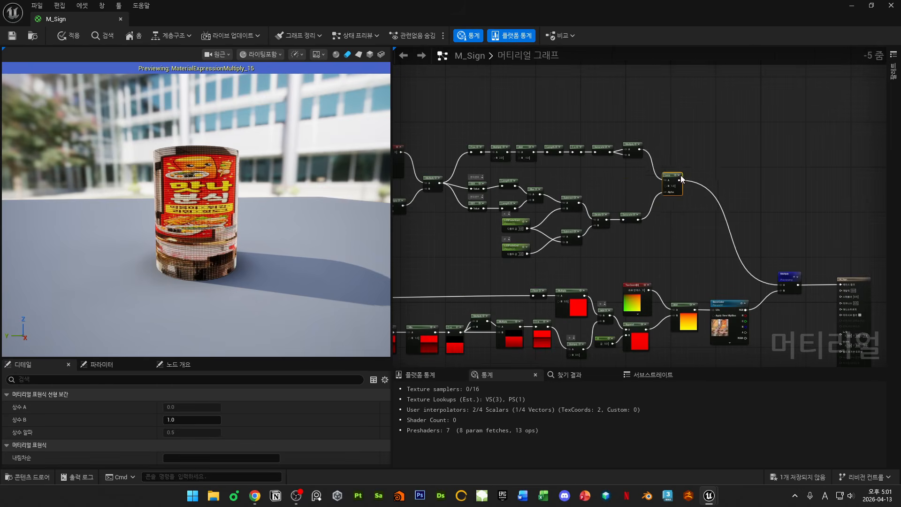
{"action": "scroll", "coordinate": [603, 207], "scroll_direction": "up", "scroll_amount": 1}
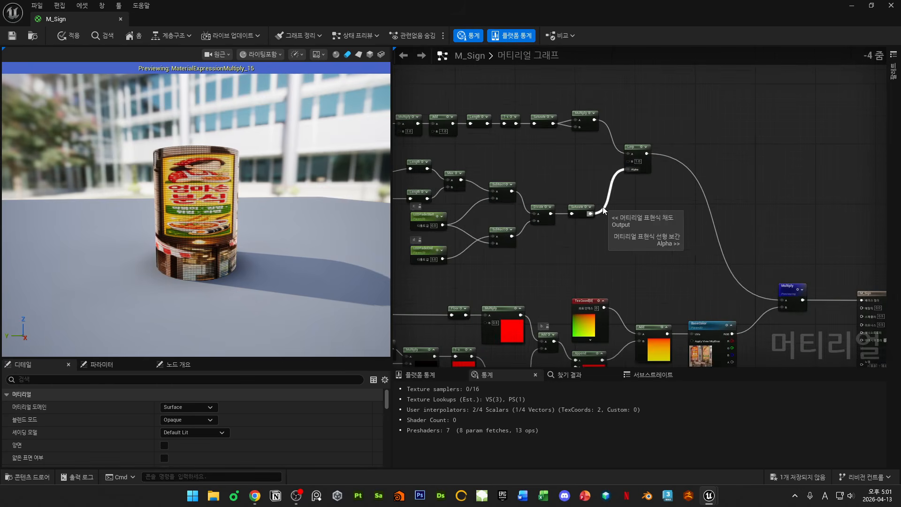
{"action": "left_click", "coordinate": [503, 239]}
{"action": "right_click_drag", "start_coordinate": [504, 244], "coordinate": [455, 219]}
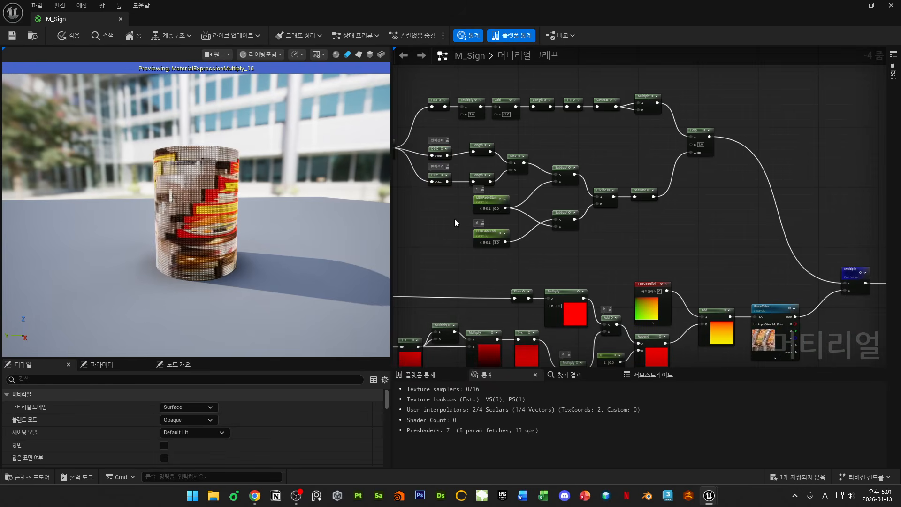
{"action": "left_click", "coordinate": [11, 36]}
- Switch to the level's full-size viewport and examine the LED dots on the sign cylinders from near and far
{"action": "left_click_drag", "start_coordinate": [392, 13], "coordinate": [601, 331]}
{"action": "right_click_drag", "start_coordinate": [493, 215], "coordinate": [488, 215]}
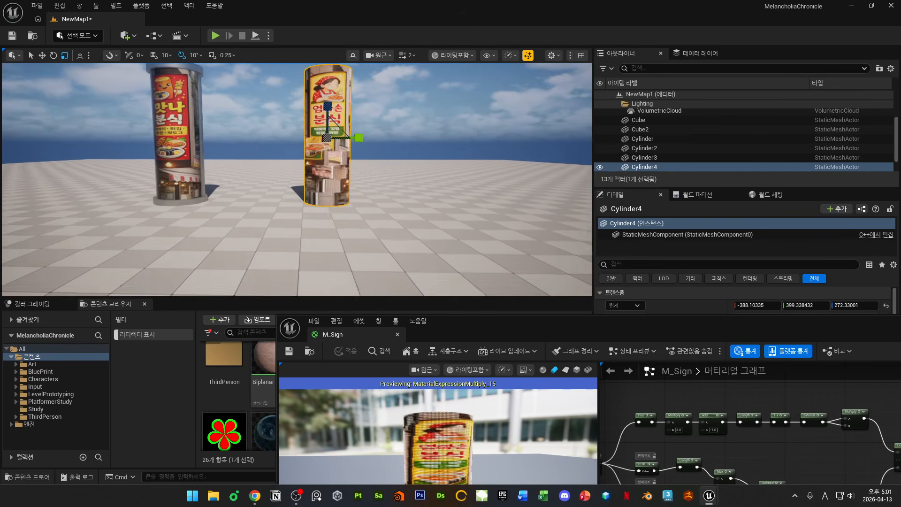
{"action": "mouse_move", "coordinate": [471, 128]}
{"action": "right_mouse_down"}
{"action": "mouse_move", "coordinate": [500, 133]}
{"action": "mouse_move", "coordinate": [470, 136]}
{"action": "mouse_move", "coordinate": [469, 124]}
{"action": "right_mouse_up"}
{"action": "key", "text": "g"}
{"action": "key", "text": "g"}
{"action": "key", "text": "w"}
{"action": "key", "text": "F11"}
{"action": "key", "text": "s"}
{"action": "key", "text": "w"}
{"action": "key", "text": "s"}
{"action": "key", "text": "w"}
{"action": "key", "text": "d"}
{"action": "key", "text": "a"}
{"action": "middle_click_drag", "start_coordinate": [589, 177], "coordinate": [231, 164]}
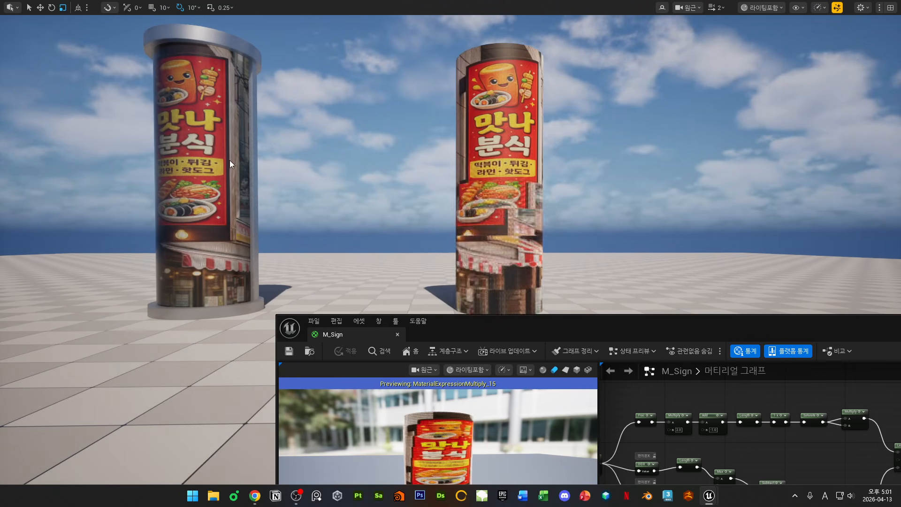
{"action": "key", "text": "w"}
{"action": "right_click_drag", "start_coordinate": [234, 227], "coordinate": [234, 226]}
{"action": "key", "text": "a"}
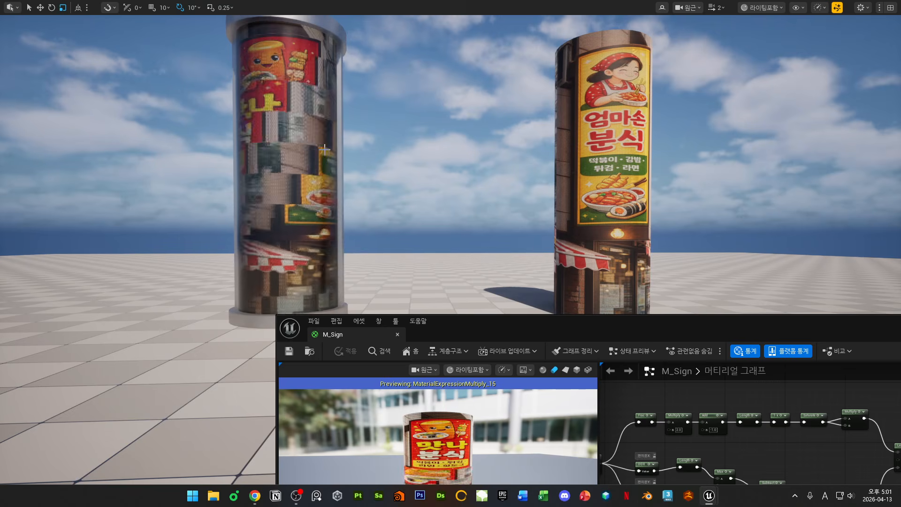
- Return to the M_Sign graph, disconnect the Multiply node from the base color and stop previewing it
{"action": "left_click_drag", "start_coordinate": [648, 331], "coordinate": [440, 265]}
{"action": "double_click", "coordinate": [440, 266]}
{"action": "scroll", "coordinate": [598, 241], "scroll_direction": "down", "scroll_amount": 3}
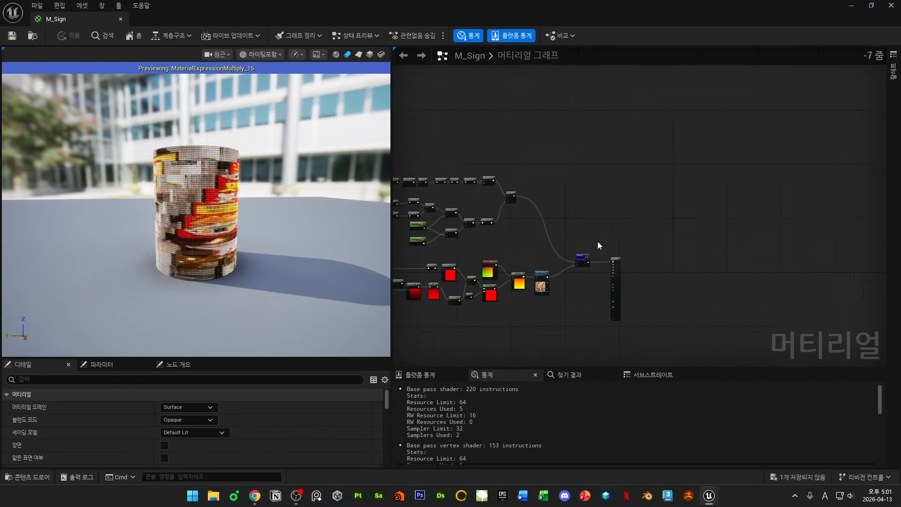
{"action": "scroll", "coordinate": [598, 241], "scroll_direction": "up", "scroll_amount": 5}
{"action": "left_click_drag", "start_coordinate": [620, 226], "coordinate": [748, 220]}
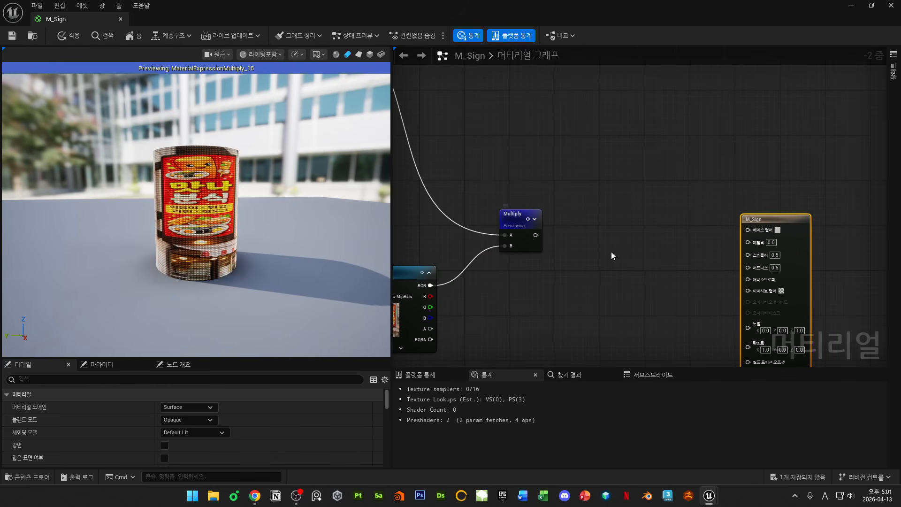
{"action": "left_click", "coordinate": [528, 219]}
- Reposition the M_Sign result node and the Multiply node to leave room for new nodes between them
{"action": "right_click_drag", "start_coordinate": [679, 251], "coordinate": [628, 201]}
{"action": "left_click_drag", "start_coordinate": [715, 170], "coordinate": [753, 124]}
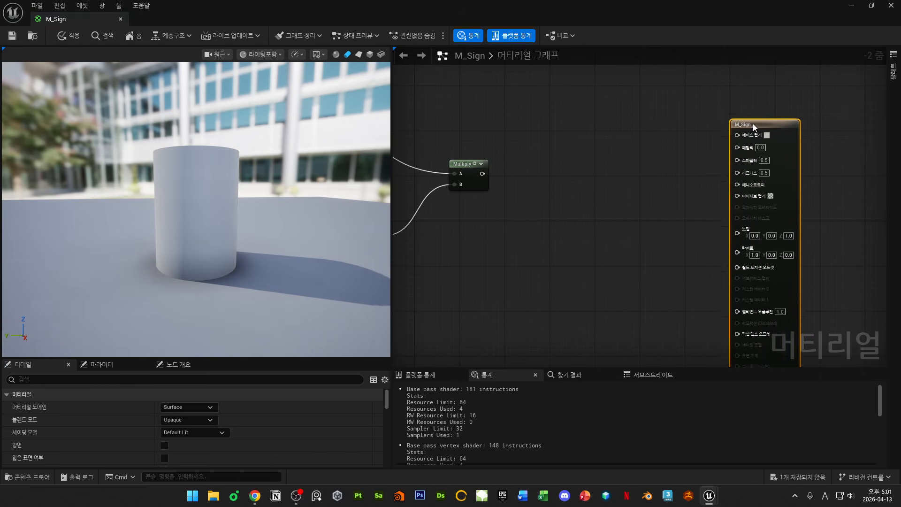
{"action": "scroll", "coordinate": [593, 163], "scroll_direction": "up", "scroll_amount": 1}
{"action": "left_click", "coordinate": [471, 173]}
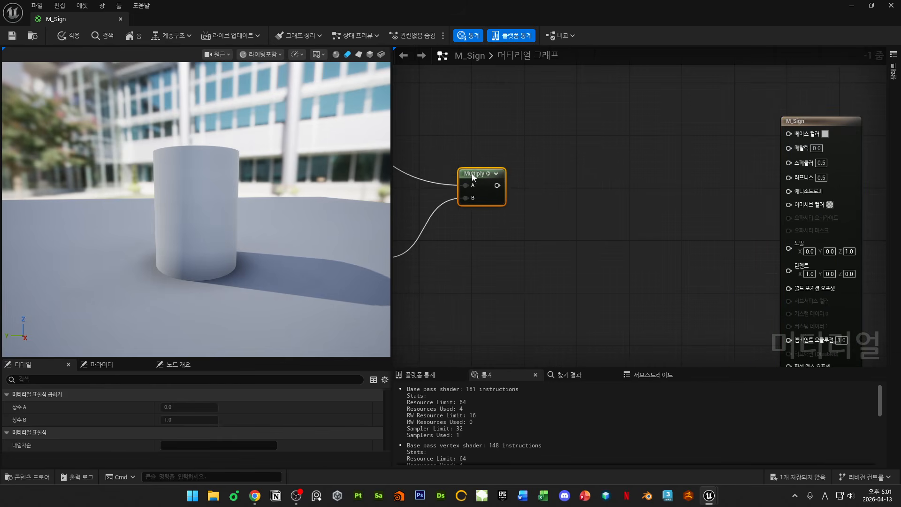
{"action": "left_click_drag", "start_coordinate": [471, 173], "coordinate": [544, 212]}
{"action": "right_click_drag", "start_coordinate": [576, 229], "coordinate": [527, 223]}
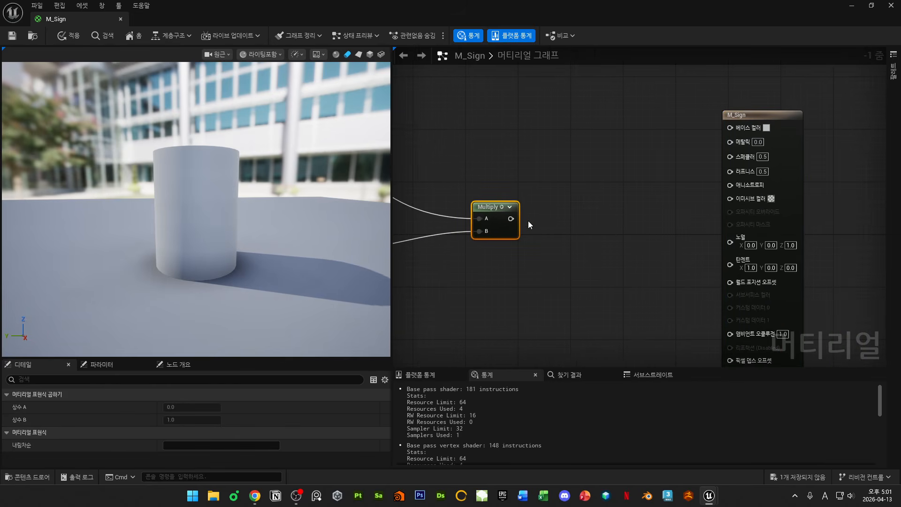
- Add a Divide node fed by the Multiply output into its A input
{"action": "left_click_drag", "start_coordinate": [512, 219], "coordinate": [583, 230]}
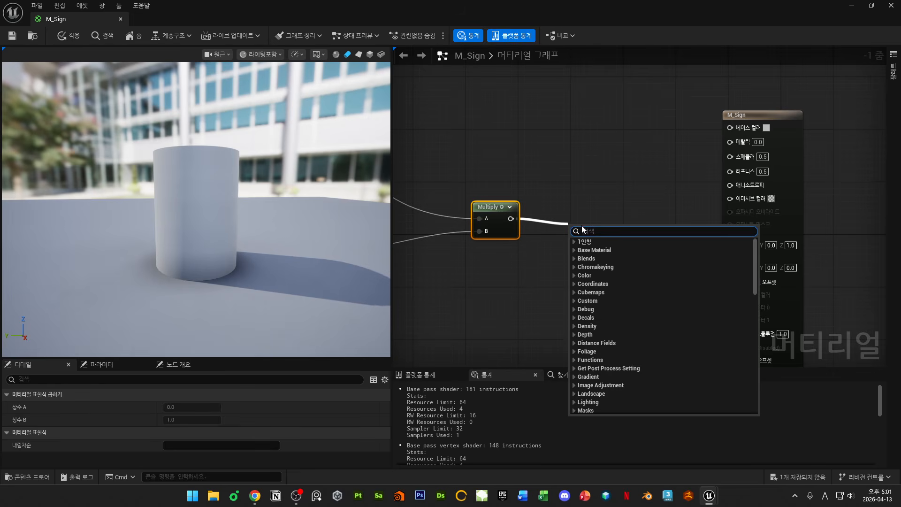
{"action": "type", "text": "divide"}
{"action": "left_click", "coordinate": [599, 247]}
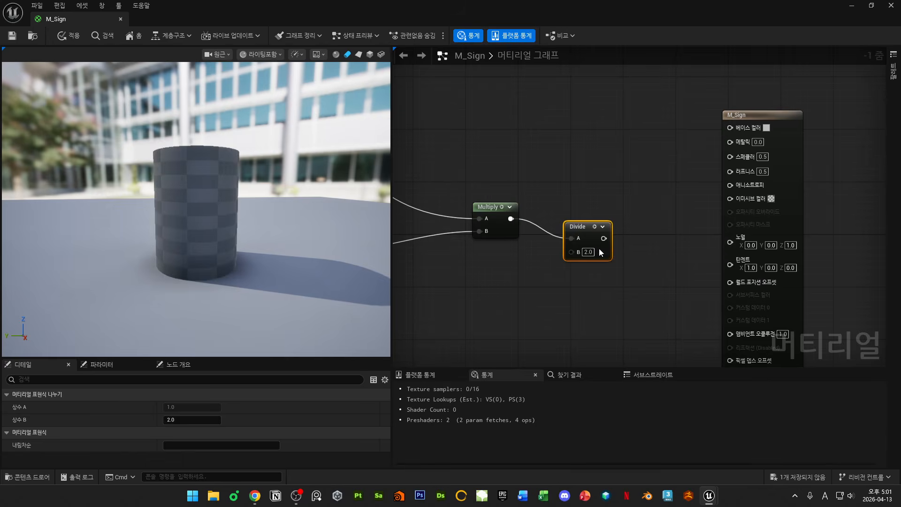
- Add an EyeAdaptation node, connect it to the Divide node's B input and place both nodes beside Multiply
{"action": "right_click", "coordinate": [493, 281]}
{"action": "type", "text": "eye"}
{"action": "left_click", "coordinate": [529, 330]}
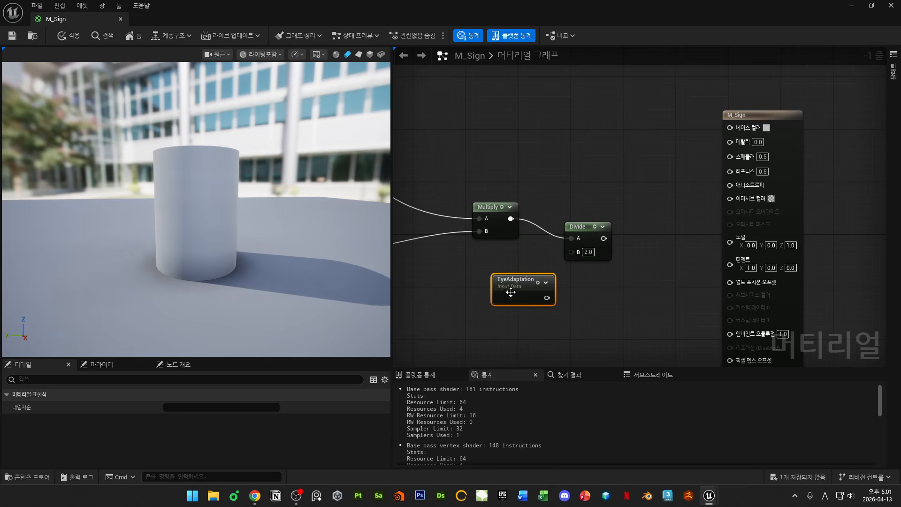
{"action": "left_click_drag", "start_coordinate": [511, 284], "coordinate": [572, 251]}
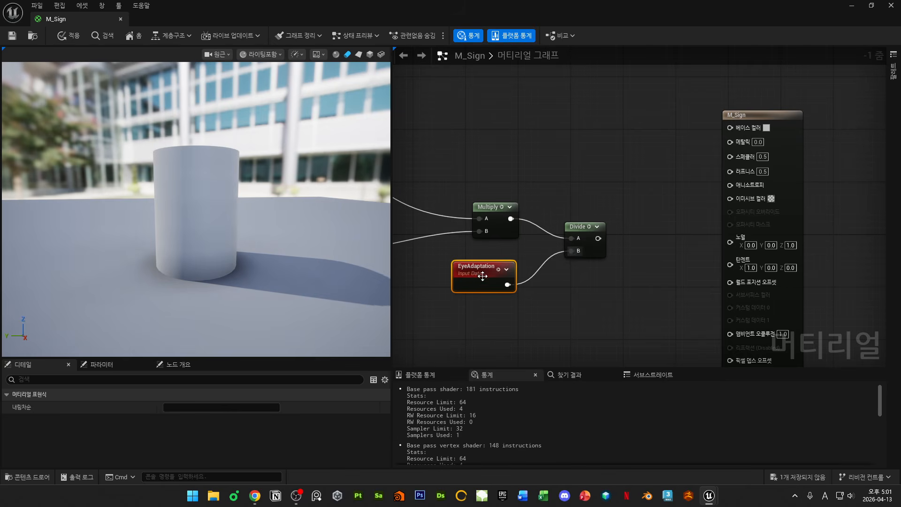
{"action": "left_click_drag", "start_coordinate": [483, 271], "coordinate": [496, 277]}
{"action": "left_click_drag", "start_coordinate": [572, 226], "coordinate": [559, 232]}
{"action": "left_click", "coordinate": [576, 214]}
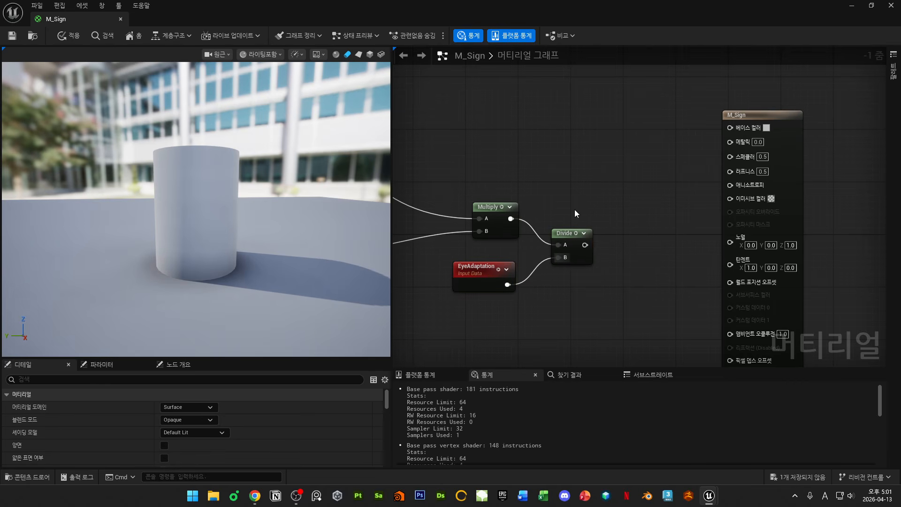
- Widen the graph area and connect the Divide output to the M_Sign emissive color
{"action": "left_click_drag", "start_coordinate": [391, 231], "coordinate": [212, 216]}
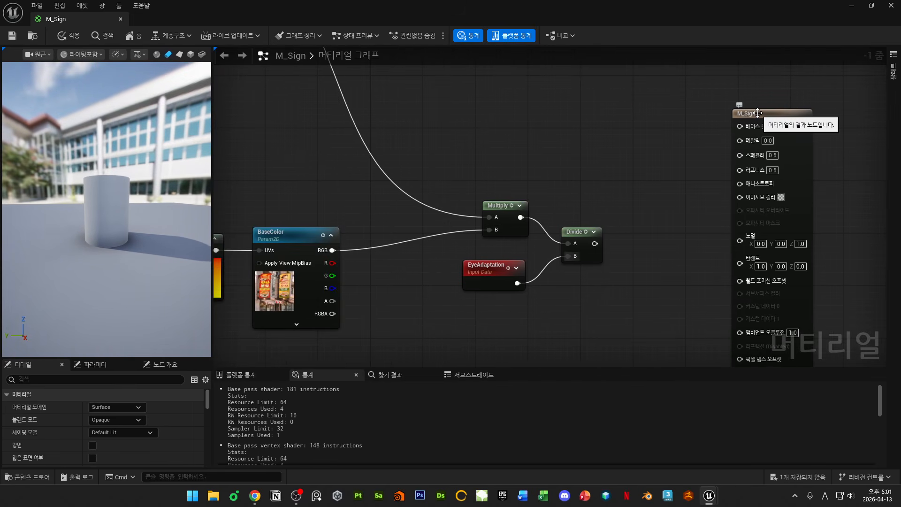
{"action": "right_click_drag", "start_coordinate": [639, 200], "coordinate": [586, 215]}
{"action": "double_click", "coordinate": [565, 10]}
{"action": "double_click", "coordinate": [535, 273]}
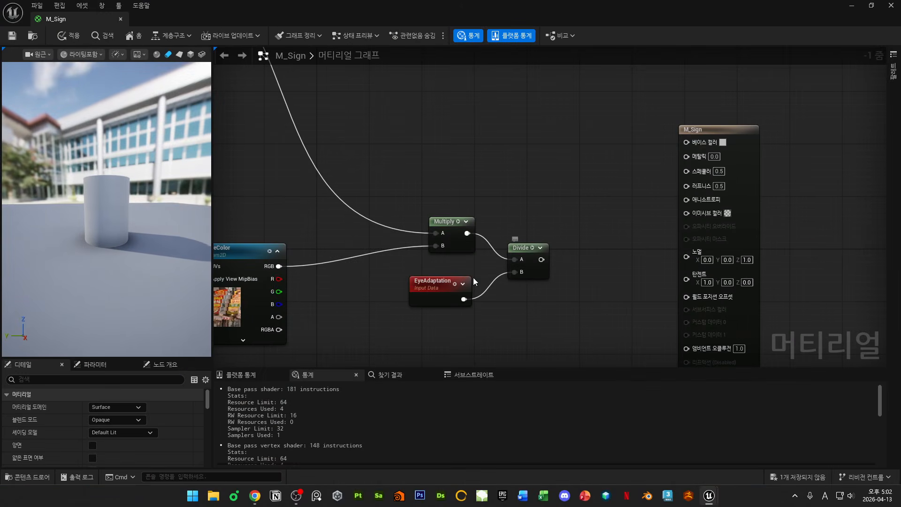
{"action": "left_click_drag", "start_coordinate": [473, 277], "coordinate": [581, 317]}
{"action": "left_click", "coordinate": [527, 258]}
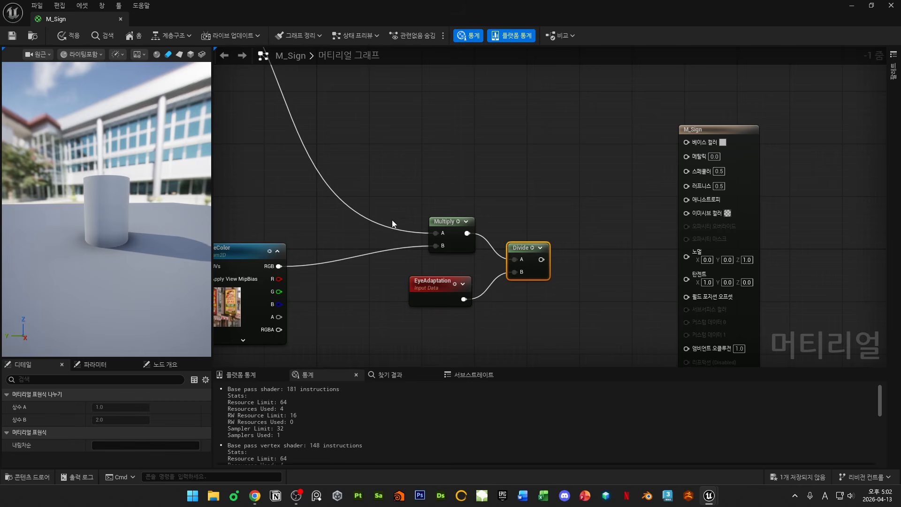
{"action": "left_click_drag", "start_coordinate": [392, 224], "coordinate": [553, 286]}
{"action": "left_click", "coordinate": [553, 280]}
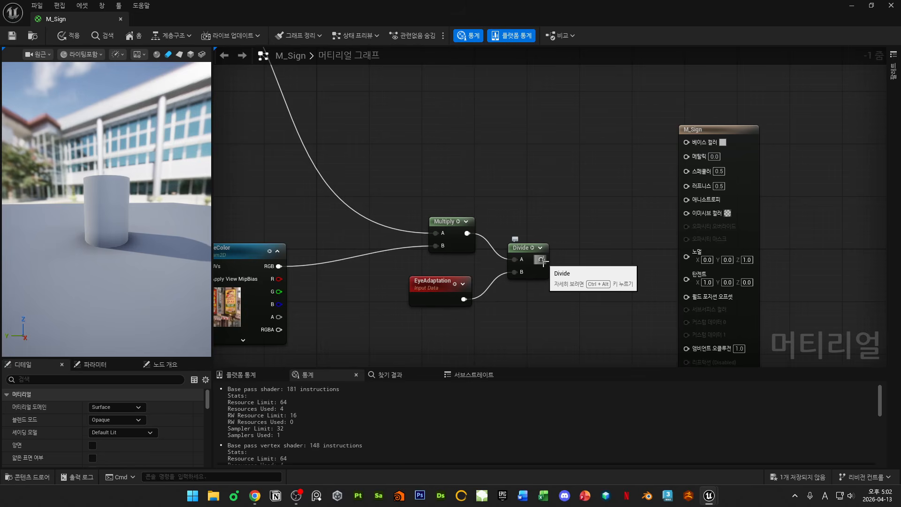
{"action": "left_click_drag", "start_coordinate": [542, 260], "coordinate": [685, 214]}
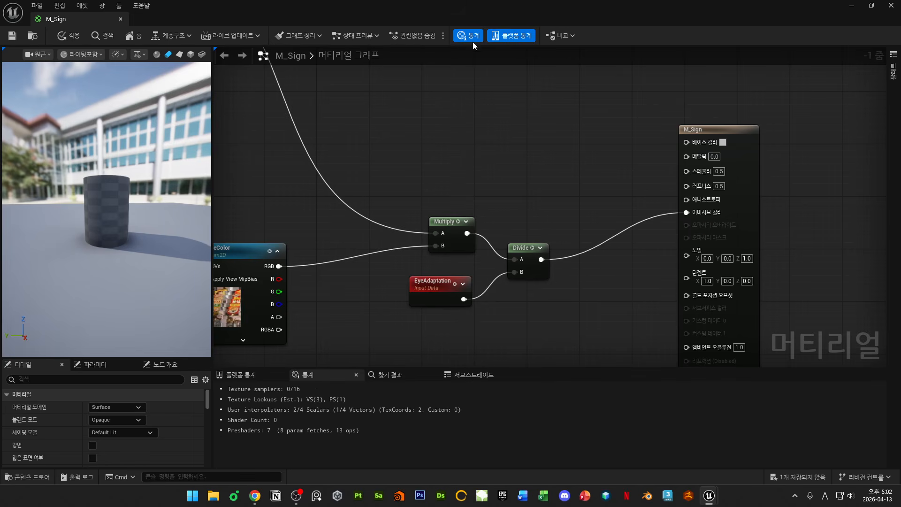
- Save the material and check the emissive sign cylinder in the level
{"action": "double_click", "coordinate": [499, 12]}
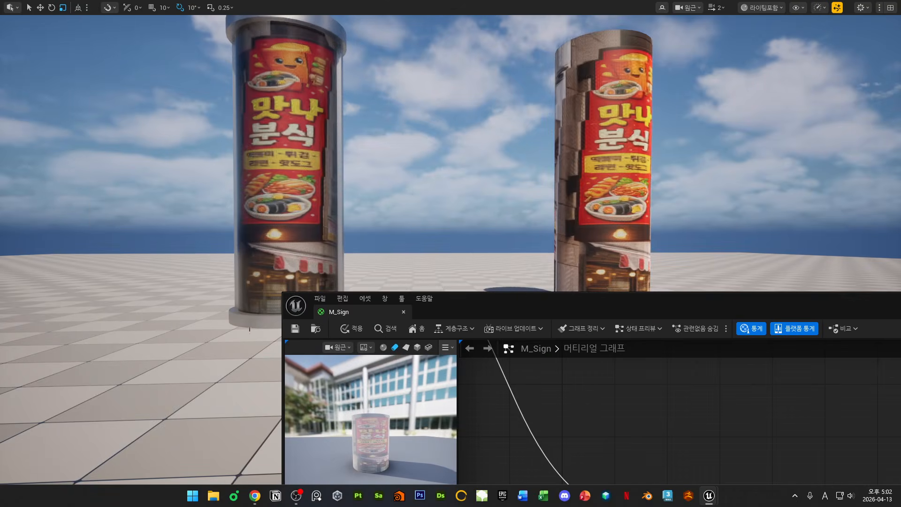
{"action": "left_click", "coordinate": [294, 329]}
{"action": "middle_click_drag", "start_coordinate": [684, 119], "coordinate": [744, 136]}
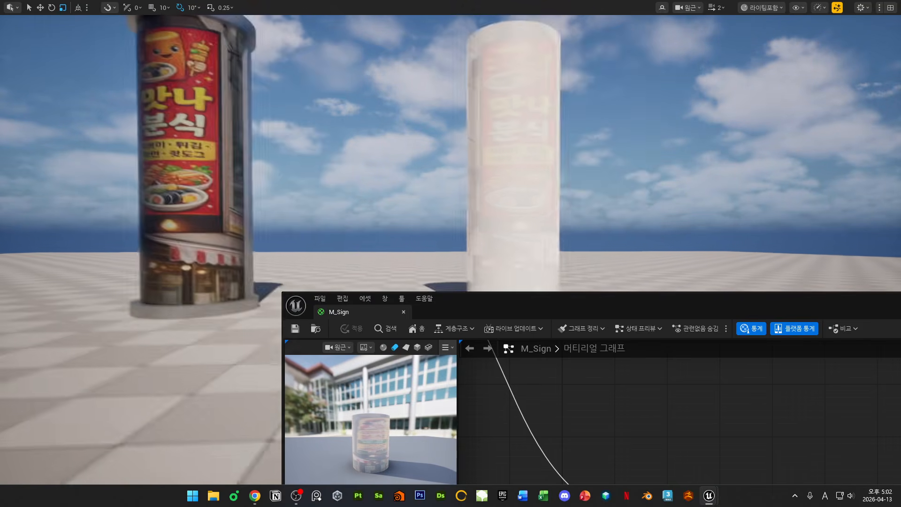
{"action": "left_click_drag", "start_coordinate": [771, 318], "coordinate": [533, 204]}
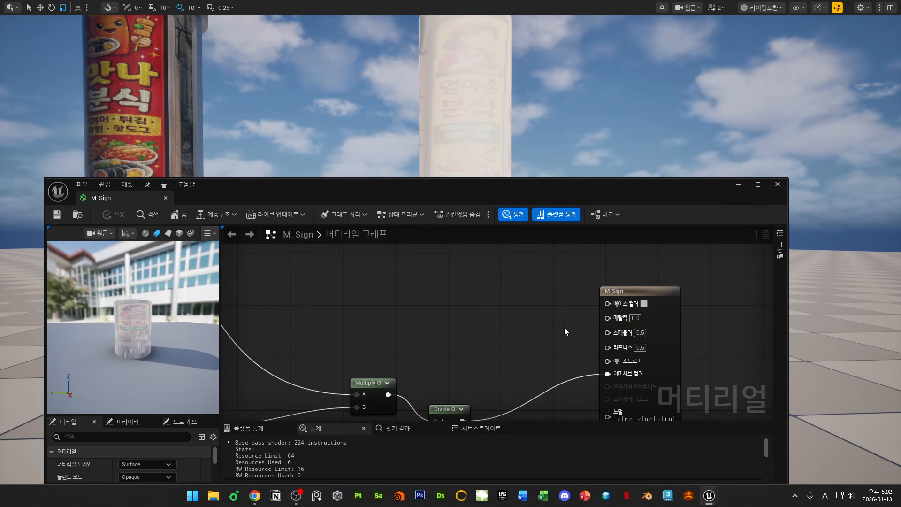
- Set the M_Sign base color to black and save the material
{"action": "left_click", "coordinate": [644, 304]}
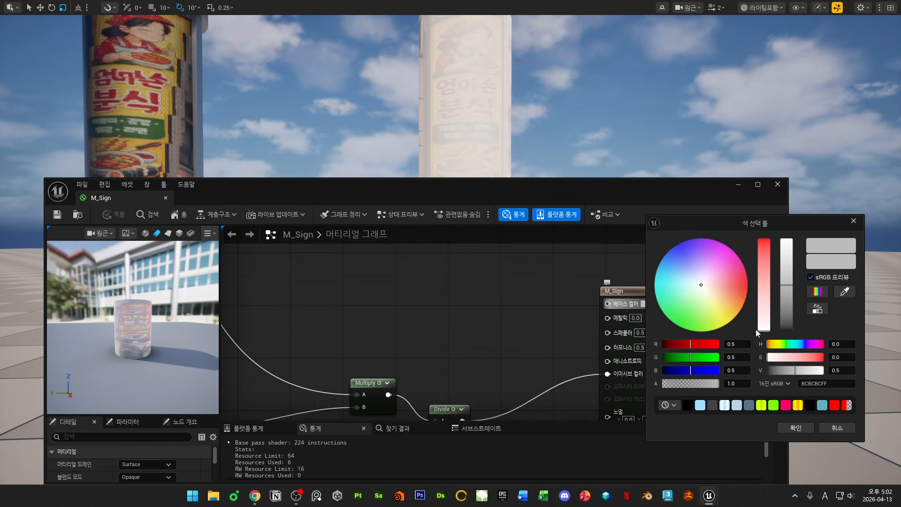
{"action": "left_click", "coordinate": [796, 428]}
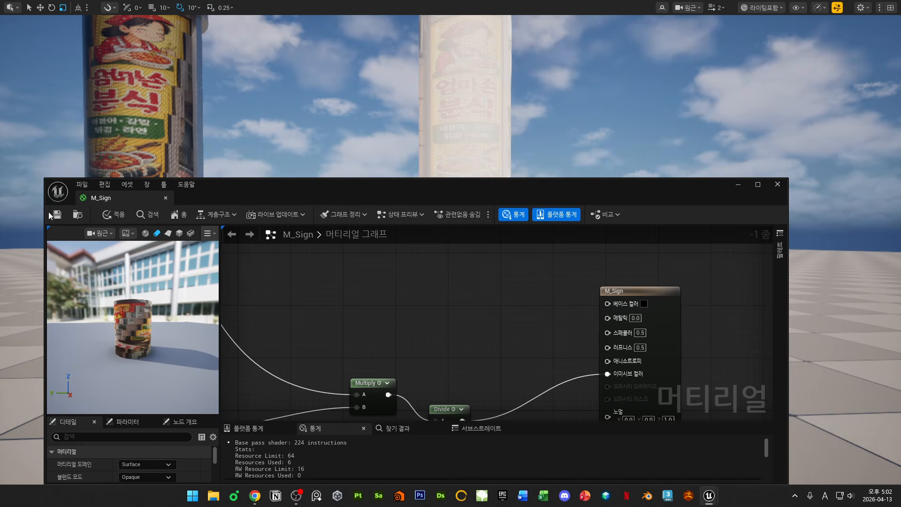
{"action": "left_click", "coordinate": [57, 215]}
- Move the material editor out of the way and examine the emissive sign cylinder in the level from several angles and distances
{"action": "left_click_drag", "start_coordinate": [483, 205], "coordinate": [540, 367]}
{"action": "key", "text": "d"}
{"action": "right_click_drag", "start_coordinate": [583, 224], "coordinate": [225, 206]}
{"action": "key", "text": "w"}
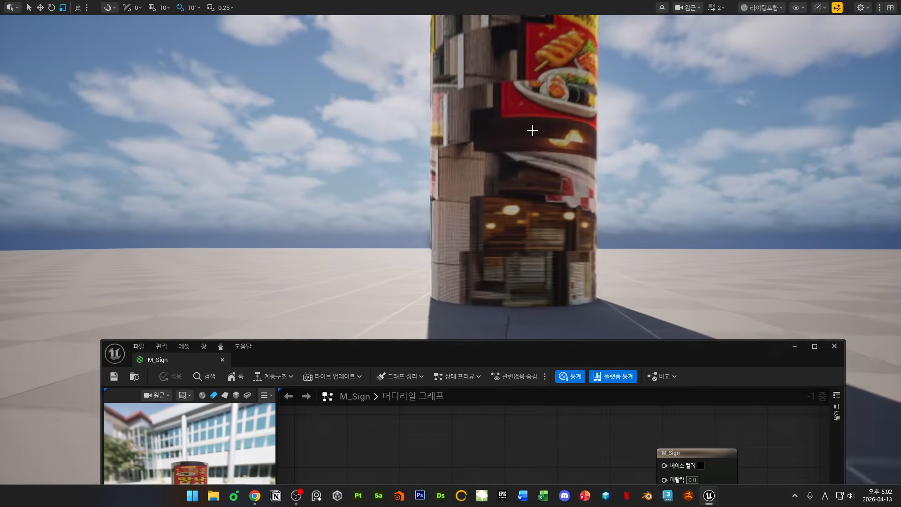
{"action": "key", "text": "d"}
{"action": "right_click_drag", "start_coordinate": [533, 131], "coordinate": [887, 89]}
{"action": "key", "text": "s"}
{"action": "key", "text": "w"}
{"action": "key", "text": "a"}
{"action": "right_click_drag", "start_coordinate": [479, 329], "coordinate": [559, 339]}
{"action": "key", "text": "d"}
- Set the M_Sign roughness to 0.1, save the material and check the cylinders in the level
{"action": "left_click_drag", "start_coordinate": [547, 357], "coordinate": [497, 239]}
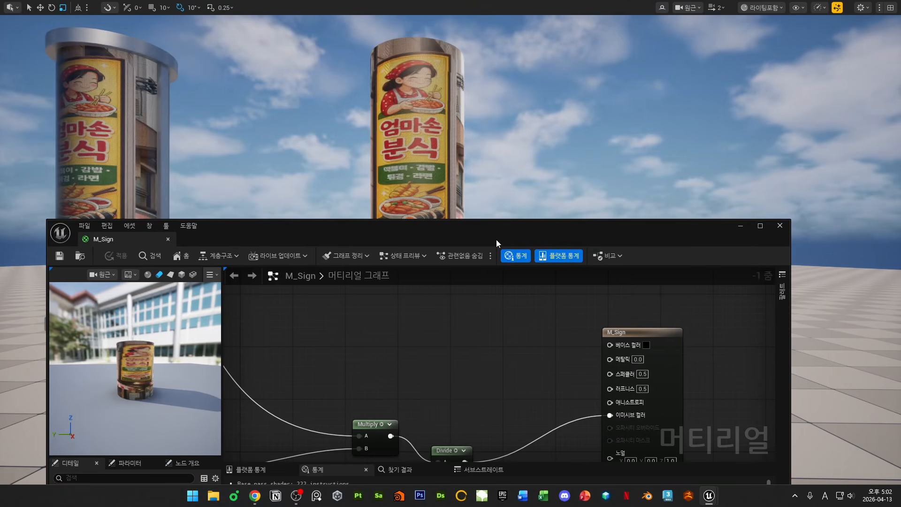
{"action": "double_click", "coordinate": [499, 238]}
{"action": "right_click_drag", "start_coordinate": [595, 190], "coordinate": [618, 219]}
{"action": "scroll", "coordinate": [652, 161], "scroll_direction": "up", "scroll_amount": 1}
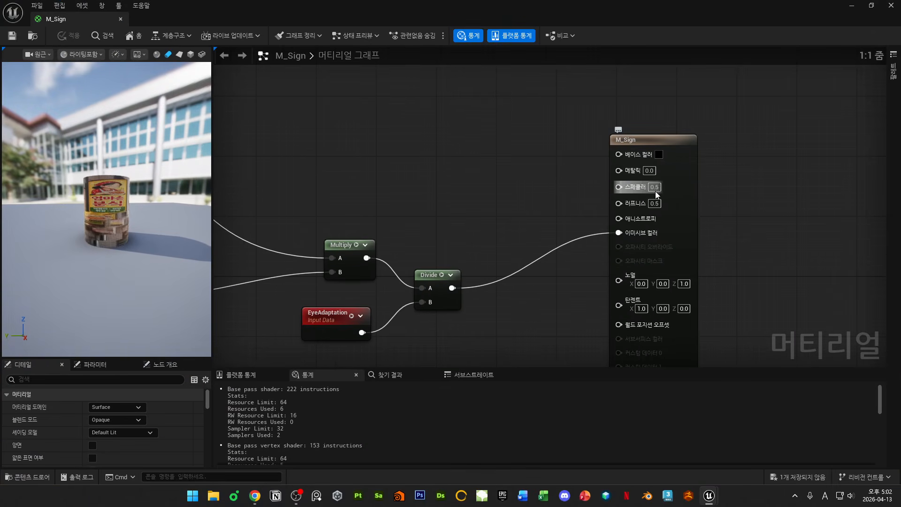
{"action": "type", "text": ".1"}
{"action": "key", "text": "Return"}
{"action": "double_click", "coordinate": [452, 24]}
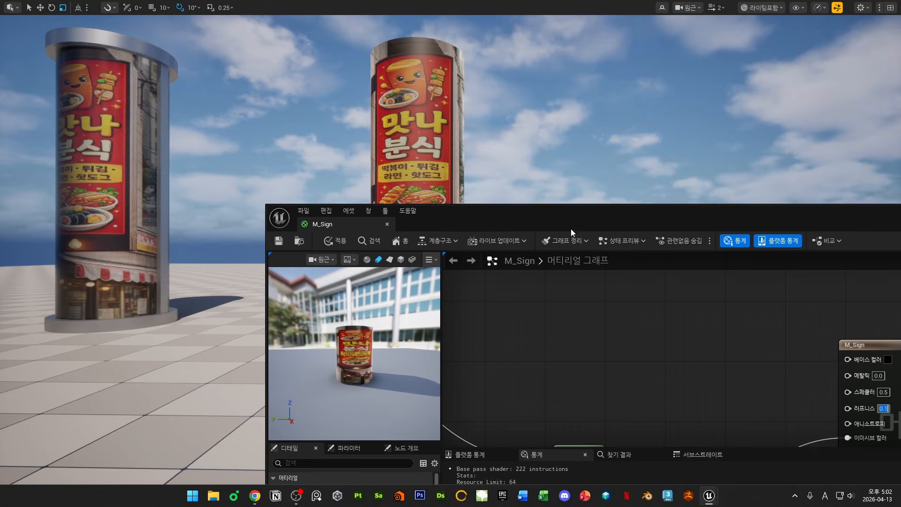
{"action": "left_click_drag", "start_coordinate": [513, 221], "coordinate": [561, 324]}
{"action": "left_click", "coordinate": [329, 344]}
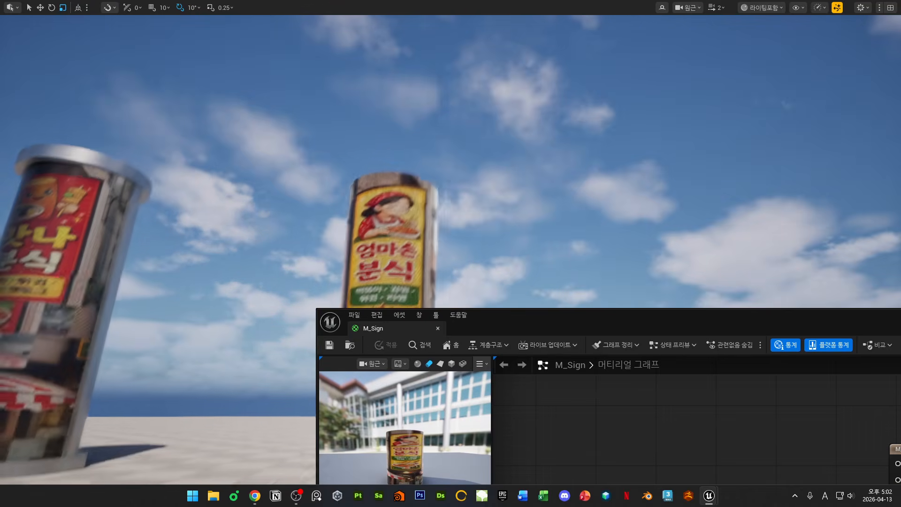
{"action": "right_click_drag", "start_coordinate": [493, 177], "coordinate": [504, 143]}
{"action": "right_click_drag", "start_coordinate": [505, 214], "coordinate": [517, 258]}
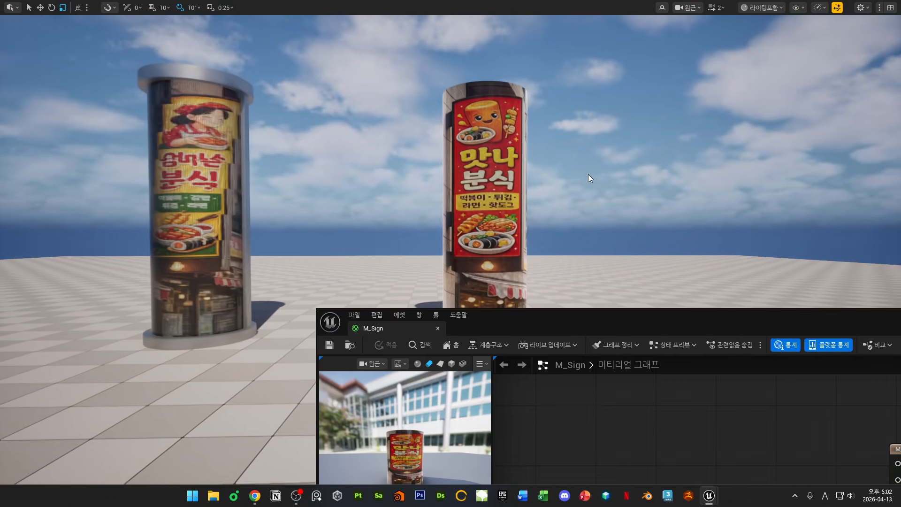
- Return to the full M_Sign graph and move the result node farther from the Divide node
{"action": "left_click_drag", "start_coordinate": [675, 326], "coordinate": [447, 249]}
{"action": "double_click", "coordinate": [447, 249]}
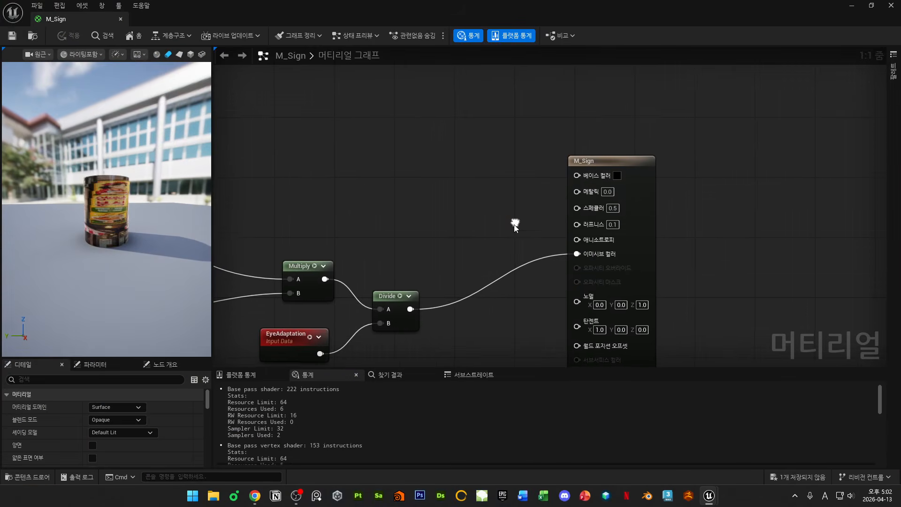
{"action": "left_click", "coordinate": [766, 320]}
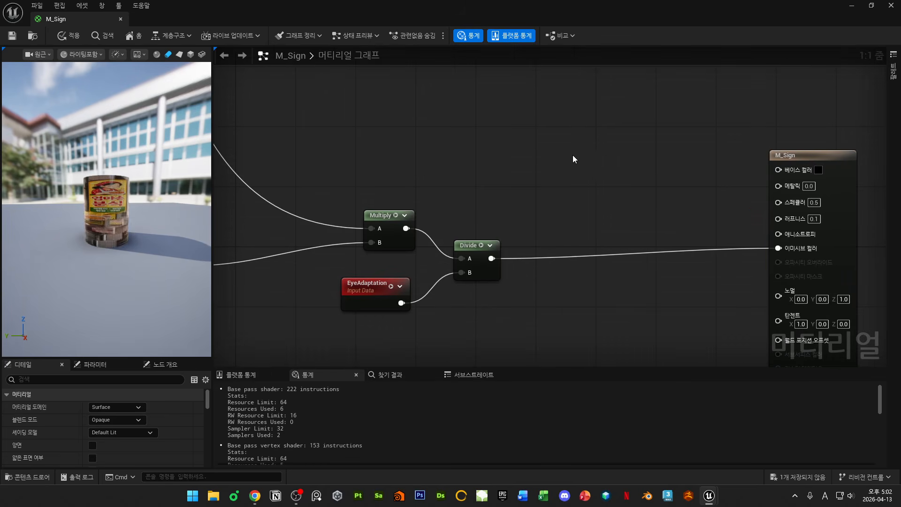
- Set the M_Sign specular to 1.0, save the material and check the cylinders in the level
{"action": "right_click_drag", "start_coordinate": [572, 155], "coordinate": [523, 191]}
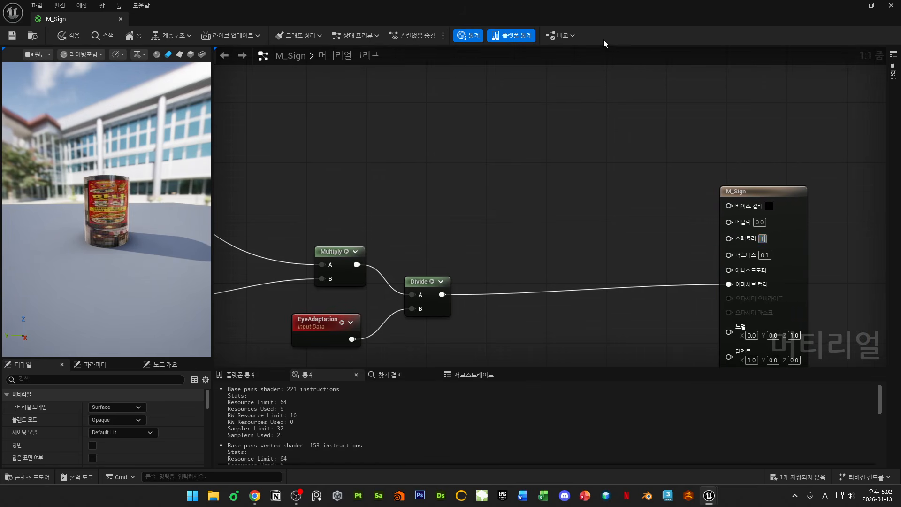
{"action": "left_click_drag", "start_coordinate": [618, 16], "coordinate": [654, 283]}
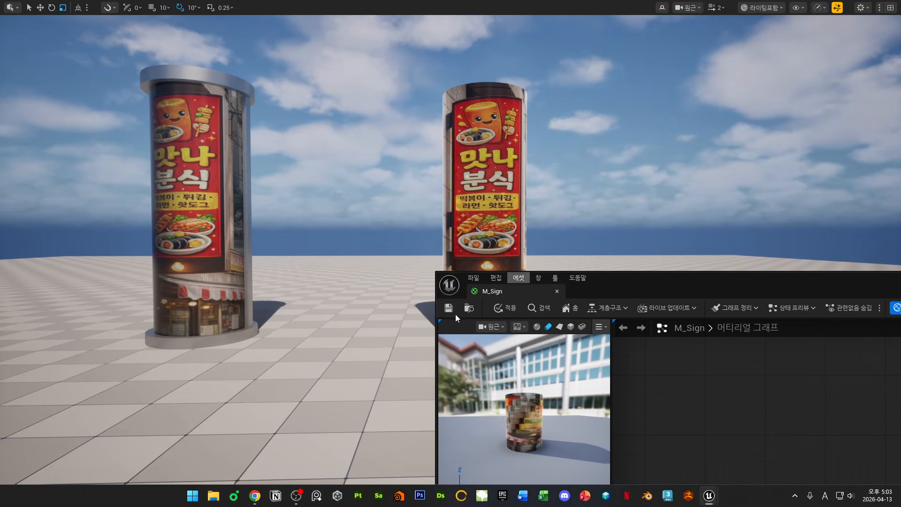
{"action": "key", "text": "w"}
{"action": "right_click_drag", "start_coordinate": [573, 181], "coordinate": [581, 180]}
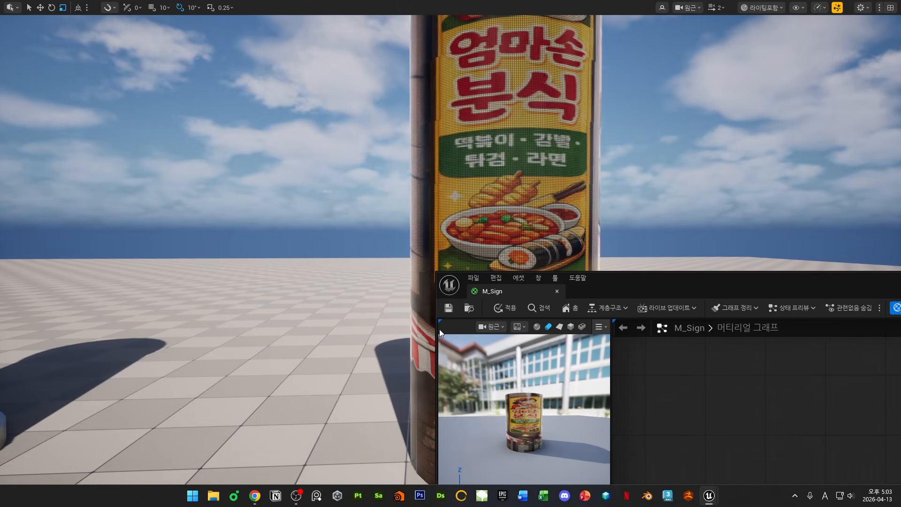
{"action": "left_click", "coordinate": [449, 307]}
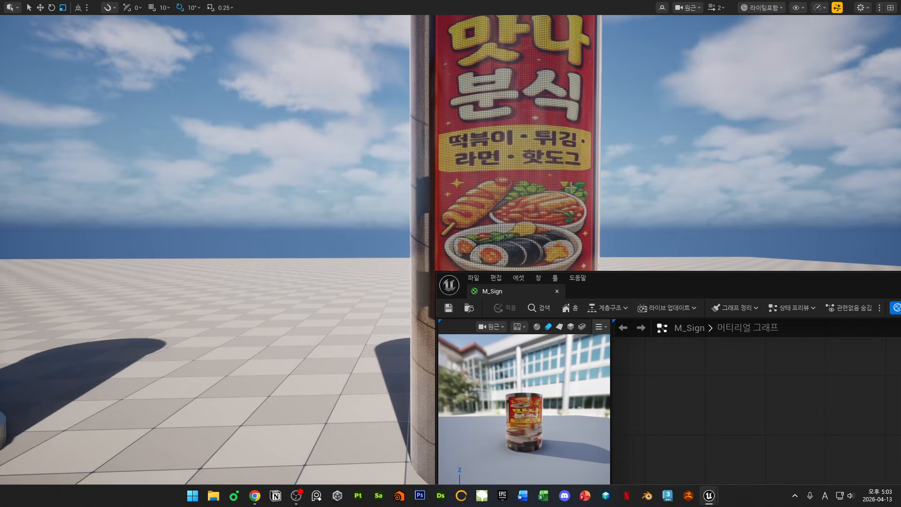
{"action": "key", "text": "w"}
{"action": "right_click_drag", "start_coordinate": [509, 200], "coordinate": [509, 200]}
{"action": "key", "text": "s"}
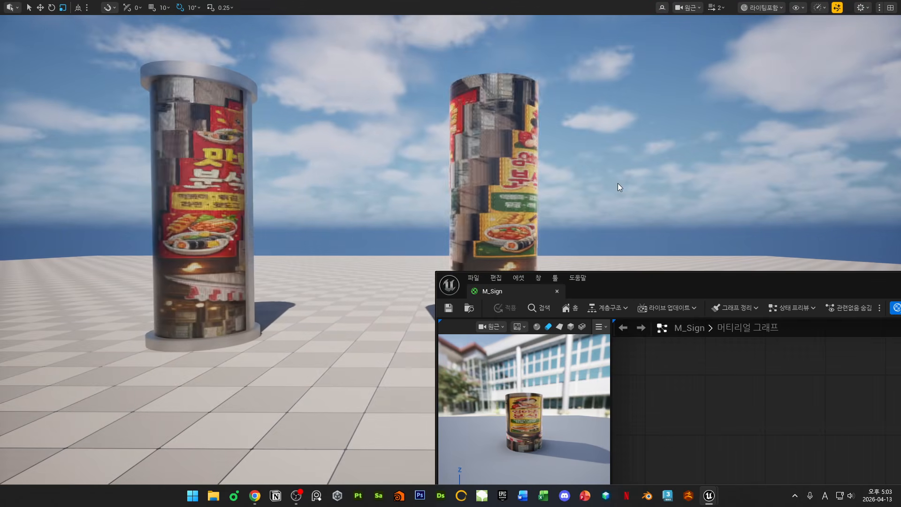
{"action": "right_click_drag", "start_coordinate": [619, 187], "coordinate": [679, 197]}
{"action": "key", "text": "w"}
- Return to the full M_Sign graph and spread out the Multiply, Divide, EyeAdaptation and result nodes to make room between them
{"action": "left_click_drag", "start_coordinate": [681, 295], "coordinate": [358, 199]}
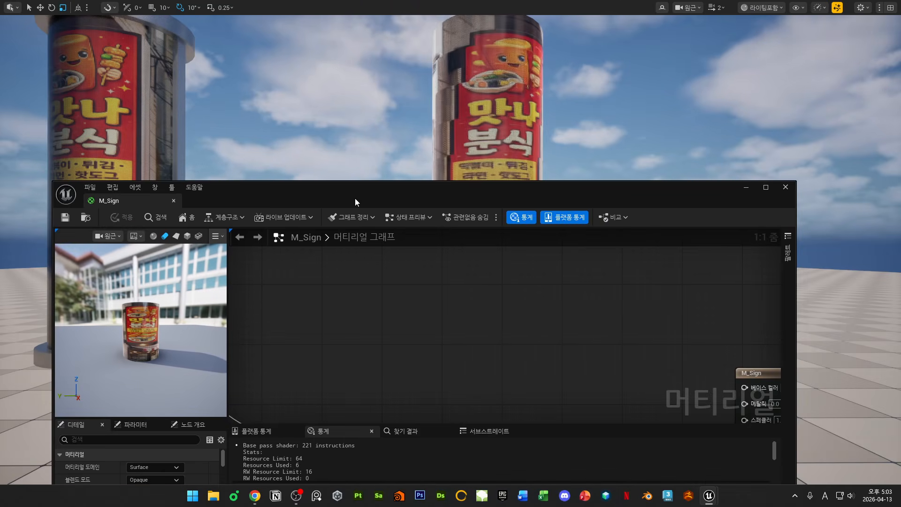
{"action": "double_click", "coordinate": [367, 196]}
{"action": "right_click_drag", "start_coordinate": [724, 203], "coordinate": [645, 190]}
{"action": "left_click_drag", "start_coordinate": [692, 187], "coordinate": [777, 193]}
{"action": "right_click_drag", "start_coordinate": [403, 211], "coordinate": [620, 216]}
{"action": "right_click_drag", "start_coordinate": [425, 233], "coordinate": [547, 229]}
{"action": "scroll", "coordinate": [546, 232], "scroll_direction": "down", "scroll_amount": 2}
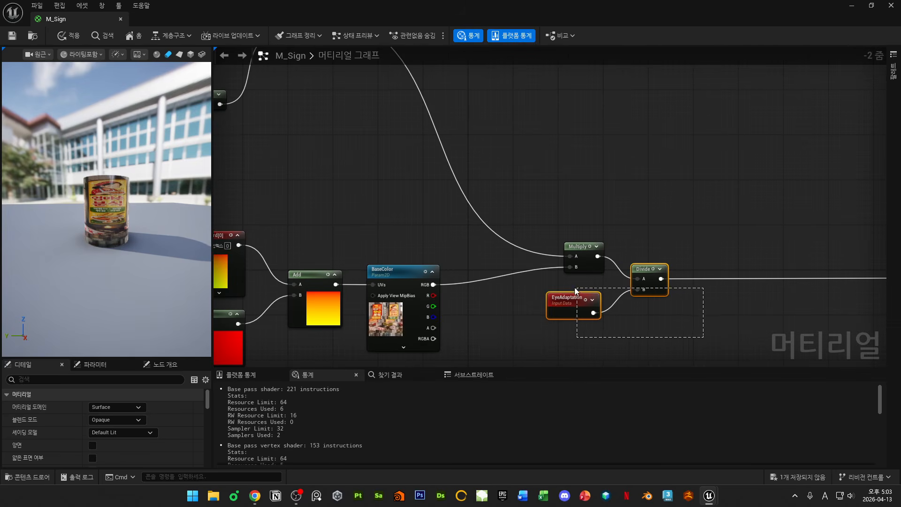
{"action": "left_click_drag", "start_coordinate": [575, 288], "coordinate": [694, 297]}
{"action": "left_click_drag", "start_coordinate": [576, 259], "coordinate": [519, 185]}
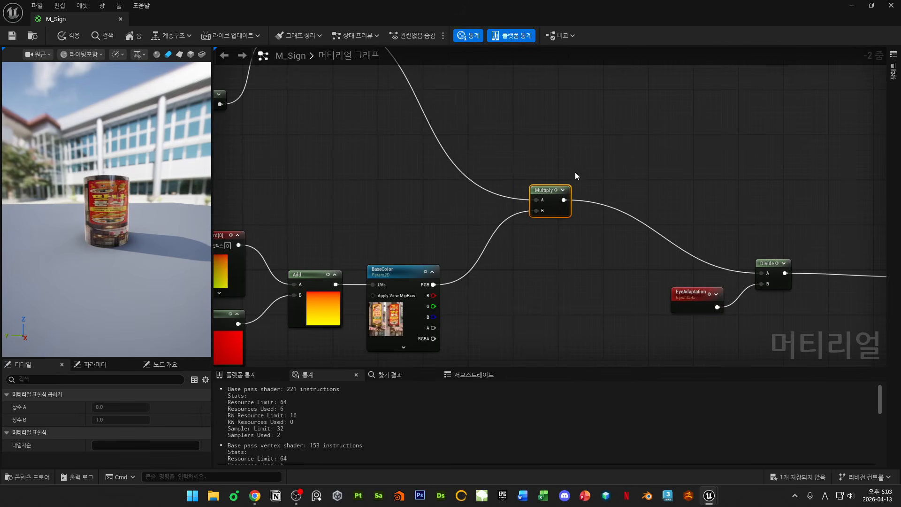
- Move the material editor aside and examine both sign cylinders in the level from several angles and distances
{"action": "right_click_drag", "start_coordinate": [541, 98], "coordinate": [509, 166]}
{"action": "right_click", "coordinate": [509, 166]}
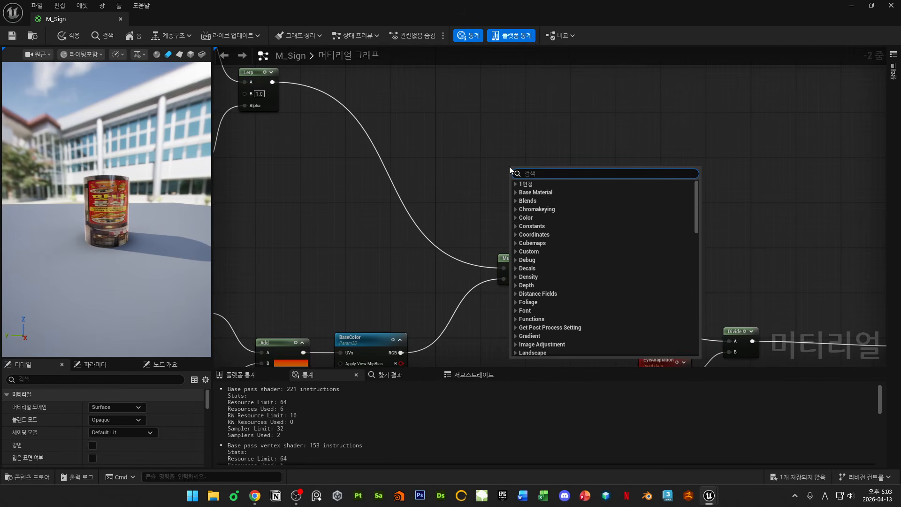
{"action": "left_click", "coordinate": [499, 146]}
{"action": "double_click", "coordinate": [488, 14]}
{"action": "key", "text": "s"}
{"action": "right_click_drag", "start_coordinate": [477, 261], "coordinate": [471, 270]}
{"action": "key", "text": "a"}
{"action": "key", "text": "w"}
{"action": "key", "text": "a"}
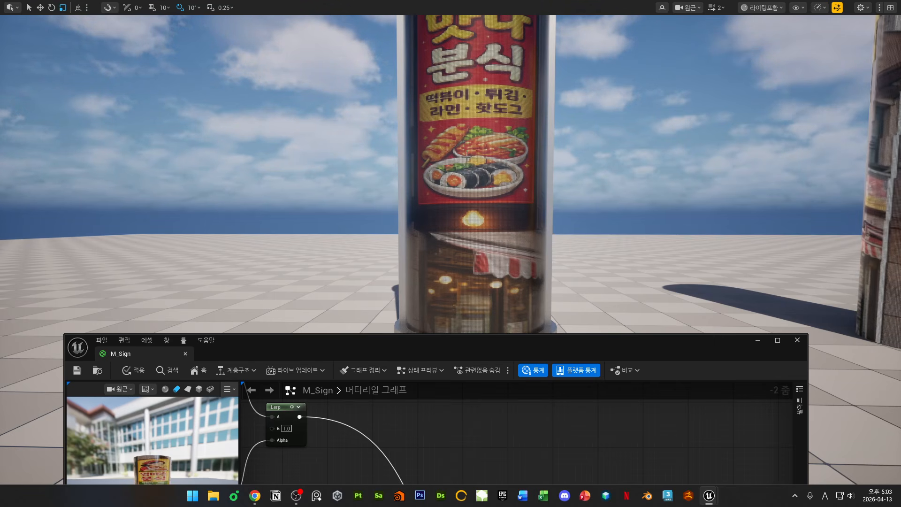
{"action": "key", "text": "d"}
{"action": "right_click_drag", "start_coordinate": [517, 207], "coordinate": [517, 207]}
{"action": "key", "text": "s"}
{"action": "key", "text": "w"}
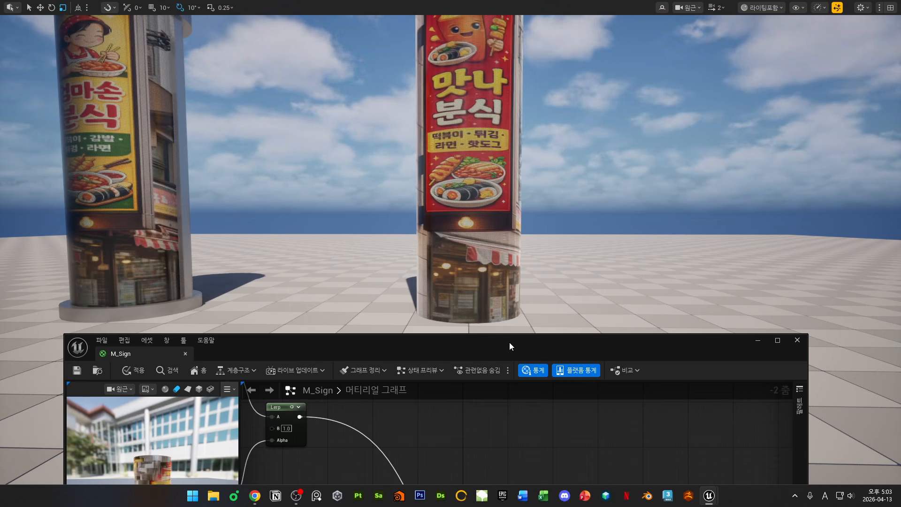
- Return to the full M_Sign graph and add a Dot node above the connection between Multiply and Divide
{"action": "left_click_drag", "start_coordinate": [508, 348], "coordinate": [488, 241]}
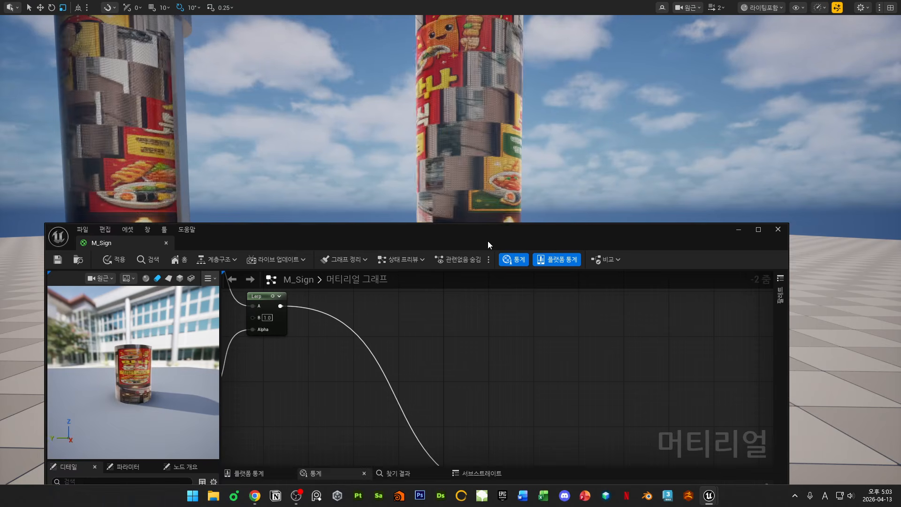
{"action": "double_click", "coordinate": [488, 241]}
{"action": "right_click_drag", "start_coordinate": [586, 187], "coordinate": [482, 188]}
{"action": "right_click", "coordinate": [479, 181]}
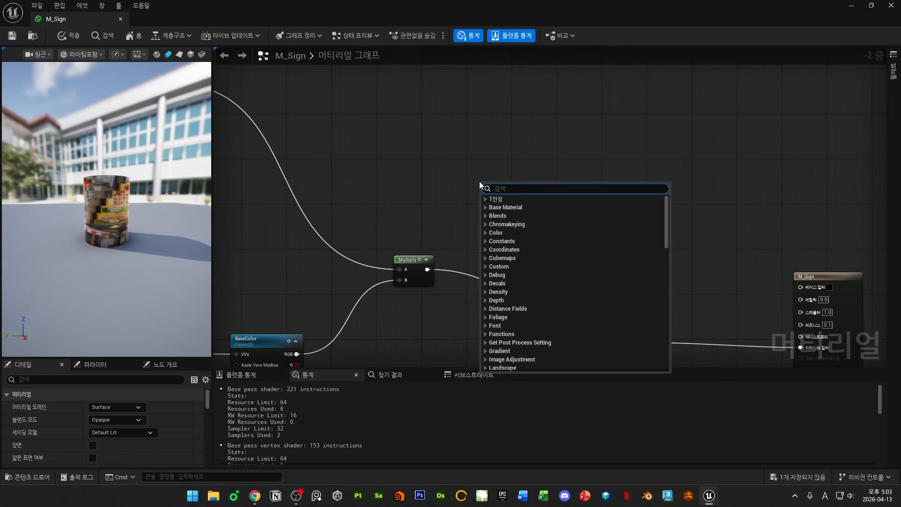
{"action": "type", "text": "dot"}
{"action": "key", "text": "Return"}
{"action": "left_click_drag", "start_coordinate": [479, 181], "coordinate": [497, 210]}
- Add a VertexNormalWS node in front of the Dot node
{"action": "right_click", "coordinate": [415, 169]}
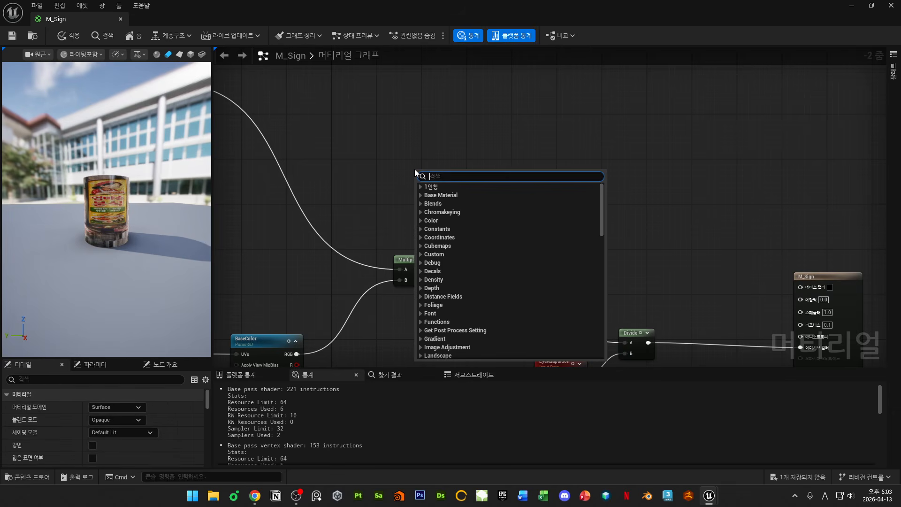
{"action": "type", "text": "normal"}
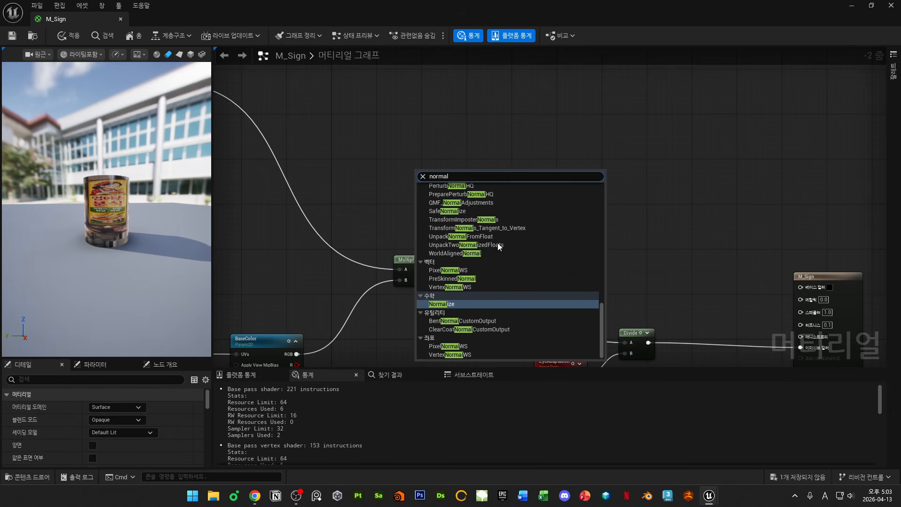
{"action": "left_click", "coordinate": [449, 354]}
{"action": "scroll", "coordinate": [438, 152], "scroll_direction": "up", "scroll_amount": 2}
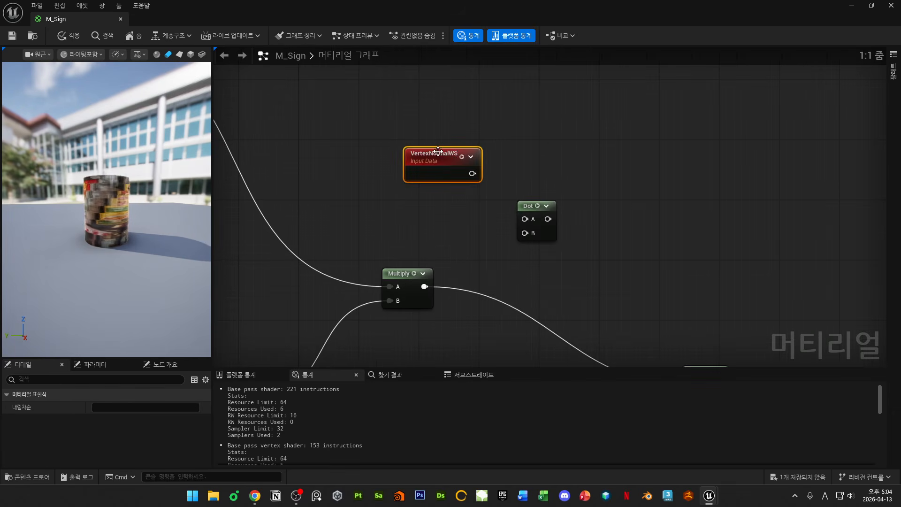
- Examine the surface direction of the sign cylinder in the level and the Normal input of the M_Sign result node
{"action": "left_click_drag", "start_coordinate": [500, 23], "coordinate": [444, 351]}
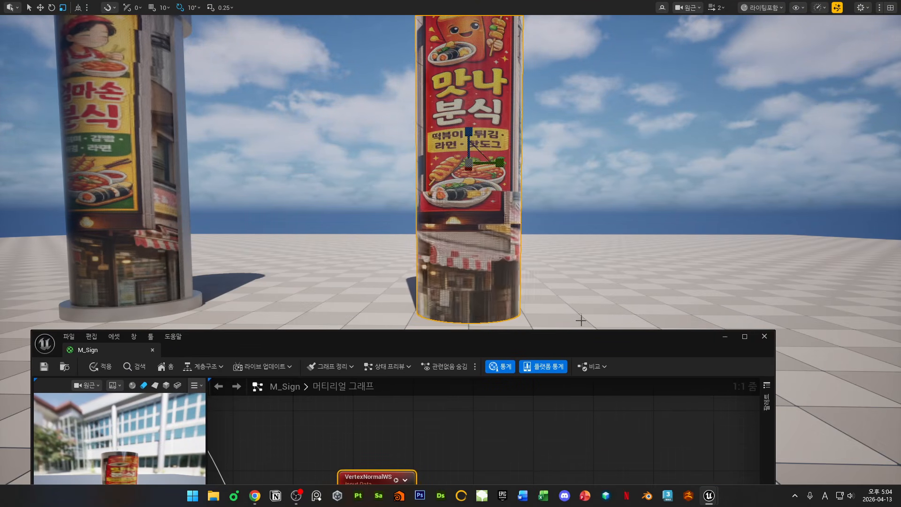
{"action": "double_click", "coordinate": [571, 351]}
{"action": "right_click_drag", "start_coordinate": [615, 311], "coordinate": [578, 124]}
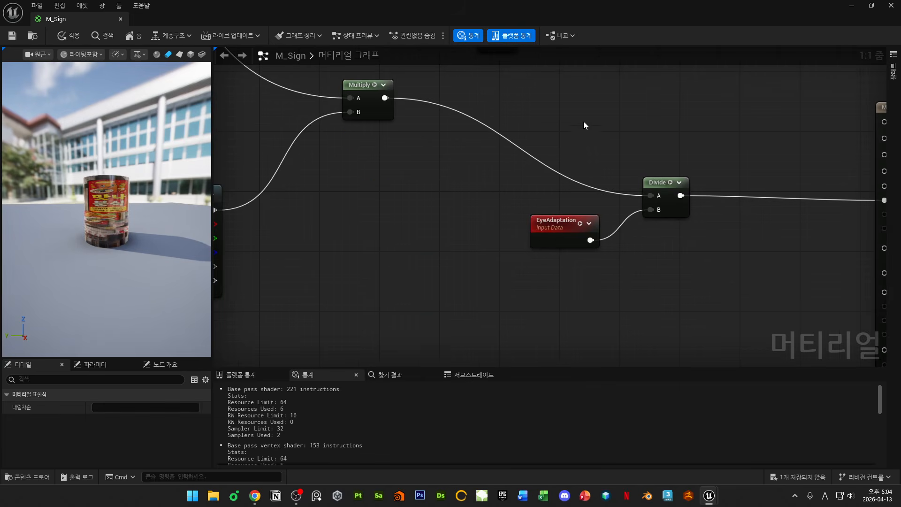
{"action": "right_click_drag", "start_coordinate": [689, 271], "coordinate": [511, 269]}
{"action": "scroll", "coordinate": [528, 263], "scroll_direction": "down", "scroll_amount": 1}
{"action": "left_click", "coordinate": [528, 264]}
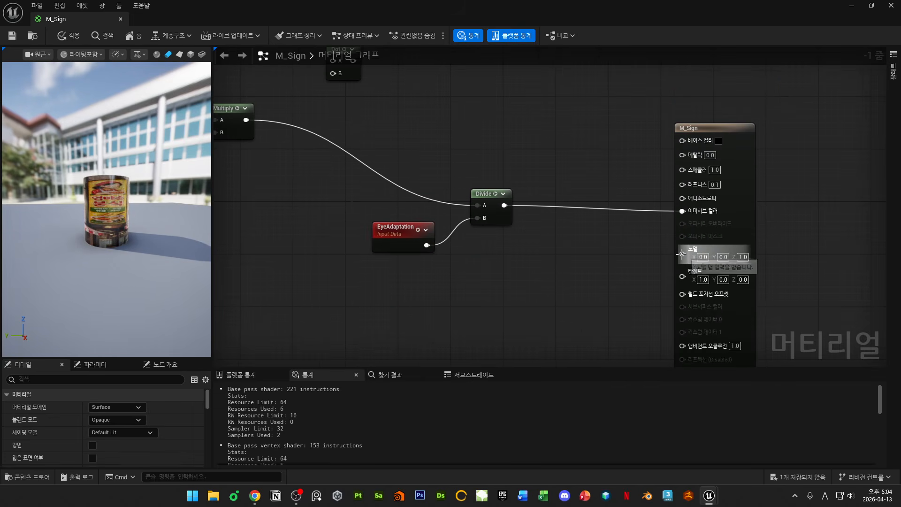
{"action": "left_click_drag", "start_coordinate": [682, 254], "coordinate": [671, 259]}
{"action": "left_click", "coordinate": [599, 297]}
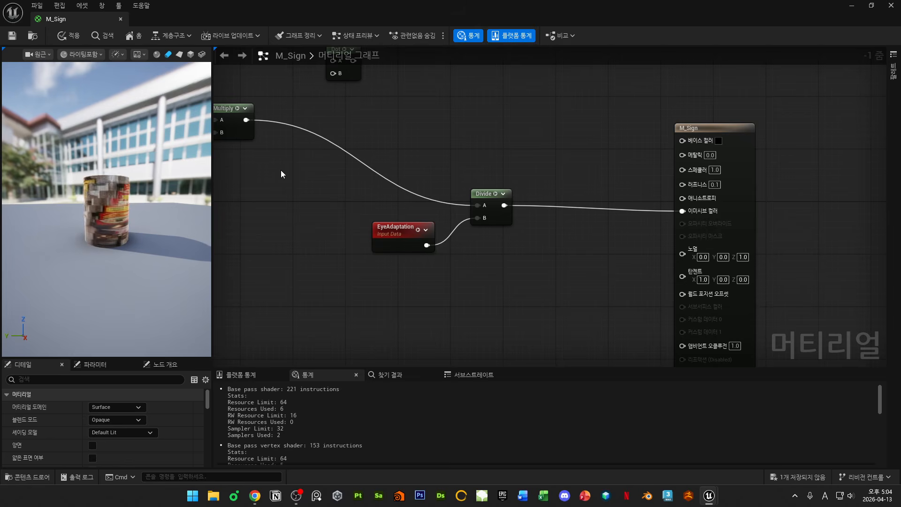
{"action": "right_click_drag", "start_coordinate": [281, 174], "coordinate": [487, 277]}
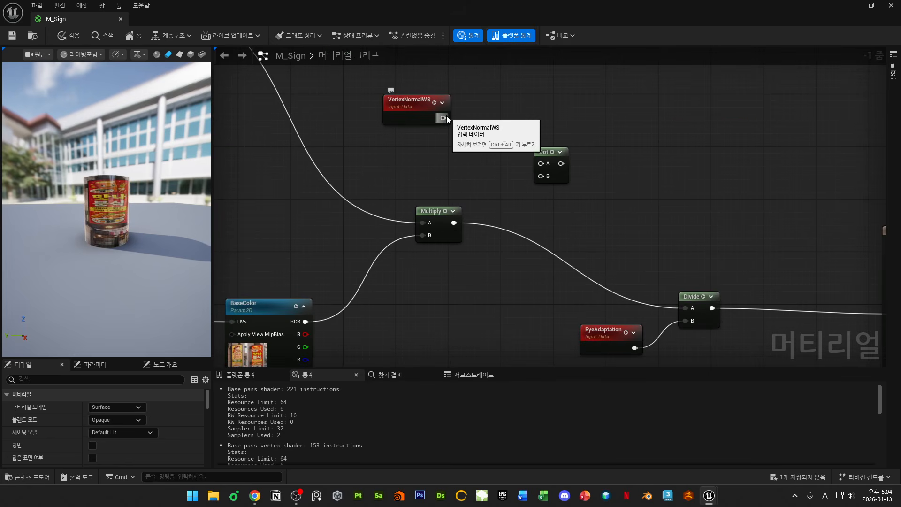
{"action": "left_click_drag", "start_coordinate": [458, 21], "coordinate": [479, 279]}
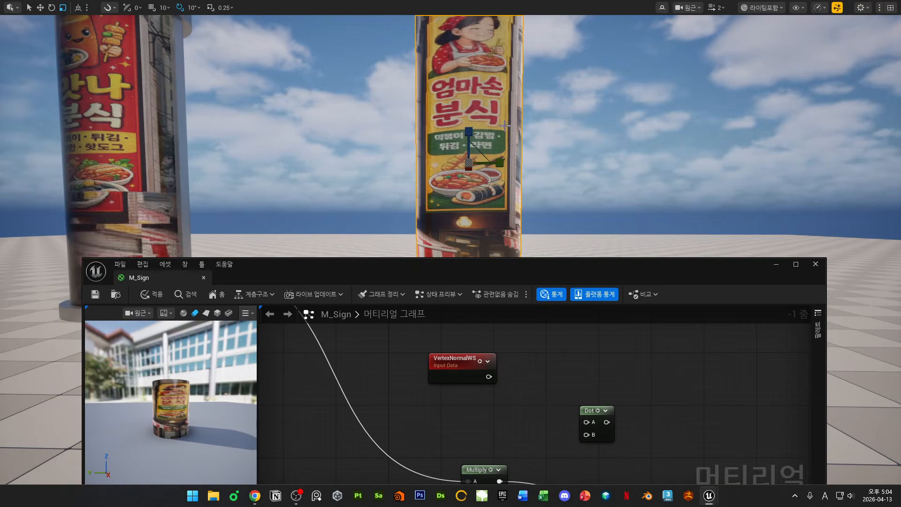
{"action": "double_click", "coordinate": [482, 264]}
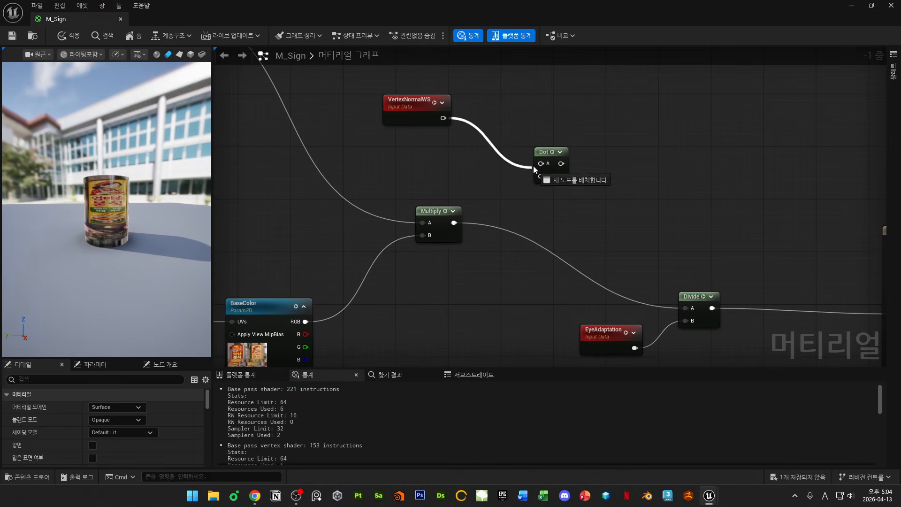
- Connect VertexNormalWS to the Dot node's A input and move both nodes up, away from the Multiply node
{"action": "left_click_drag", "start_coordinate": [534, 167], "coordinate": [541, 163]}
{"action": "right_click_drag", "start_coordinate": [469, 152], "coordinate": [480, 248]}
{"action": "left_click_drag", "start_coordinate": [425, 203], "coordinate": [424, 144]}
{"action": "left_click_drag", "start_coordinate": [559, 255], "coordinate": [552, 183]}
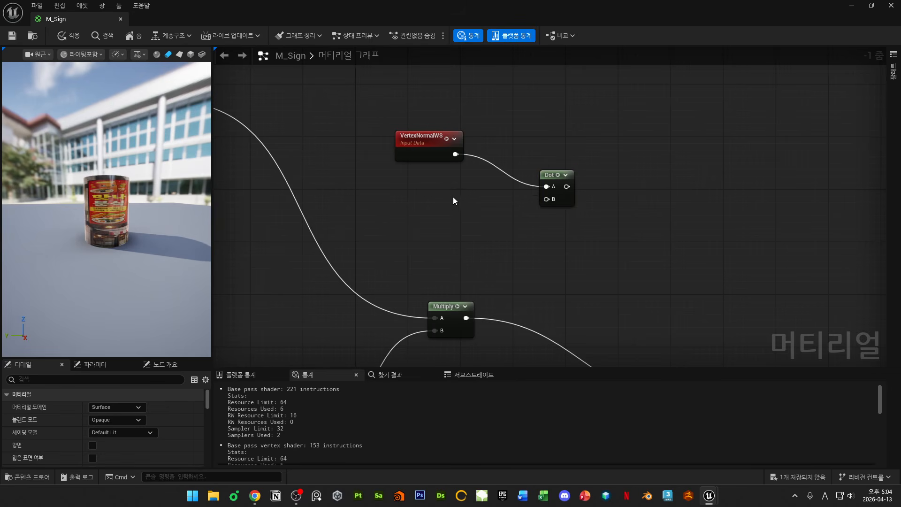
- Add a CameraVectorWS node and place it directly below the VertexNormalWS node
{"action": "right_click", "coordinate": [452, 196]}
{"action": "type", "text": "cameravec"}
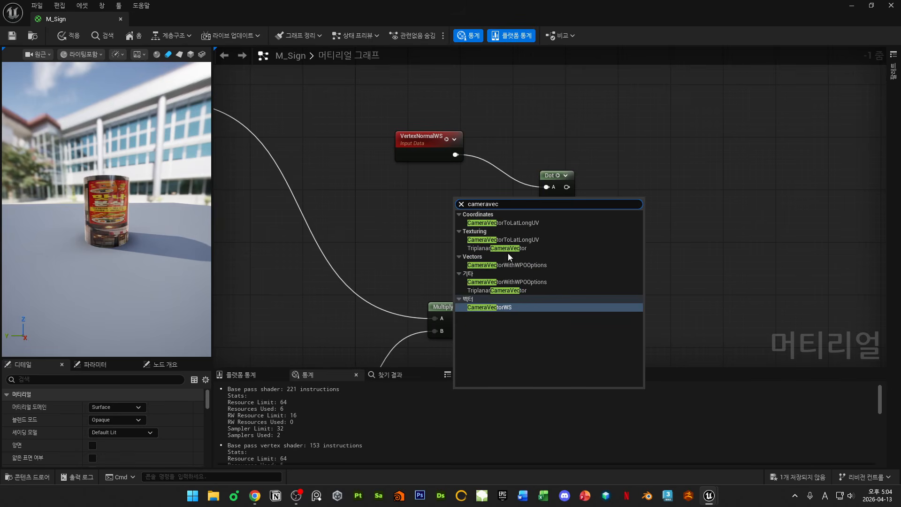
{"action": "left_click", "coordinate": [498, 310]}
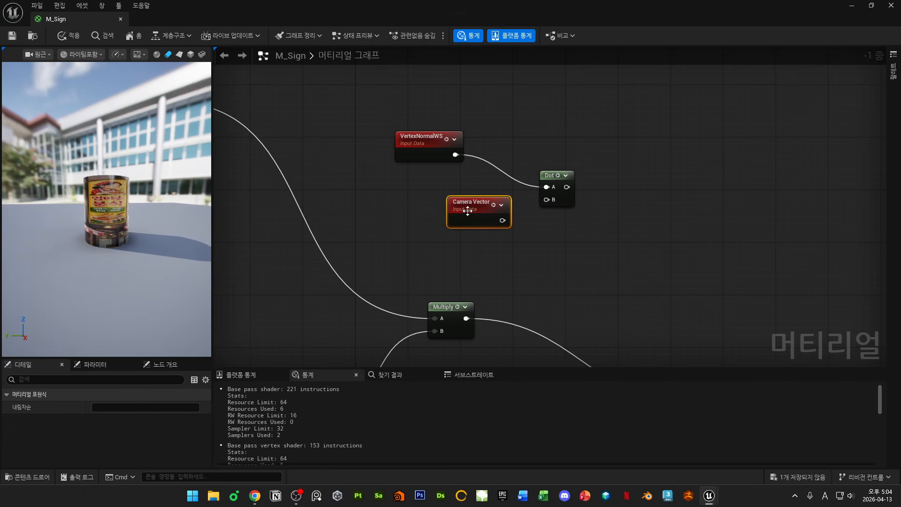
{"action": "left_click_drag", "start_coordinate": [469, 208], "coordinate": [396, 202]}
- Check the cylinder in the level, connect Camera Vector to the Dot node's B input and preview the Dot output on the preview cylinder
{"action": "left_click_drag", "start_coordinate": [531, 6], "coordinate": [480, 336]}
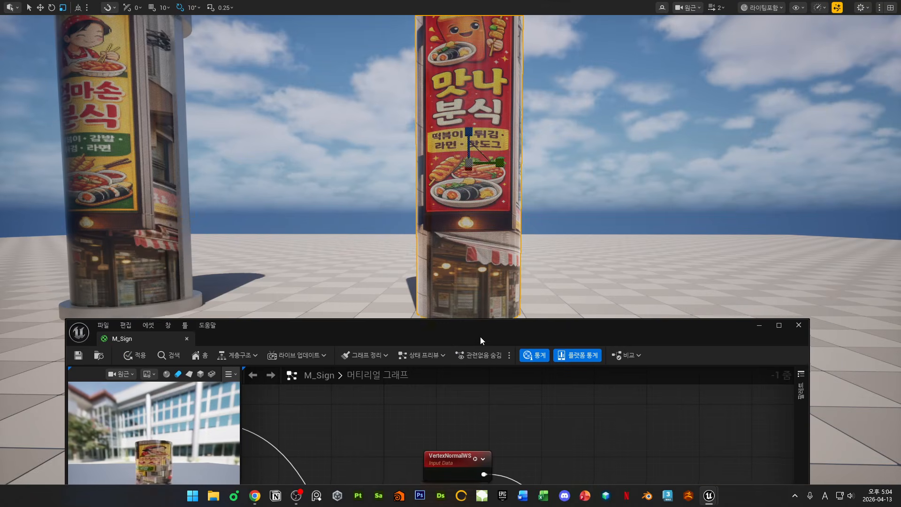
{"action": "left_click", "coordinate": [569, 144]}
{"action": "mouse_move", "coordinate": [569, 144]}
{"action": "right_mouse_down"}
{"action": "mouse_move", "coordinate": [587, 151]}
{"action": "mouse_move", "coordinate": [592, 134]}
{"action": "mouse_move", "coordinate": [540, 137]}
{"action": "mouse_move", "coordinate": [587, 144]}
{"action": "mouse_move", "coordinate": [569, 144]}
{"action": "right_mouse_up"}
{"action": "left_click_drag", "start_coordinate": [565, 337], "coordinate": [539, 129]}
{"action": "double_click", "coordinate": [539, 129]}
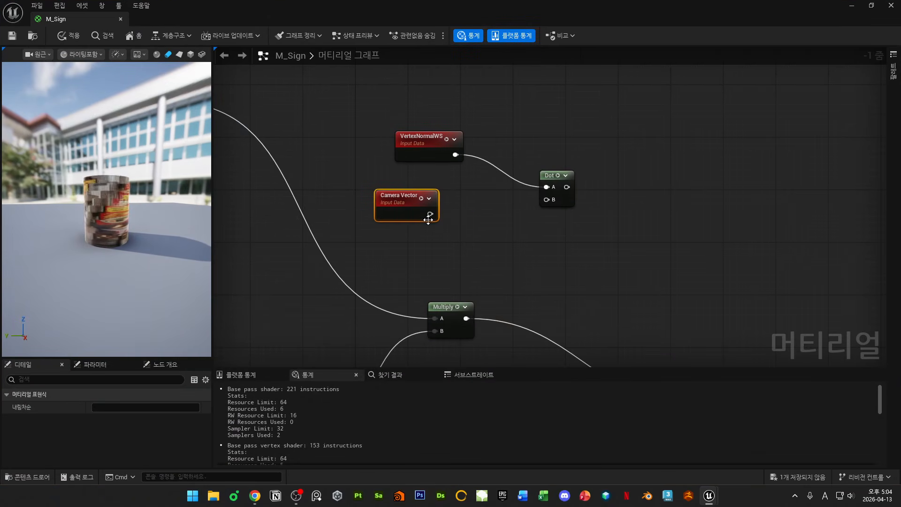
{"action": "left_click_drag", "start_coordinate": [547, 204], "coordinate": [530, 158]}
{"action": "left_click", "coordinate": [519, 163]}
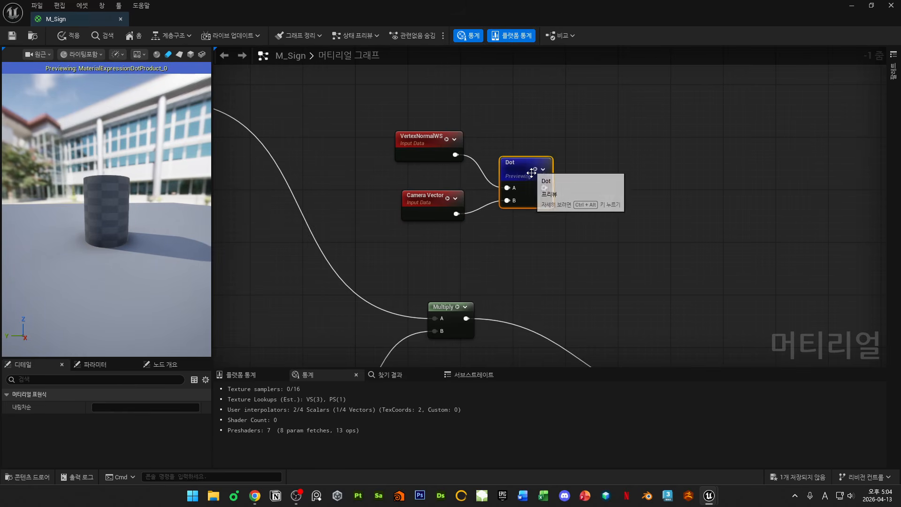
{"action": "mouse_move", "coordinate": [139, 210]}
{"action": "left_mouse_down"}
{"action": "mouse_move", "coordinate": [139, 244]}
{"action": "mouse_move", "coordinate": [150, 216]}
{"action": "left_mouse_up"}
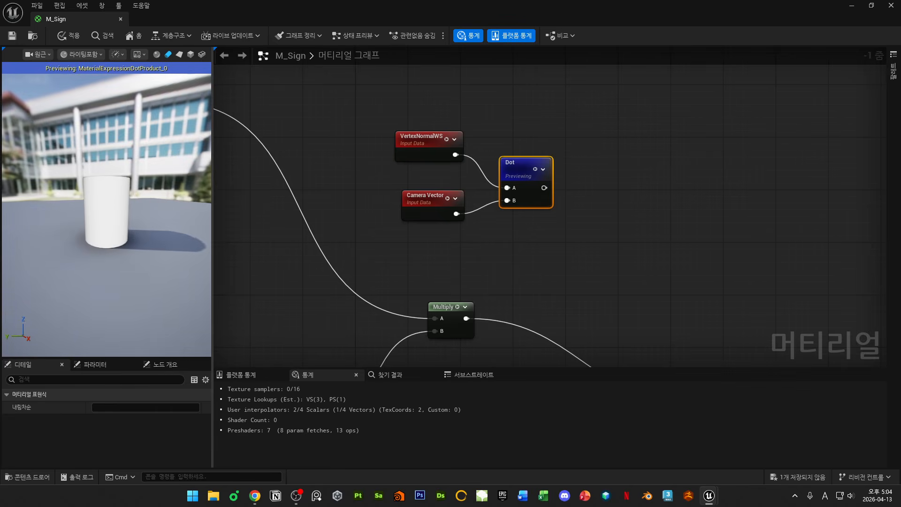
{"action": "mouse_move", "coordinate": [116, 181]}
{"action": "right_mouse_down"}
{"action": "mouse_move", "coordinate": [115, 216]}
{"action": "mouse_move", "coordinate": [115, 197]}
{"action": "right_mouse_up"}
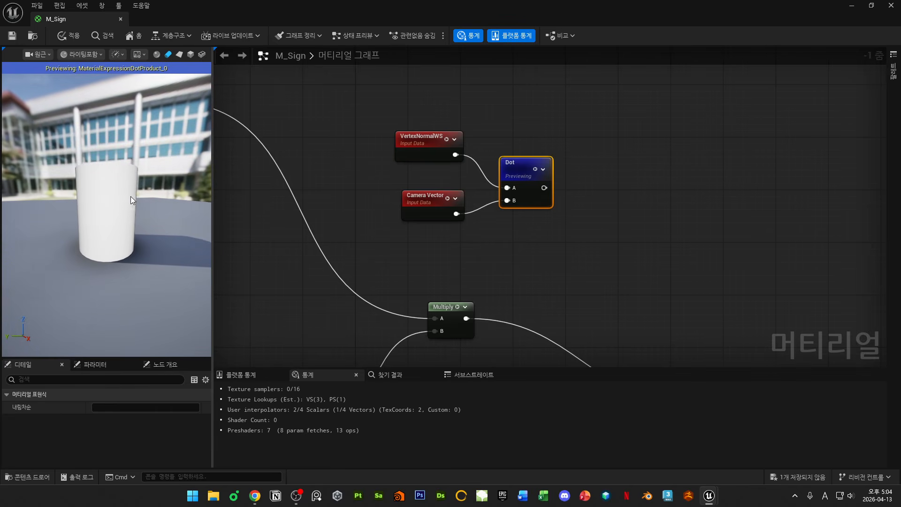
- Add a Fresnel node below the Dot node for comparison and delete it again
{"action": "right_click_drag", "start_coordinate": [555, 219], "coordinate": [515, 242]}
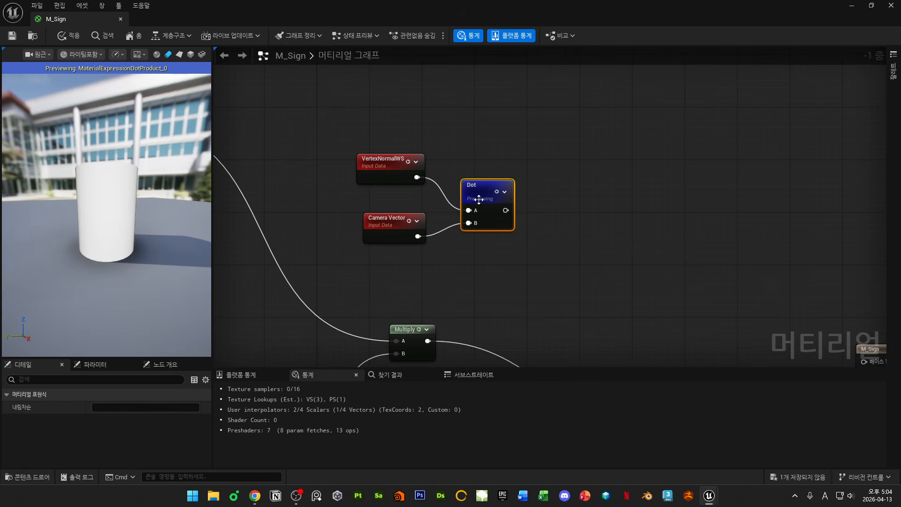
{"action": "left_click", "coordinate": [606, 213]}
{"action": "right_click", "coordinate": [606, 213]}
{"action": "type", "text": "fre"}
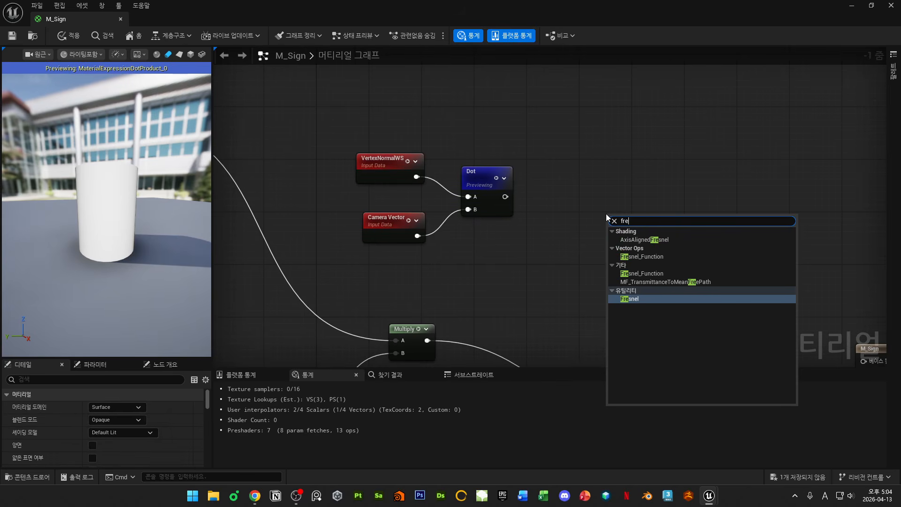
{"action": "key", "text": "Return"}
{"action": "left_click_drag", "start_coordinate": [626, 221], "coordinate": [521, 246]}
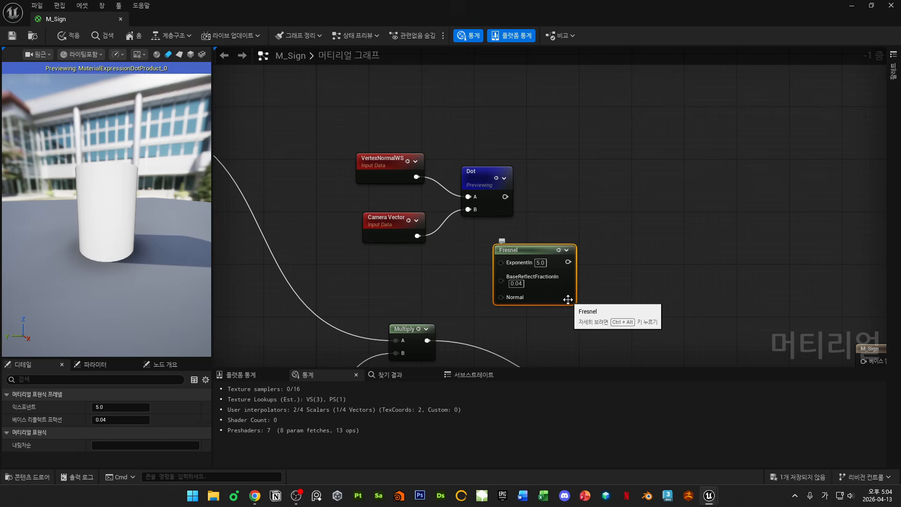
{"action": "key", "text": "Delete"}
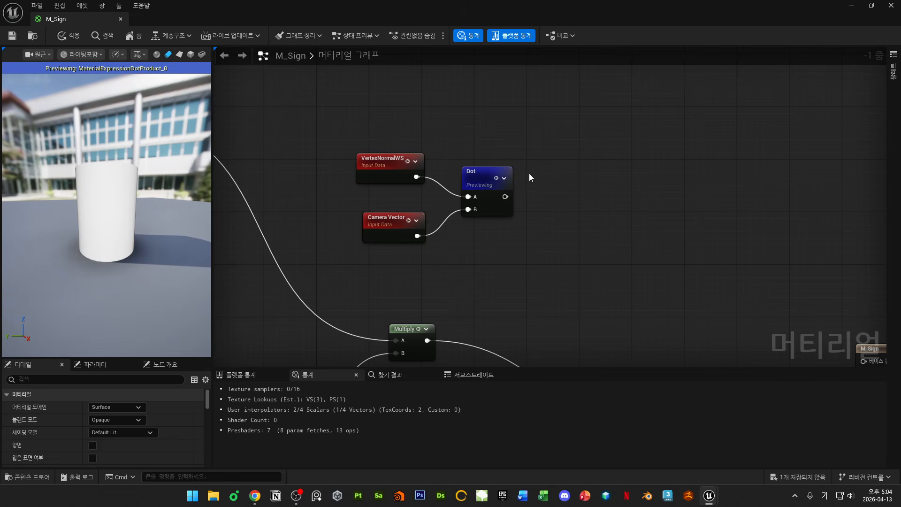
- Stop previewing the Dot node and shift it and the VertexNormalWS node slightly down to tidy the wiring
{"action": "left_click", "coordinate": [497, 177]}
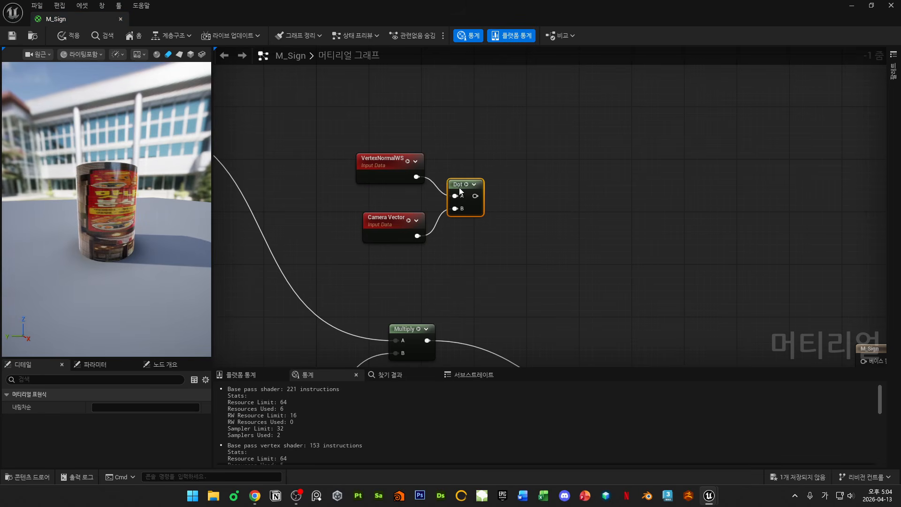
{"action": "left_click_drag", "start_coordinate": [459, 187], "coordinate": [460, 194]}
{"action": "left_click", "coordinate": [523, 195]}
{"action": "left_click_drag", "start_coordinate": [395, 170], "coordinate": [395, 177]}
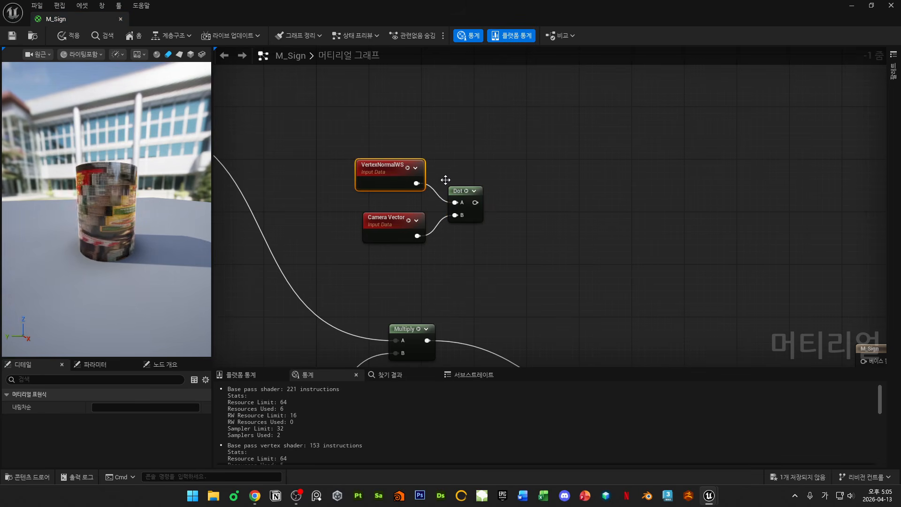
{"action": "left_click", "coordinate": [535, 209]}
- Add a Saturate node fed by the Dot output, preview it on the cylinder and line it up with the Dot node
{"action": "right_click", "coordinate": [535, 209]}
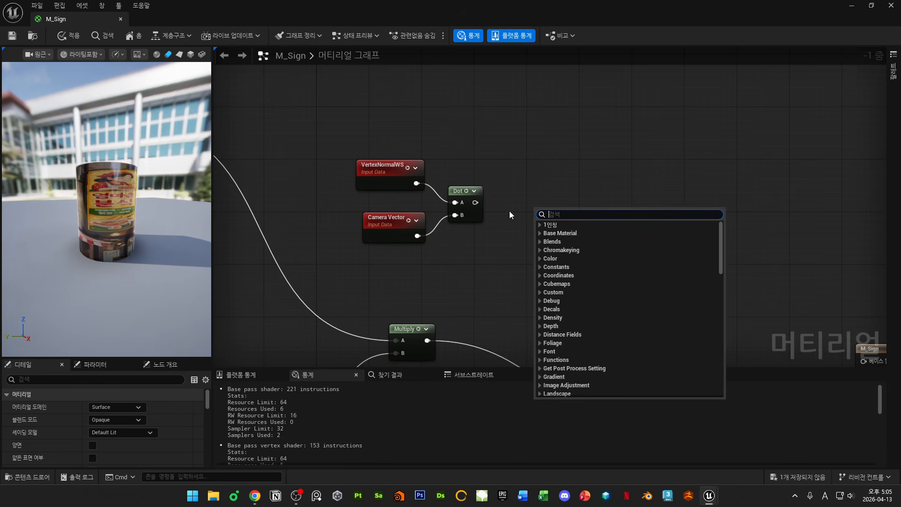
{"action": "left_click", "coordinate": [475, 202]}
{"action": "left_click_drag", "start_coordinate": [475, 202], "coordinate": [500, 204]}
{"action": "type", "text": "sat"}
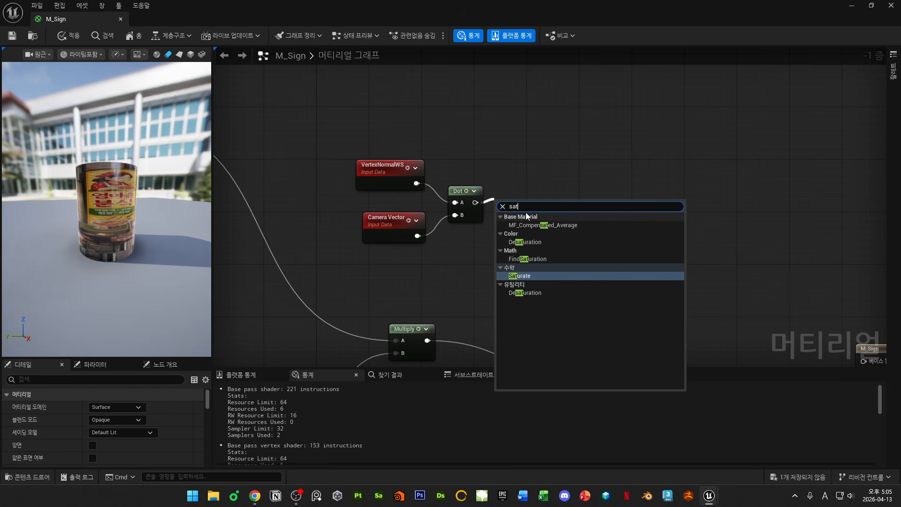
{"action": "key", "text": "Return"}
{"action": "key", "text": "space"}
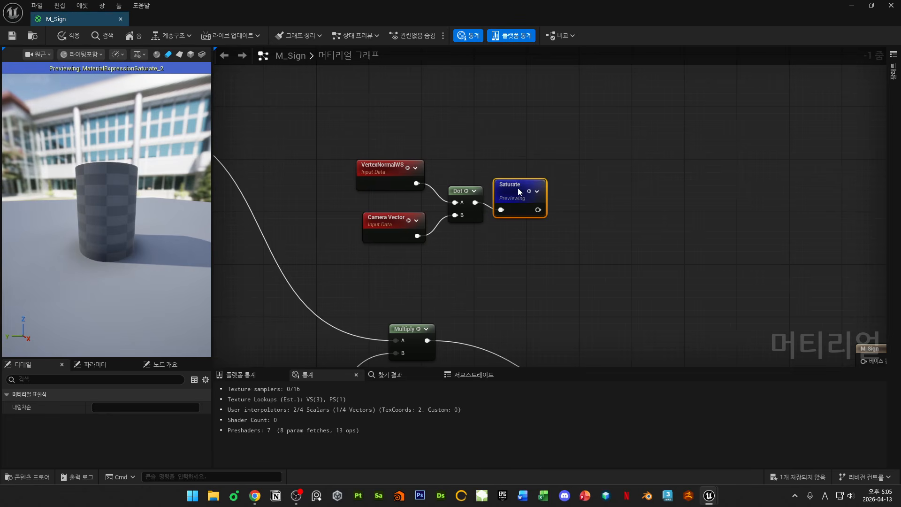
{"action": "left_click_drag", "start_coordinate": [518, 191], "coordinate": [525, 184]}
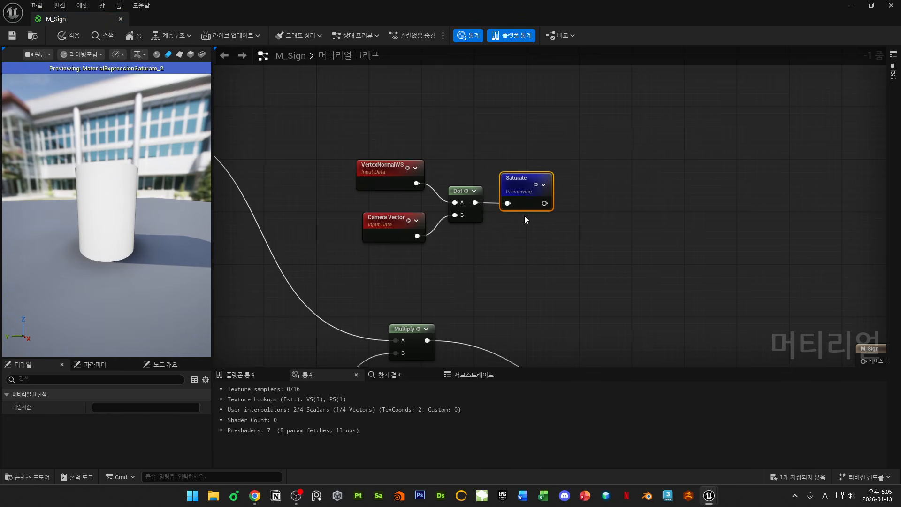
- Square the saturated view-angle term with a new Multiply node taking Saturate into both A and B, and preview it
{"action": "left_click", "coordinate": [591, 187]}
{"action": "right_click", "coordinate": [590, 187]}
{"action": "type", "text": "mul"}
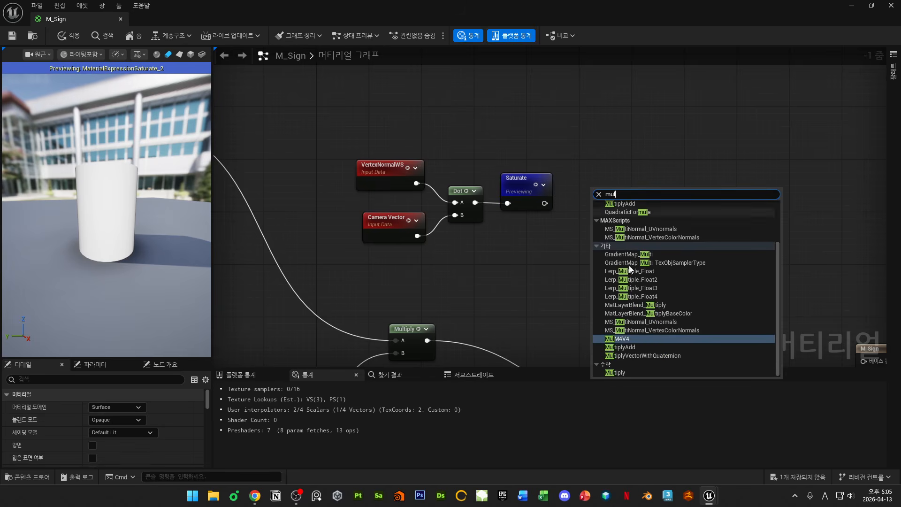
{"action": "left_click", "coordinate": [616, 373]}
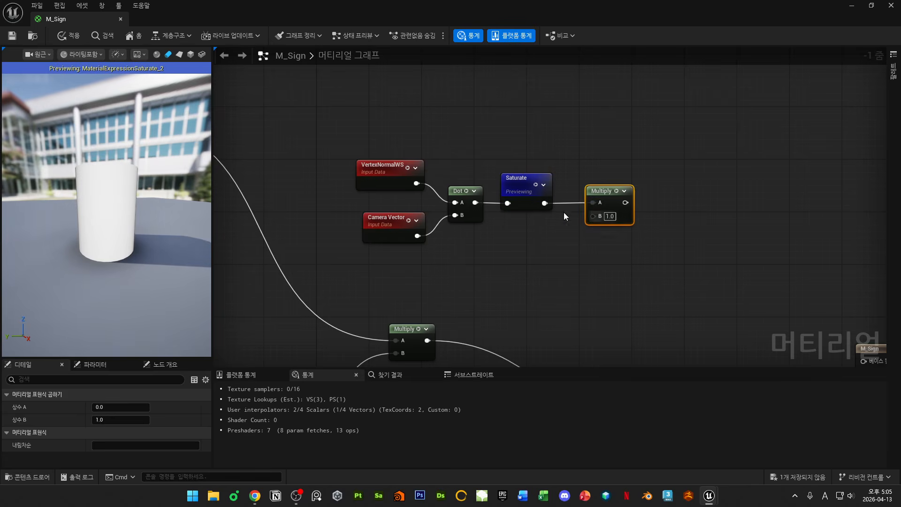
{"action": "key", "text": "space"}
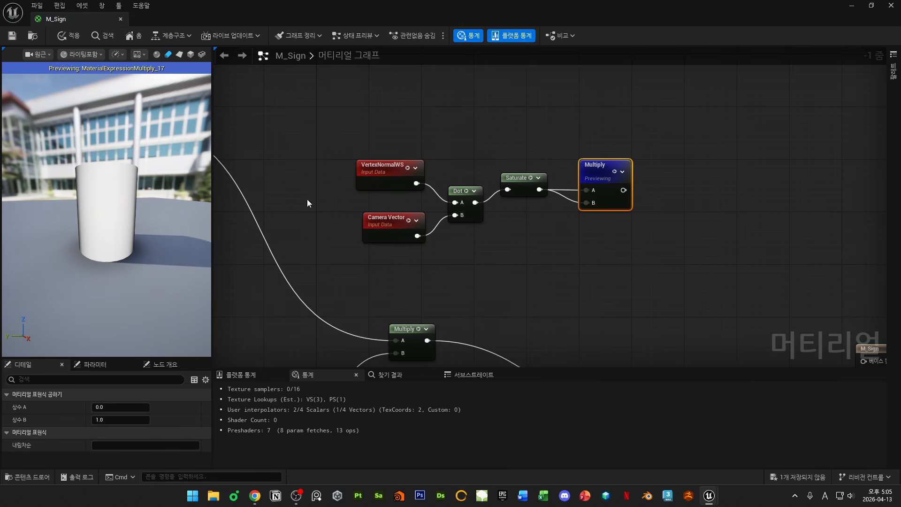
- Align the Saturate and squaring Multiply nodes with the Dot node and reposition the whole view-angle chain as one group
{"action": "left_click_drag", "start_coordinate": [516, 179], "coordinate": [515, 192]}
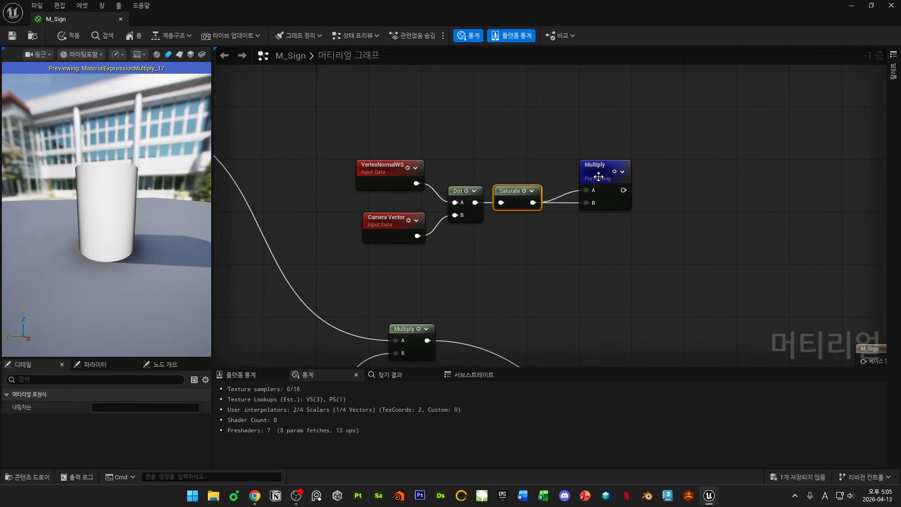
{"action": "left_click_drag", "start_coordinate": [598, 177], "coordinate": [585, 190]}
{"action": "right_click_drag", "start_coordinate": [592, 207], "coordinate": [652, 178]}
{"action": "scroll", "coordinate": [651, 178], "scroll_direction": "down", "scroll_amount": 1}
{"action": "left_click_drag", "start_coordinate": [429, 125], "coordinate": [544, 158]}
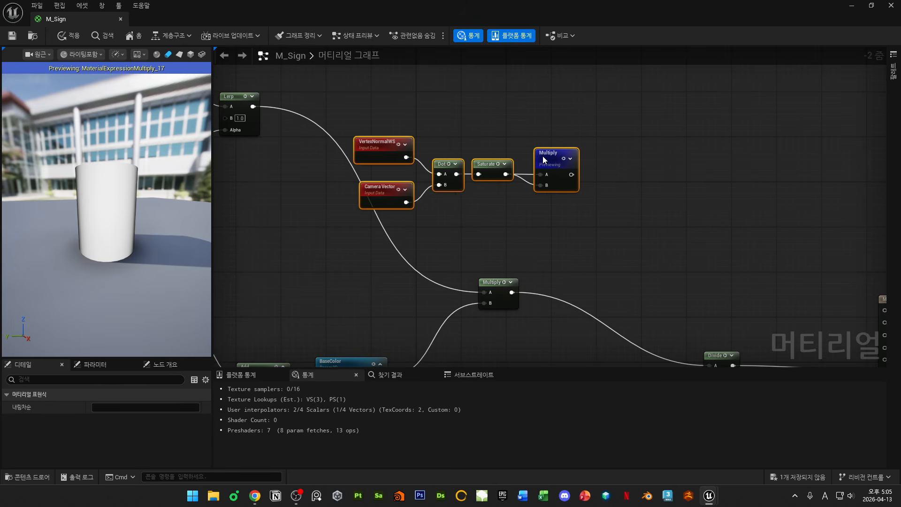
- Add a Multiply node combining the squared view-angle term (A) with the dot-mask and BaseColor Multiply (B), and preview it on the cylinder
{"action": "left_click", "coordinate": [607, 253]}
{"action": "right_click", "coordinate": [612, 219]}
{"action": "type", "text": "mul"}
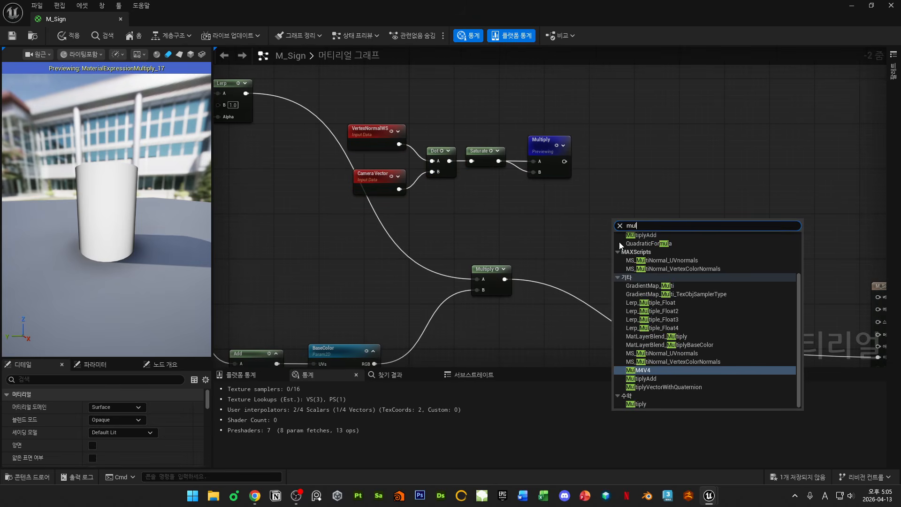
{"action": "left_click", "coordinate": [650, 404]}
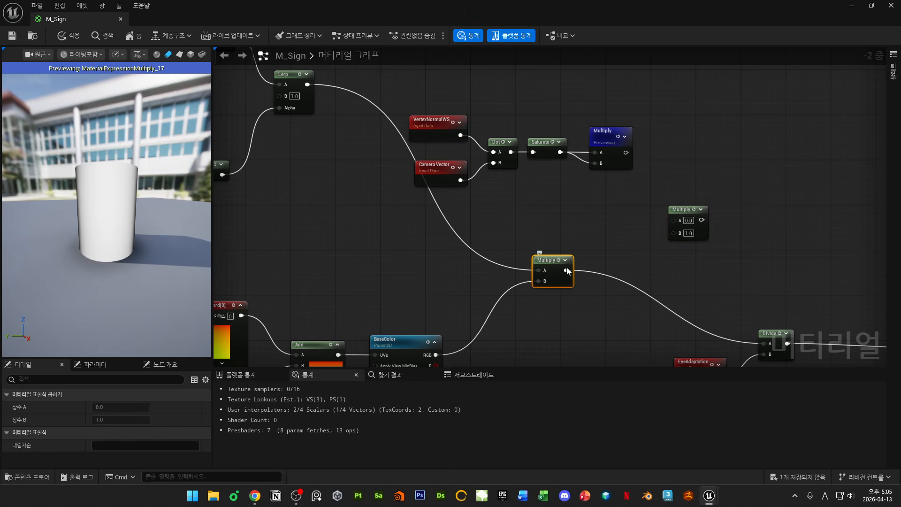
{"action": "left_click_drag", "start_coordinate": [650, 170], "coordinate": [626, 152]}
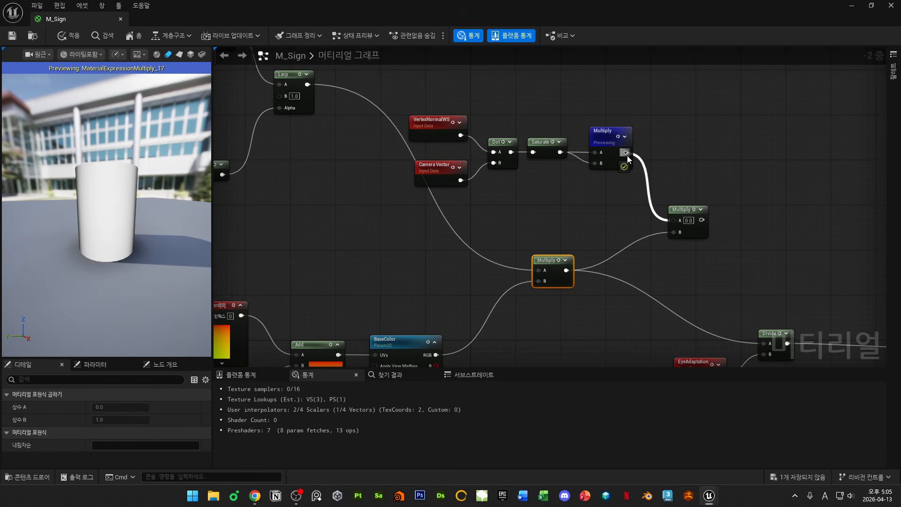
{"action": "left_click", "coordinate": [697, 215]}
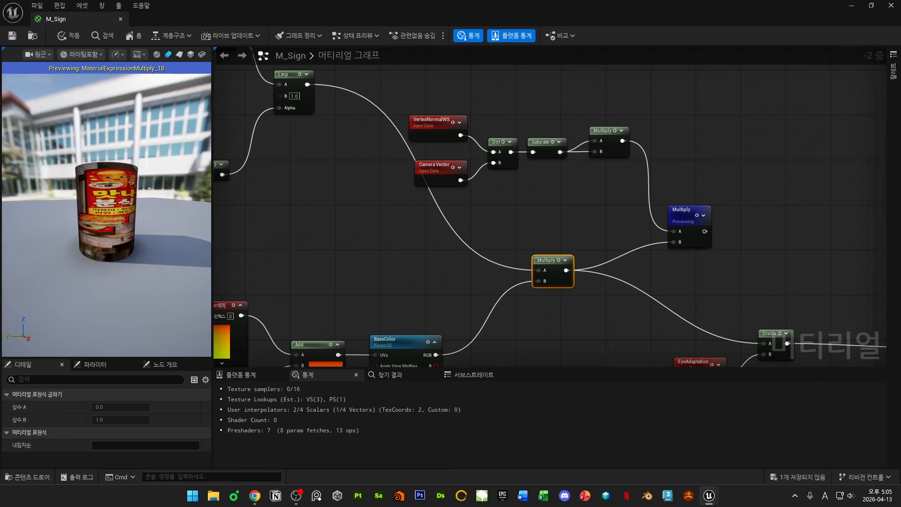
{"action": "right_click_drag", "start_coordinate": [610, 212], "coordinate": [531, 166]}
{"action": "left_click_drag", "start_coordinate": [93, 167], "coordinate": [107, 140]}
{"action": "scroll", "coordinate": [93, 167], "scroll_direction": "up", "scroll_amount": 5}
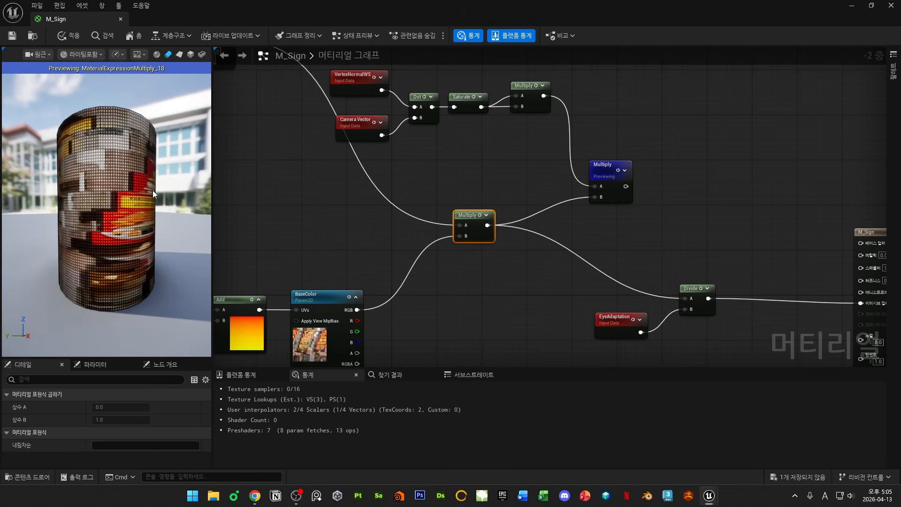
- Stop the node preview and connect the new combining Multiply's output to the Divide node's A input
{"action": "right_click_drag", "start_coordinate": [547, 189], "coordinate": [412, 161]}
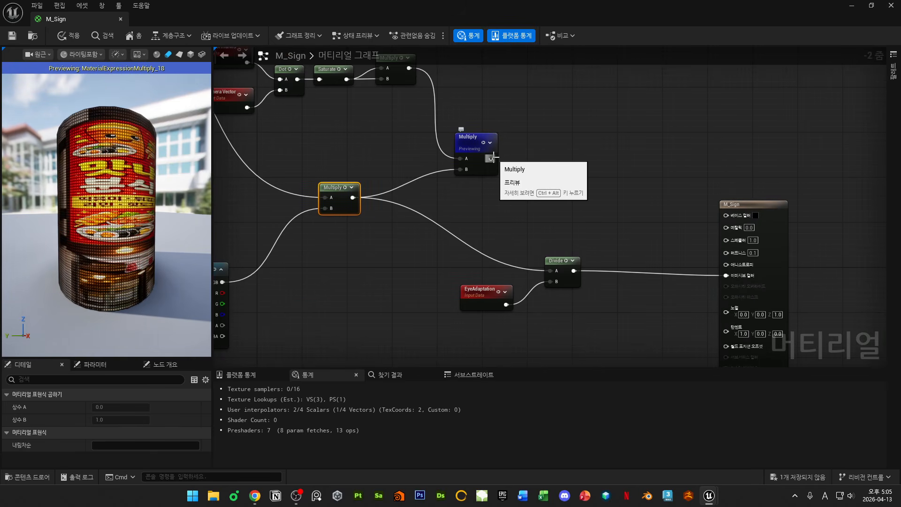
{"action": "left_click", "coordinate": [491, 159]}
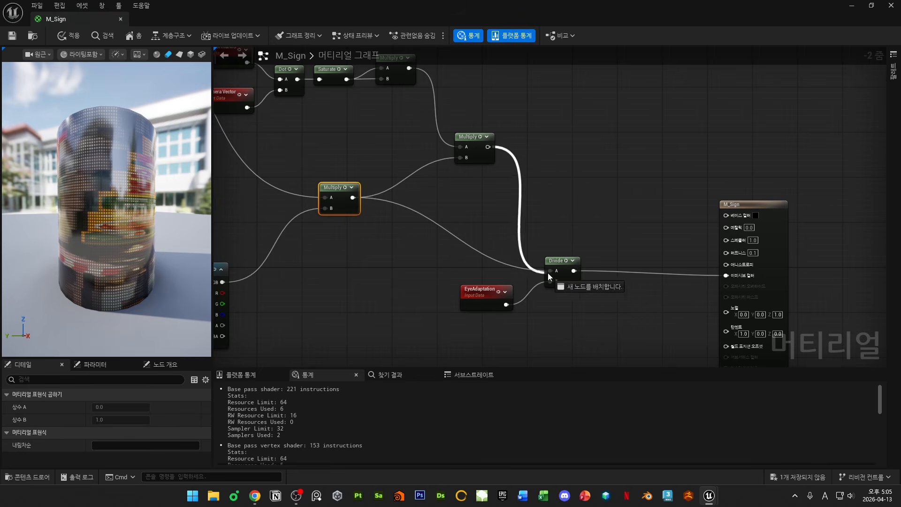
{"action": "left_click_drag", "start_coordinate": [548, 272], "coordinate": [550, 270]}
- Move EyeAdaptation and Divide up beside the combining Multiply and raise the M_Sign output node level with them
{"action": "left_click", "coordinate": [489, 295]}
{"action": "left_click", "coordinate": [567, 269], "text": "shift"}
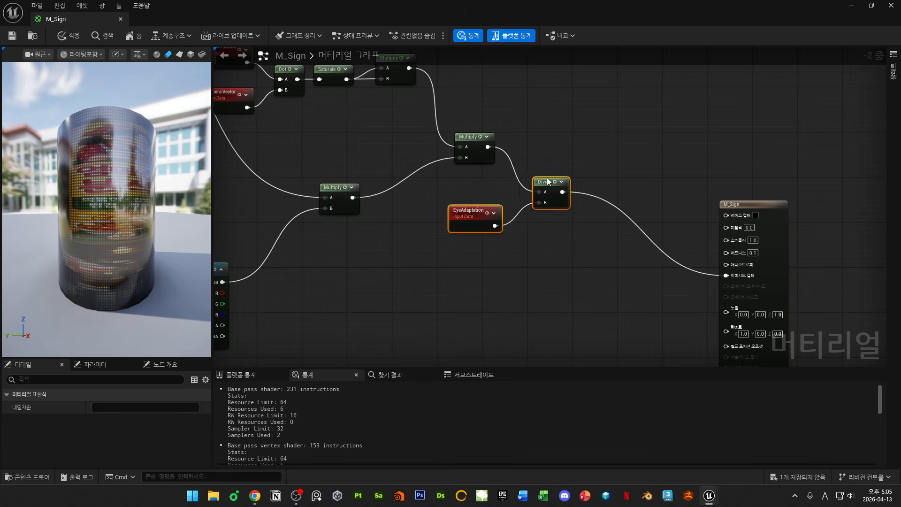
{"action": "left_click_drag", "start_coordinate": [547, 180], "coordinate": [542, 192]}
{"action": "left_click_drag", "start_coordinate": [744, 203], "coordinate": [727, 125]}
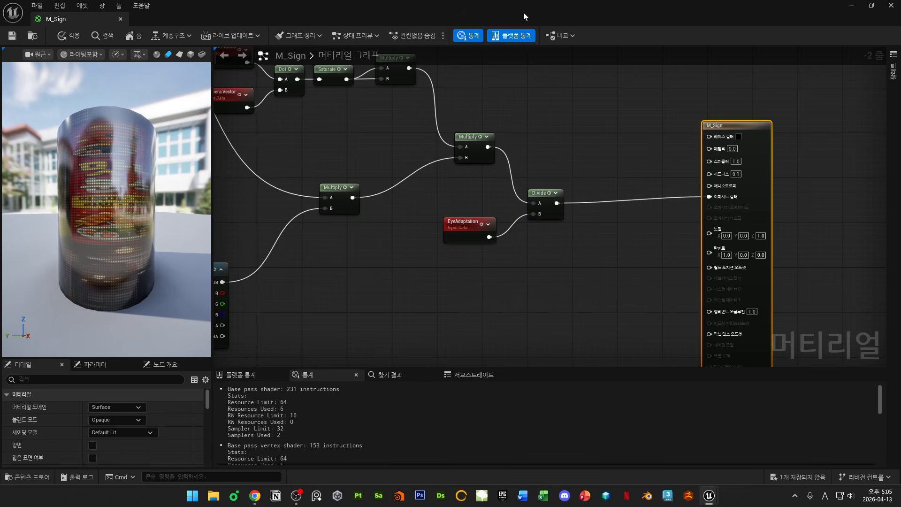
- Move the material editor window aside and examine the edge falloff on the level's sign cylinders from near and far
{"action": "left_click_drag", "start_coordinate": [524, 16], "coordinate": [312, 306]}
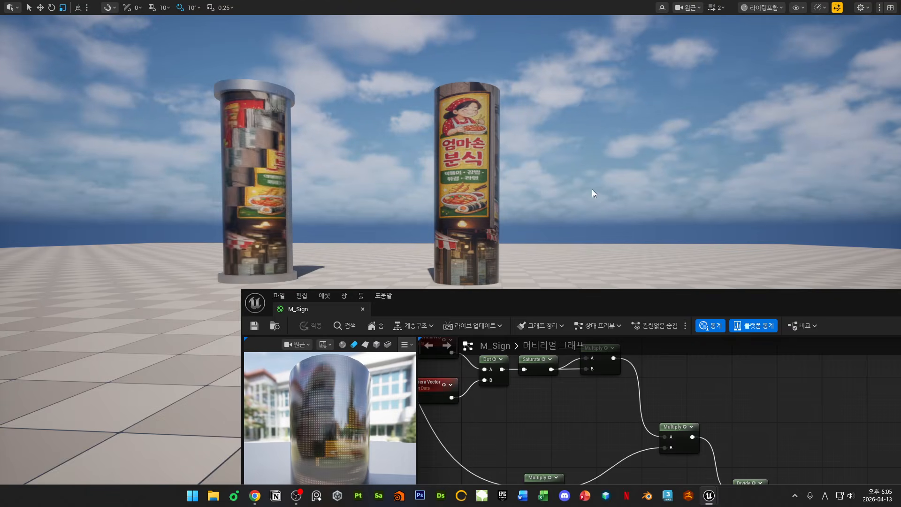
{"action": "key", "text": "s"}
{"action": "right_click_drag", "start_coordinate": [553, 186], "coordinate": [575, 186]}
{"action": "key", "text": "w"}
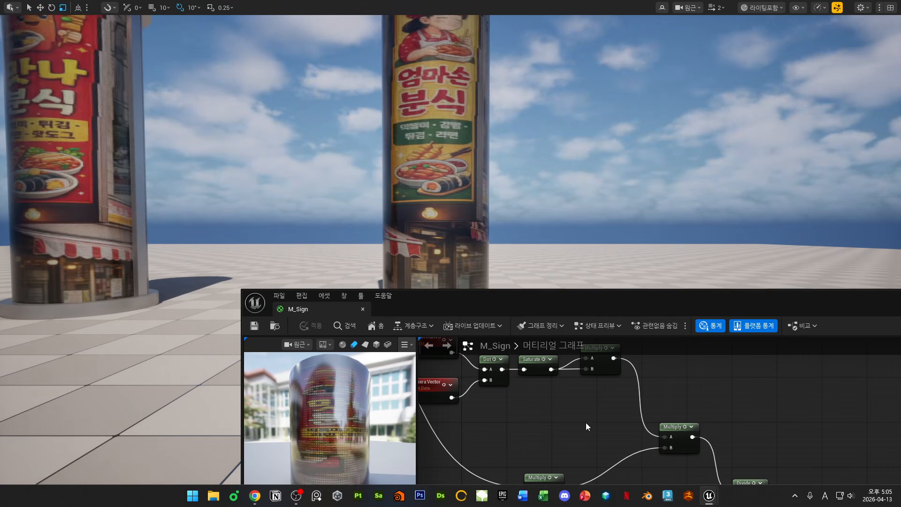
{"action": "right_click_drag", "start_coordinate": [601, 377], "coordinate": [678, 408]}
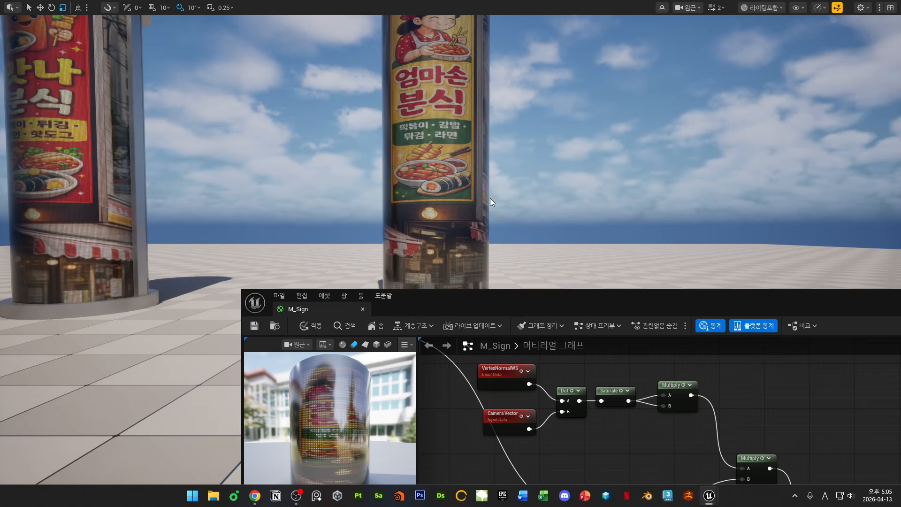
{"action": "scroll", "coordinate": [505, 207], "scroll_direction": "up", "scroll_amount": 5}
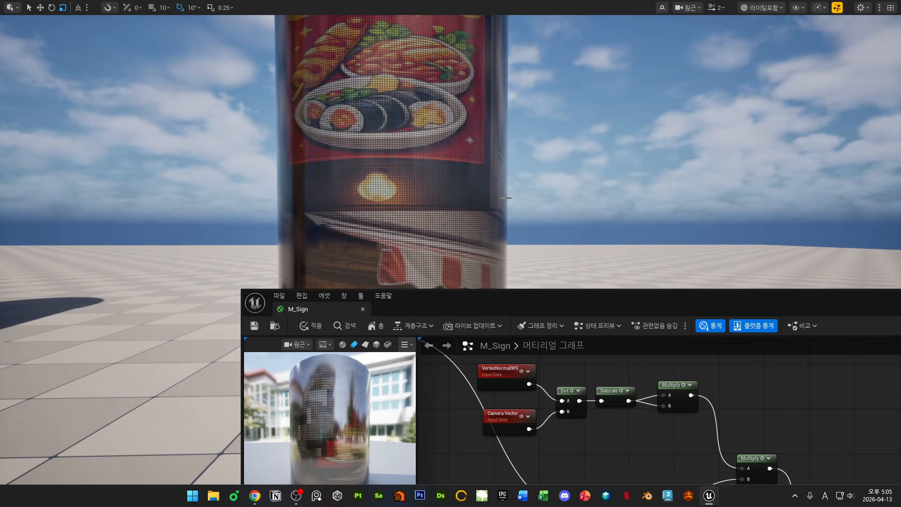
{"action": "scroll", "coordinate": [526, 248], "scroll_direction": "up", "scroll_amount": 3}
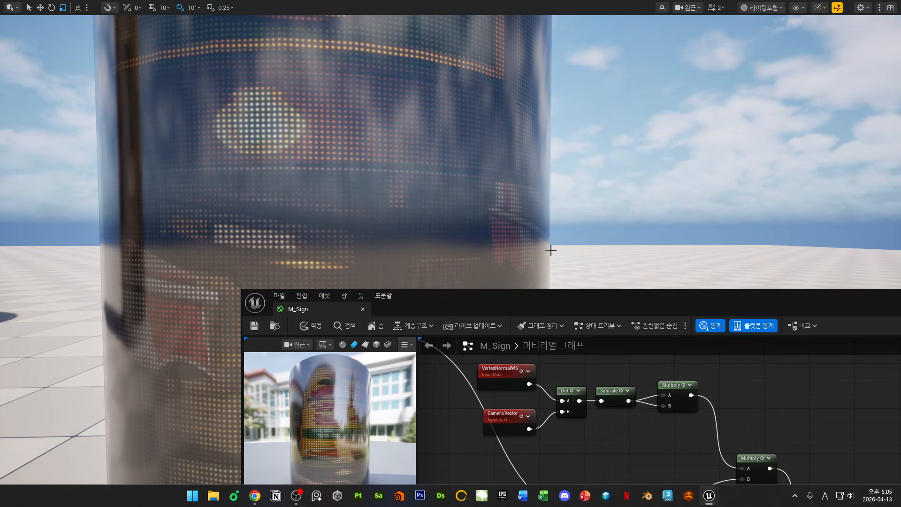
{"action": "scroll", "coordinate": [419, 121], "scroll_direction": "down", "scroll_amount": 8}
- Add another Multiply after the squaring Multiply, feeding the squared term into A and the Saturate output into B
{"action": "right_click_drag", "start_coordinate": [688, 406], "coordinate": [638, 412]}
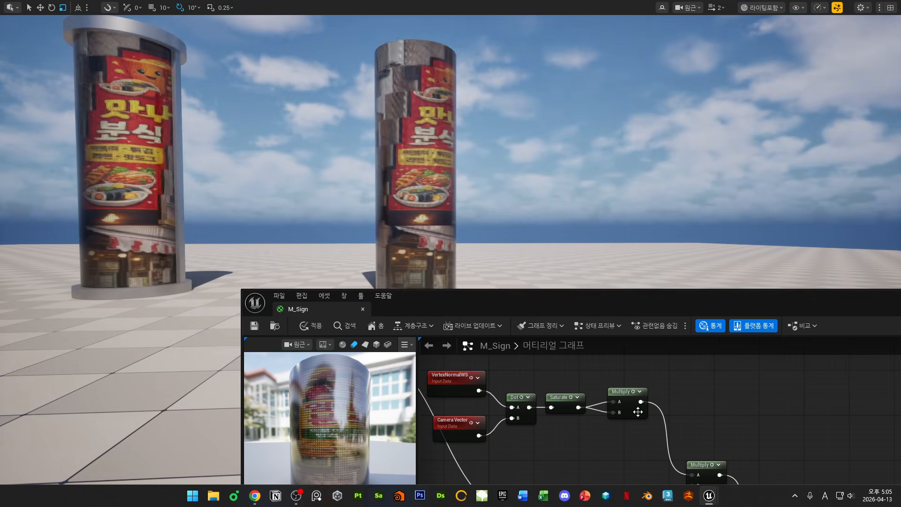
{"action": "scroll", "coordinate": [638, 412], "scroll_direction": "up", "scroll_amount": 2}
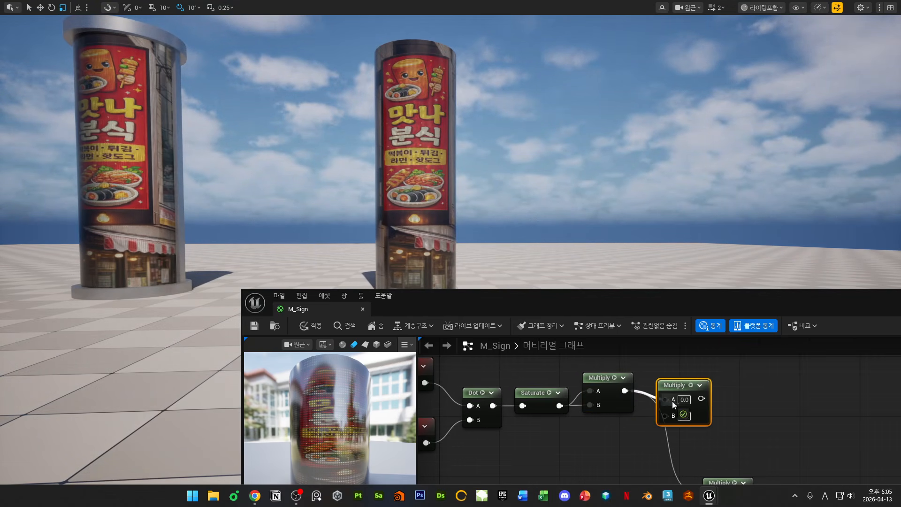
{"action": "right_click", "coordinate": [617, 364]}
{"action": "right_click_drag", "start_coordinate": [614, 437], "coordinate": [618, 471]}
{"action": "left_click", "coordinate": [617, 472]}
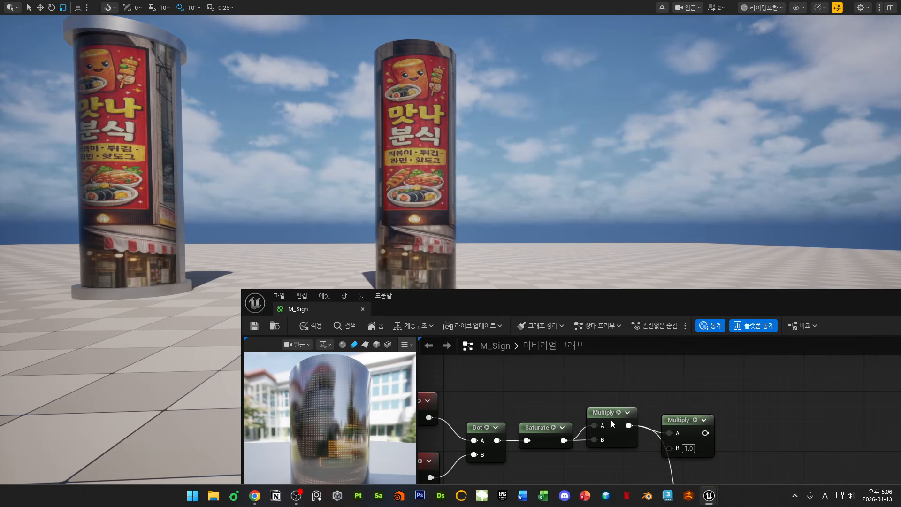
{"action": "left_click_drag", "start_coordinate": [683, 425], "coordinate": [680, 409]}
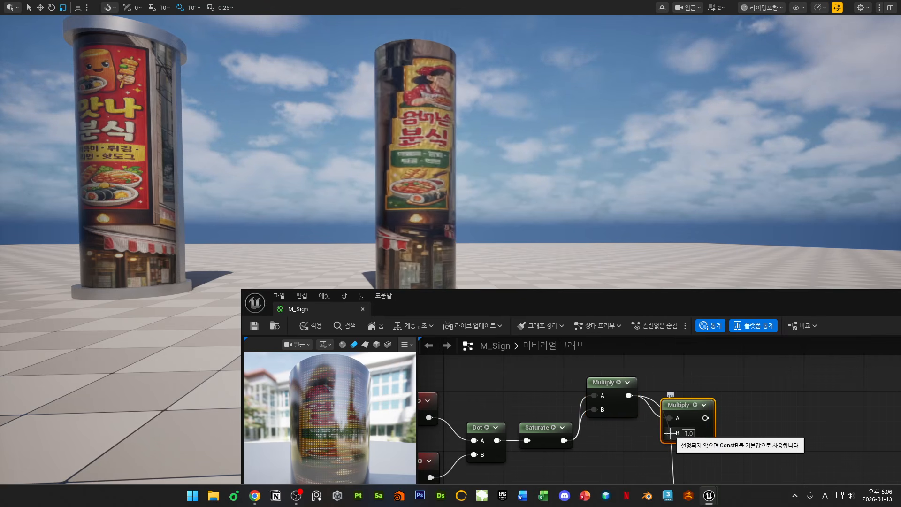
{"action": "left_click_drag", "start_coordinate": [673, 406], "coordinate": [665, 421]}
{"action": "scroll", "coordinate": [673, 423], "scroll_direction": "down", "scroll_amount": 3}
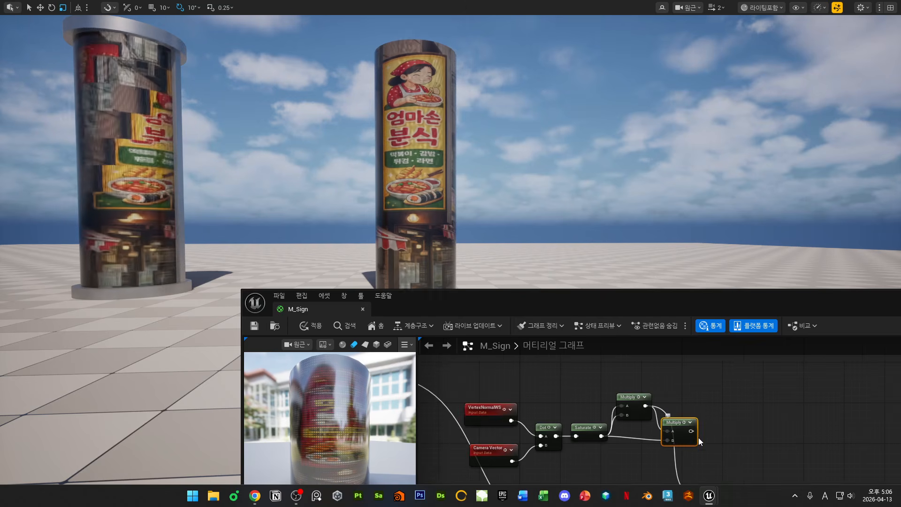
- Connect the cubed view-angle term to the combining Multiply's A input, tidy the nodes and save M_Sign
{"action": "right_click_drag", "start_coordinate": [687, 449], "coordinate": [612, 414]}
{"action": "left_click_drag", "start_coordinate": [616, 395], "coordinate": [627, 461]}
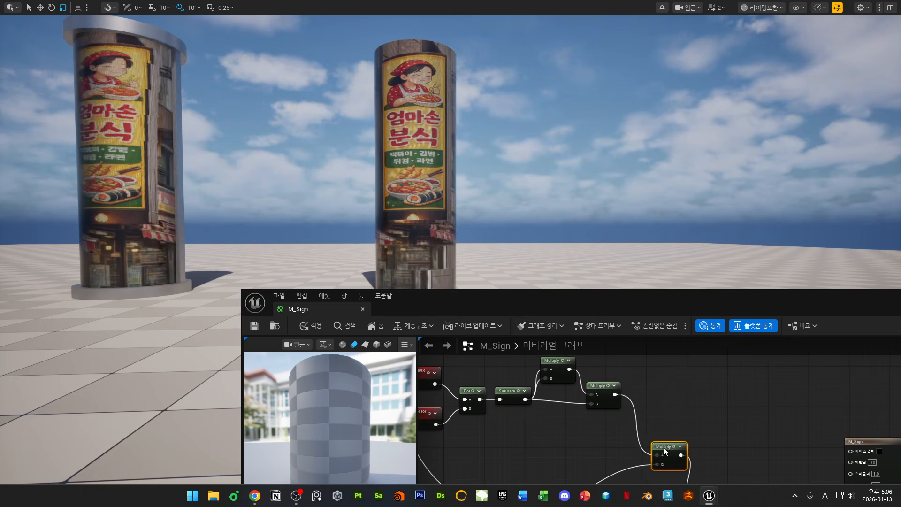
{"action": "scroll", "coordinate": [722, 403], "scroll_direction": "down", "scroll_amount": 3}
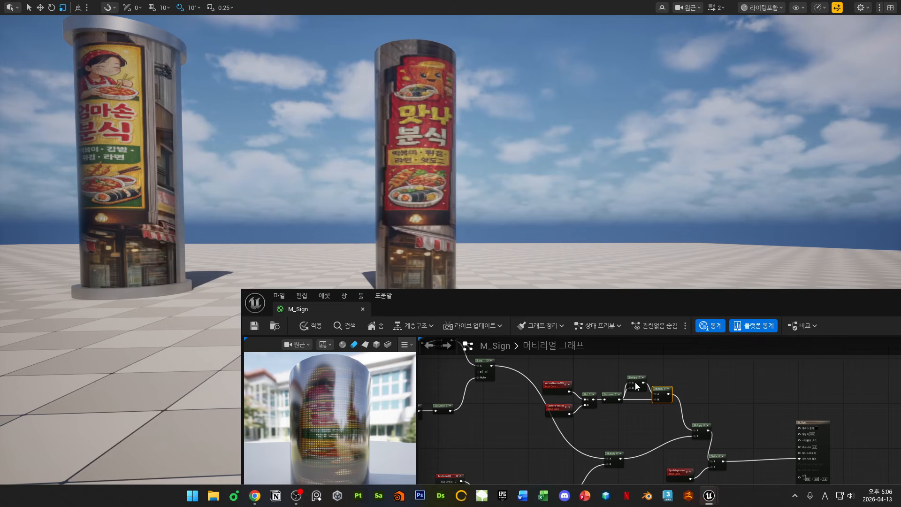
{"action": "left_click", "coordinate": [254, 326]}
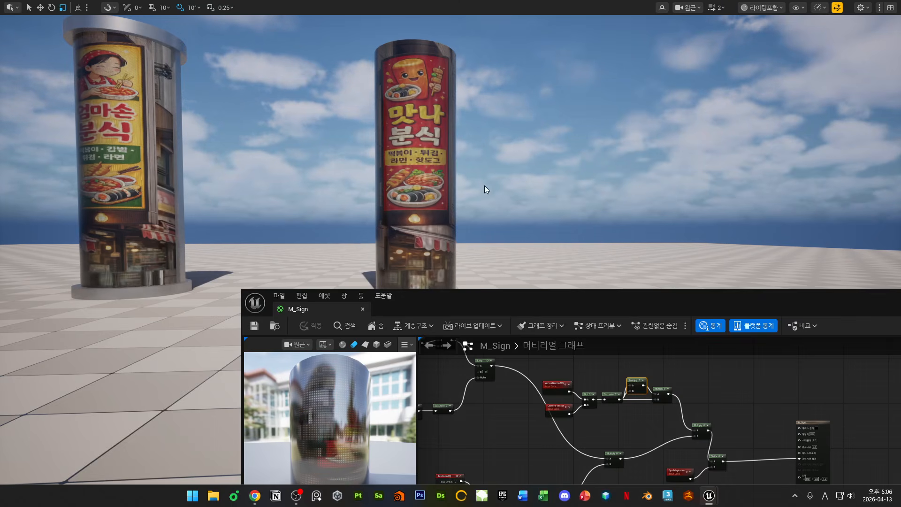
- Examine the stronger edge falloff on both level cylinders from farther away, and bring the material editor back to full size
{"action": "key", "text": "s"}
{"action": "key", "text": "a"}
{"action": "right_click_drag", "start_coordinate": [450, 155], "coordinate": [437, 161]}
{"action": "key", "text": "w"}
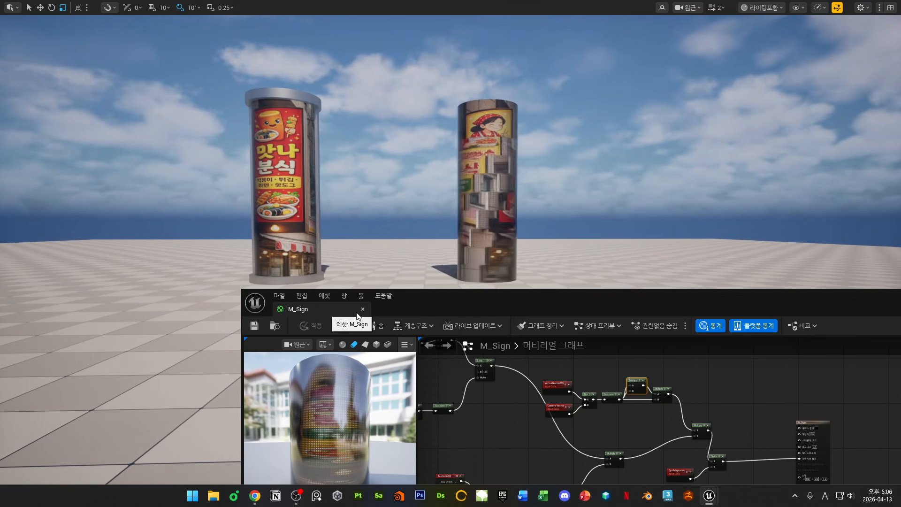
{"action": "left_click_drag", "start_coordinate": [592, 302], "coordinate": [420, 201]}
{"action": "scroll", "coordinate": [509, 219], "scroll_direction": "up", "scroll_amount": 3}
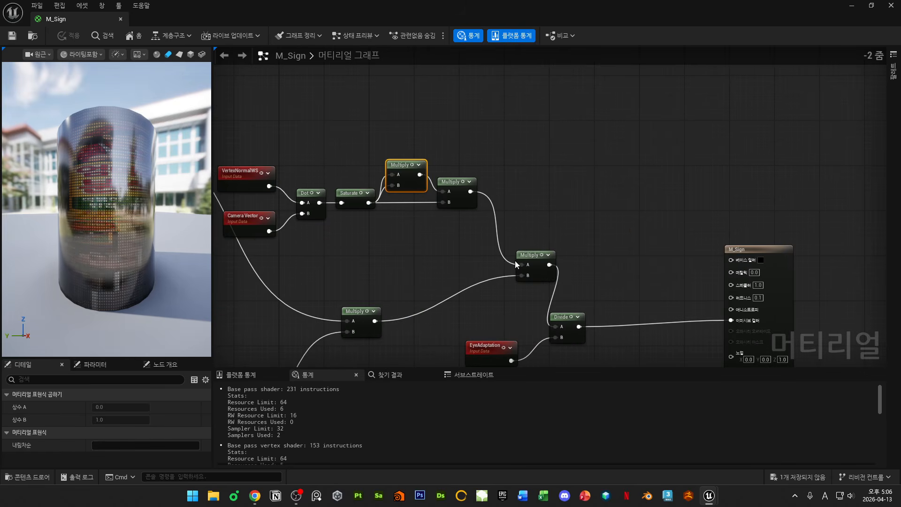
- Tidy the end of the graph by repositioning the combining Multiply, EyeAdaptation, Divide and M_Sign output nodes
{"action": "left_click_drag", "start_coordinate": [544, 343], "coordinate": [566, 360]}
{"action": "left_click_drag", "start_coordinate": [560, 277], "coordinate": [587, 254]}
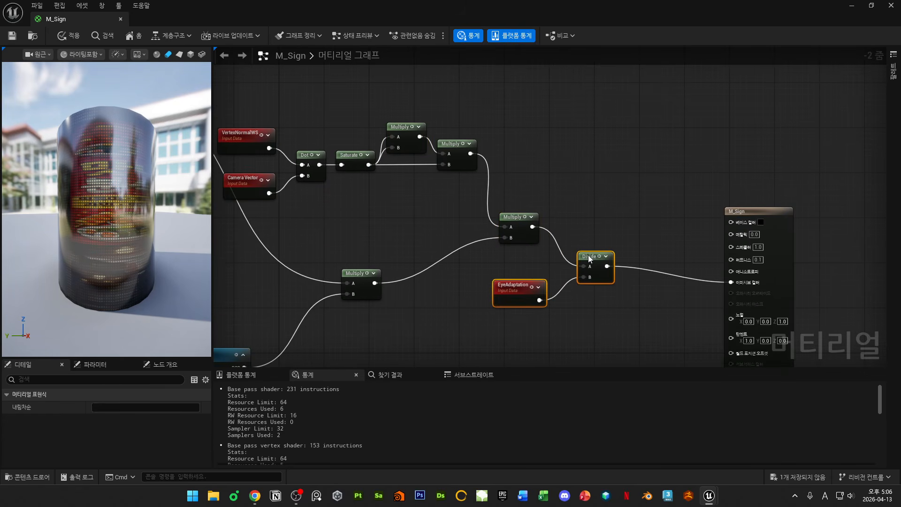
{"action": "left_click_drag", "start_coordinate": [766, 216], "coordinate": [731, 197]}
{"action": "left_click", "coordinate": [617, 205]}
- Close the M_Sign material editor and apply the changes to the original material
{"action": "scroll", "coordinate": [614, 205], "scroll_direction": "down", "scroll_amount": 6}
{"action": "right_click_drag", "start_coordinate": [548, 222], "coordinate": [747, 227]}
{"action": "scroll", "coordinate": [749, 286], "scroll_direction": "up", "scroll_amount": 2}
{"action": "scroll", "coordinate": [749, 285], "scroll_direction": "down", "scroll_amount": 1}
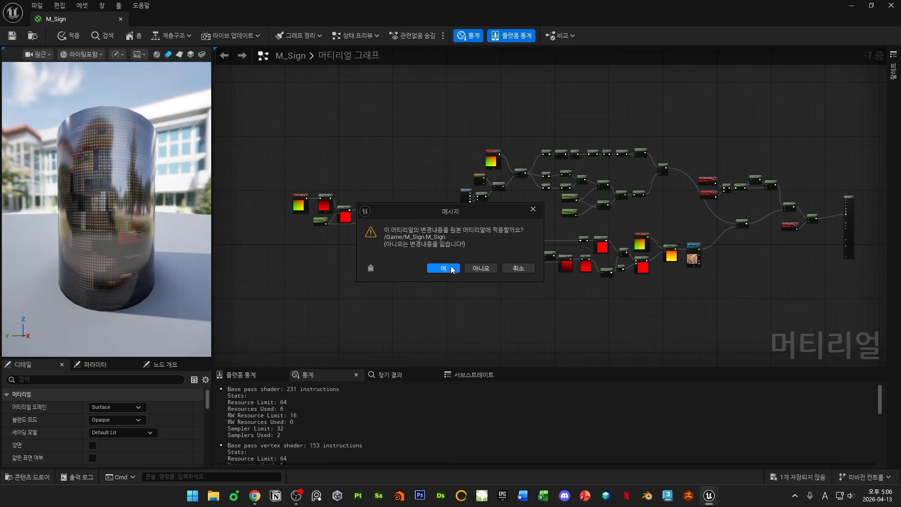
{"action": "left_click", "coordinate": [444, 268]}
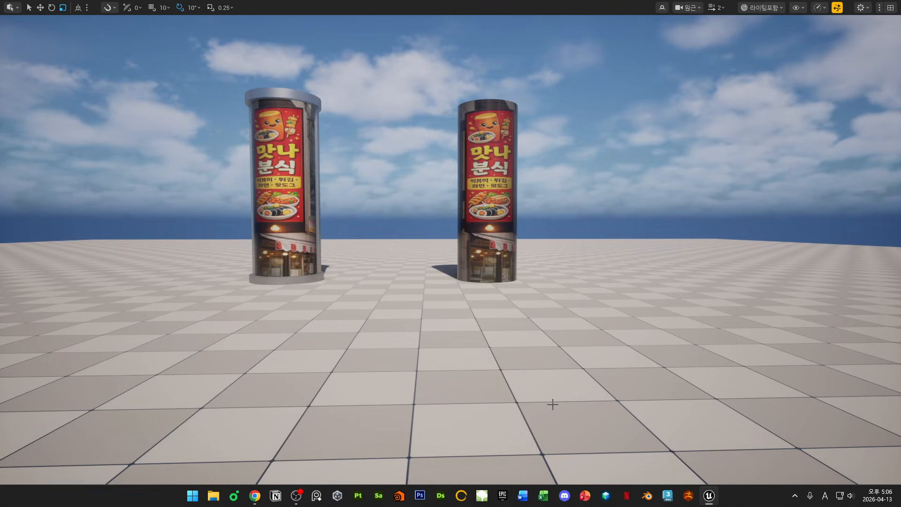
- Play the level and run the character around both sign cylinders to examine the LED dots and angle falloff up close
{"action": "key", "text": "alt+p"}
{"action": "left_click", "coordinate": [553, 404]}
{"action": "key", "text": "s"}
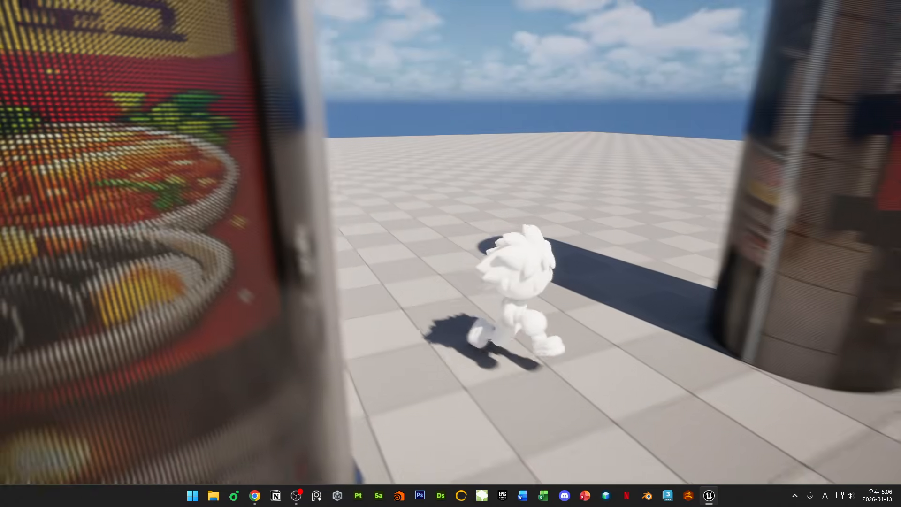
{"action": "key", "text": "d"}
{"action": "key", "text": "w"}
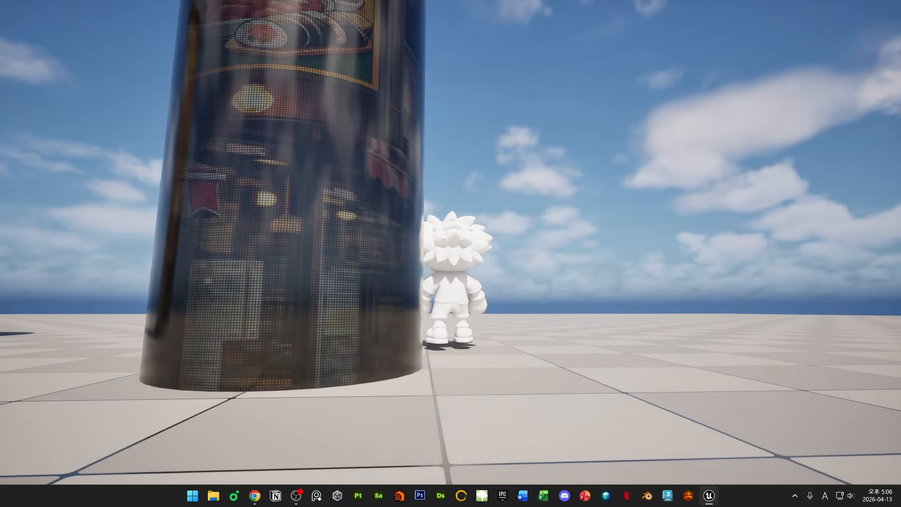
{"action": "key", "text": "s"}
{"action": "key", "text": "a"}
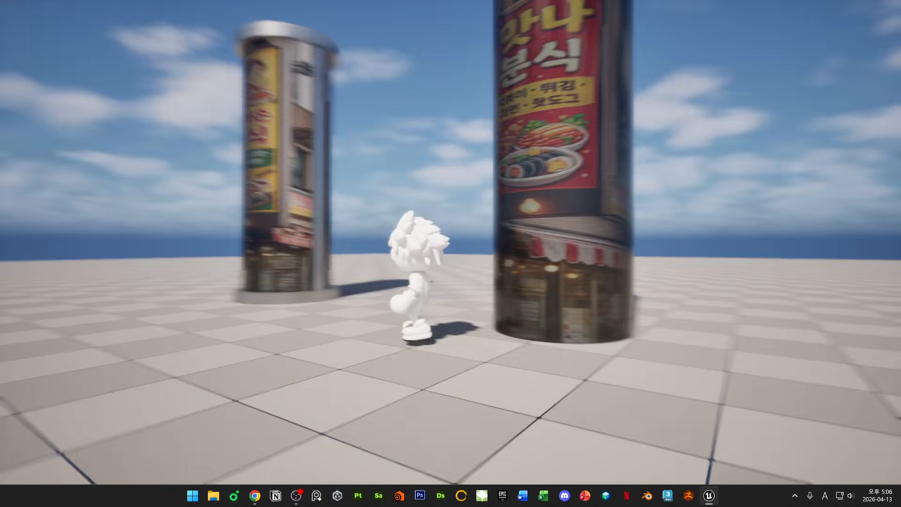
{"action": "key", "text": "w"}
{"action": "key", "text": "a"}
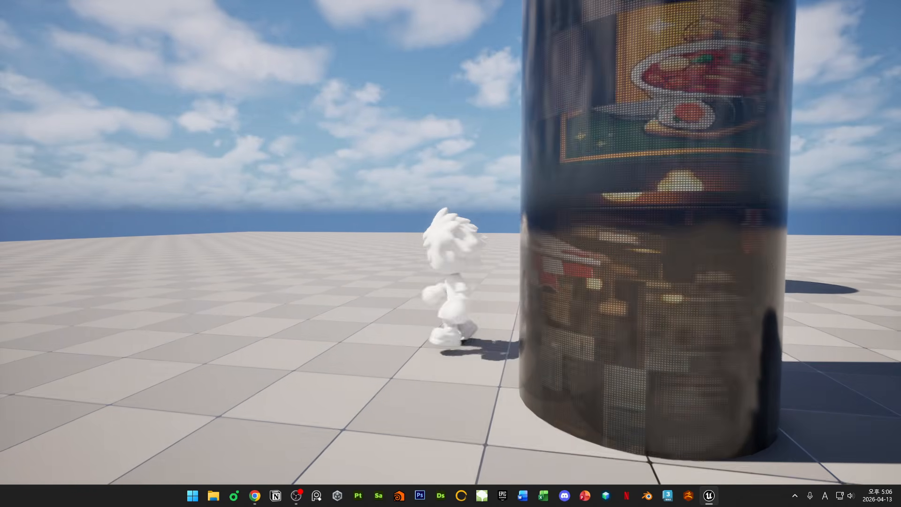
{"action": "key", "text": "s"}
{"action": "key", "text": "d"}
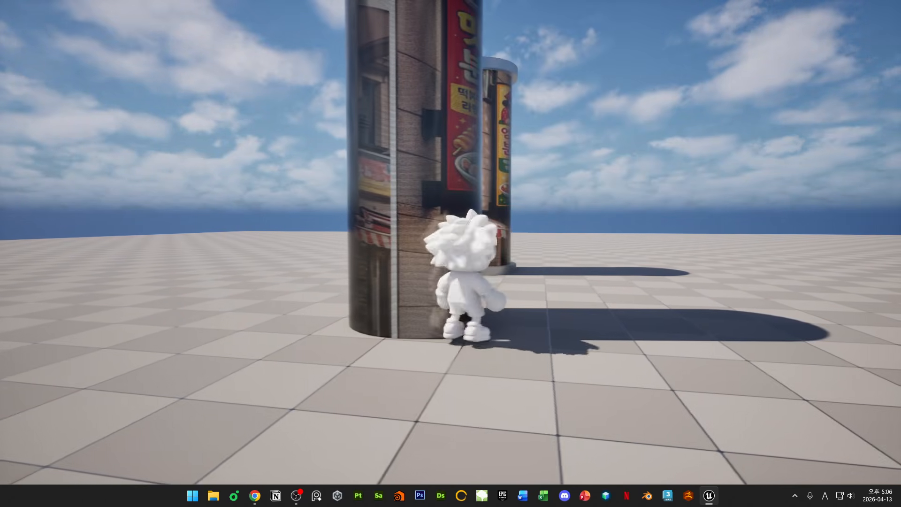
{"action": "key", "text": "w"}
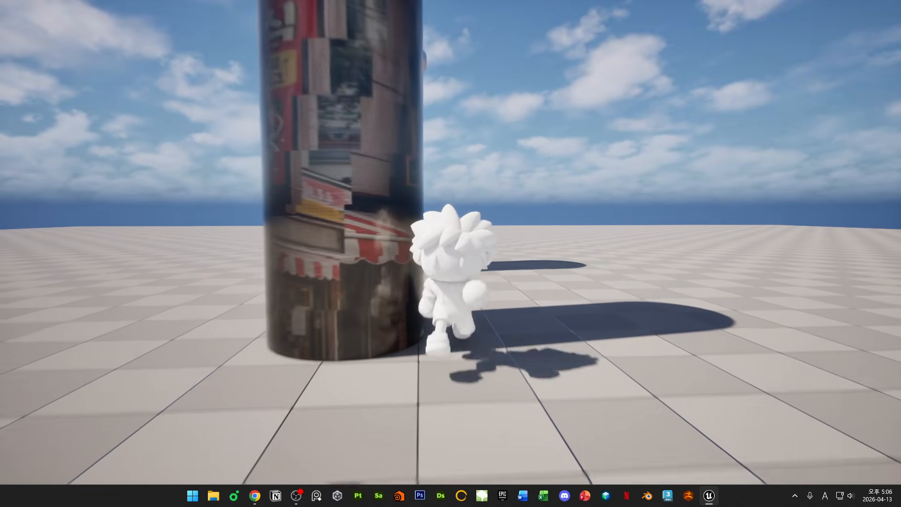
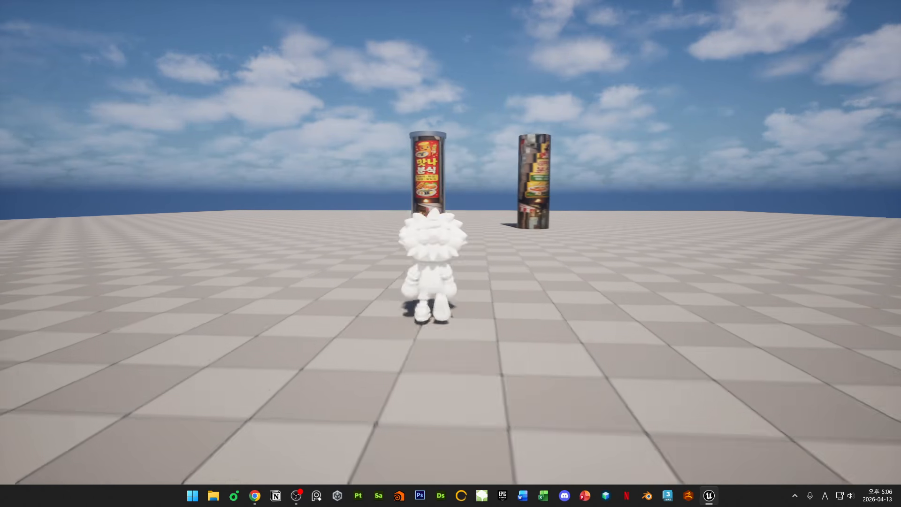
- Approach the cylinders again from a distance, examine the changing signs from low and side angles, and stop the play session
{"action": "key", "text": "w"}
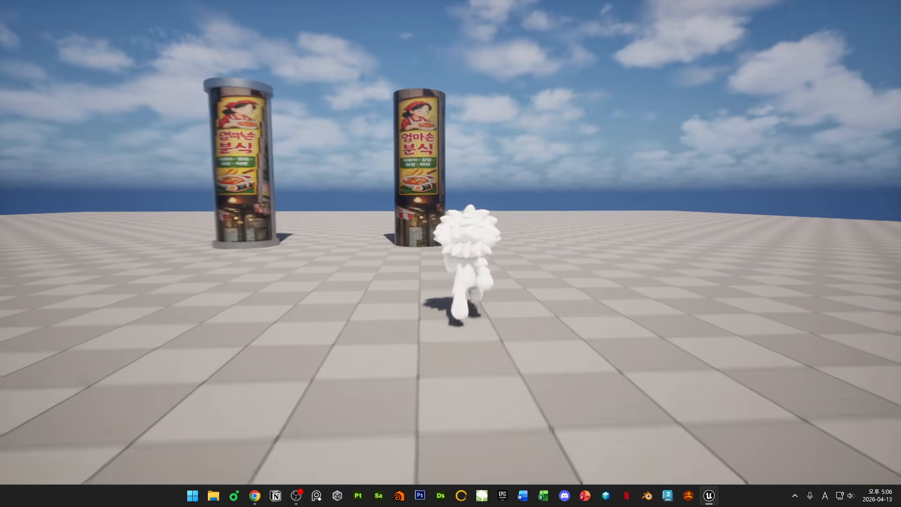
{"action": "key", "text": "d"}
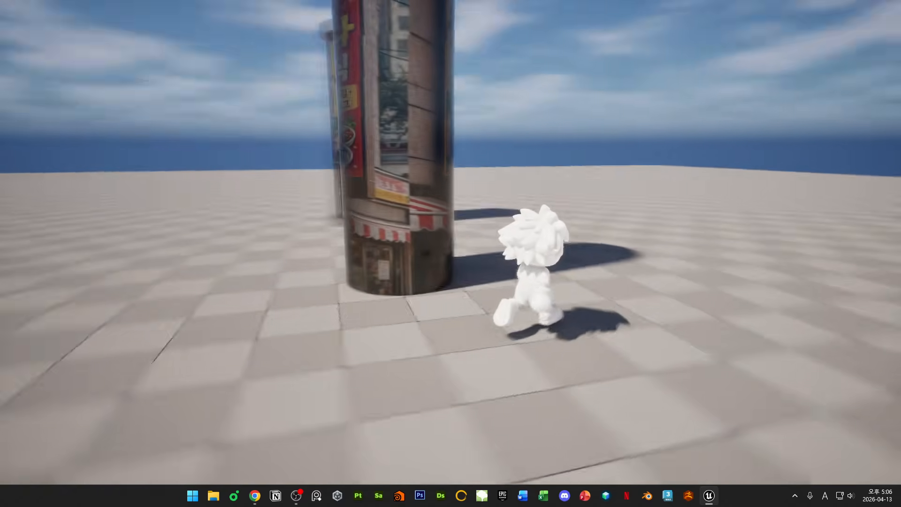
{"action": "key", "text": "d"}
{"action": "key", "text": "s"}
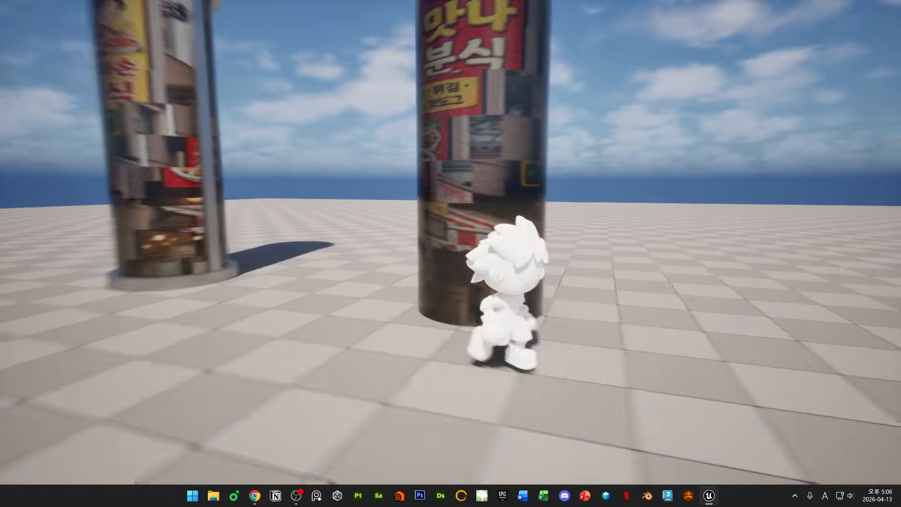
{"action": "key", "text": "a"}
{"action": "key", "text": "w"}
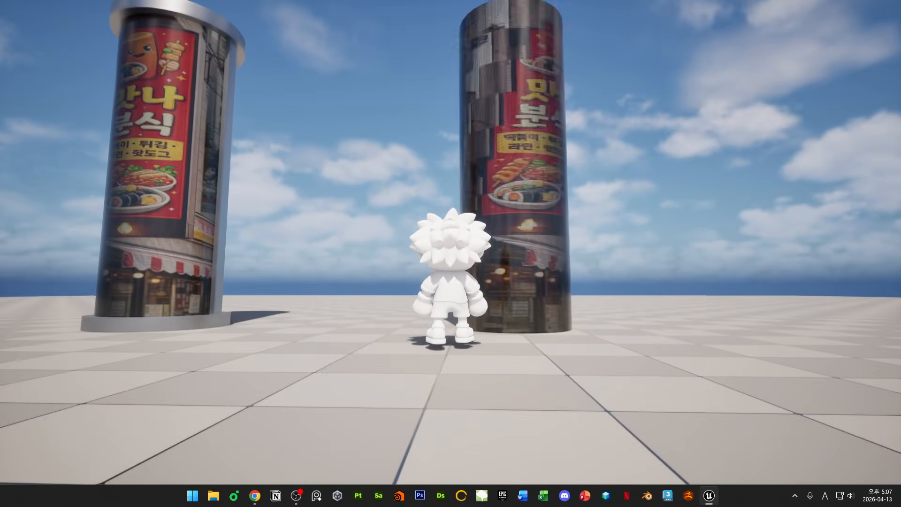
{"action": "key", "text": "a"}
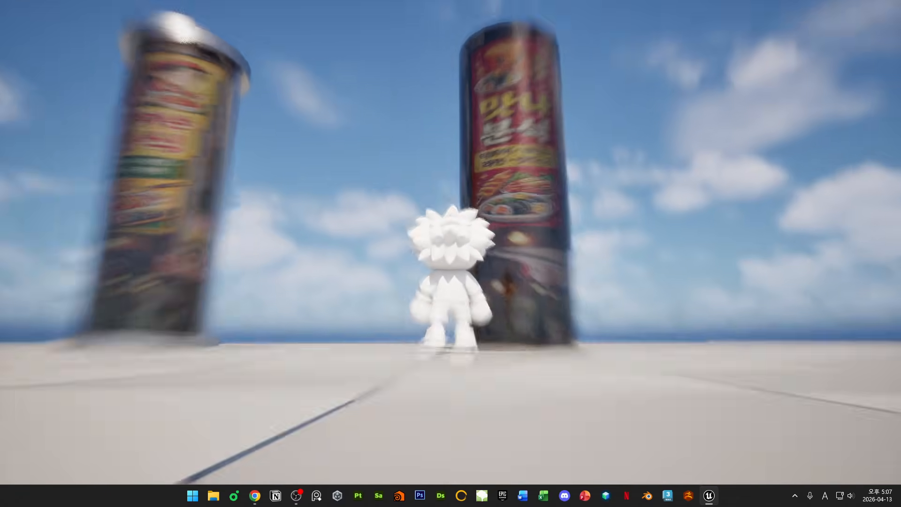
{"action": "key", "text": "Escape"}
- Look over both cylinders in the level viewport and return from the full-screen viewport to the normal editor layout
{"action": "key", "text": "s"}
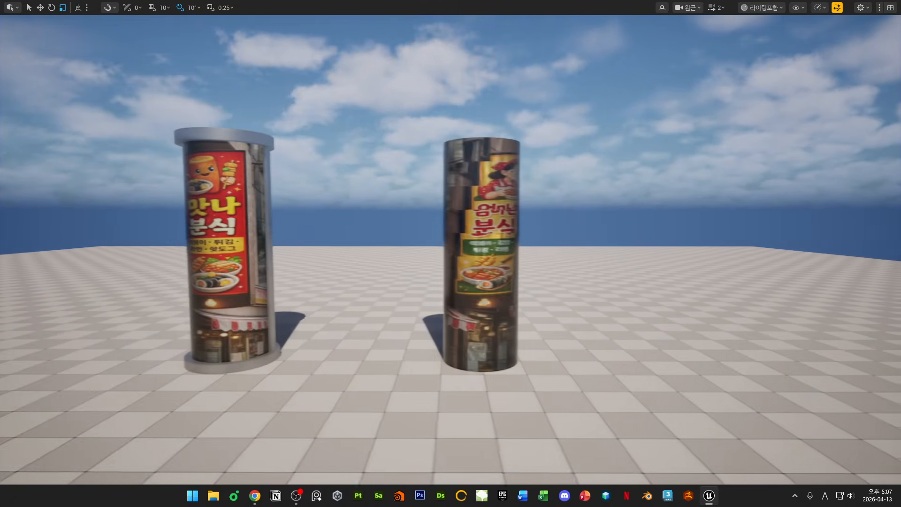
{"action": "key", "text": "w"}
{"action": "key", "text": "d"}
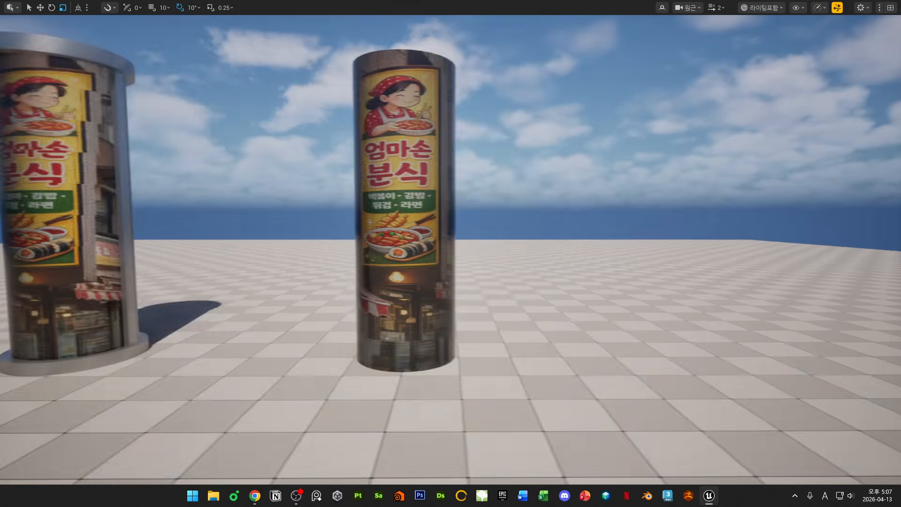
{"action": "key", "text": "F11"}
{"action": "key", "text": "s"}
{"action": "key", "text": "d"}
{"action": "key", "text": "w"}
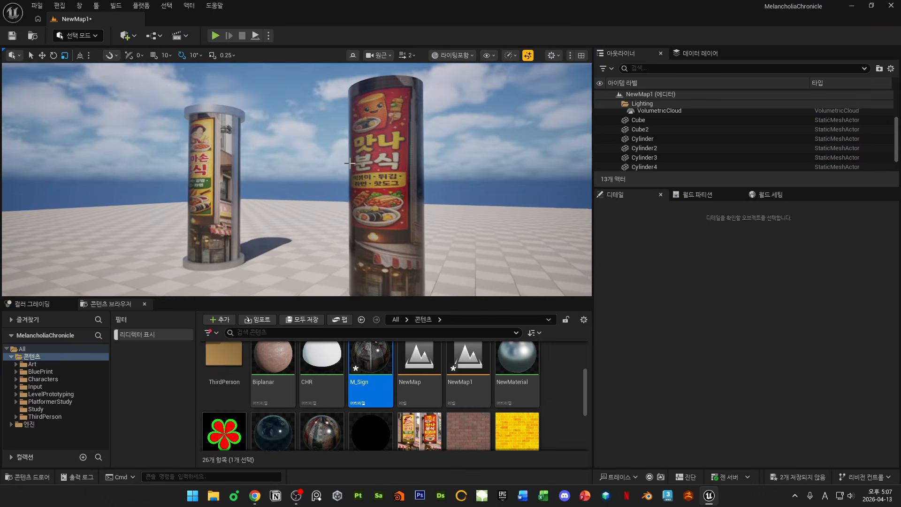
- Select the uncapped sign cylinder in the level and open its M_Sign material for editing
{"action": "left_click", "coordinate": [388, 187]}
{"action": "scroll", "coordinate": [725, 372], "scroll_direction": "down", "scroll_amount": 5}
{"action": "double_click", "coordinate": [739, 332]}
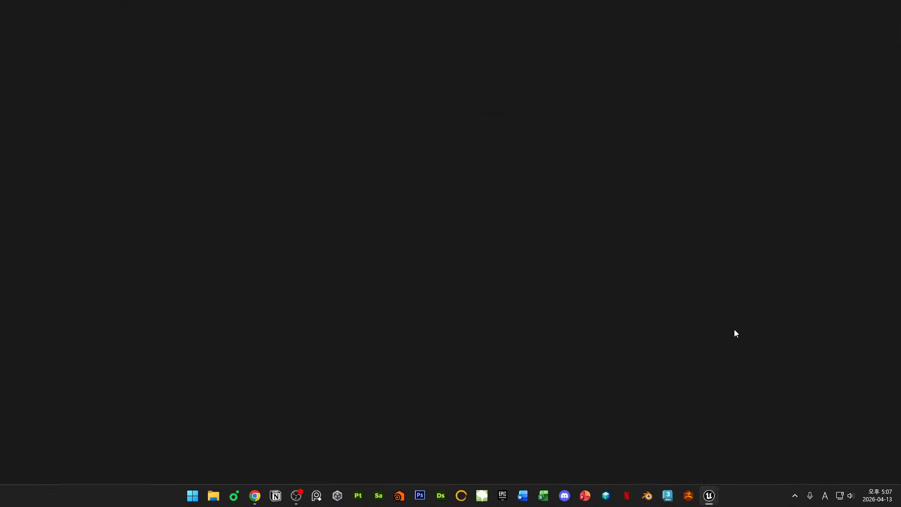
- Review the sign timing part of the graph, from the SignDivide and RotateSpeed parameters through the Frac, Min and 1-x easing chain
{"action": "scroll", "coordinate": [576, 286], "scroll_direction": "up", "scroll_amount": 9}
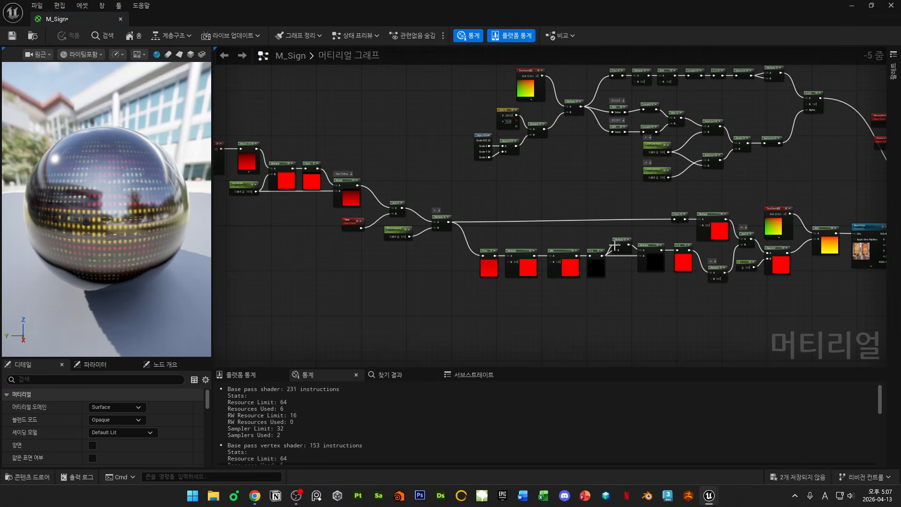
{"action": "left_click", "coordinate": [346, 147]}
{"action": "right_click_drag", "start_coordinate": [335, 169], "coordinate": [400, 234]}
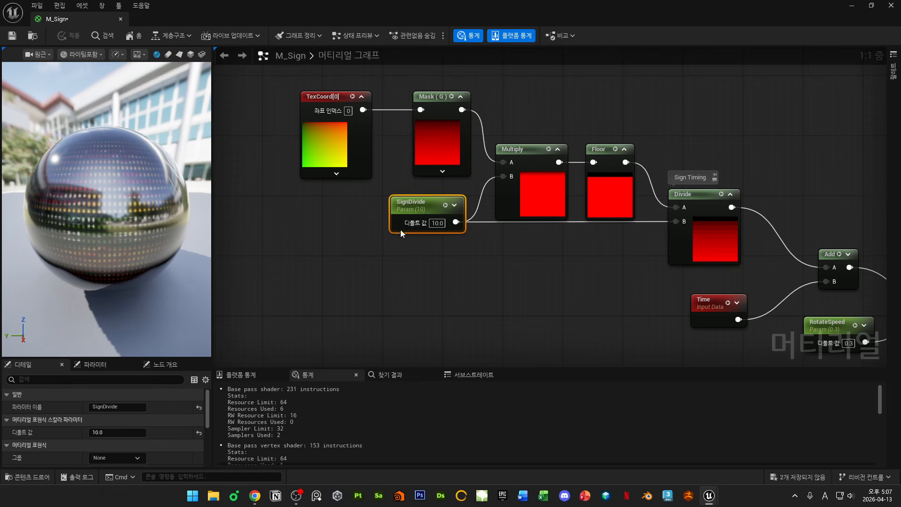
{"action": "right_click_drag", "start_coordinate": [711, 332], "coordinate": [554, 237]}
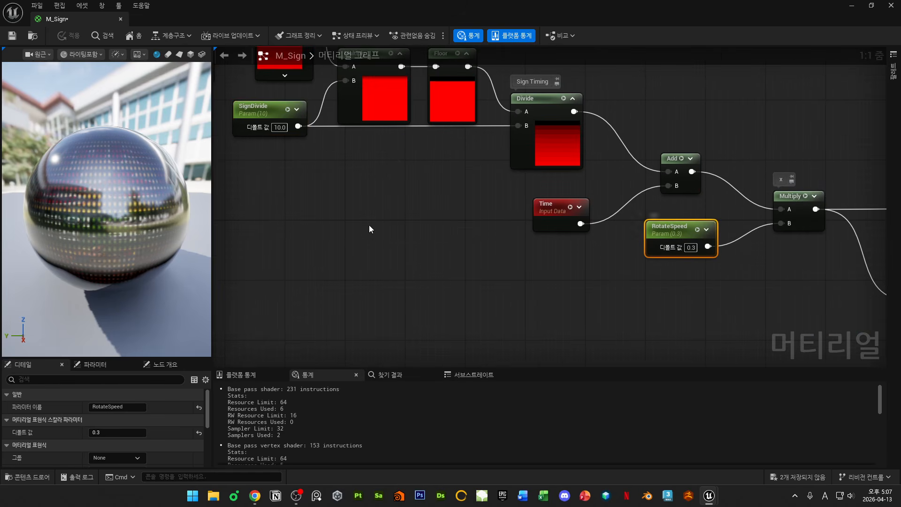
{"action": "right_click_drag", "start_coordinate": [267, 132], "coordinate": [404, 190]}
{"action": "scroll", "coordinate": [431, 246], "scroll_direction": "down", "scroll_amount": 3}
{"action": "right_click_drag", "start_coordinate": [656, 264], "coordinate": [346, 208]}
{"action": "right_click_drag", "start_coordinate": [671, 228], "coordinate": [514, 204]}
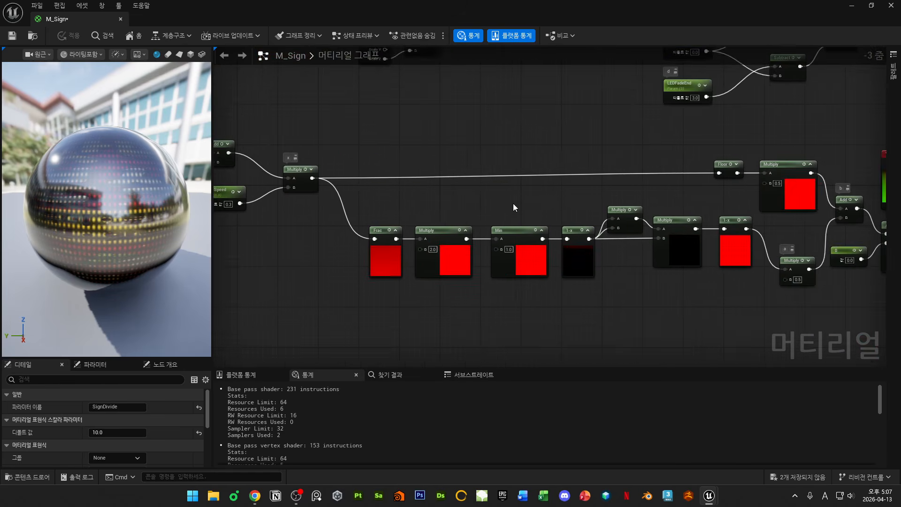
{"action": "scroll", "coordinate": [512, 207], "scroll_direction": "up", "scroll_amount": 1}
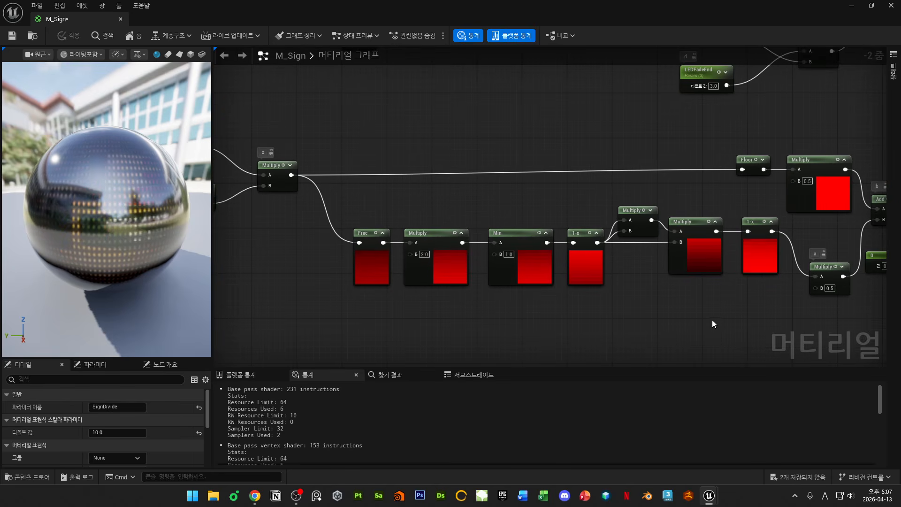
{"action": "right_click_drag", "start_coordinate": [516, 289], "coordinate": [779, 301]}
{"action": "right_click_drag", "start_coordinate": [664, 295], "coordinate": [831, 301]}
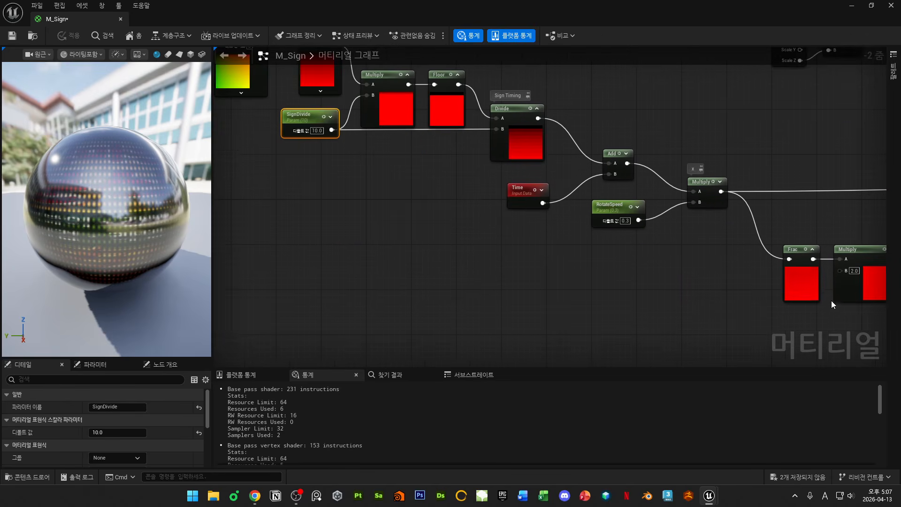
{"action": "right_click_drag", "start_coordinate": [545, 237], "coordinate": [350, 214]}
{"action": "right_click_drag", "start_coordinate": [717, 264], "coordinate": [393, 214]}
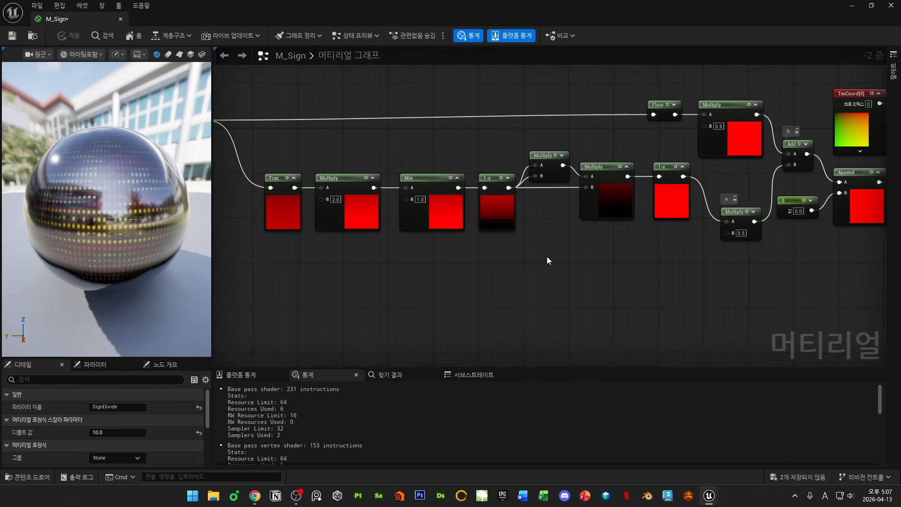
{"action": "right_click_drag", "start_coordinate": [648, 264], "coordinate": [633, 266]}
- Add a Power node below the easing Multiply nodes and feed the first 1-x output into its Base
{"action": "right_click", "coordinate": [581, 256]}
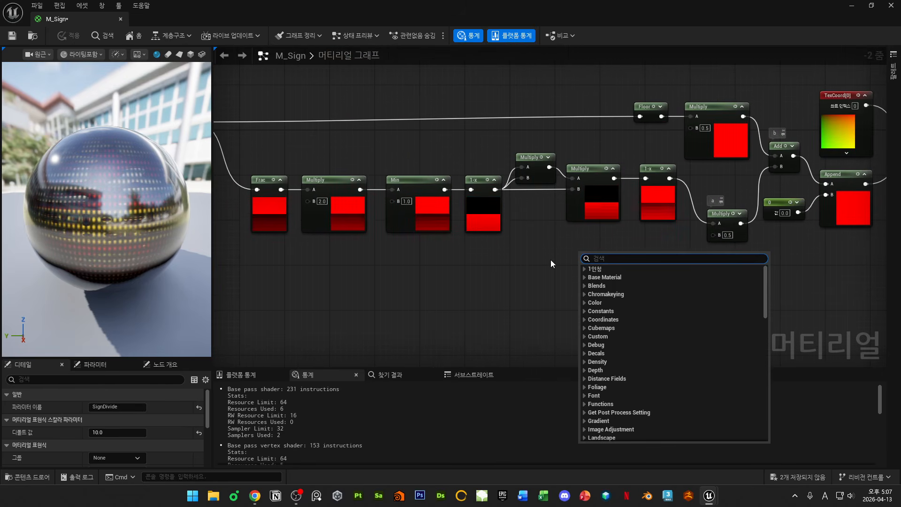
{"action": "type", "text": "power"}
{"action": "key", "text": "Return"}
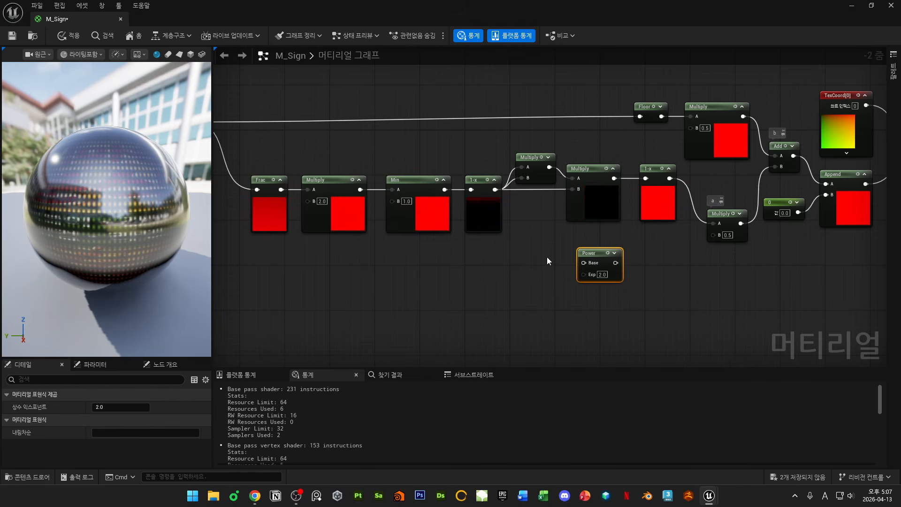
{"action": "scroll", "coordinate": [548, 257], "scroll_direction": "up", "scroll_amount": 1}
{"action": "left_click_drag", "start_coordinate": [487, 179], "coordinate": [555, 266]}
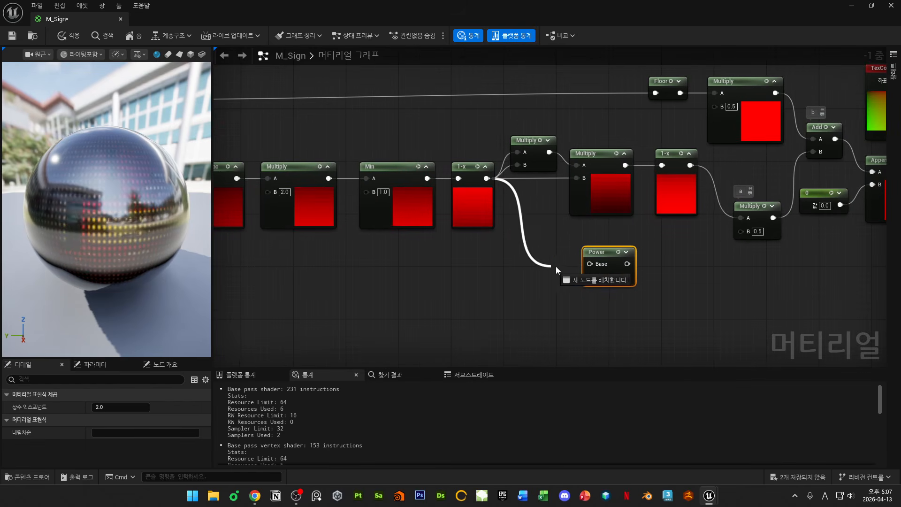
- Add a constant beside the Power node, convert it to a parameter and name it EaseSpeed
{"action": "right_click", "coordinate": [507, 290]}
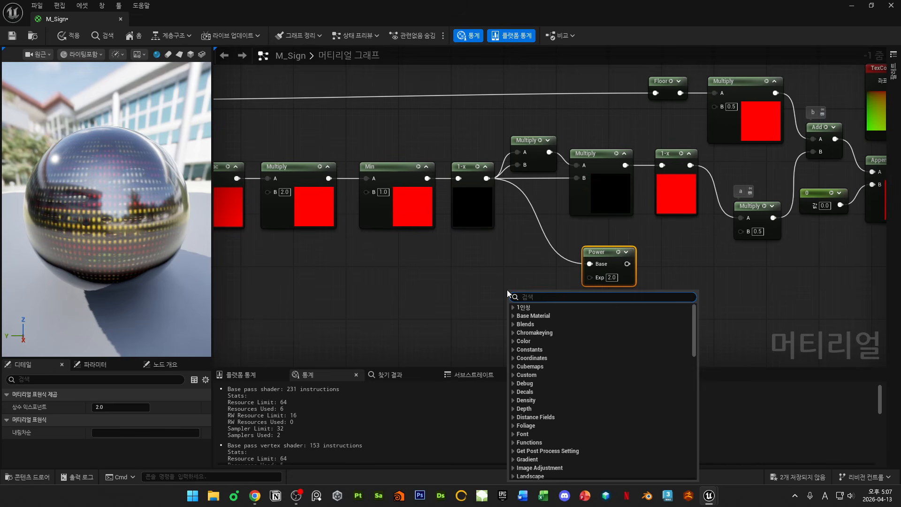
{"action": "type", "text": "const"}
{"action": "key", "text": "Return"}
{"action": "right_click", "coordinate": [516, 293]}
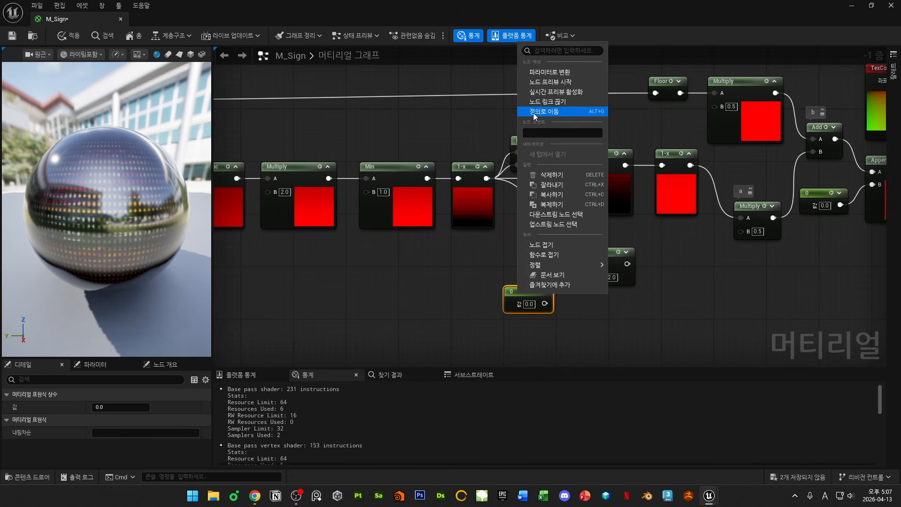
{"action": "left_click", "coordinate": [568, 74]}
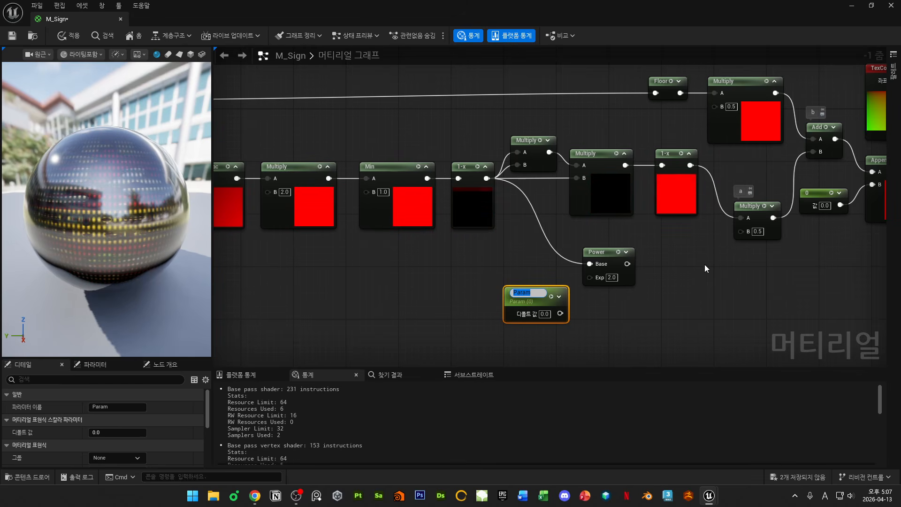
{"action": "type", "text": "Eas"}
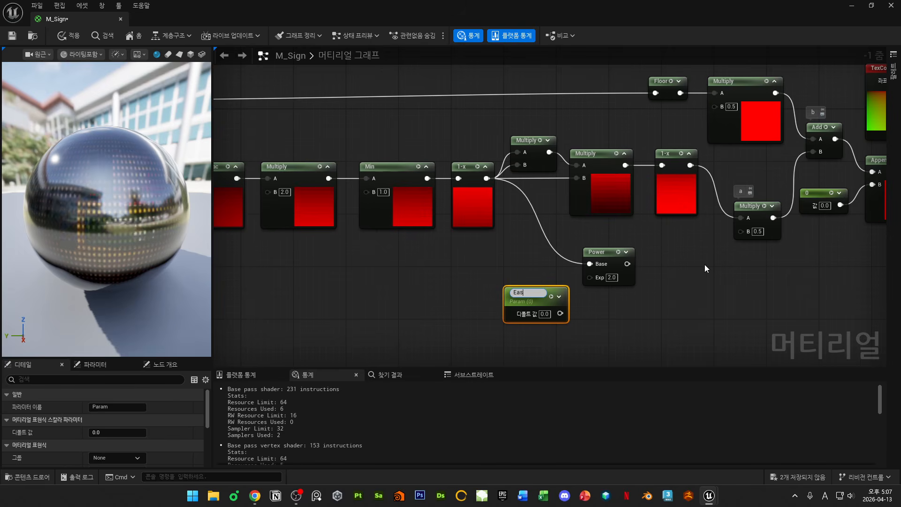
{"action": "type", "text": "eSepeed"}
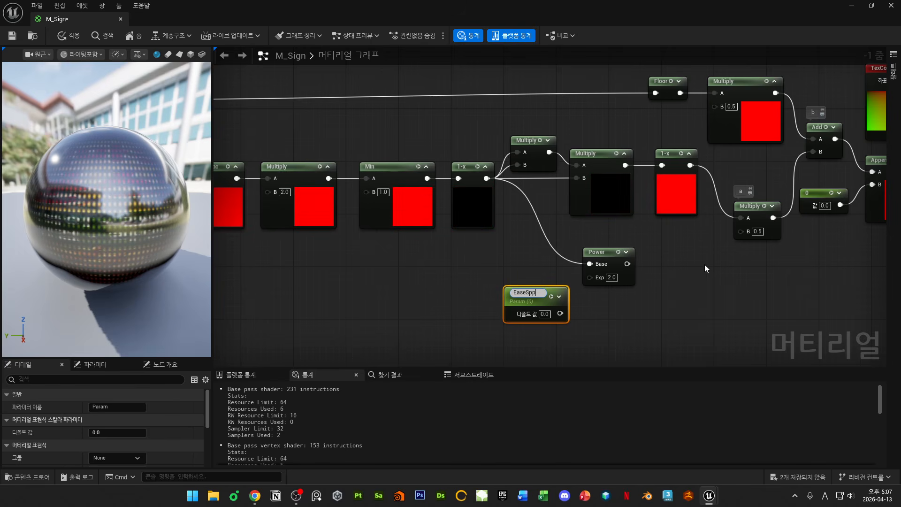
{"action": "key", "text": "Return"}
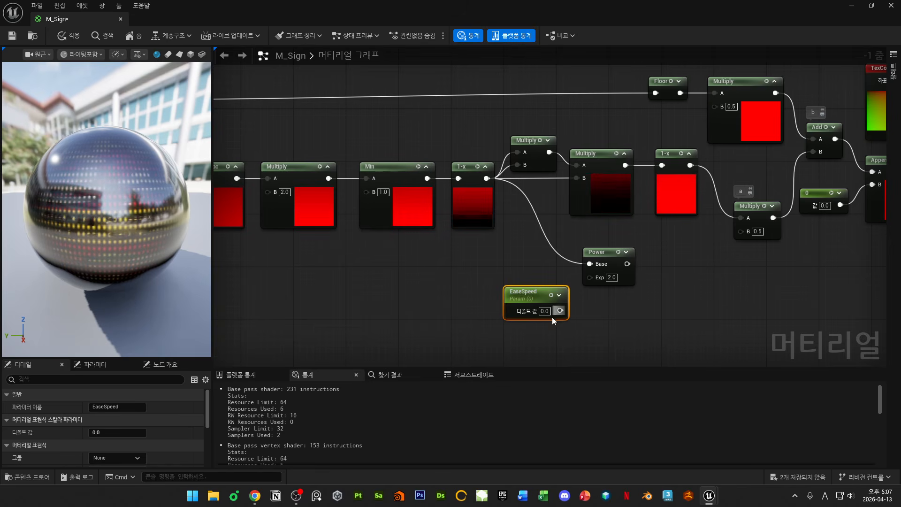
- Set EaseSpeed's default to 2.0, connect it to the Power node's Exp, and feed the Power output into the second 1-x
{"action": "left_click_drag", "start_coordinate": [538, 297], "coordinate": [492, 257]}
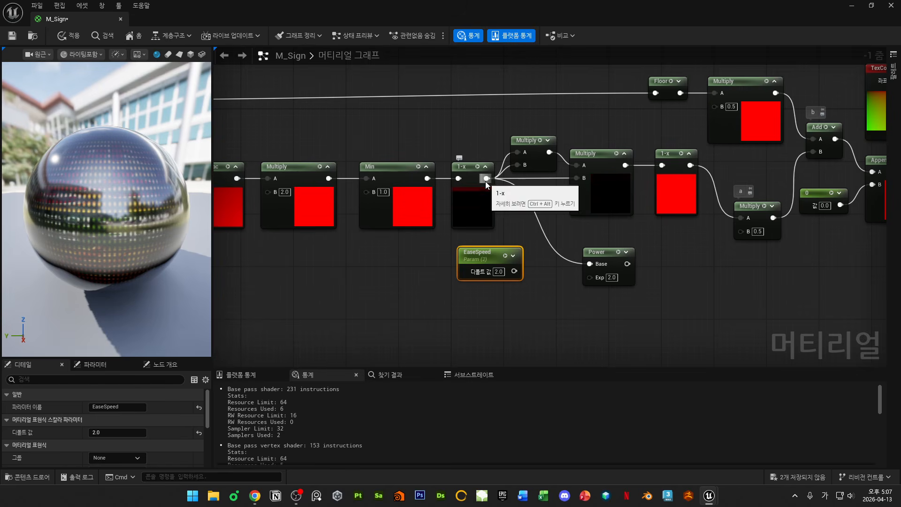
{"action": "left_click_drag", "start_coordinate": [514, 271], "coordinate": [589, 278]}
{"action": "left_click_drag", "start_coordinate": [597, 253], "coordinate": [662, 165]}
- Delete the two bypassed easing Multiply nodes, then save M_Sign with its window moved aside to reveal the level
{"action": "left_click_drag", "start_coordinate": [542, 121], "coordinate": [594, 211]}
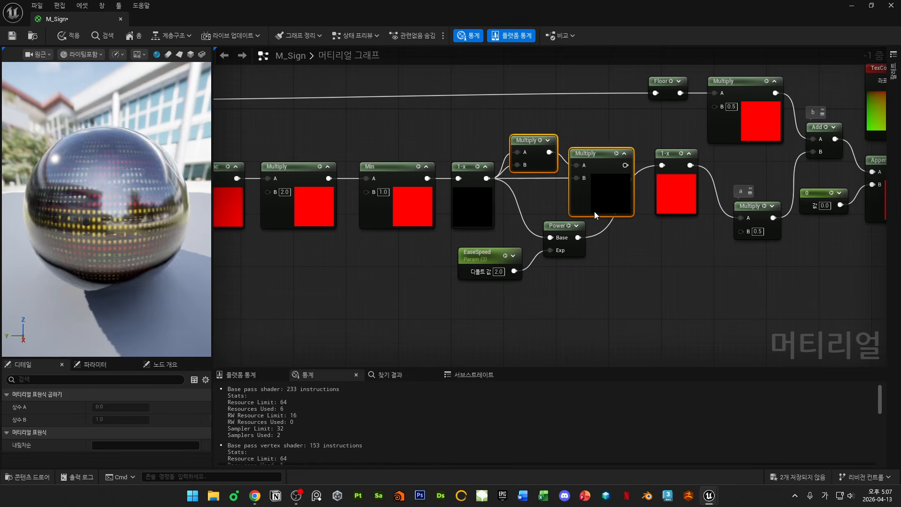
{"action": "key", "text": "Delete"}
{"action": "double_click", "coordinate": [545, 8]}
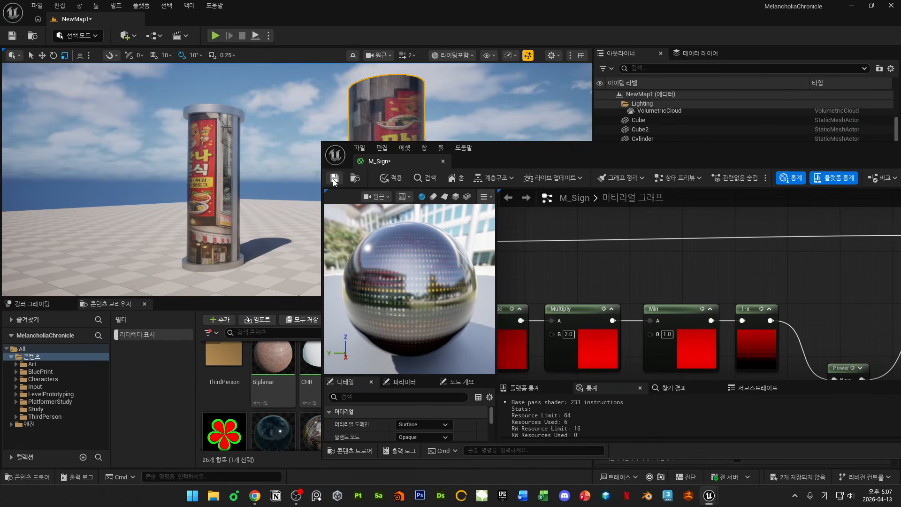
{"action": "left_click_drag", "start_coordinate": [624, 162], "coordinate": [825, 167]}
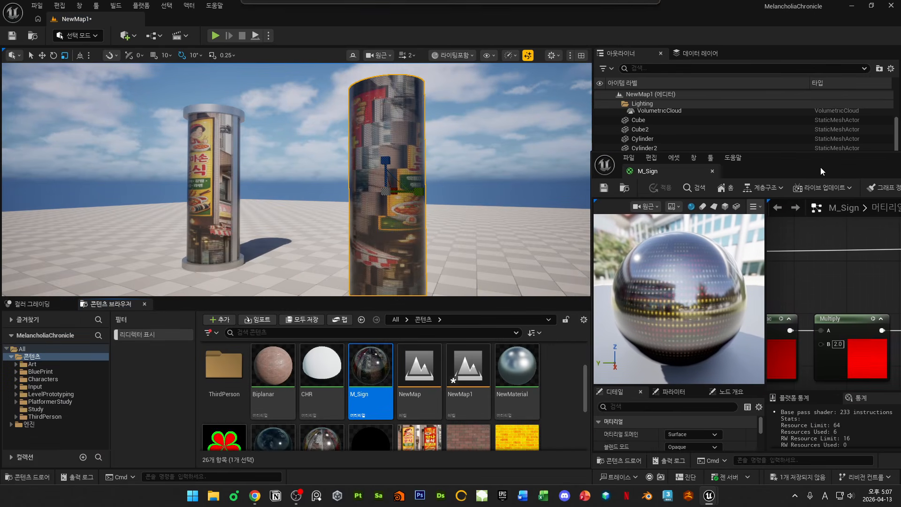
- Create the material instance M_Sign_Inst from M_Sign and apply it to the uncapped sign cylinder
{"action": "right_click", "coordinate": [371, 385]}
{"action": "left_click", "coordinate": [424, 119]}
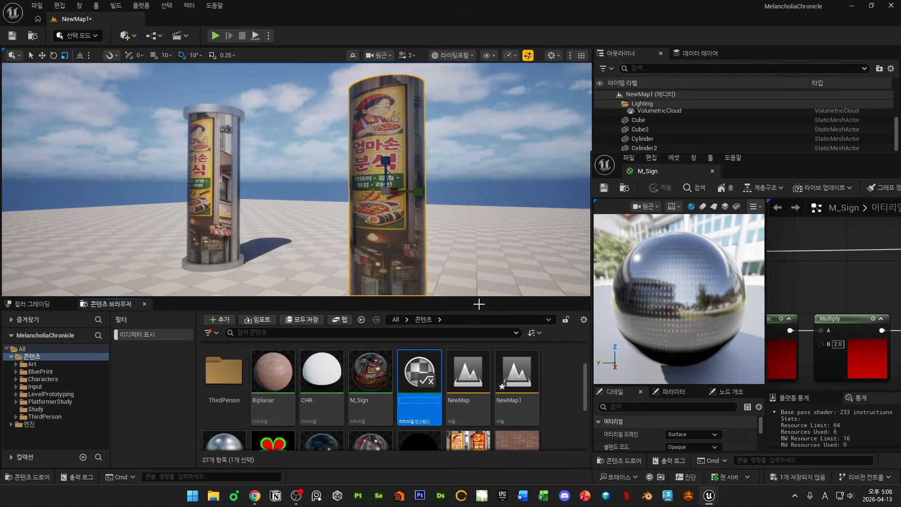
{"action": "left_click_drag", "start_coordinate": [419, 371], "coordinate": [383, 201]}
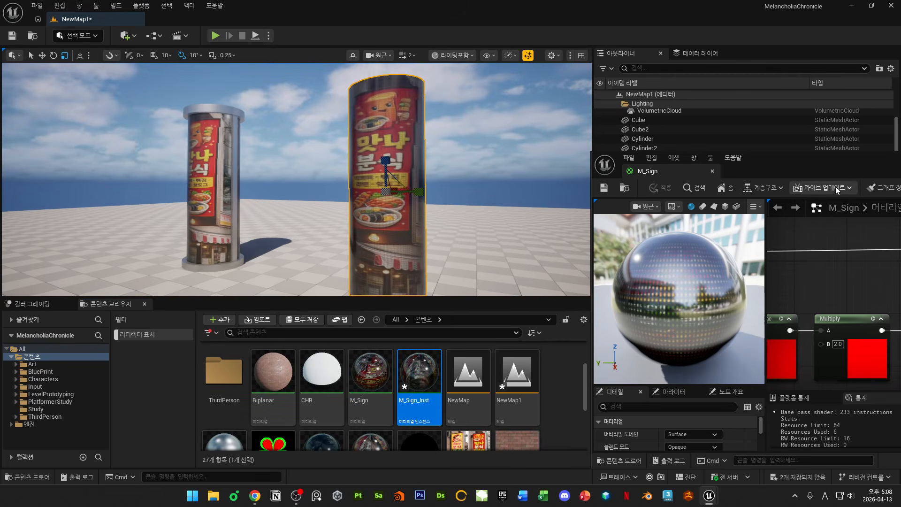
- Open M_Sign_Inst and enable the EaseSpeed, LEDFadeEnd, LEDFadeStart, RotateSpeed and SignDivide overrides, setting EaseSpeed to 5
{"action": "double_click", "coordinate": [419, 376]}
{"action": "left_click_drag", "start_coordinate": [788, 169], "coordinate": [681, 148]}
{"action": "left_click", "coordinate": [601, 239]}
{"action": "left_click", "coordinate": [601, 226]}
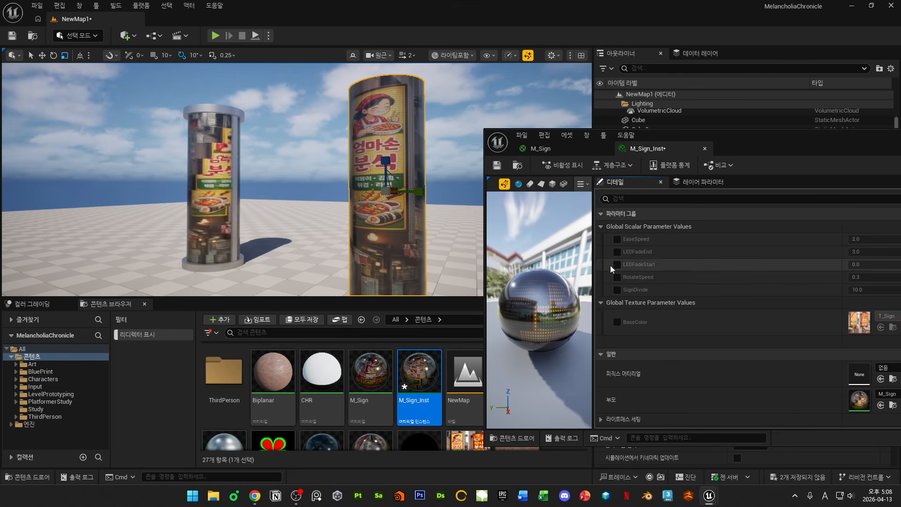
{"action": "left_click", "coordinate": [617, 239]}
{"action": "left_click", "coordinate": [618, 252]}
{"action": "left_click", "coordinate": [617, 264]}
{"action": "left_click", "coordinate": [617, 277]}
{"action": "left_click", "coordinate": [617, 290]}
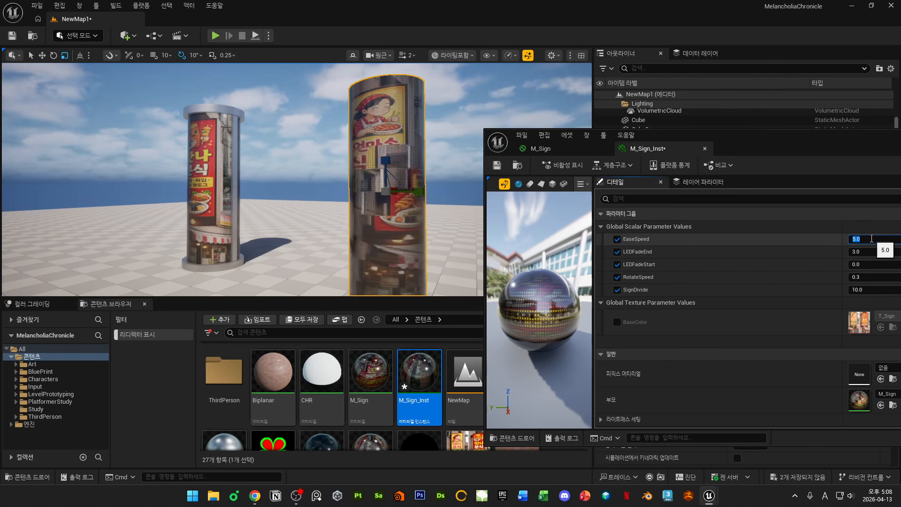
- Set the instance's RotateSpeed to 0.1 with both sign cylinders in view
{"action": "key", "text": "s"}
{"action": "right_click_drag", "start_coordinate": [309, 187], "coordinate": [366, 207]}
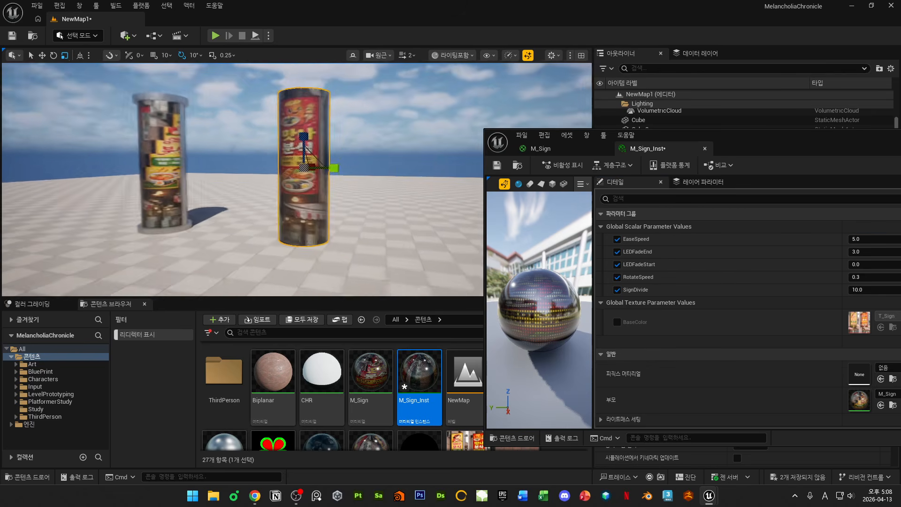
{"action": "right_click_drag", "start_coordinate": [450, 153], "coordinate": [430, 143]}
{"action": "key", "text": "w"}
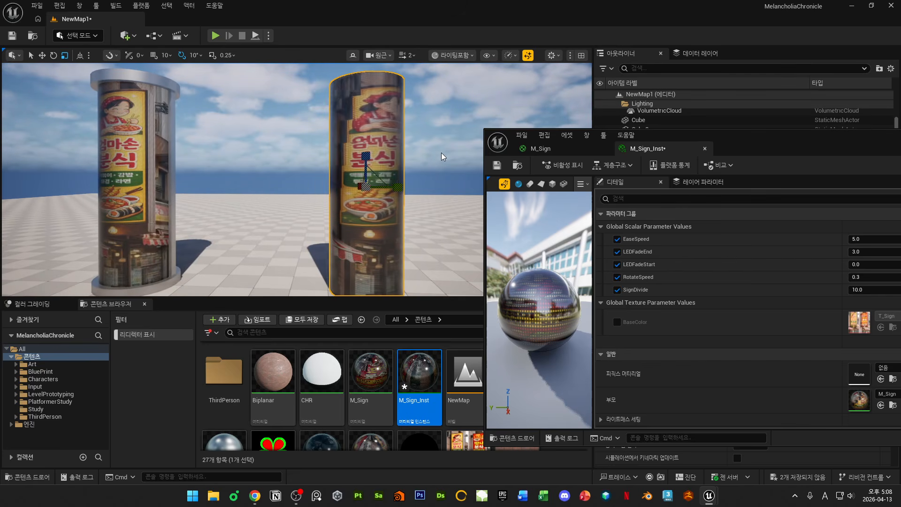
{"action": "middle_click_drag", "start_coordinate": [441, 153], "coordinate": [460, 161]}
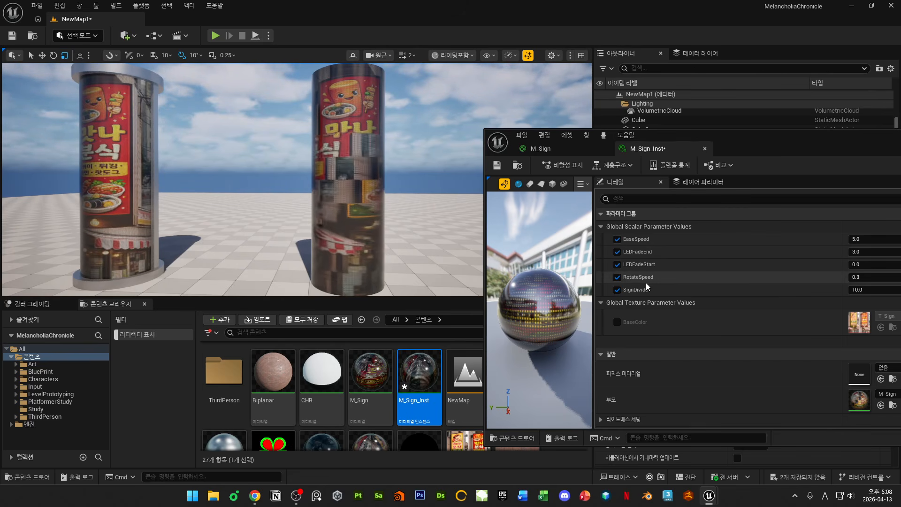
{"action": "left_click", "coordinate": [870, 279]}
{"action": "type", "text": "0.1"}
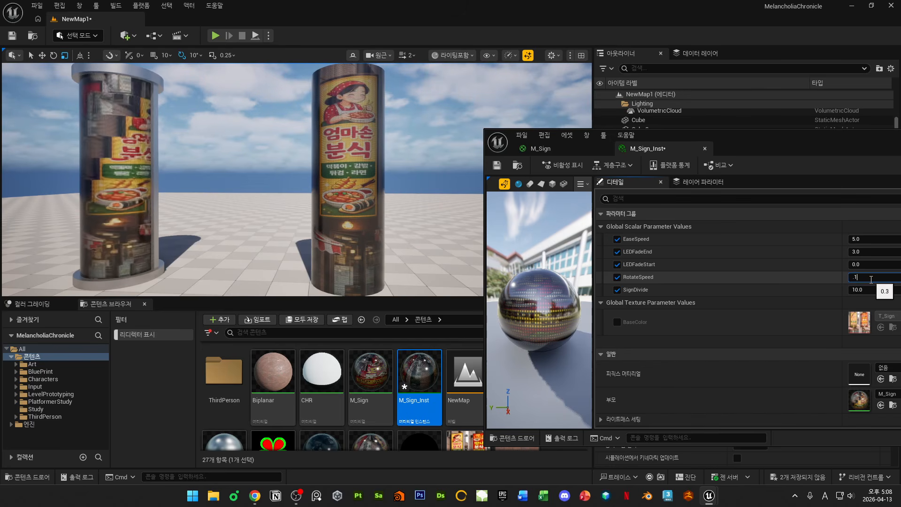
{"action": "key", "text": "Return"}
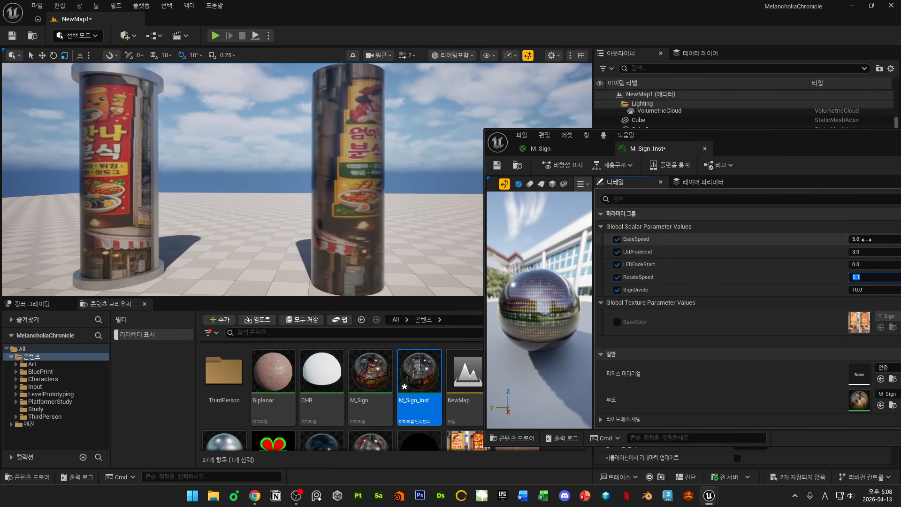
- Raise the instance's EaseSpeed to 30 to test a much sharper easing
{"action": "left_click", "coordinate": [866, 240]}
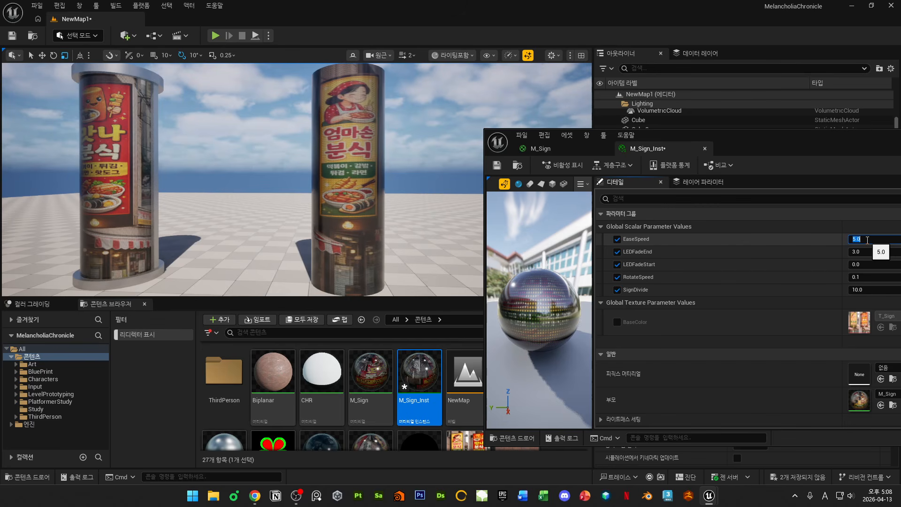
{"action": "key", "text": "Return"}
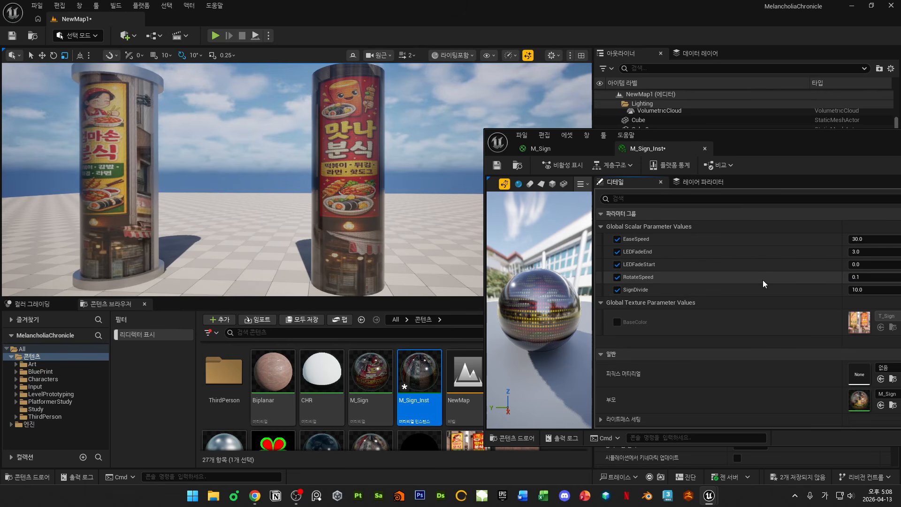
{"action": "left_click", "coordinate": [818, 247]}
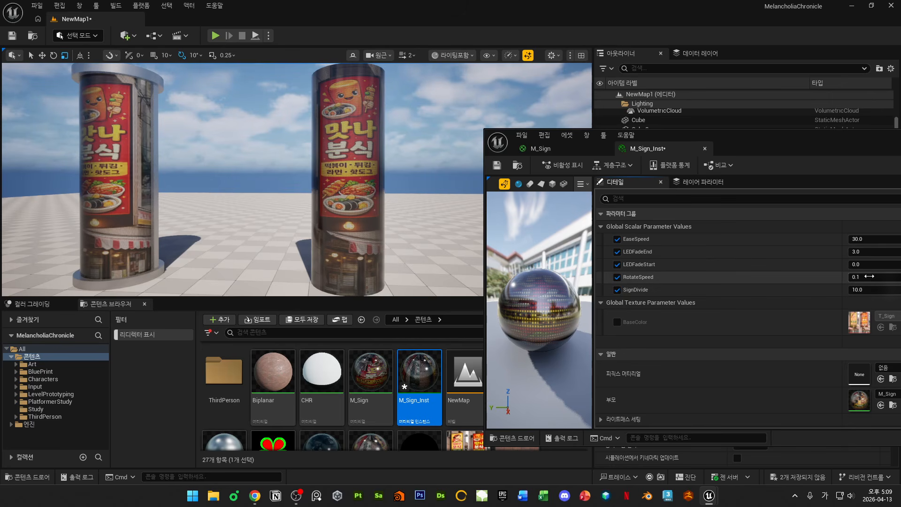
- Set the instance's SignDivide to 20 and RotateSpeed to 0.3
{"action": "left_click", "coordinate": [869, 289]}
{"action": "type", "text": "20"}
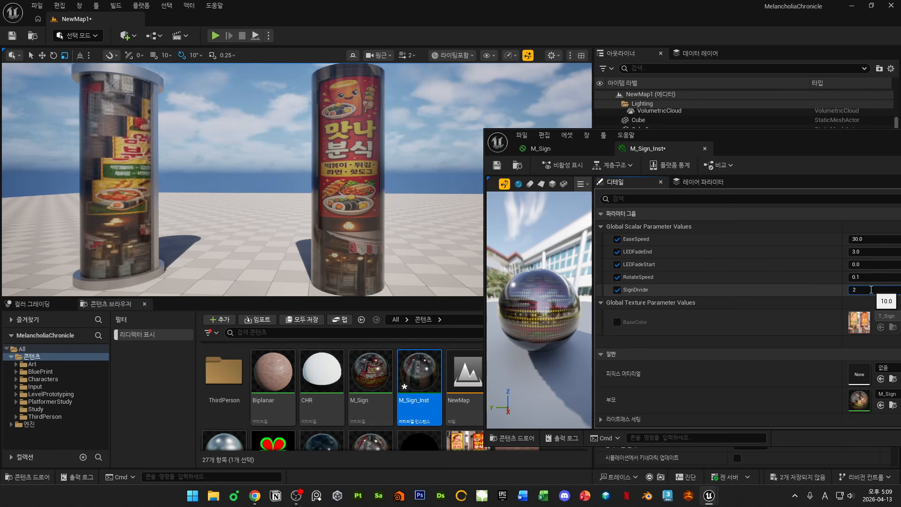
{"action": "key", "text": "Return"}
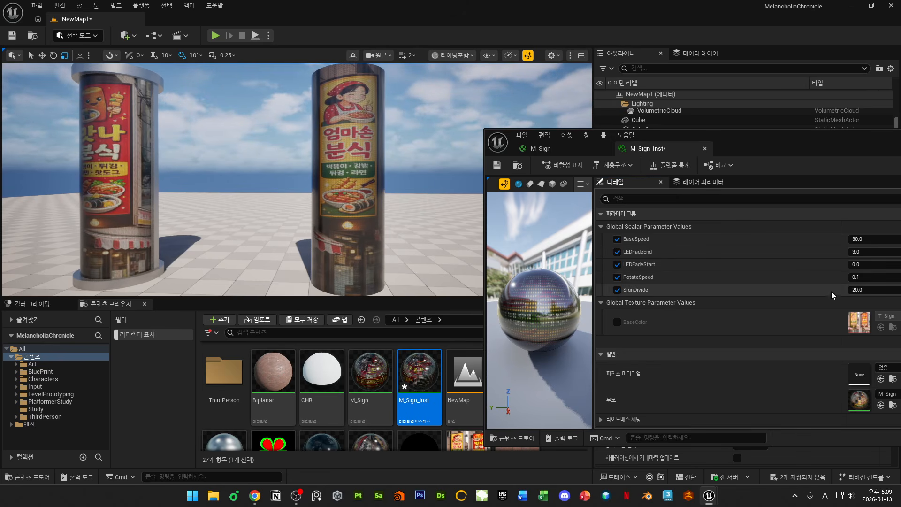
{"action": "left_click", "coordinate": [862, 279]}
{"action": "type", "text": "0.3"}
{"action": "key", "text": "Return"}
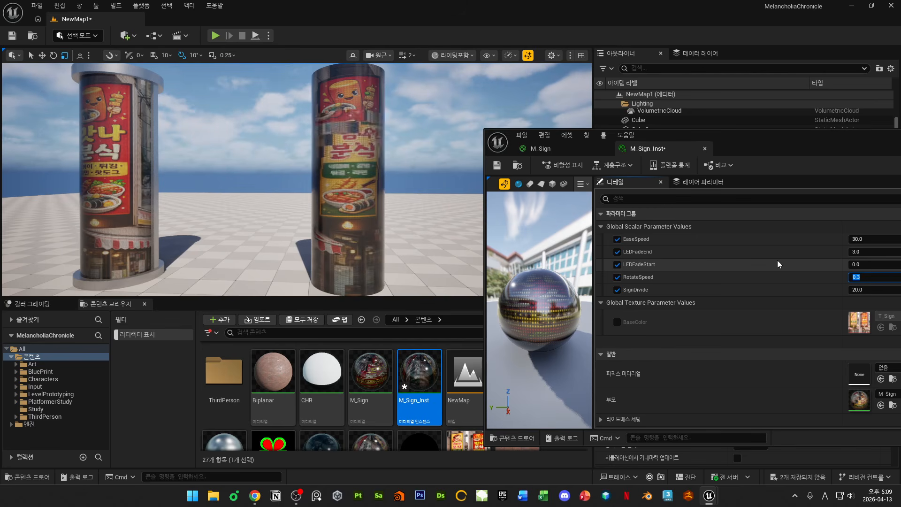
- Try the instance's EaseSpeed at 10, settle on 3, and save M_Sign_Inst
{"action": "left_click", "coordinate": [868, 239]}
{"action": "type", "text": "10"}
{"action": "key", "text": "Return"}
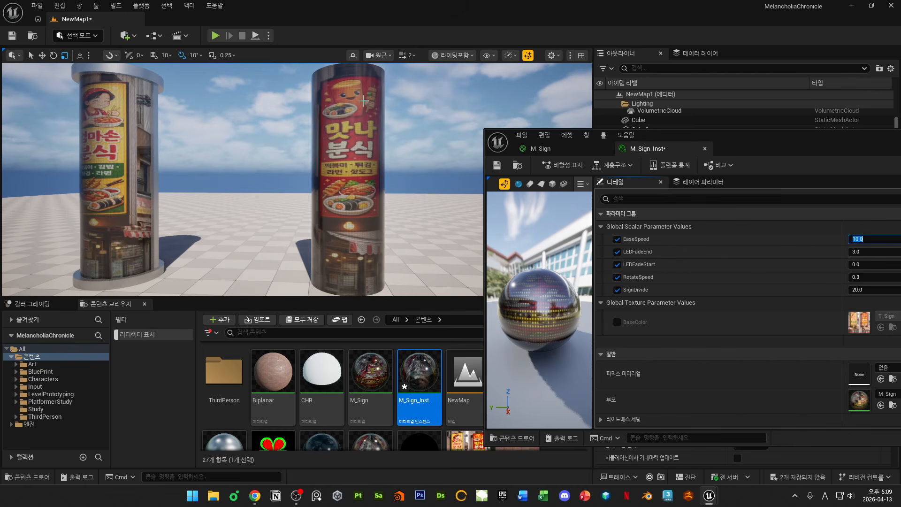
{"action": "type", "text": "3"}
{"action": "key", "text": "Return"}
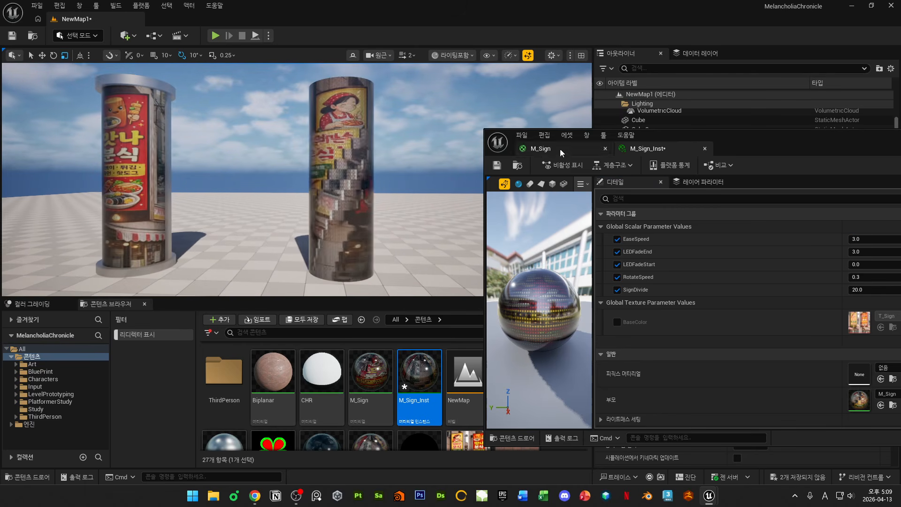
{"action": "key", "text": "ctrl+s"}
{"action": "left_click_drag", "start_coordinate": [616, 146], "coordinate": [499, 131]}
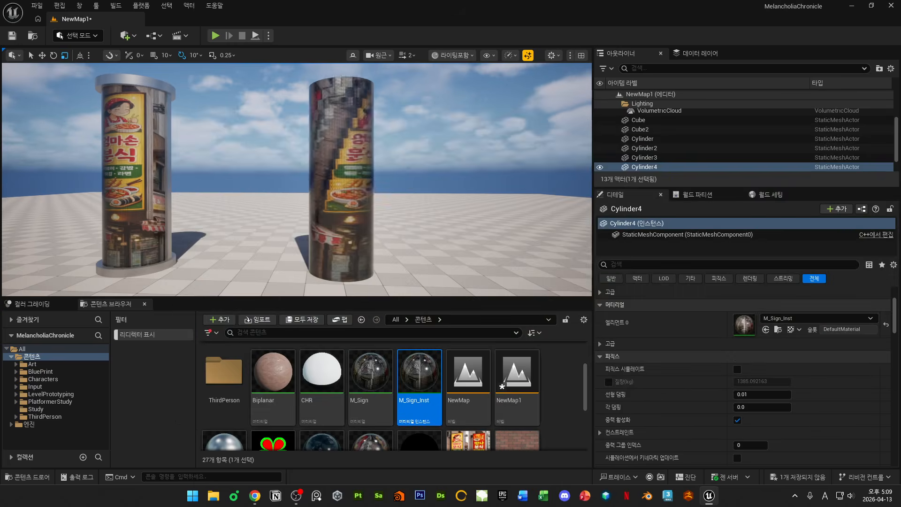
- Show the level viewport full screen and examine the rotating signs on the capped and uncapped cylinders up close
{"action": "key", "text": "F11"}
{"action": "key", "text": "w"}
{"action": "right_click_drag", "start_coordinate": [711, 213], "coordinate": [723, 213]}
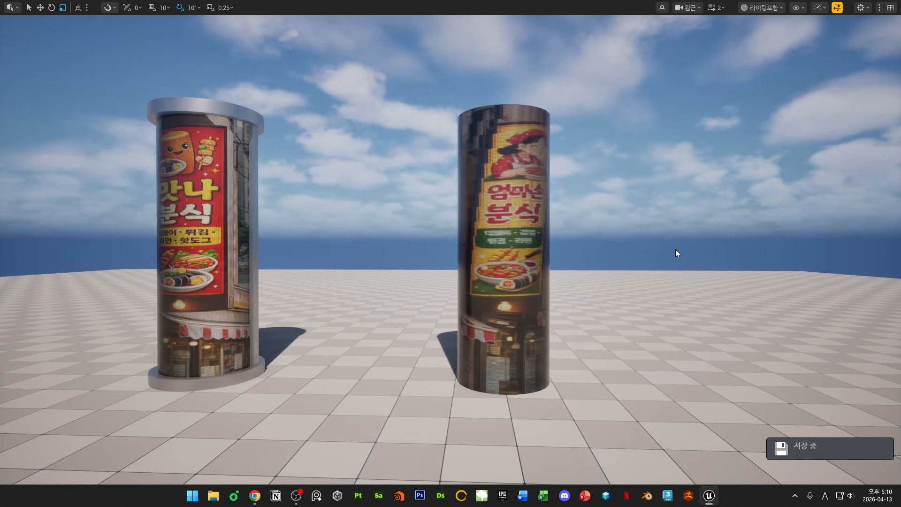
{"action": "key", "text": "d"}
{"action": "right_click_drag", "start_coordinate": [675, 249], "coordinate": [675, 249]}
{"action": "key", "text": "w"}
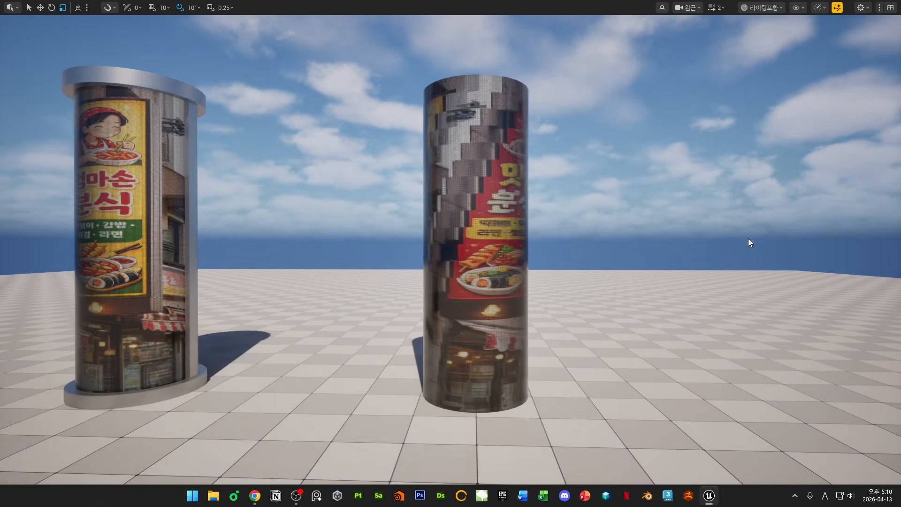